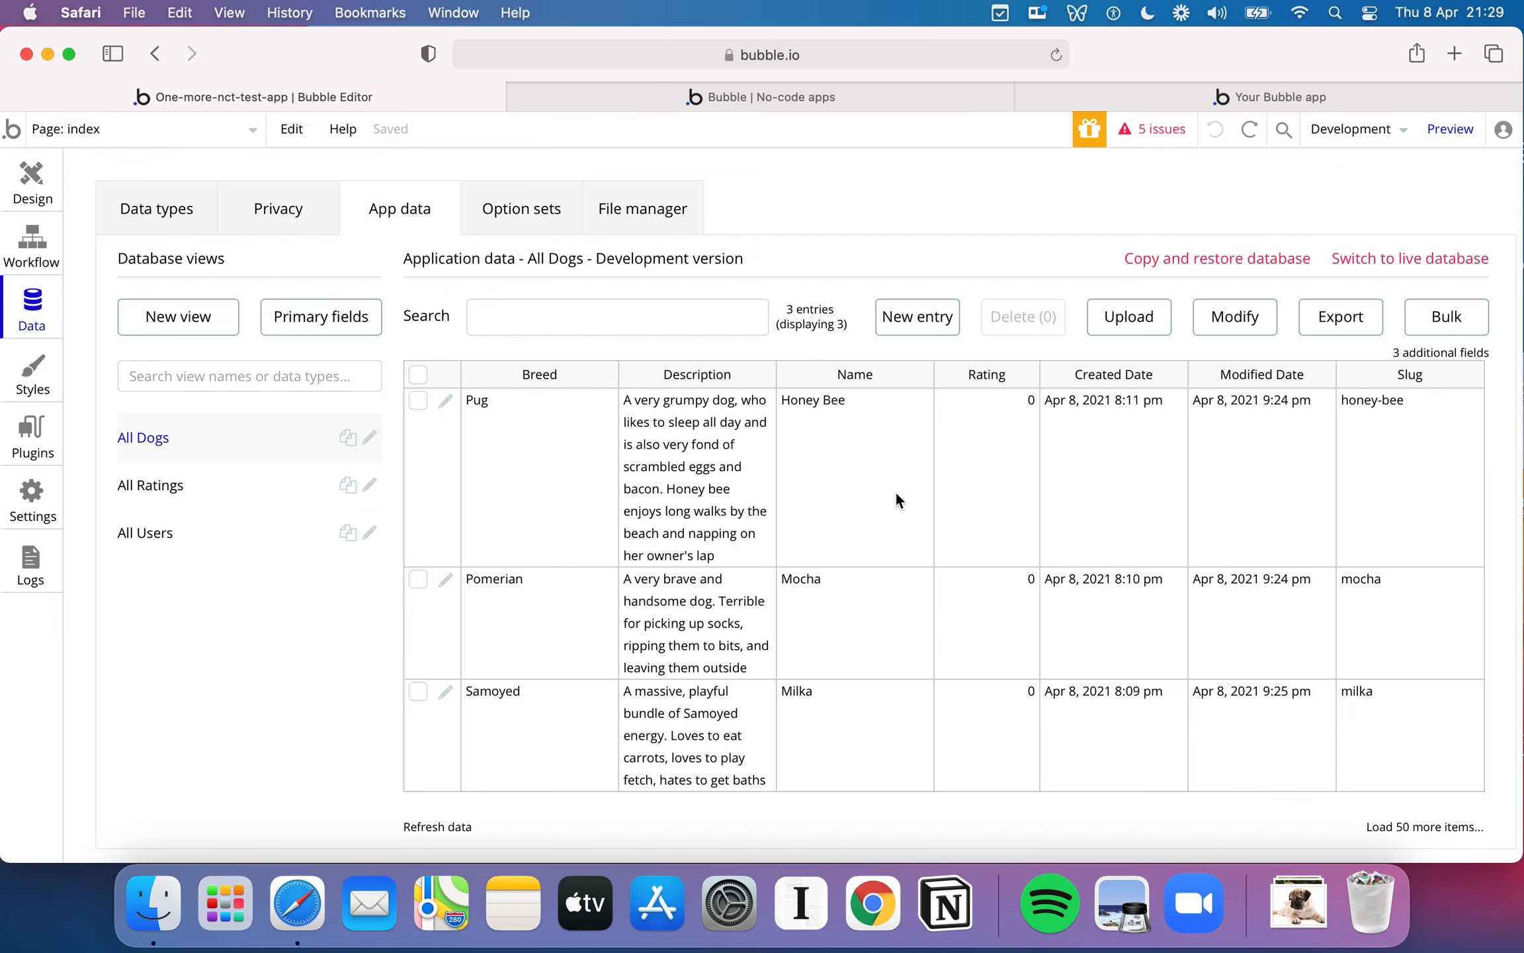
# - Review the All Dogs entries in the app data and the fields defined for the Dogs data type
pyautogui.scroll(-1, 968, 511)
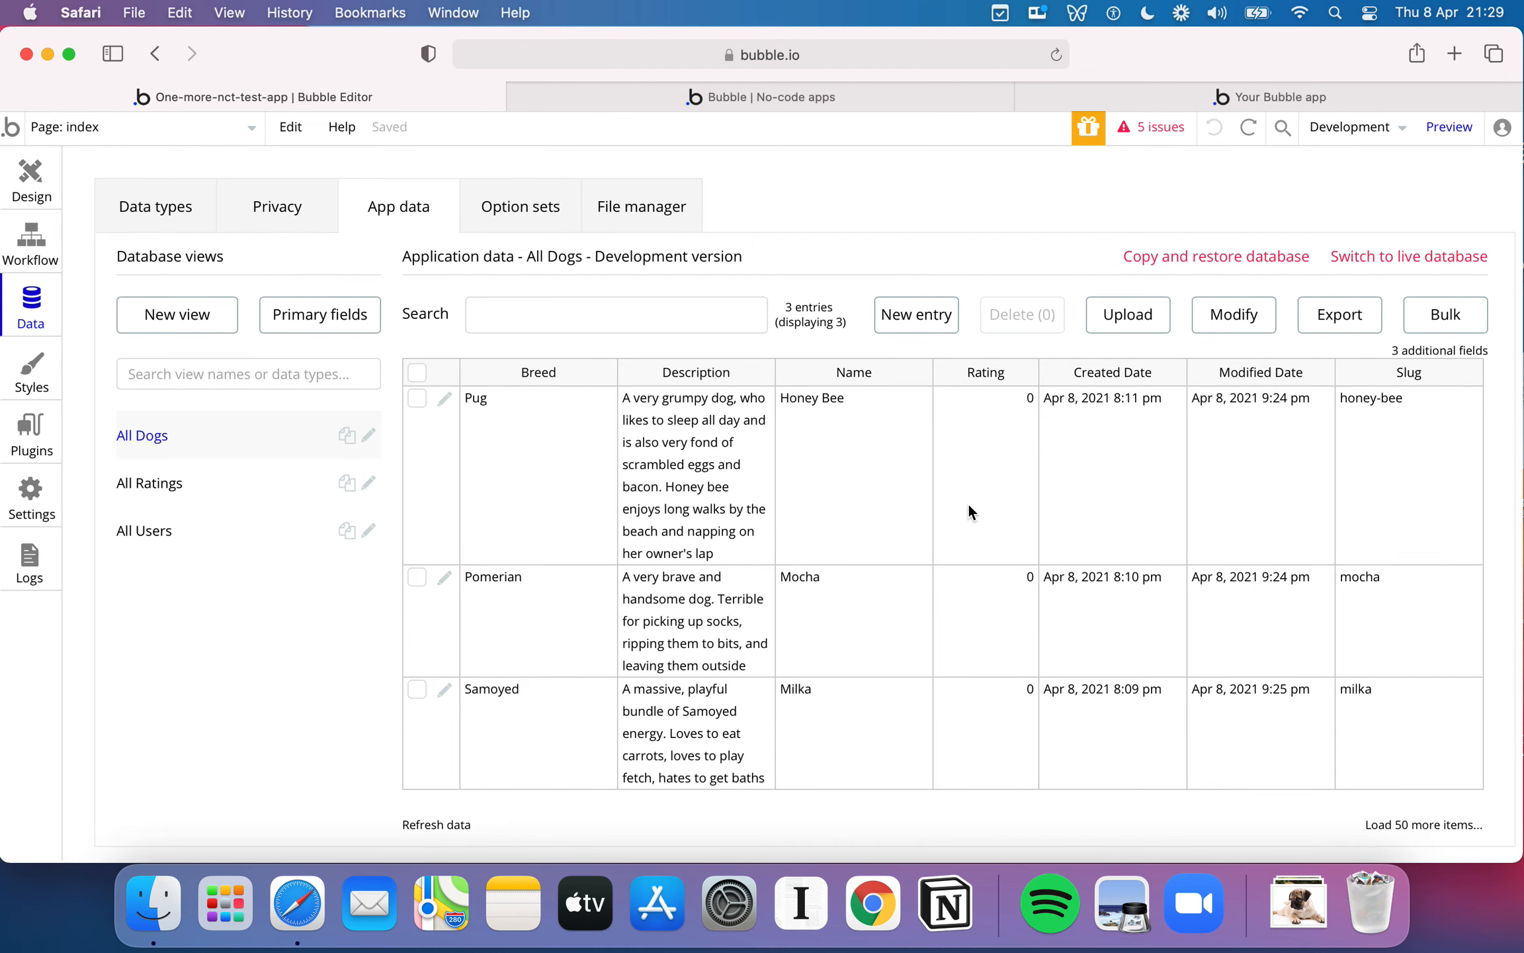
pyautogui.scroll(1, 968, 512)
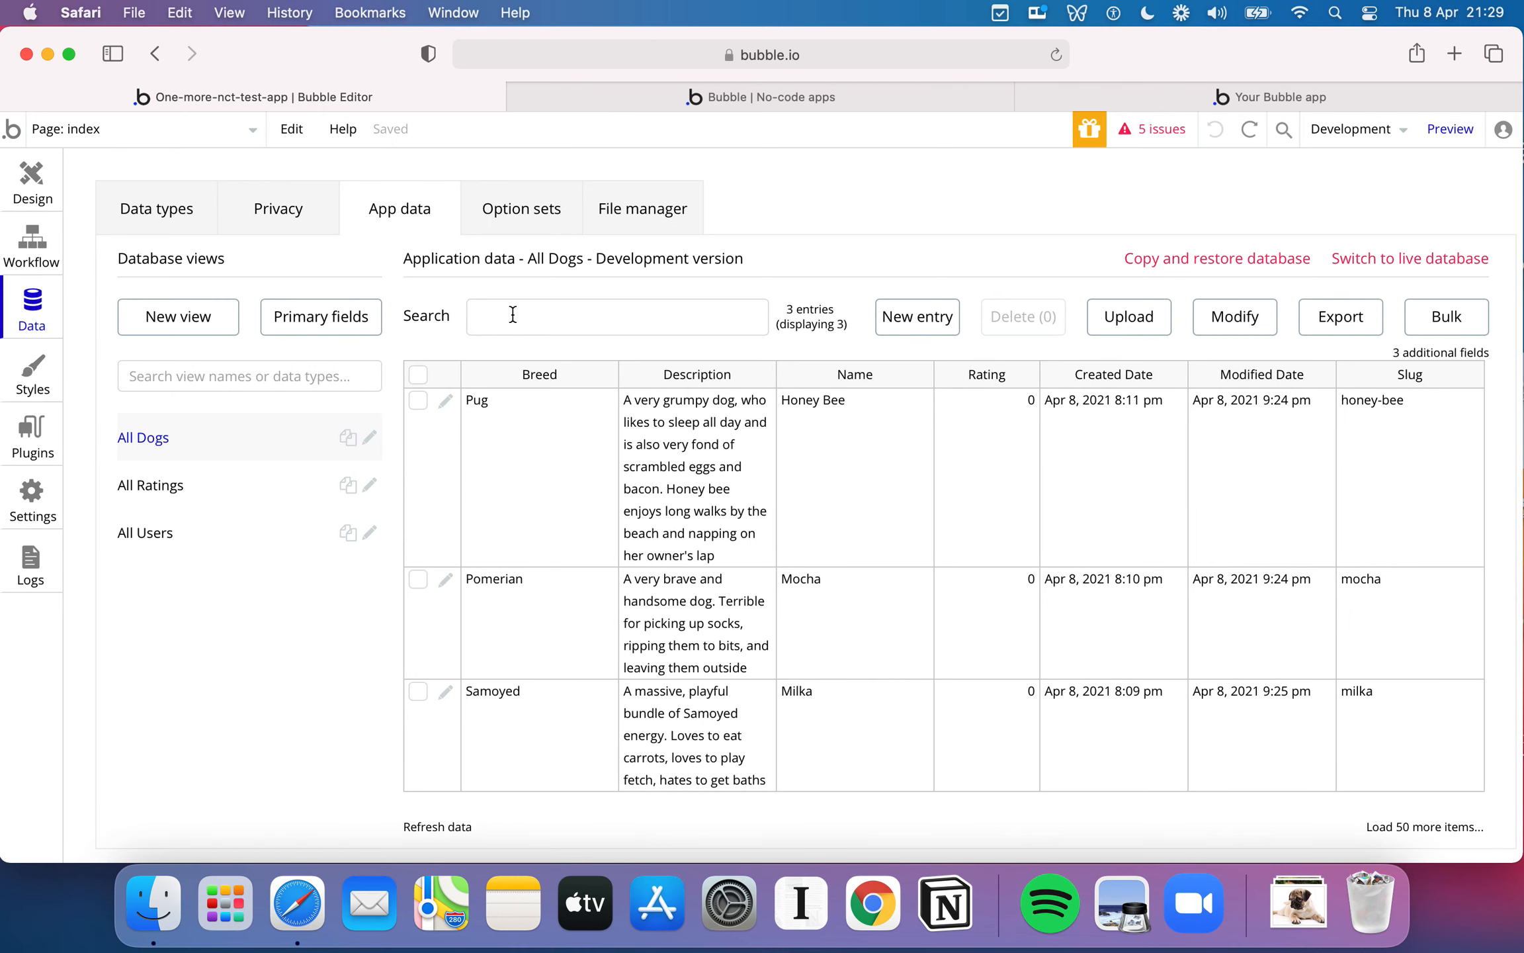
pyautogui.click(192, 225)
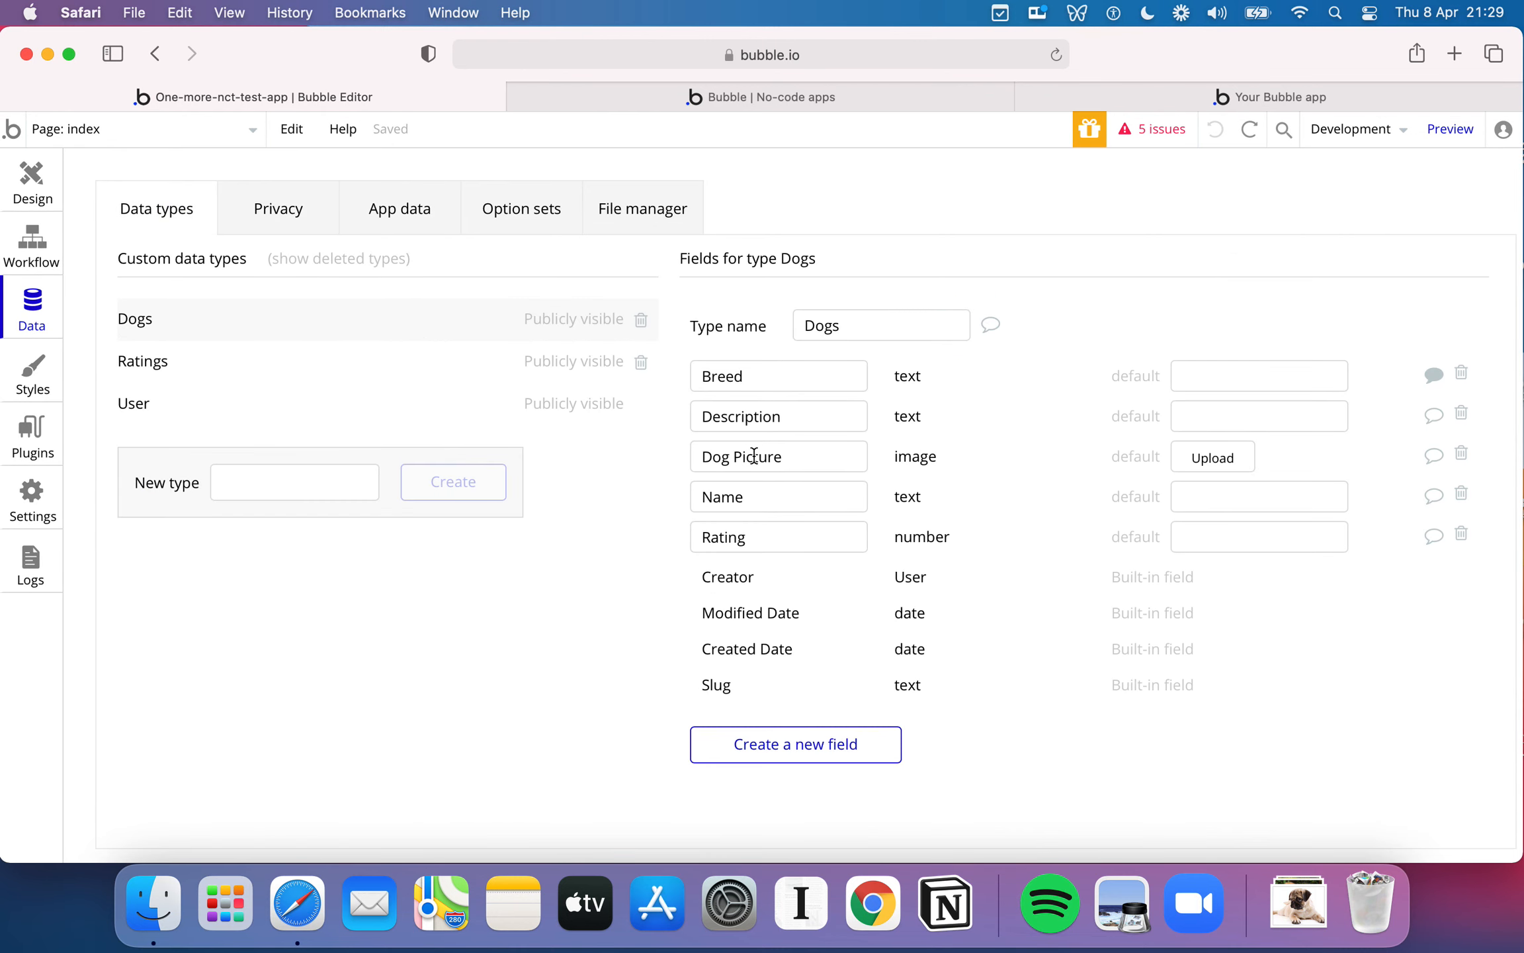
# - Open the index page design, and view the published Rate my Doggy app as a layout reference before returning to the editor
pyautogui.click(28, 199)
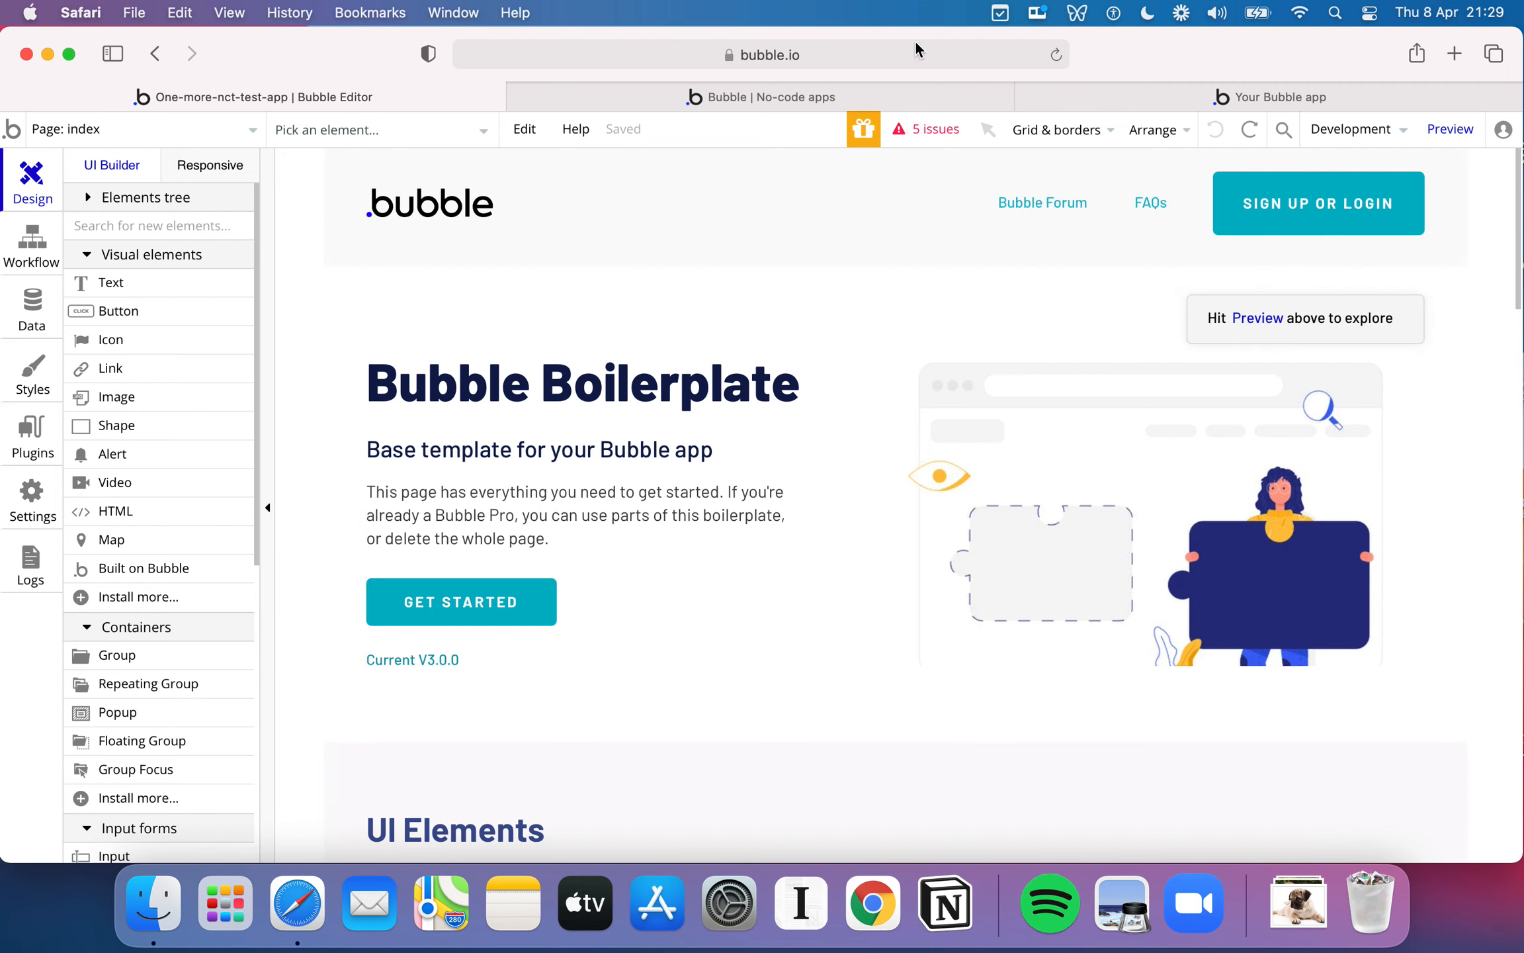
pyautogui.click(1141, 95)
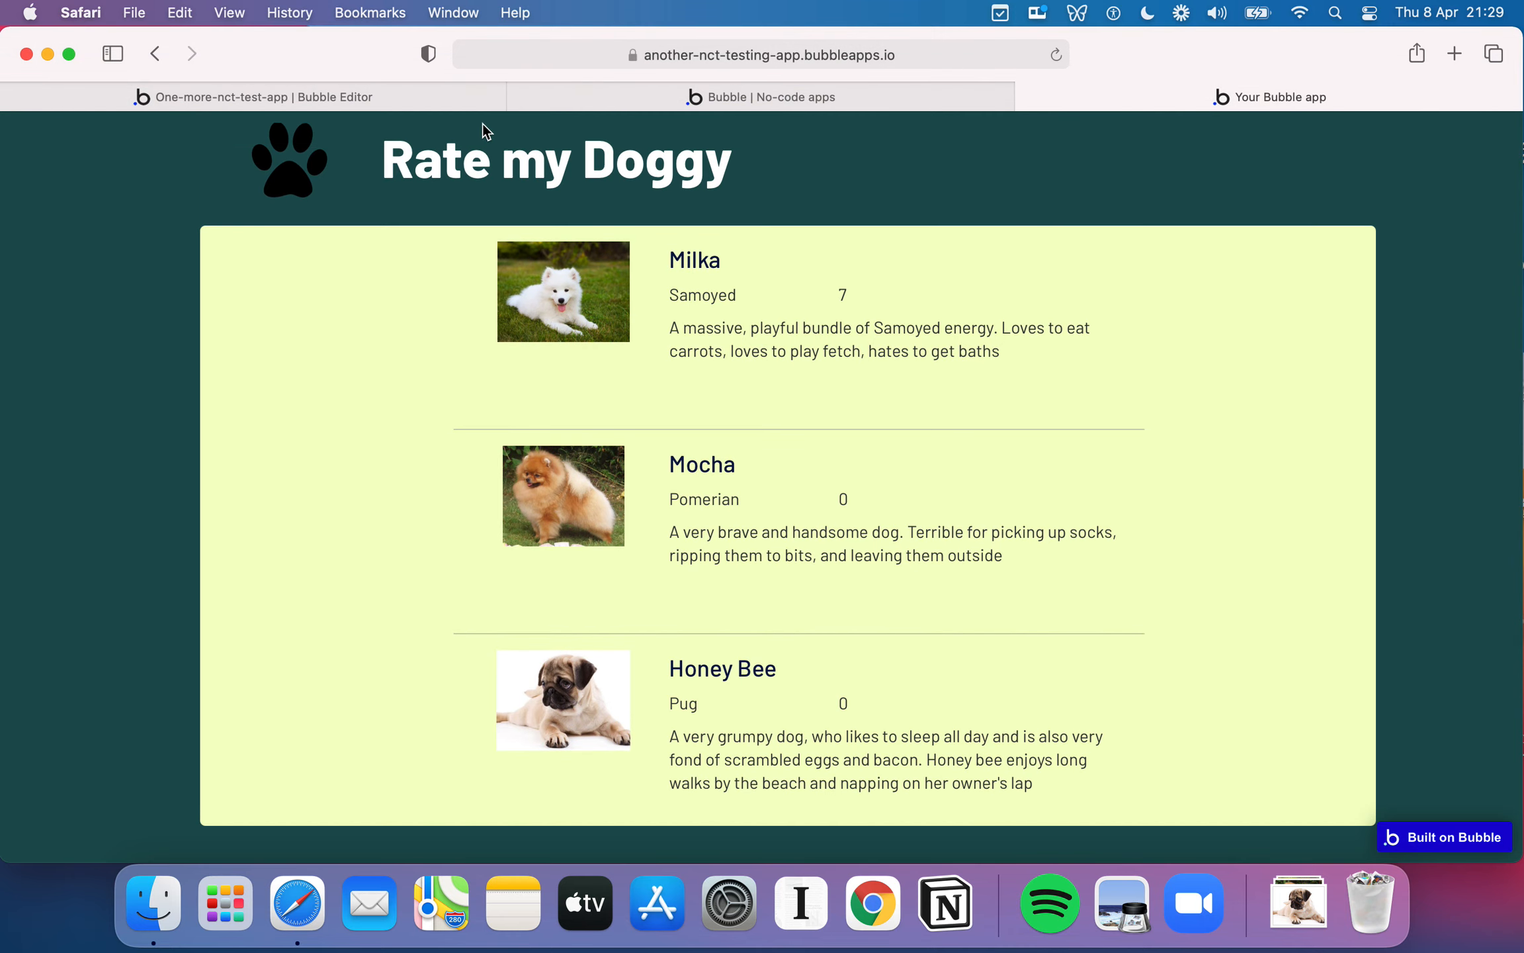
pyautogui.click(403, 92)
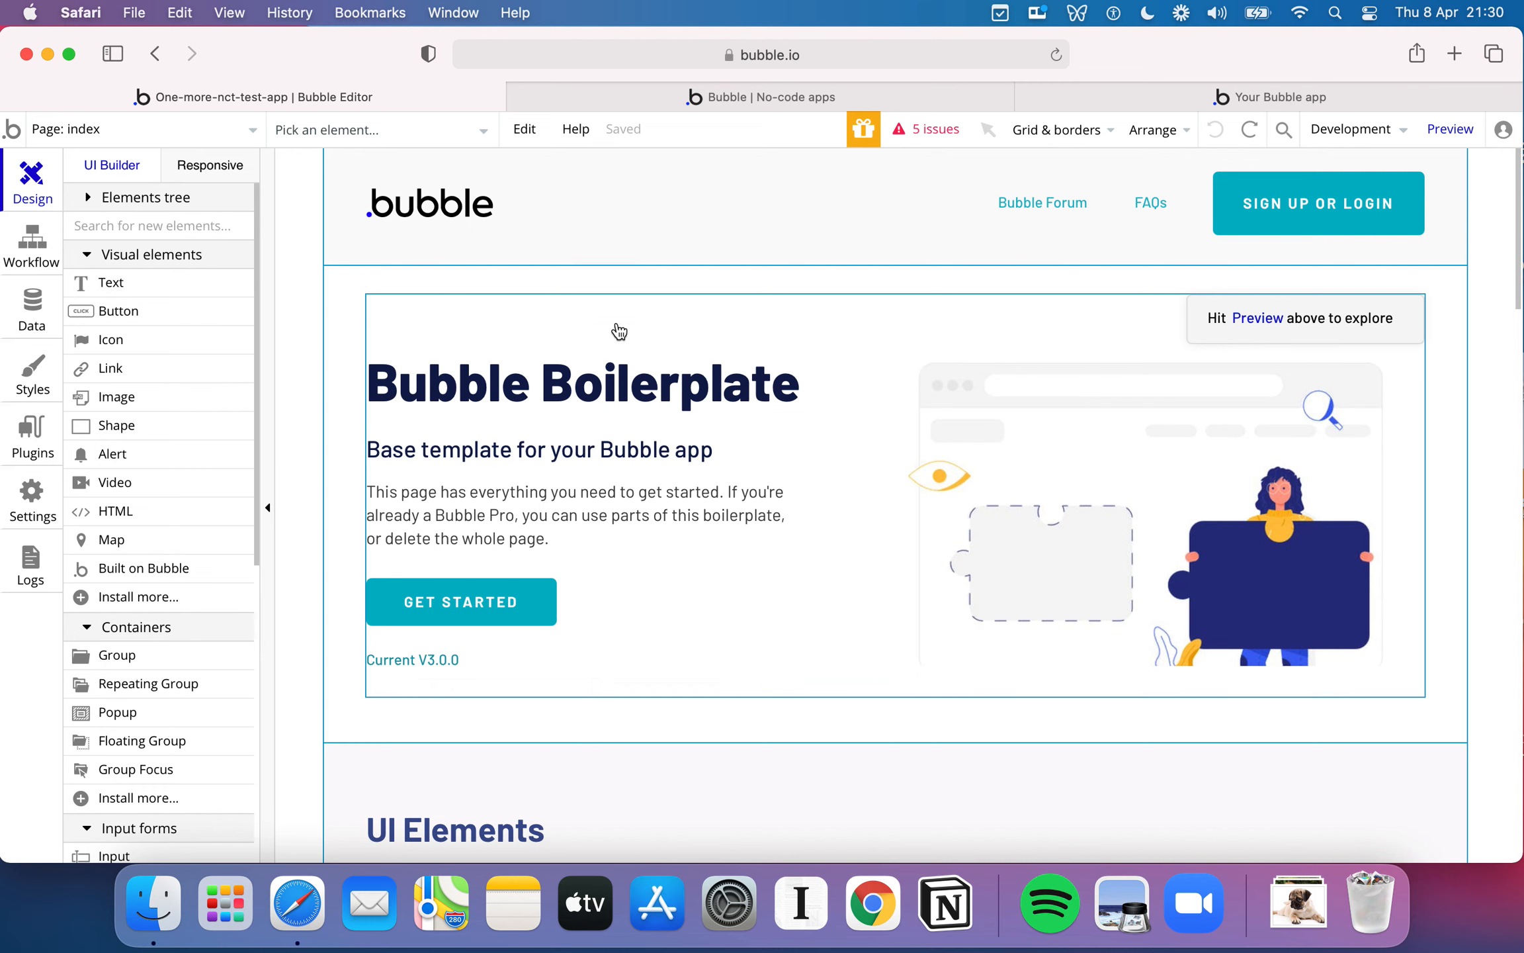
# - Examine the template sections on the index page and the visual, container and input elements available for building it
pyautogui.scroll(-2, 616, 330)
pyautogui.scroll(2, 619, 347)
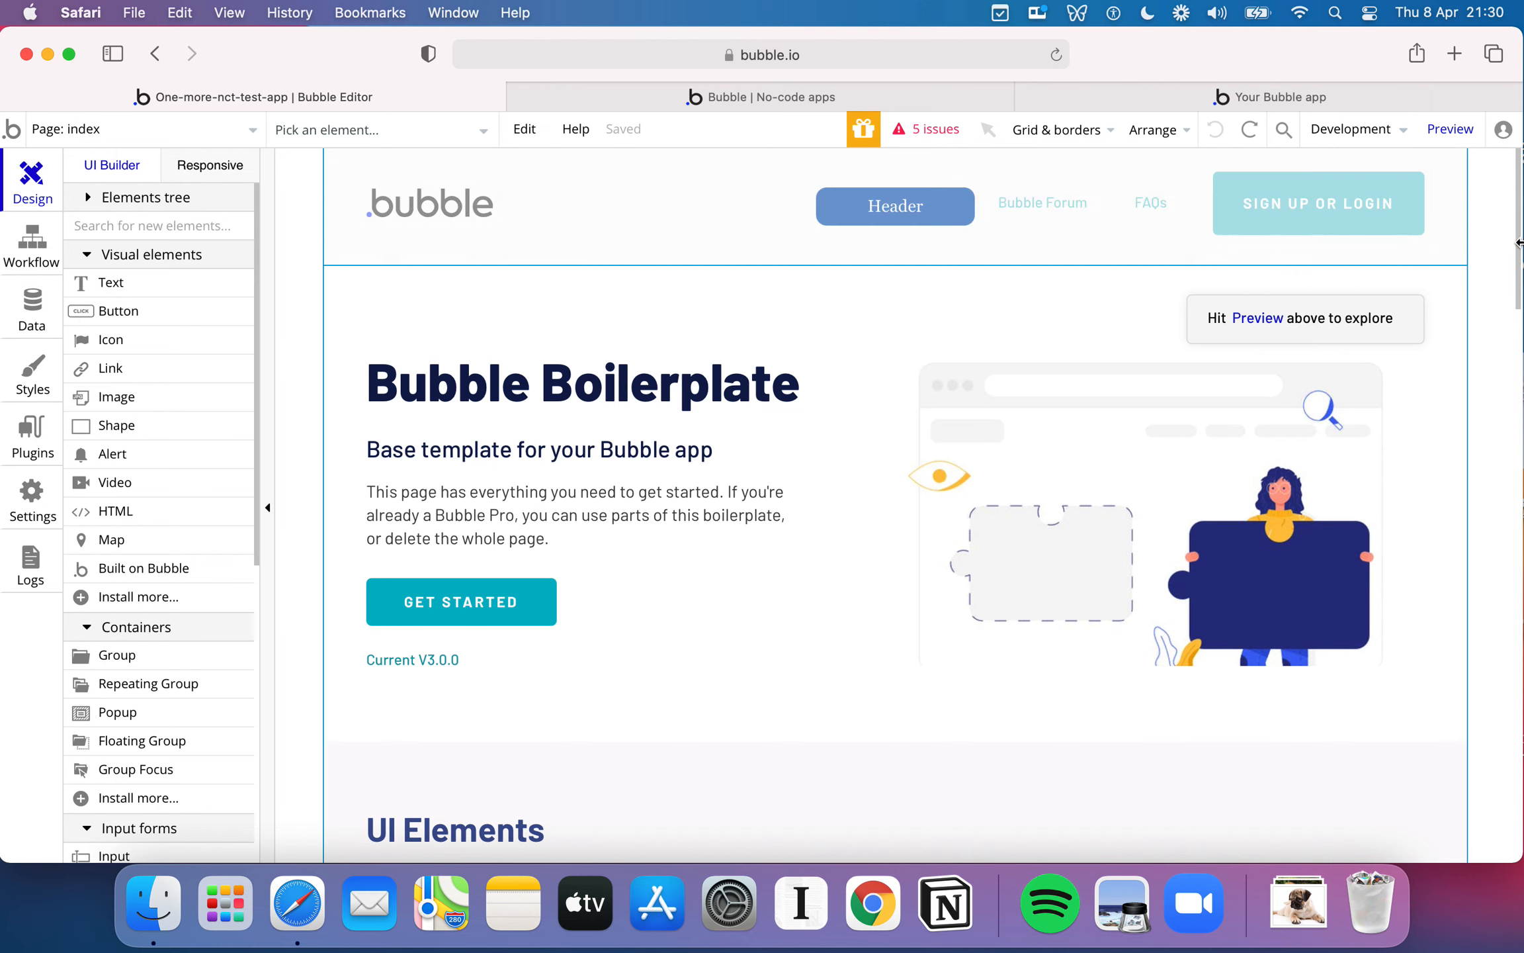
pyautogui.scroll(-1, 735, 614)
pyautogui.scroll(1, 735, 614)
pyautogui.scroll(-10, 392, 330)
pyautogui.scroll(-4, 152, 376)
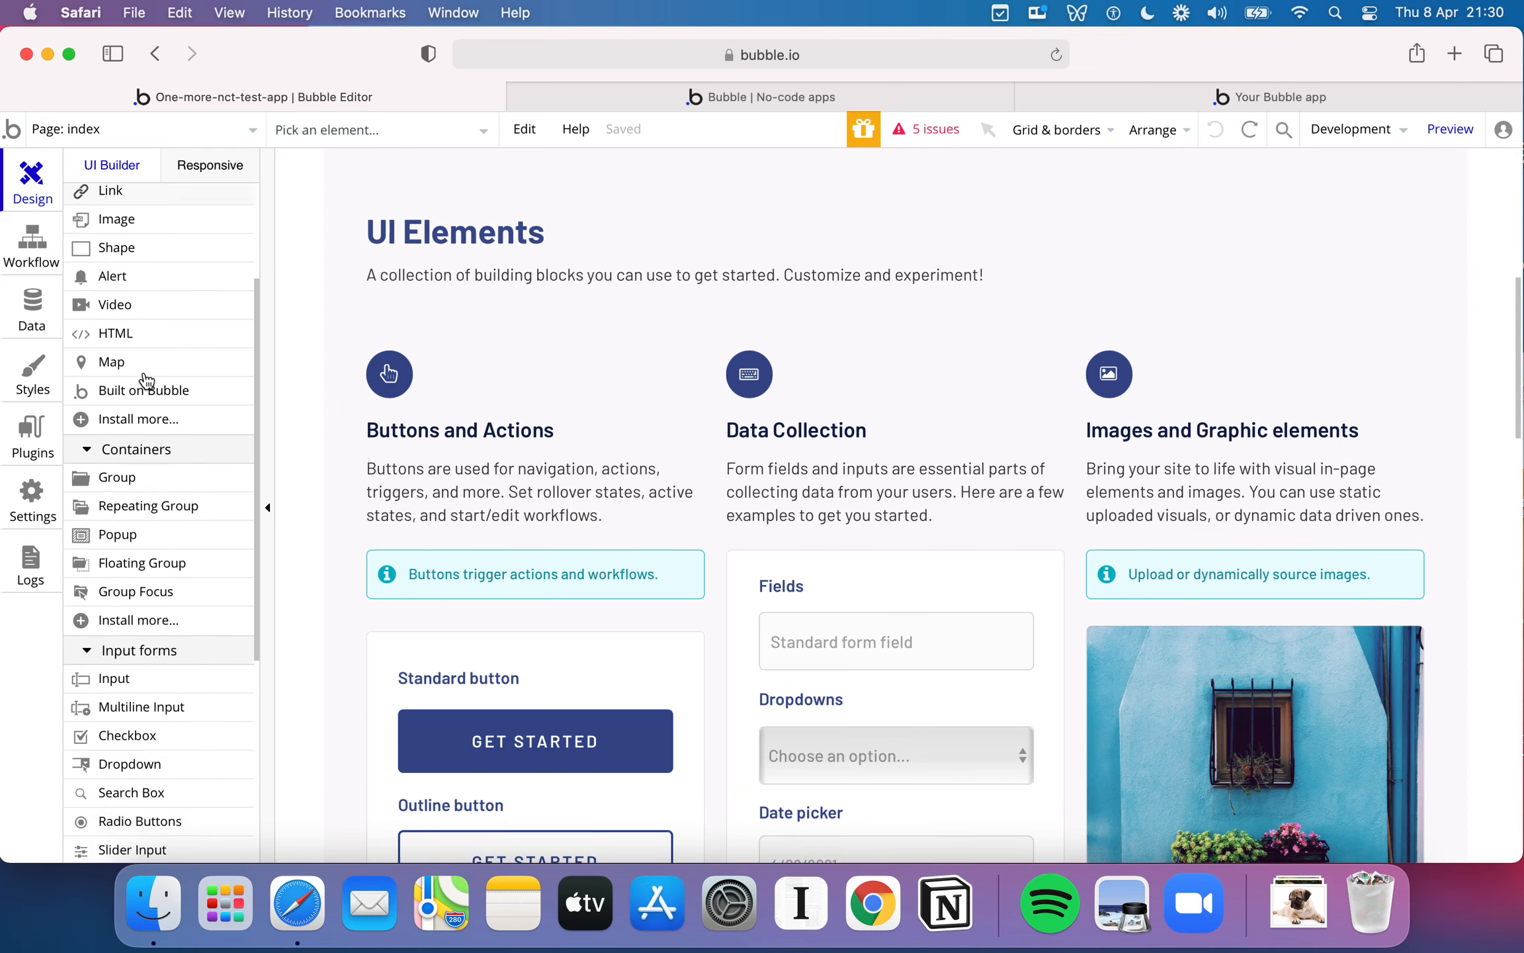
pyautogui.scroll(10, 387, 367)
pyautogui.scroll(1, 387, 367)
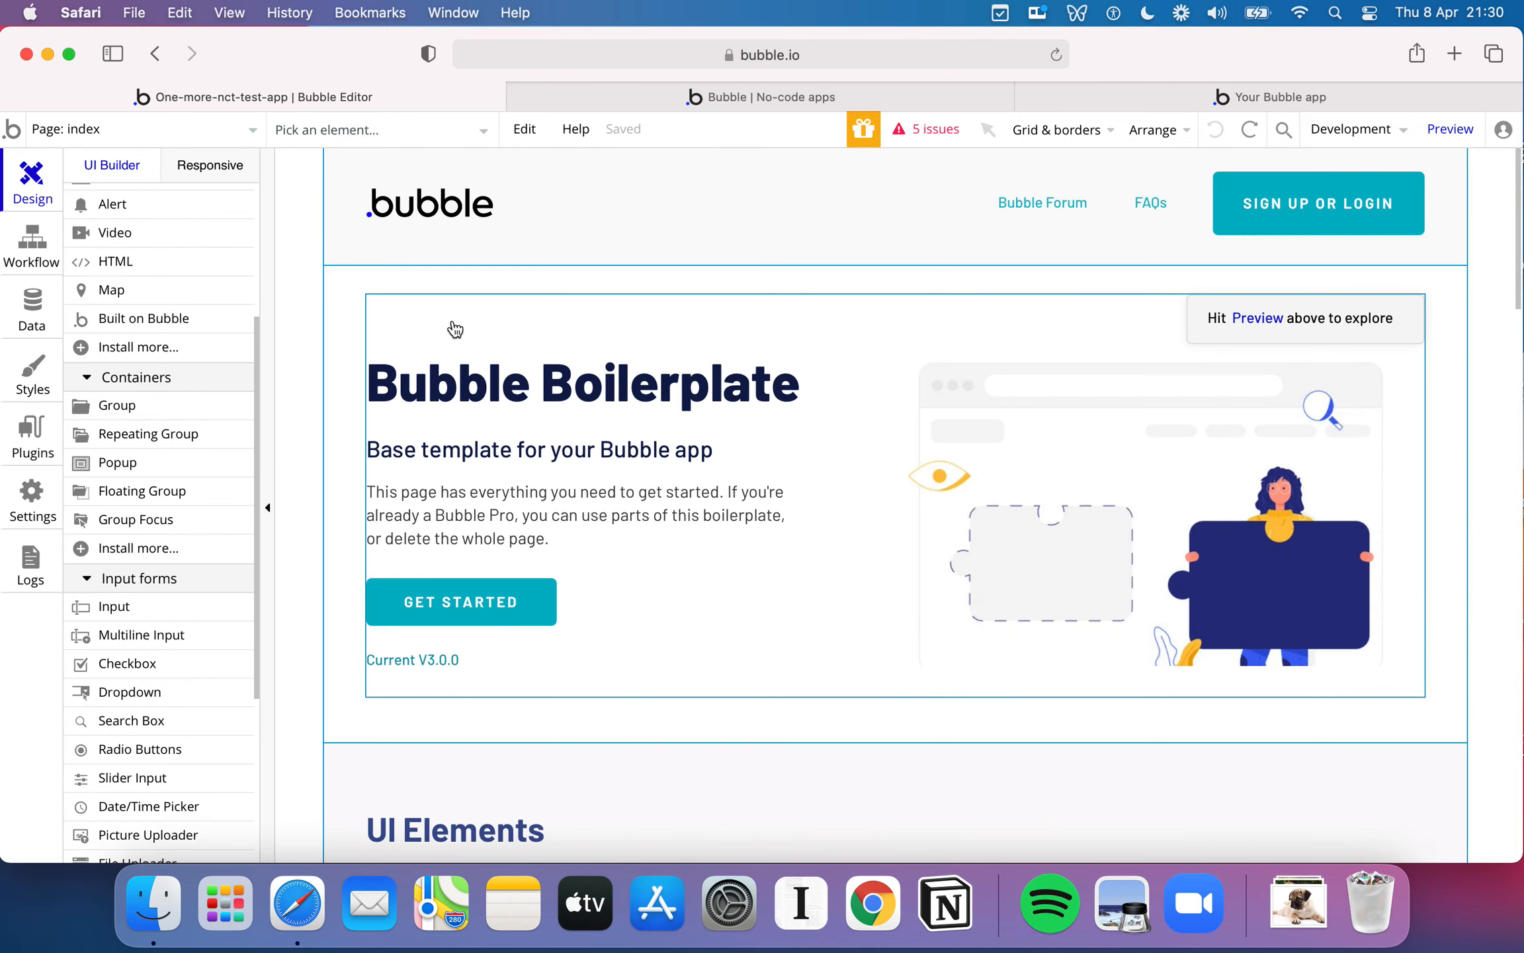
# - Delete the Hero image group with the Bubble Boilerplate heading from the index page
pyautogui.moveTo(404, 290)
pyautogui.mouseDown()
pyautogui.moveTo(405, 360)
pyautogui.moveTo(410, 261)
pyautogui.moveTo(402, 313)
pyautogui.moveTo(391, 259)
pyautogui.moveTo(408, 278)
pyautogui.mouseUp()
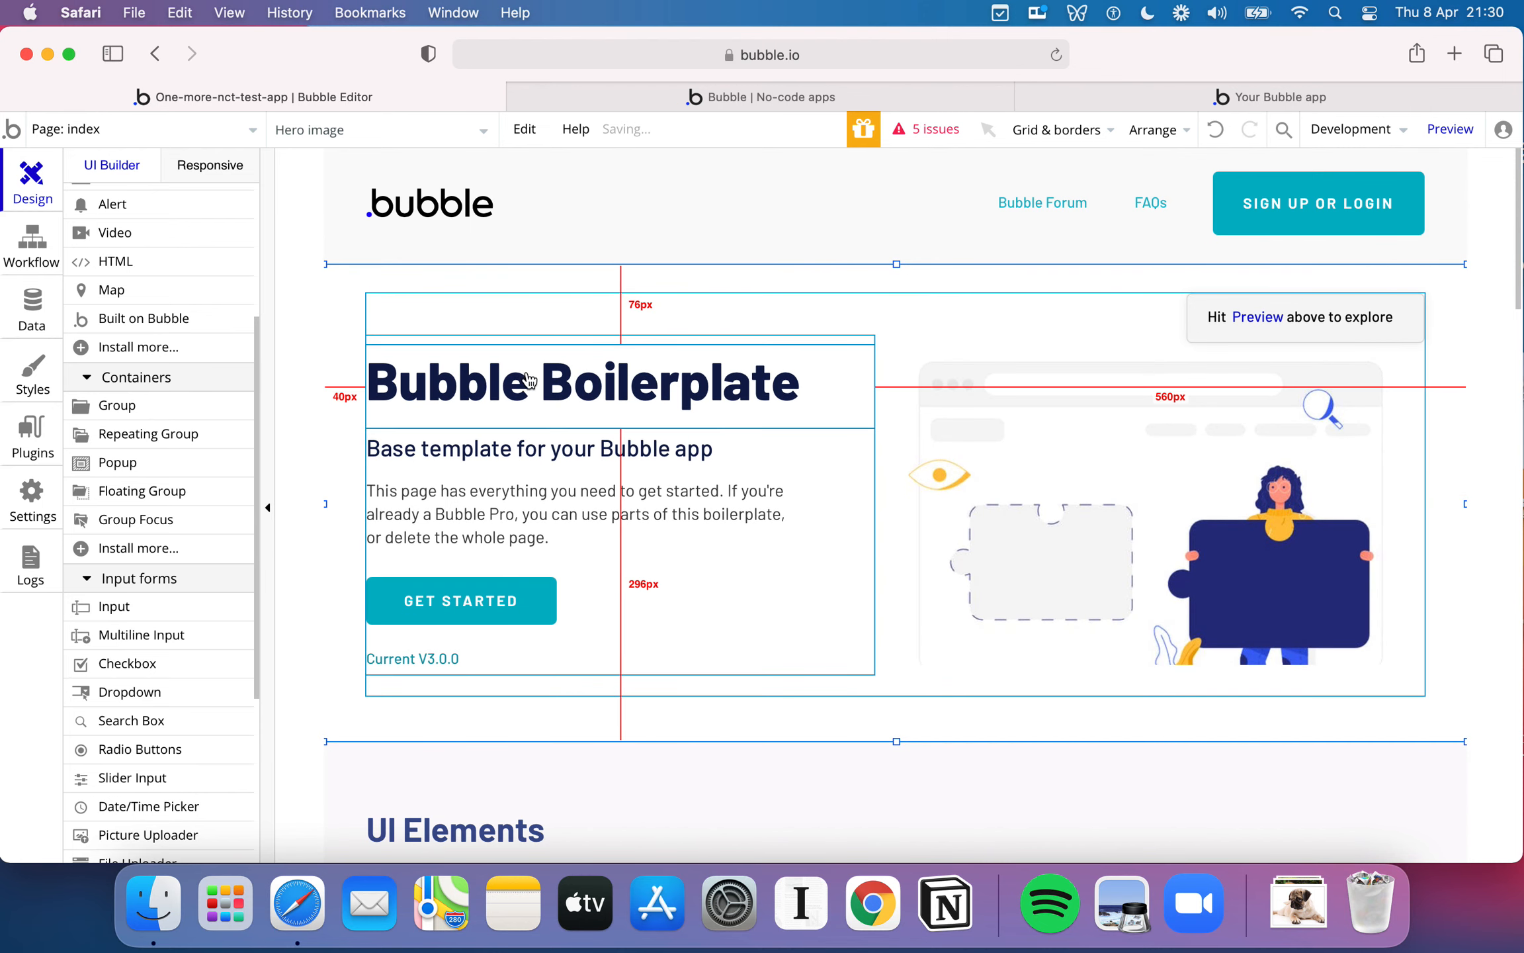
pyautogui.moveTo(480, 285); pyautogui.dragTo(450, 289)
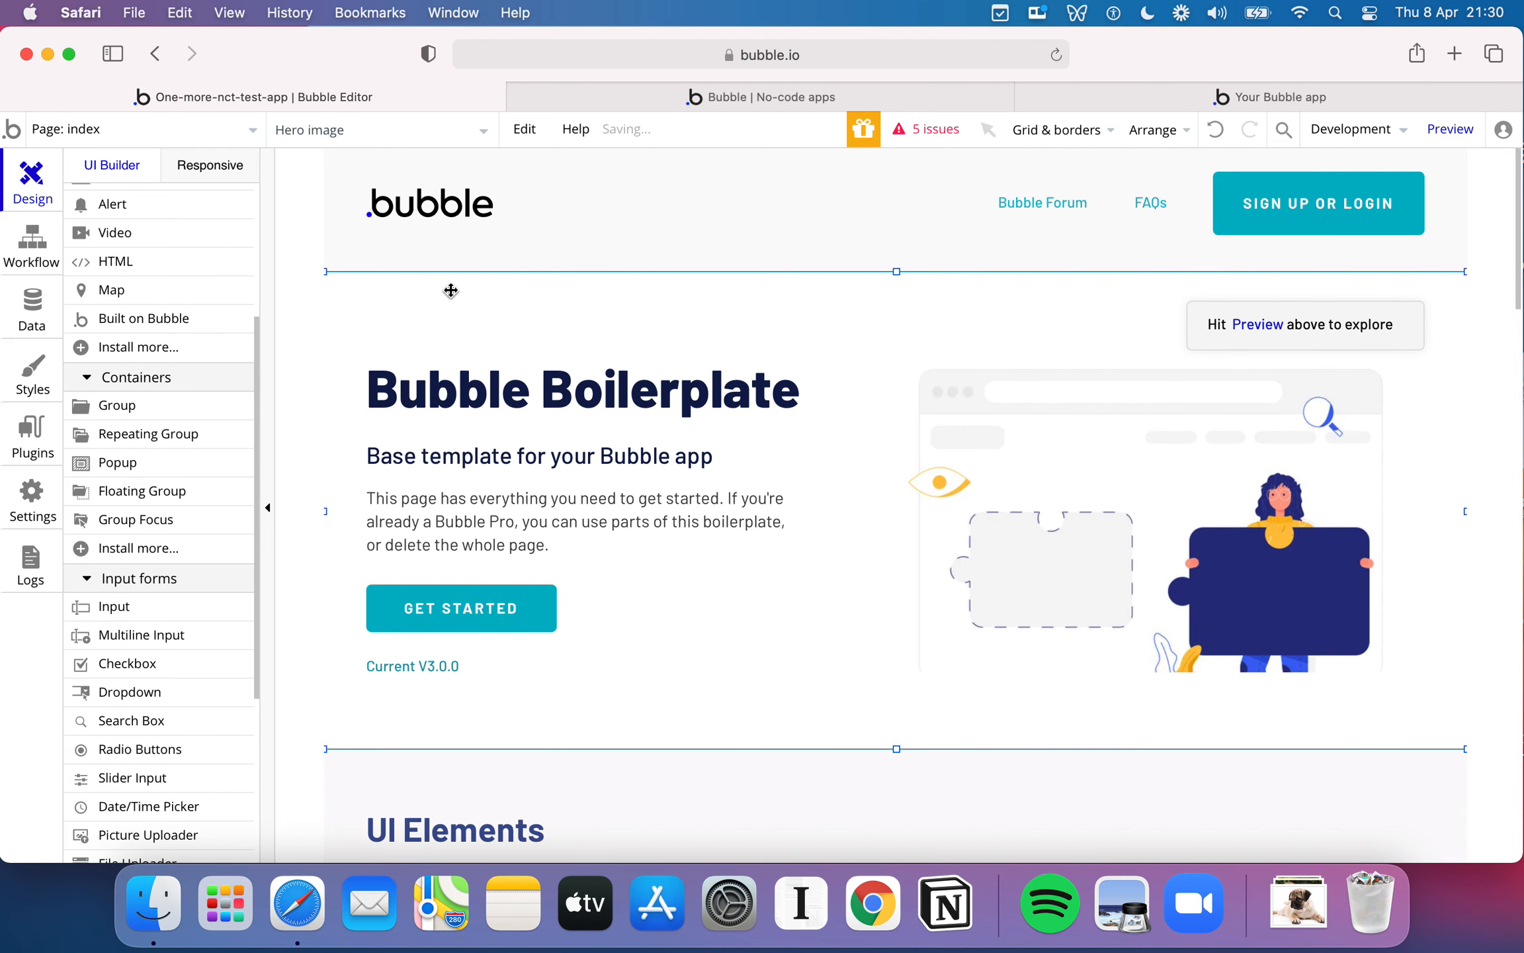
pyautogui.press('Delete')
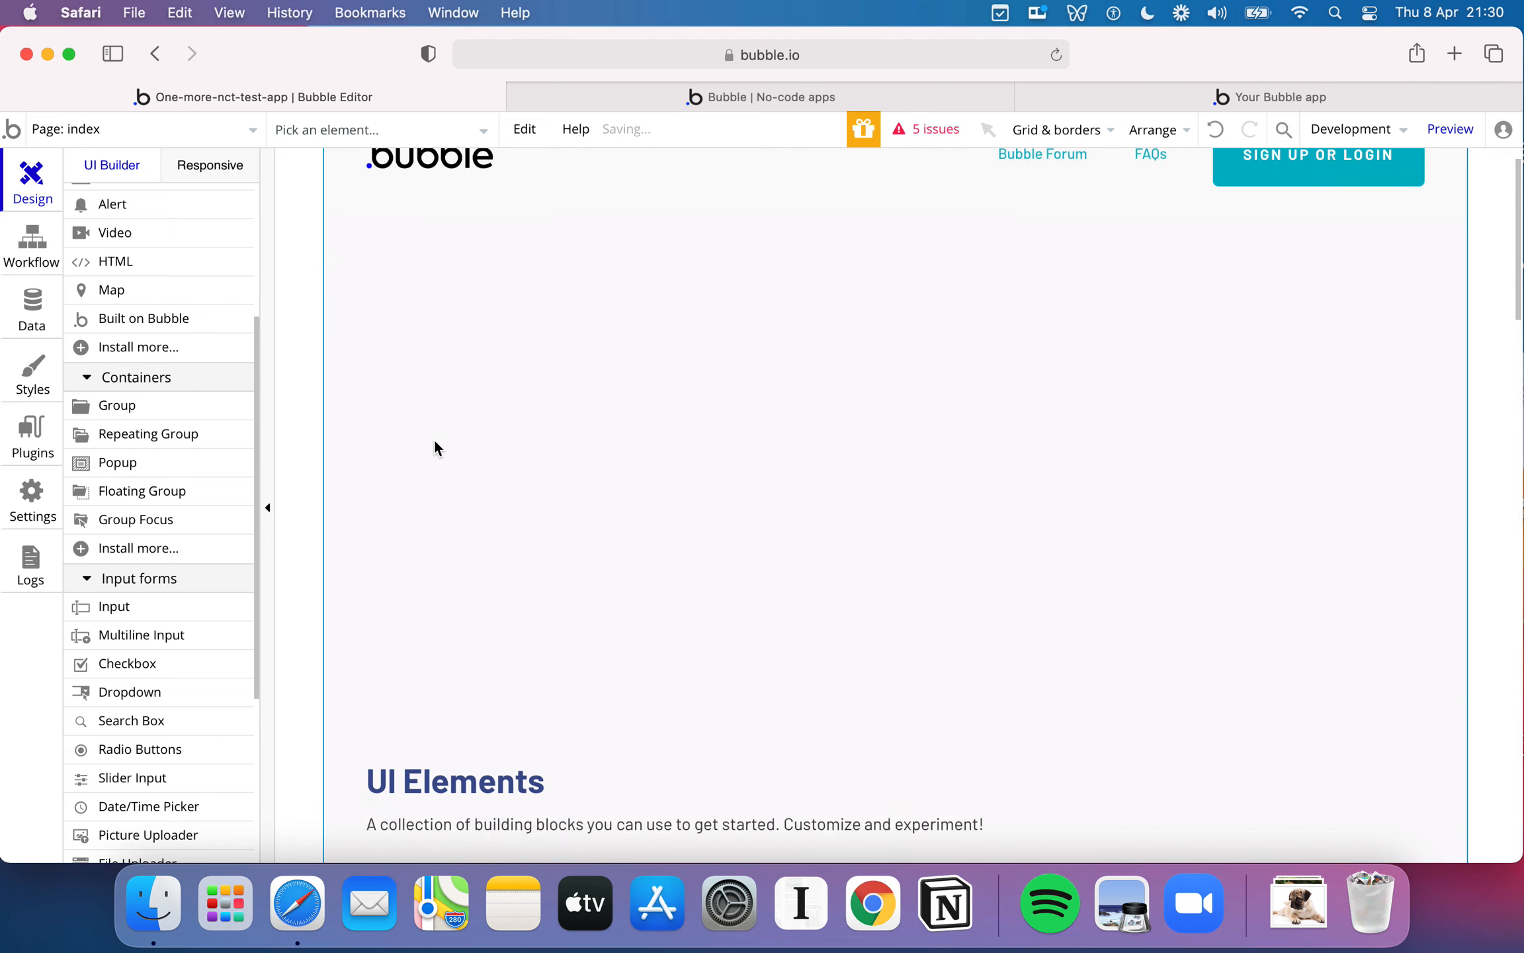
# - Delete the whole UI Elements section, including its heading and sample blocks, from the index page
pyautogui.scroll(-5, 444, 456)
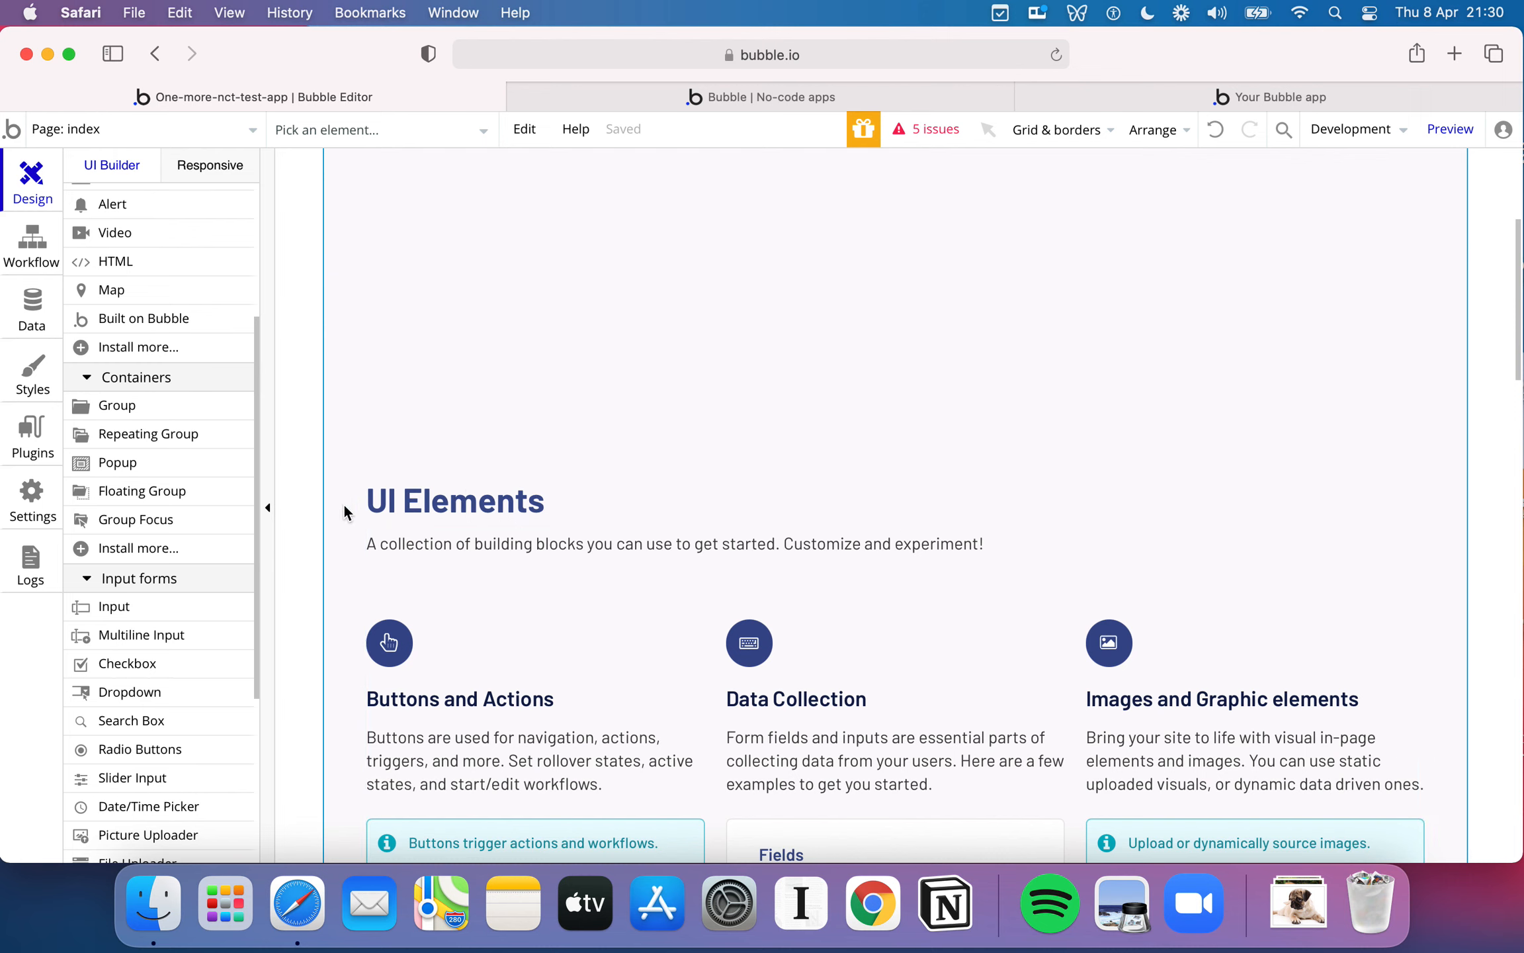
pyautogui.click(911, 508)
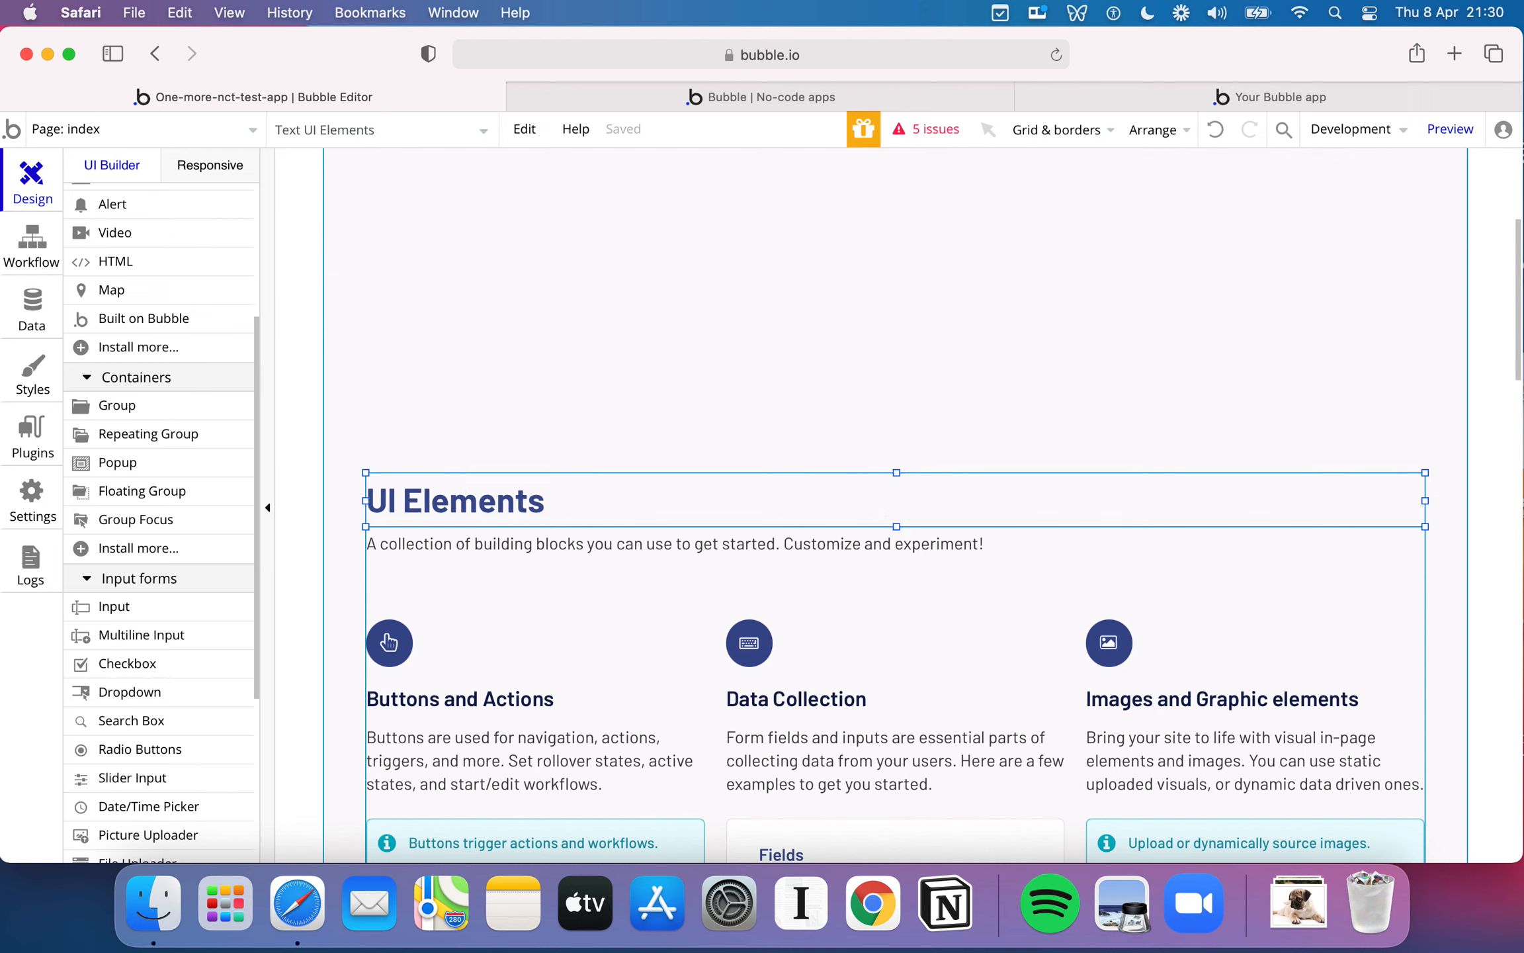
pyautogui.press('Delete')
pyautogui.click(854, 508)
pyautogui.press('Delete')
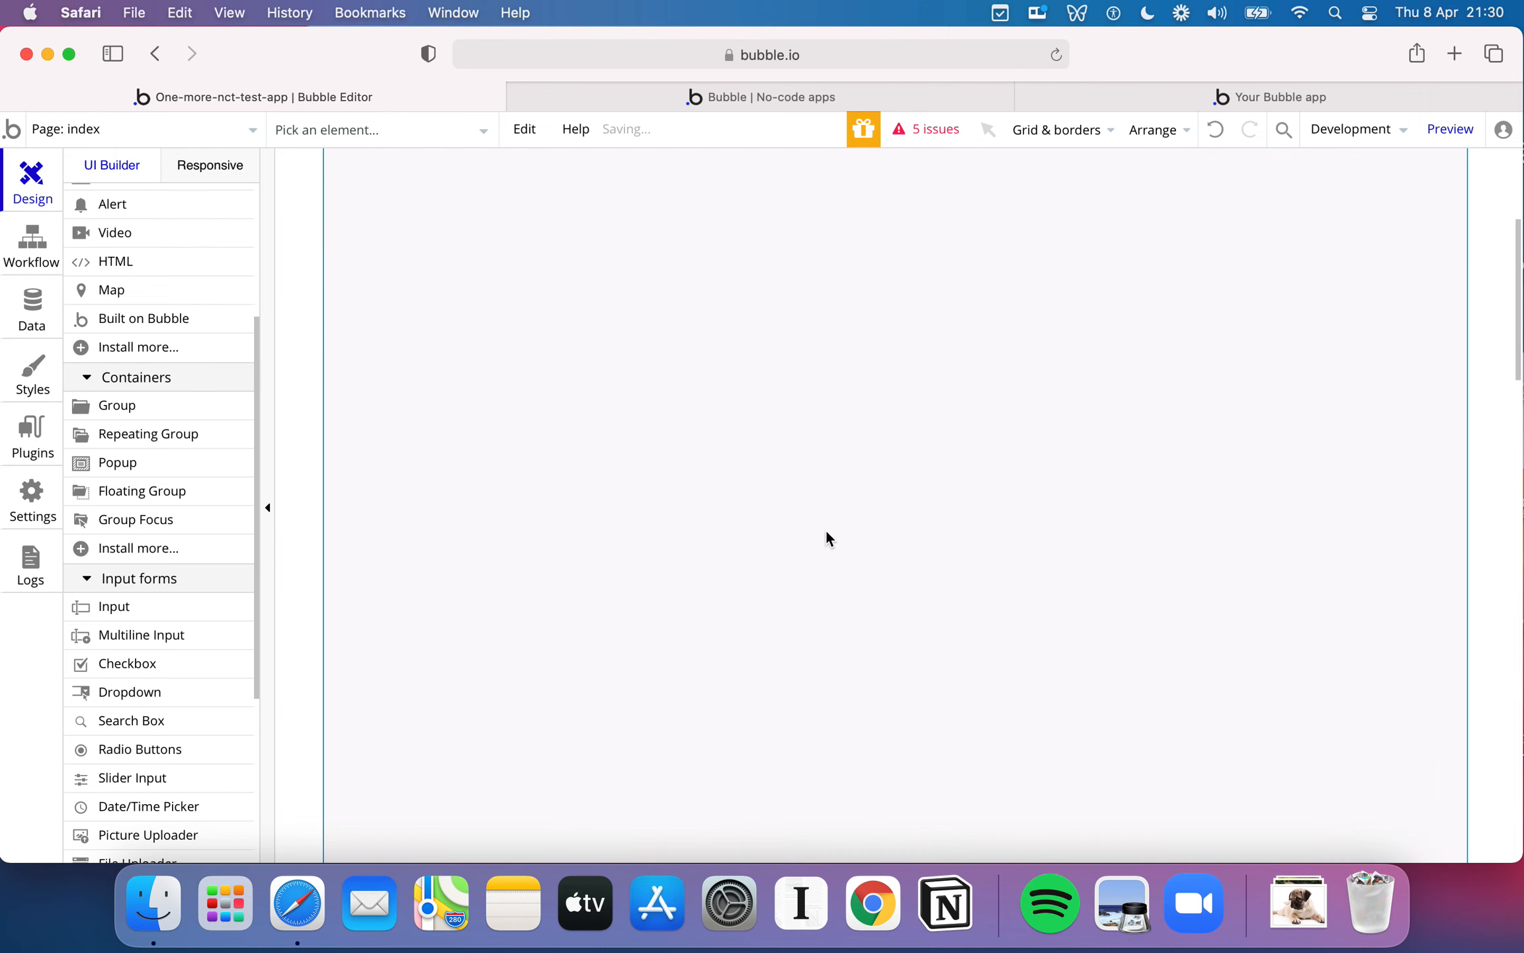
pyautogui.press('cmd+z')
# - Delete the UI Elements continued group and the city skyline section beneath it
pyautogui.click(583, 423)
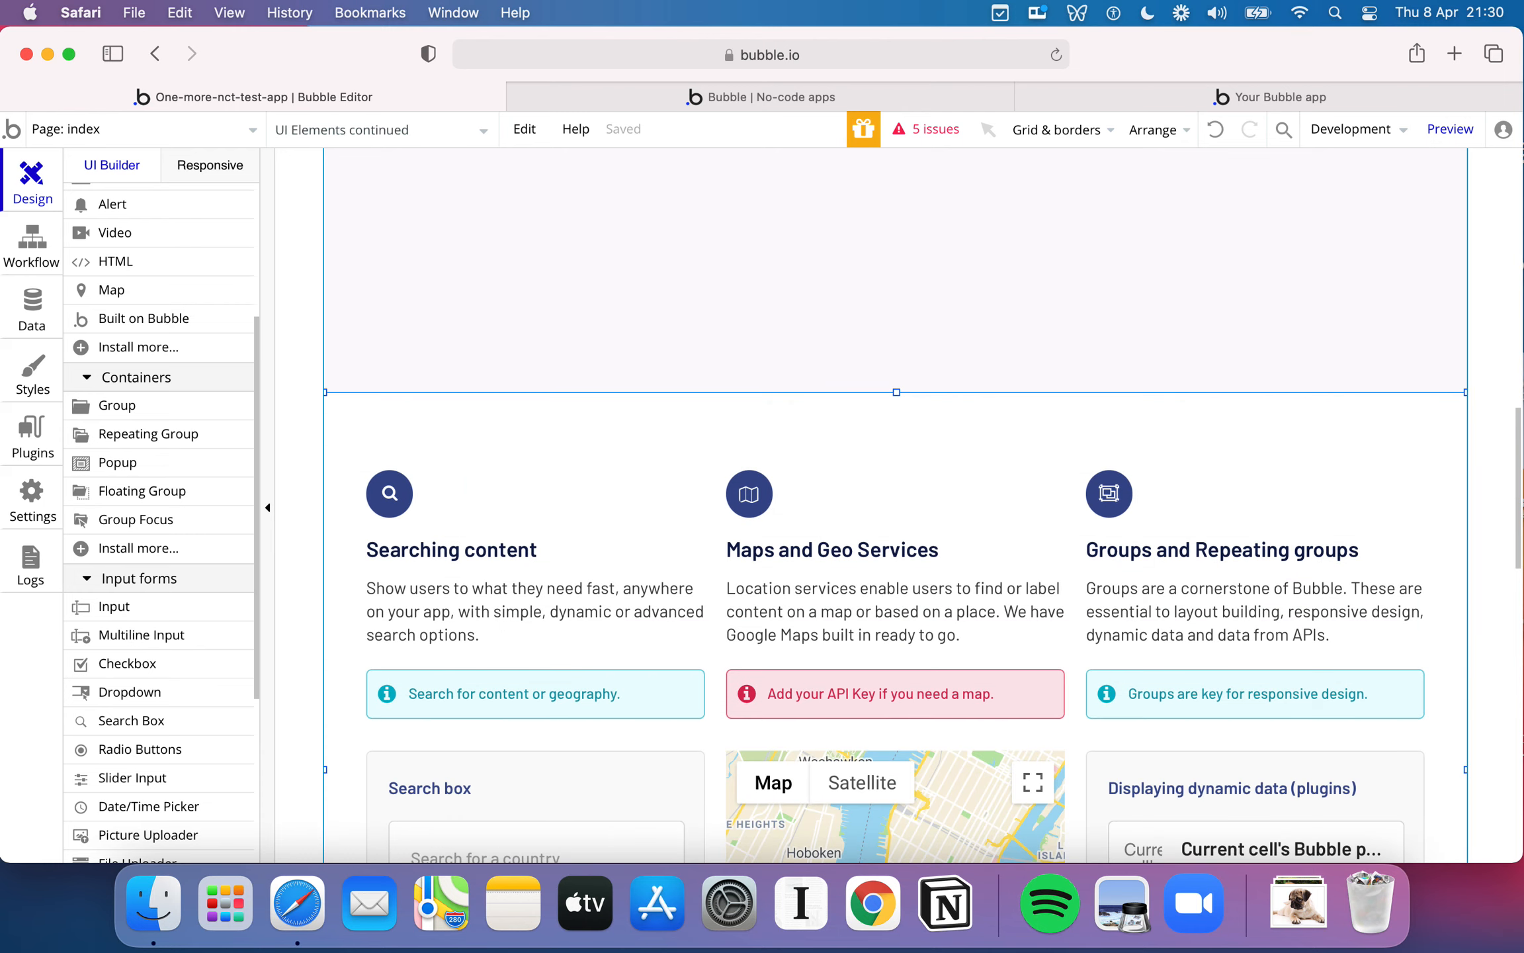
pyautogui.press('Delete')
pyautogui.scroll(-5, 643, 465)
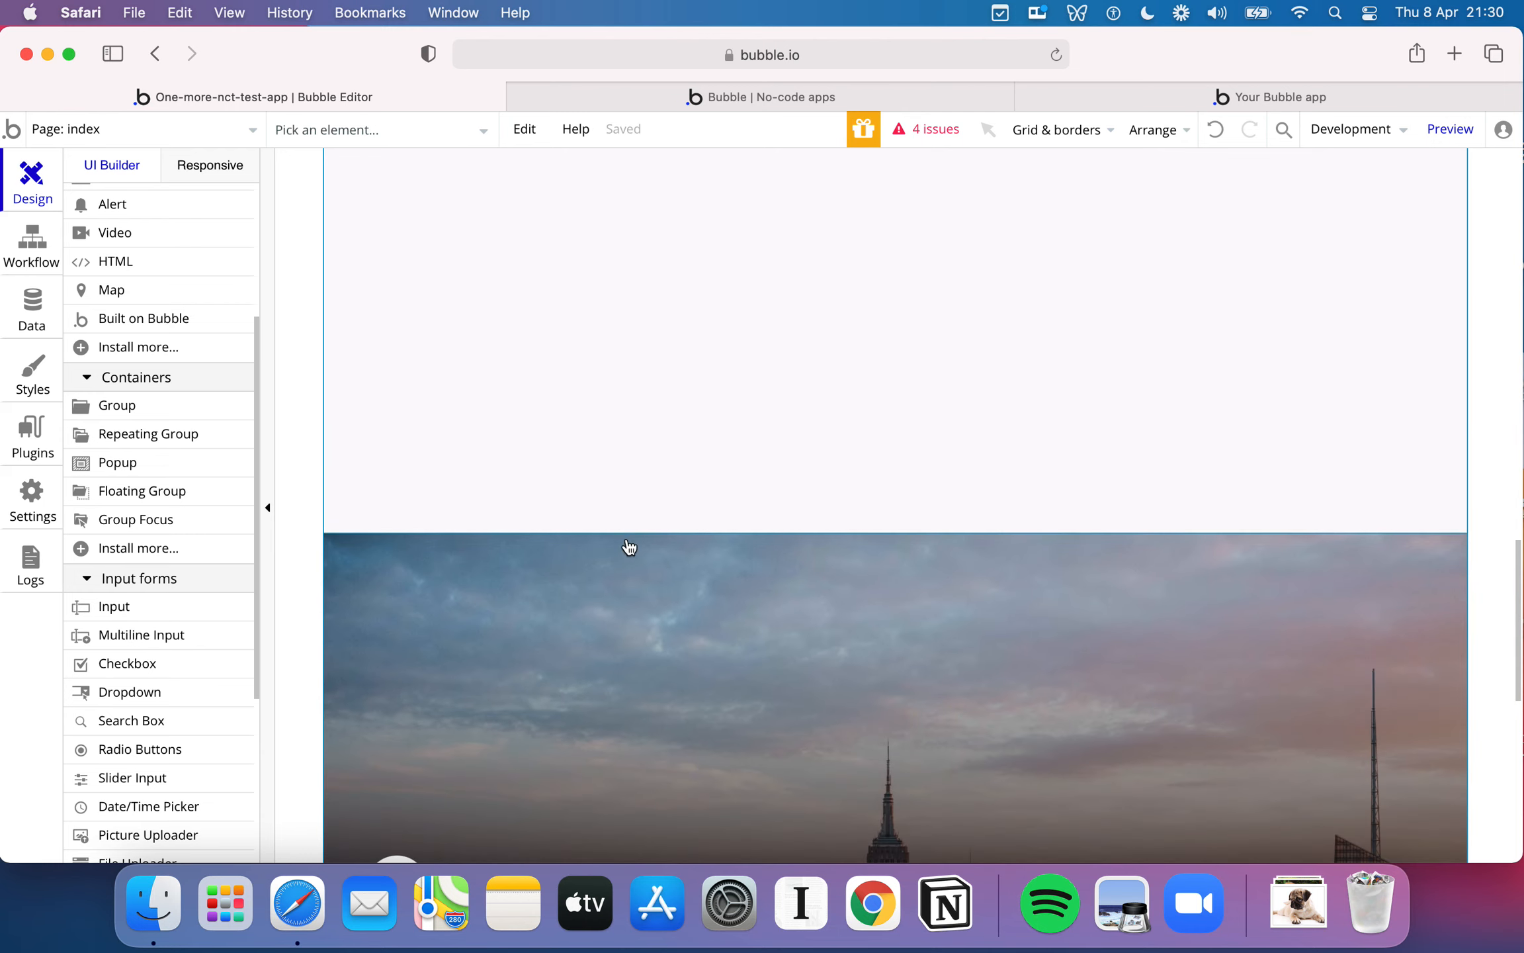
pyautogui.click(626, 541)
pyautogui.click(626, 548)
pyautogui.press('Delete')
# - Delete the Plug and Play banner with the Plugin Library button above the footer
pyautogui.scroll(-5, 627, 548)
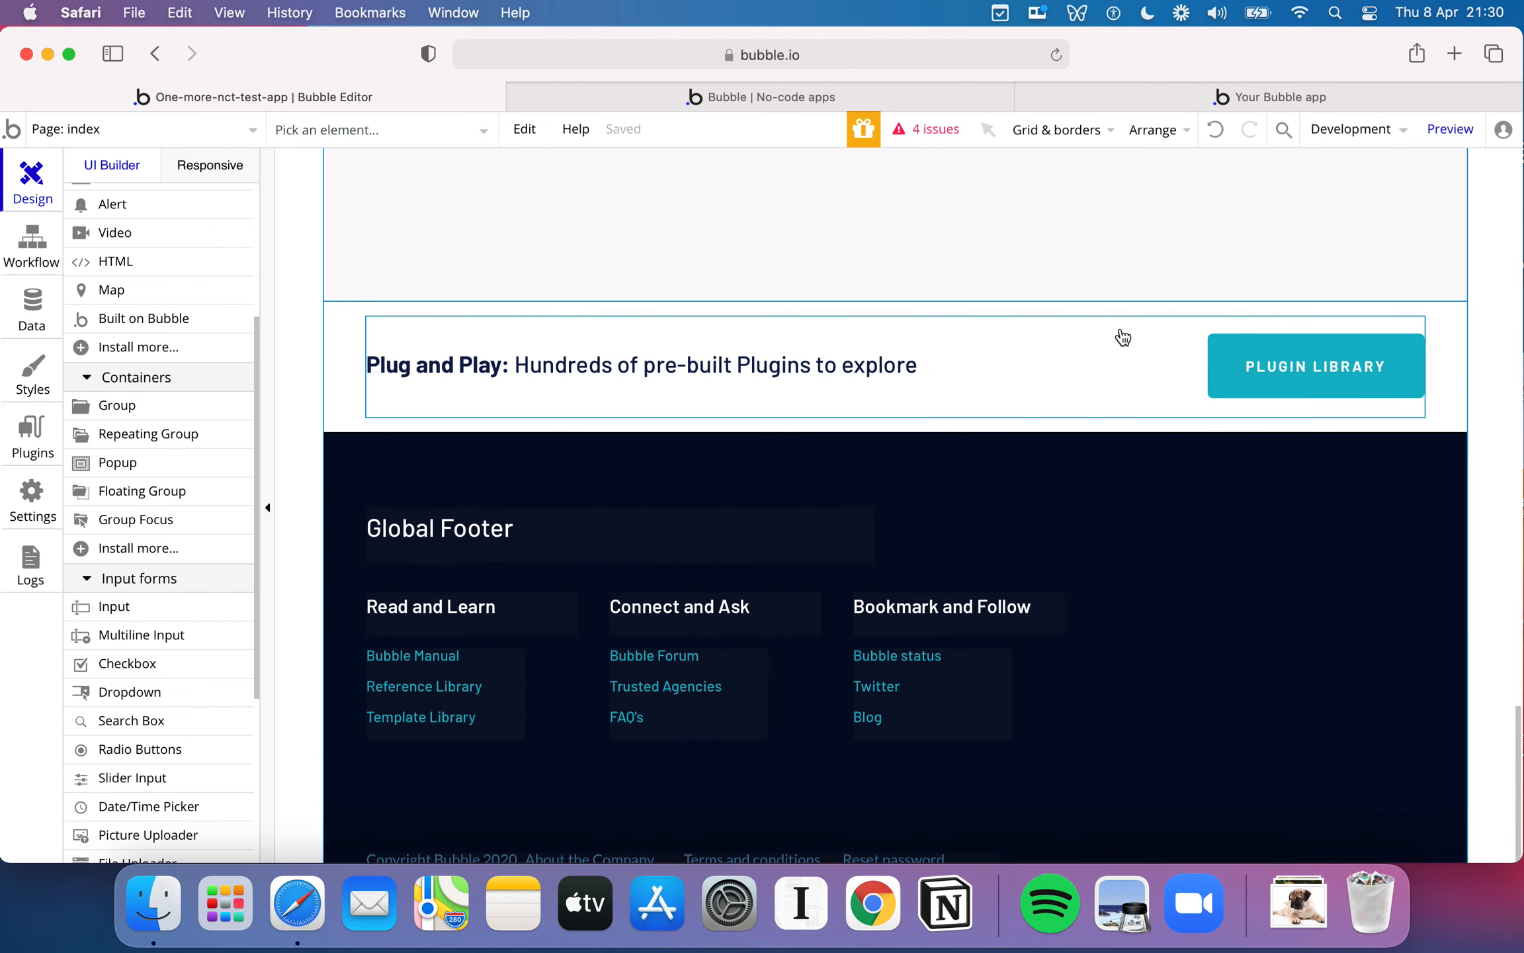
pyautogui.click(1086, 314)
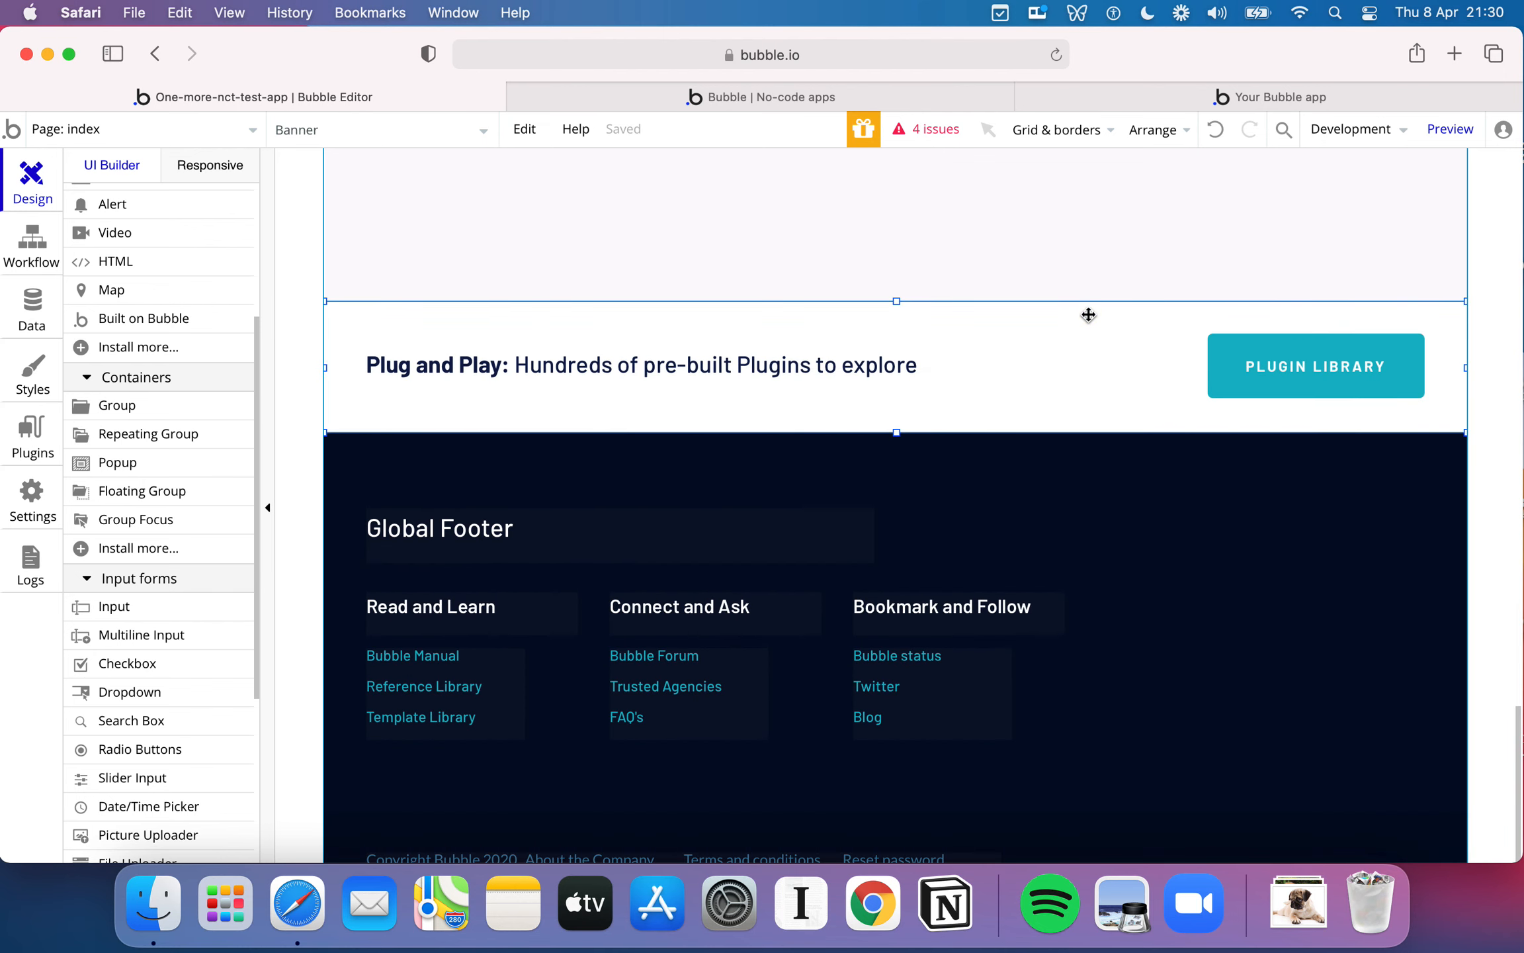
pyautogui.press('Delete')
# - Inspect the remaining Header and Footer A reusable elements on the index page
pyautogui.scroll(5, 907, 448)
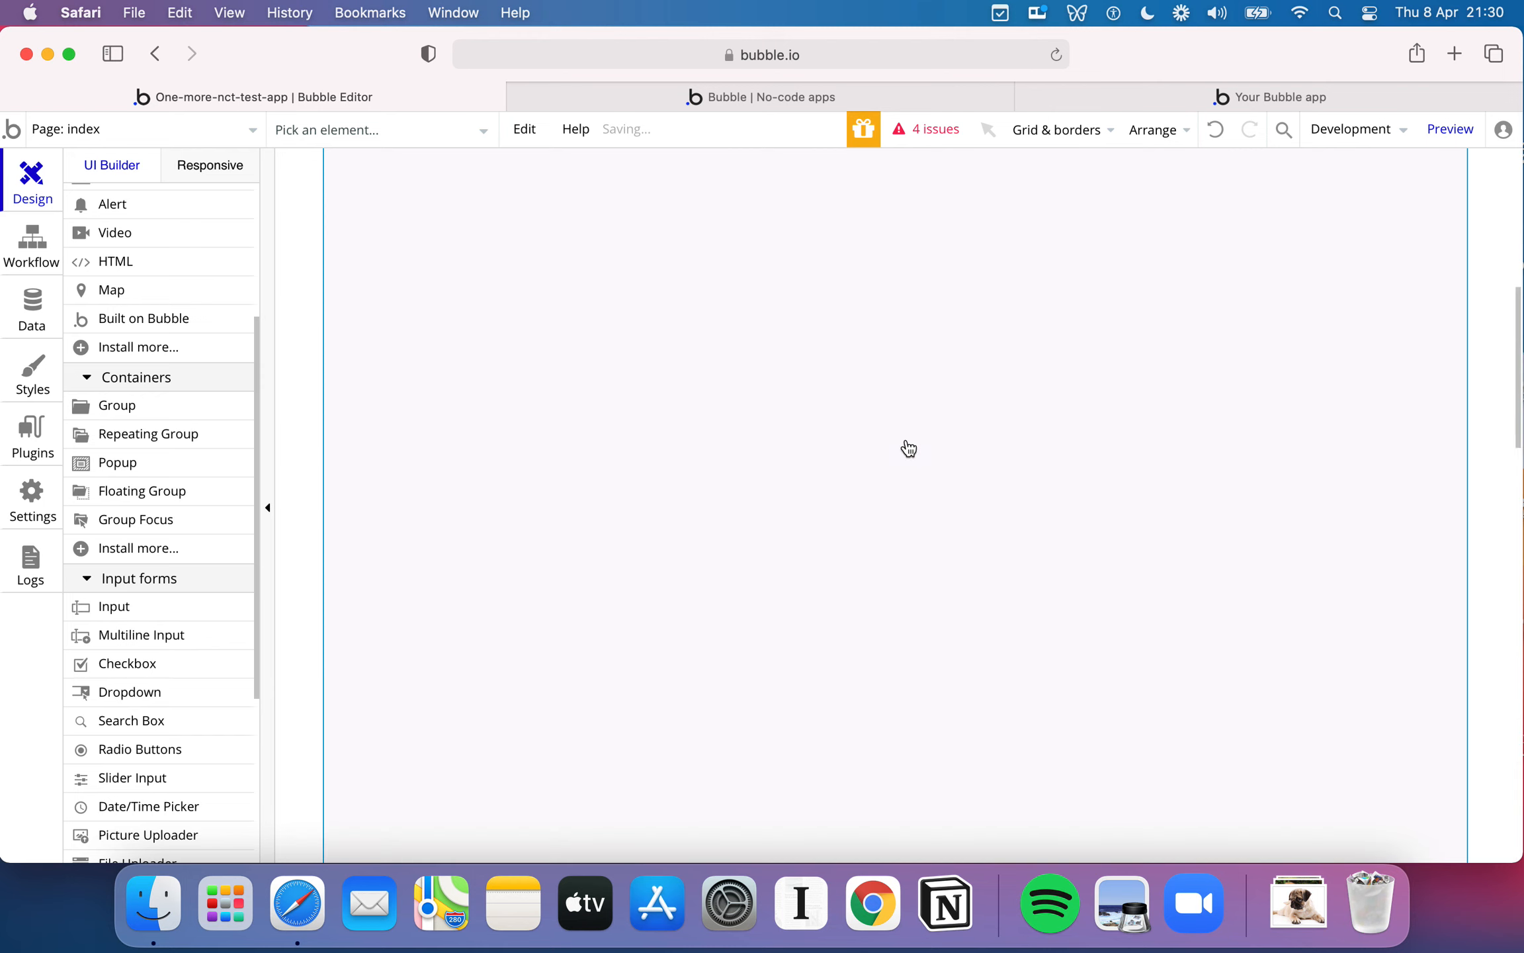
pyautogui.scroll(5, 907, 447)
pyautogui.scroll(-10, 907, 443)
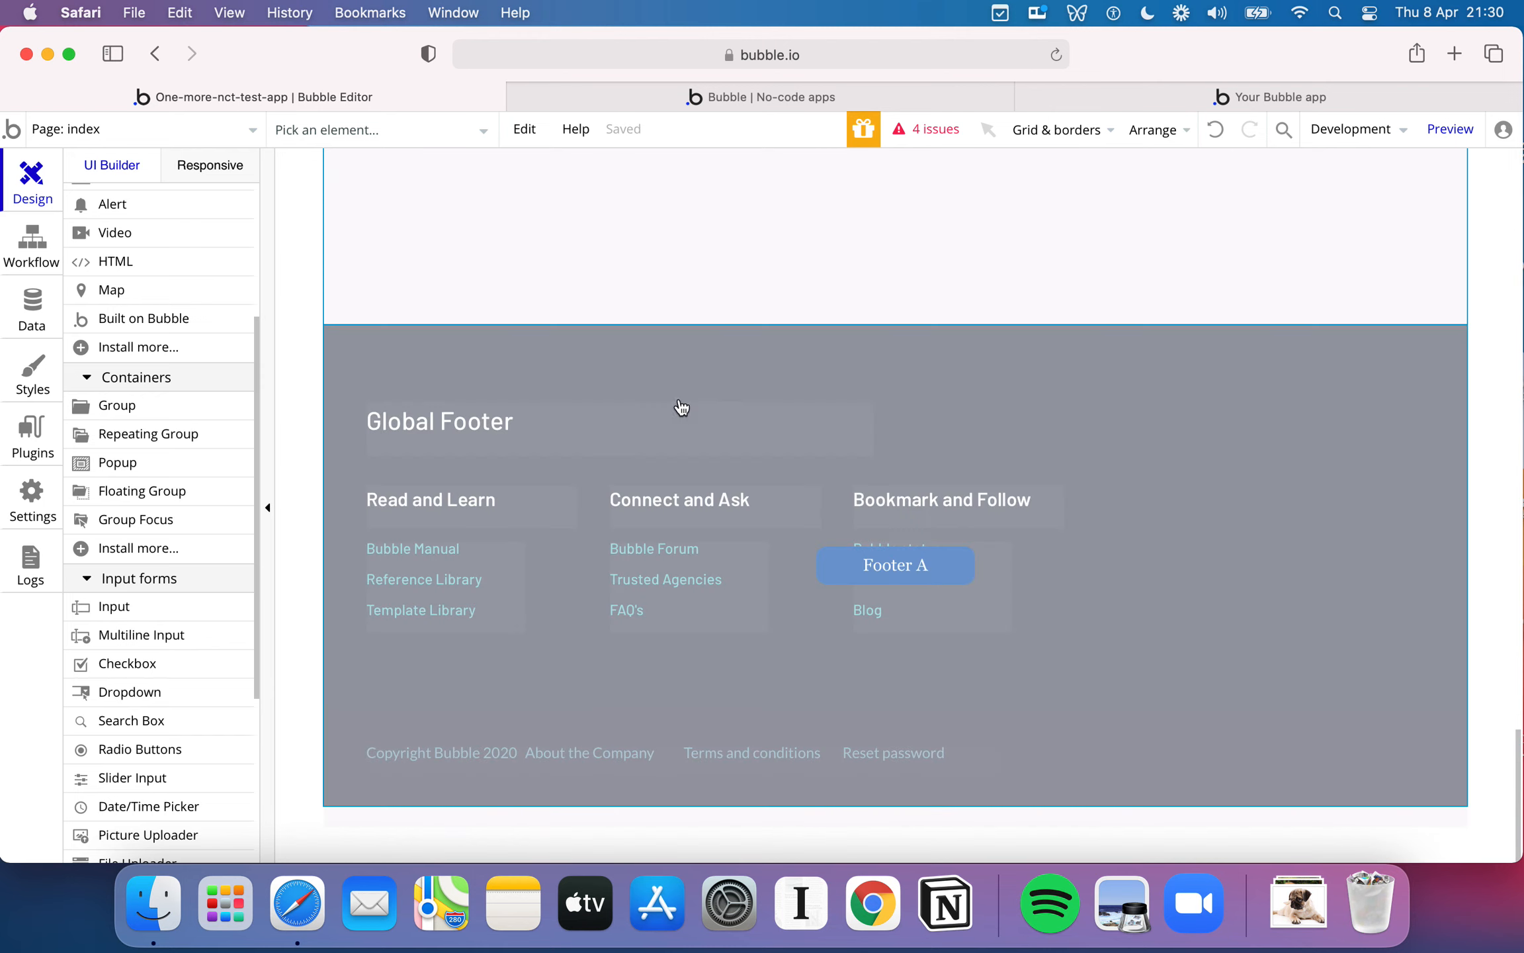
pyautogui.scroll(10, 739, 356)
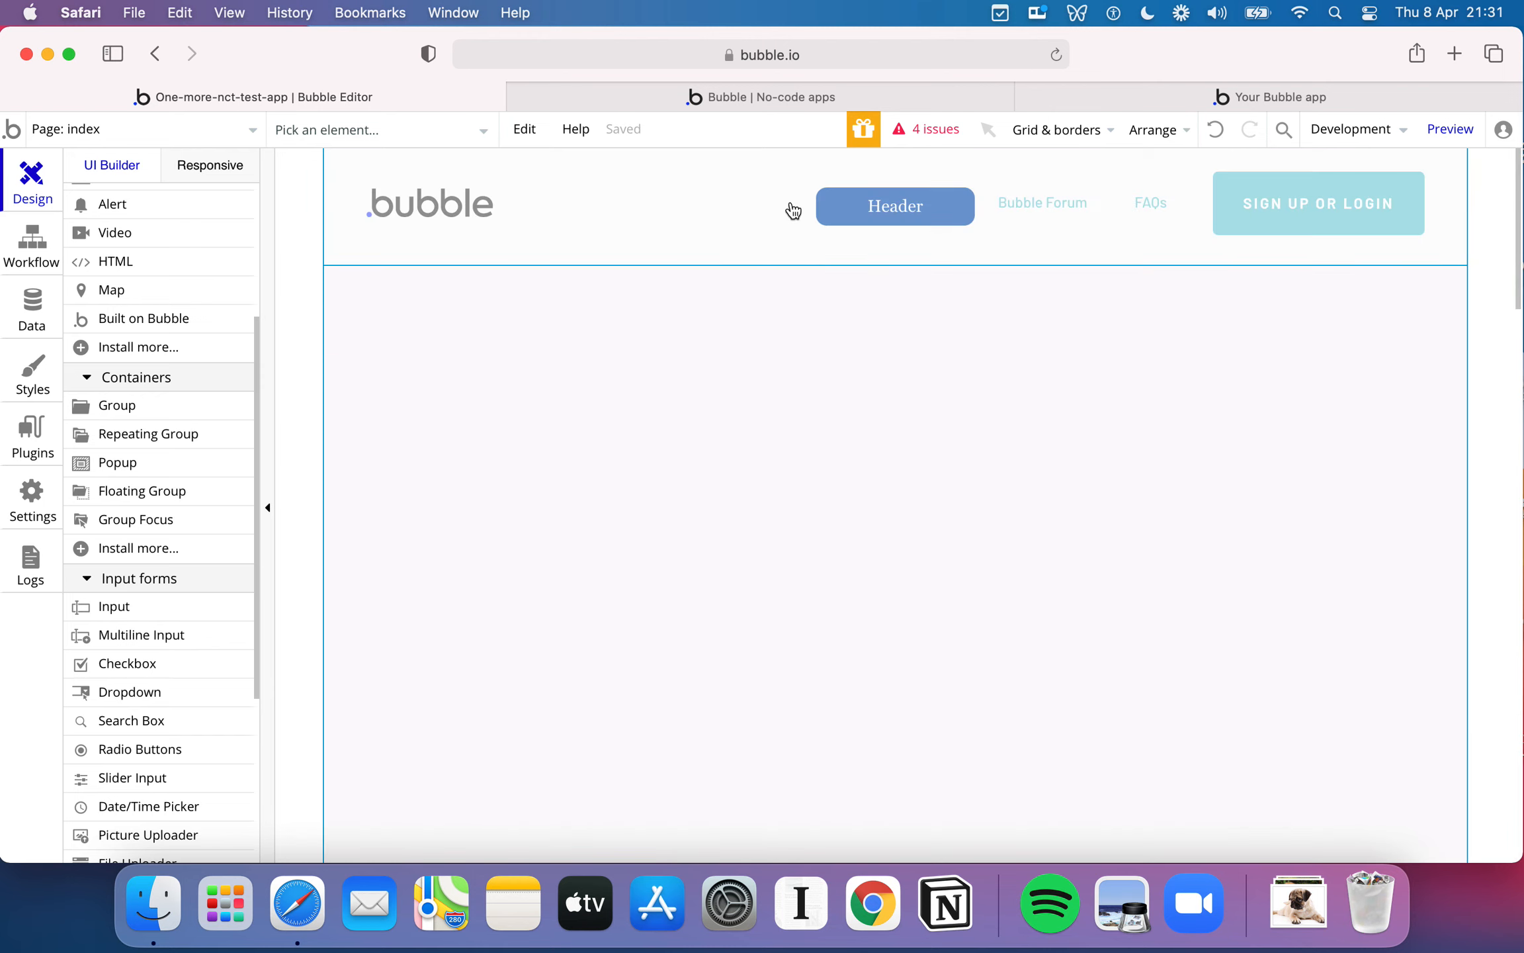
pyautogui.click(686, 209)
pyautogui.click(735, 390)
pyautogui.scroll(-10, 735, 391)
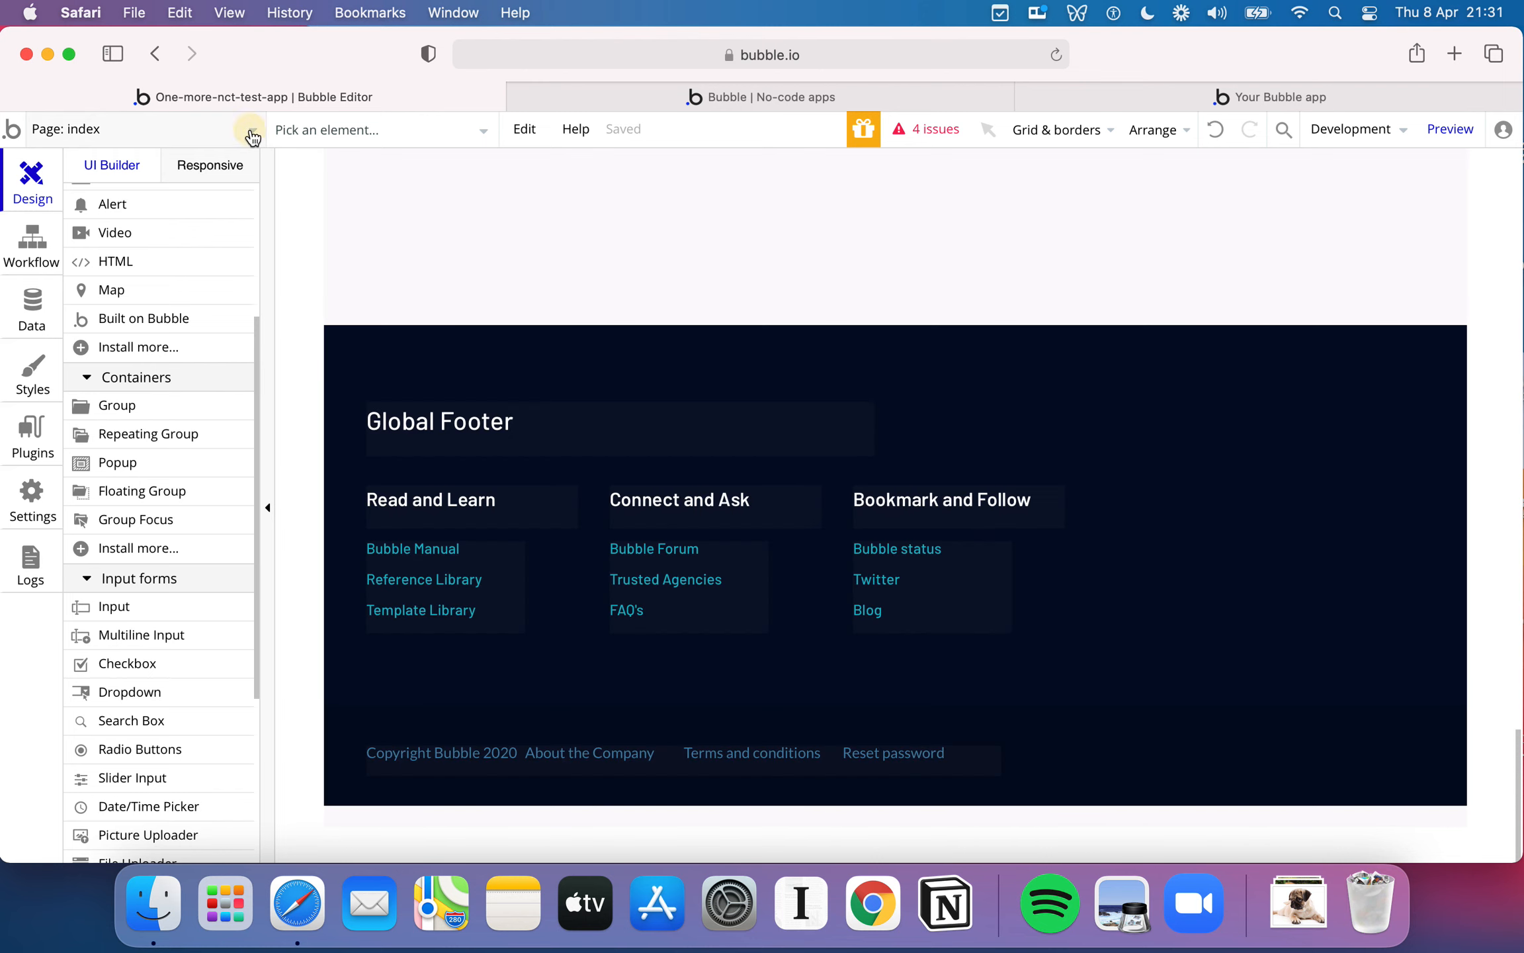
# - Open the Footer reusable element for editing
pyautogui.click(248, 130)
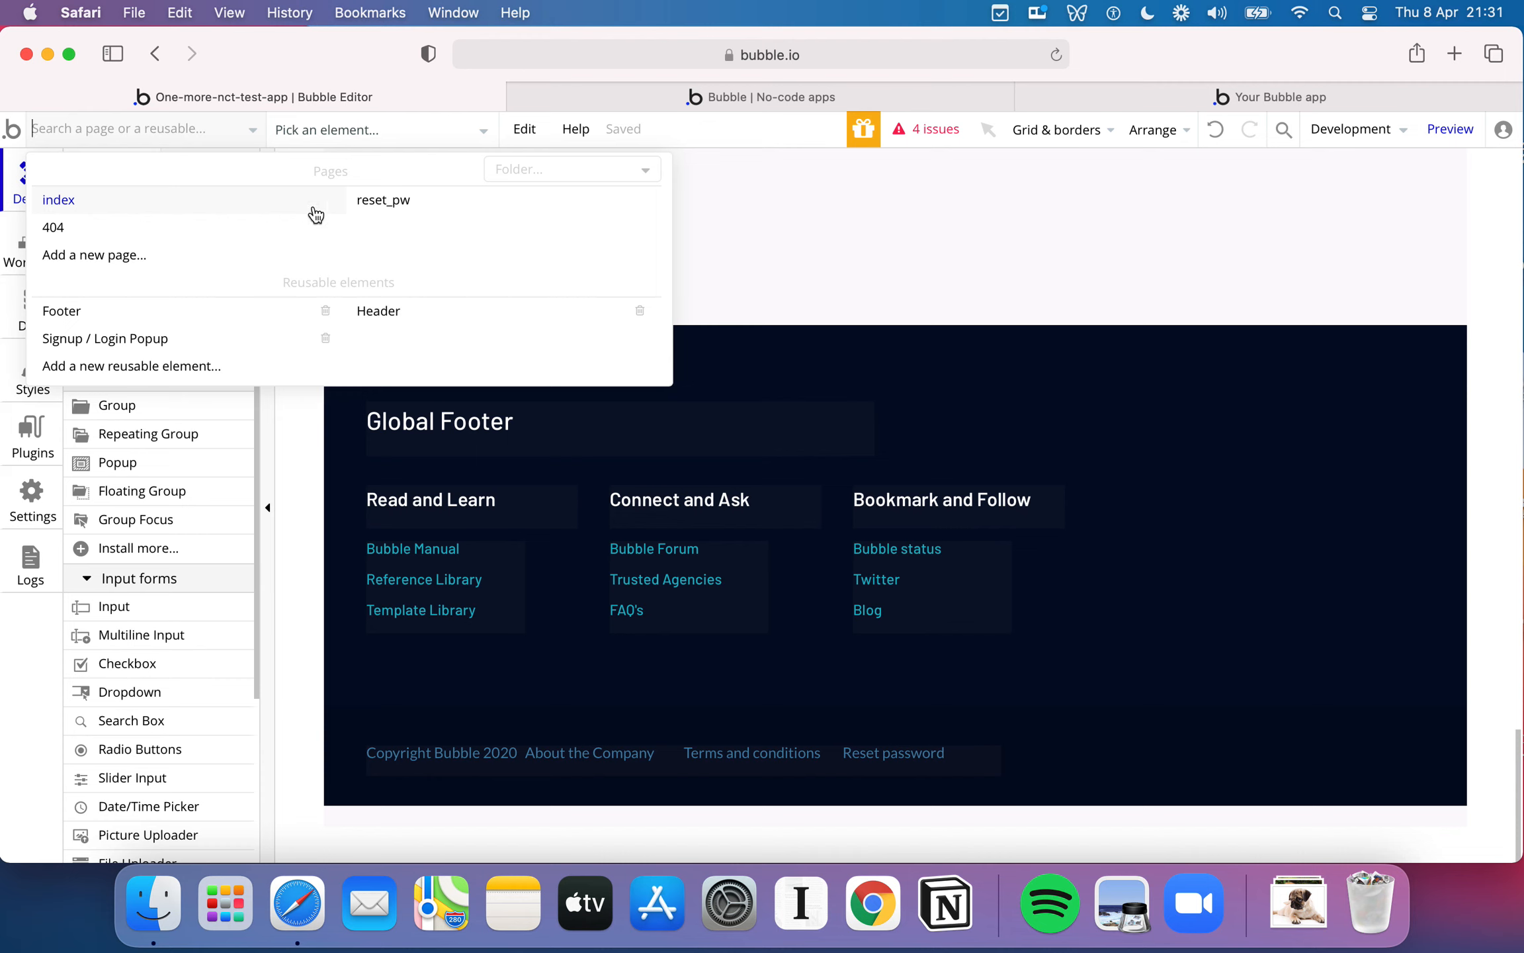
pyautogui.moveTo(105, 208)
pyautogui.moveTo(207, 316)
pyautogui.click(106, 322)
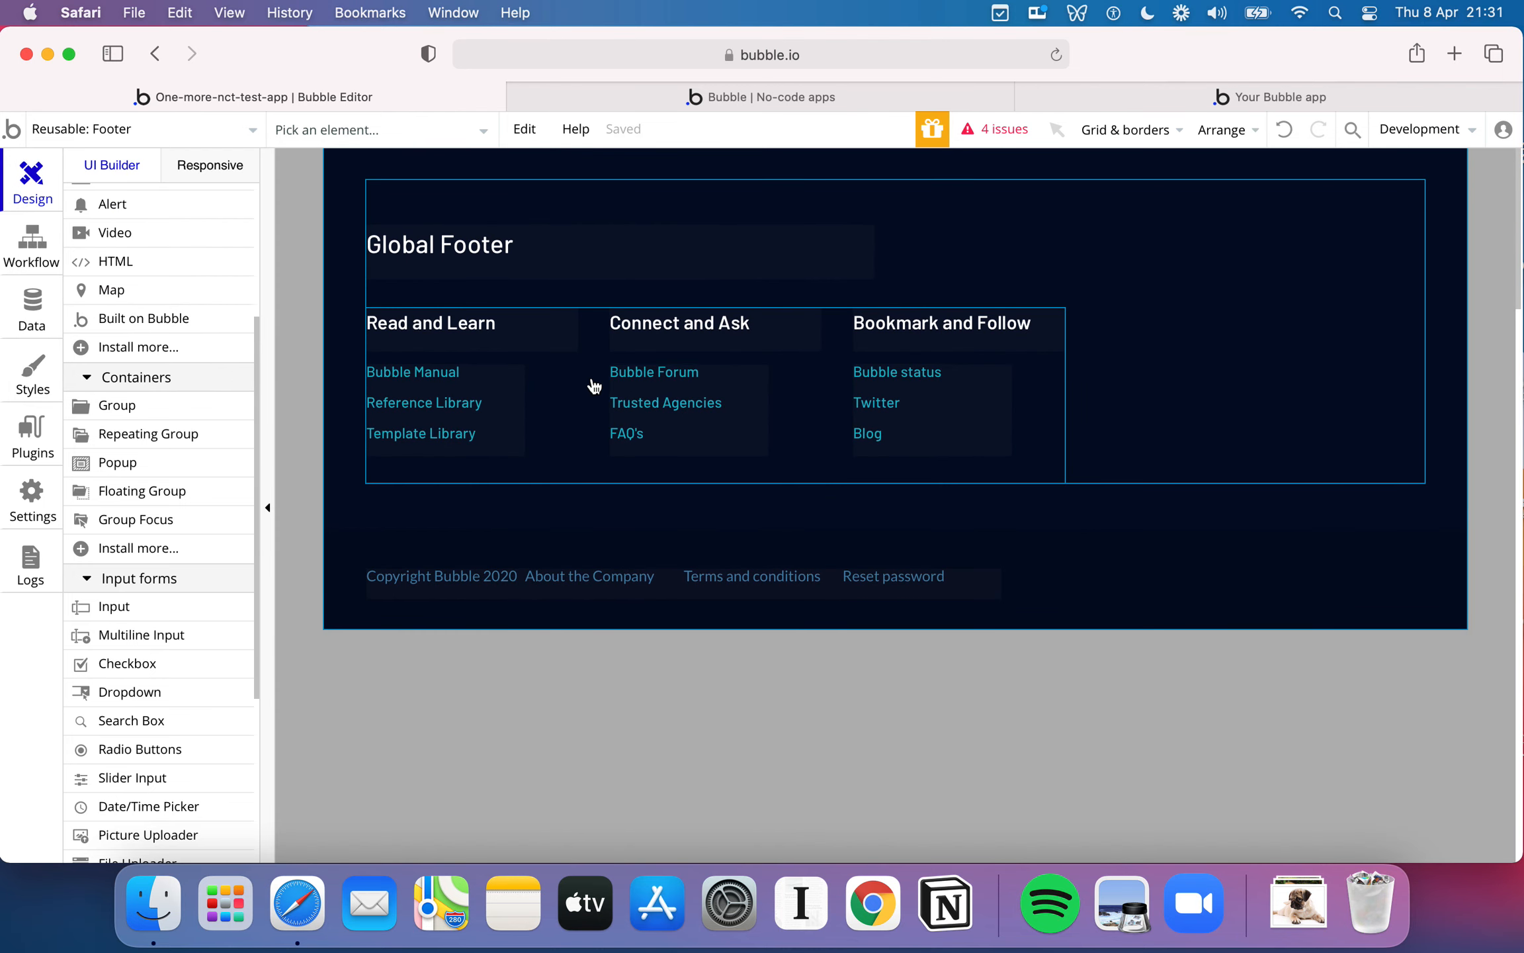
# - Change the Global Footer heading text to "My Footer" in the reusable footer
pyautogui.click(554, 260)
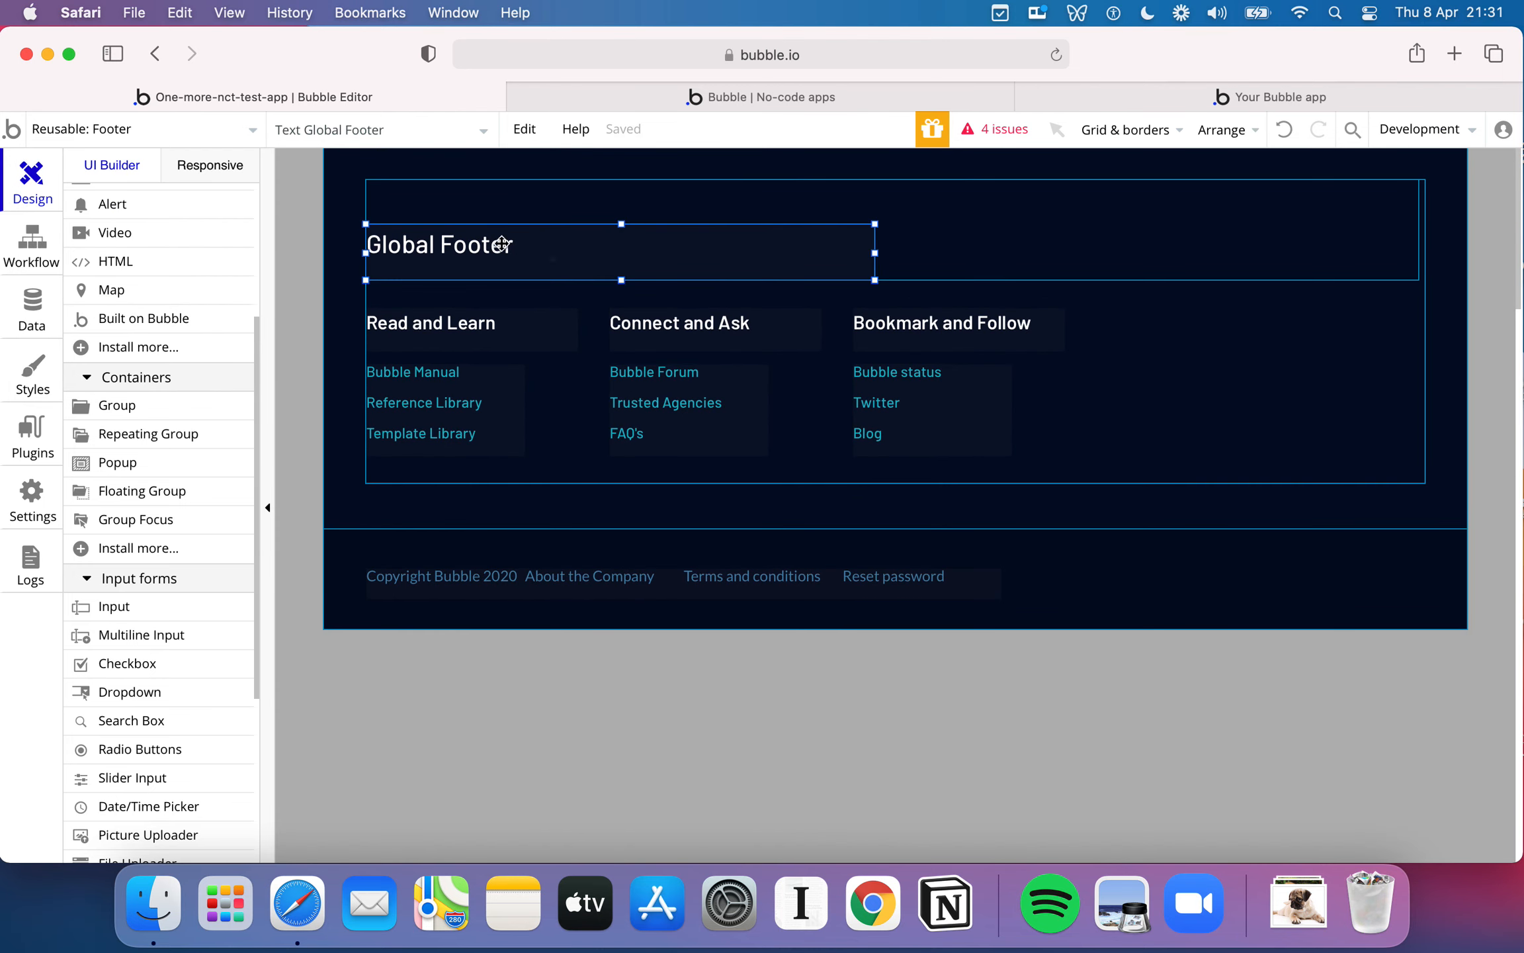
pyautogui.doubleClick(499, 243)
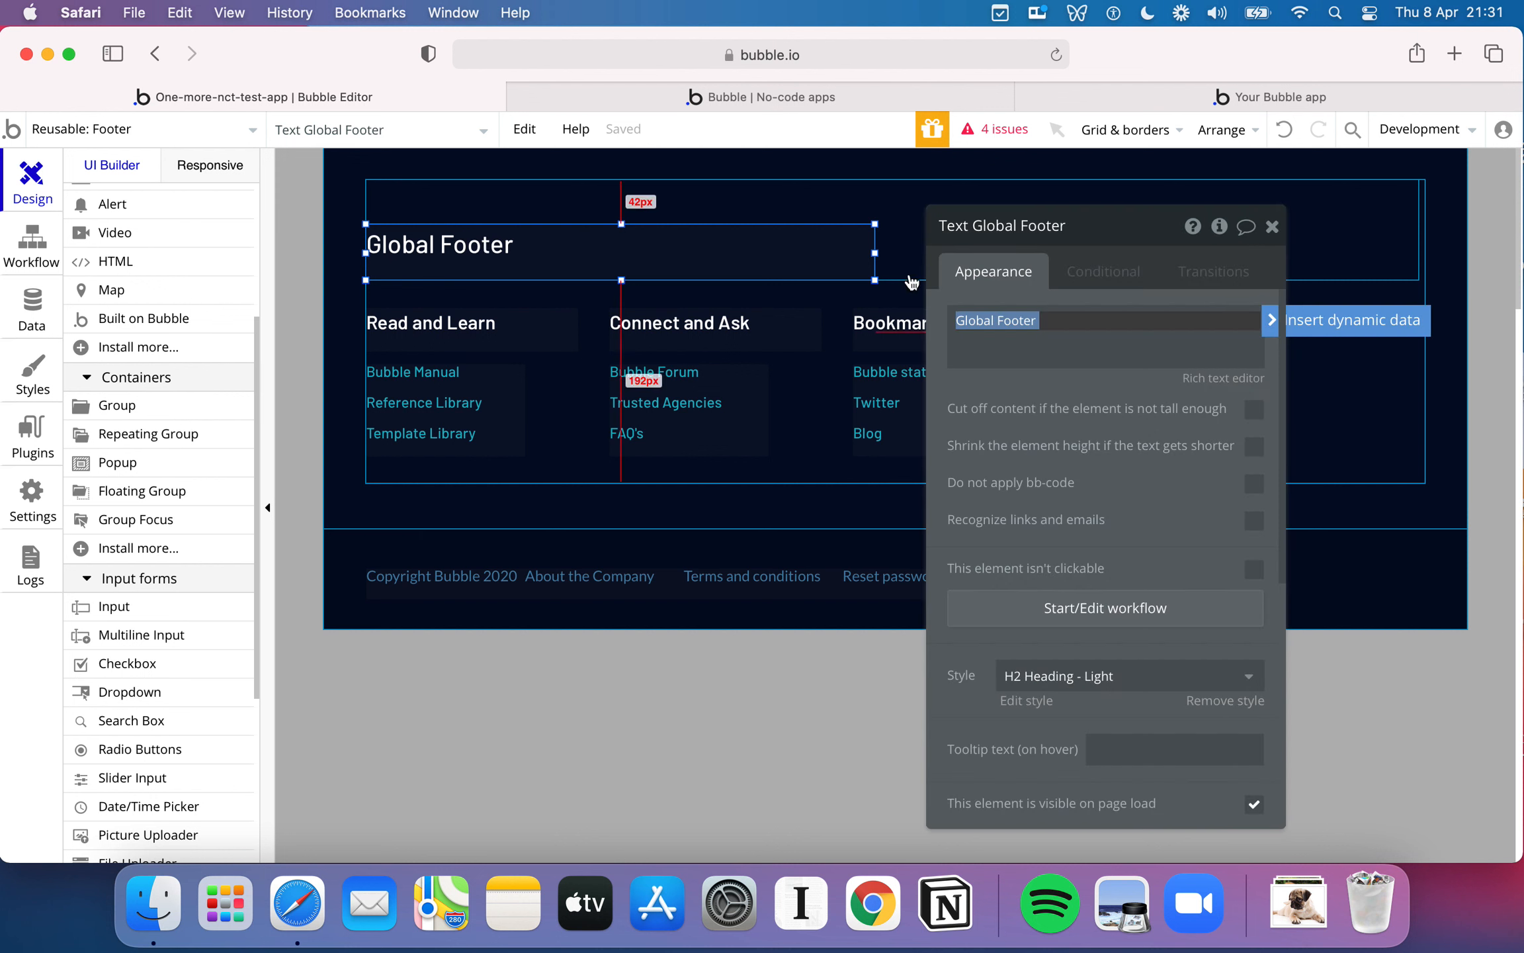
pyautogui.write('My Footer')
pyautogui.click(789, 324)
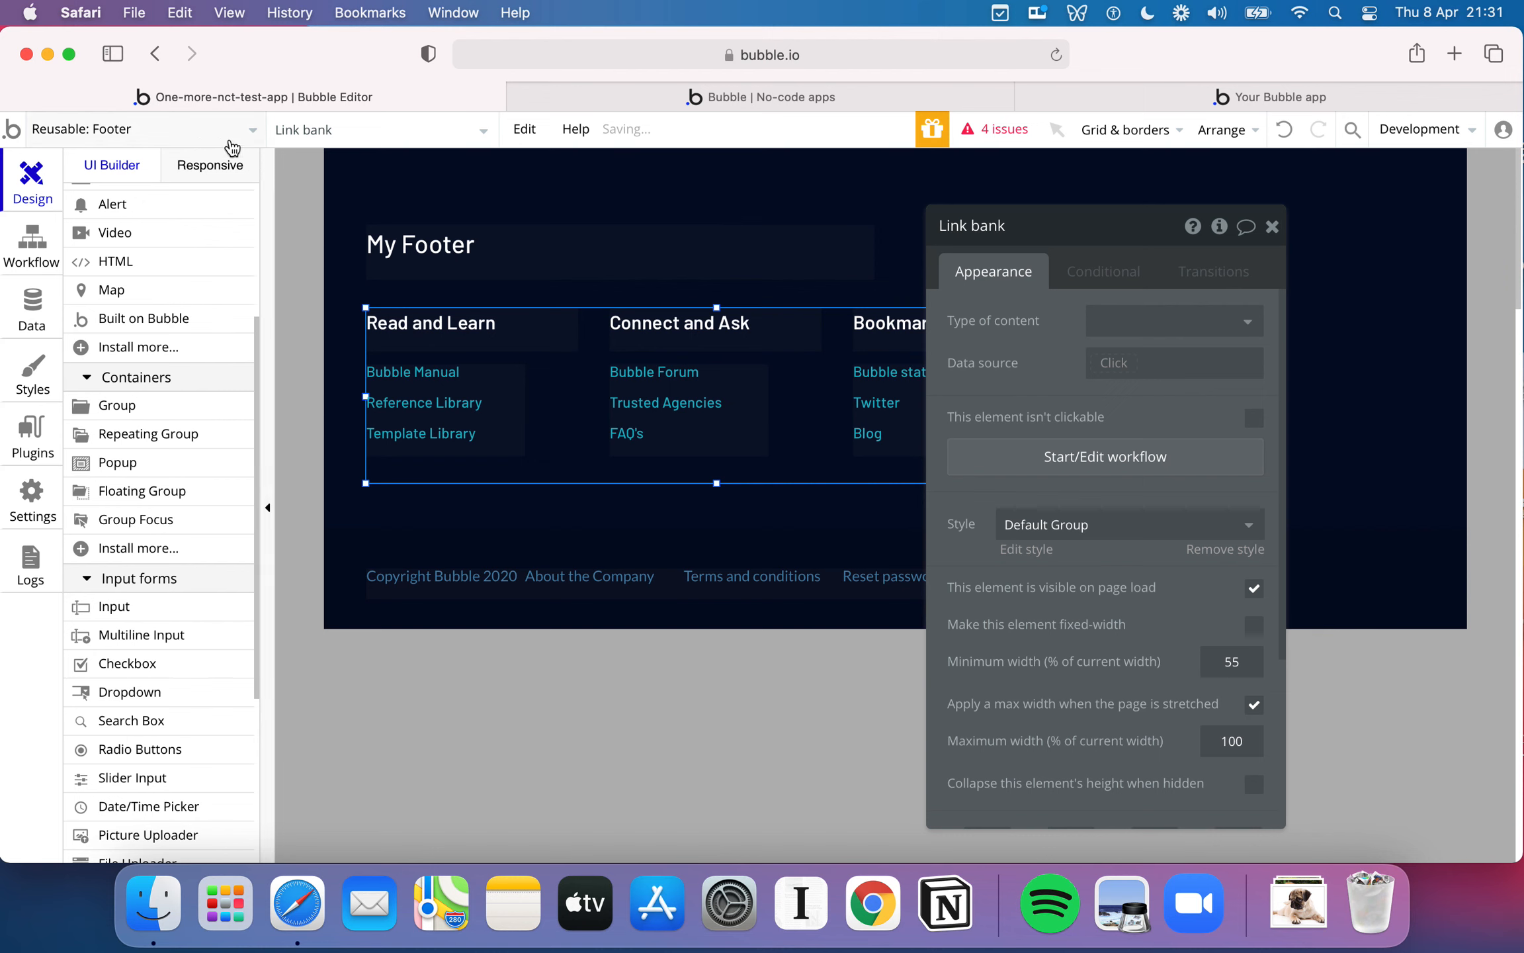
# - Return to the index page and delete its Footer A and Header elements
pyautogui.click(228, 132)
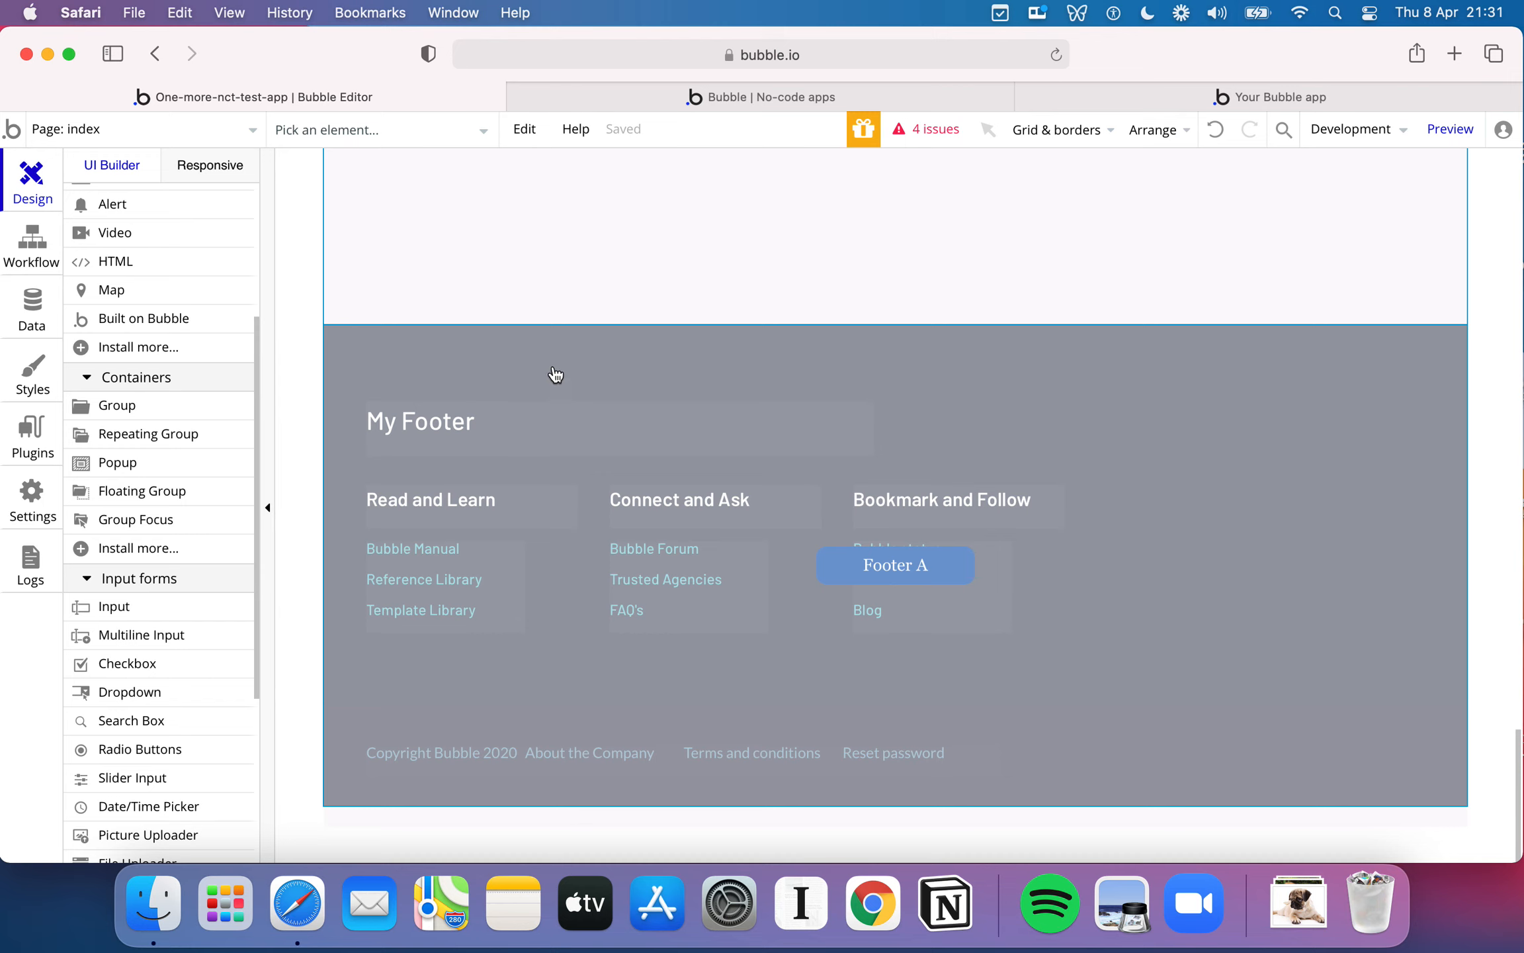
pyautogui.click(589, 375)
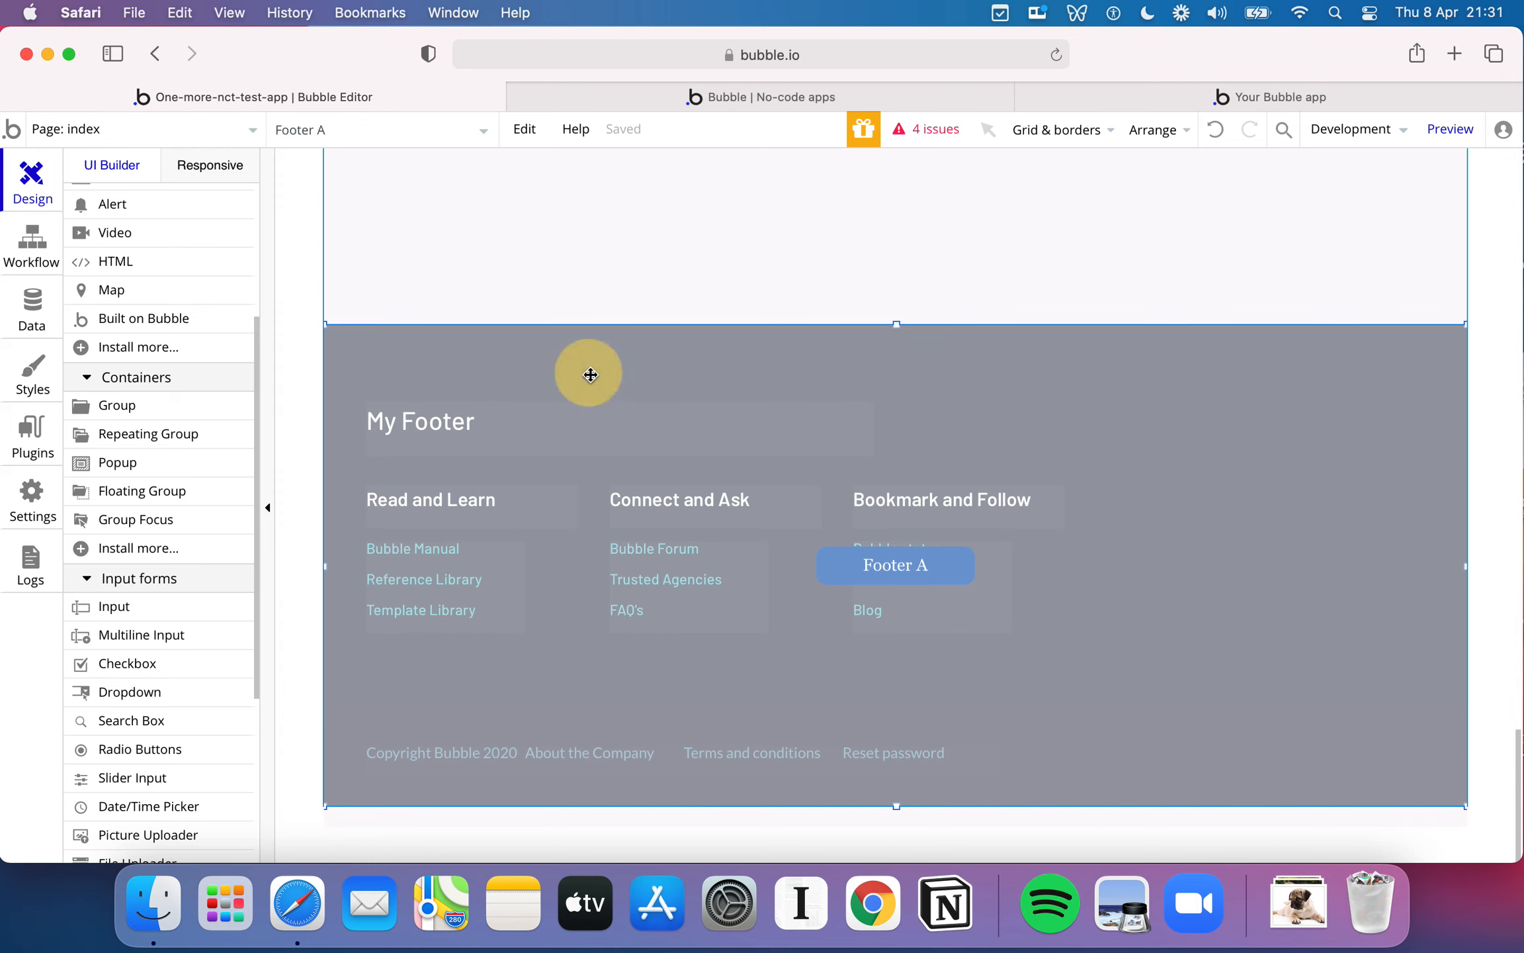
pyautogui.press('BackSpace')
pyautogui.scroll(20, 895, 505)
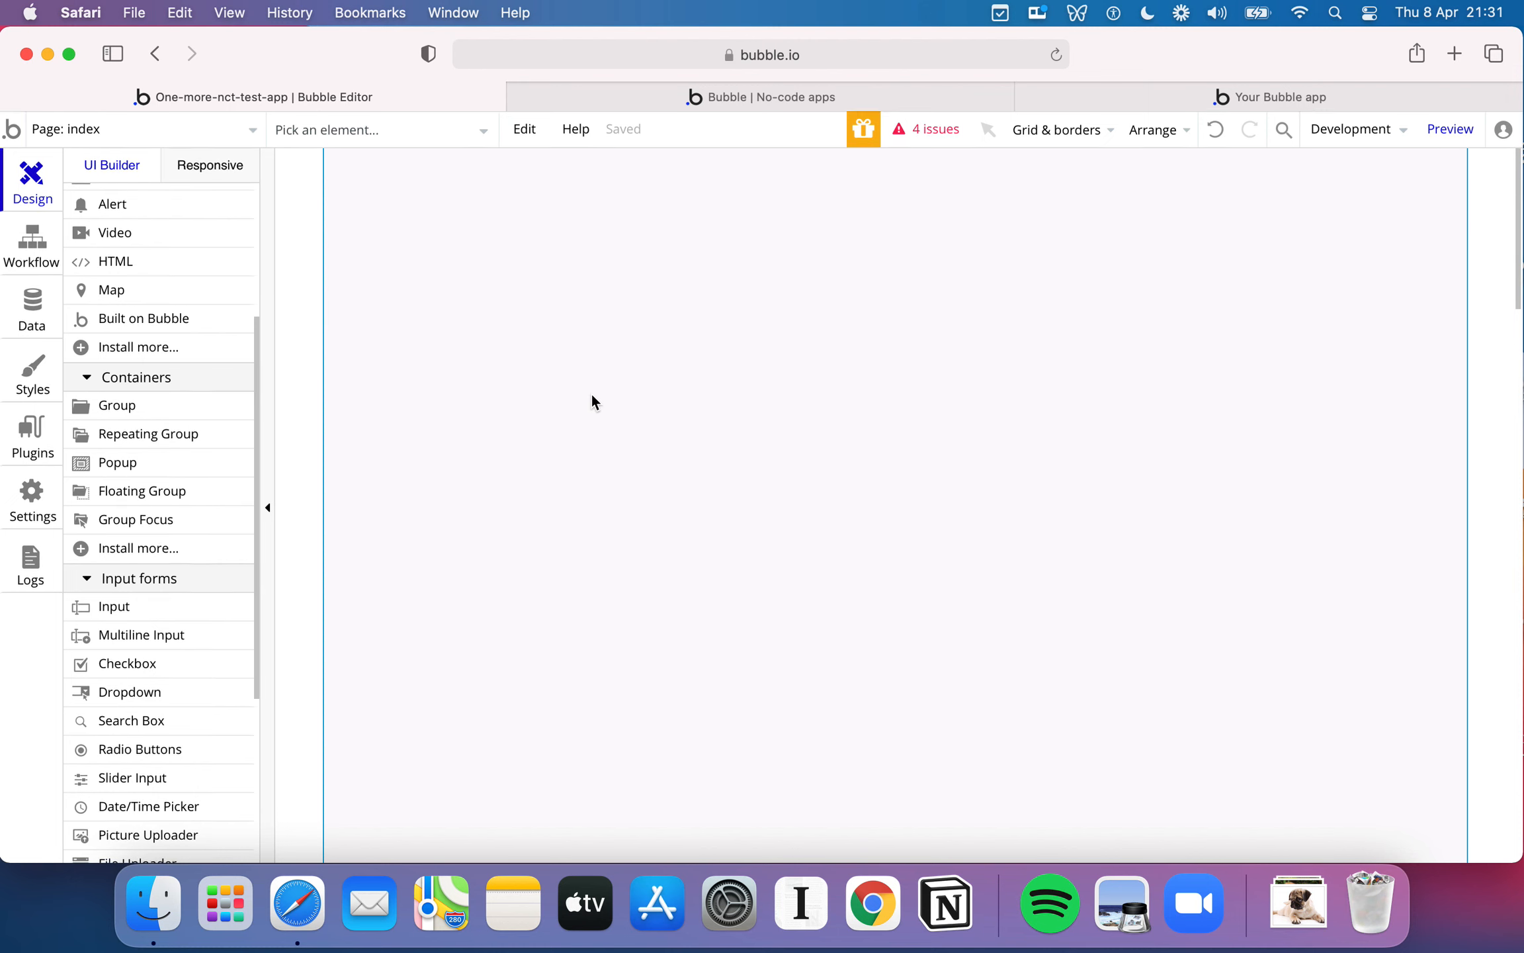
# - Look through the index page's appearance properties, such as its title, background color and dimensions
pyautogui.click(493, 410)
pyautogui.doubleClick(492, 413)
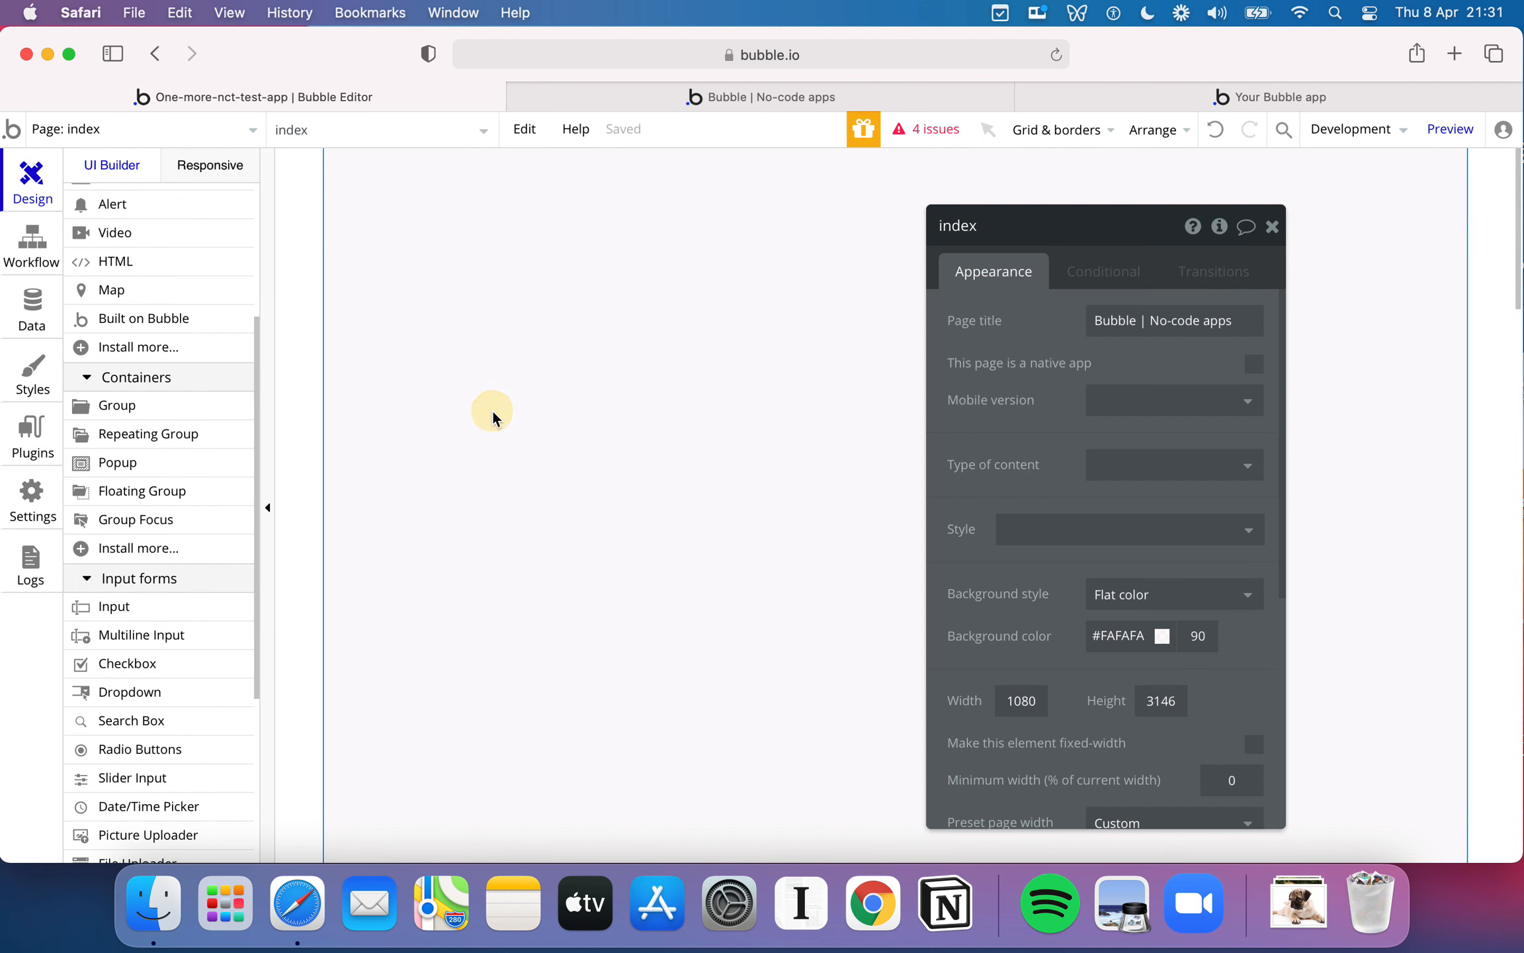
pyautogui.scroll(-3, 1064, 489)
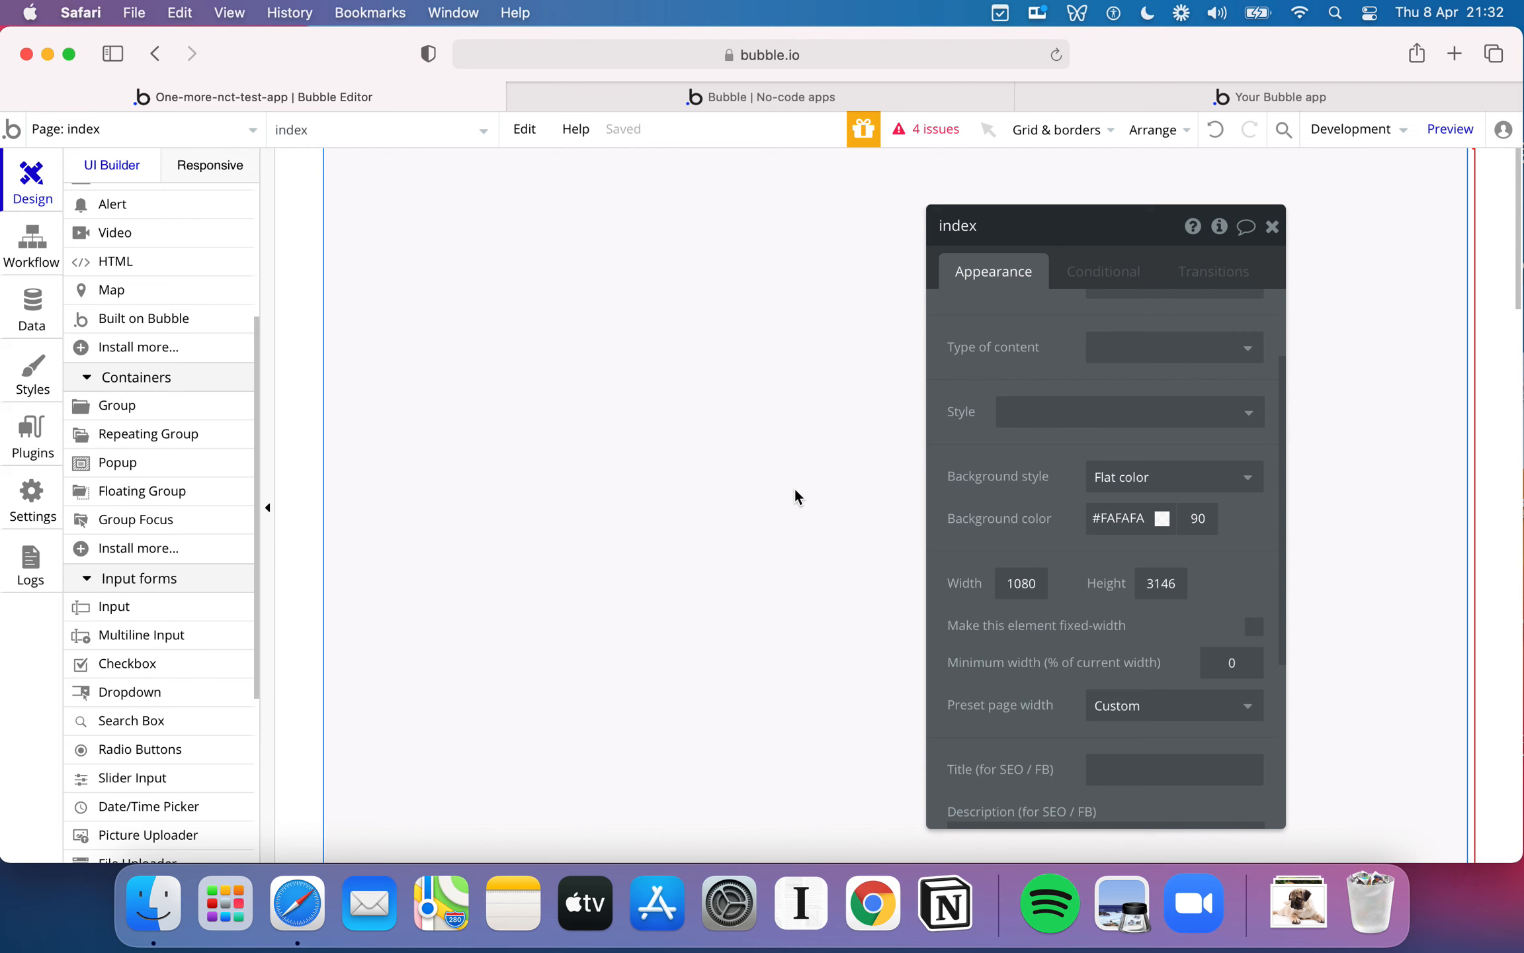
pyautogui.scroll(3, 1188, 543)
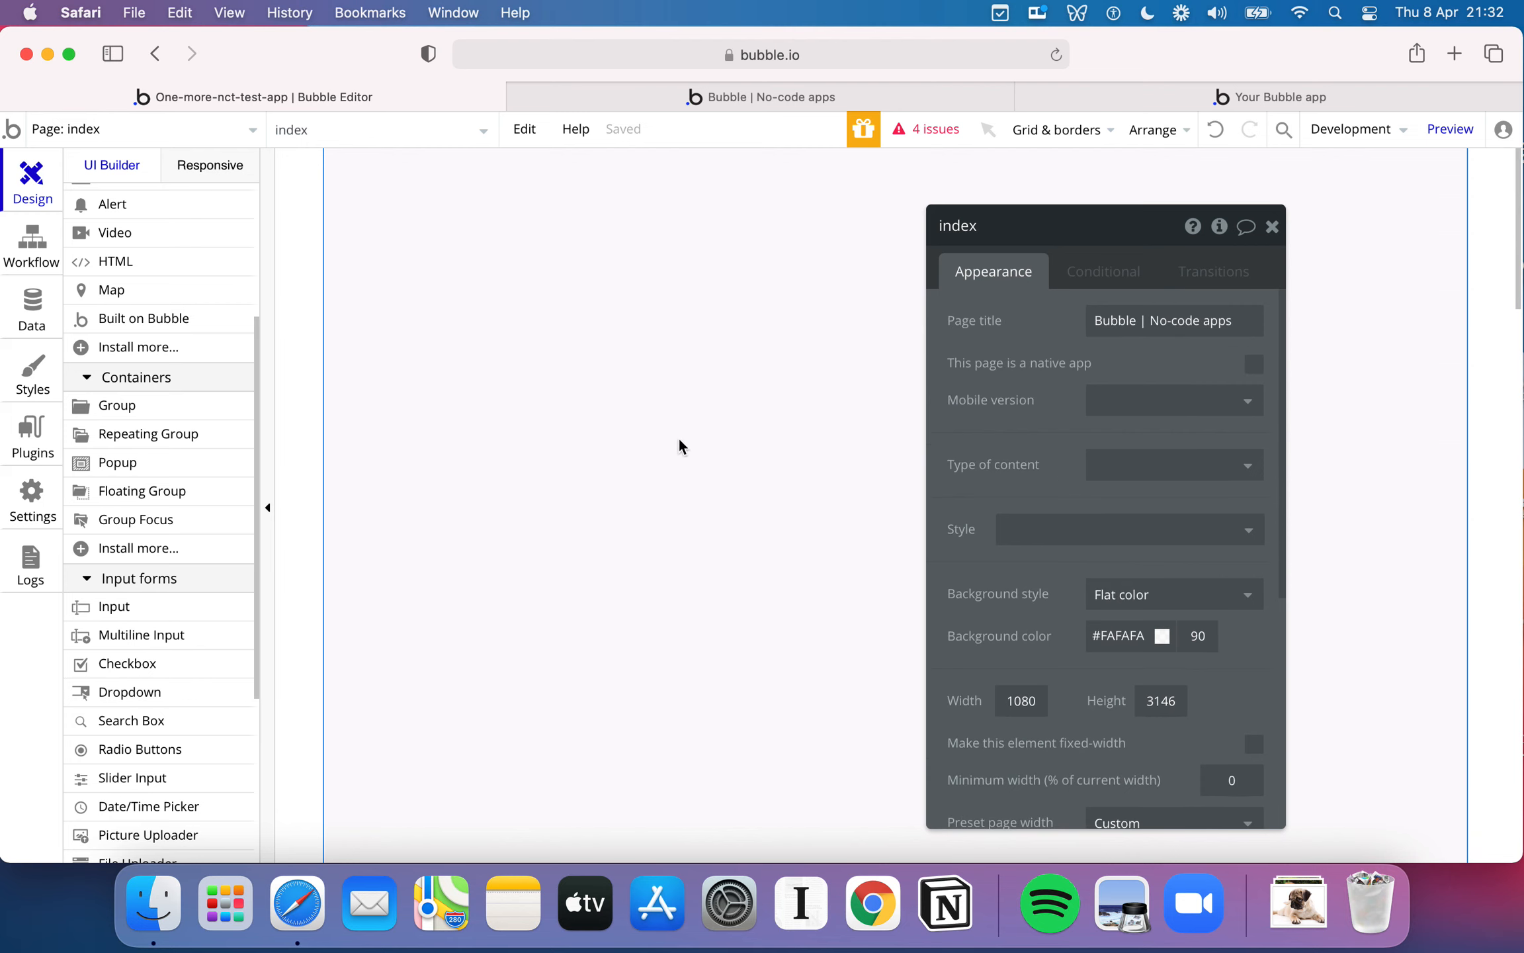
pyautogui.click(1271, 226)
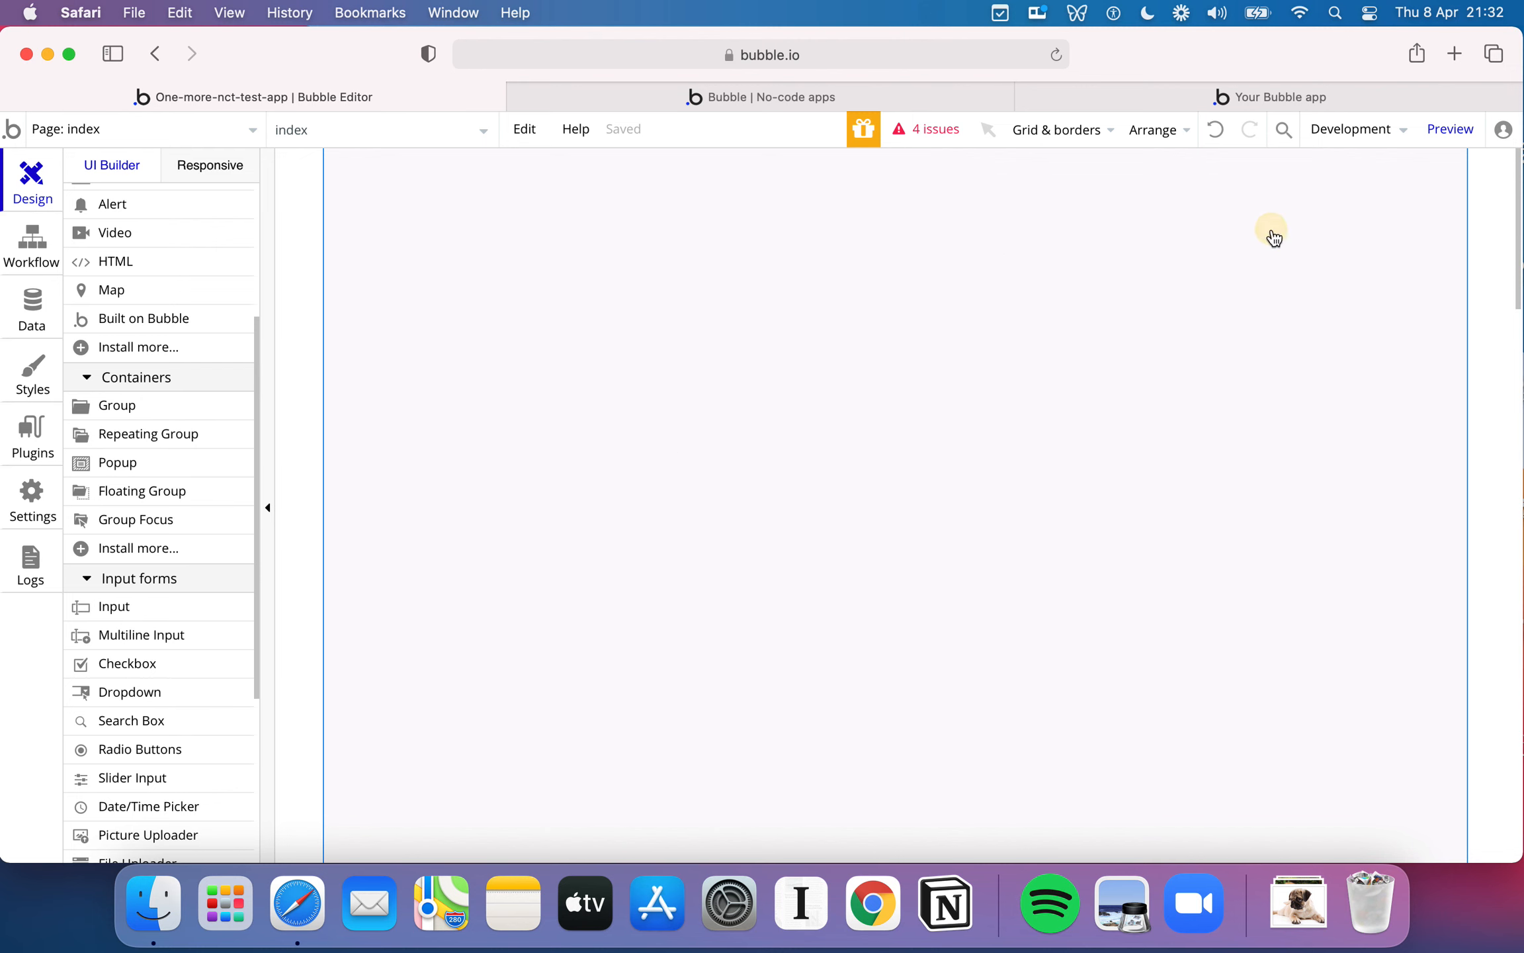
# - View the published Rate my Doggy example, return to the editor and look over the available page elements
pyautogui.scroll(6, 238, 482)
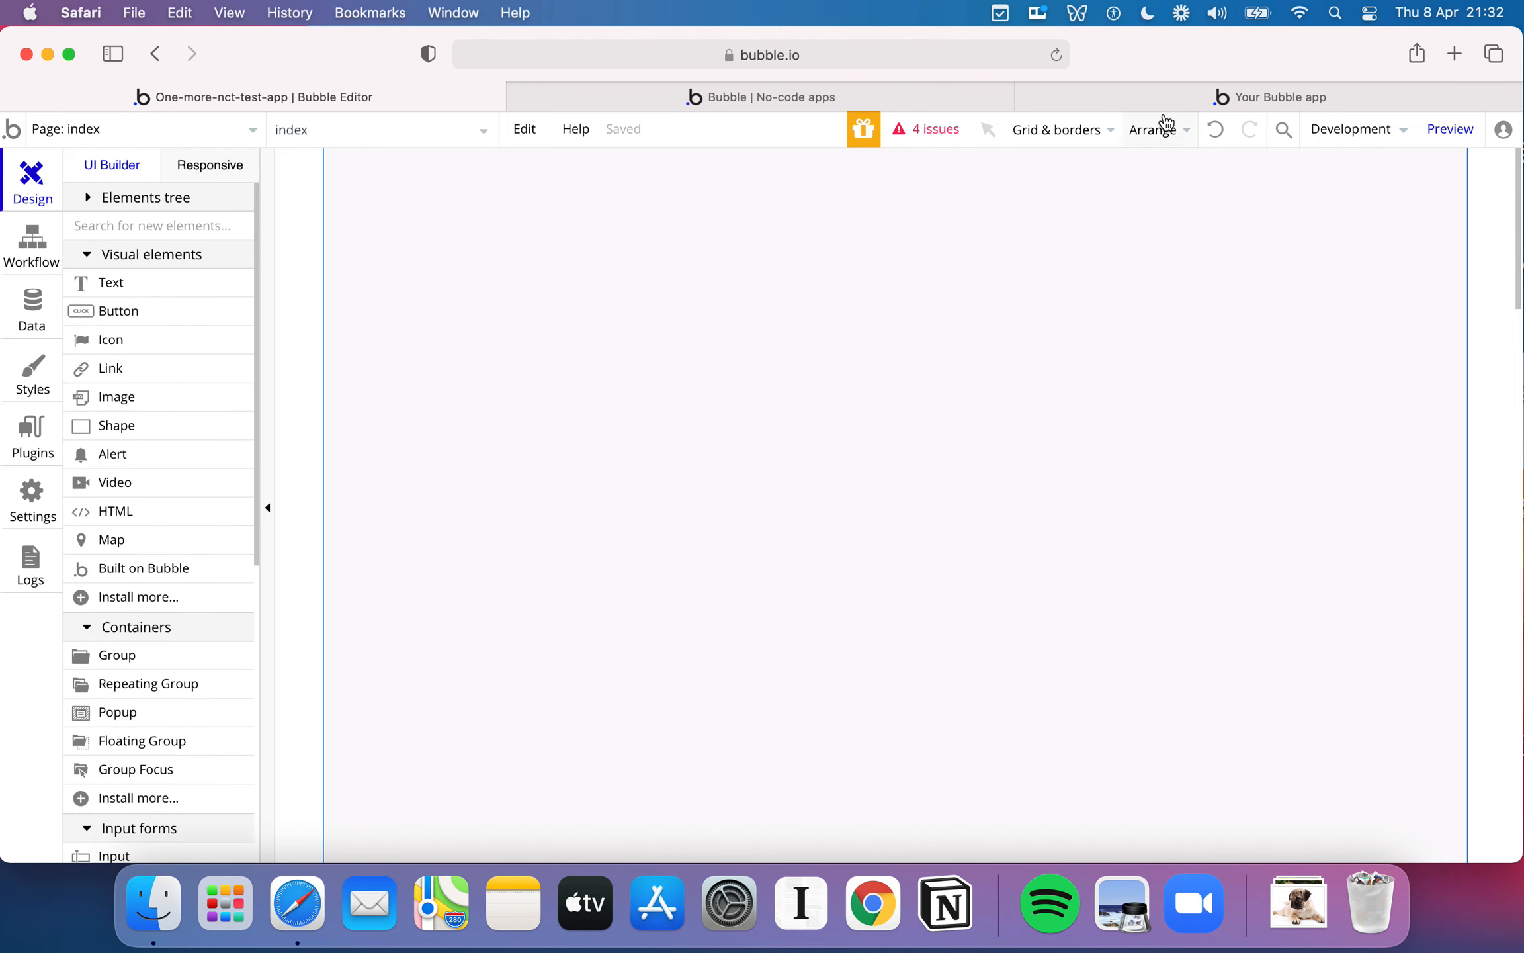
pyautogui.click(1193, 99)
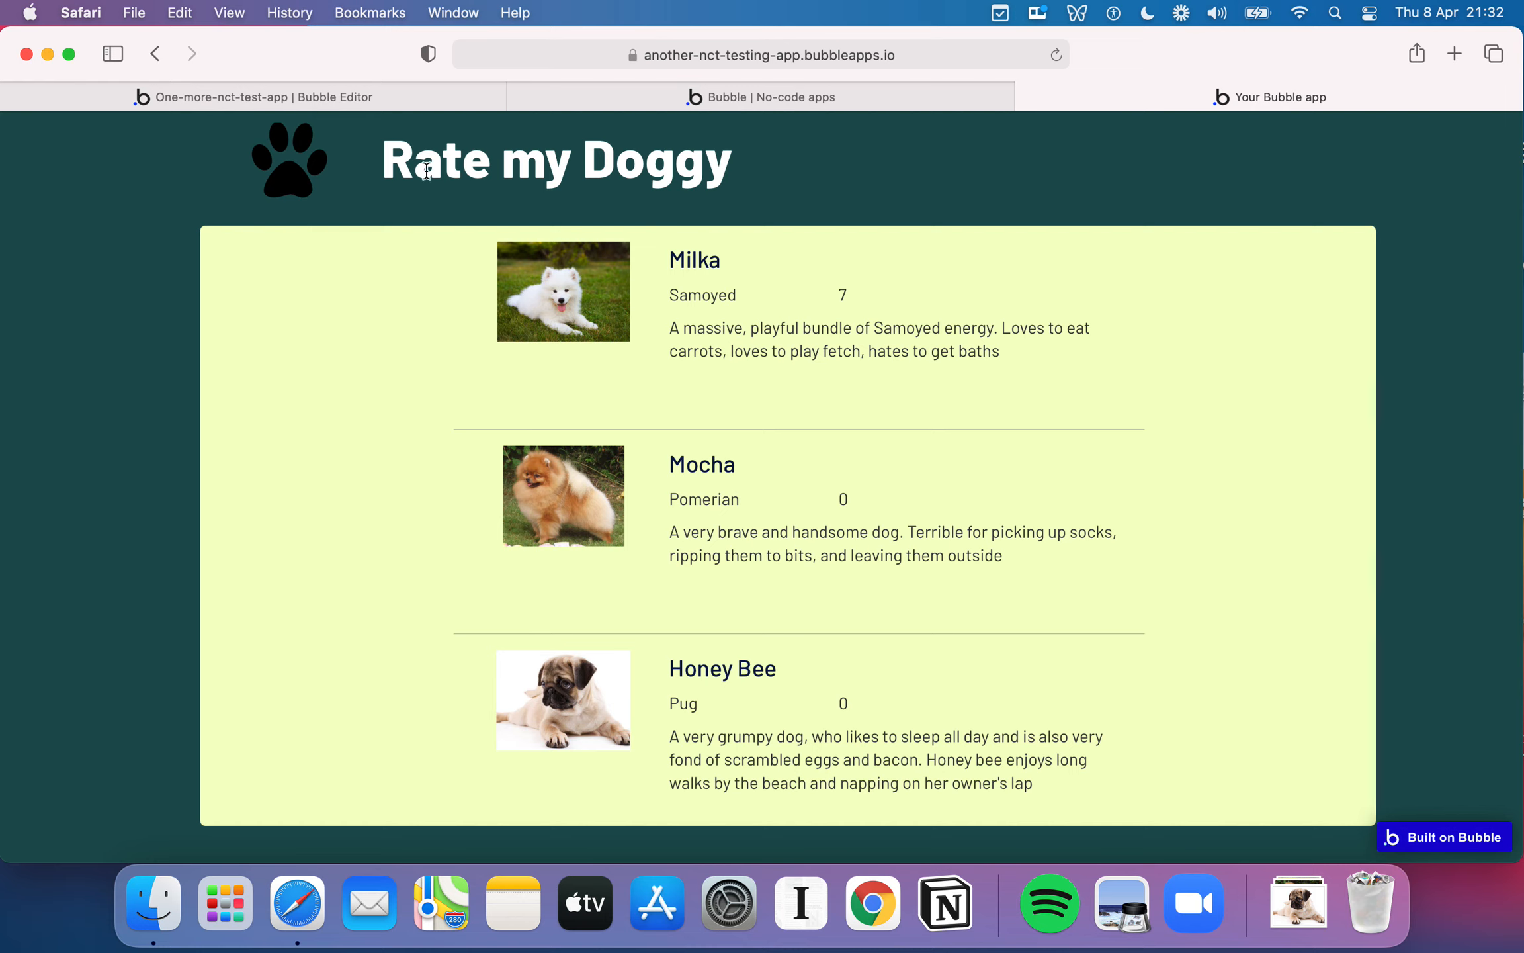
pyautogui.click(372, 98)
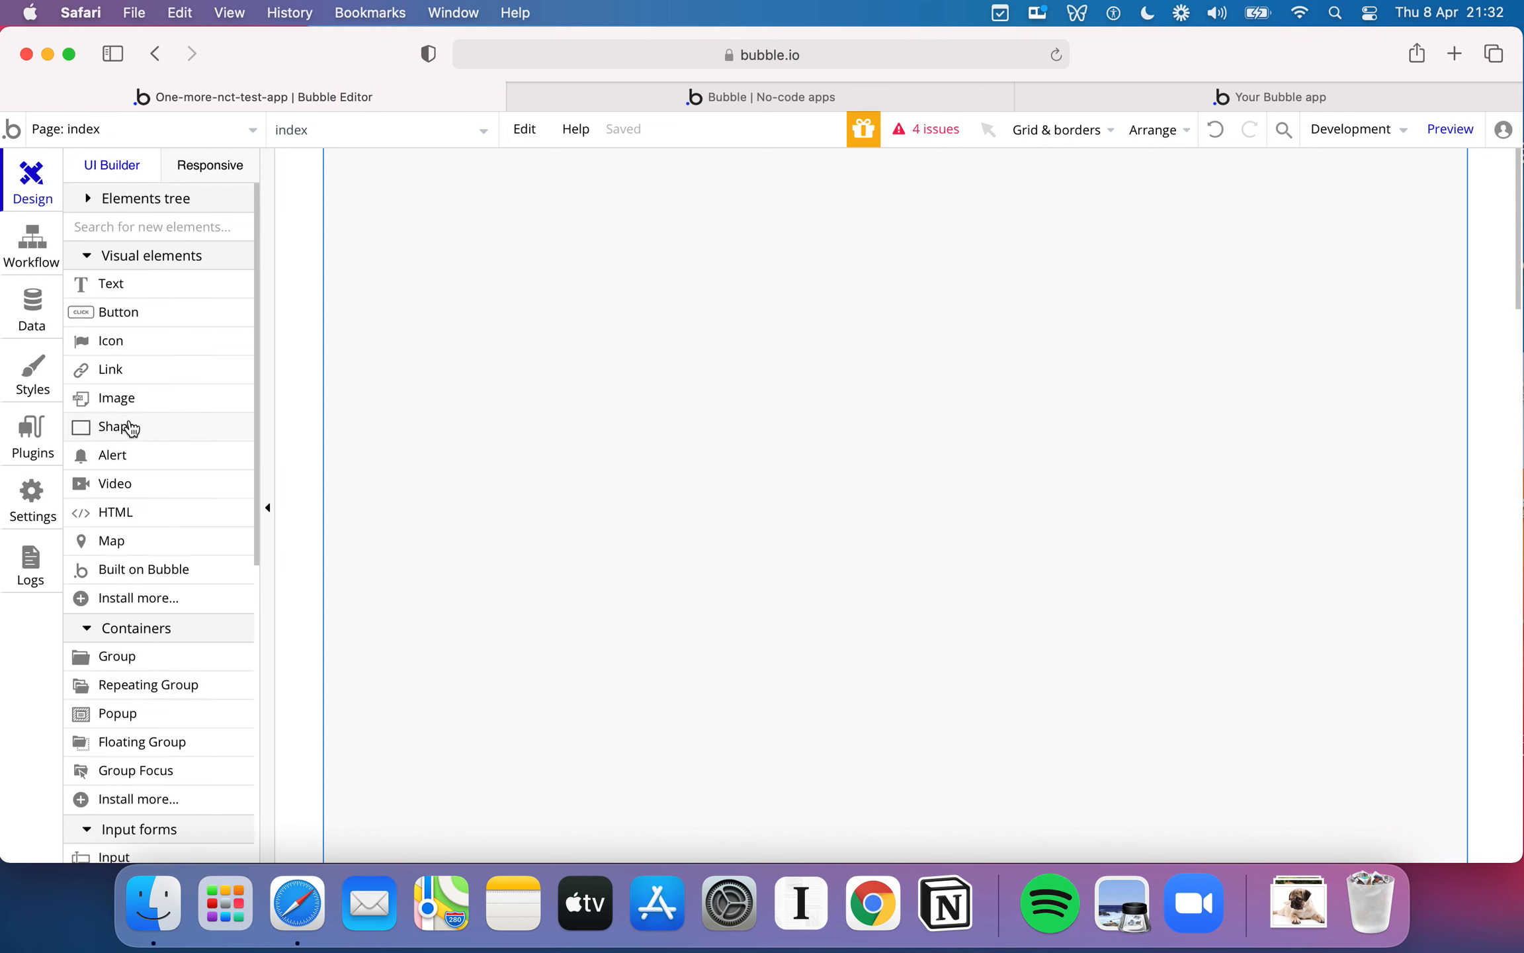
pyautogui.scroll(-3, 162, 437)
pyautogui.scroll(2, 199, 374)
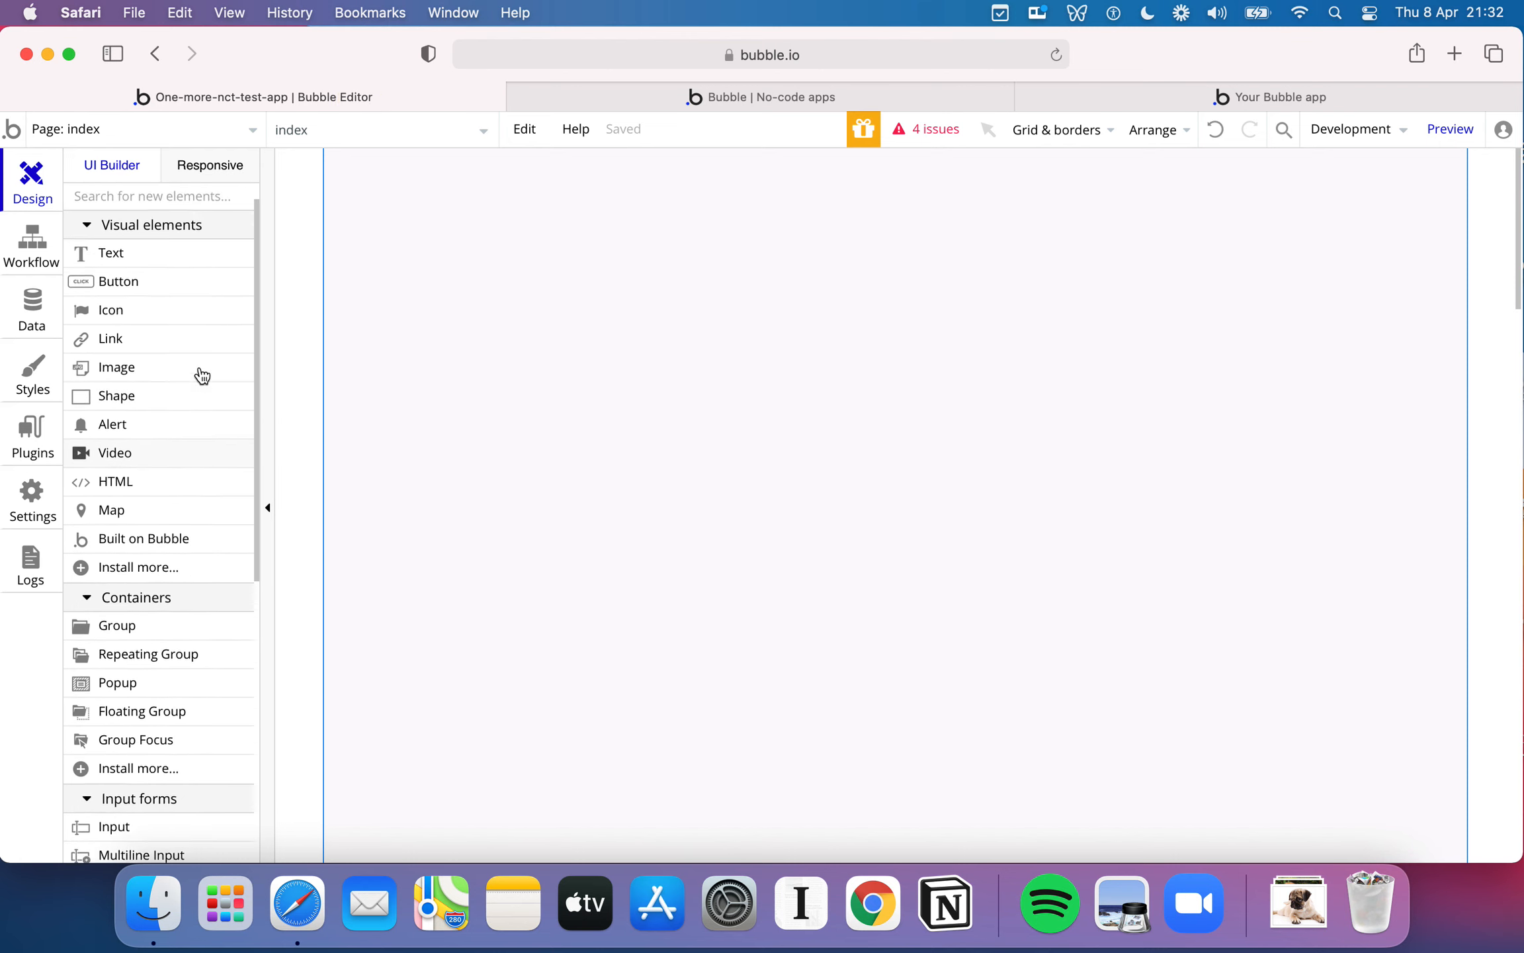
pyautogui.scroll(1, 211, 330)
pyautogui.scroll(-1, 197, 503)
pyautogui.scroll(1, 199, 504)
pyautogui.scroll(-5, 200, 505)
pyautogui.scroll(5, 197, 503)
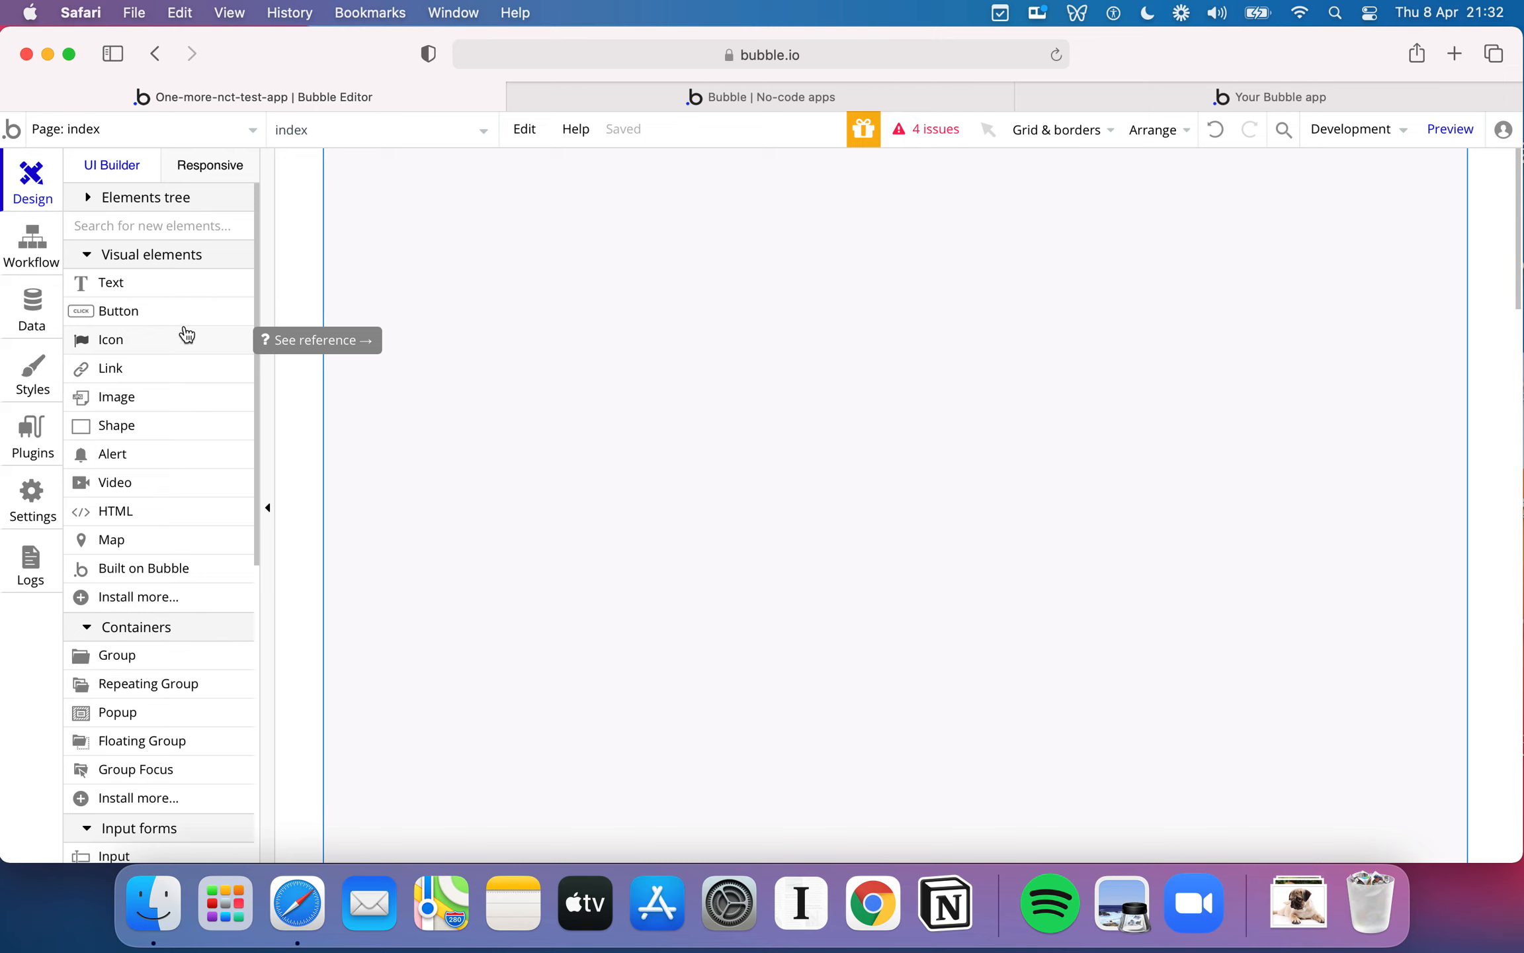
# - Draw a text element in the page's upper middle with a short self-introduction as its text, and delete it
pyautogui.click(179, 291)
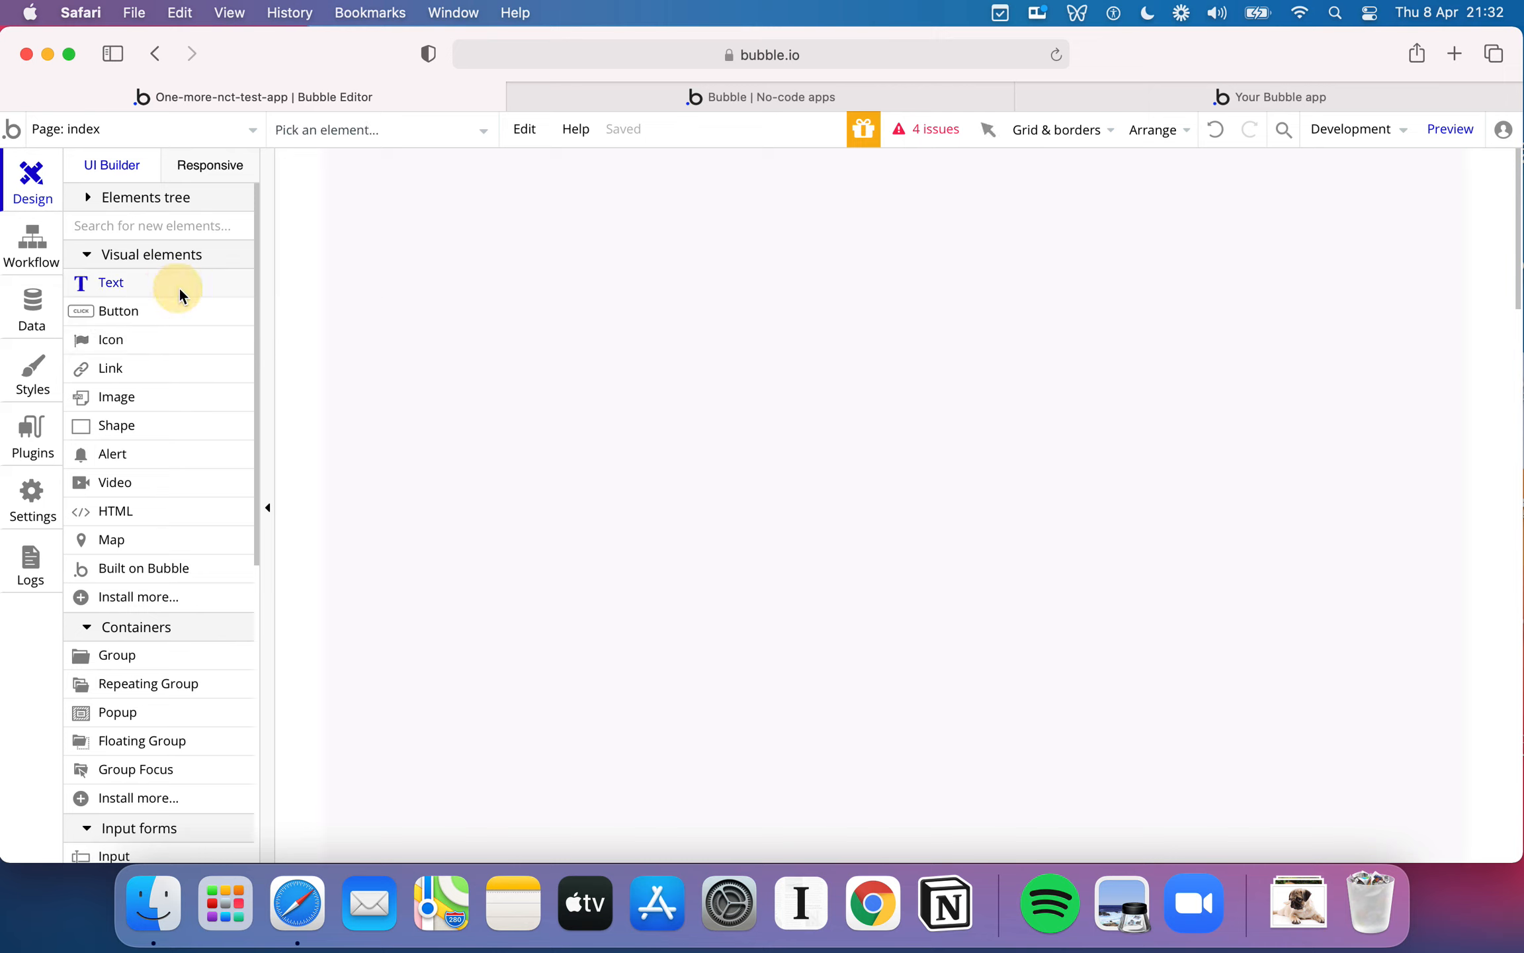
pyautogui.moveTo(613, 300); pyautogui.dragTo(1135, 526)
pyautogui.doubleClick(724, 330)
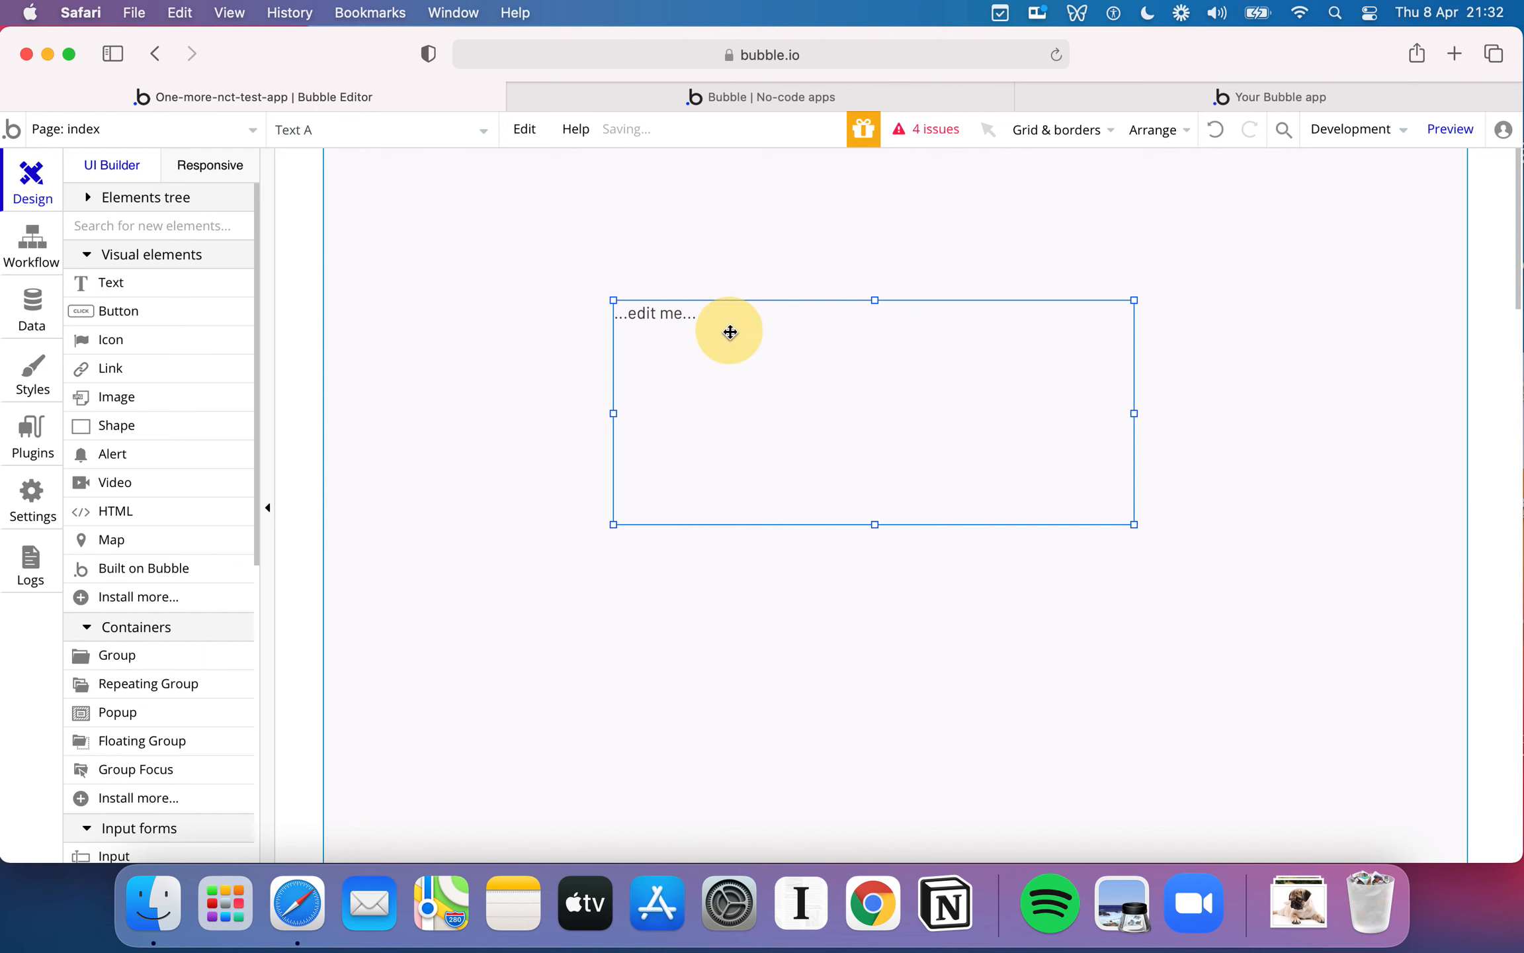
pyautogui.write("Hello I'm Nile")
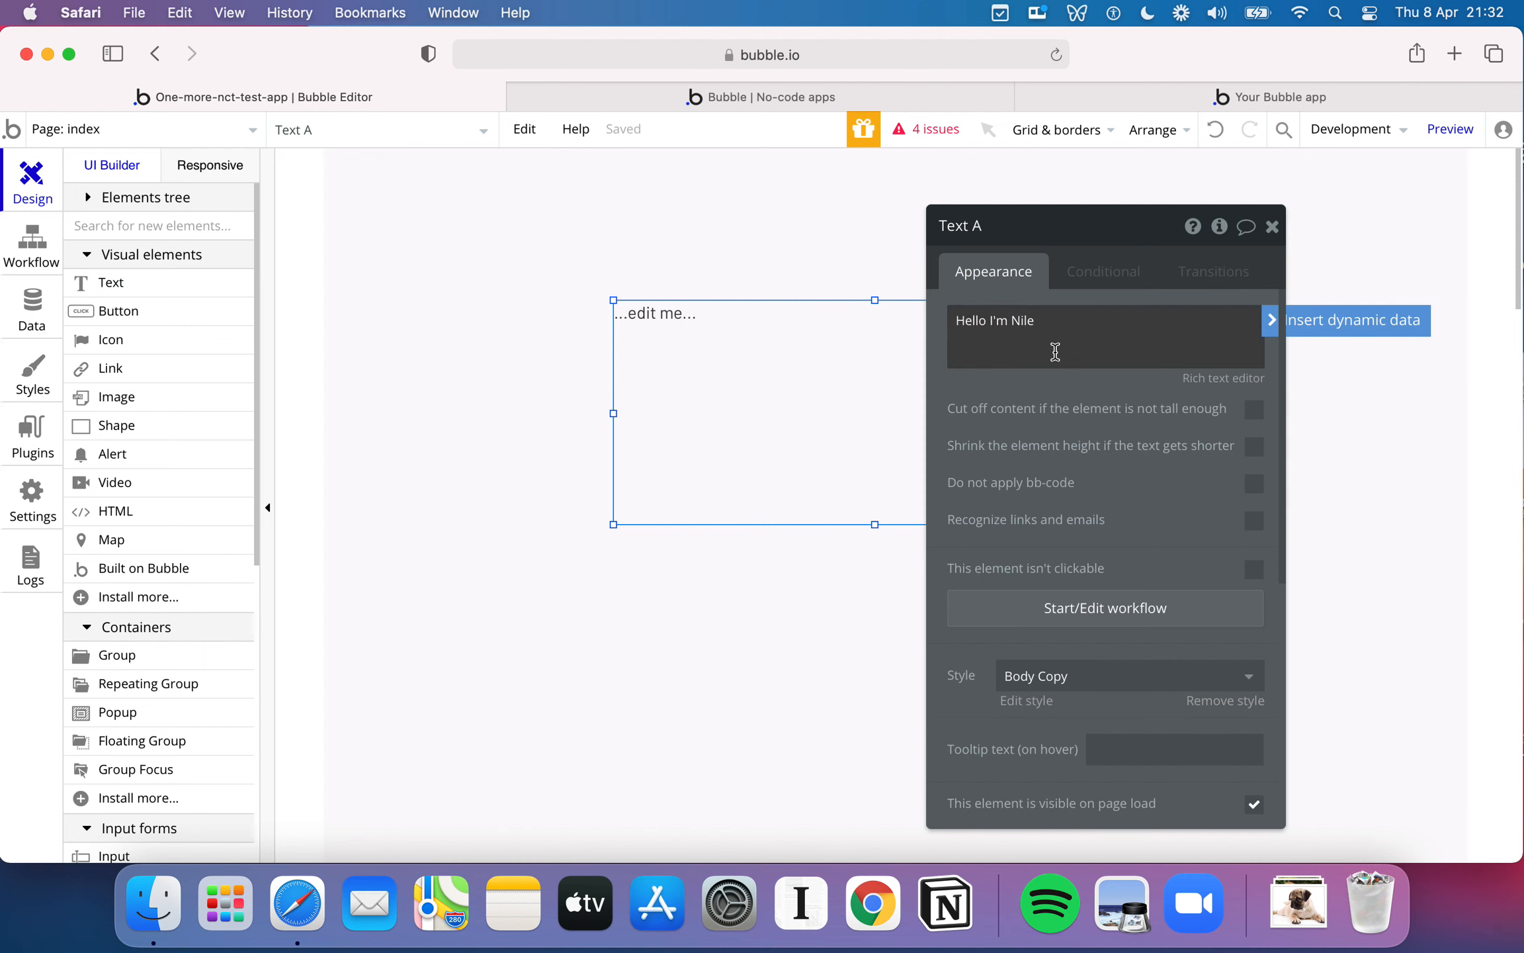
pyautogui.click(624, 263)
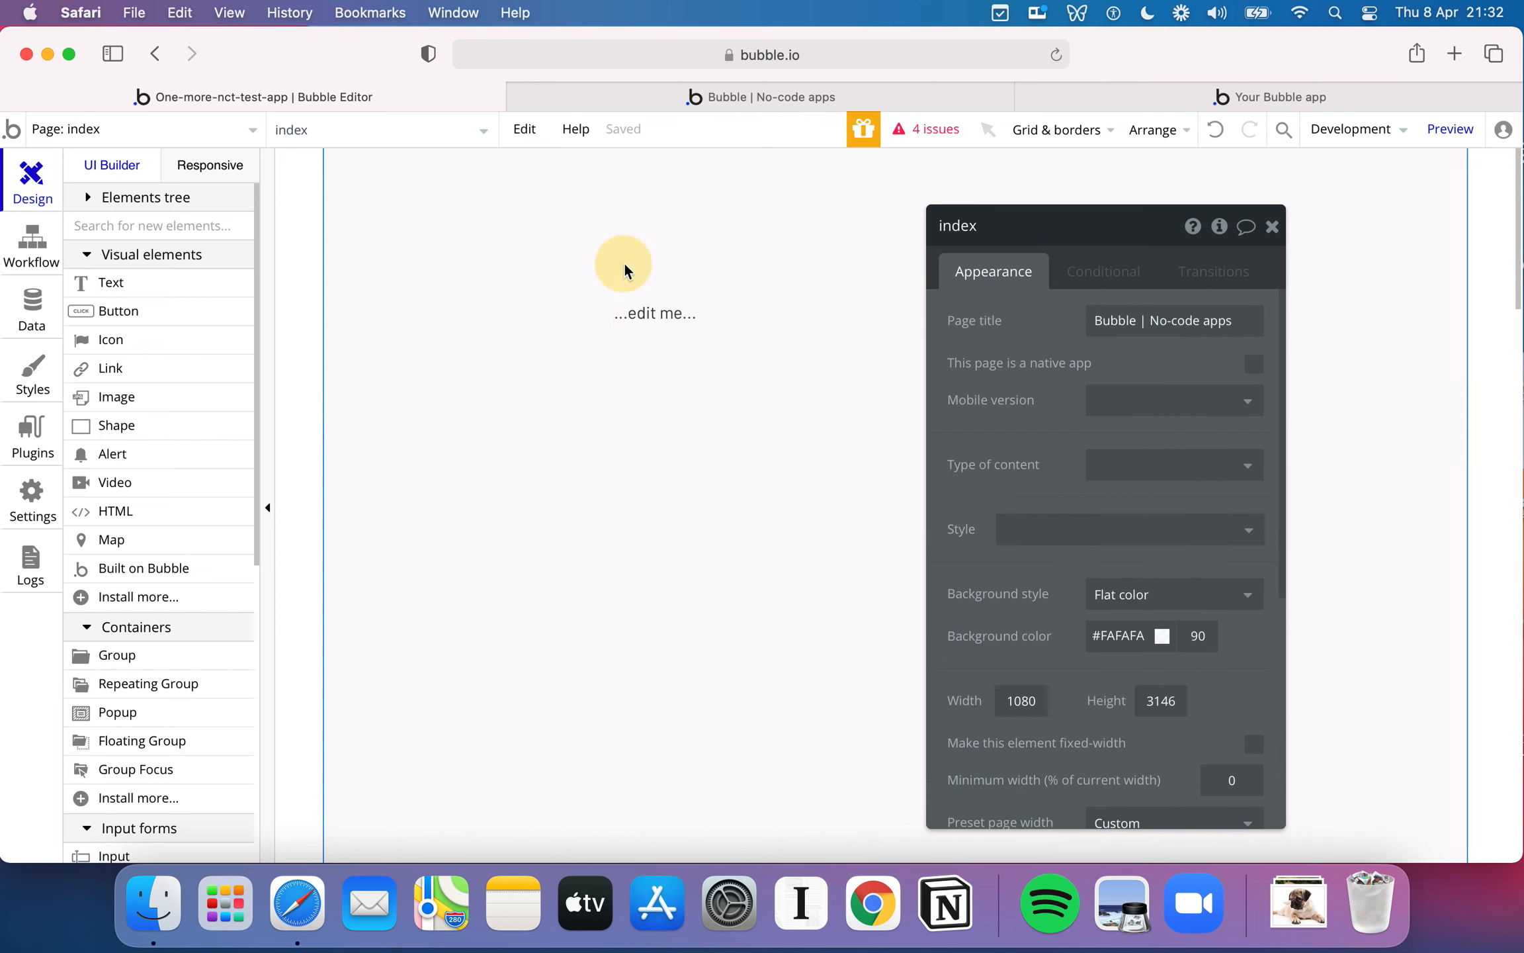
pyautogui.click(747, 318)
pyautogui.press('Delete')
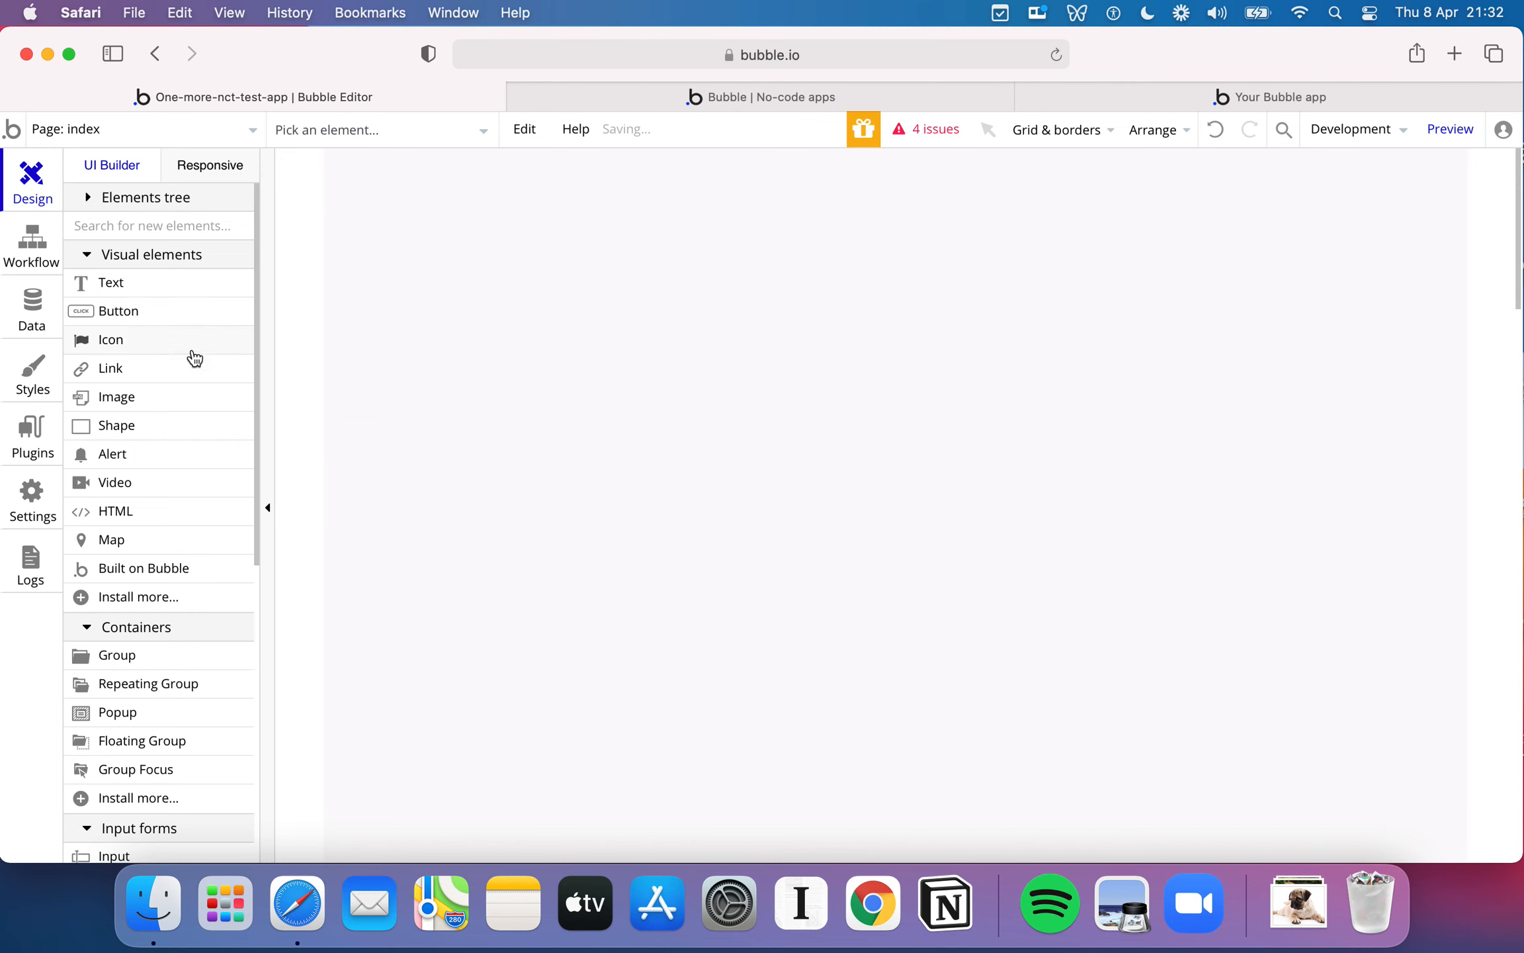
# - Place an Alert element on the page and delete it
pyautogui.scroll(-2, 185, 357)
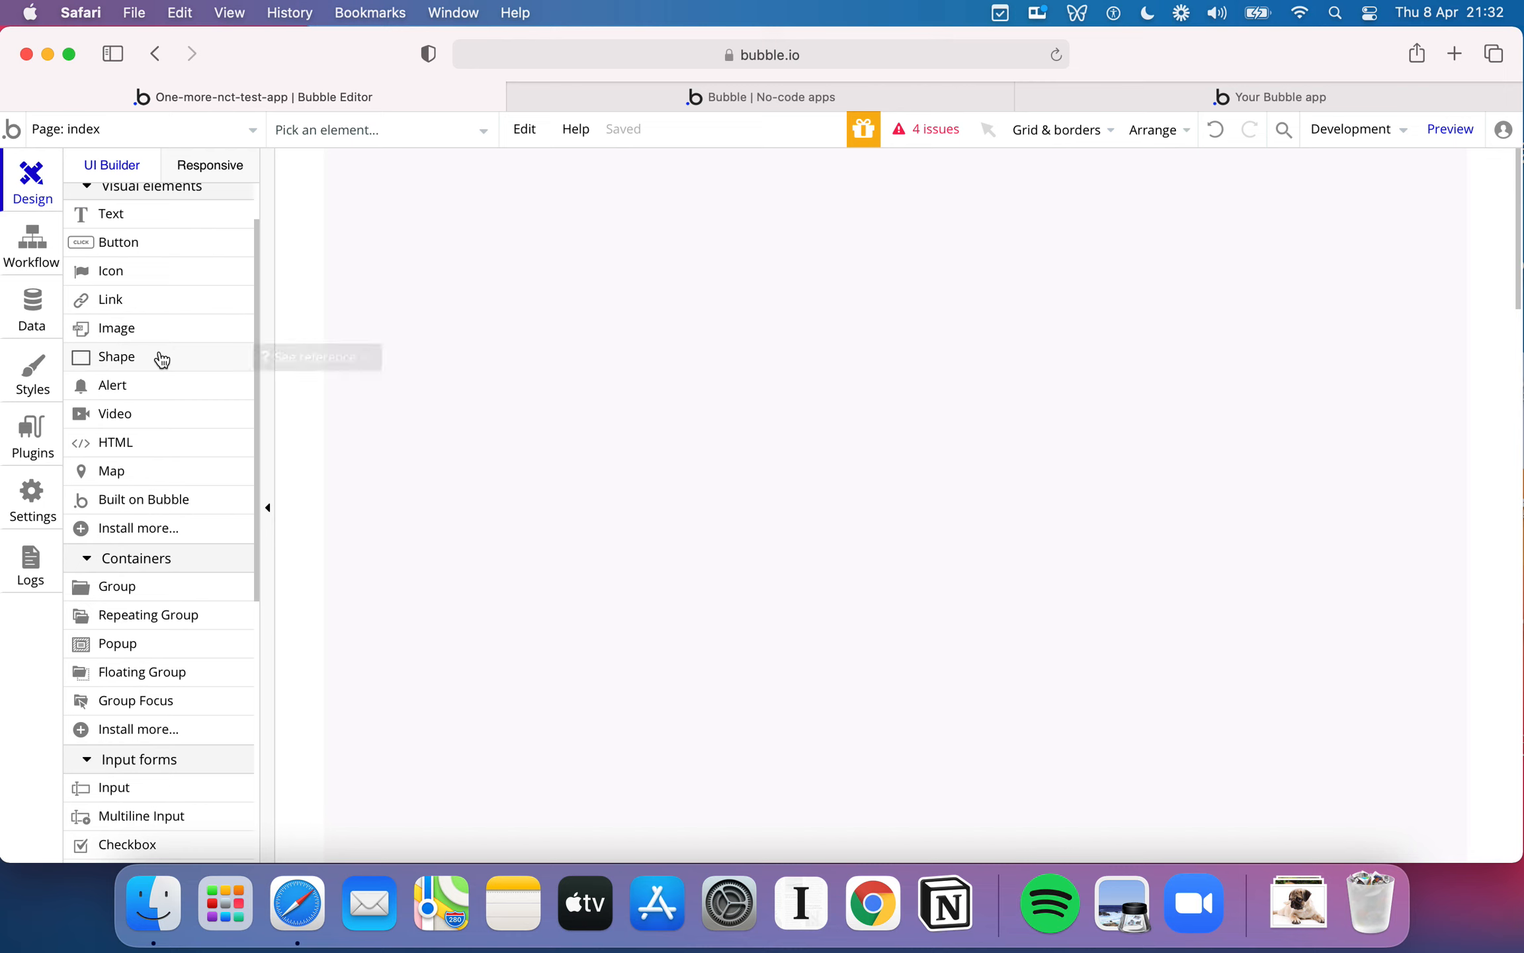
pyautogui.moveTo(140, 384); pyautogui.dragTo(507, 388)
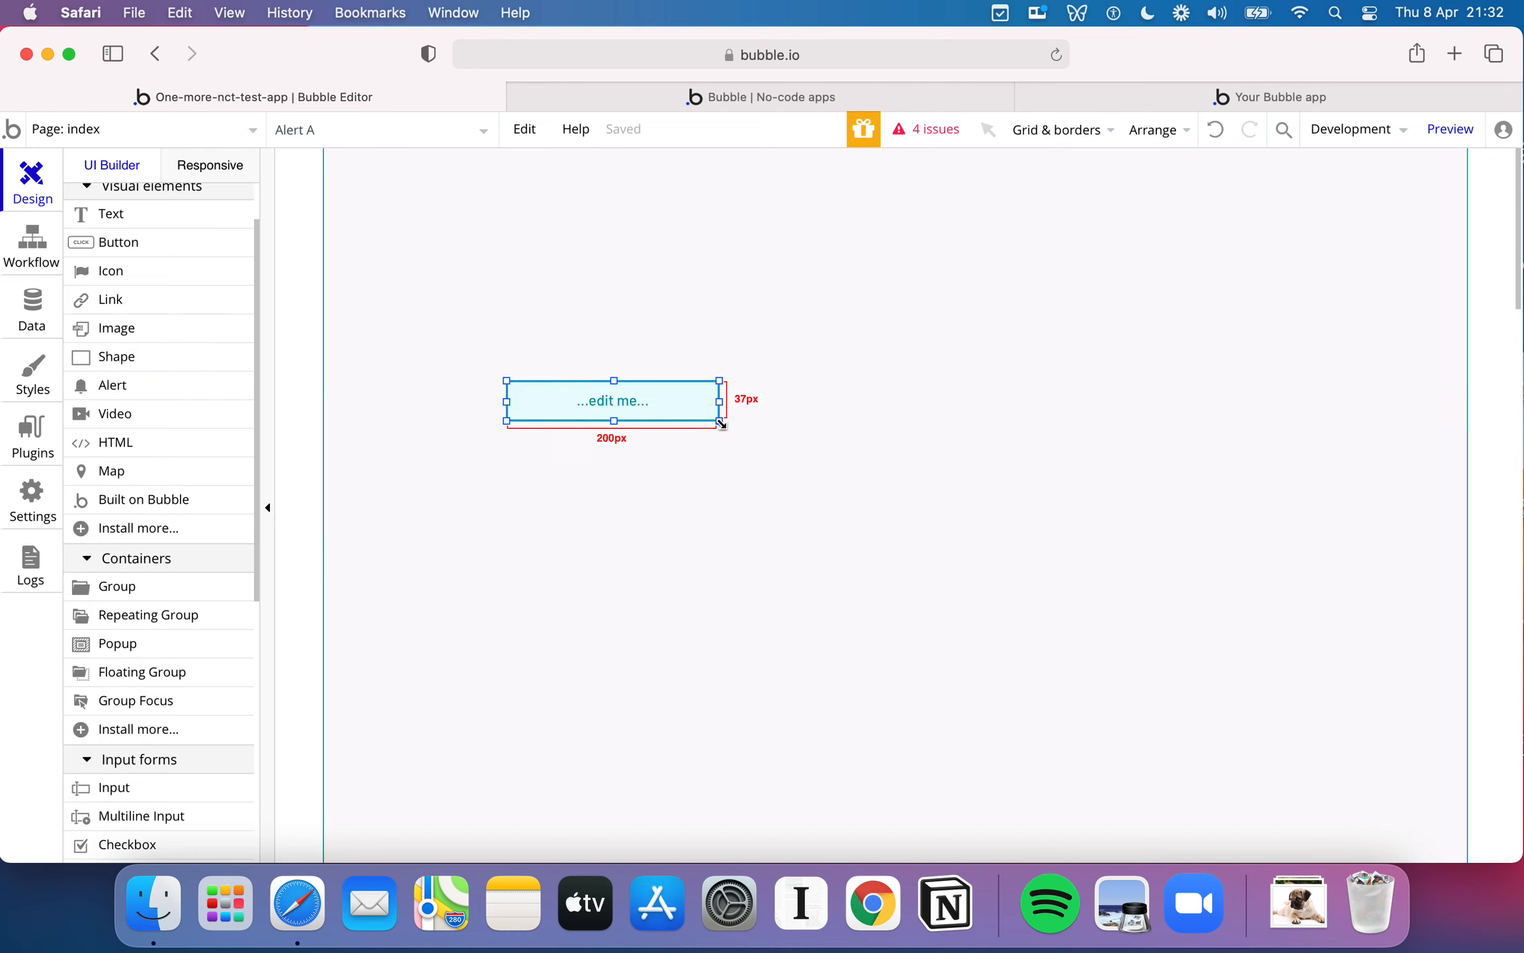
pyautogui.click(696, 399)
pyautogui.press('Delete')
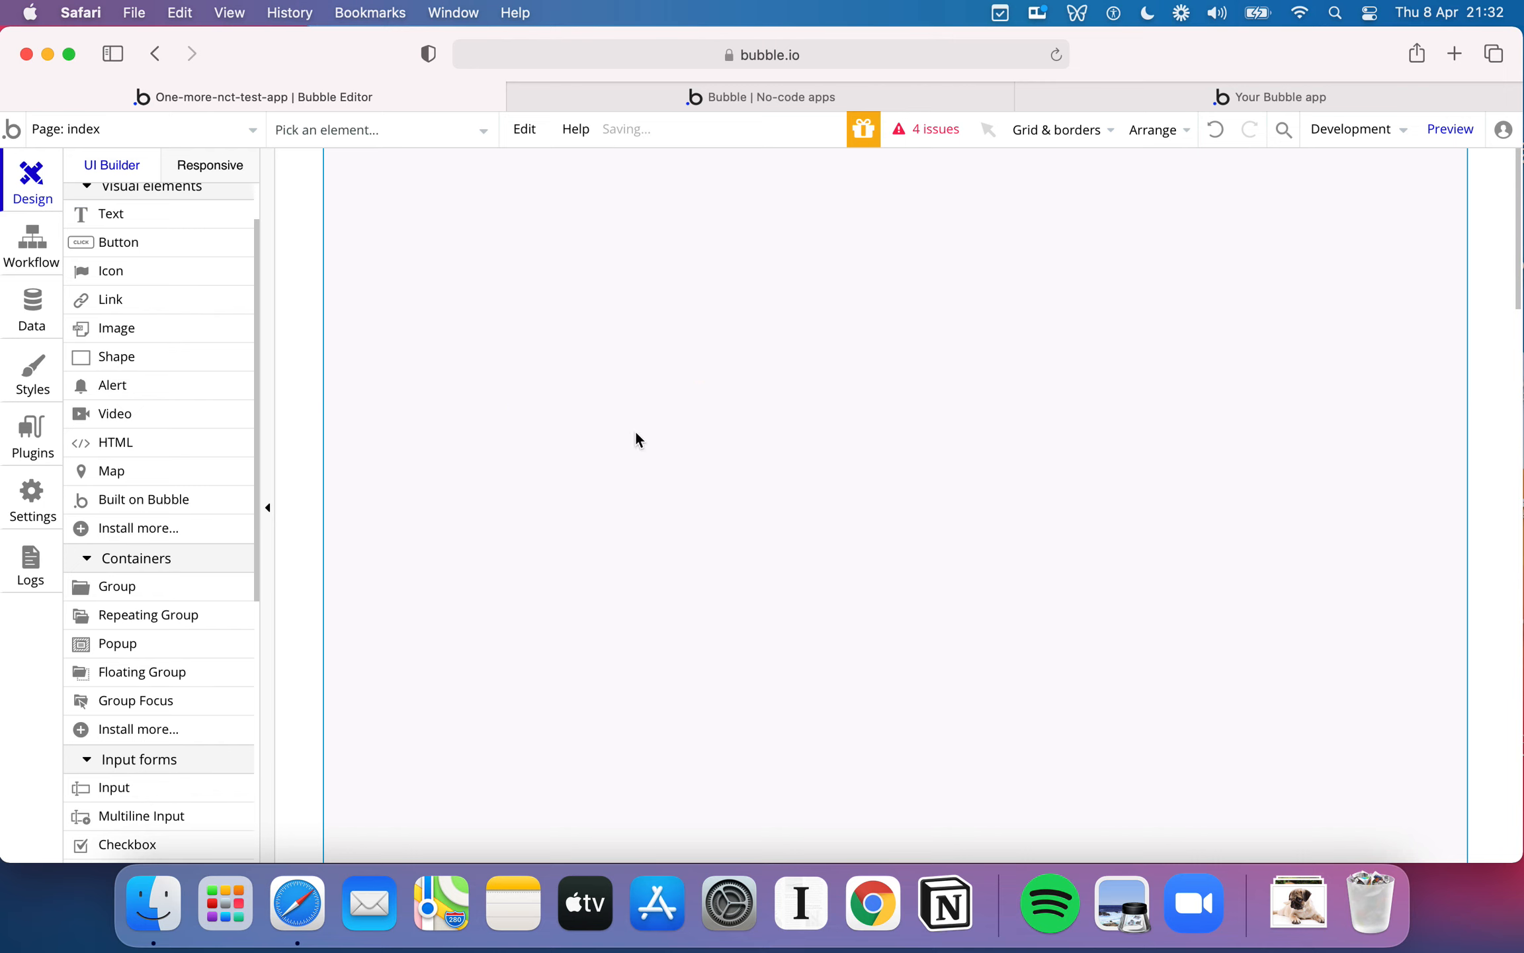
# - Draw a wide rectangular shape on the page and set its flat color to #D136C9 at 85 opacity
pyautogui.click(125, 357)
pyautogui.moveTo(401, 347)
pyautogui.mouseDown()
pyautogui.moveTo(1108, 548)
pyautogui.moveTo(1204, 620)
pyautogui.mouseUp()
pyautogui.doubleClick(1101, 479)
pyautogui.scroll(-1, 1217, 626)
pyautogui.click(1167, 475)
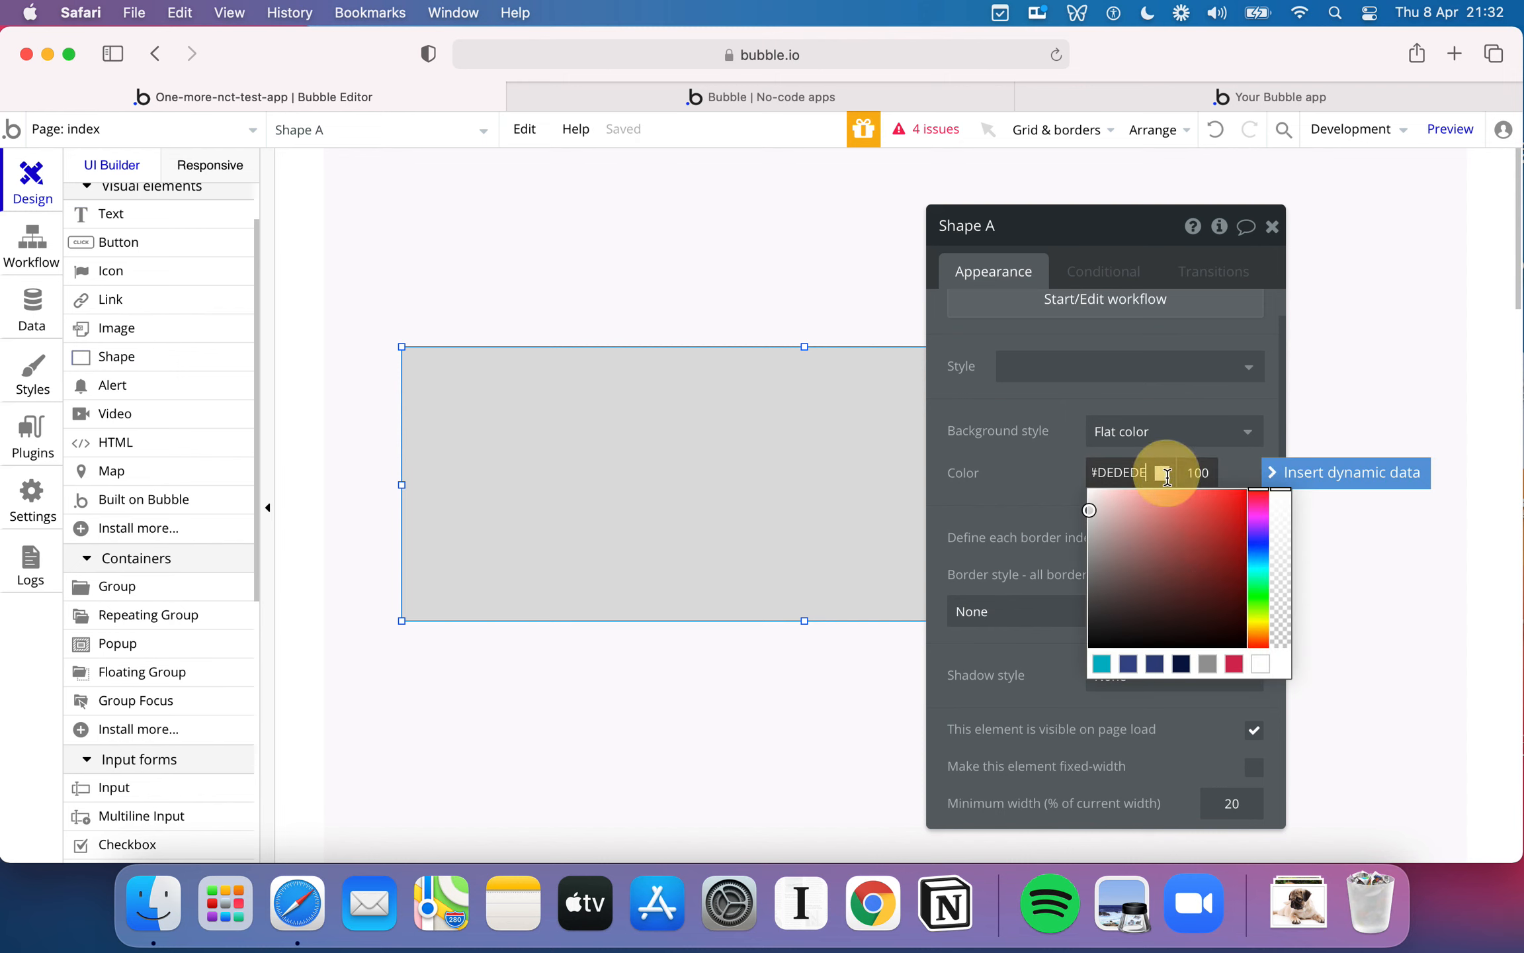
pyautogui.click(1258, 519)
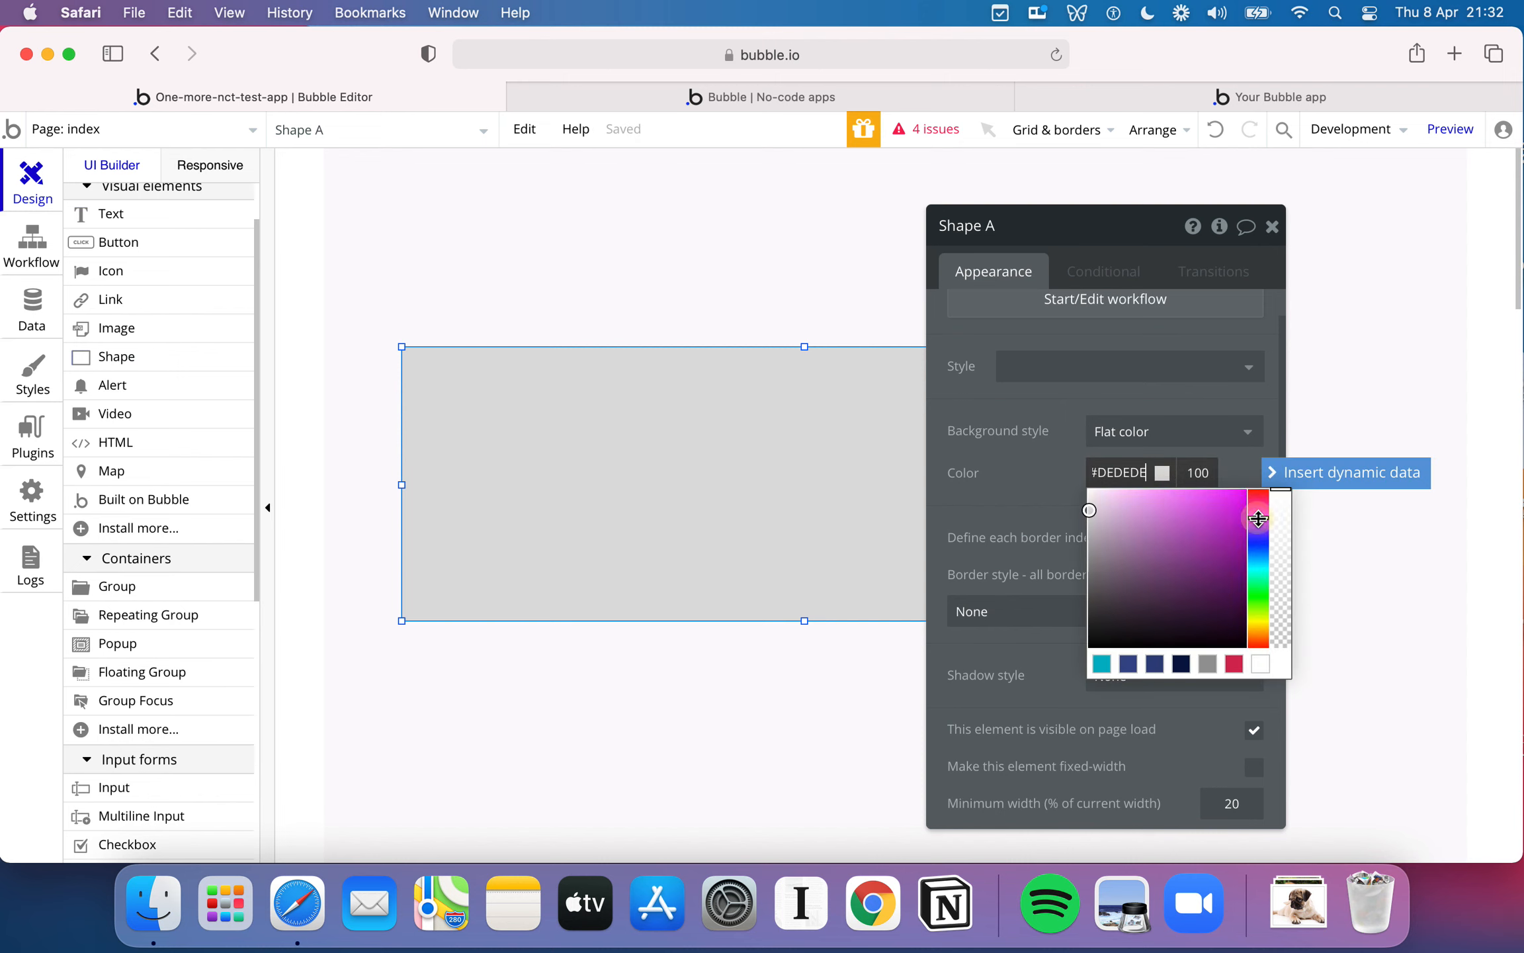
pyautogui.click(1069, 500)
pyautogui.click(1165, 474)
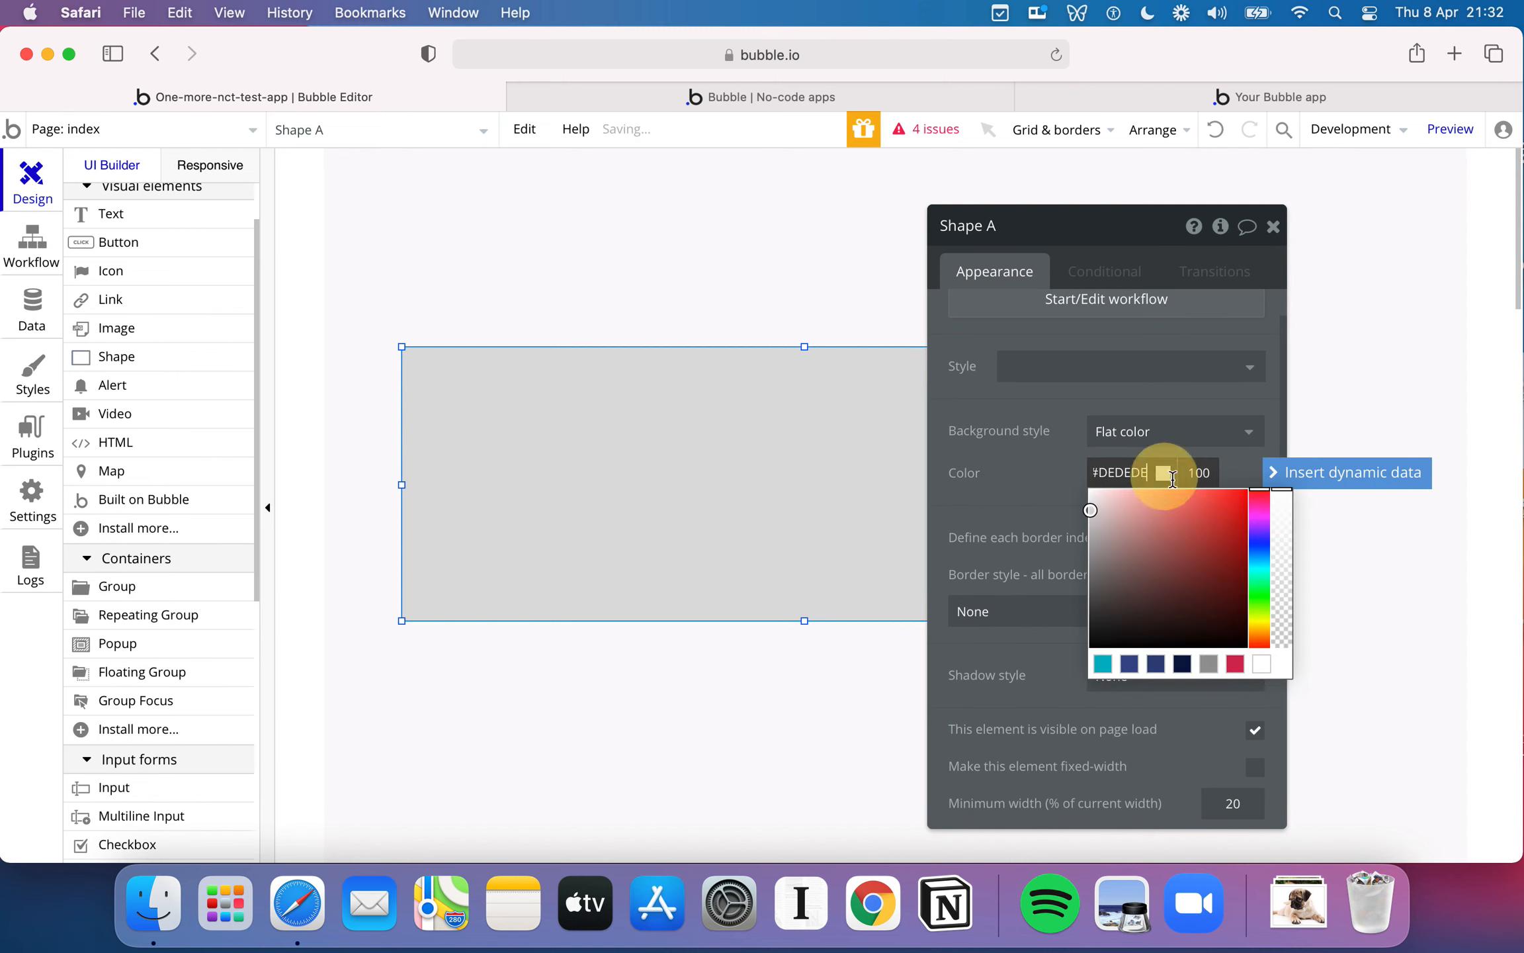
pyautogui.click(1259, 513)
pyautogui.click(1281, 512)
pyautogui.click(1207, 518)
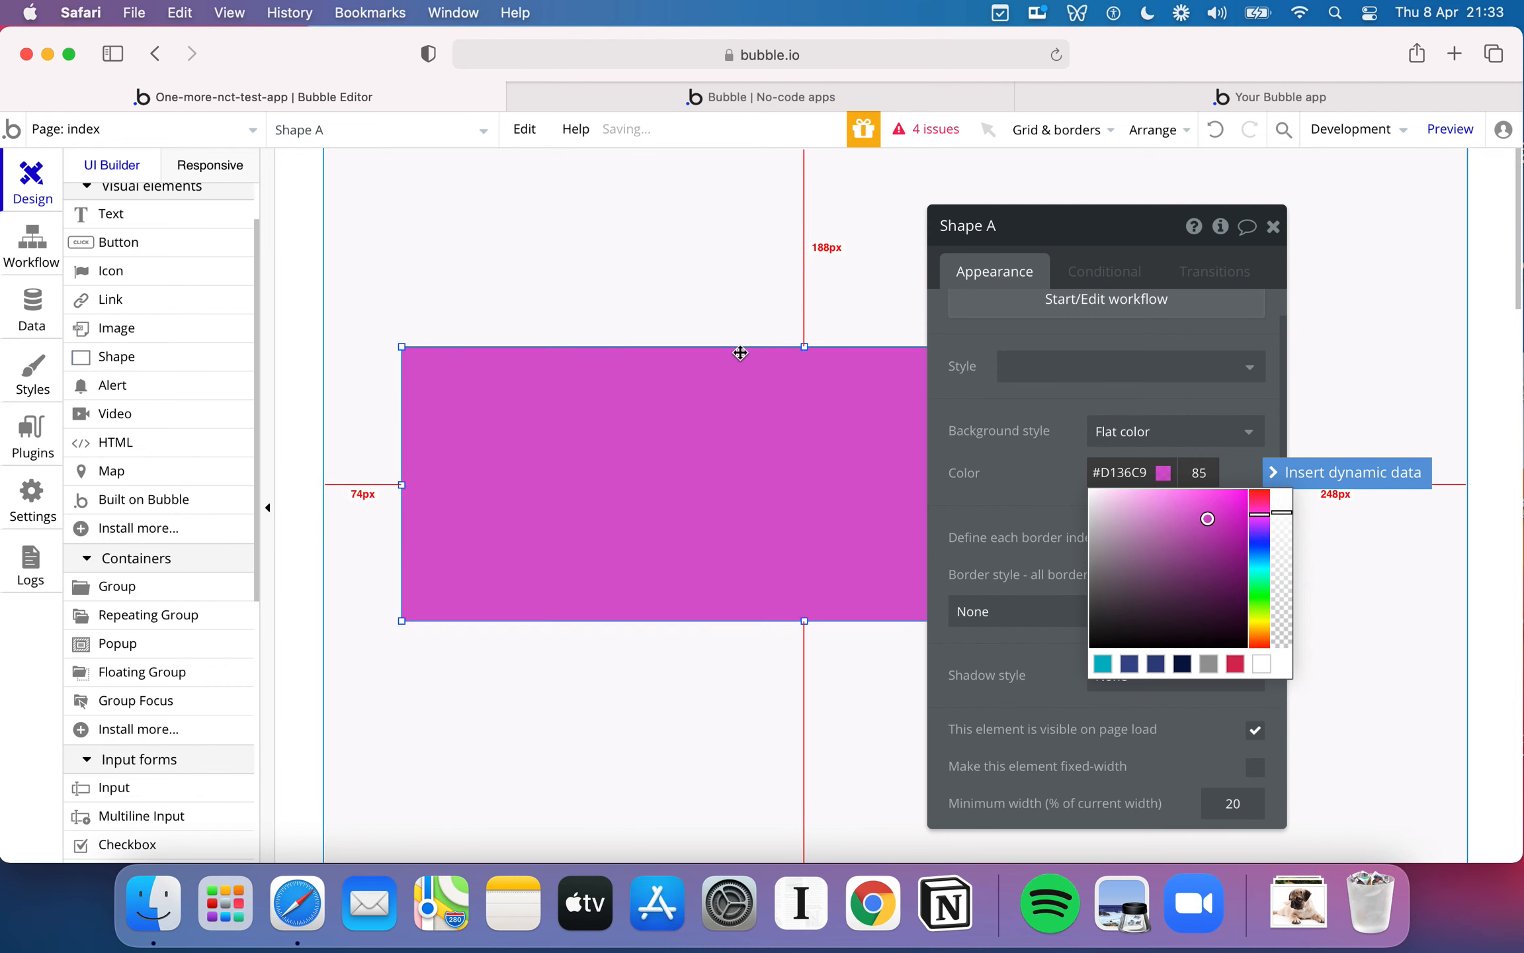
pyautogui.click(730, 346)
pyautogui.click(674, 295)
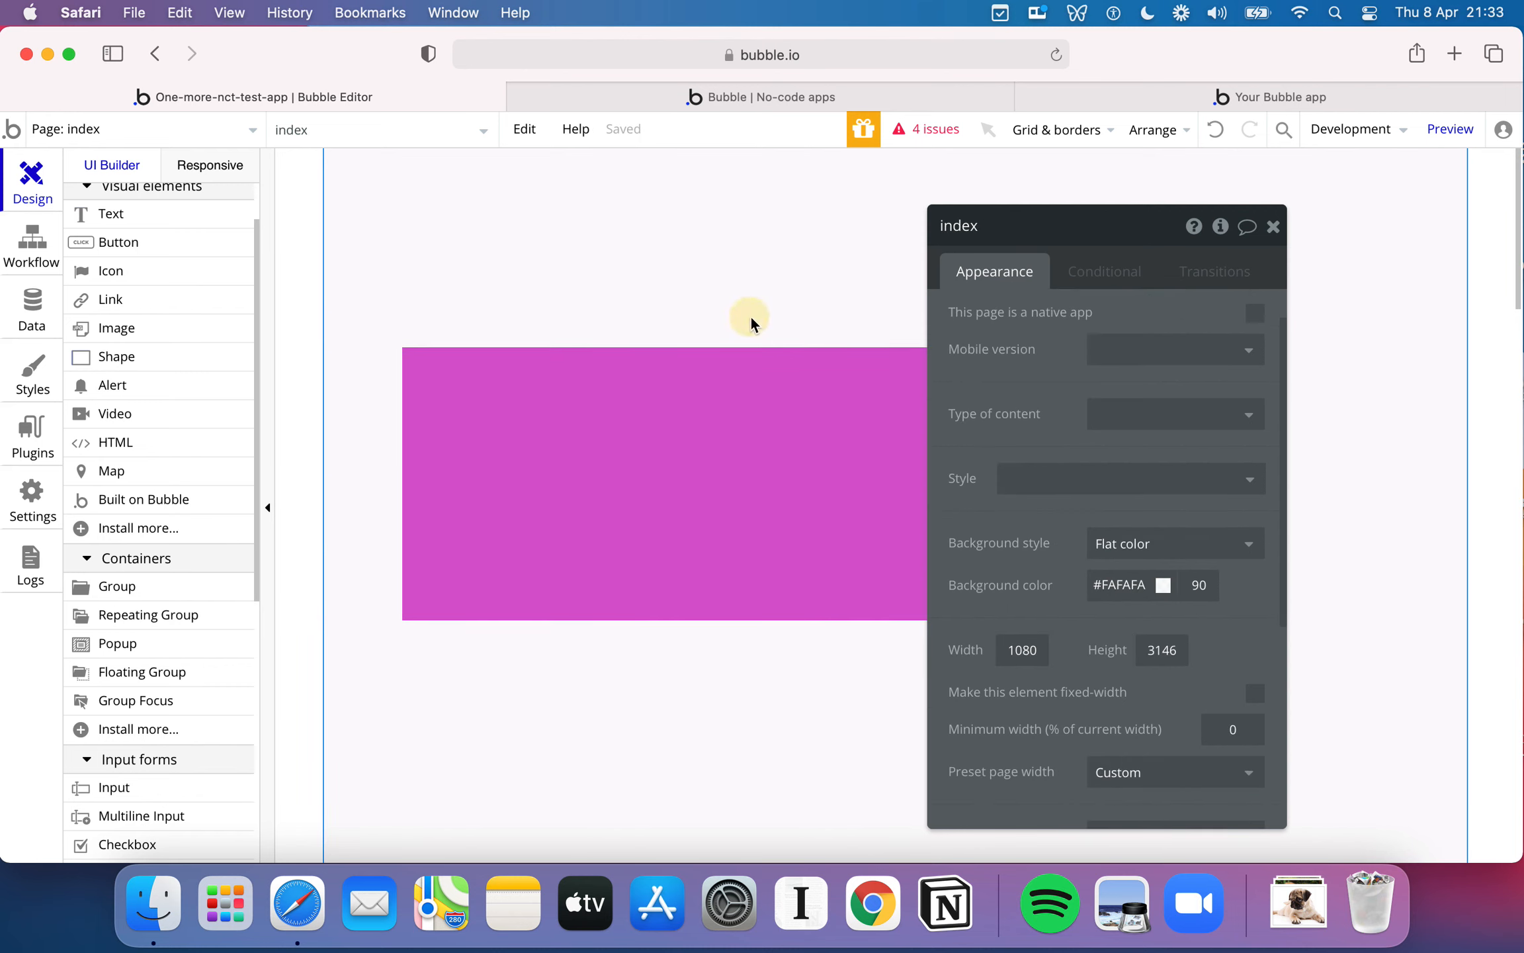
# - Delete the magenta shape and place a 450 × 350 px Map element in the middle of the page
pyautogui.click(725, 411)
pyautogui.press('BackSpace')
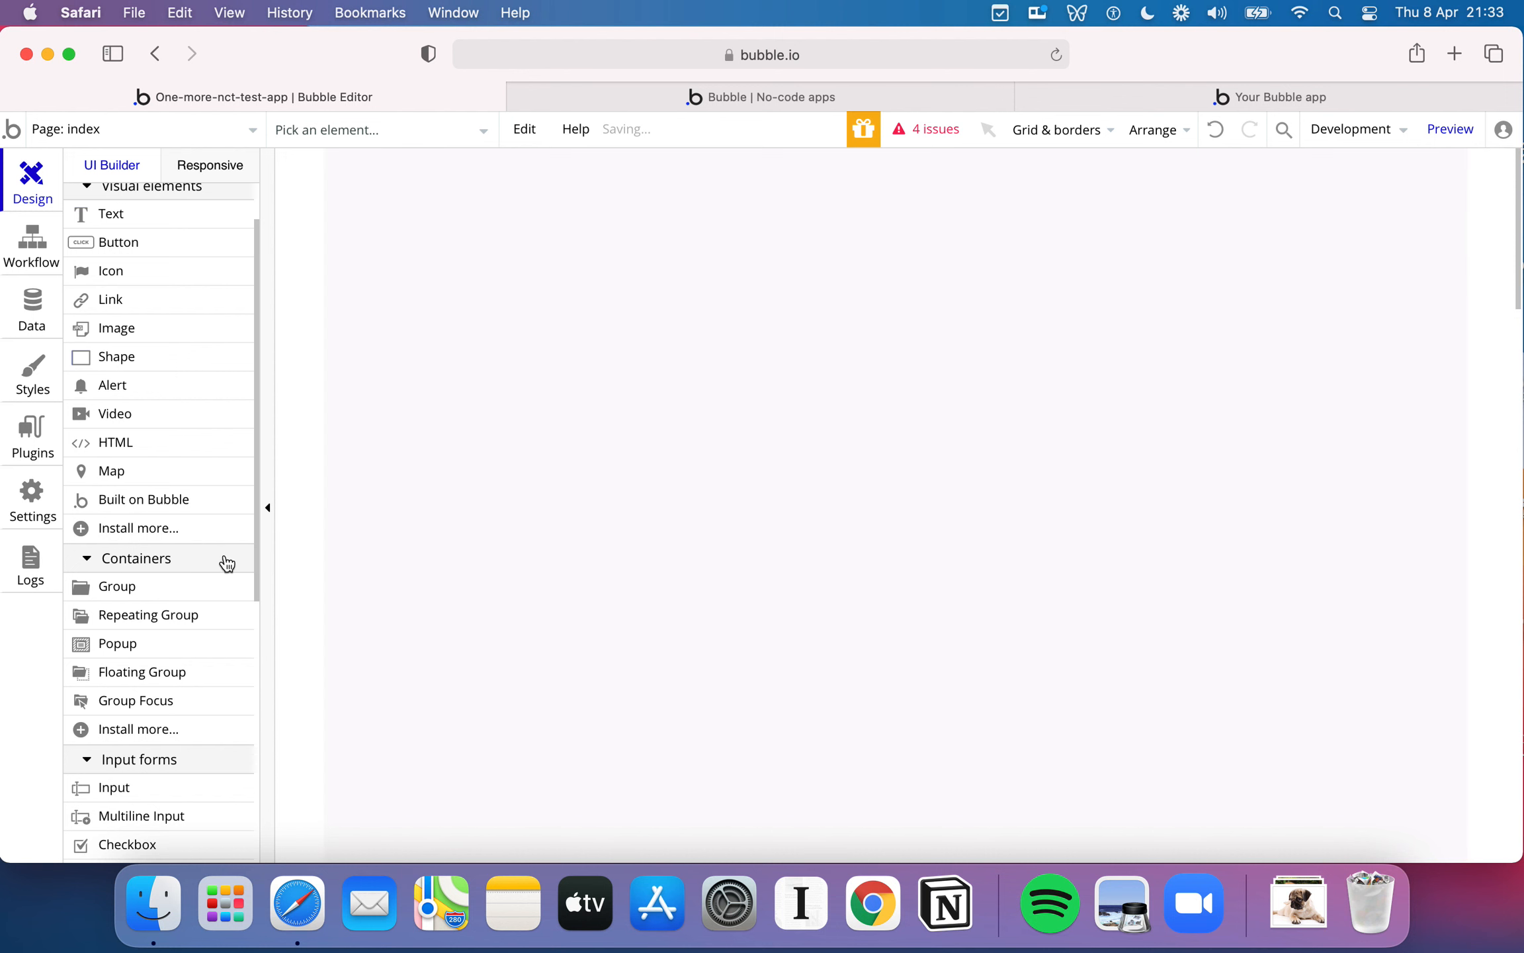
pyautogui.scroll(-1, 192, 490)
pyautogui.moveTo(157, 432); pyautogui.dragTo(586, 402)
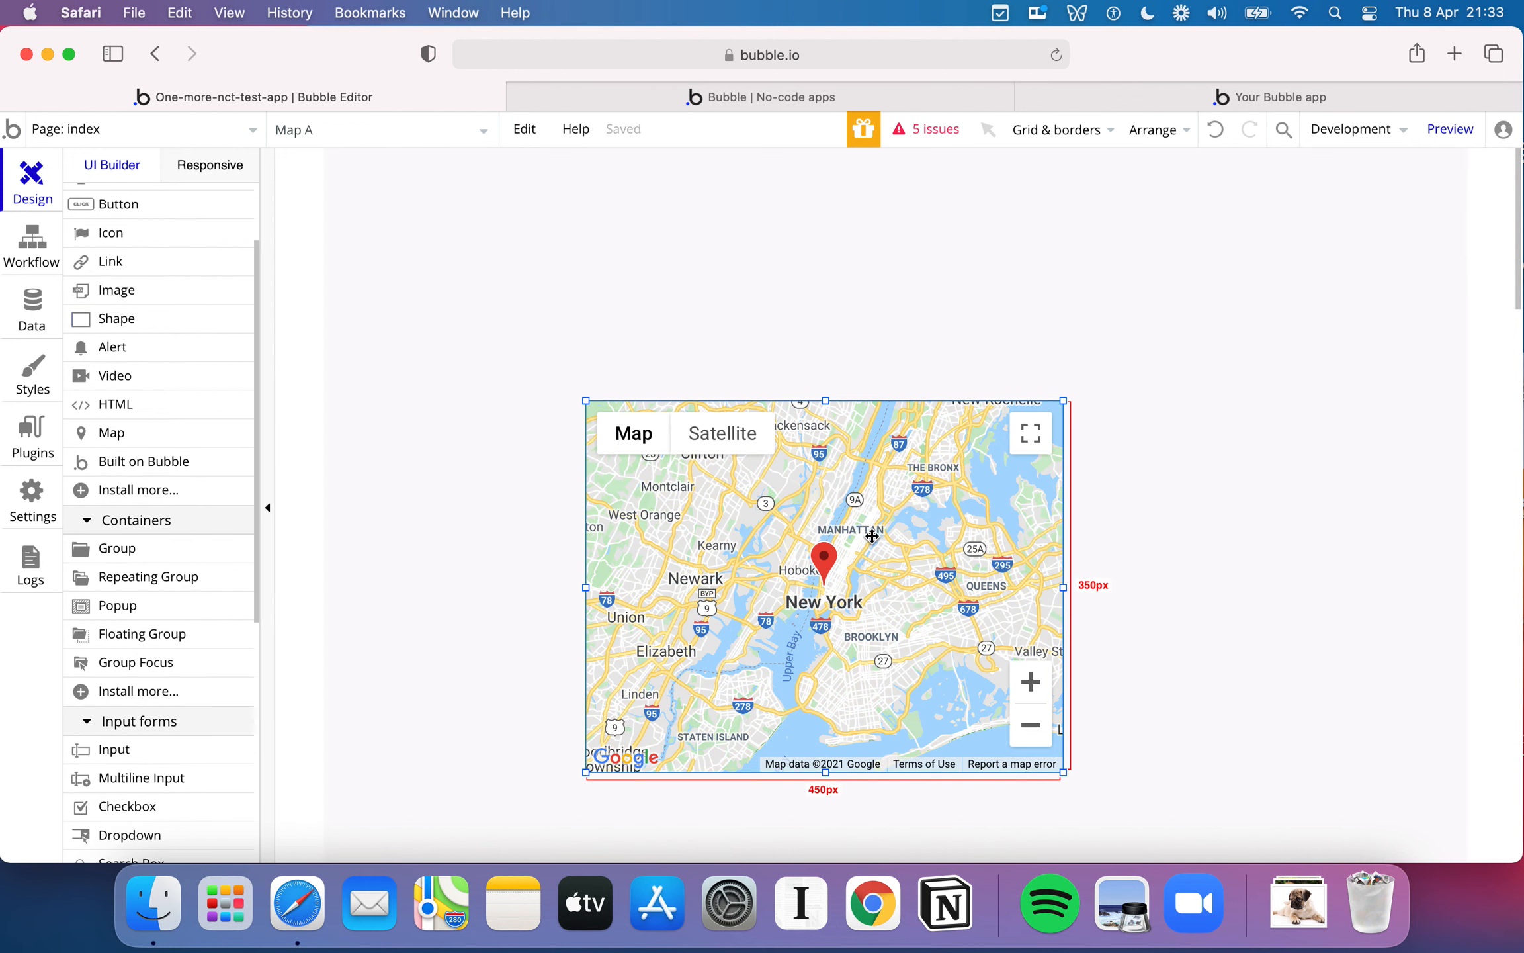
# - Look through the map's appearance properties and delete the map from the page
pyautogui.doubleClick(838, 553)
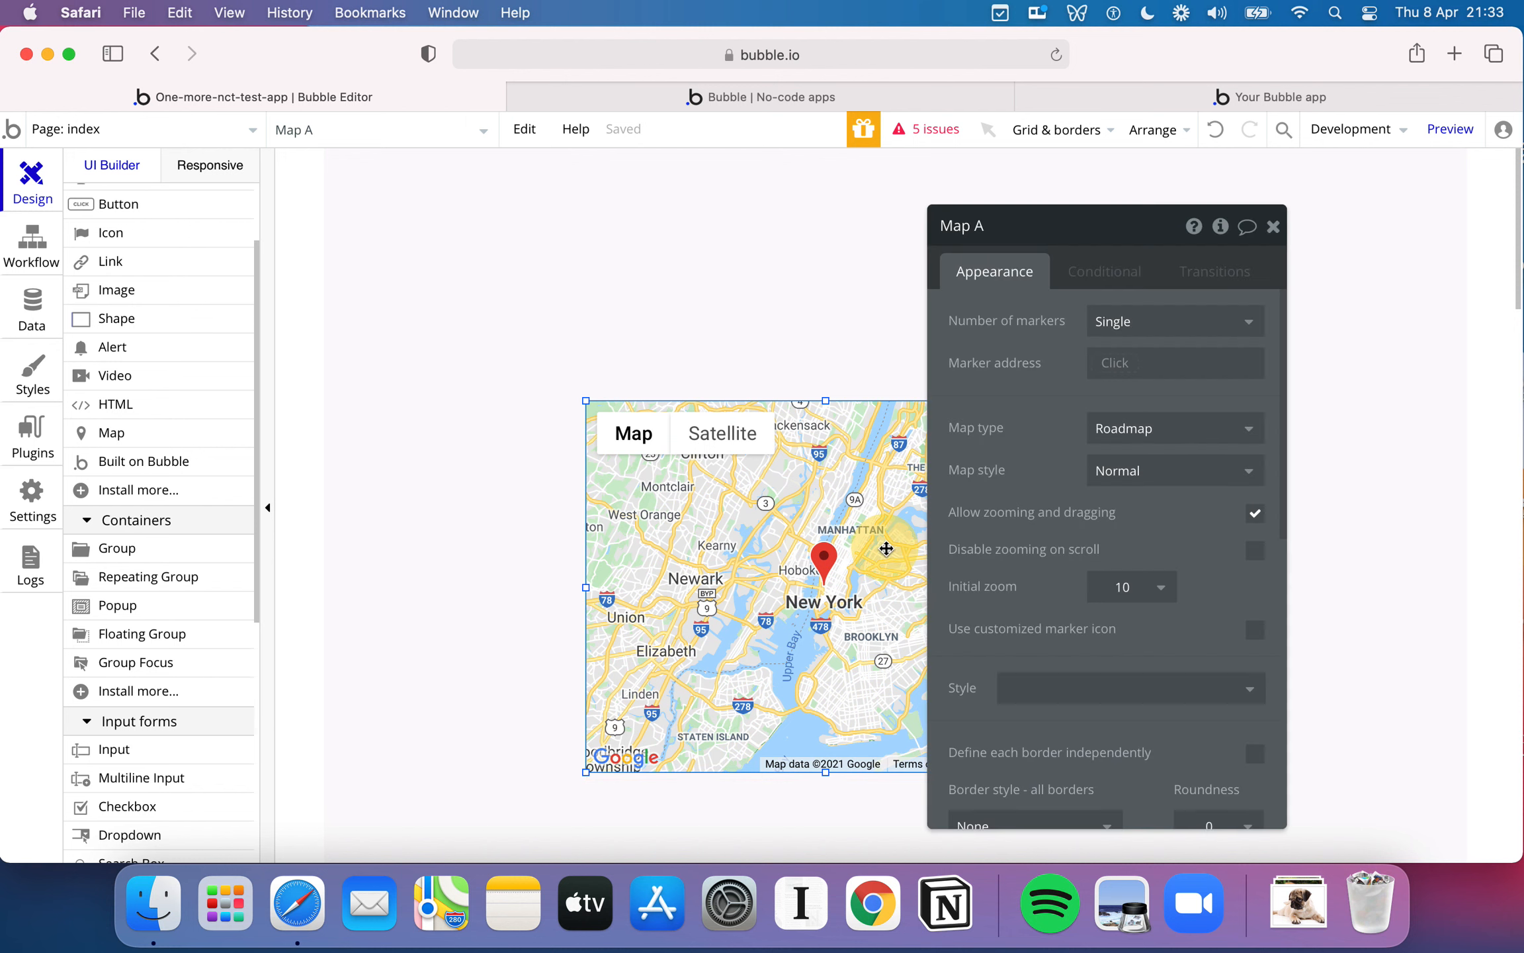
pyautogui.scroll(-3, 1167, 433)
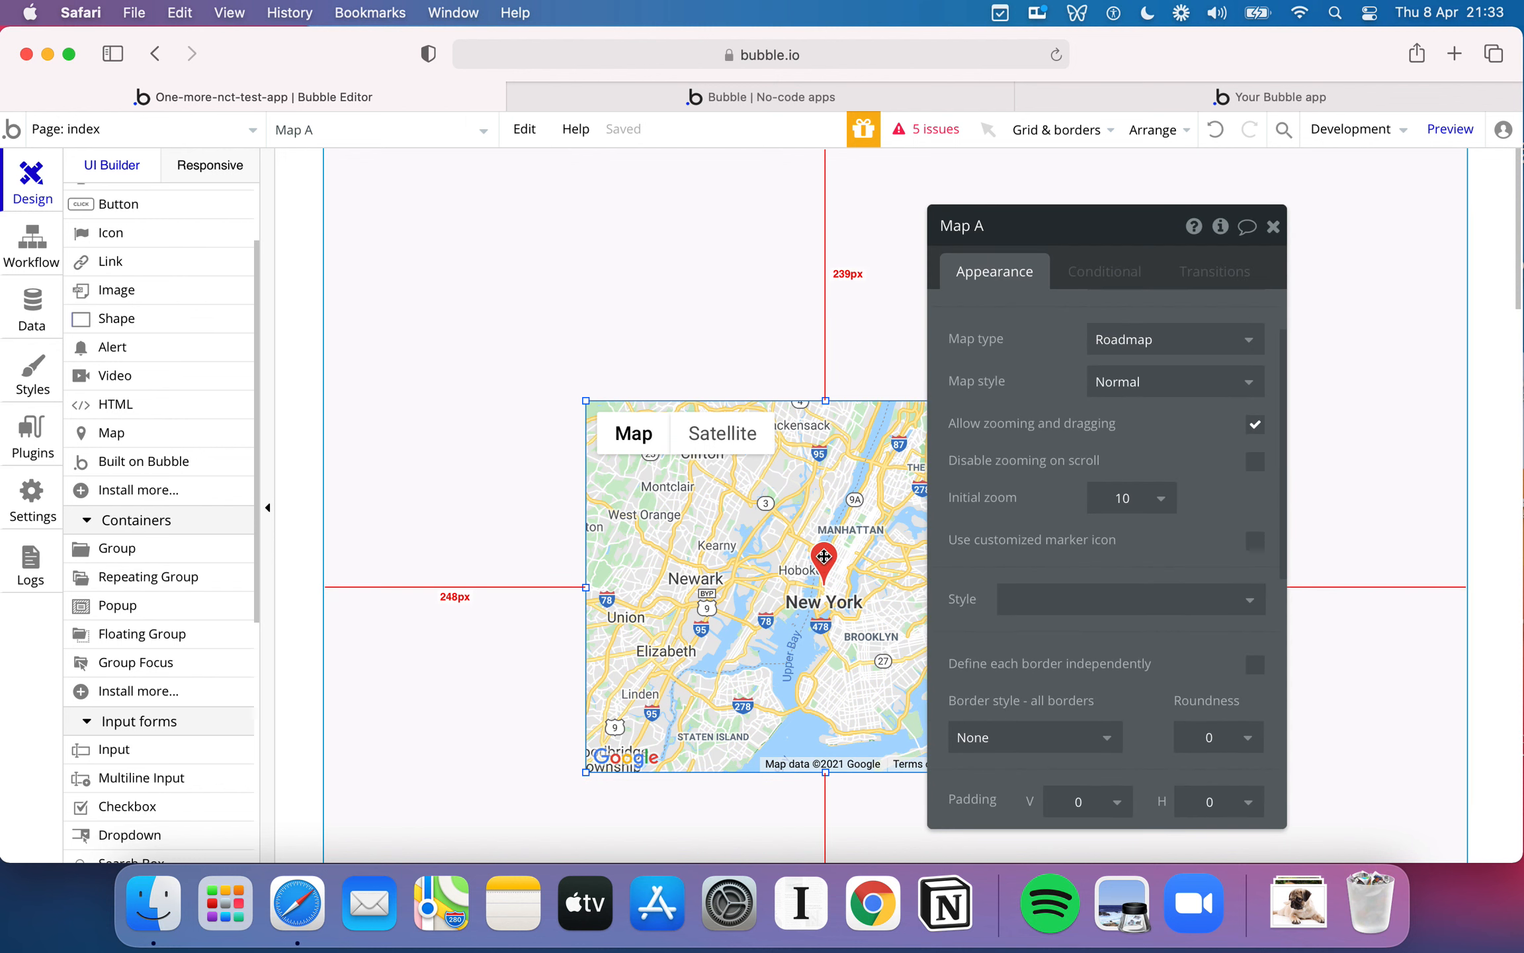
pyautogui.scroll(-3, 1079, 642)
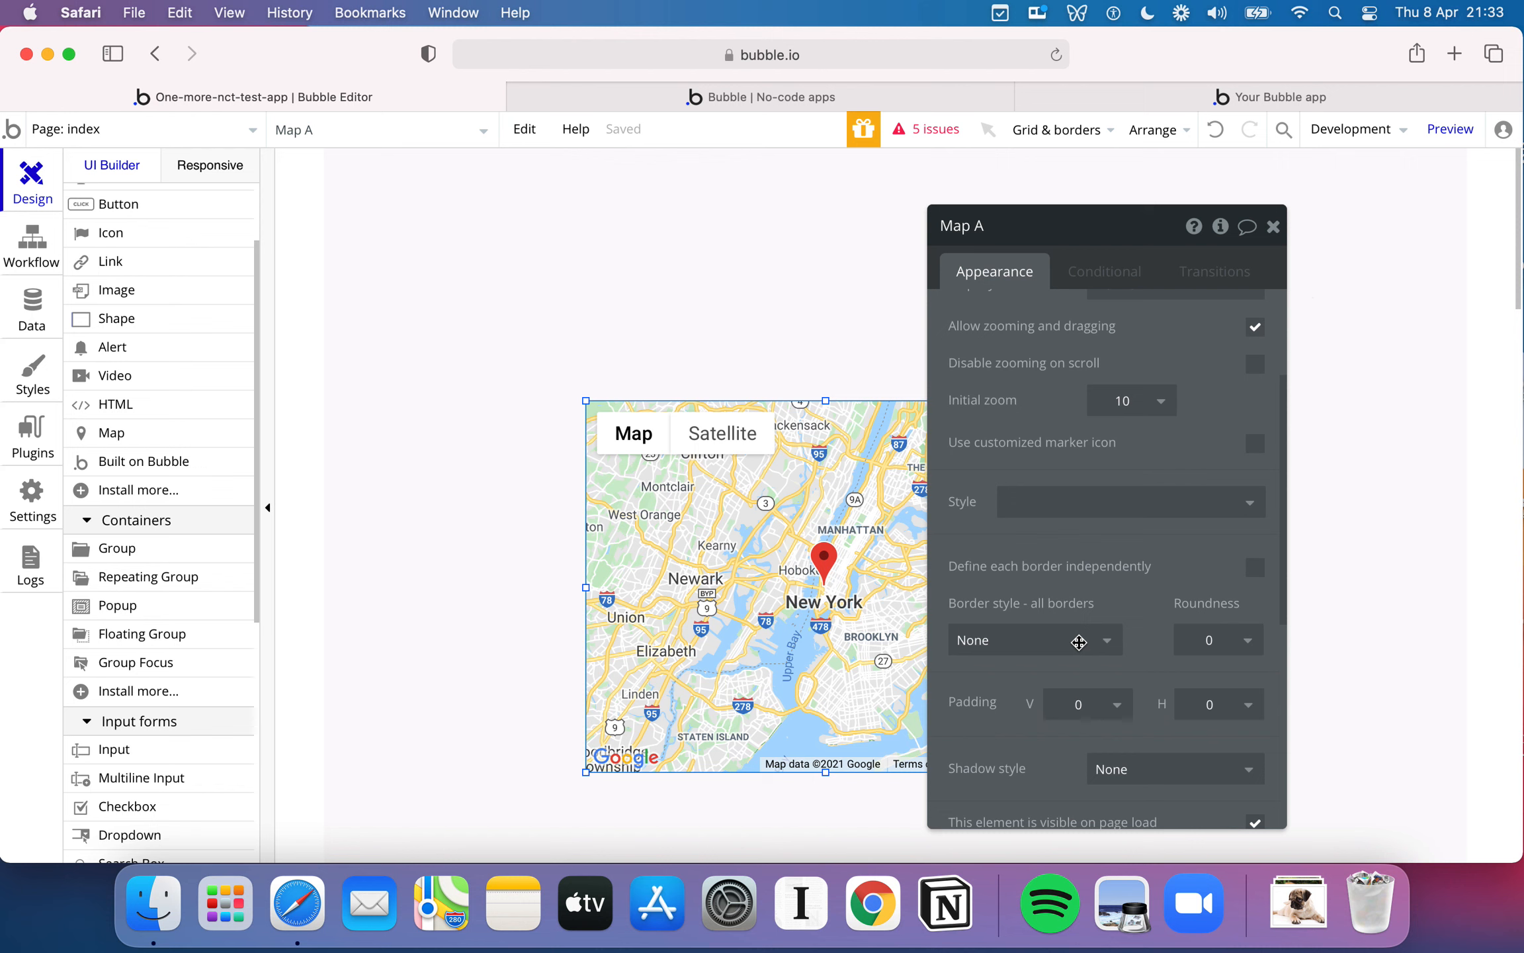
pyautogui.click(1273, 227)
pyautogui.click(983, 494)
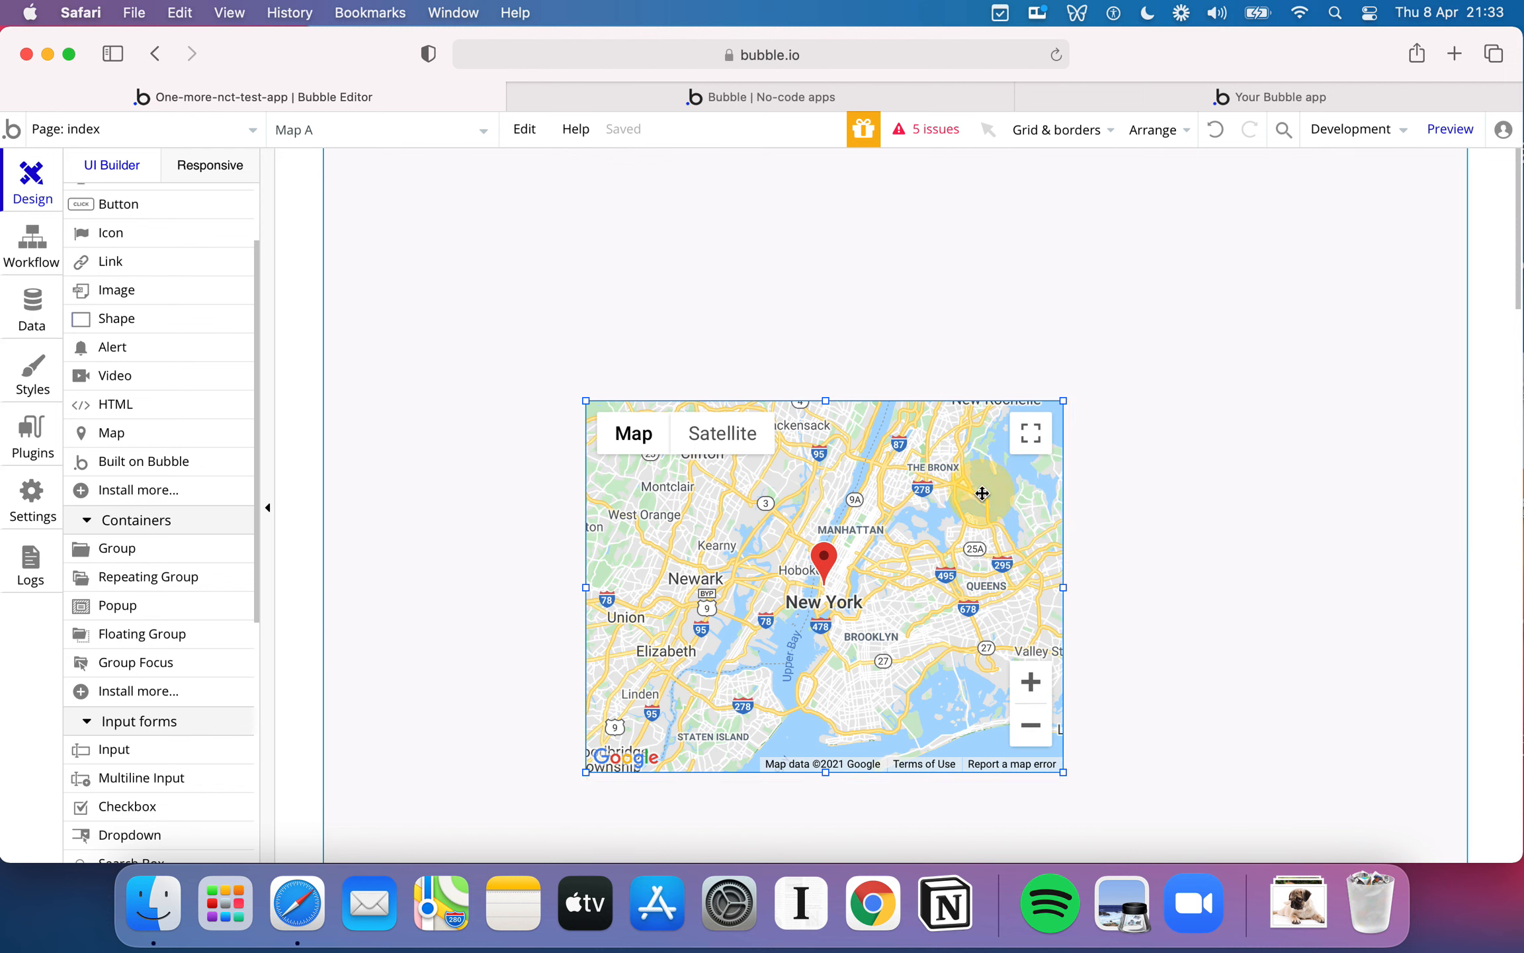
pyautogui.press('Delete')
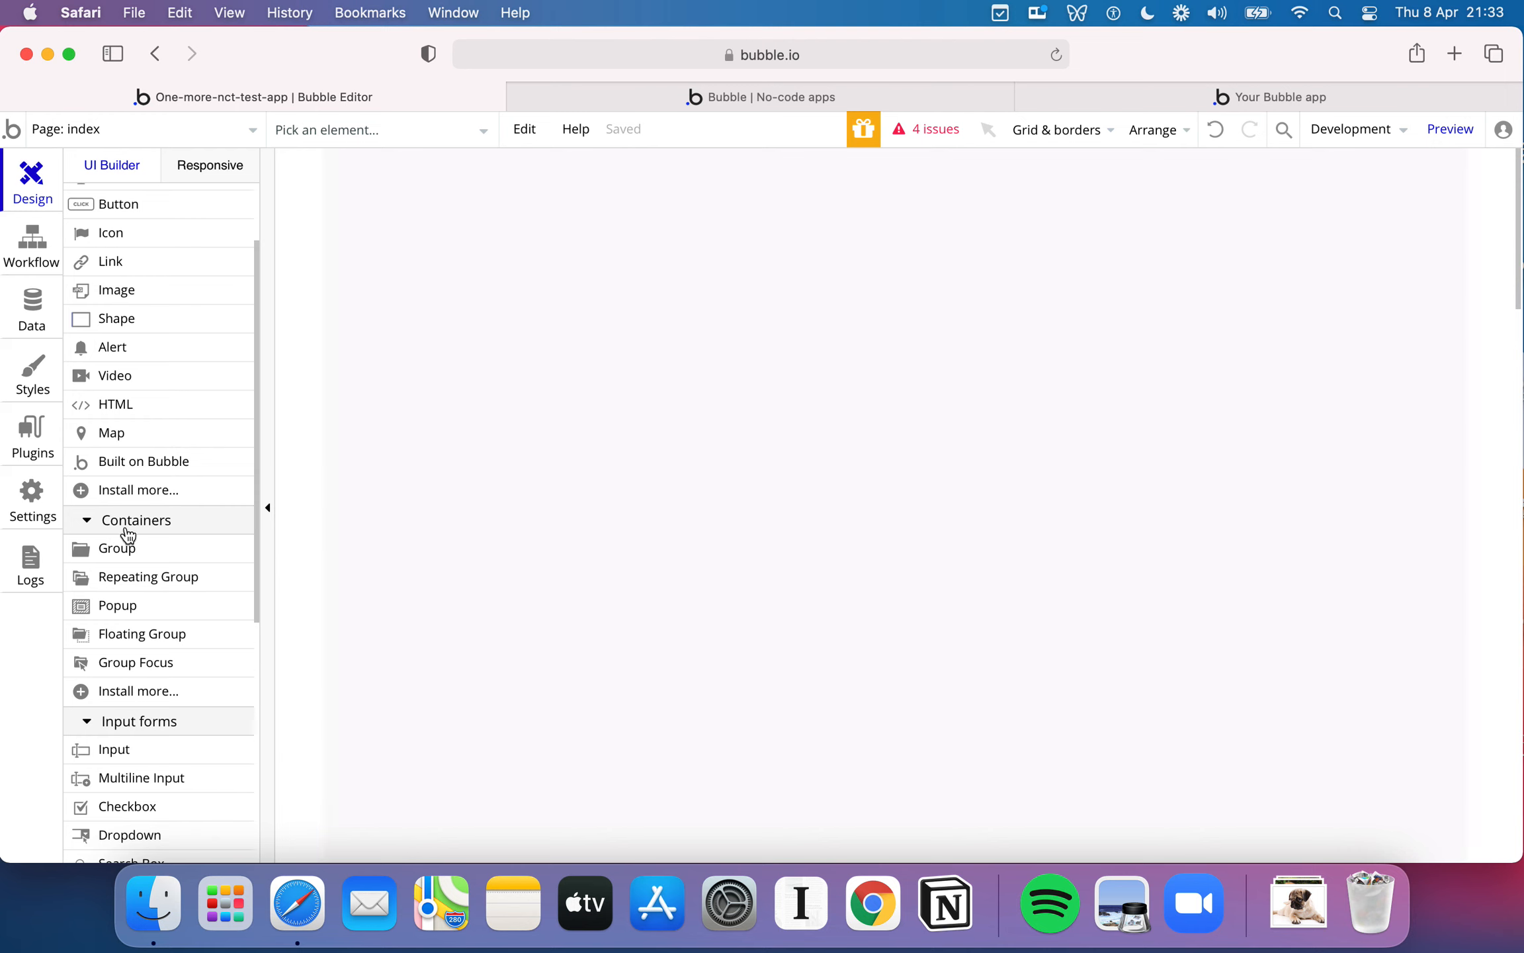
# - Draw a Group container about 696 × 322 px in the upper part of the page
pyautogui.scroll(-5, 129, 536)
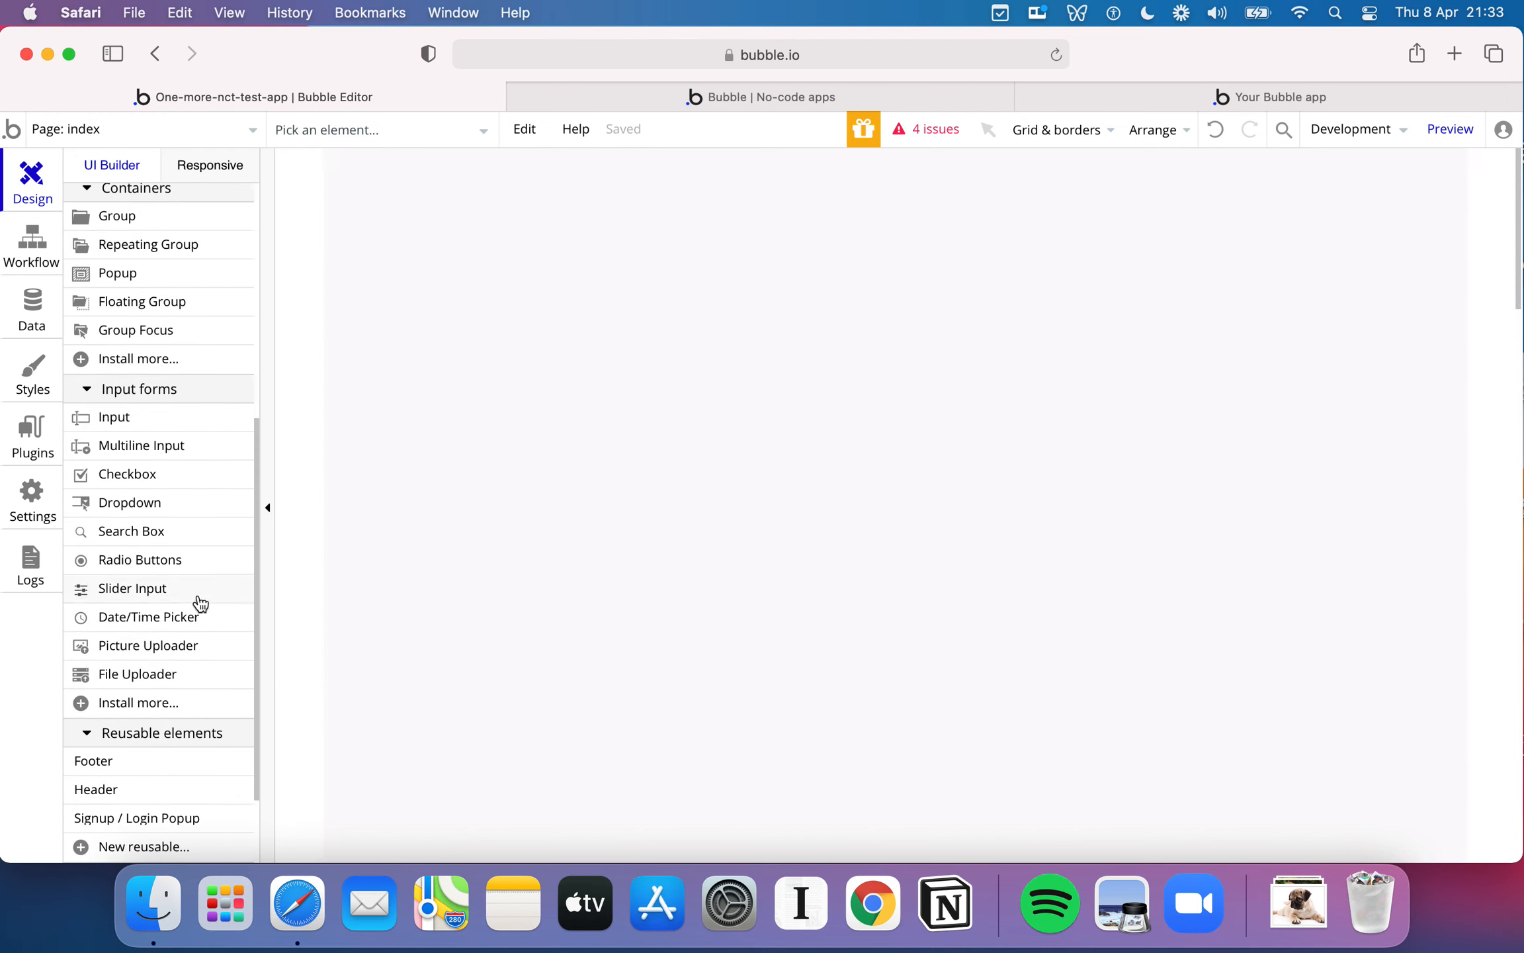
pyautogui.scroll(1, 143, 668)
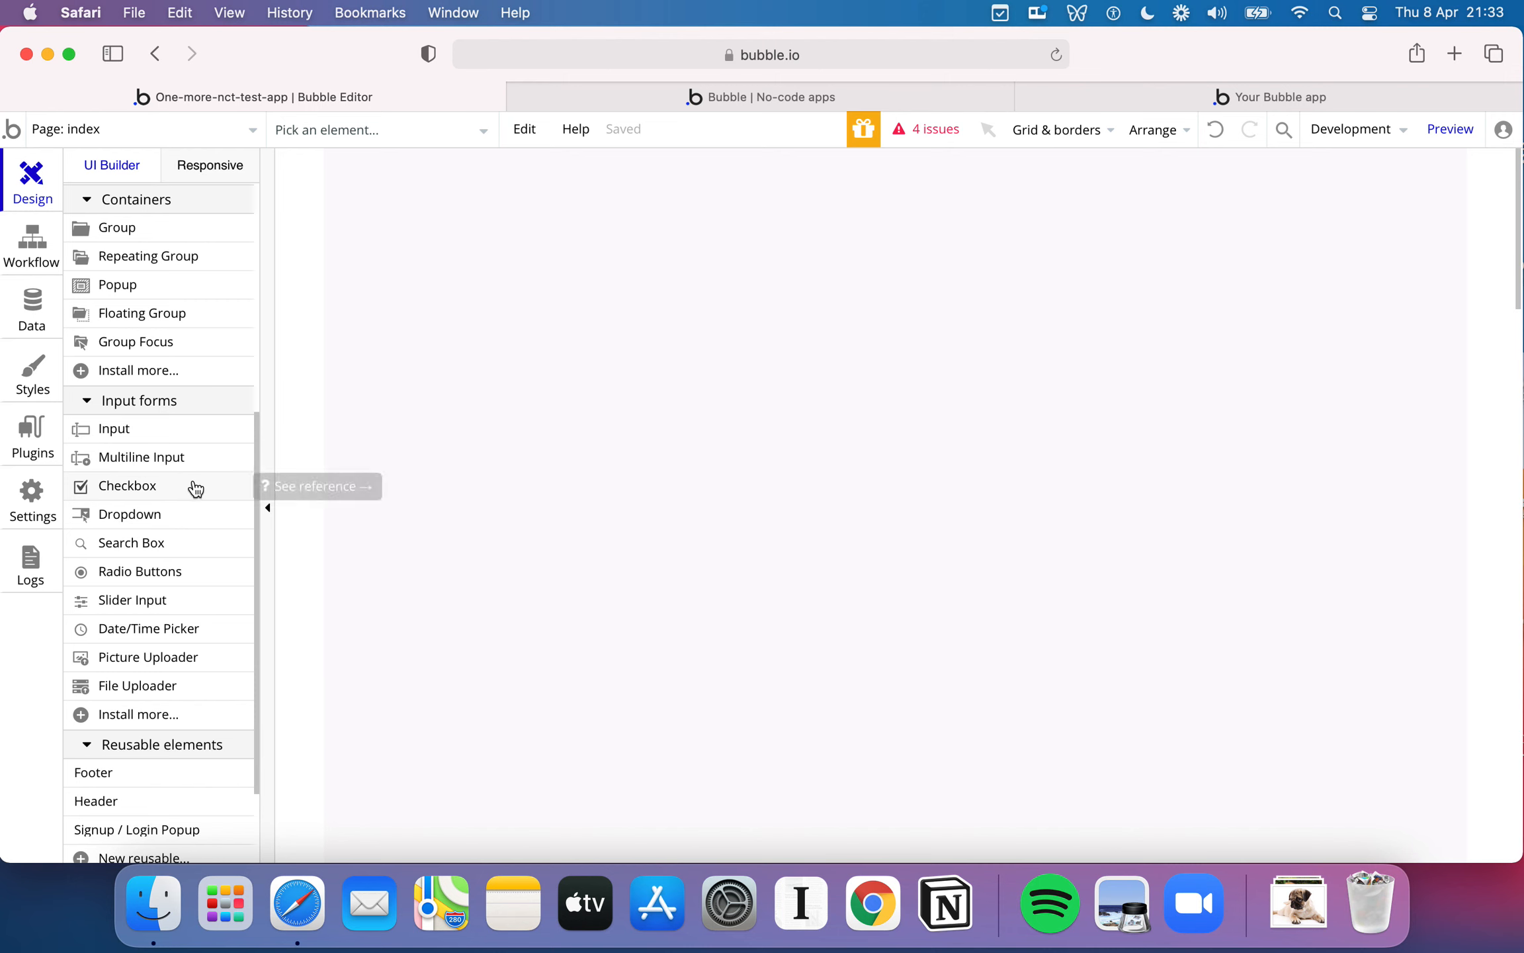
pyautogui.scroll(5, 177, 635)
pyautogui.scroll(1, 177, 631)
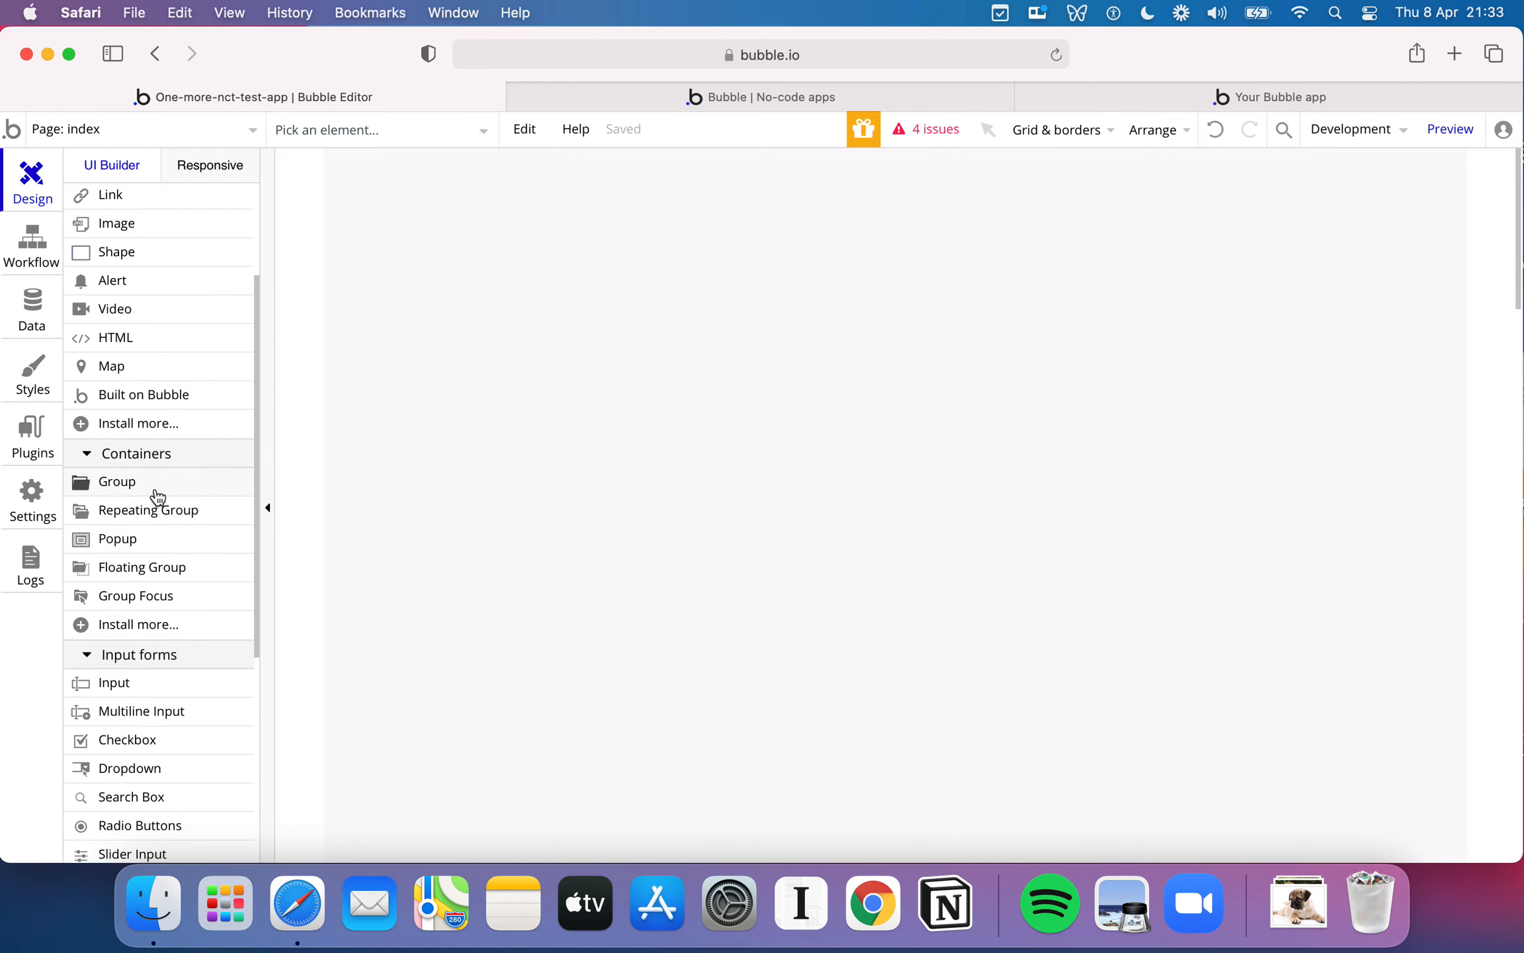
pyautogui.moveTo(157, 497)
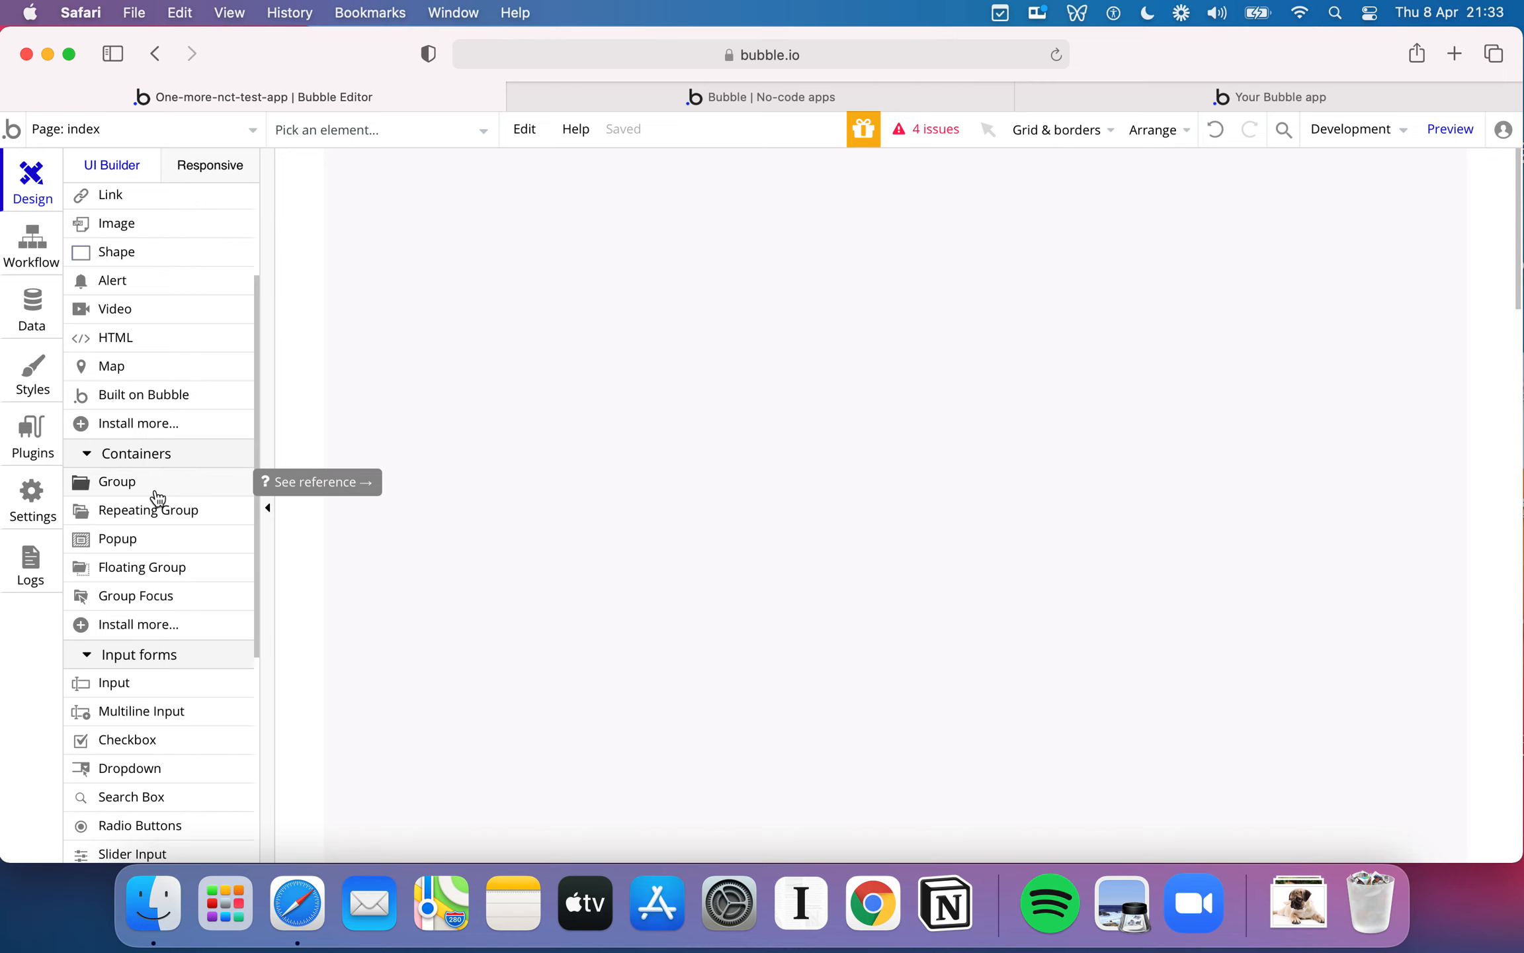
pyautogui.click(157, 497)
pyautogui.moveTo(451, 283)
pyautogui.mouseDown()
pyautogui.moveTo(843, 503)
pyautogui.moveTo(1187, 623)
pyautogui.mouseUp()
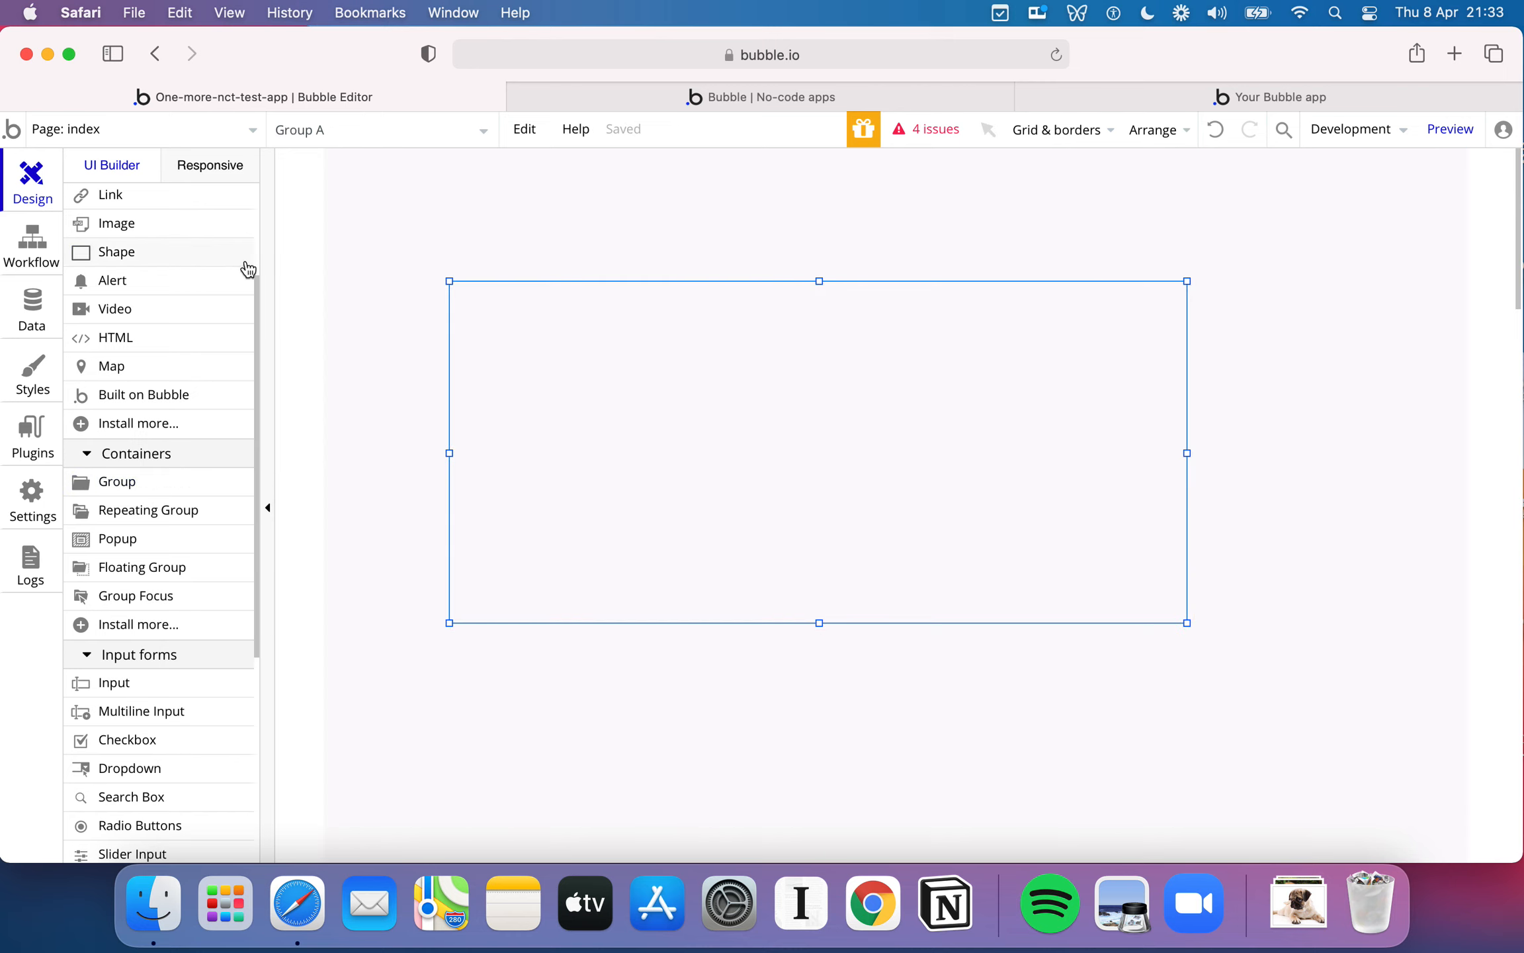
# - Place a text element inside the group and select the group
pyautogui.scroll(3, 228, 266)
pyautogui.click(147, 247)
pyautogui.click(646, 339)
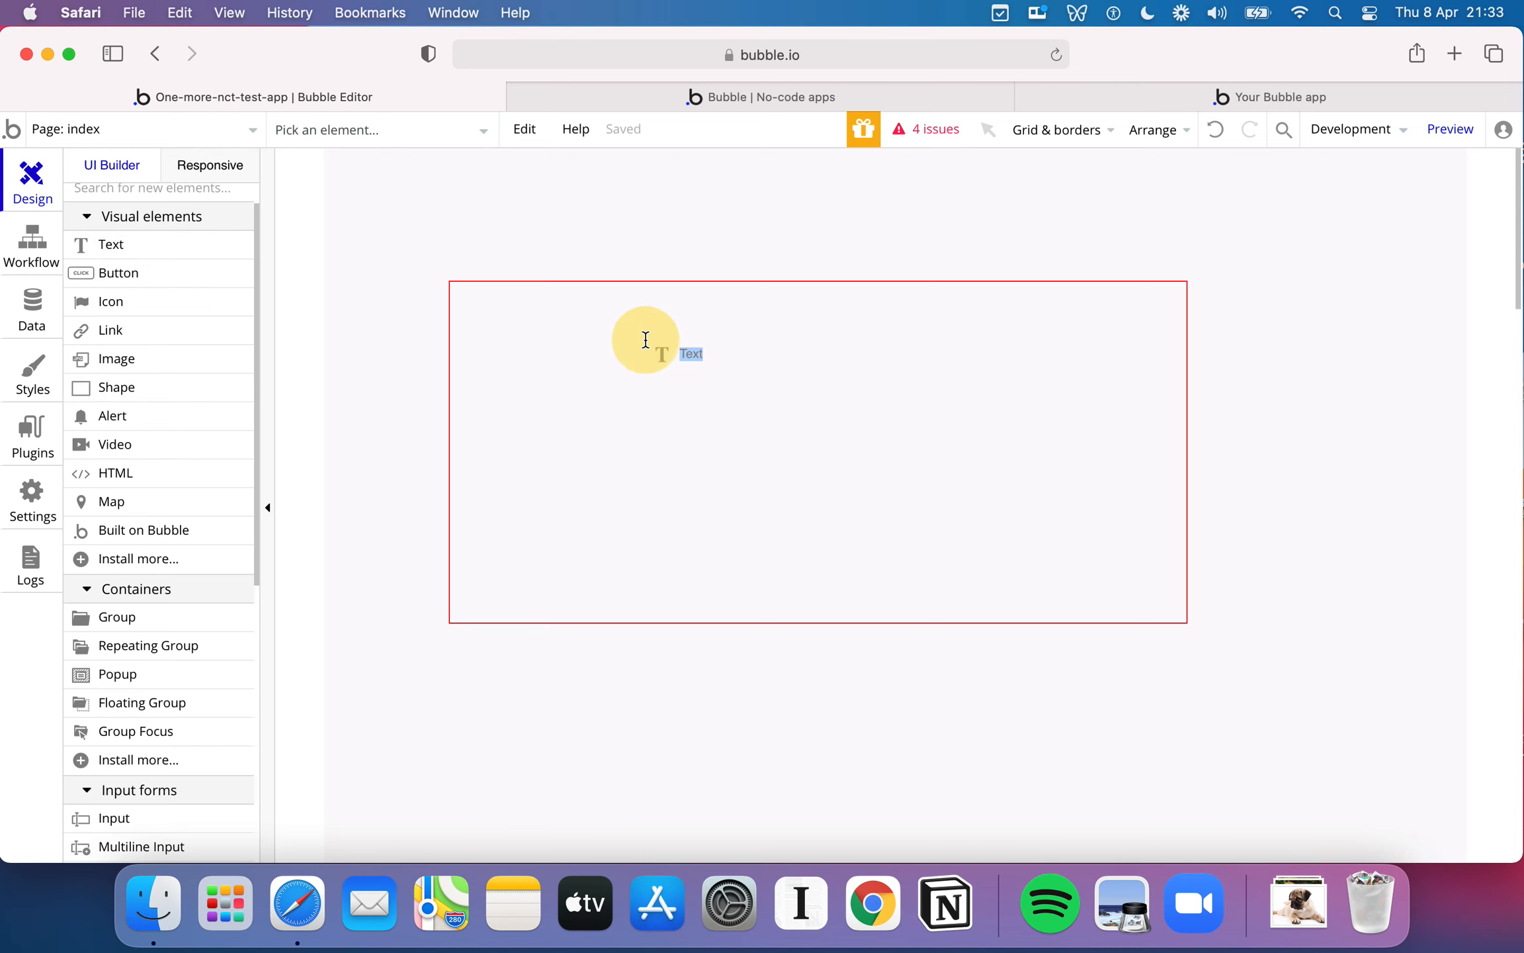
pyautogui.click(588, 321)
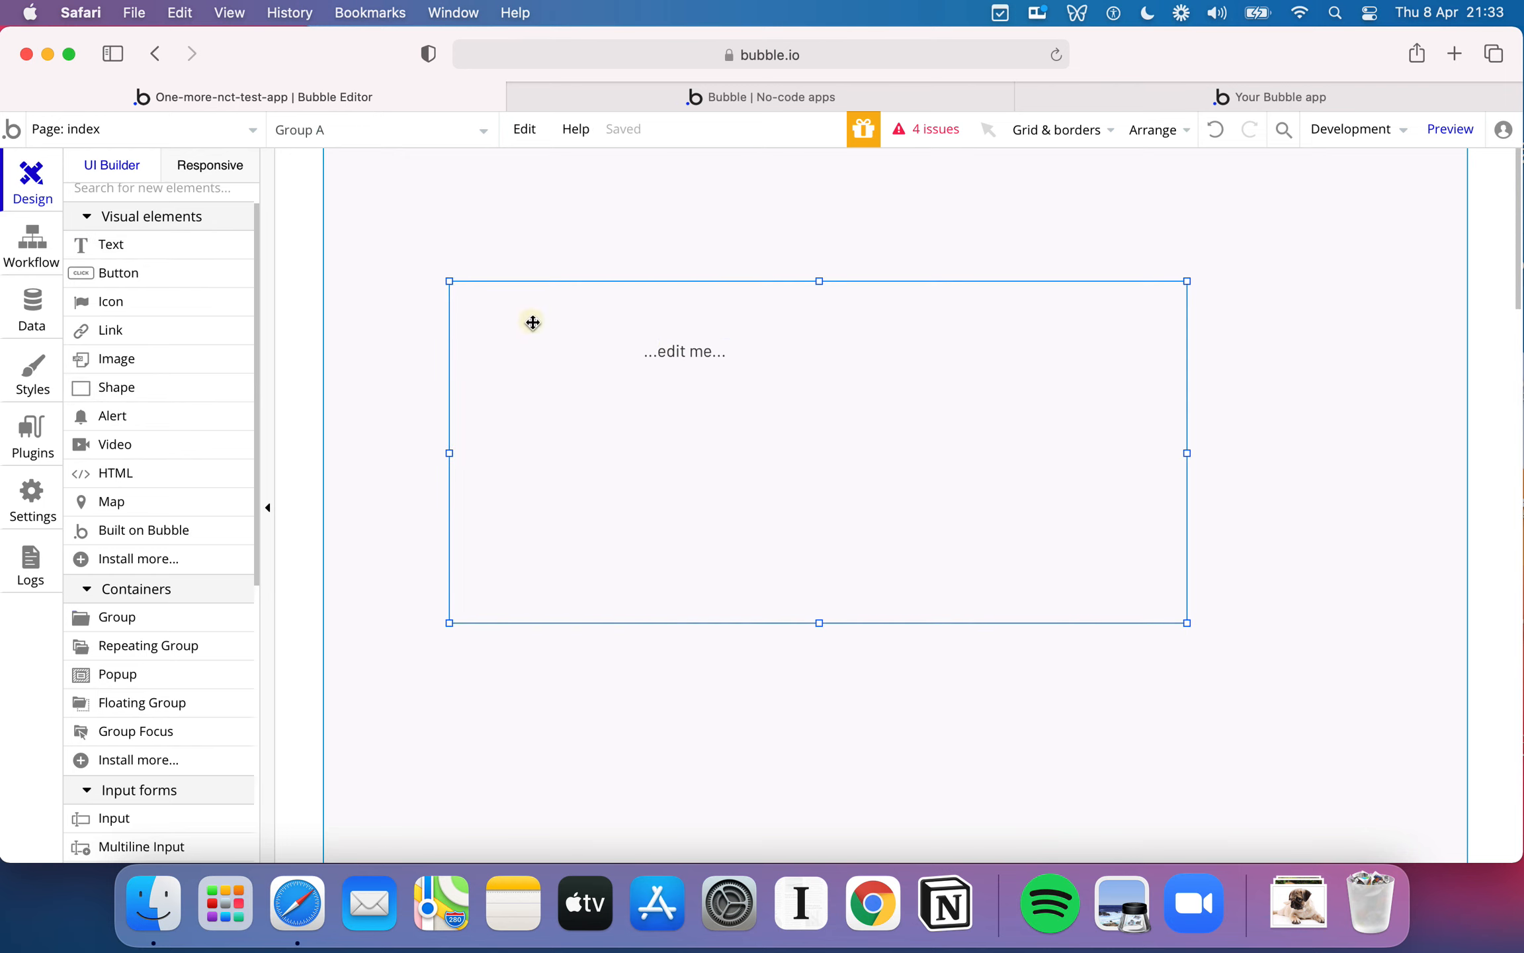
# - Try moving the group together with its text, and delete the text element from the group
pyautogui.moveTo(527, 319); pyautogui.dragTo(594, 344)
pyautogui.moveTo(736, 388); pyautogui.dragTo(786, 424)
pyautogui.click(738, 221)
pyautogui.press('Delete')
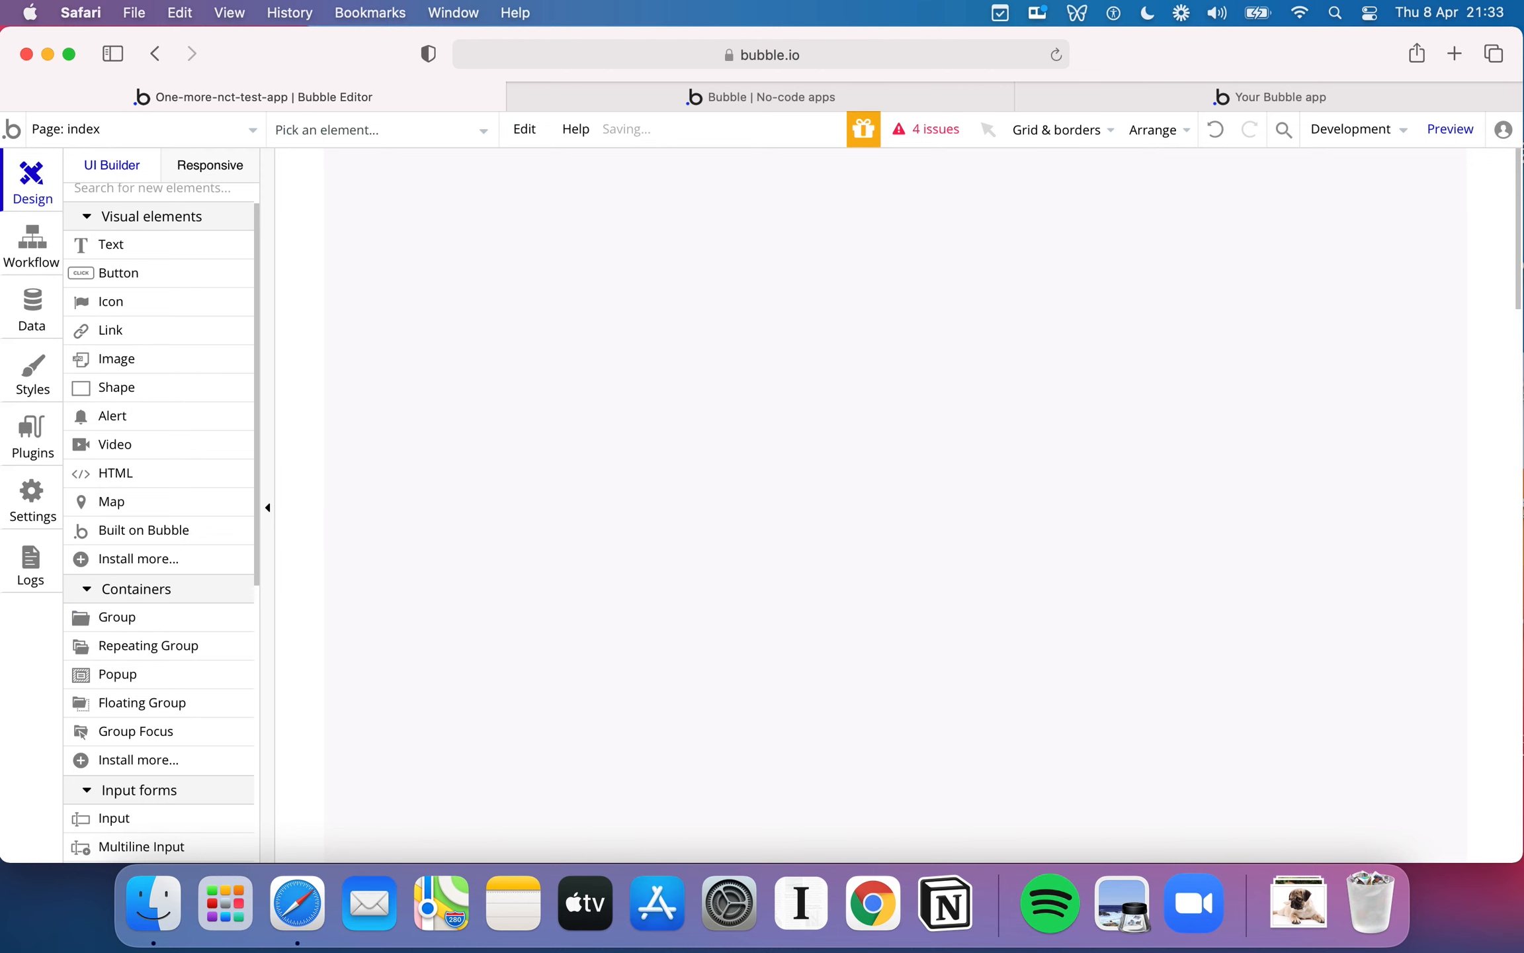
# - Move the empty group to about X 116, Y 96 and look through its appearance properties
pyautogui.moveTo(721, 422); pyautogui.dragTo(668, 329)
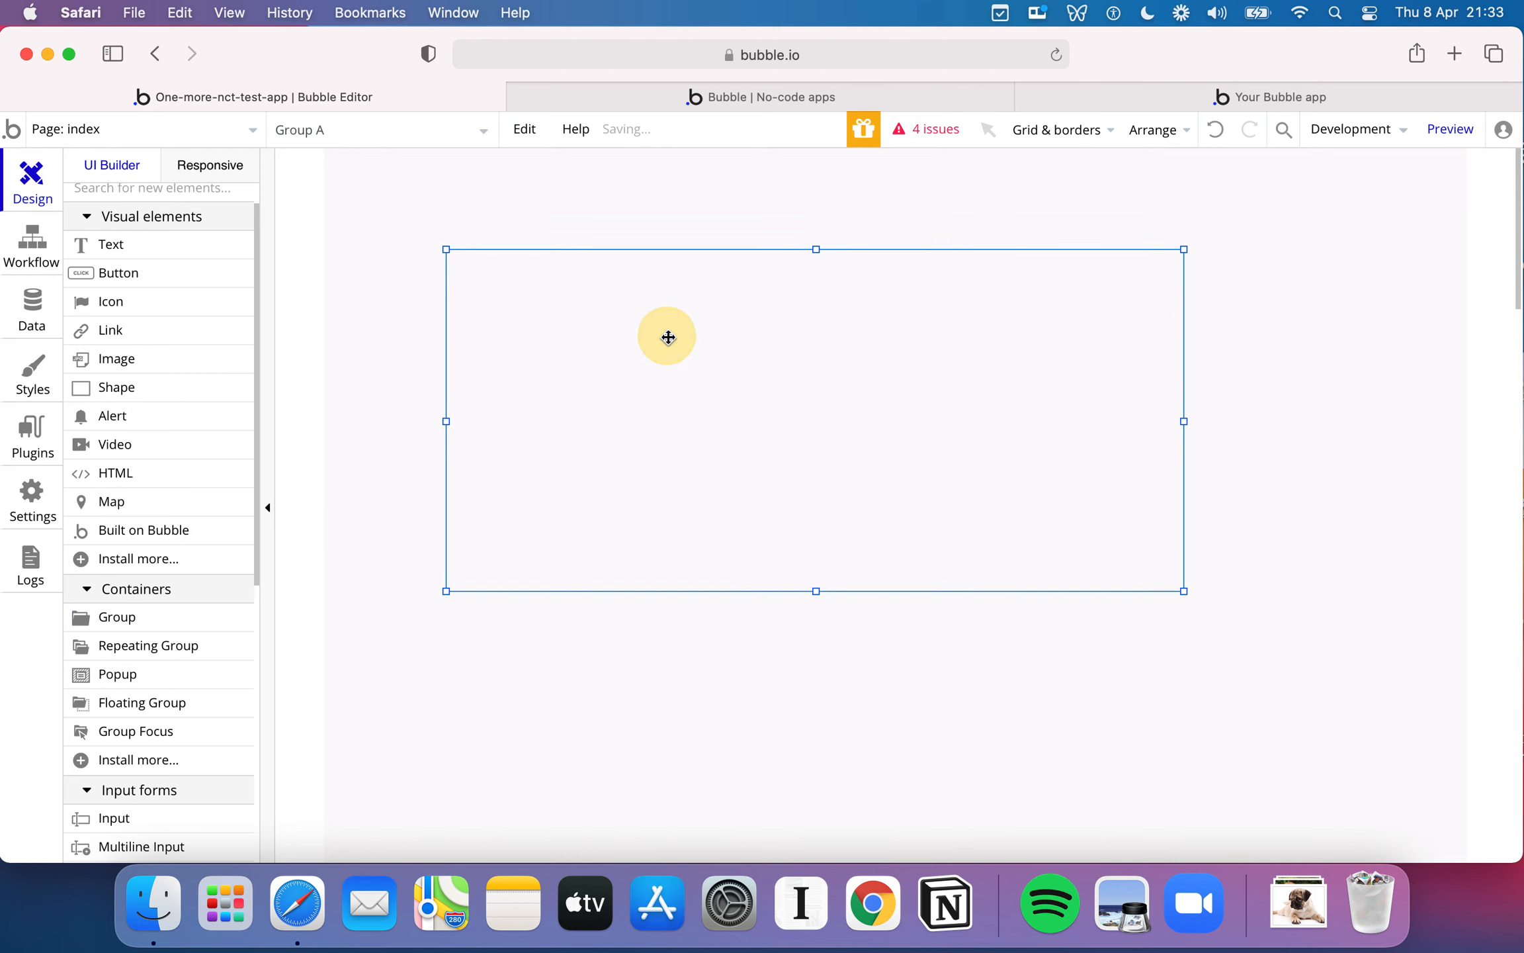
pyautogui.doubleClick(668, 330)
pyautogui.scroll(-1, 1046, 457)
pyautogui.scroll(3, 1046, 457)
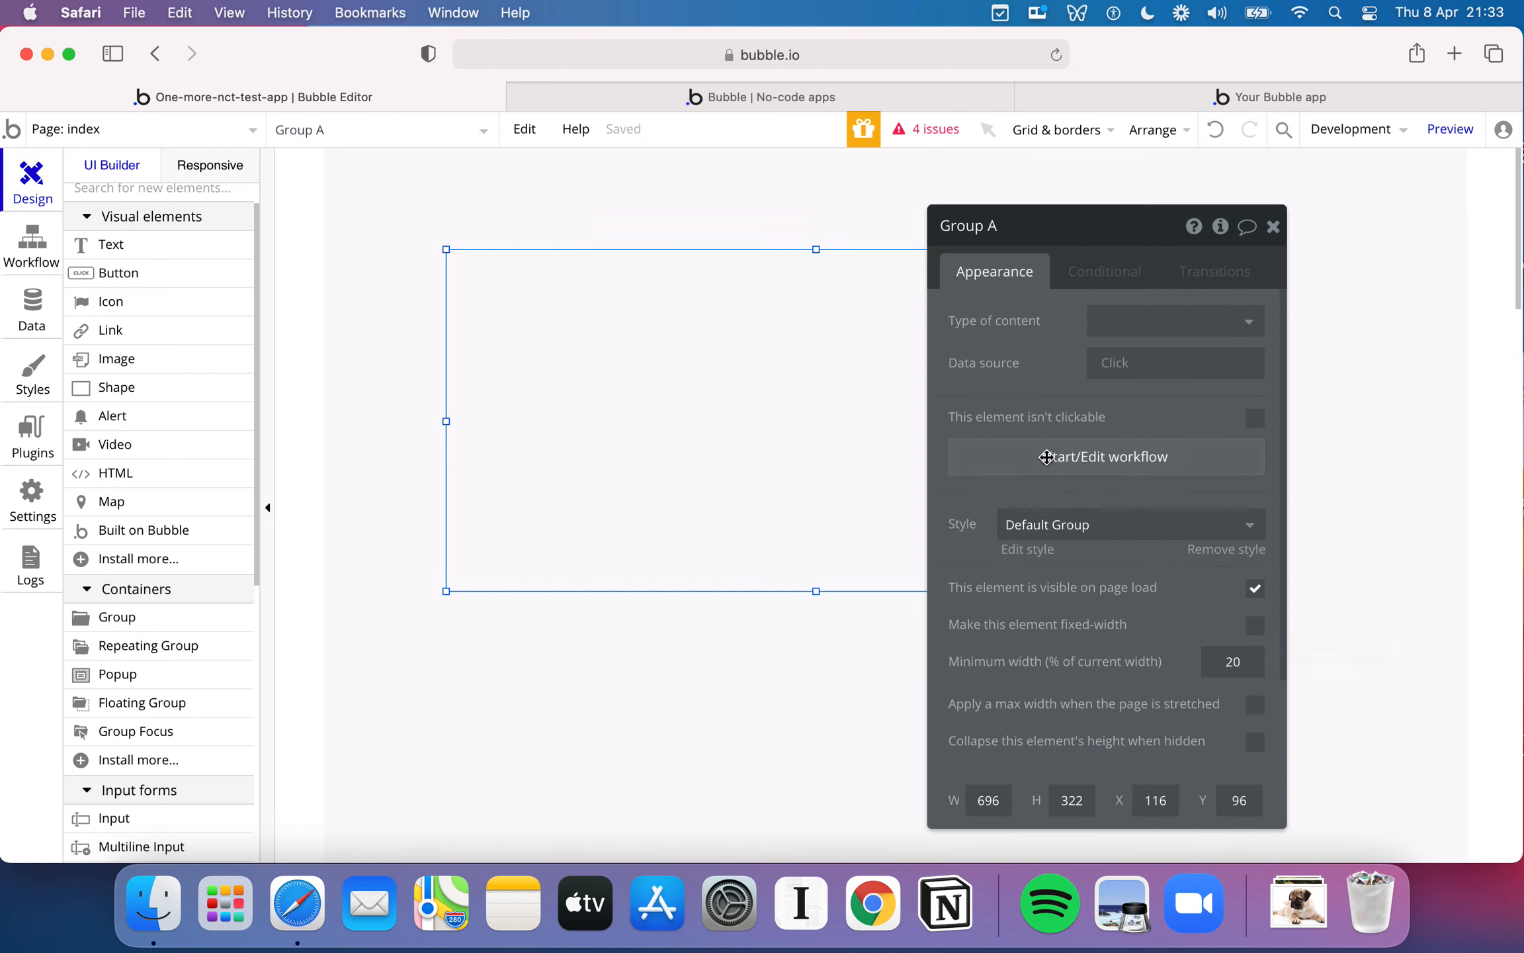
# - Set the empty group's type of content to Dogs
pyautogui.scroll(-2, 1095, 595)
pyautogui.scroll(2, 1095, 594)
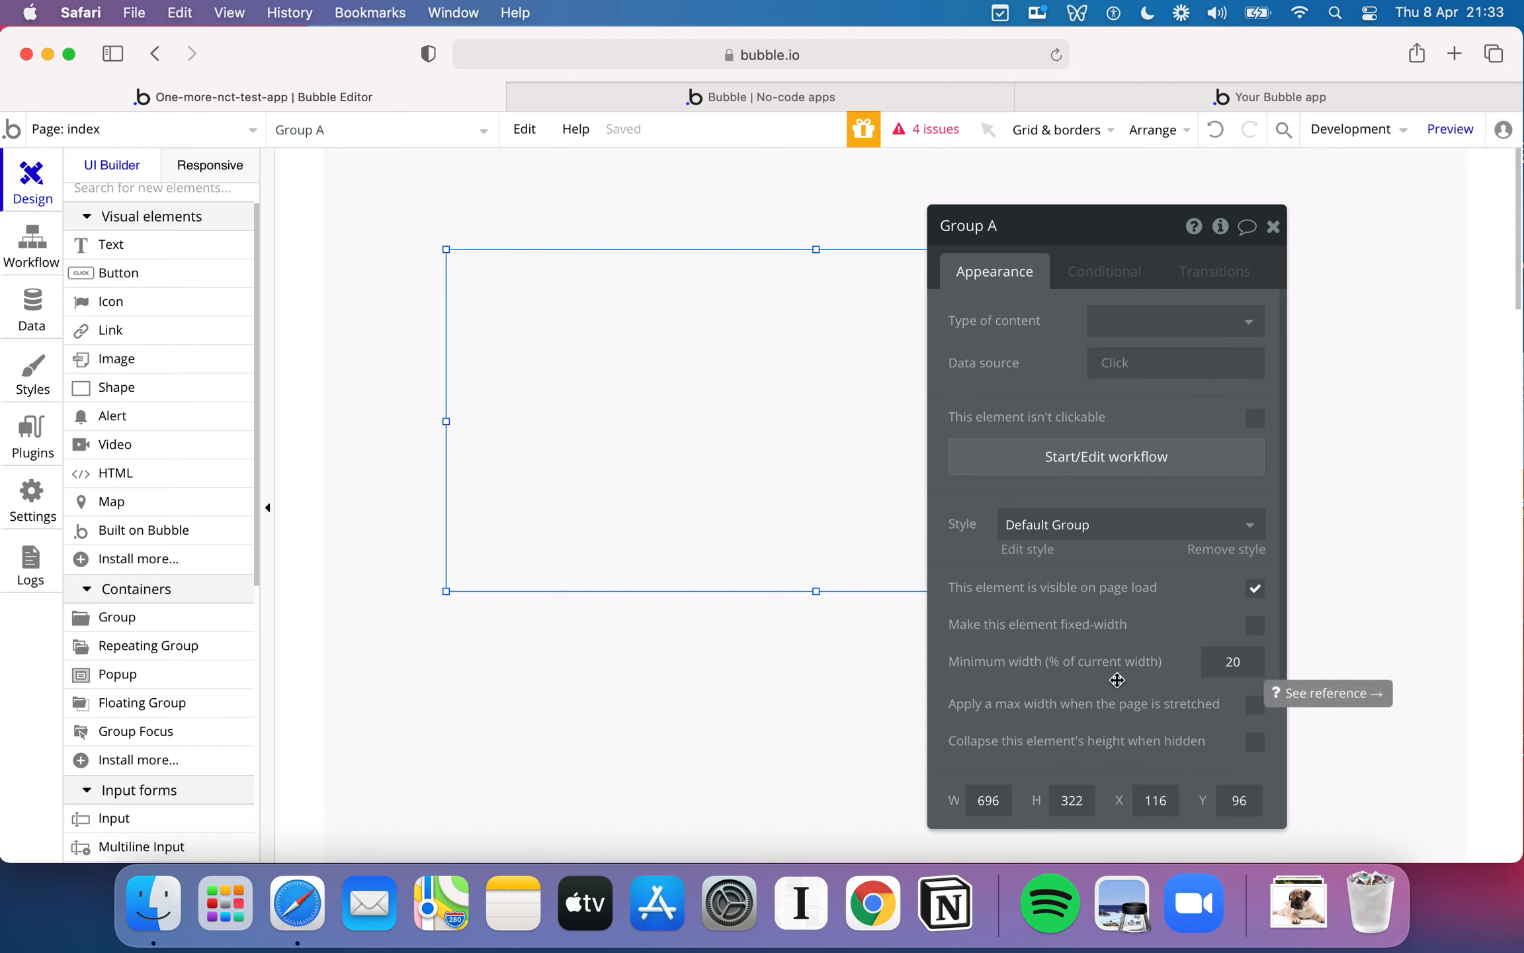
pyautogui.click(1137, 320)
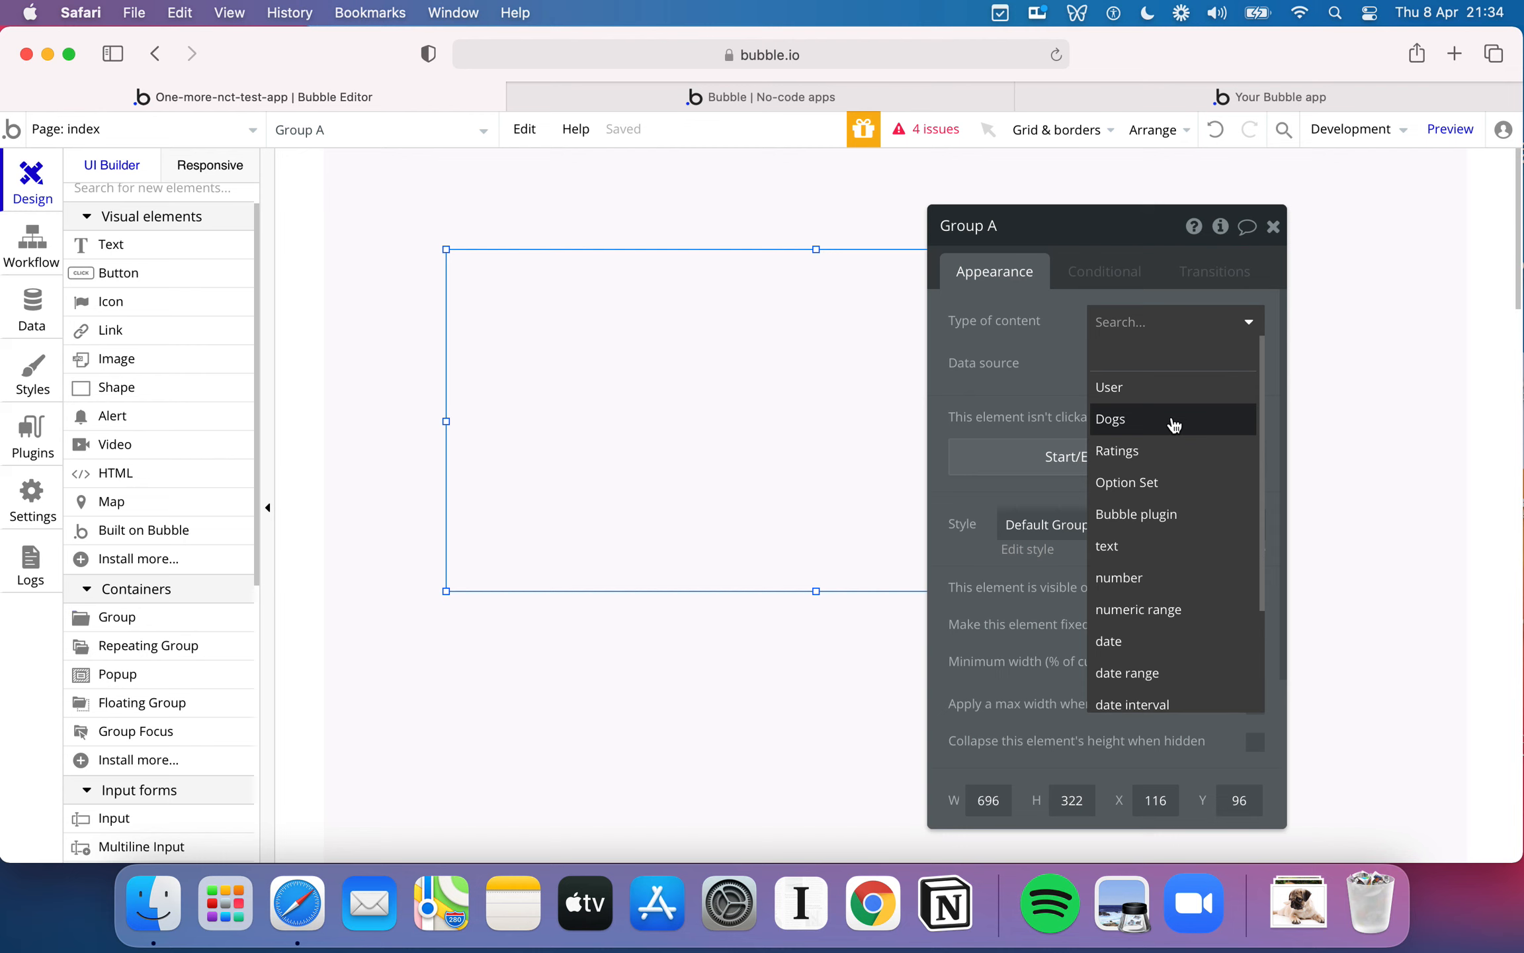
pyautogui.scroll(-3, 1191, 578)
pyautogui.scroll(3, 1184, 483)
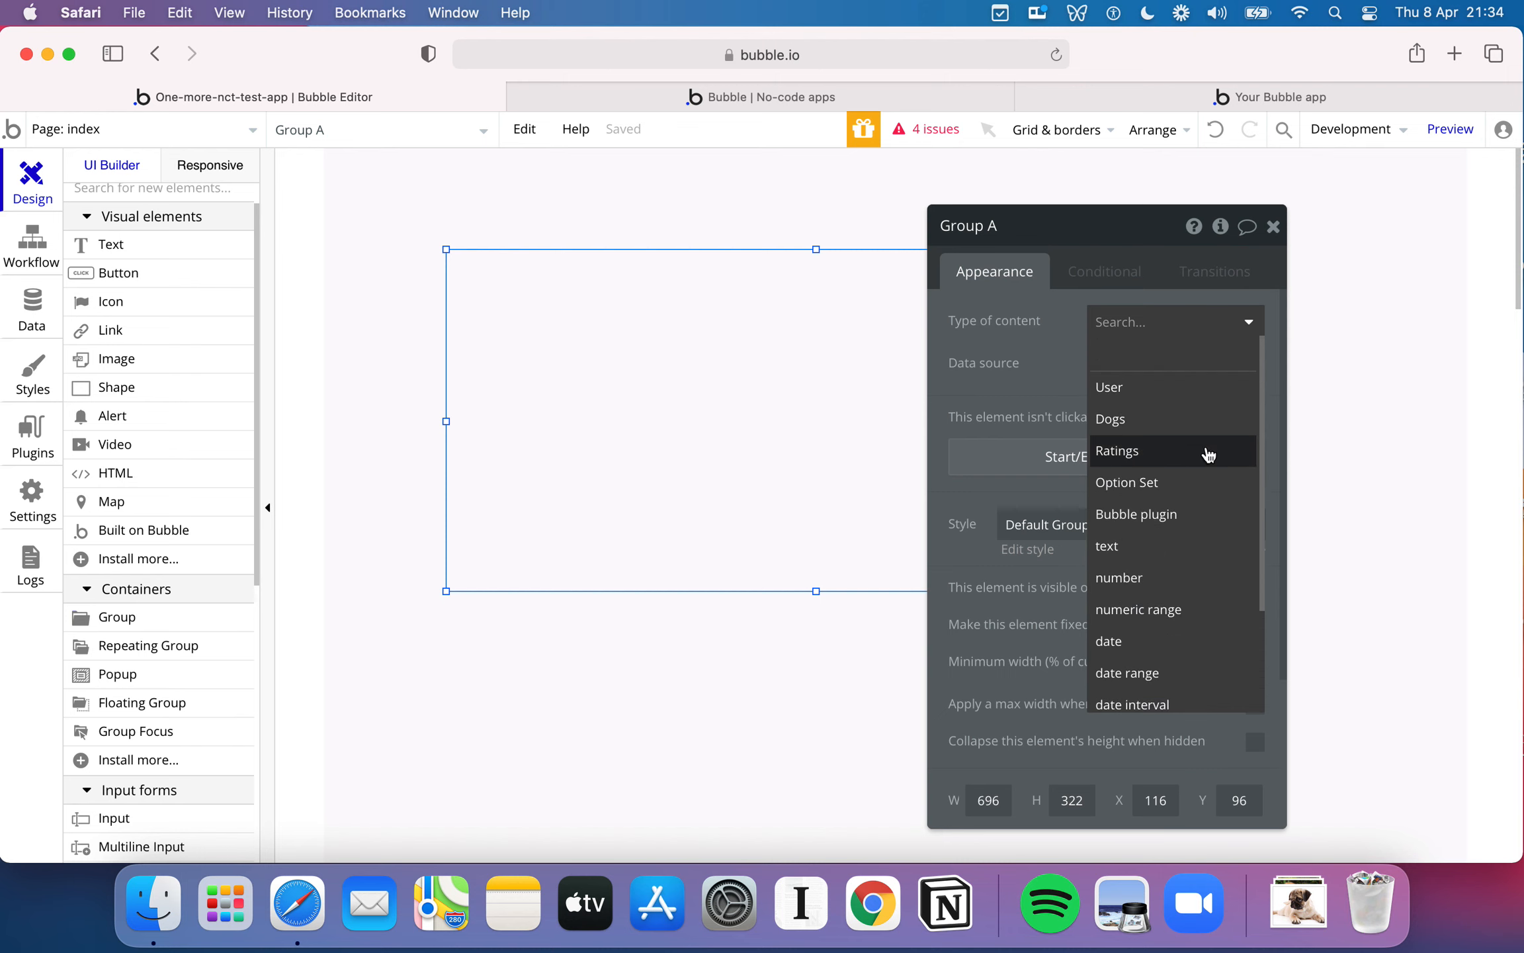
pyautogui.click(1165, 418)
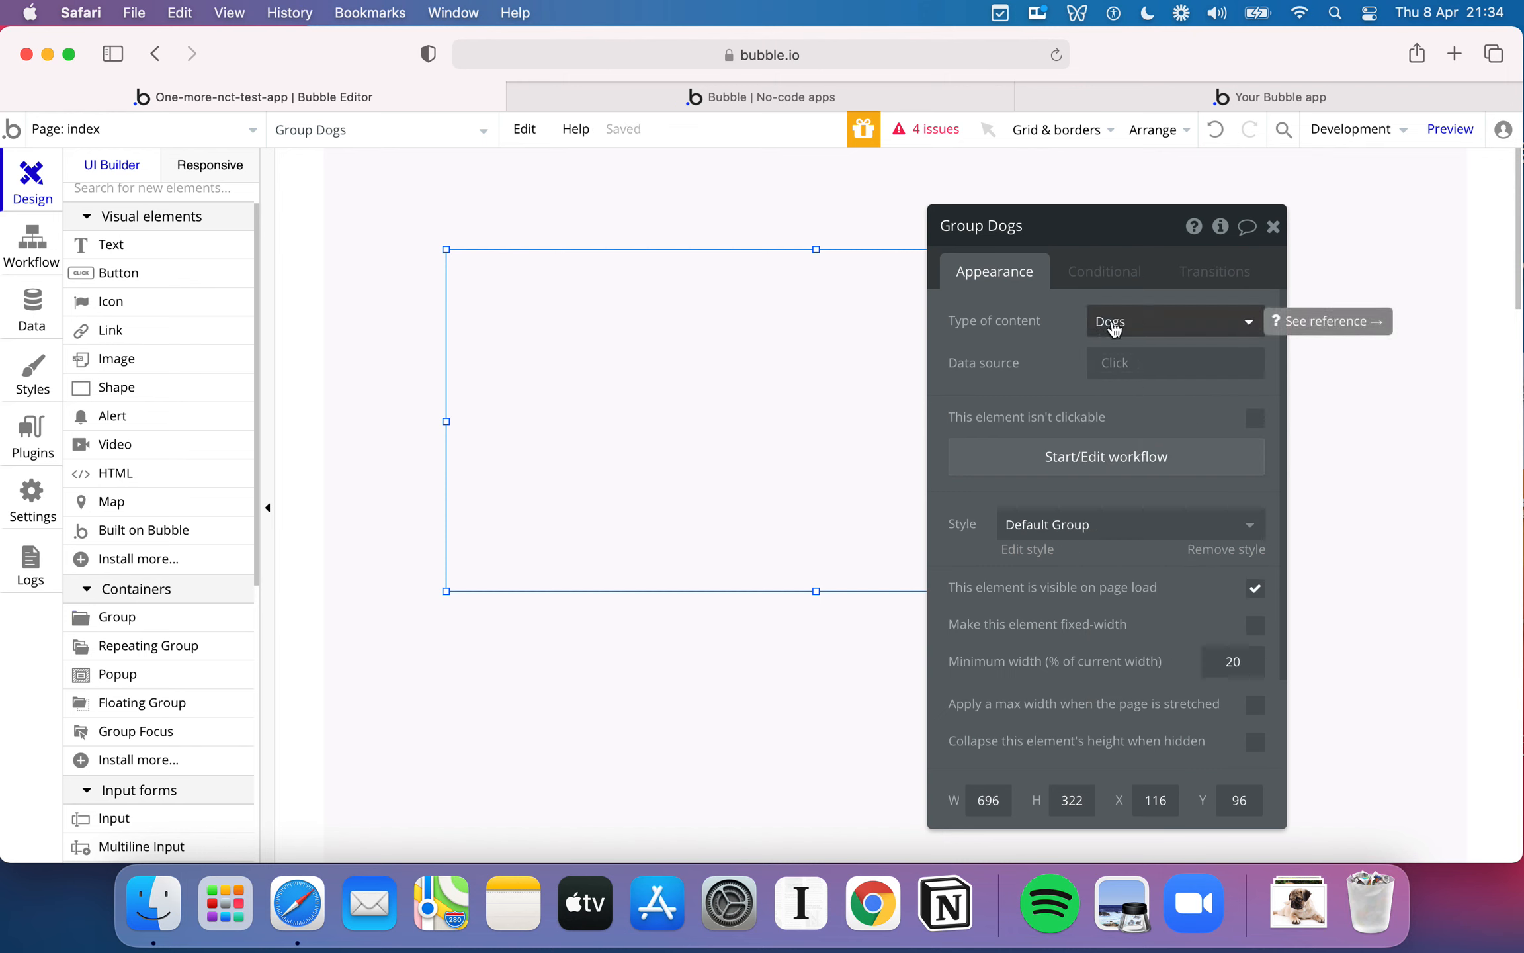
# - Check the group's data source options without choosing one, and delete the group from the page
pyautogui.click(1133, 370)
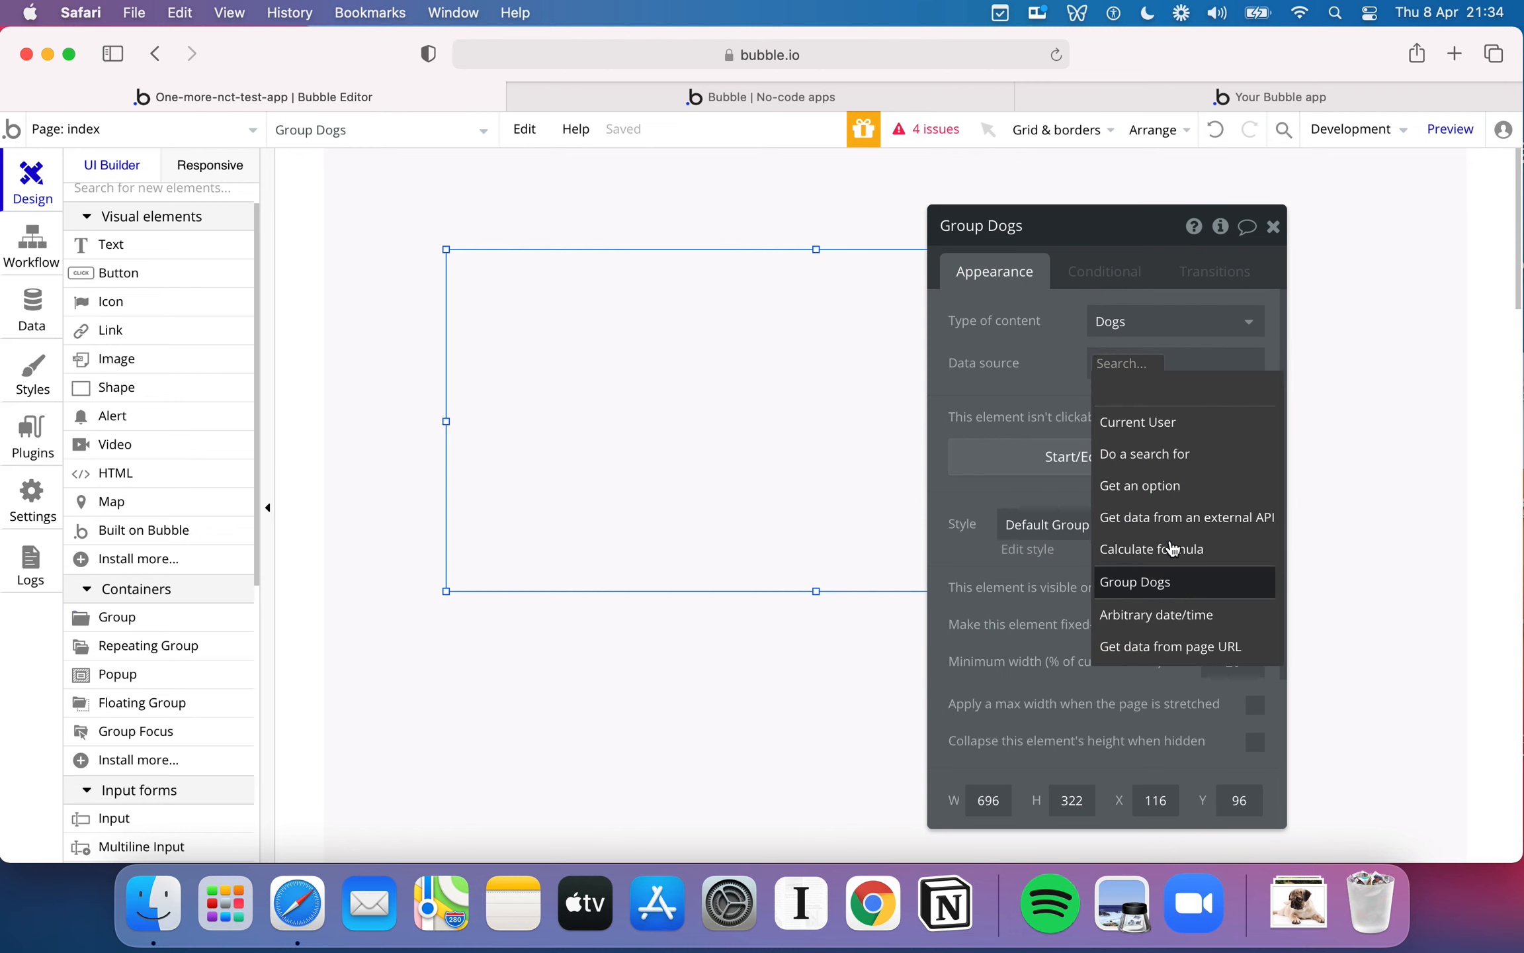
pyautogui.click(1041, 350)
pyautogui.click(1273, 228)
pyautogui.doubleClick(861, 393)
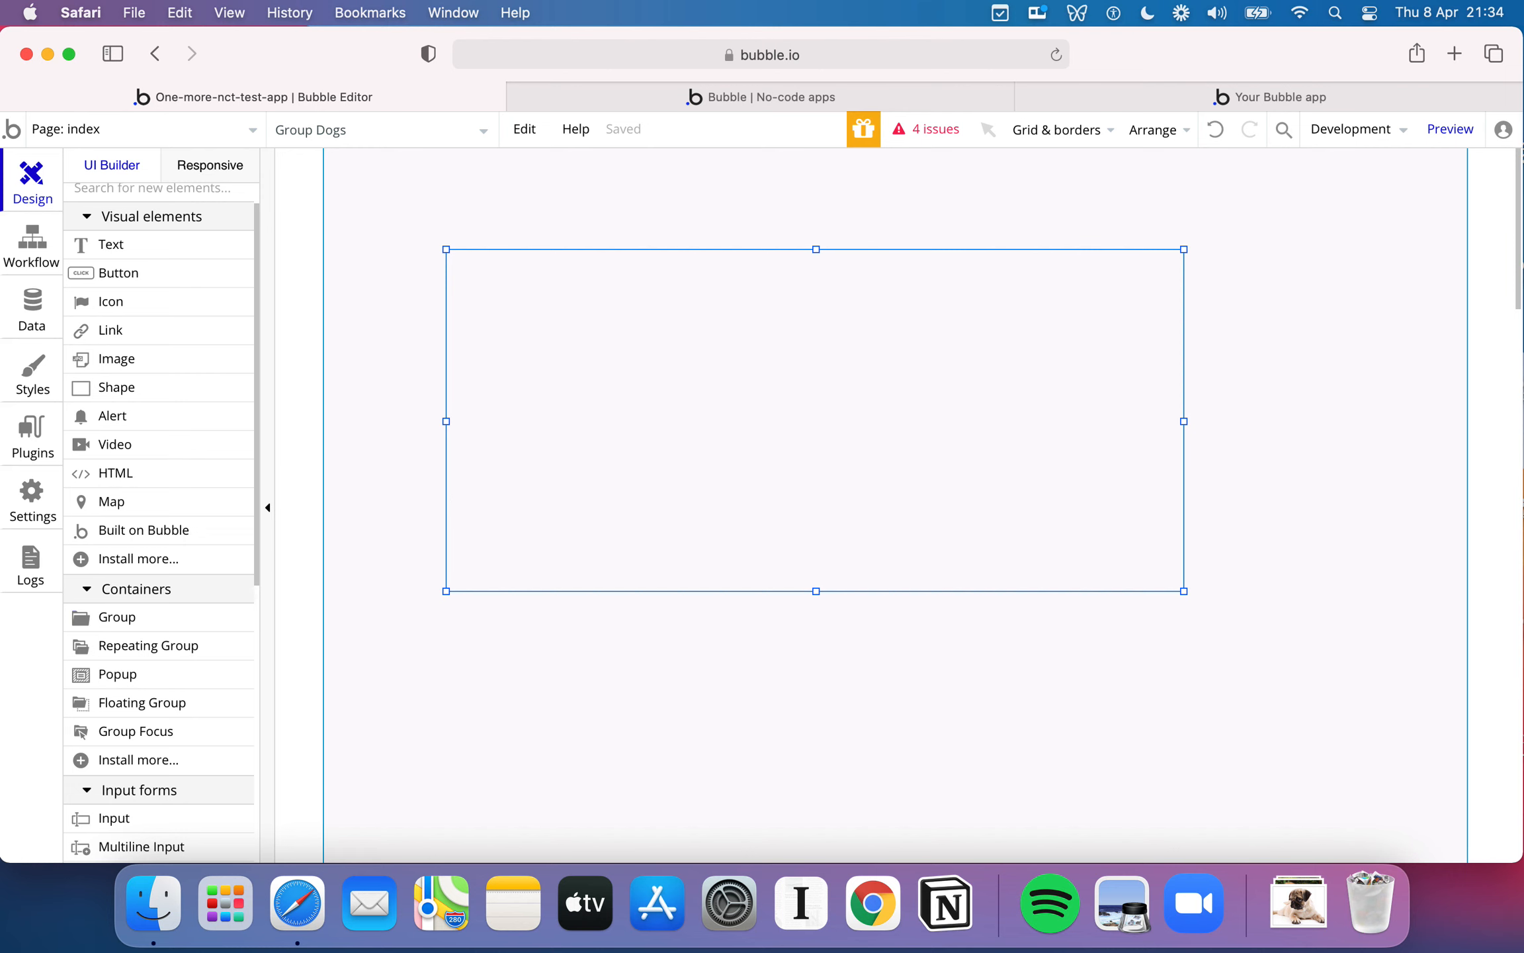
pyautogui.press('Escape')
# - Draw a Repeating Group about 601 × 374 px in the upper part of the page and move it to about X 159, Y 99
pyautogui.scroll(-5, 187, 576)
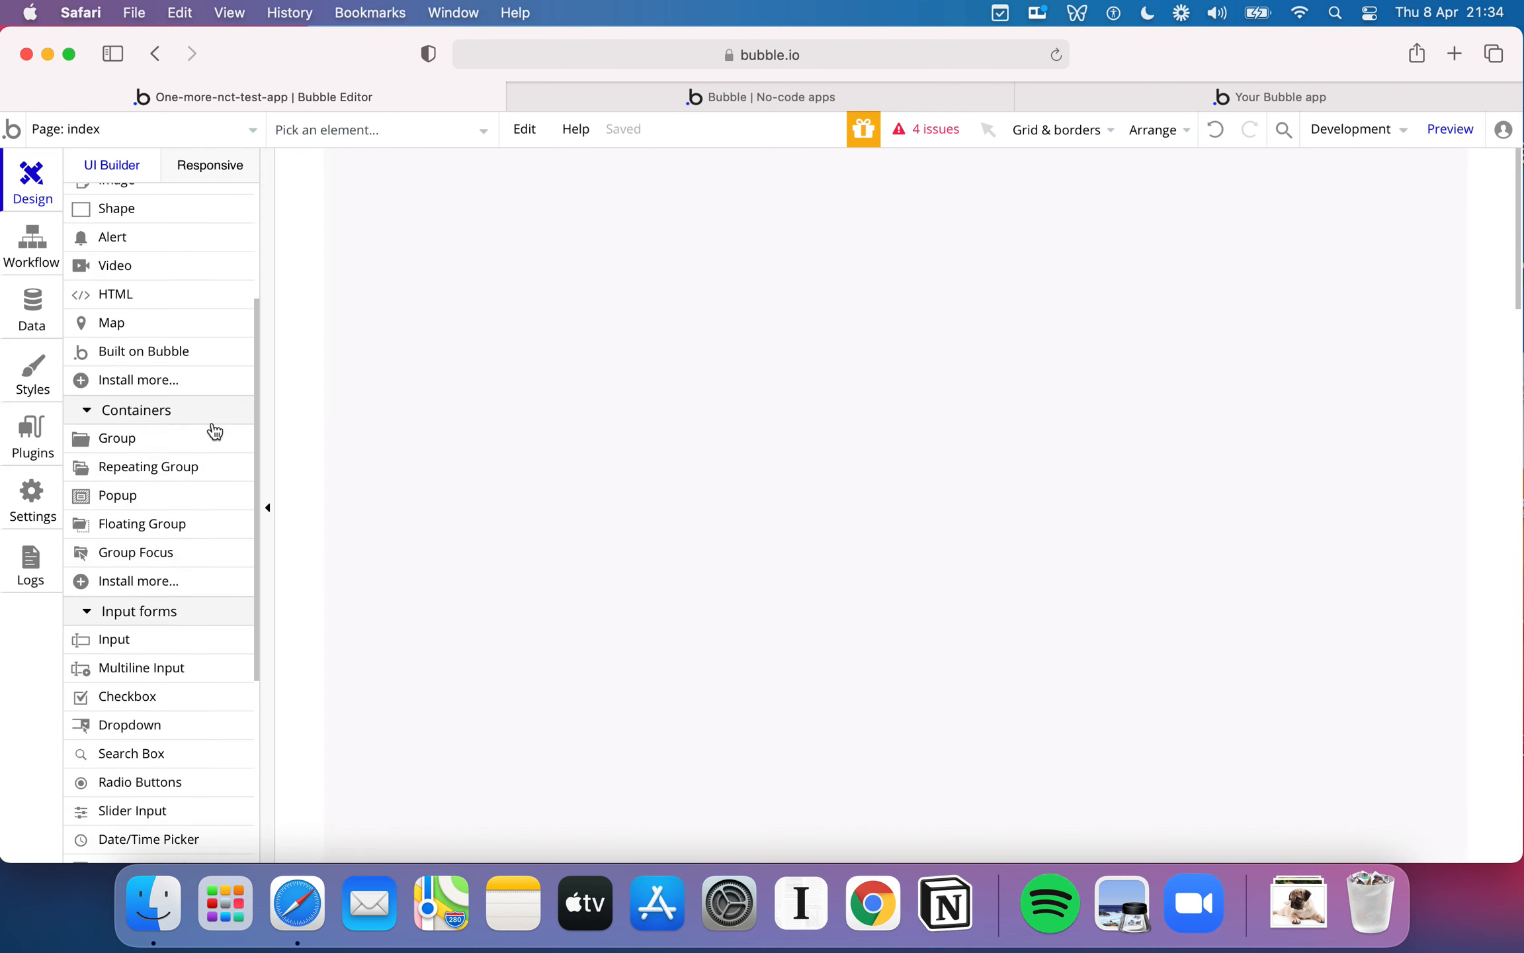
pyautogui.moveTo(200, 468)
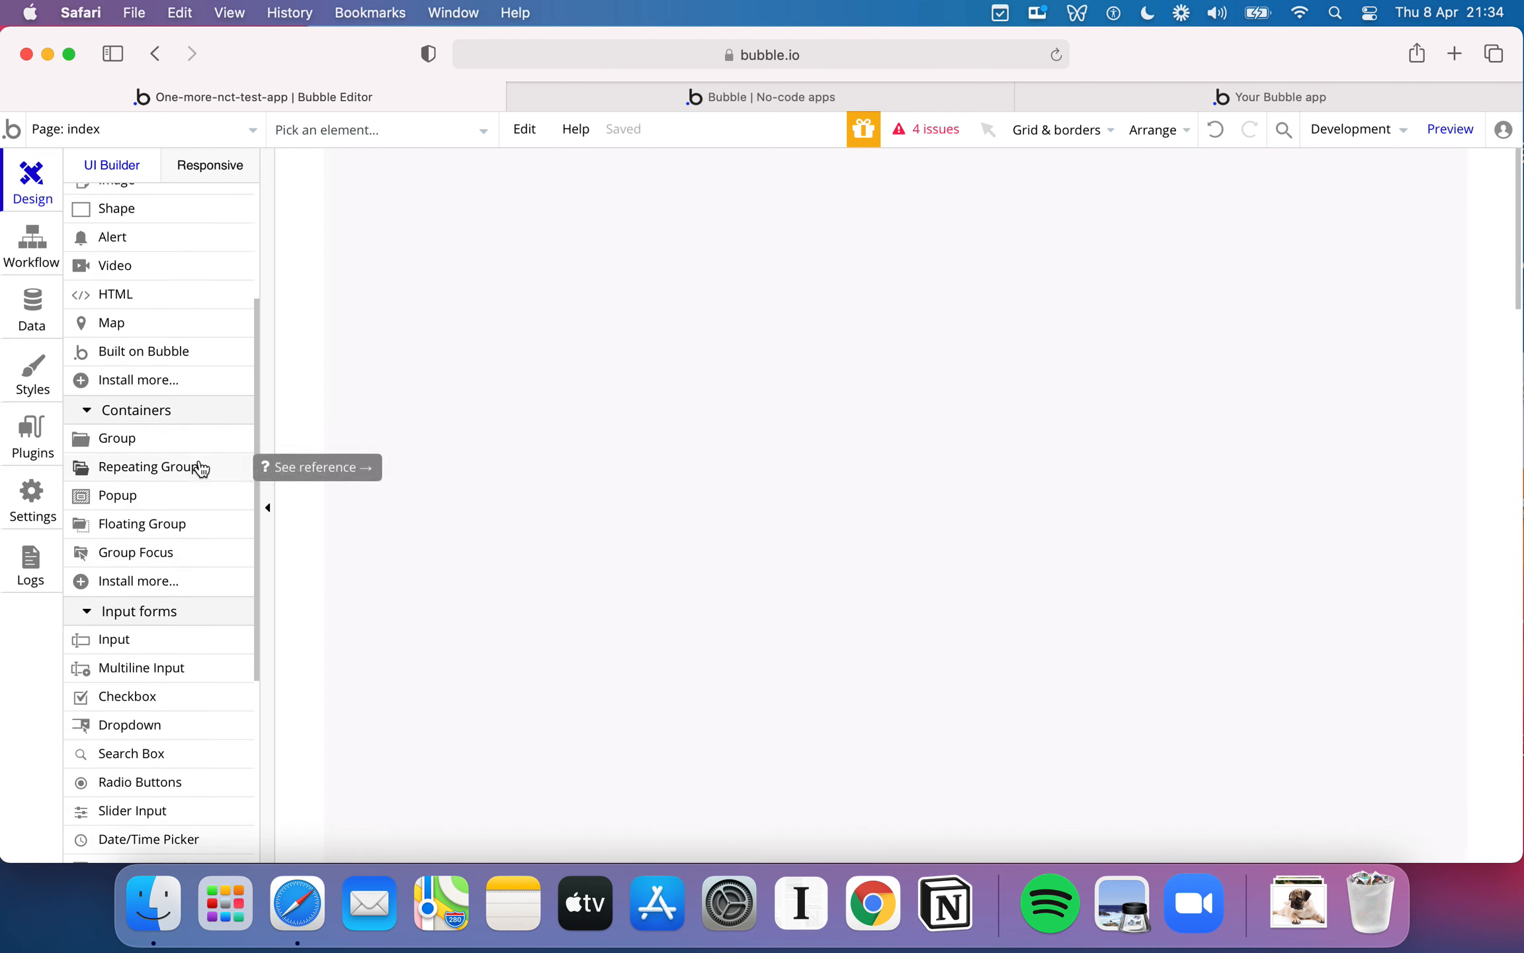
pyautogui.click(200, 467)
pyautogui.moveTo(558, 259); pyautogui.dragTo(1194, 655)
pyautogui.moveTo(772, 318); pyautogui.dragTo(704, 324)
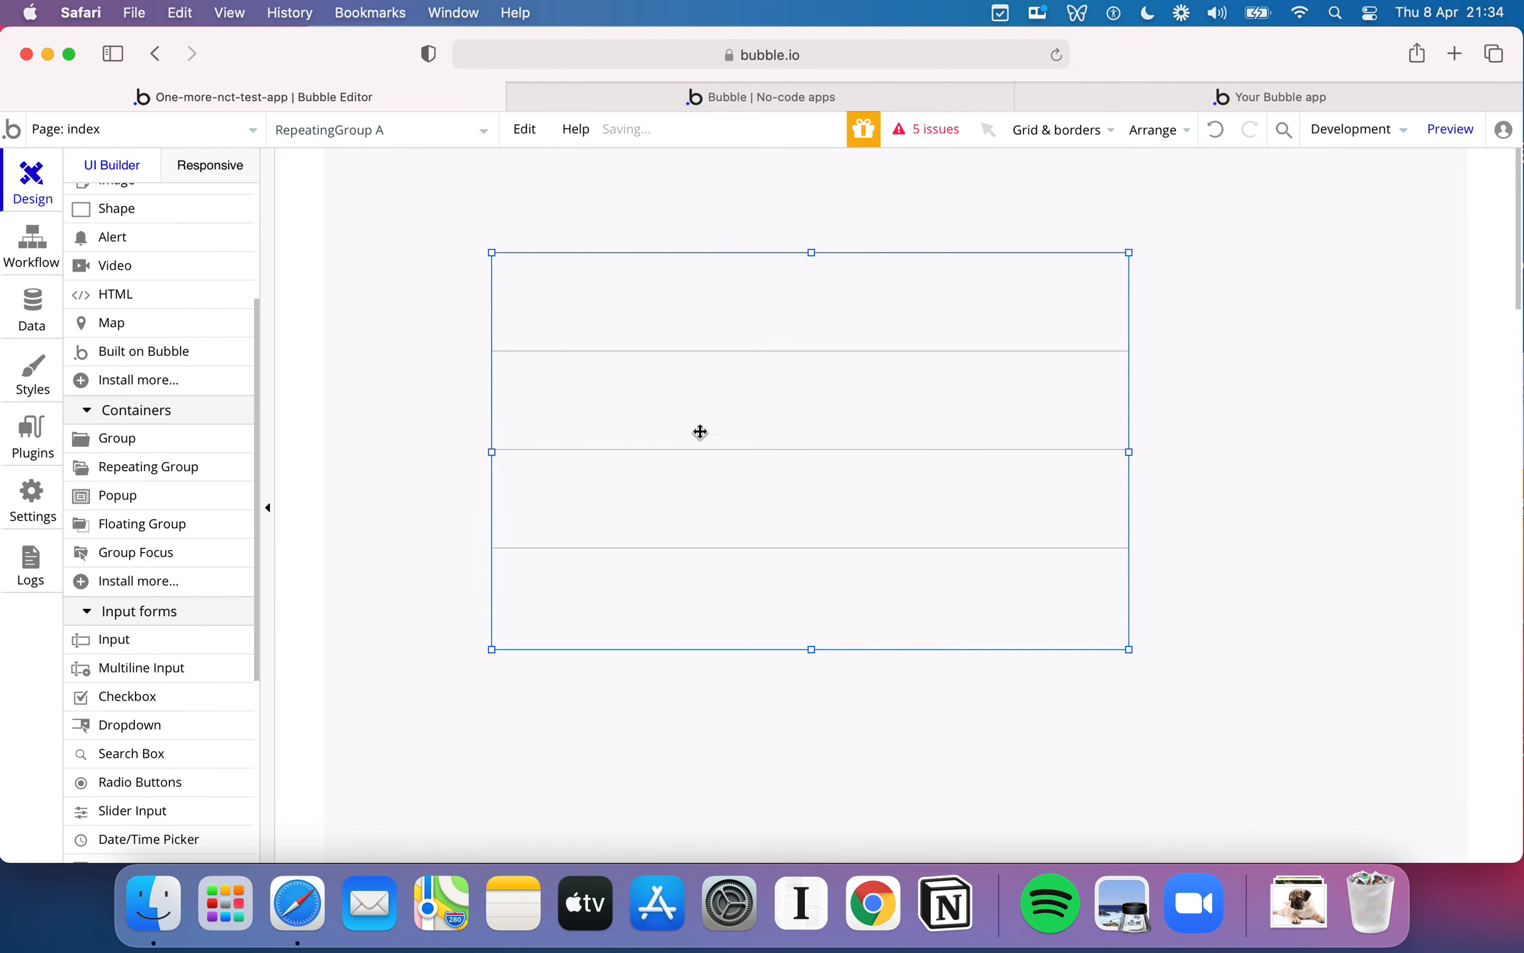
# - Review the repeating group's appearance properties and set its type of content to Dogs
pyautogui.doubleClick(806, 450)
pyautogui.scroll(-3, 1146, 537)
pyautogui.scroll(3, 1147, 538)
pyautogui.scroll(-2, 1148, 538)
pyautogui.scroll(2, 1148, 537)
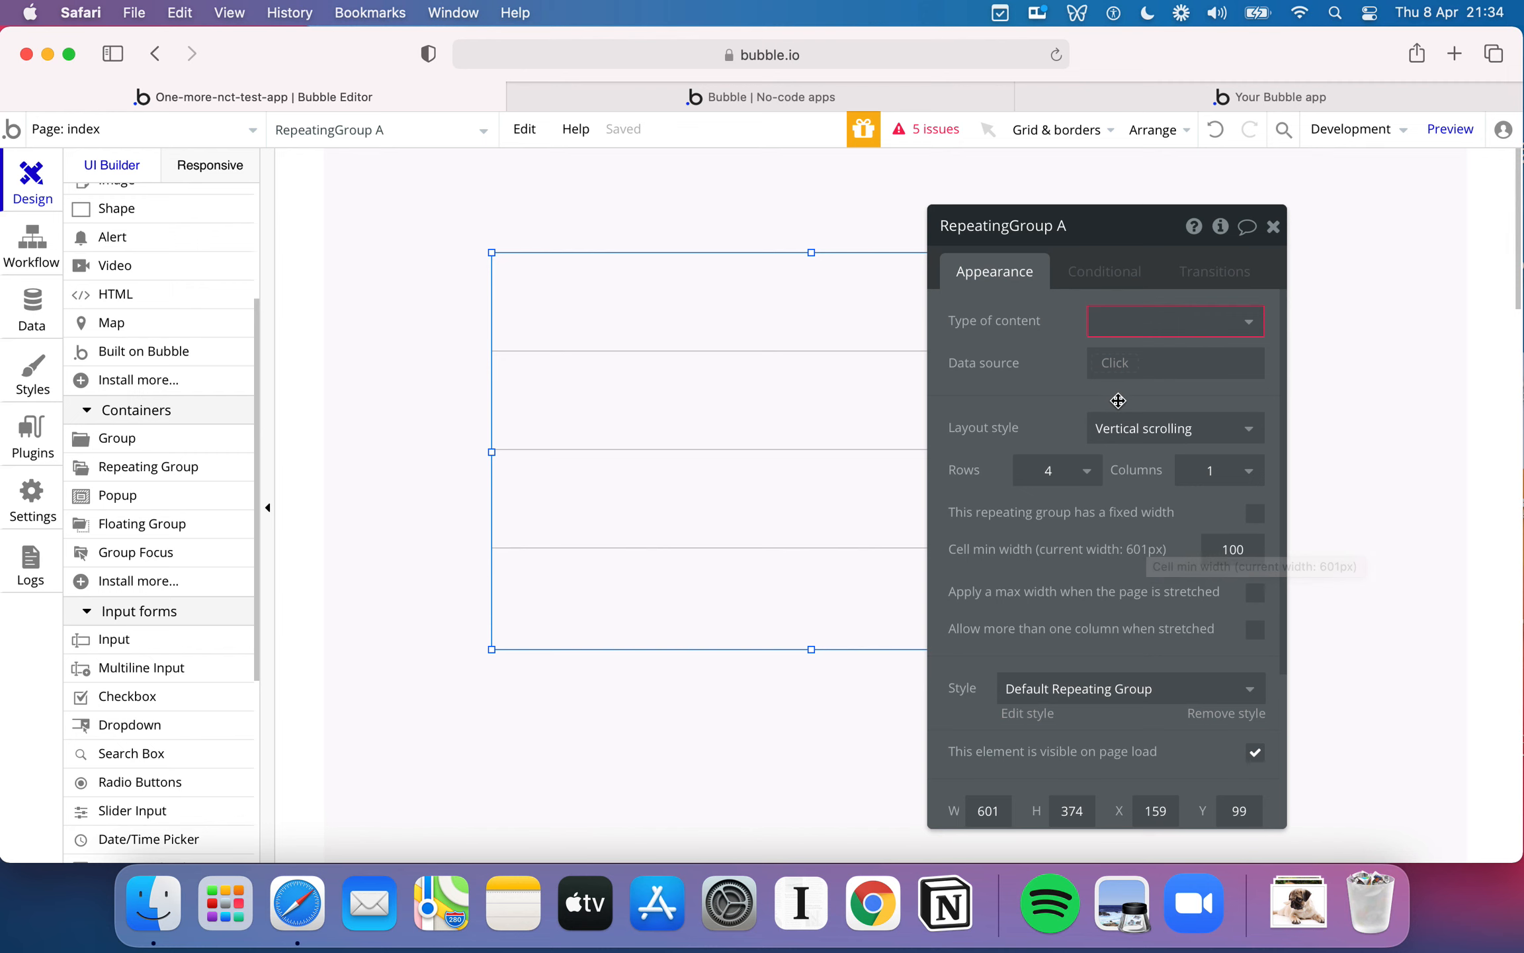
pyautogui.click(1209, 324)
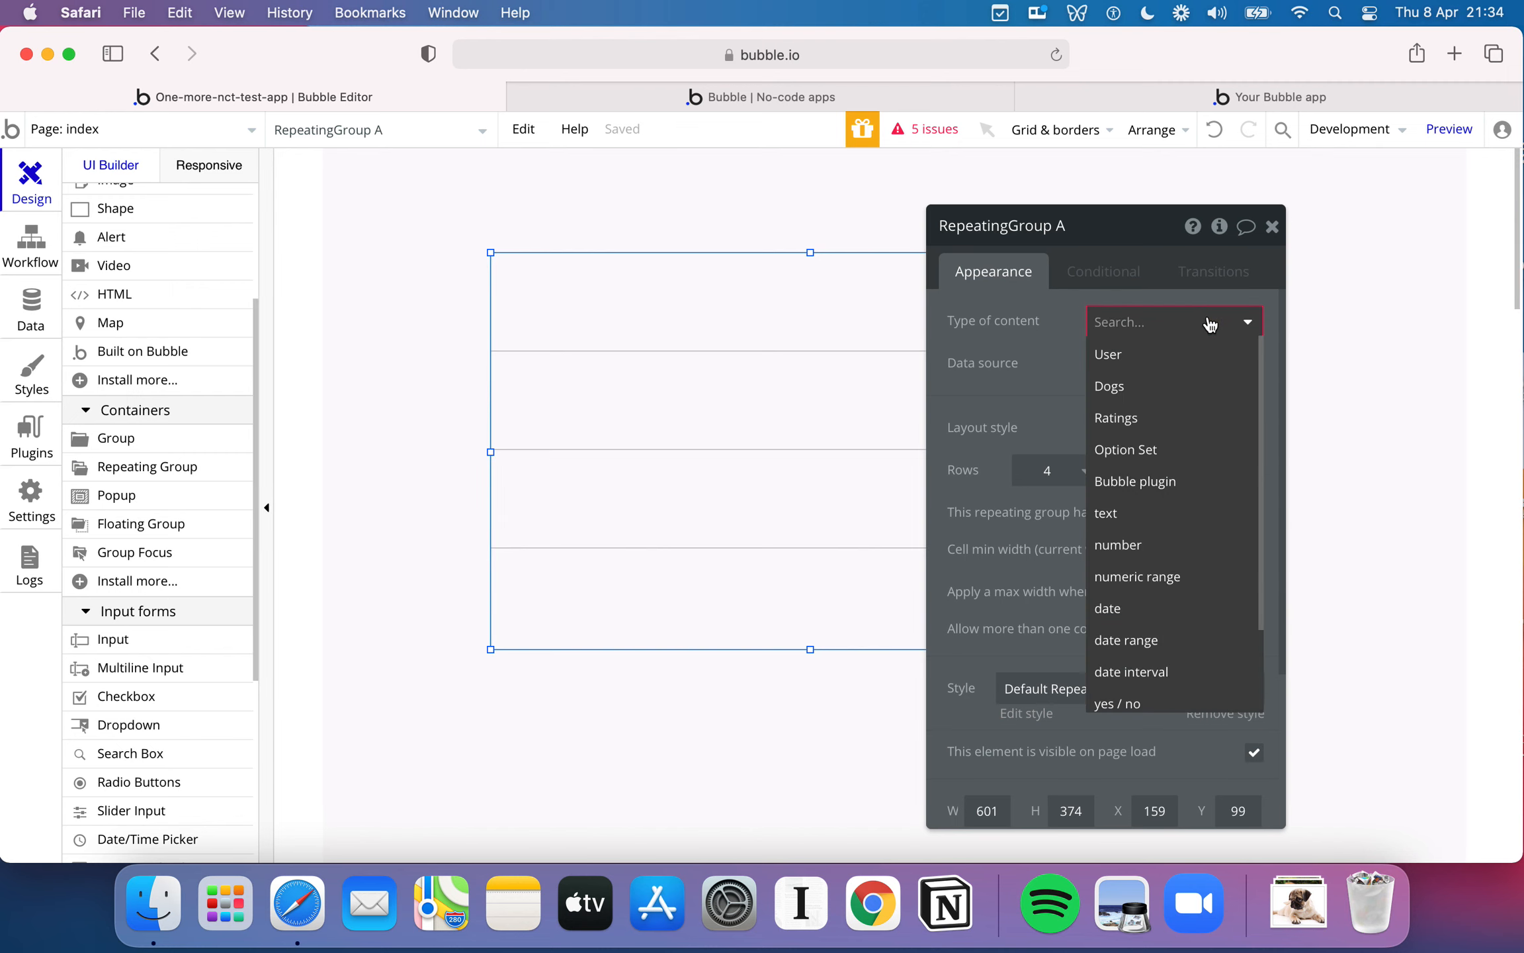
pyautogui.scroll(-1, 1208, 439)
pyautogui.scroll(-2, 1208, 441)
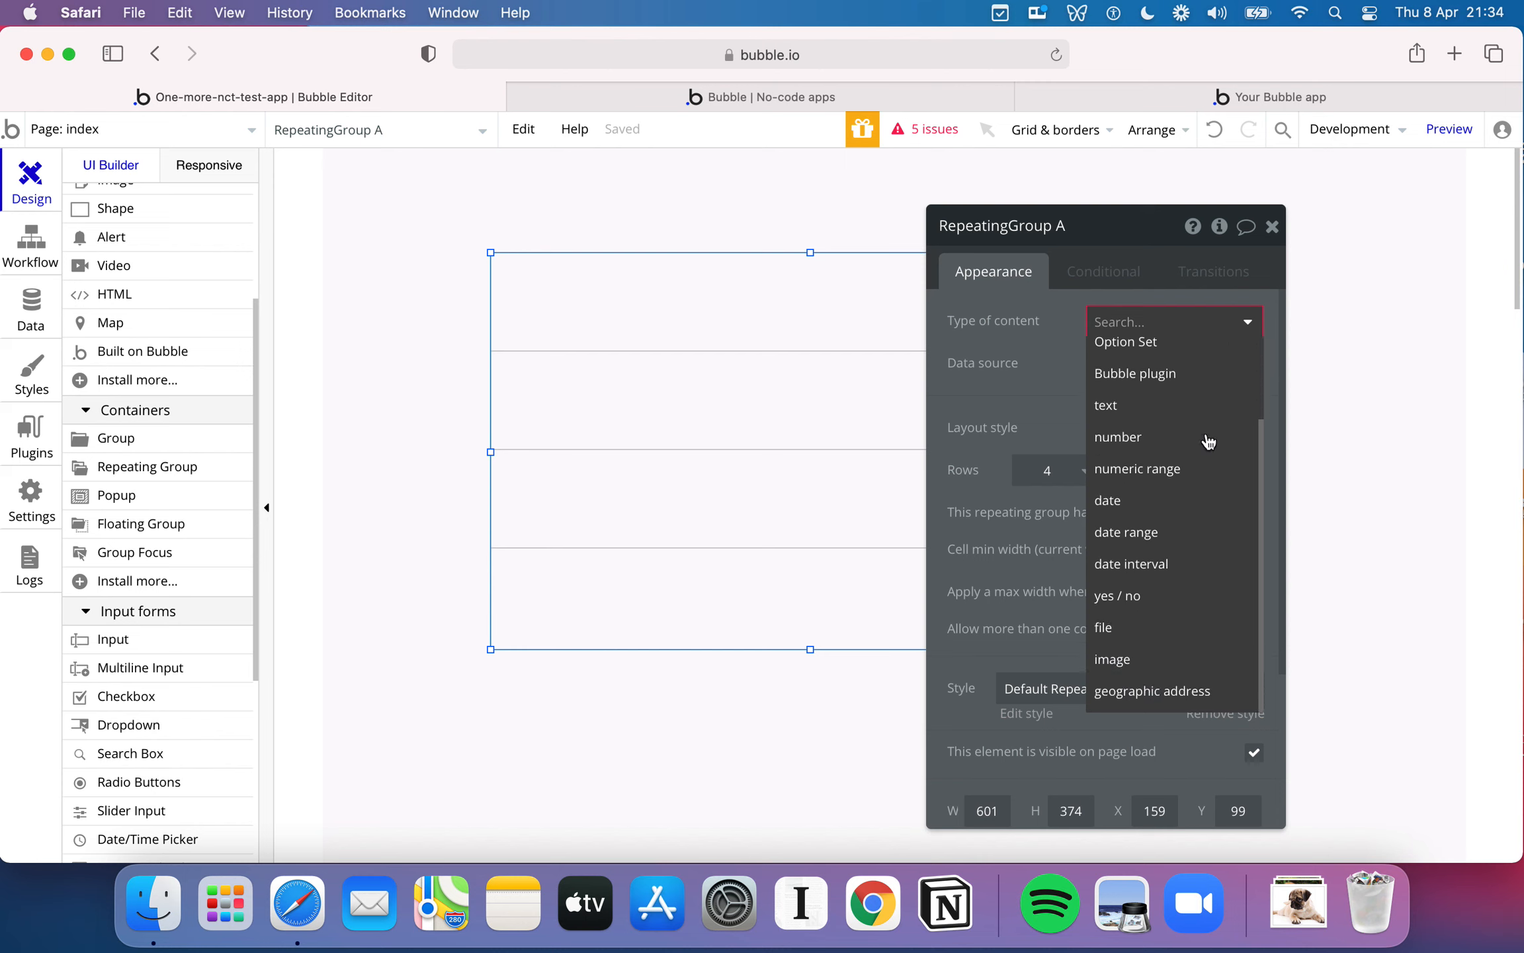
pyautogui.scroll(3, 1208, 442)
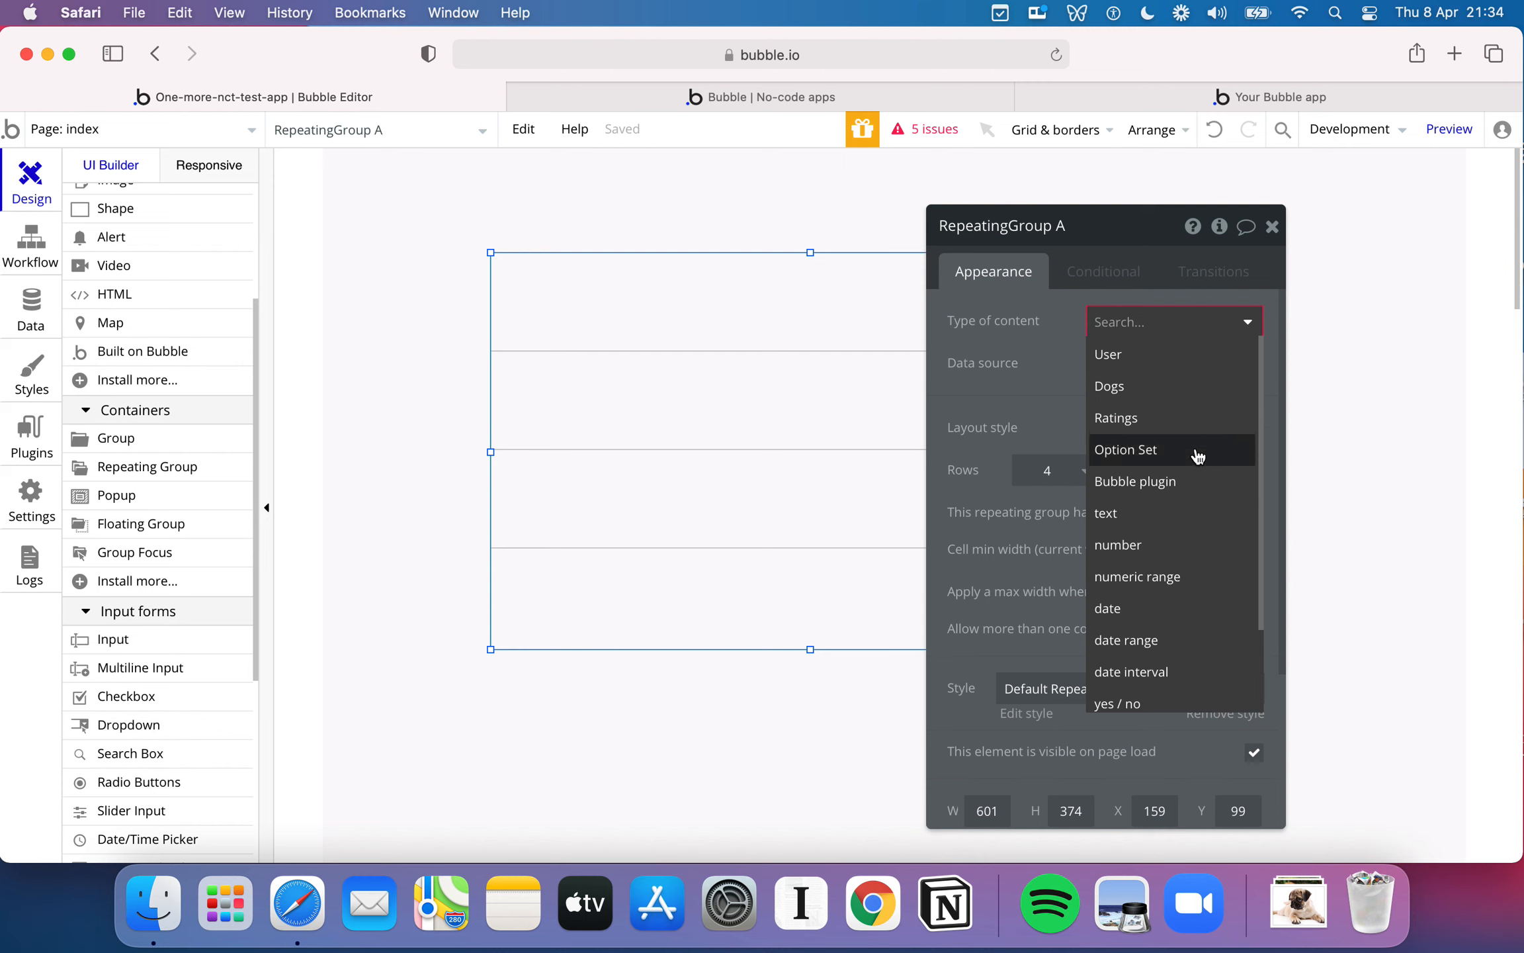
pyautogui.scroll(-3, 1190, 496)
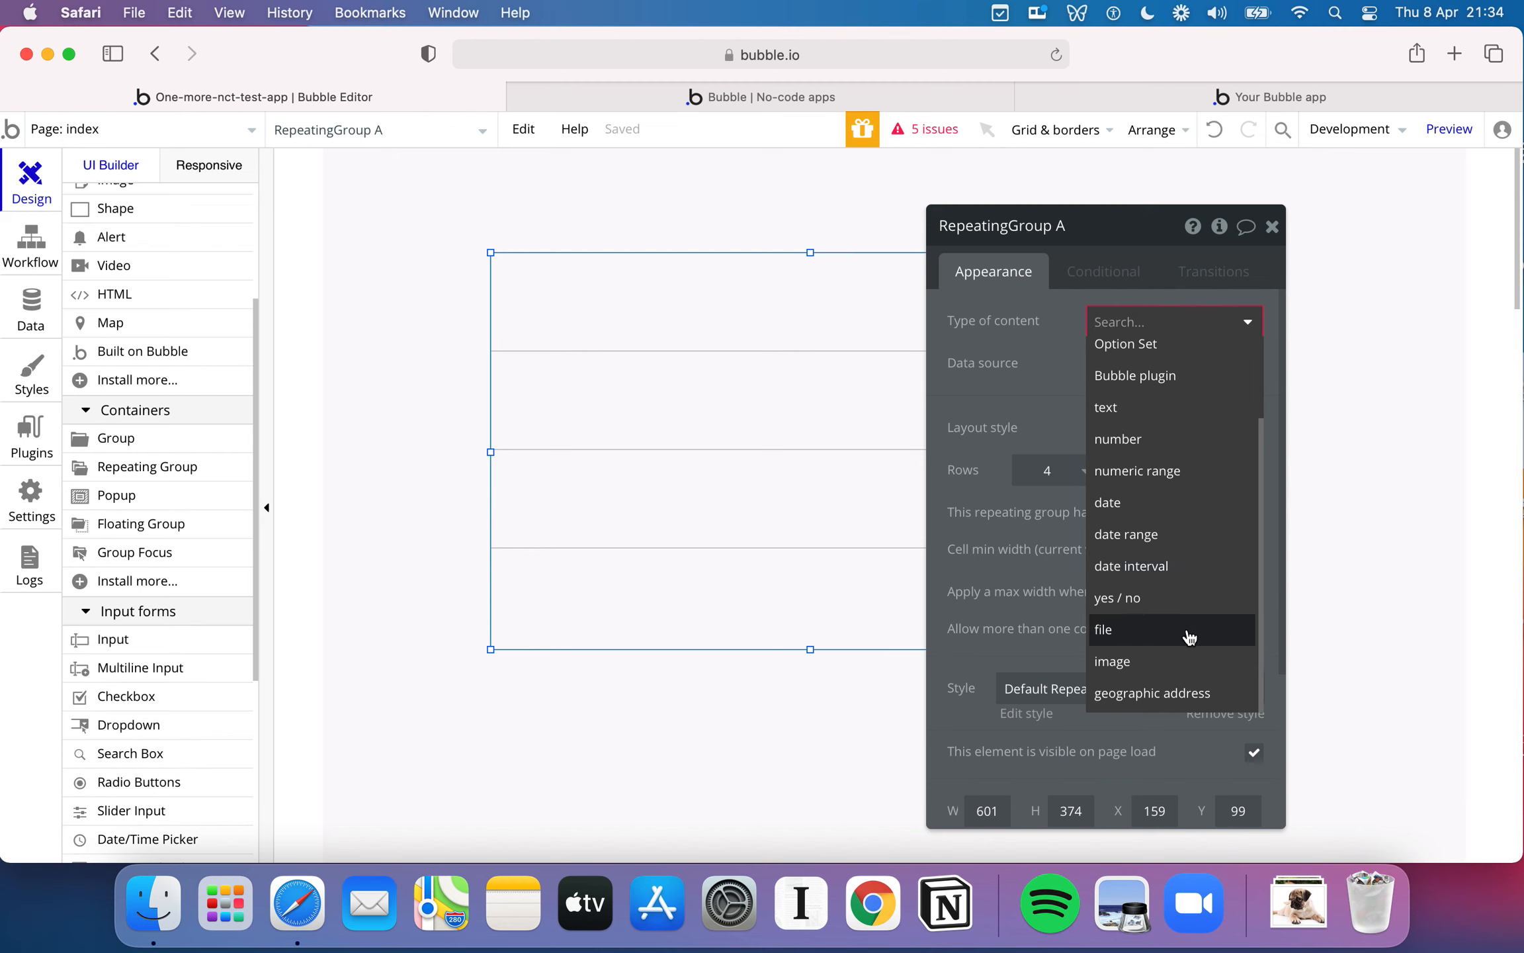
pyautogui.scroll(3, 1189, 635)
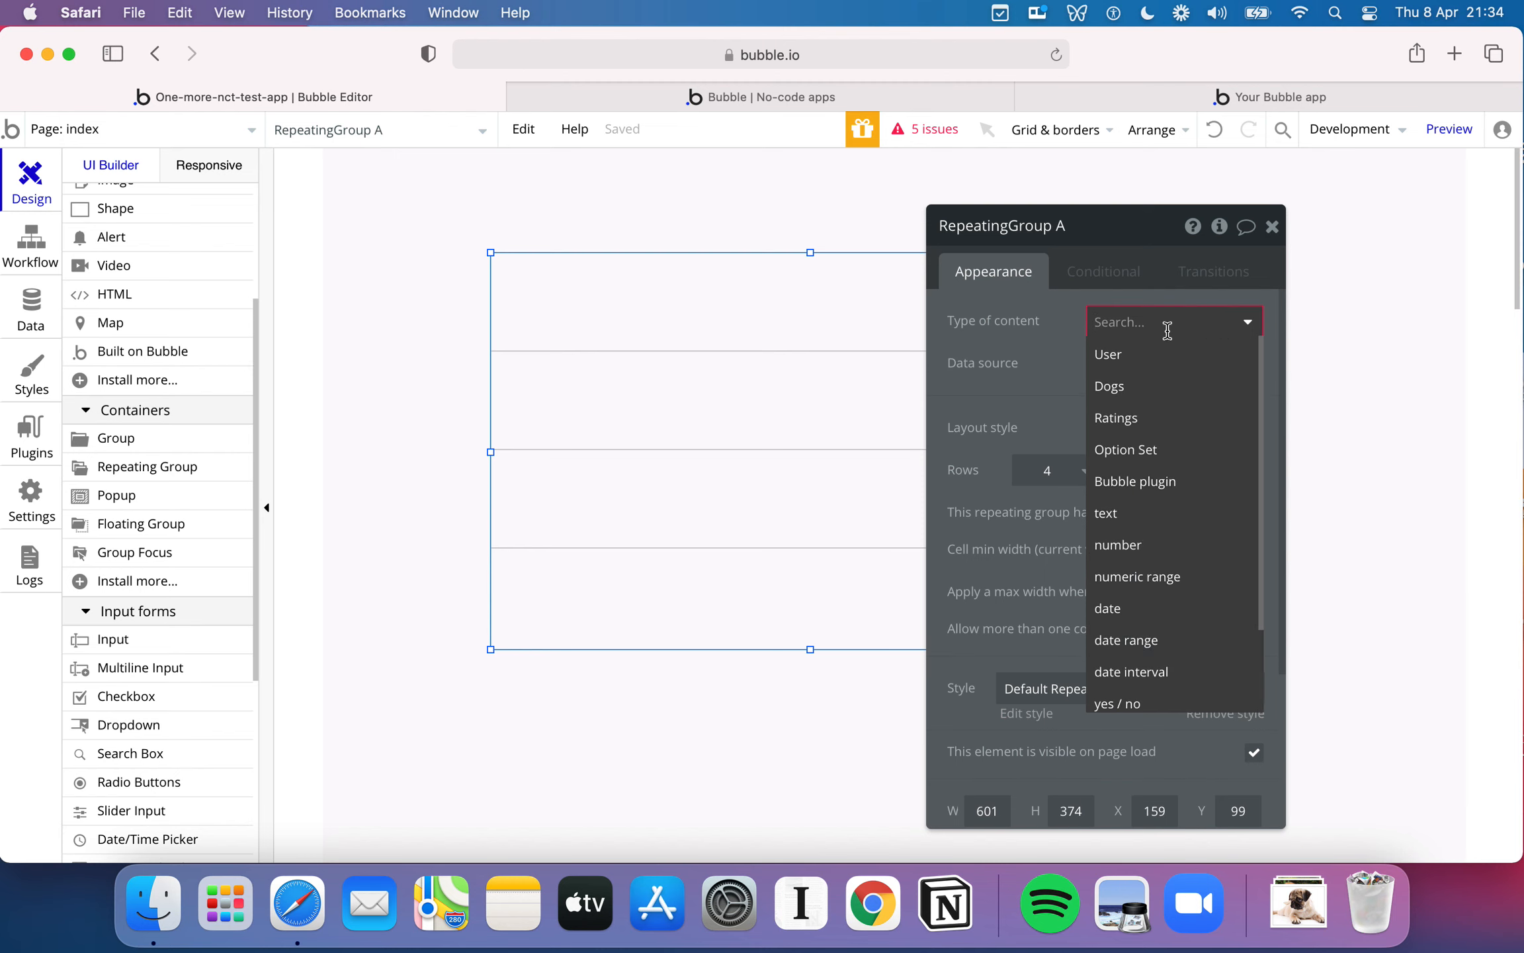
pyautogui.click(1146, 387)
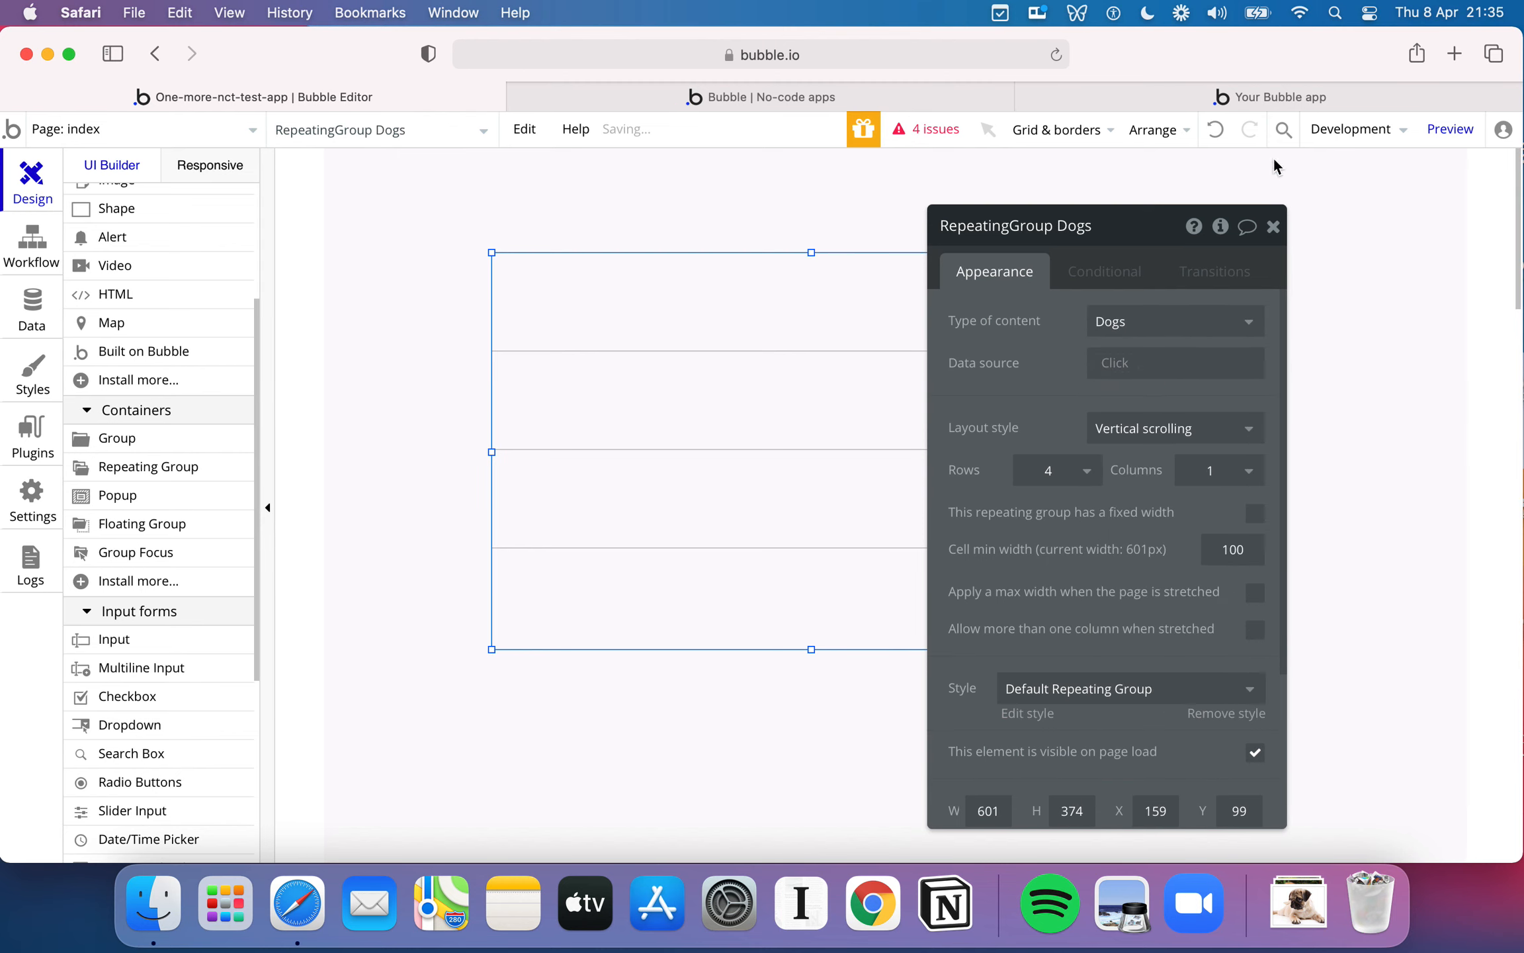
# - View the dog list in the finished Rate my Doggy app, and return to the editor to review the repeating group's properties
pyautogui.click(1312, 99)
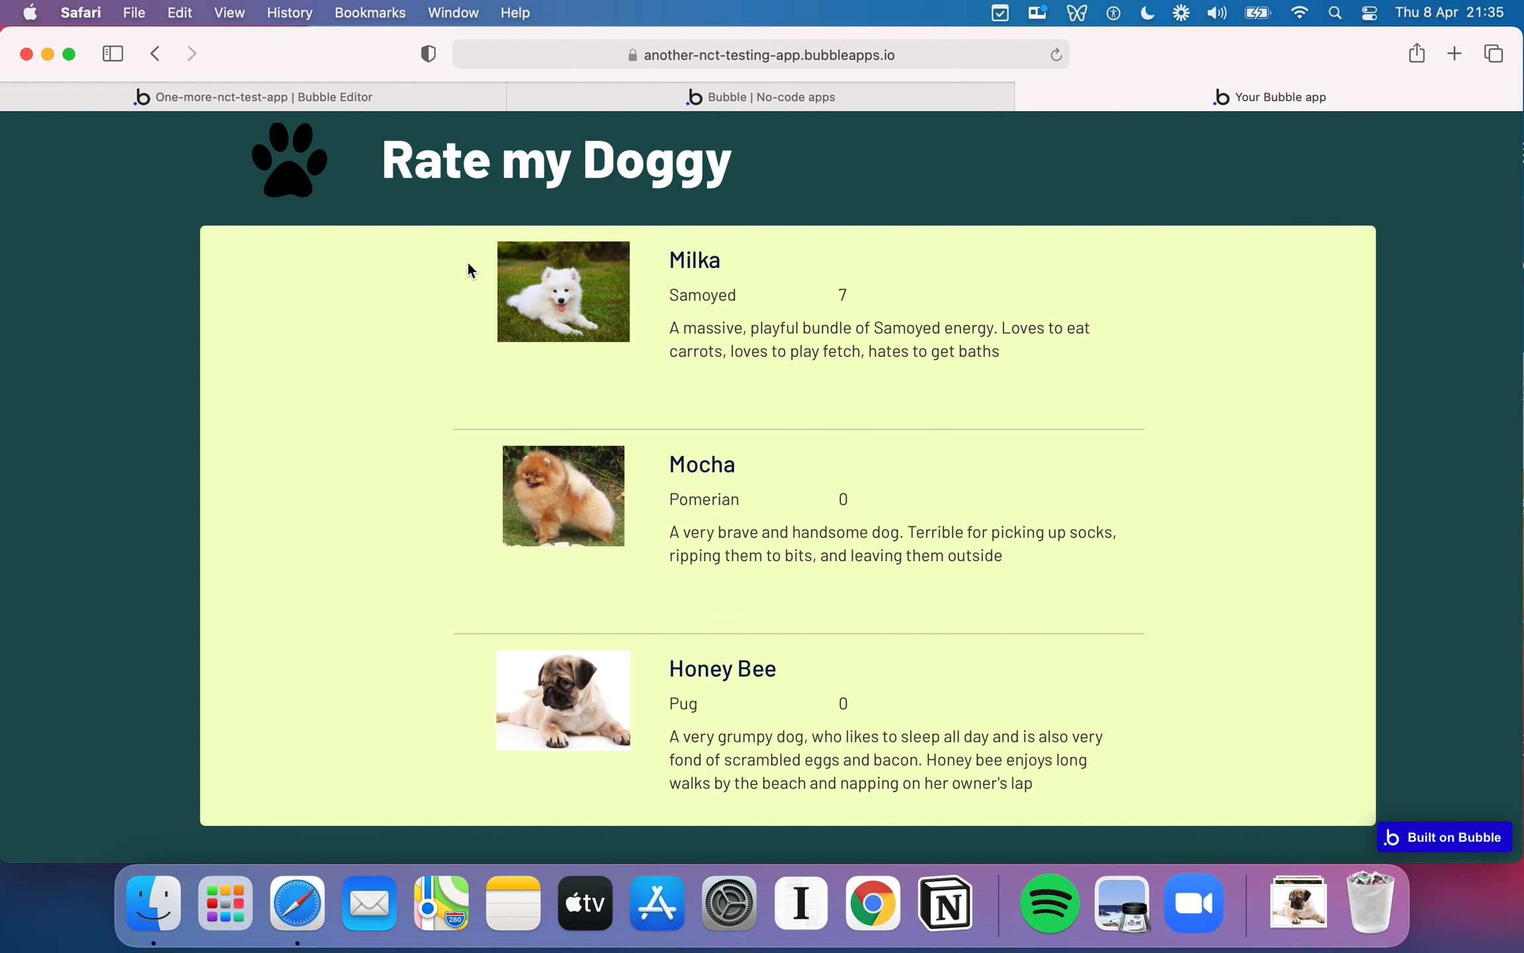
pyautogui.click(396, 99)
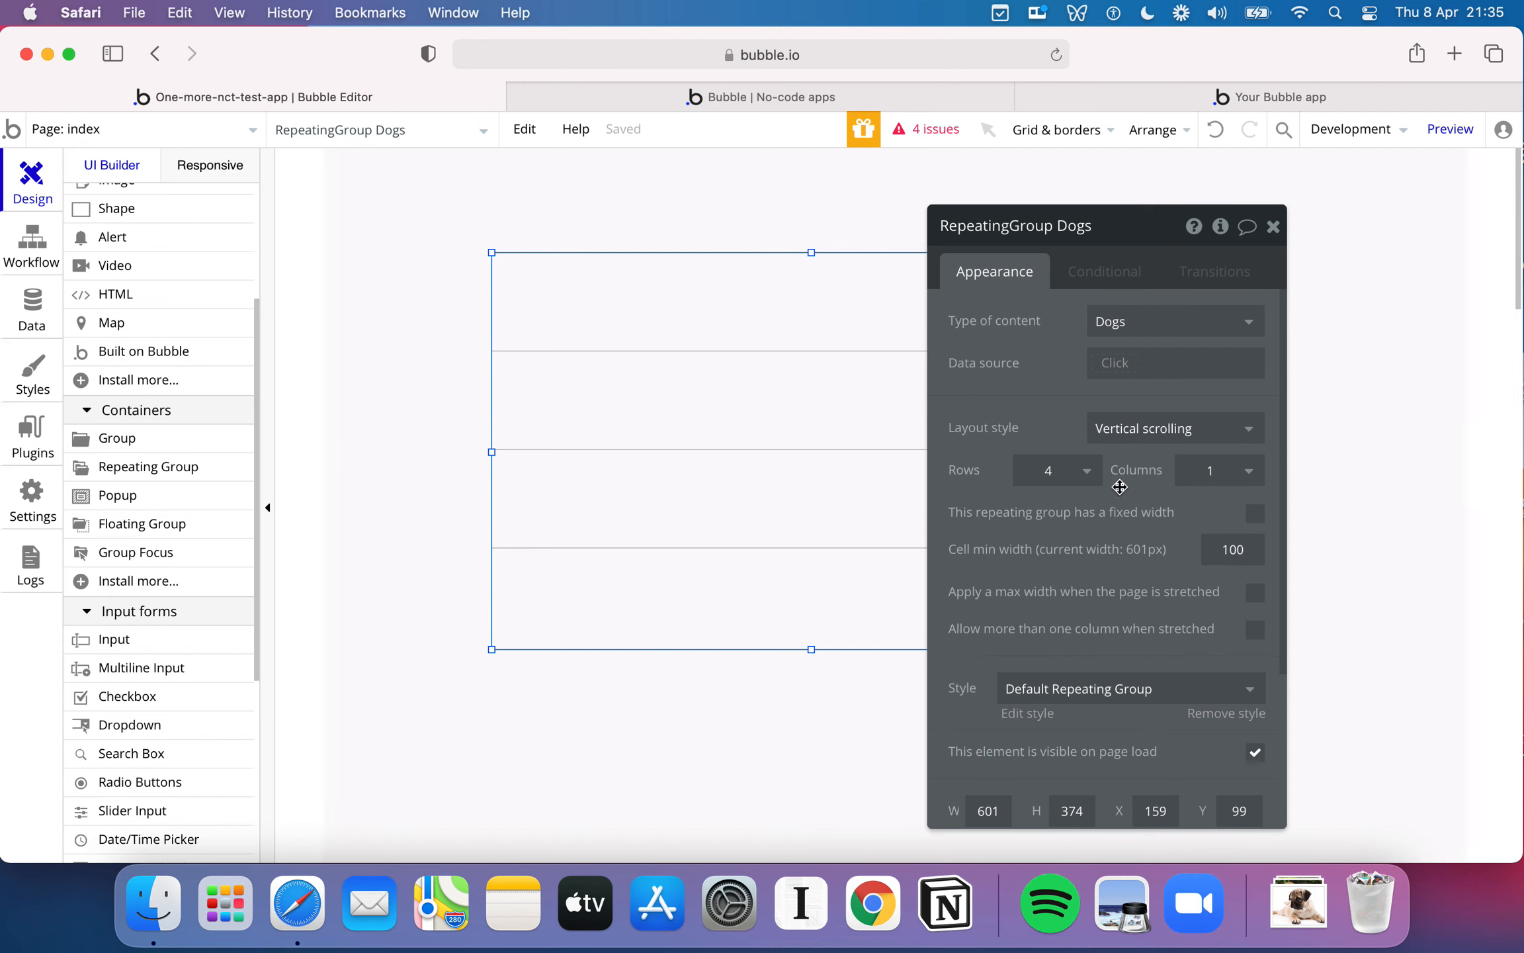
pyautogui.scroll(-2, 1118, 483)
pyautogui.scroll(2, 1168, 596)
# - Try the Horizontal scrolling and Fixed number of cells layout styles on the repeating group, and switch back to Vertical scrolling
pyautogui.click(1203, 437)
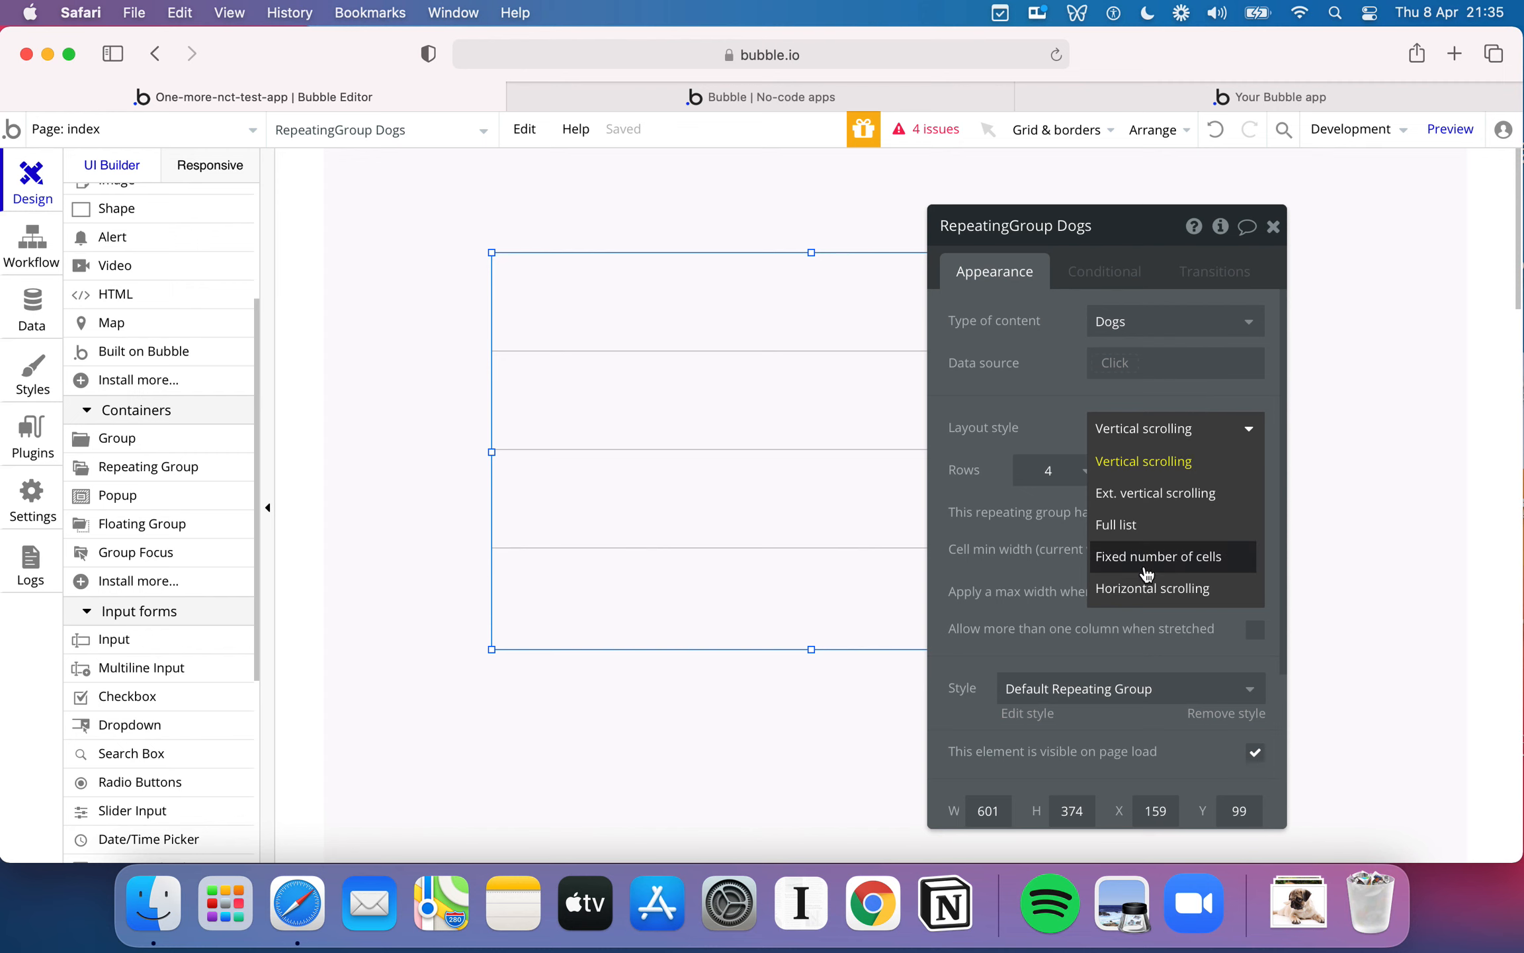
pyautogui.click(1167, 587)
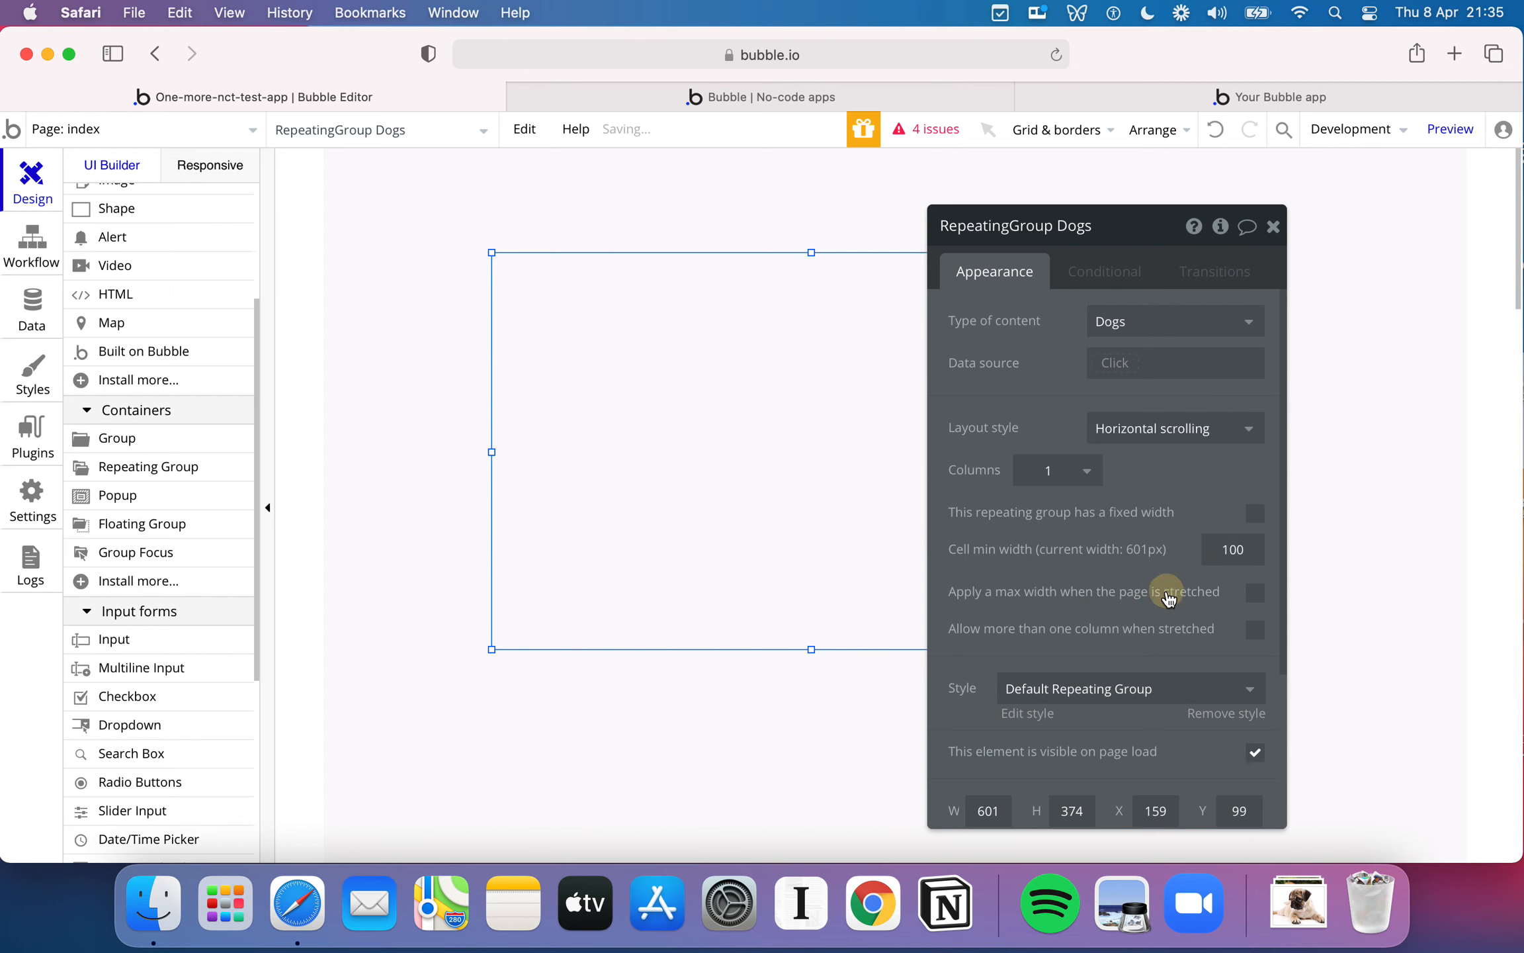
pyautogui.click(1176, 438)
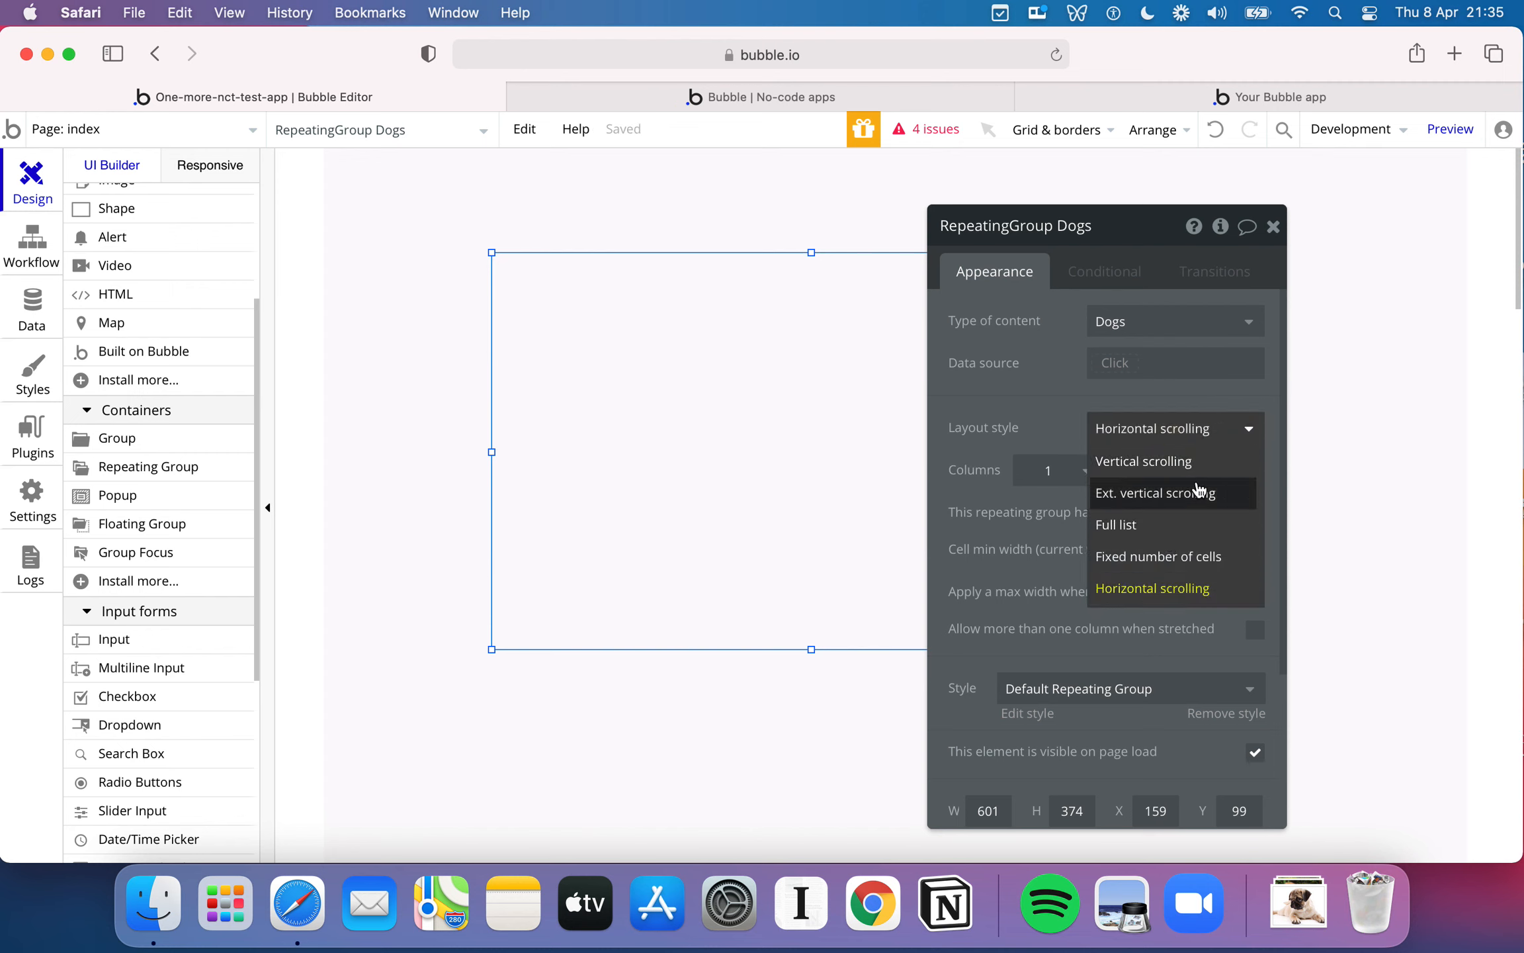
pyautogui.click(1182, 471)
pyautogui.click(1190, 427)
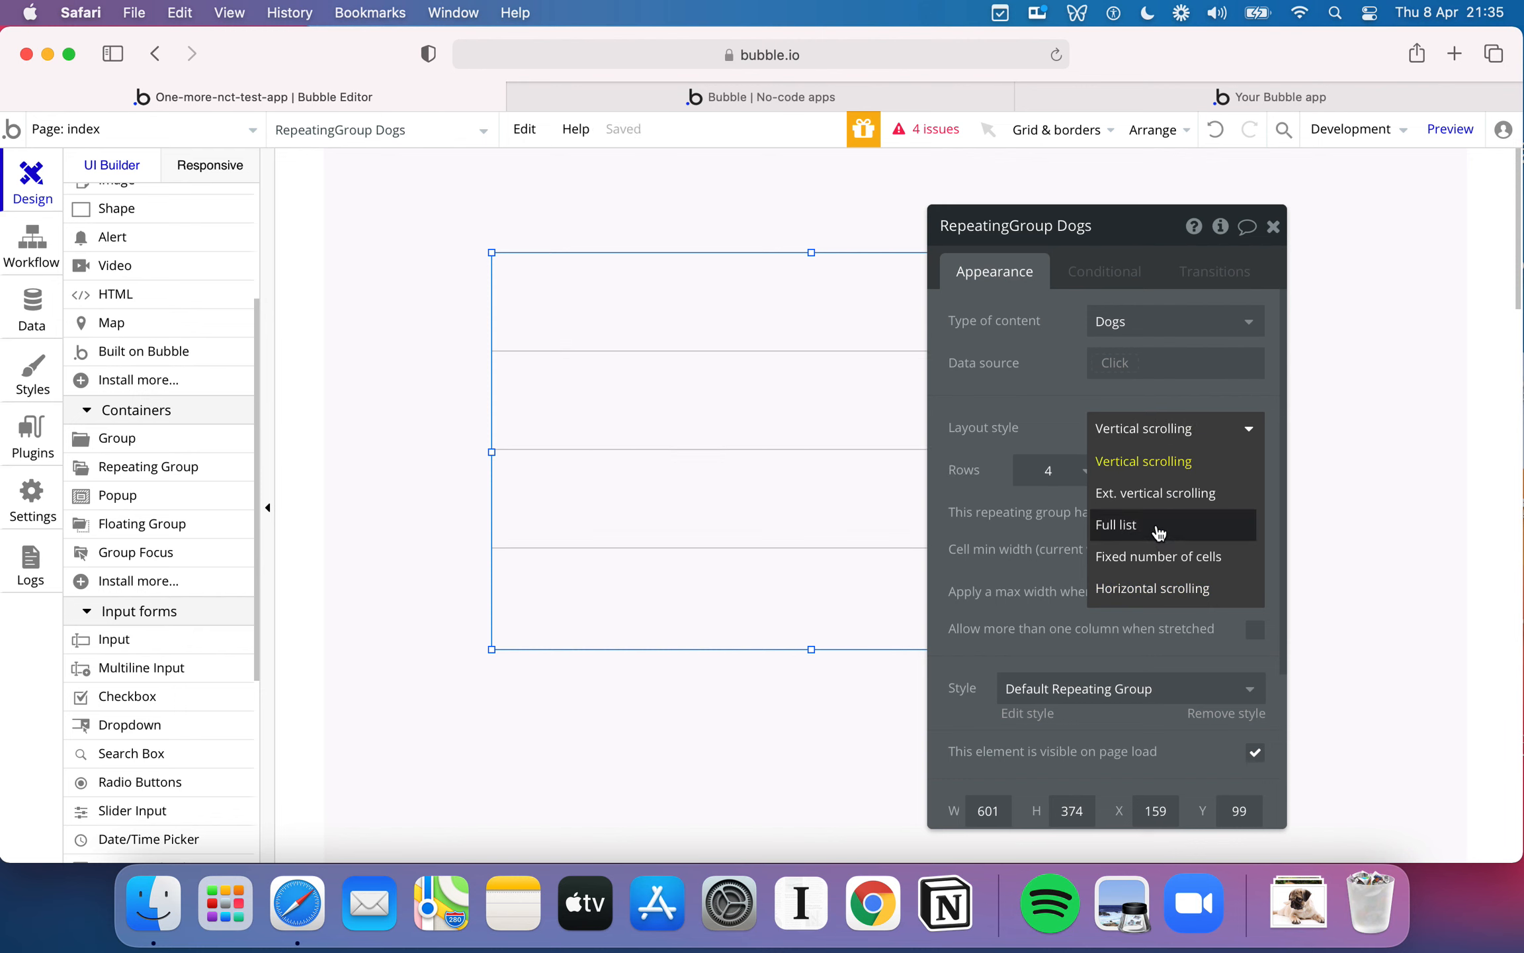
pyautogui.click(1166, 558)
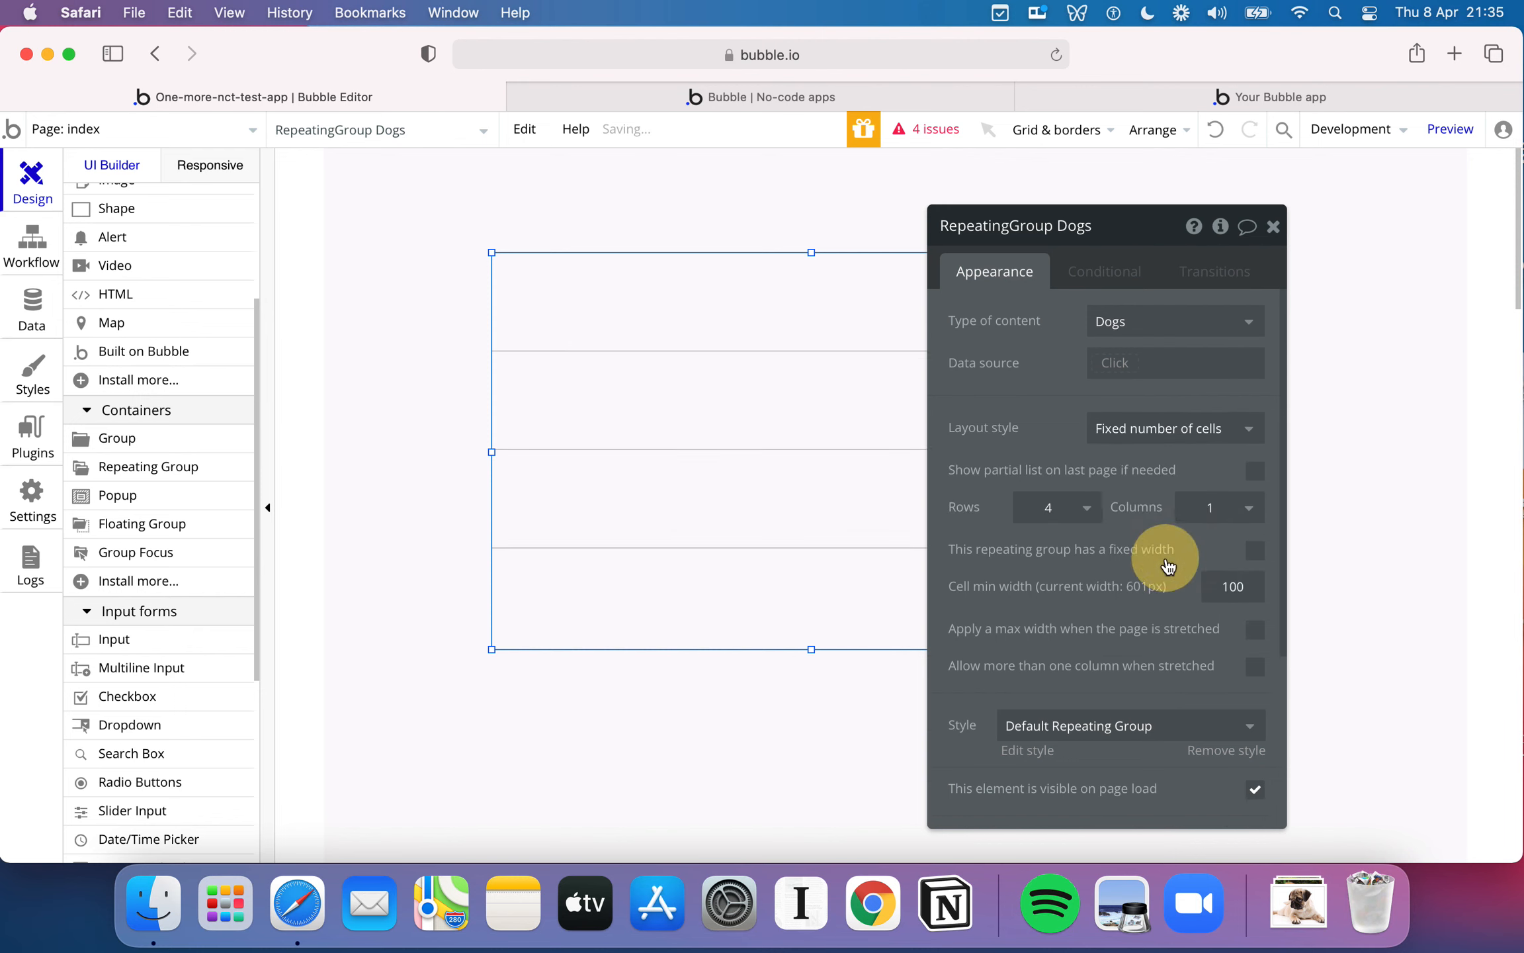
pyautogui.click(1201, 429)
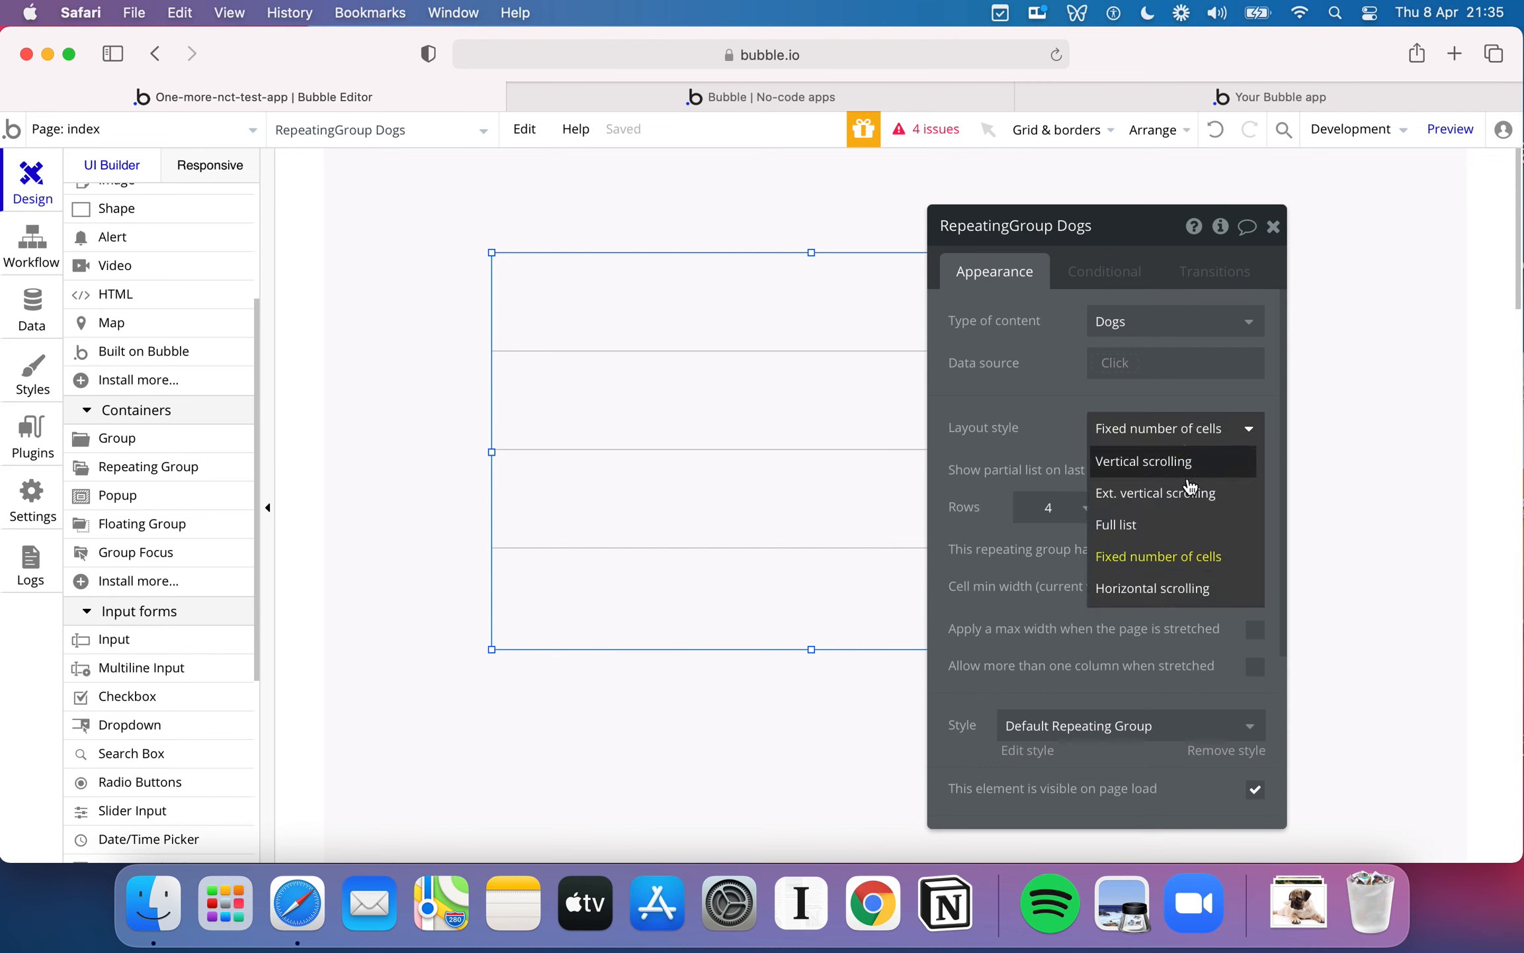
pyautogui.click(1214, 475)
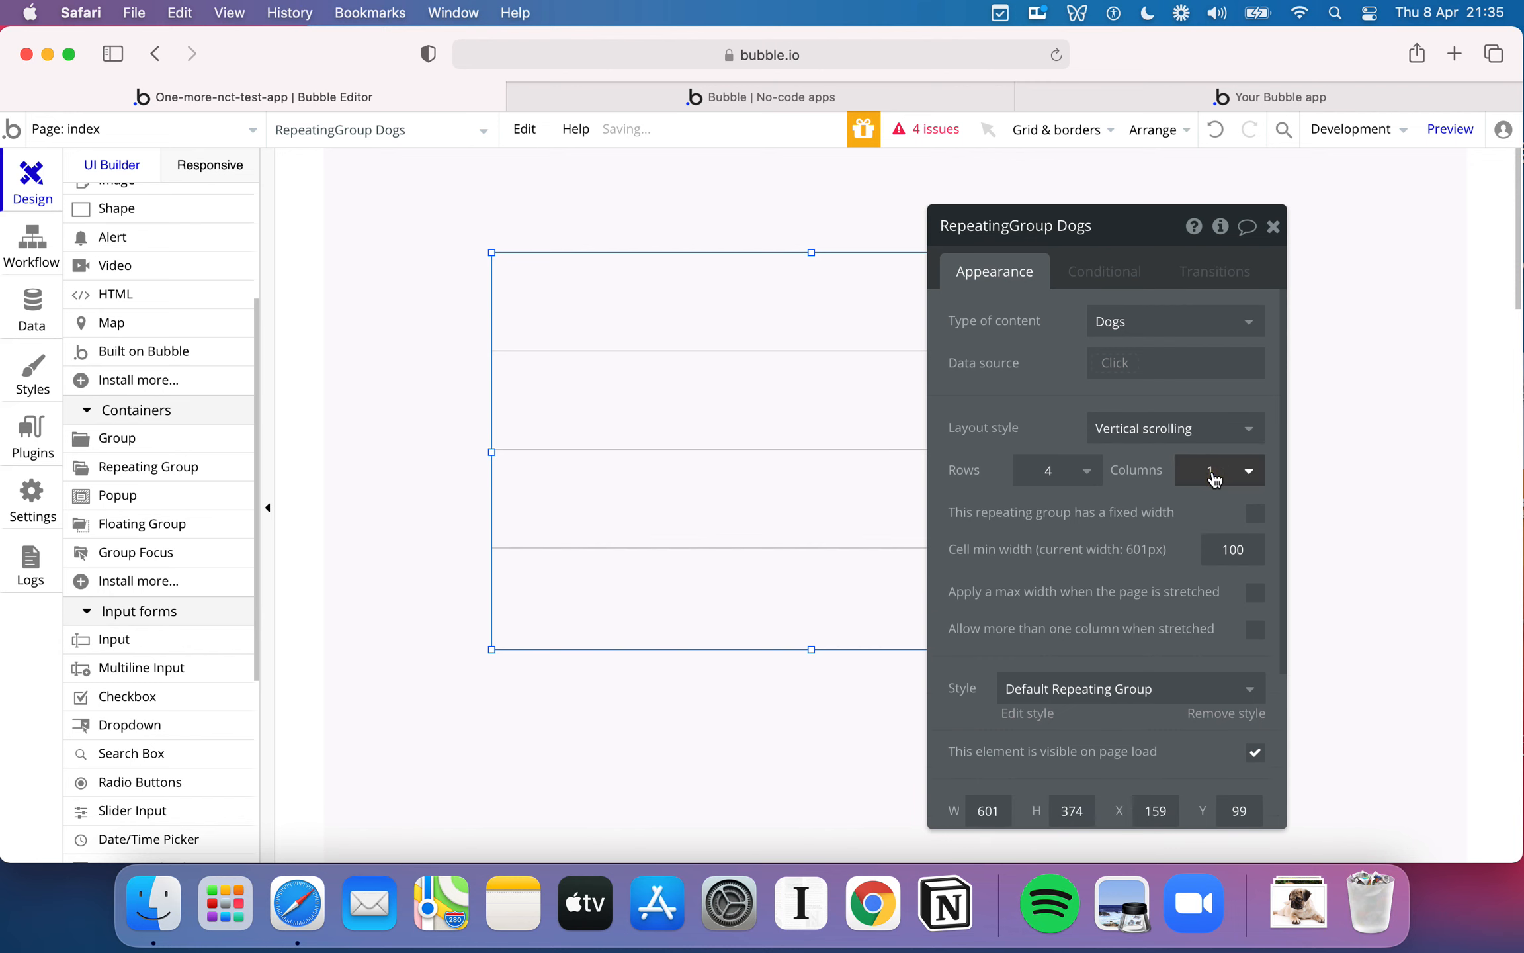
# - Set the repeating group to 3 rows and 1 column, and look through its remaining appearance properties
pyautogui.click(1087, 471)
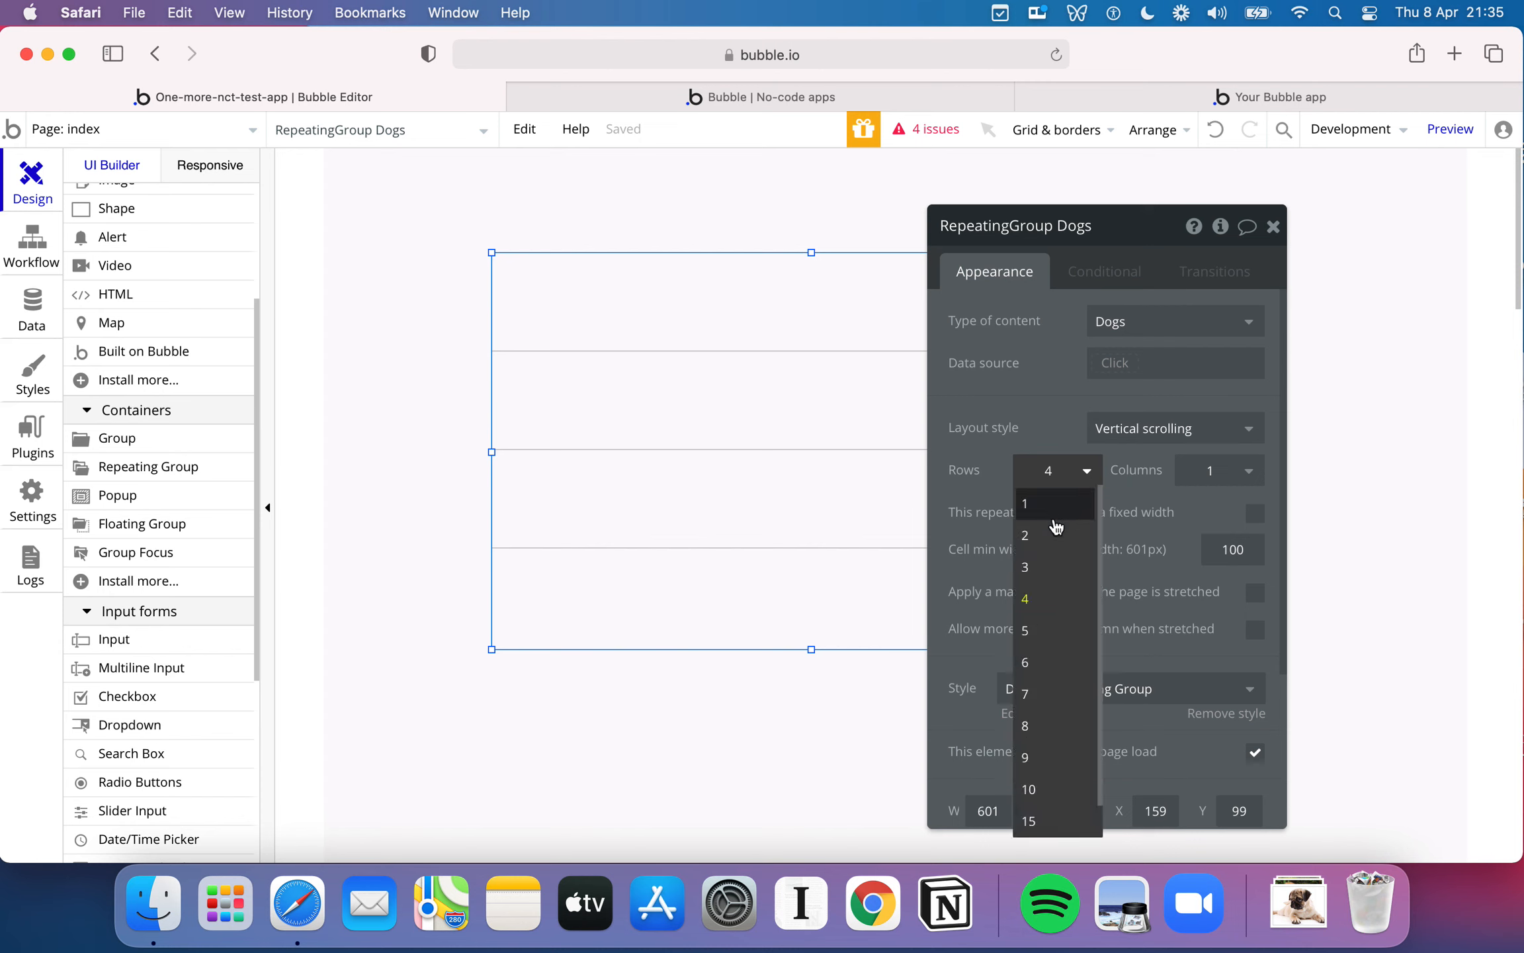
pyautogui.click(1051, 567)
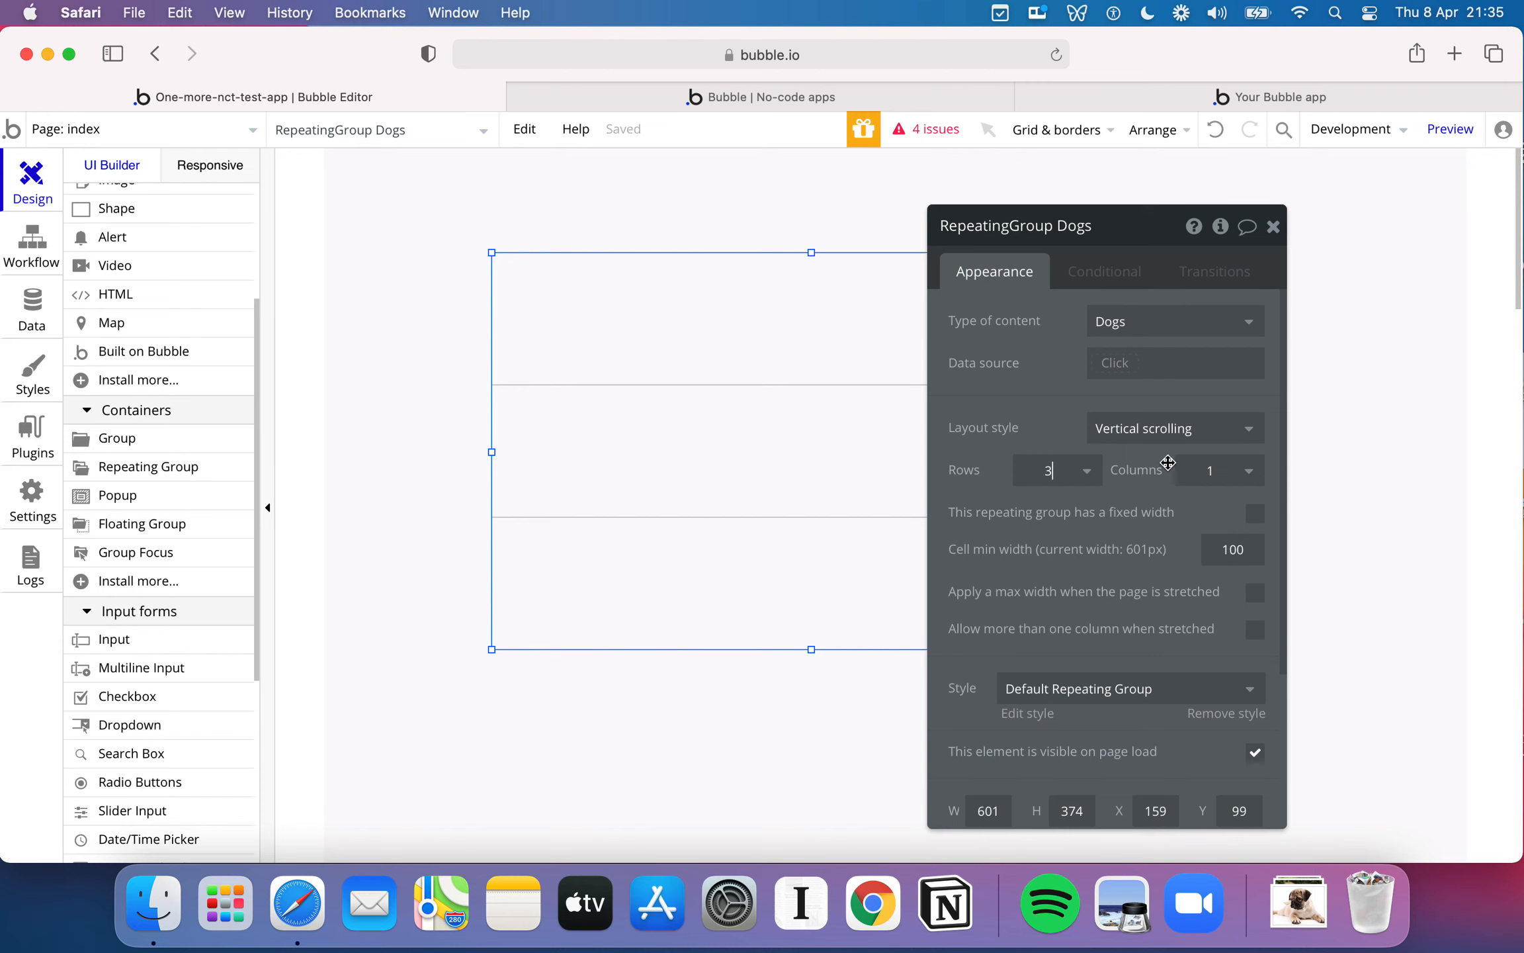
pyautogui.click(1248, 471)
pyautogui.click(1214, 529)
pyautogui.click(1230, 481)
pyautogui.click(1218, 504)
pyautogui.scroll(-5, 1113, 540)
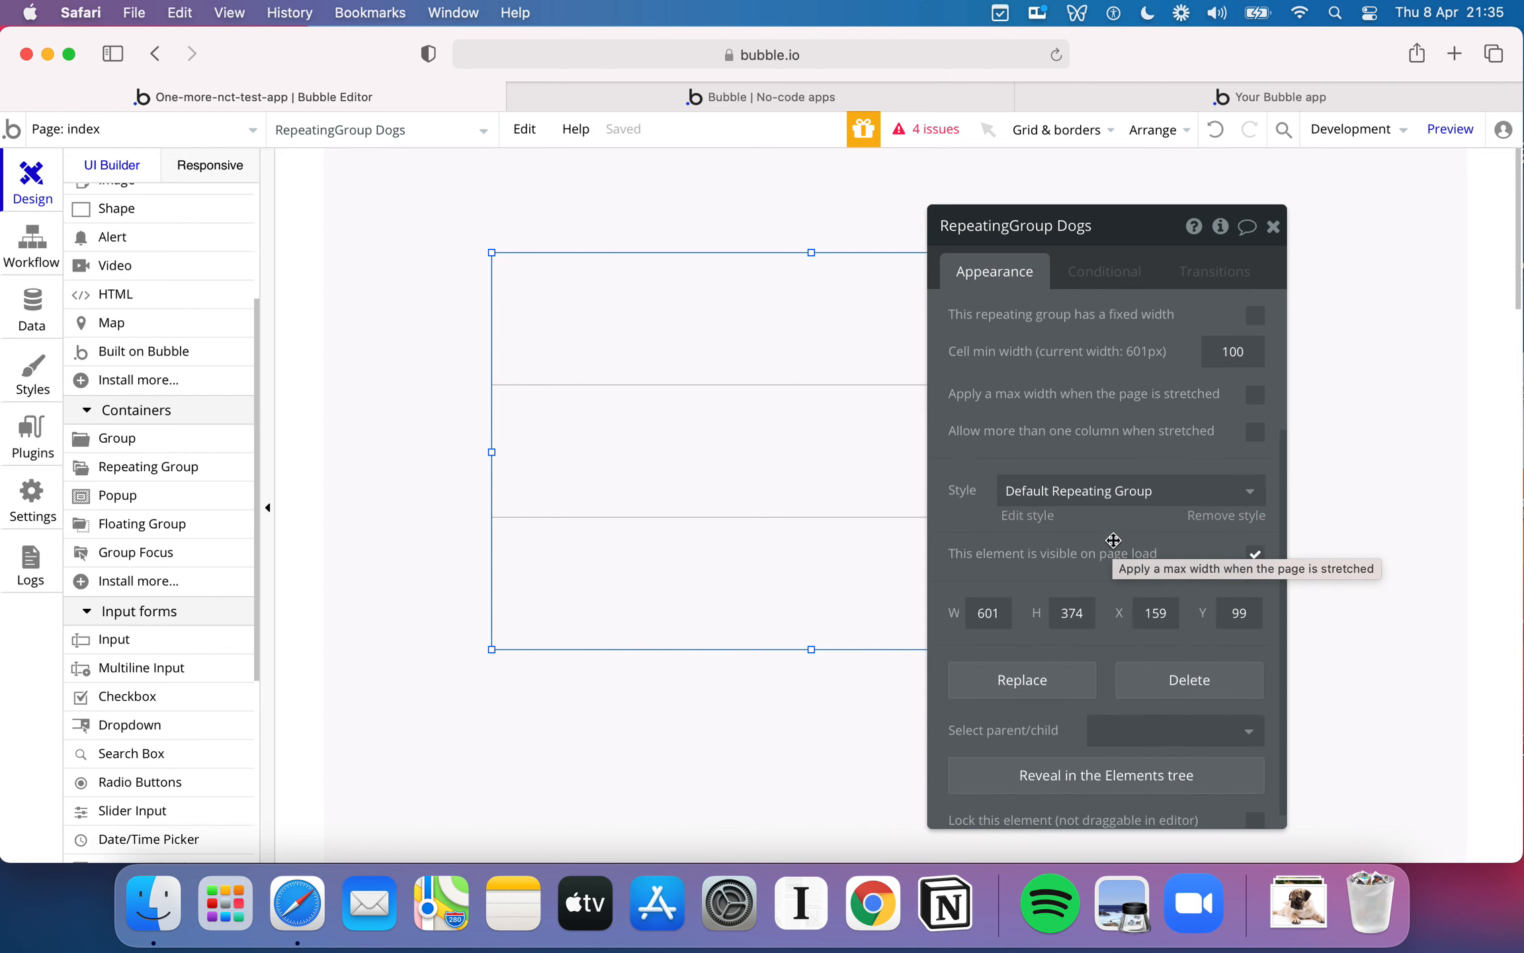
pyautogui.scroll(3, 1113, 541)
pyautogui.scroll(1, 1113, 541)
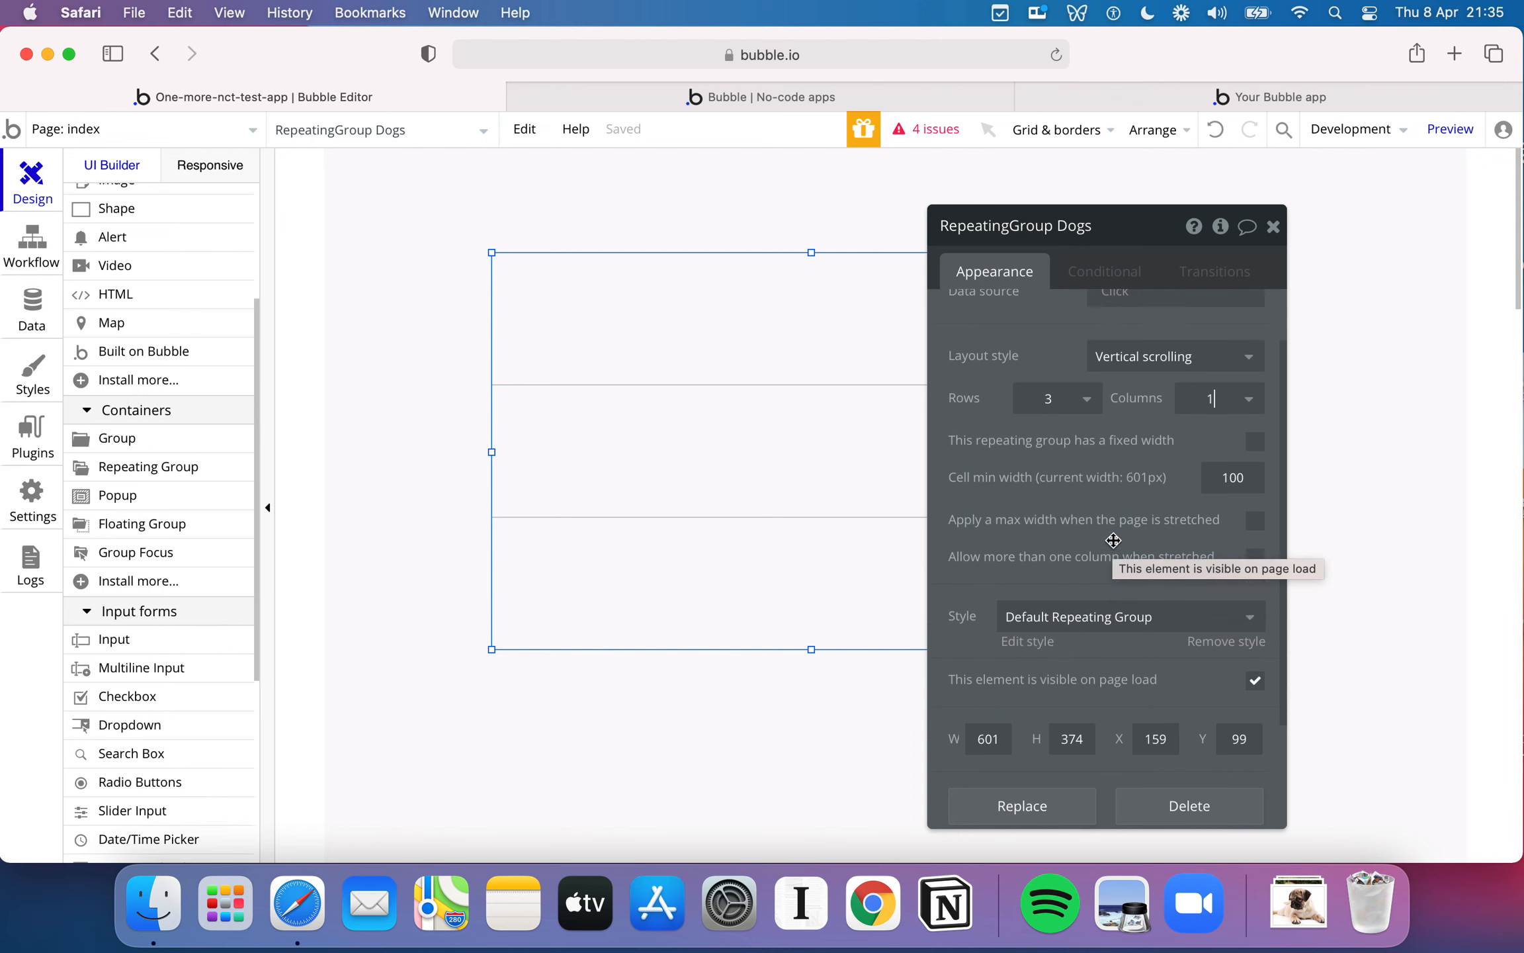
pyautogui.scroll(-3, 1114, 541)
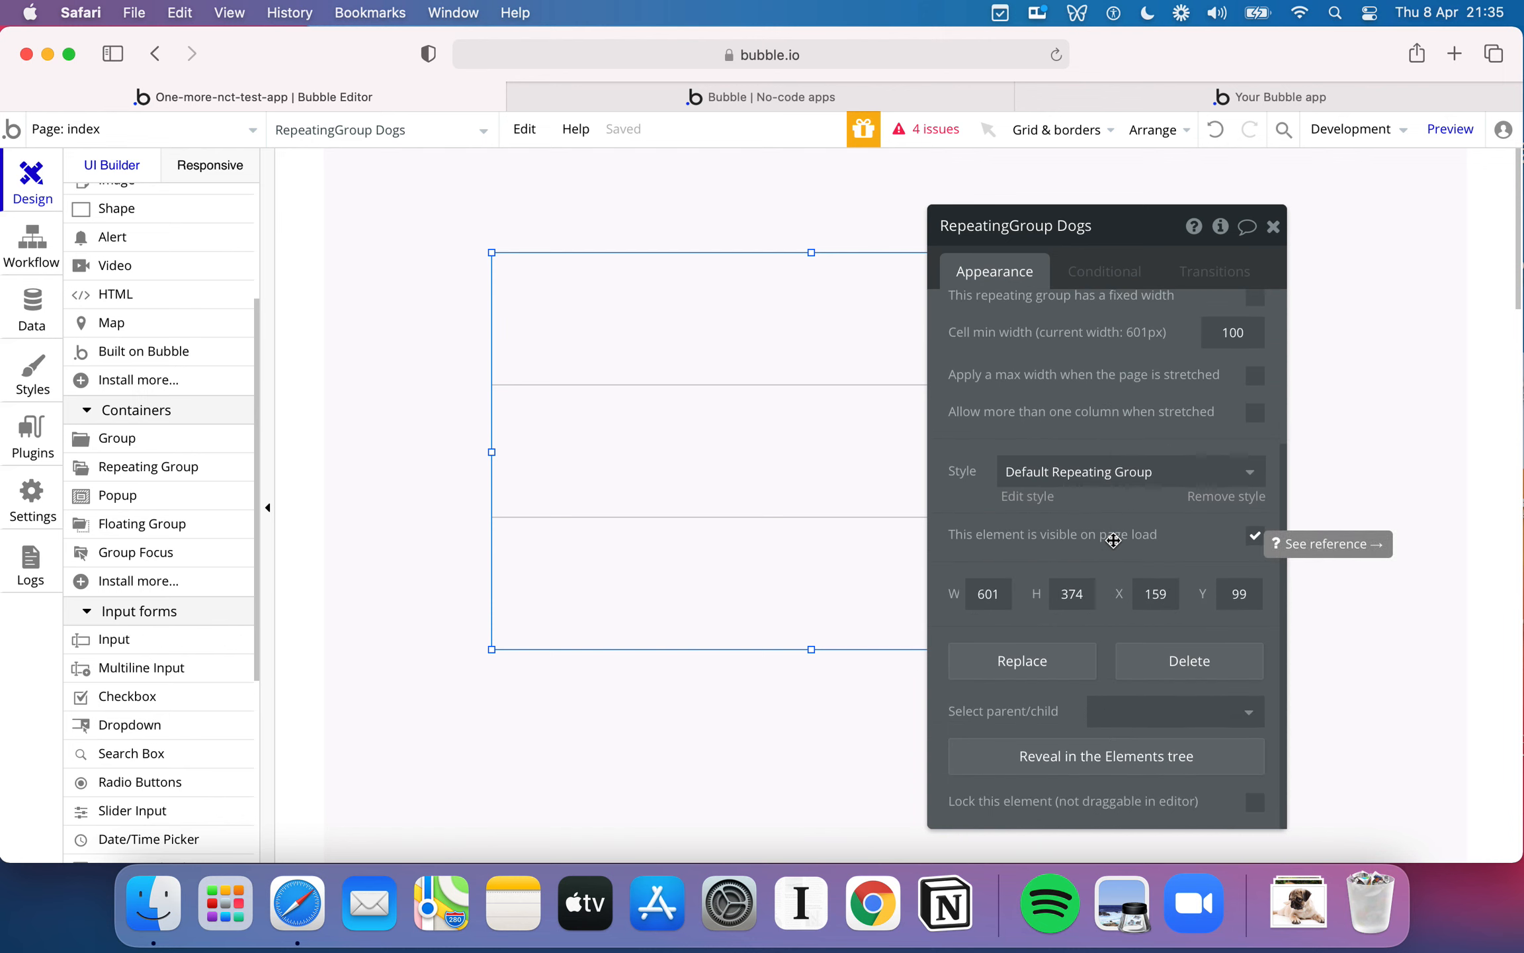
pyautogui.scroll(5, 1113, 540)
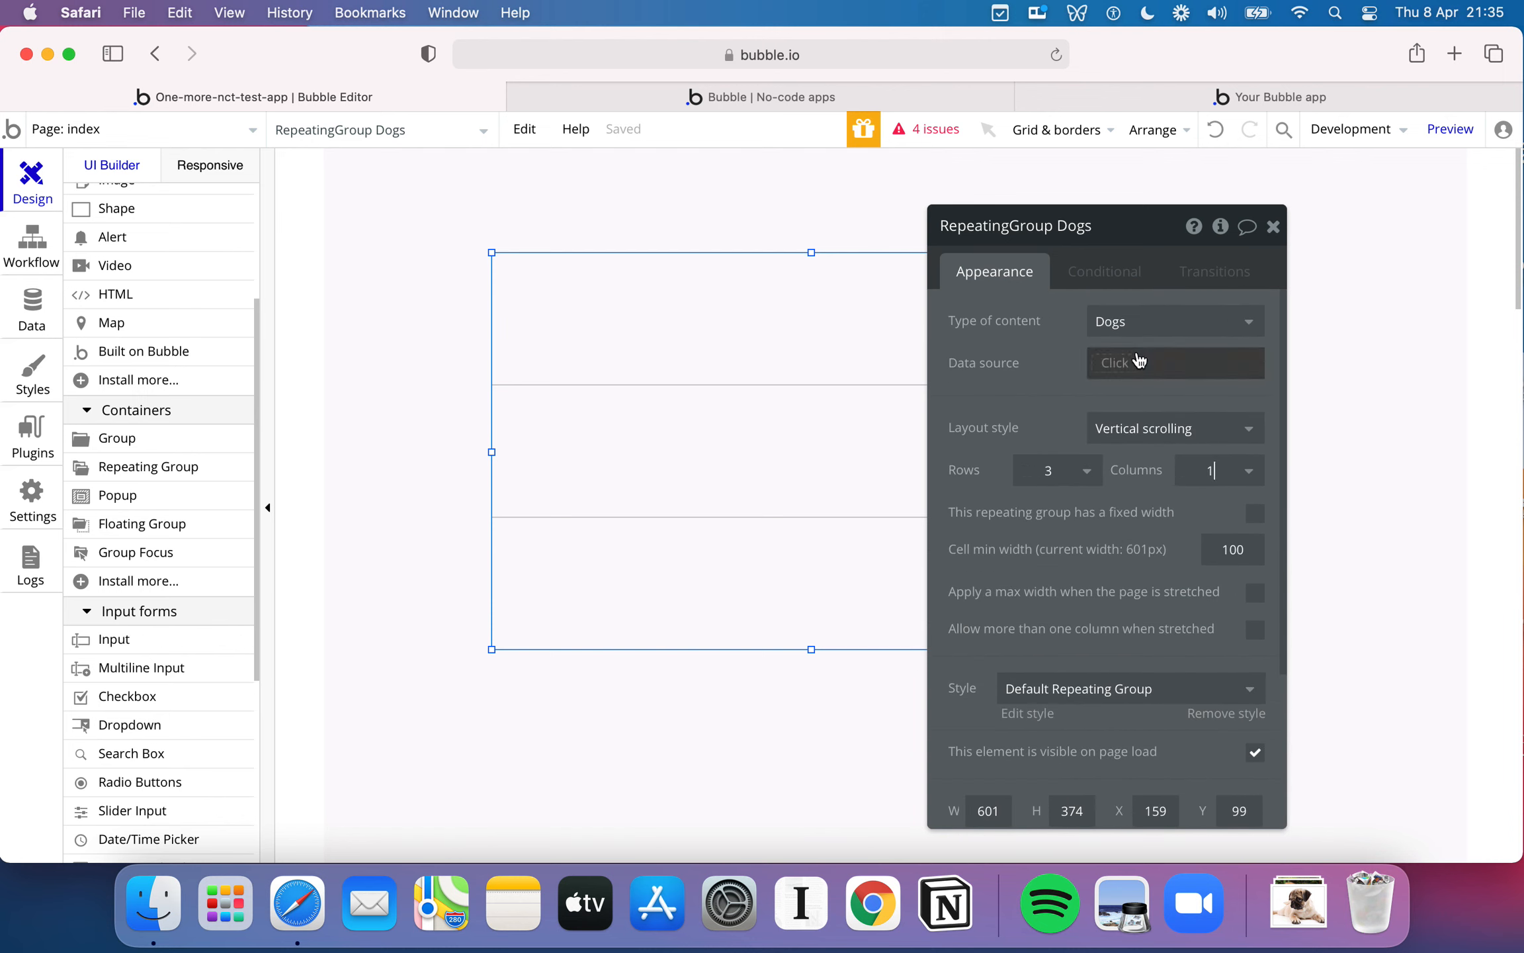
# - Try a condition on the repeating group that applies when the current user's email is a specific e-mail address
pyautogui.click(1106, 281)
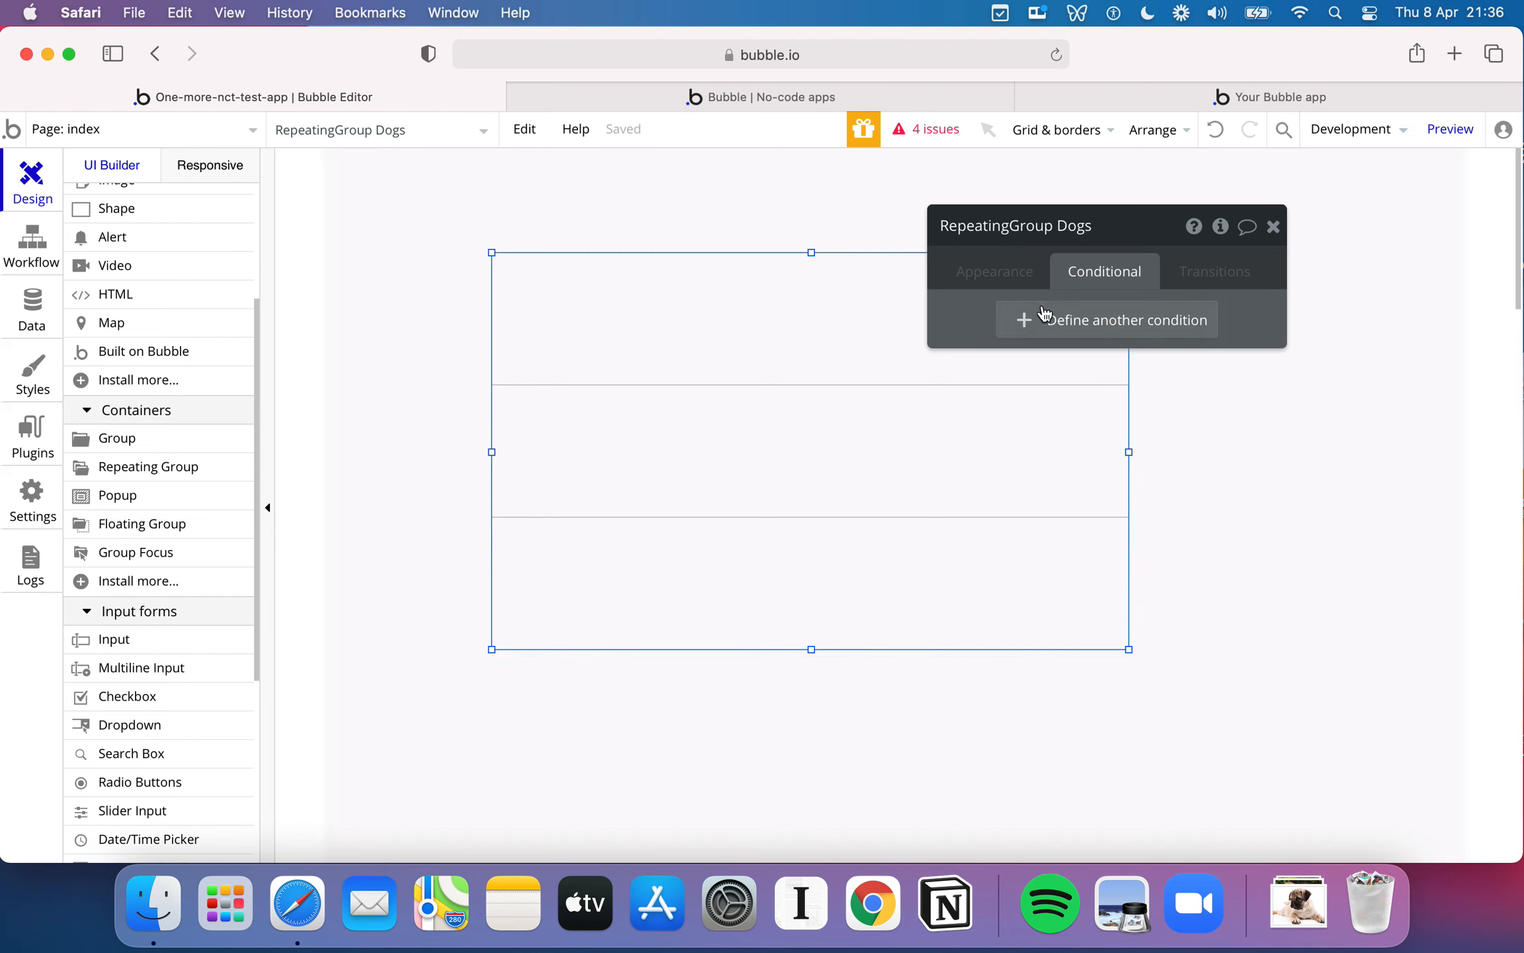
pyautogui.click(1150, 329)
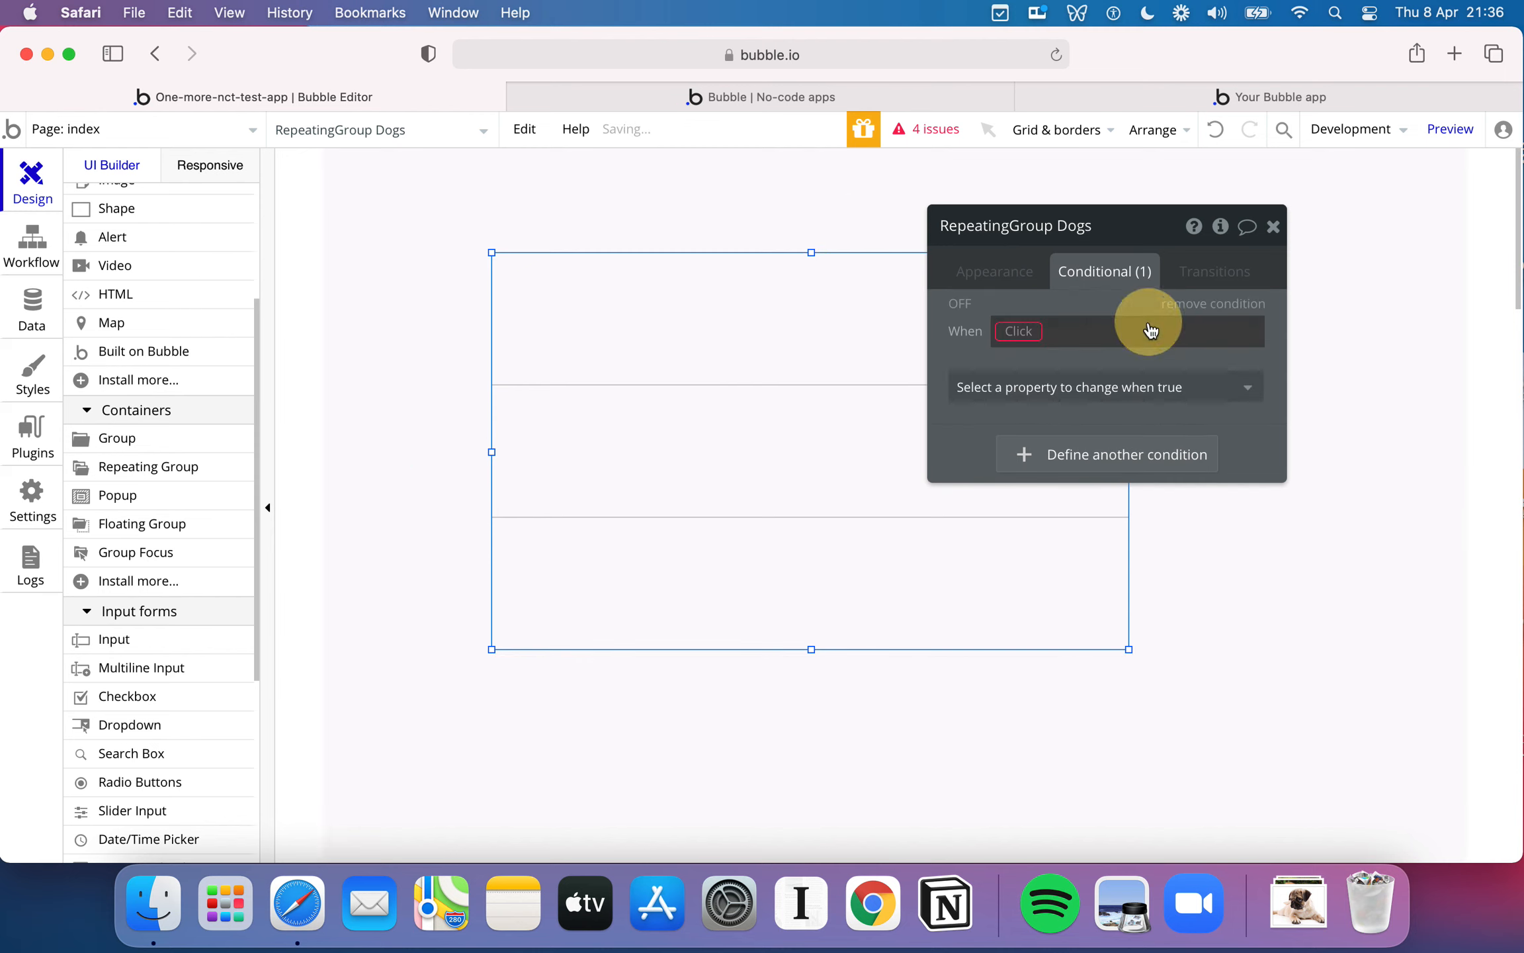
pyautogui.click(1019, 332)
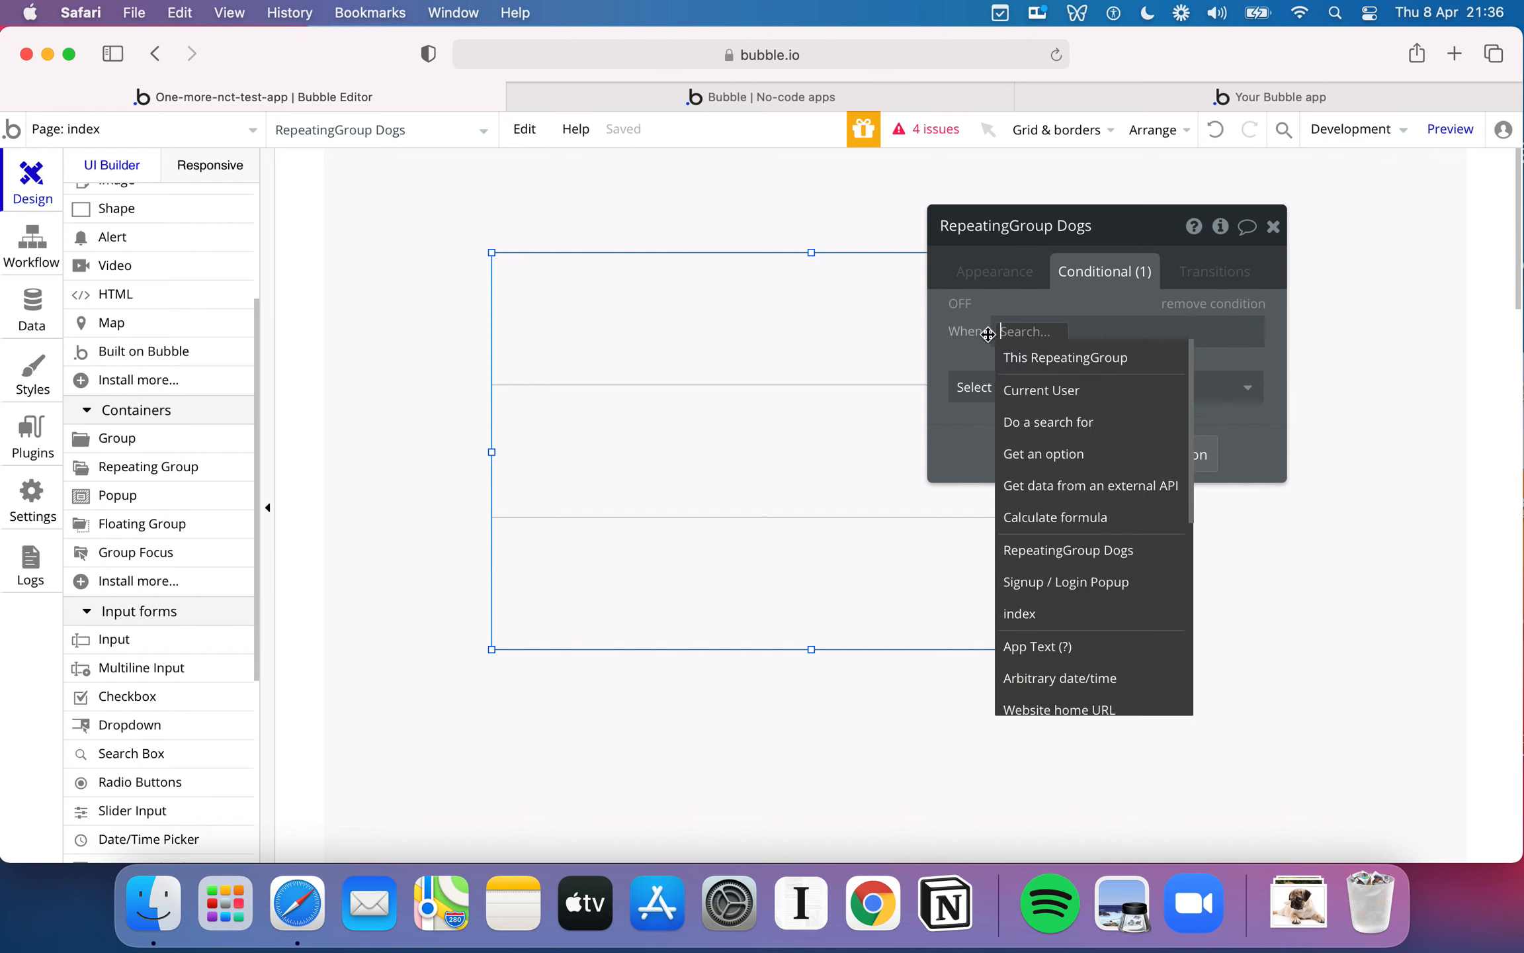
pyautogui.click(1085, 391)
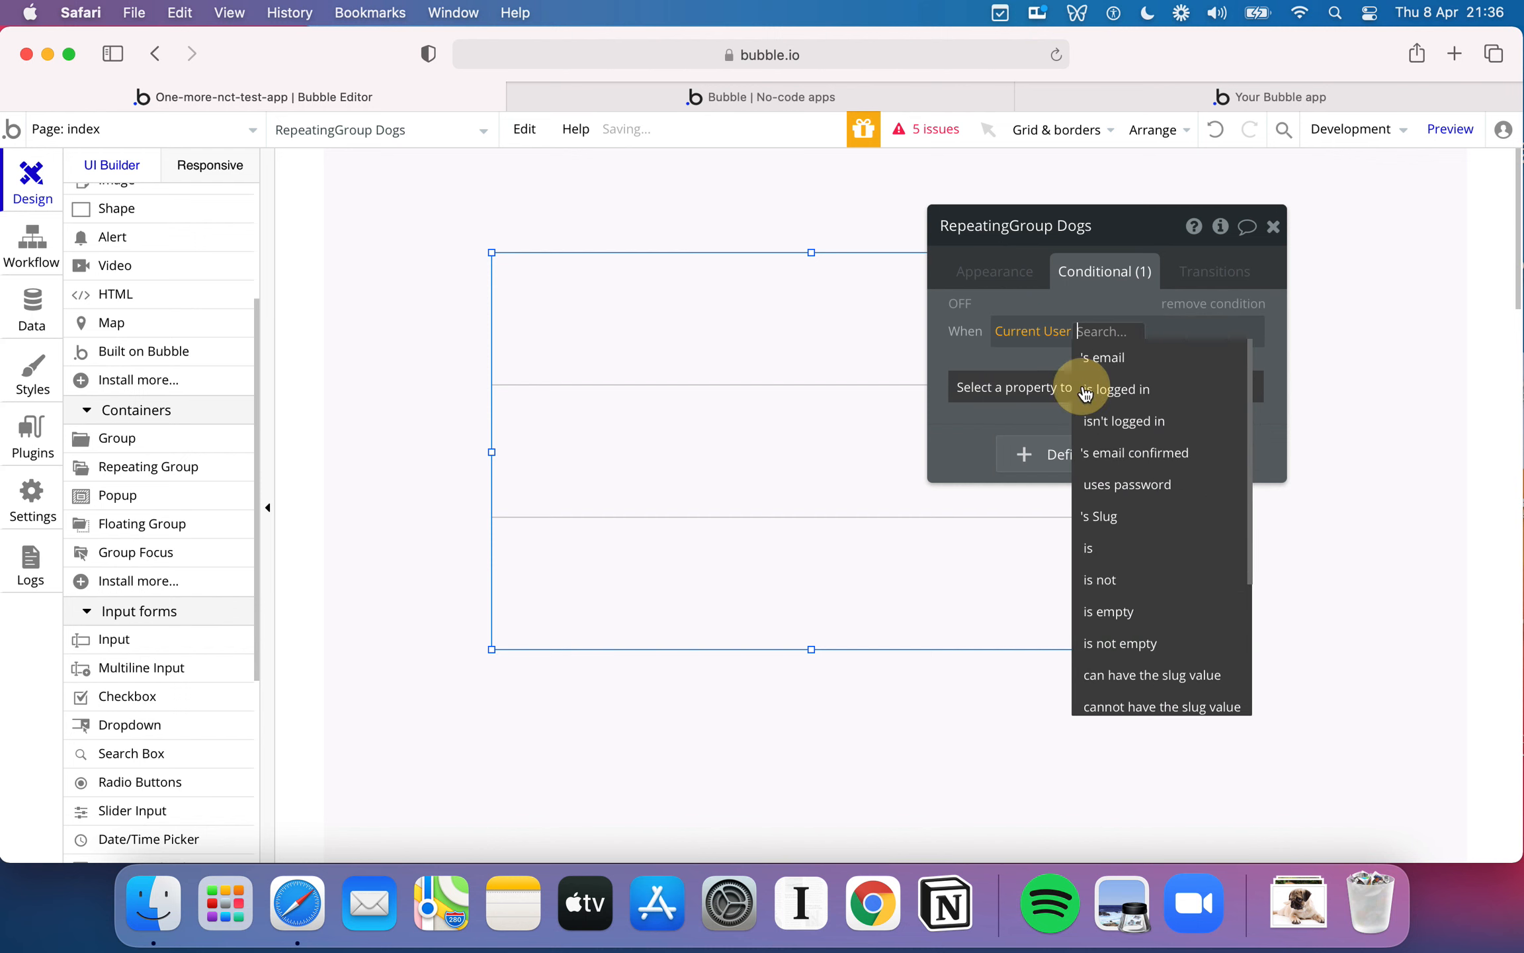
pyautogui.click(1101, 358)
pyautogui.click(1176, 375)
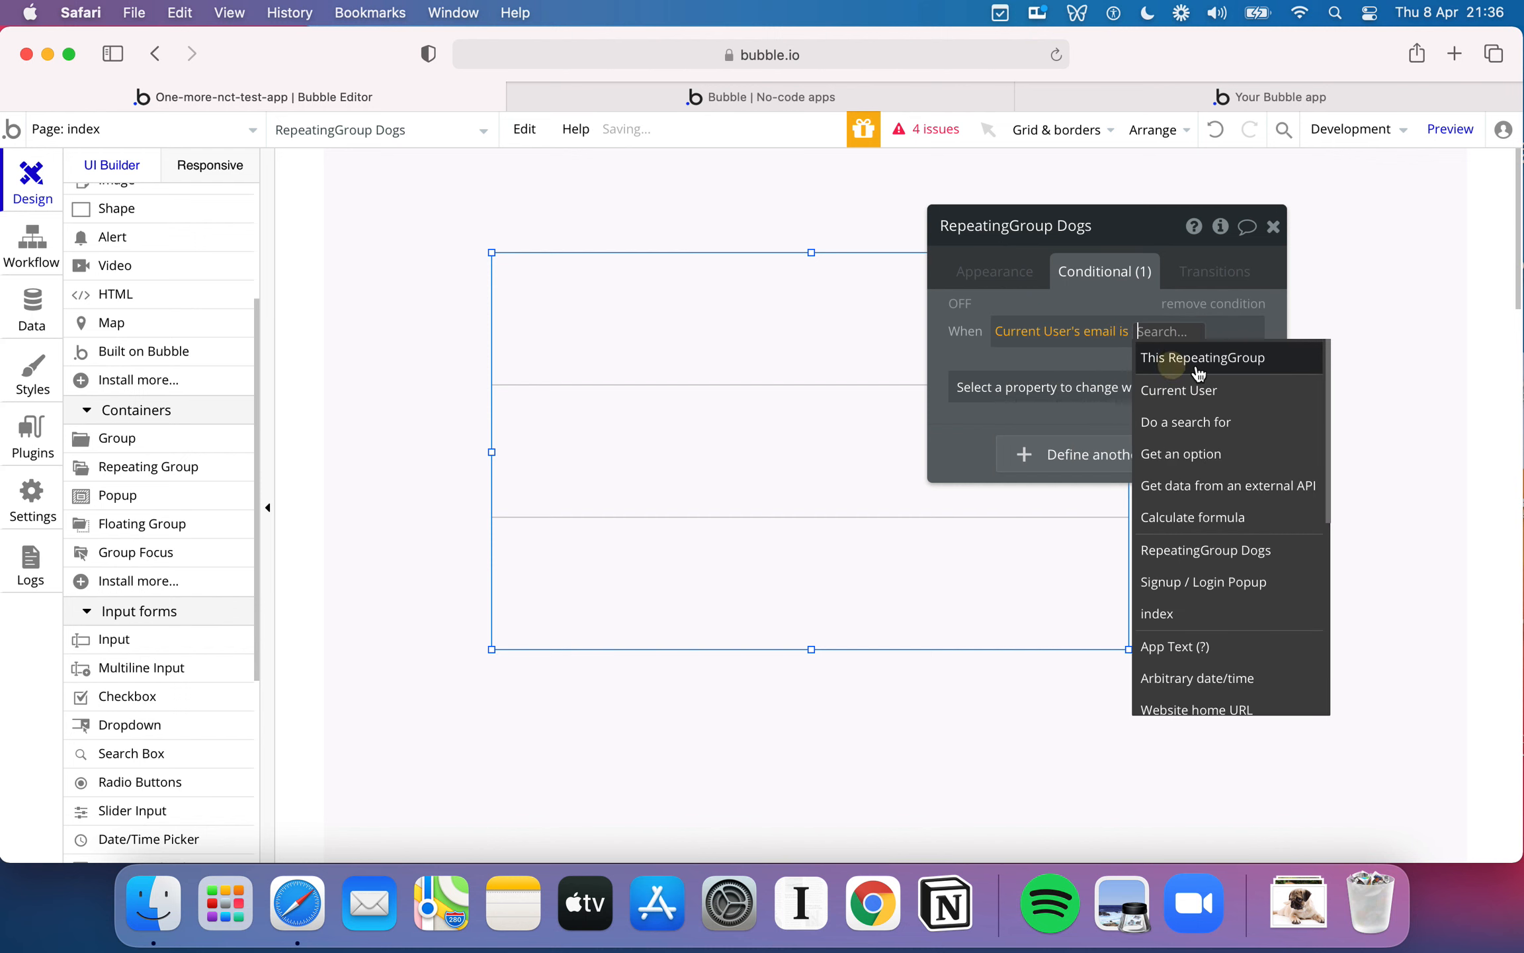
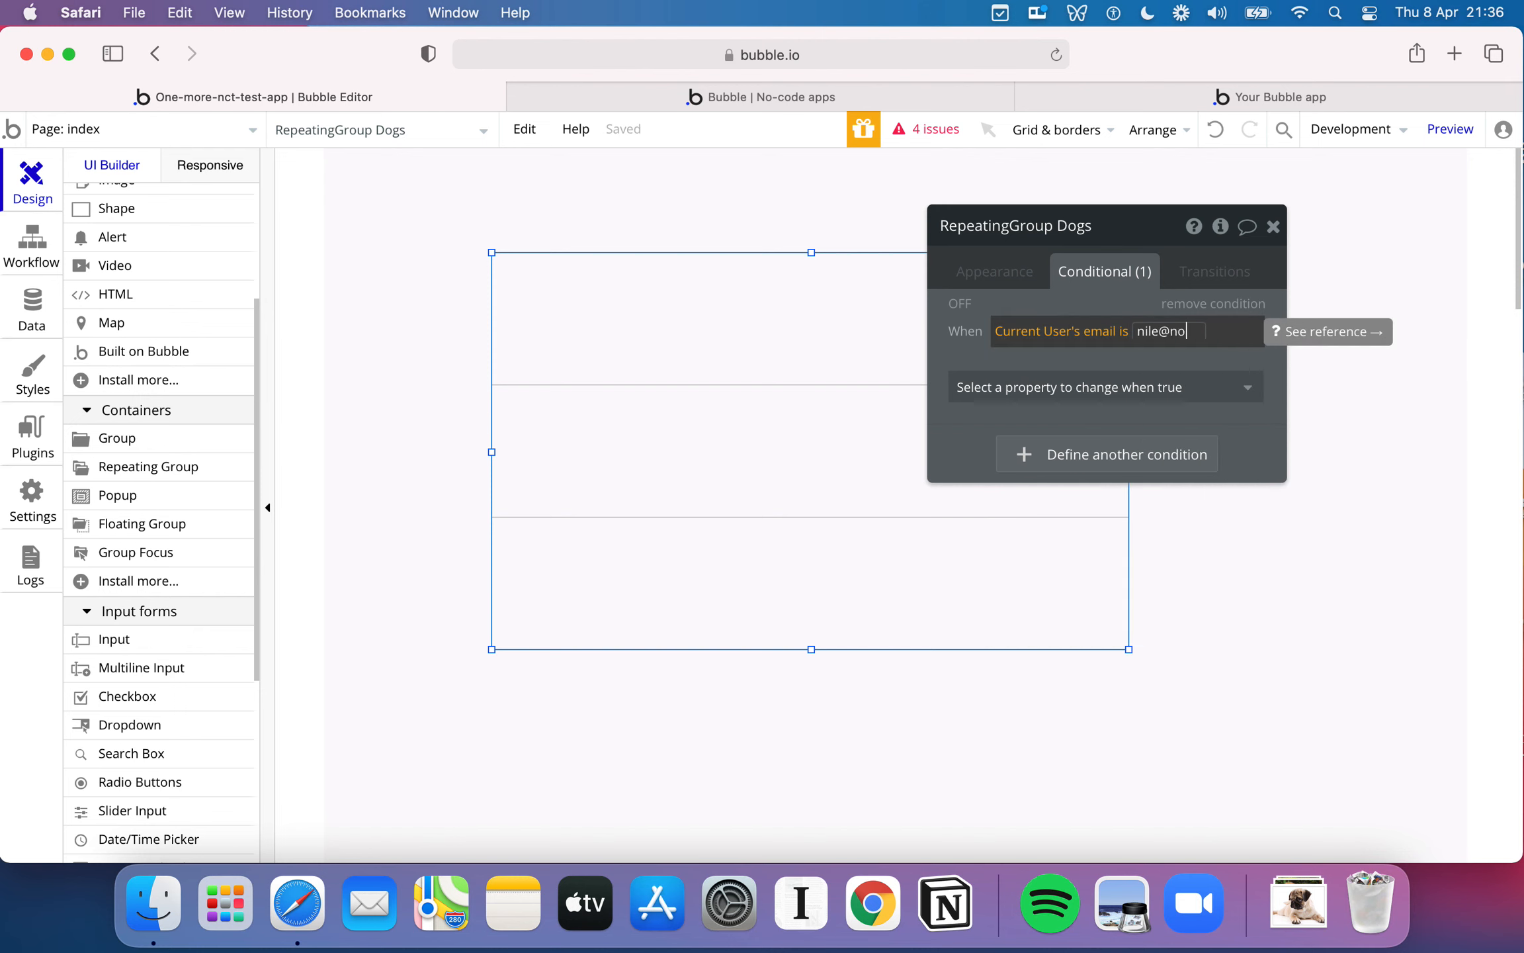
# - Look through the properties the condition can change, and remove the condition from the repeating group
pyautogui.click(1123, 389)
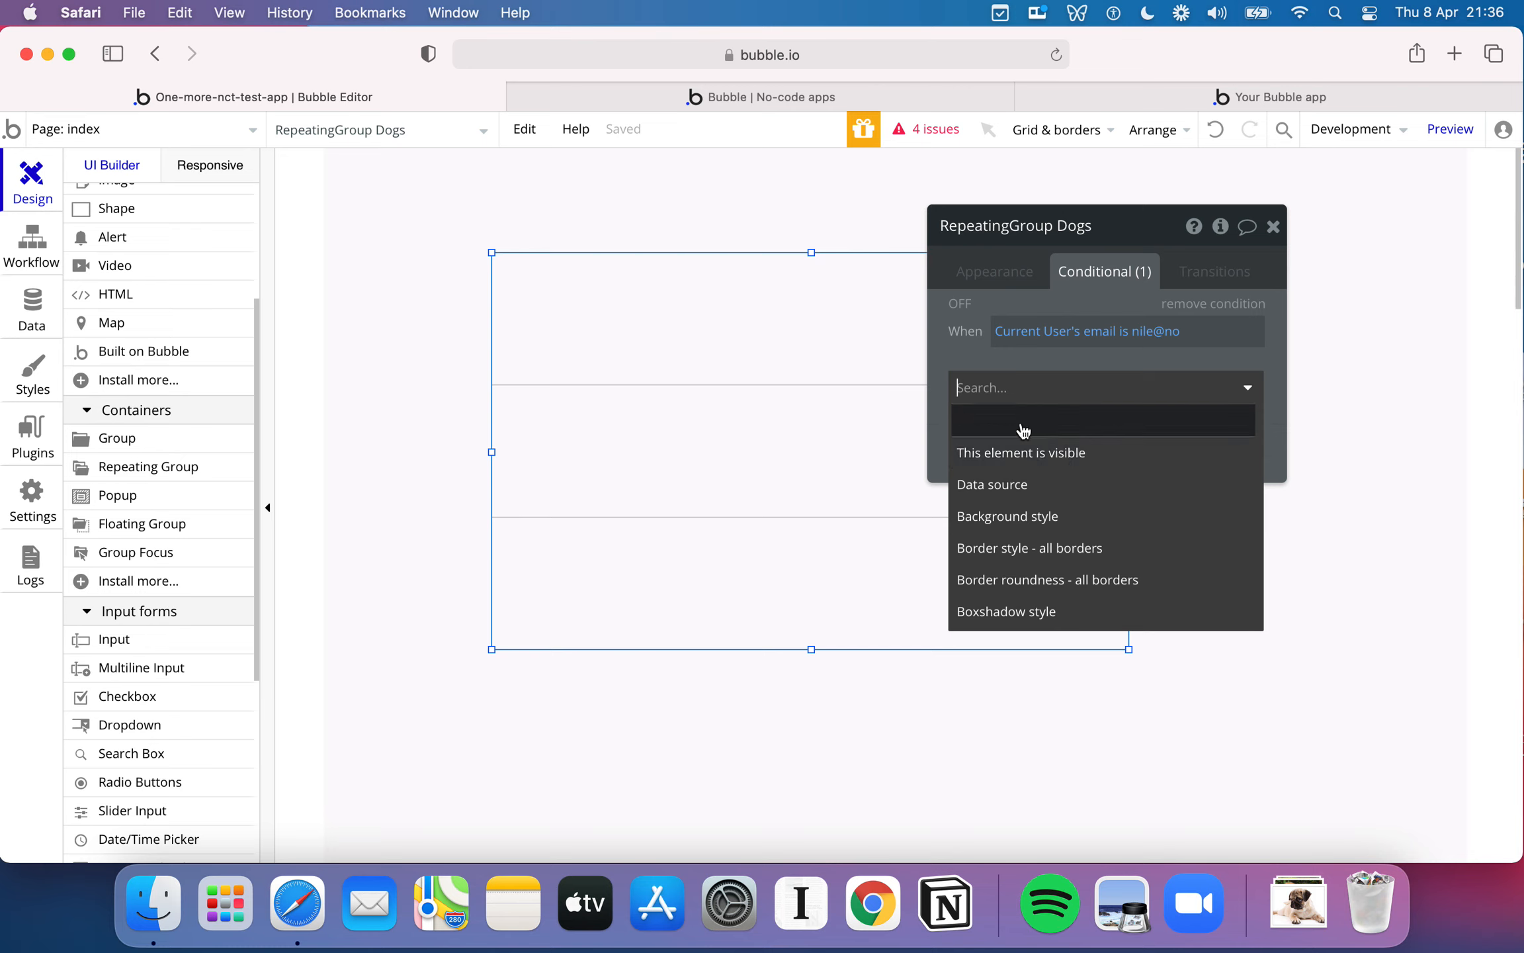
pyautogui.click(1062, 365)
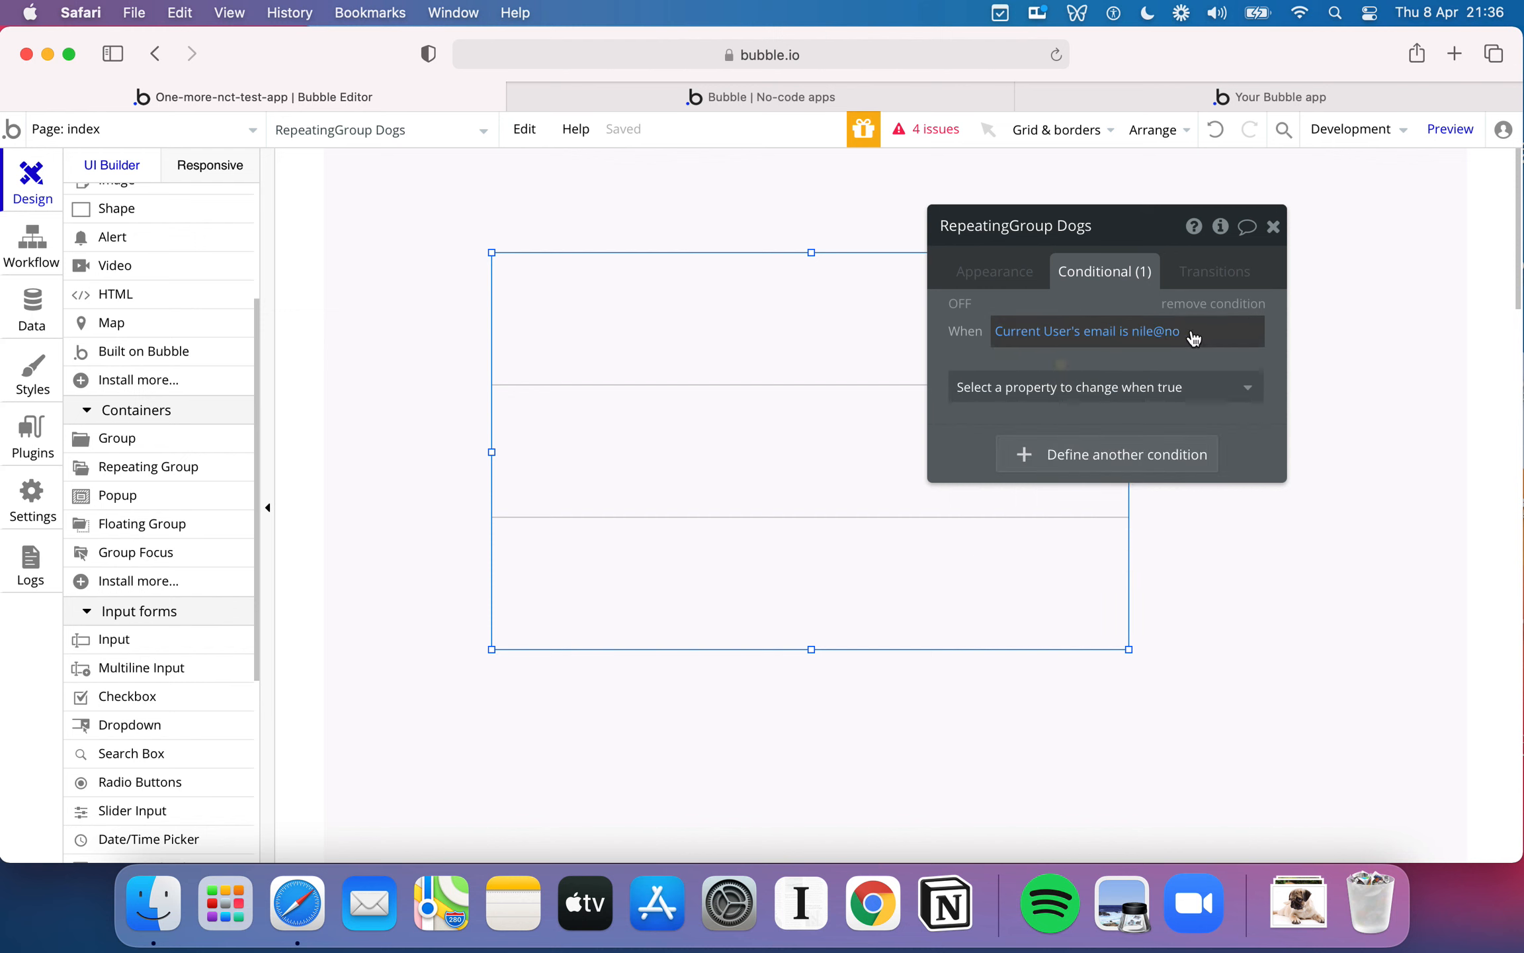
pyautogui.click(1227, 303)
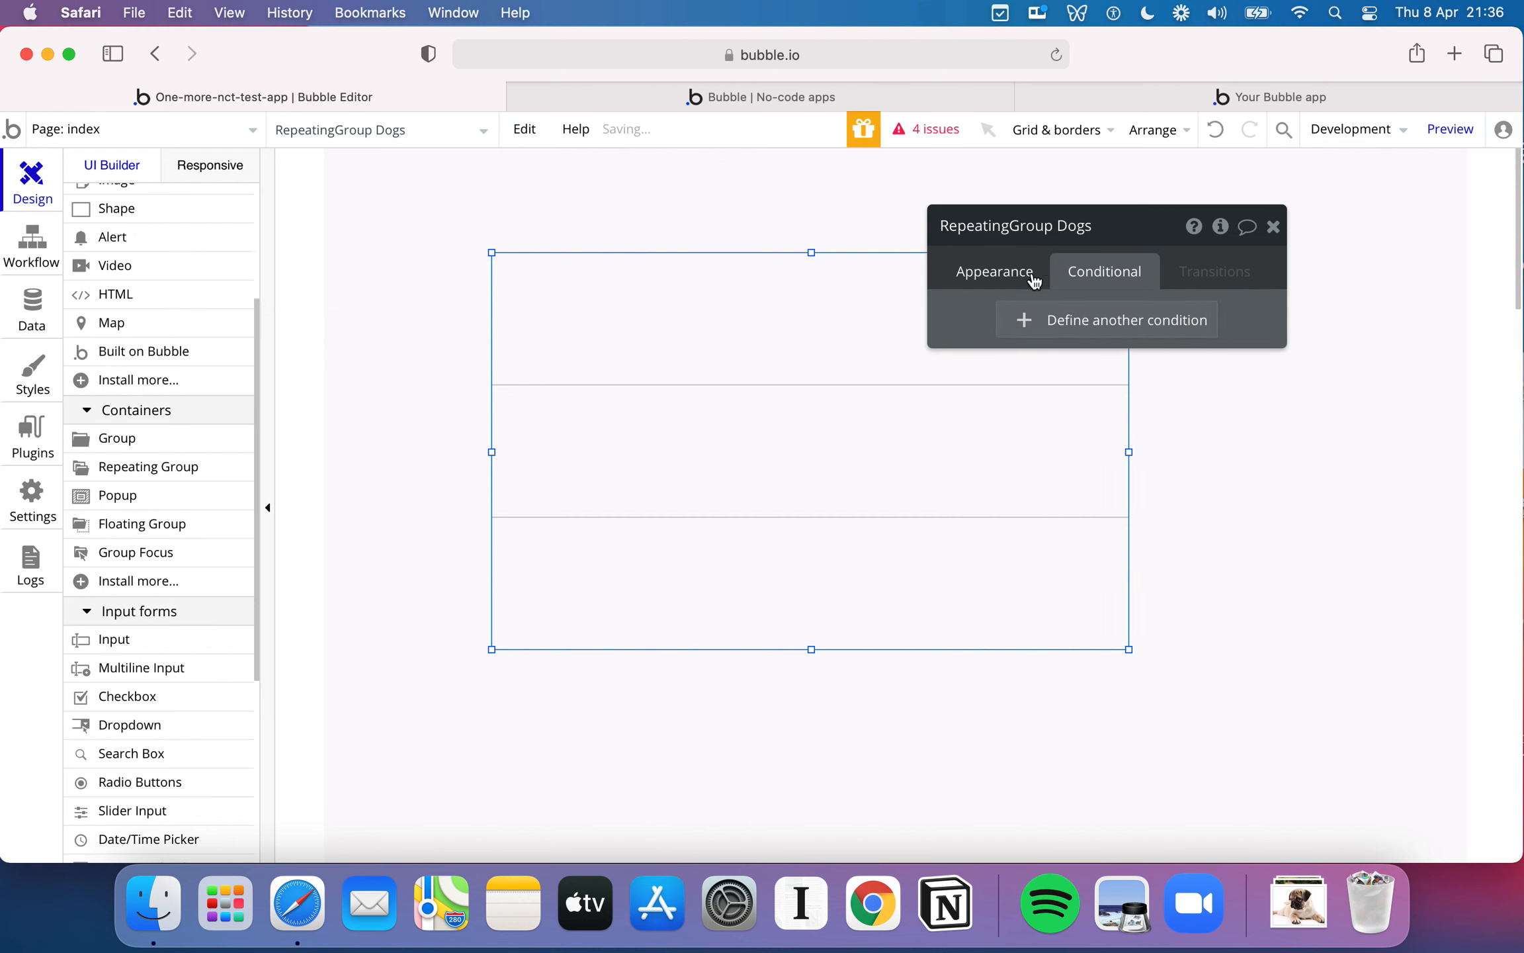
# - Try a search for Dogs as the repeating group's data source in its appearance properties
pyautogui.click(1012, 272)
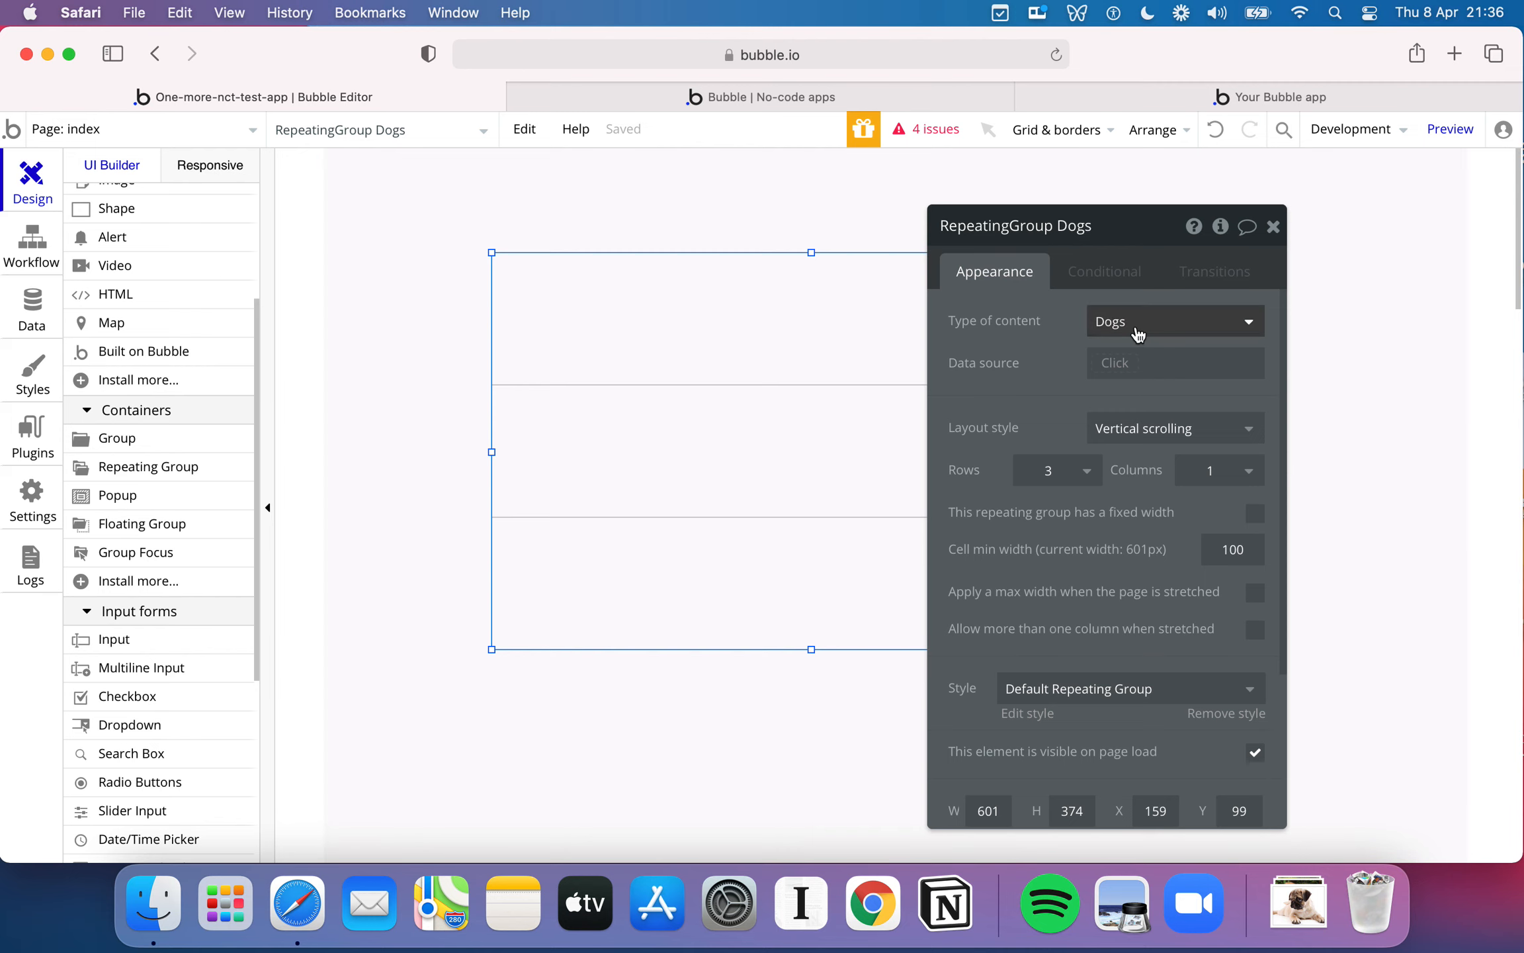
pyautogui.click(1125, 368)
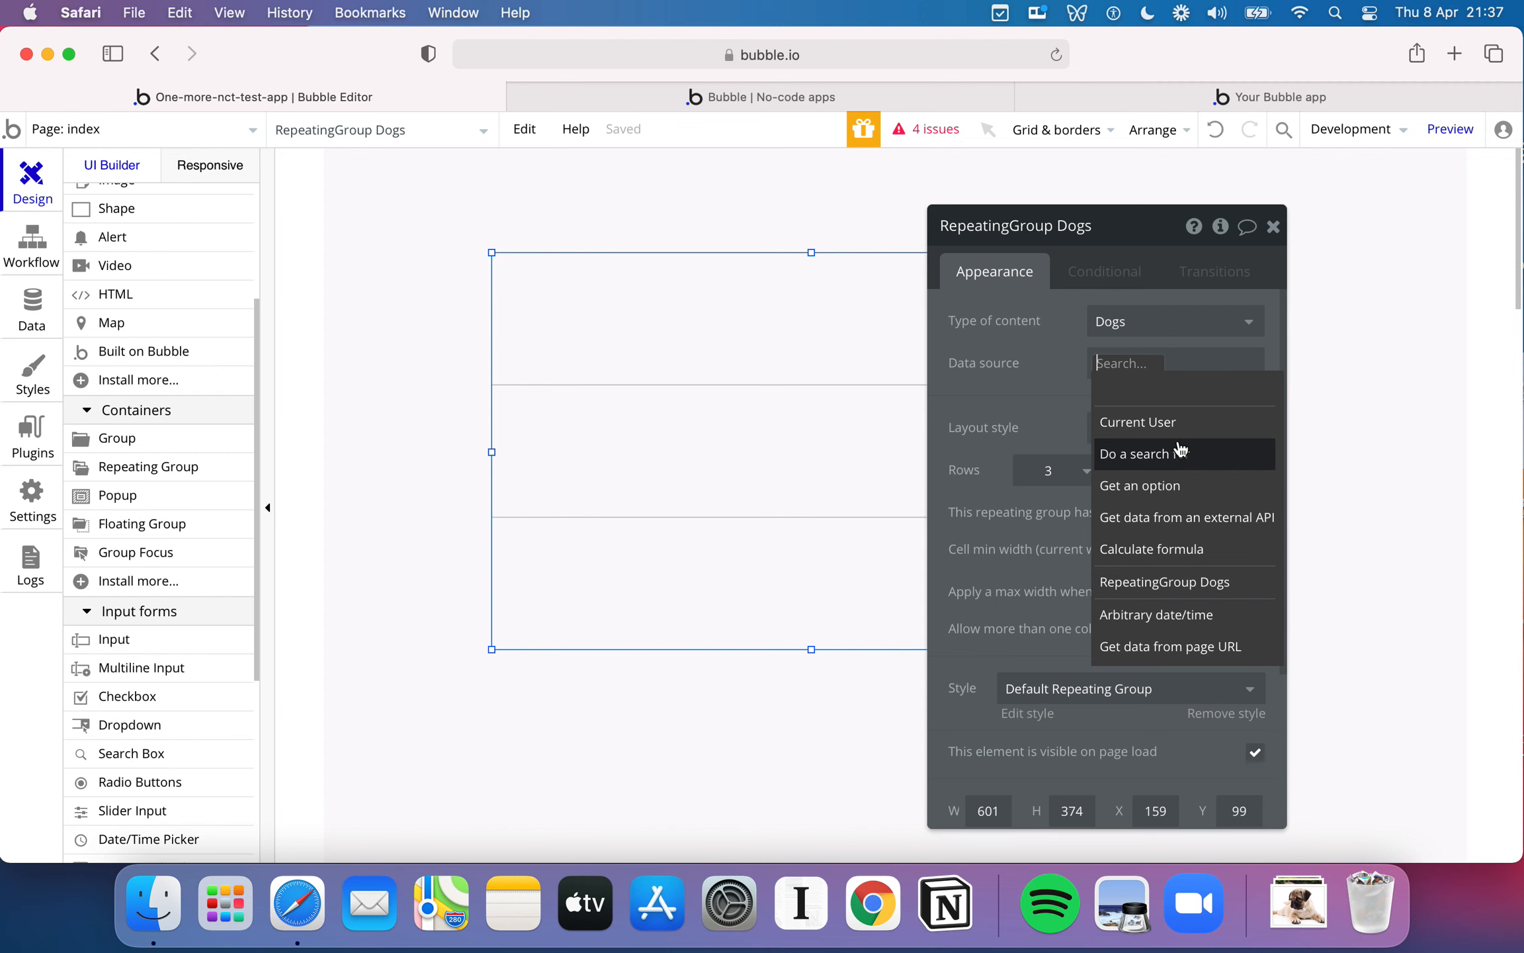
pyautogui.click(1147, 455)
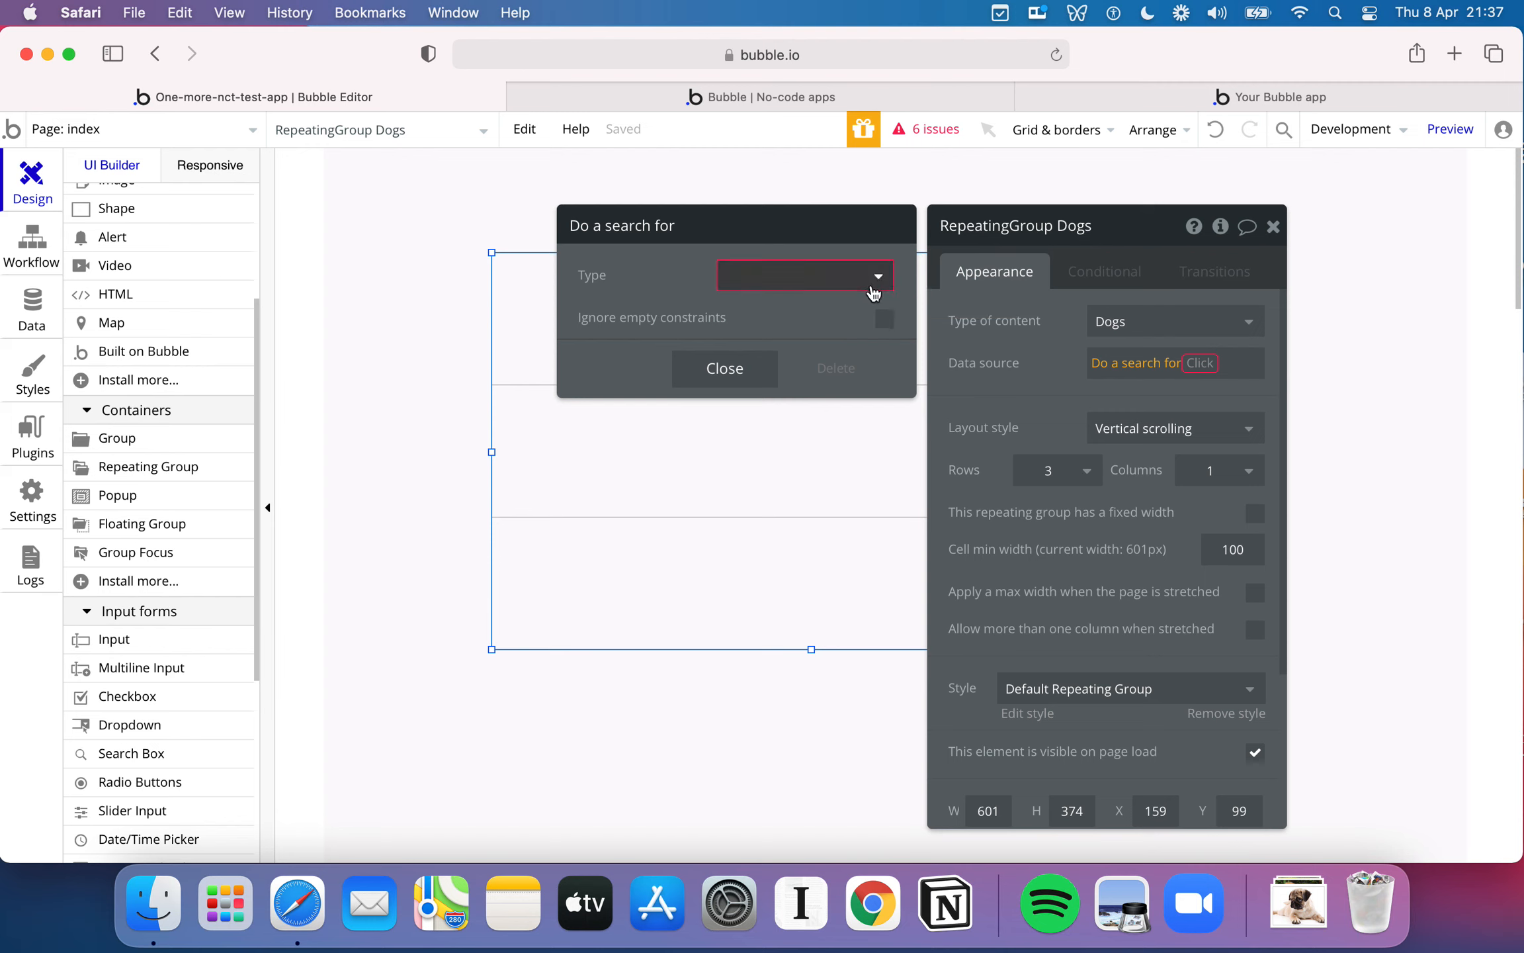
pyautogui.click(873, 291)
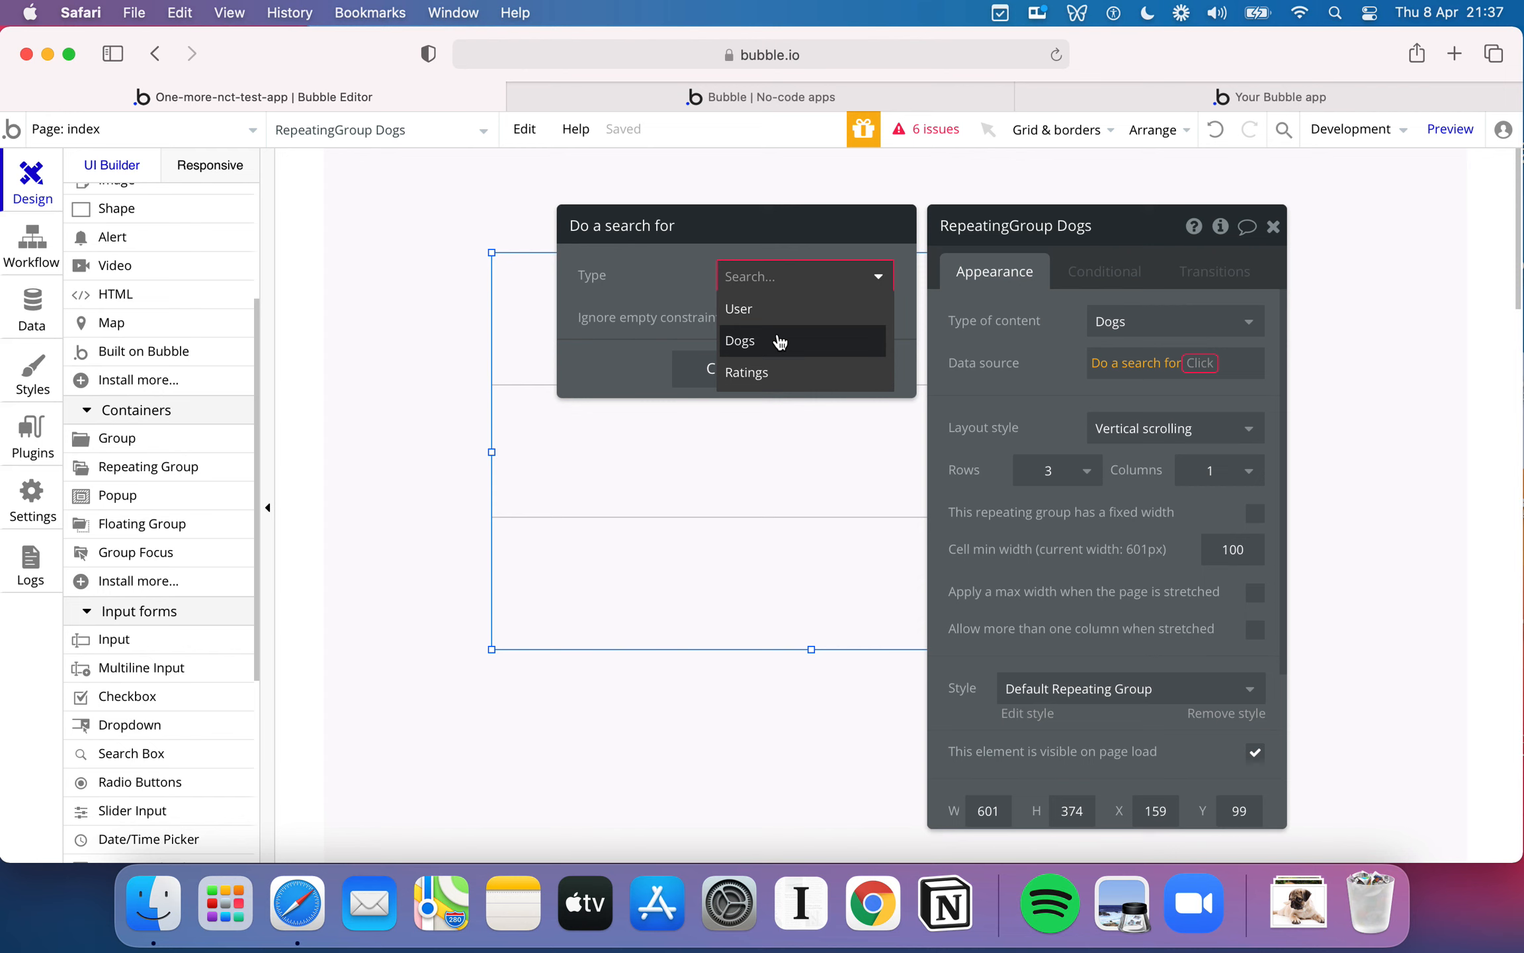
pyautogui.click(759, 342)
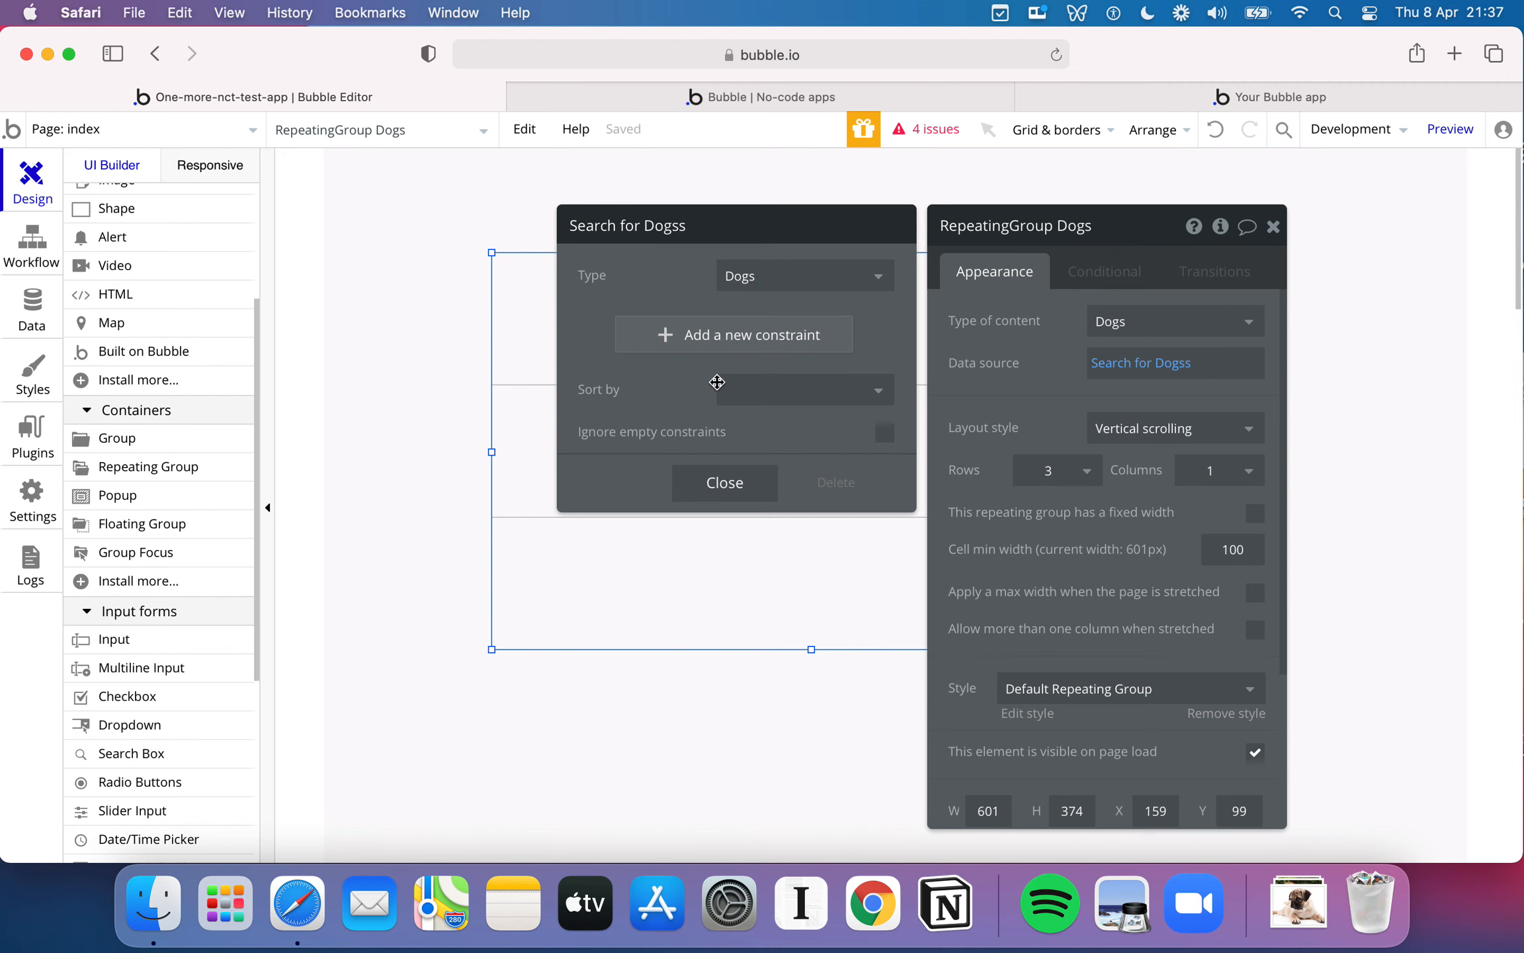
# - Try sorting the Dogs search by Breed, and look through the available sort fields and the descending option
pyautogui.click(767, 387)
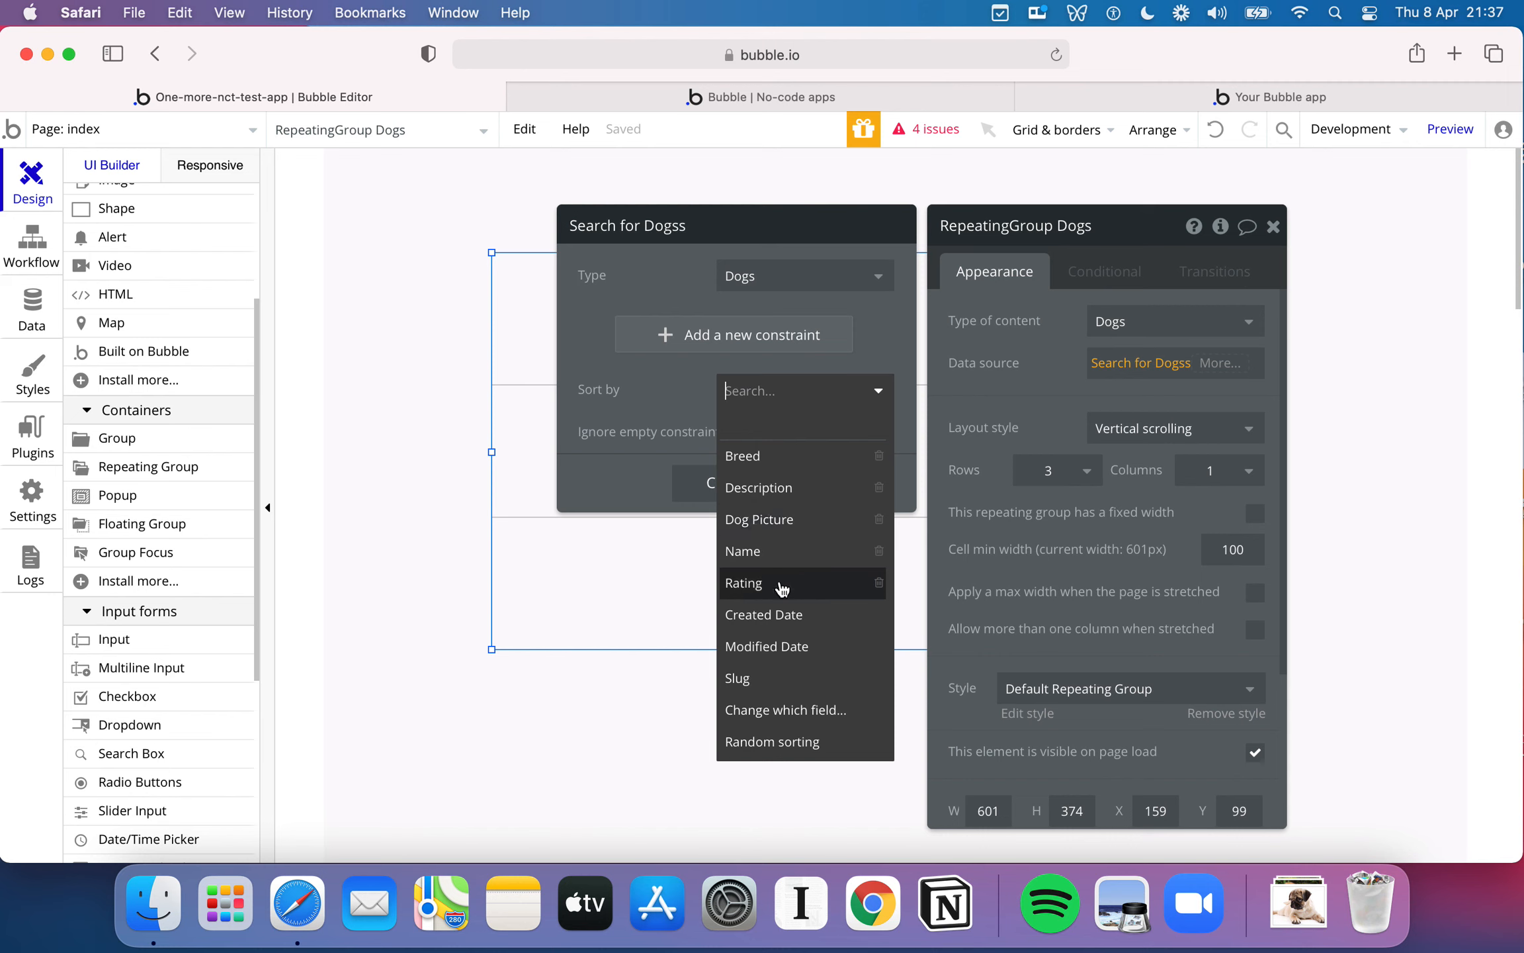
pyautogui.click(777, 457)
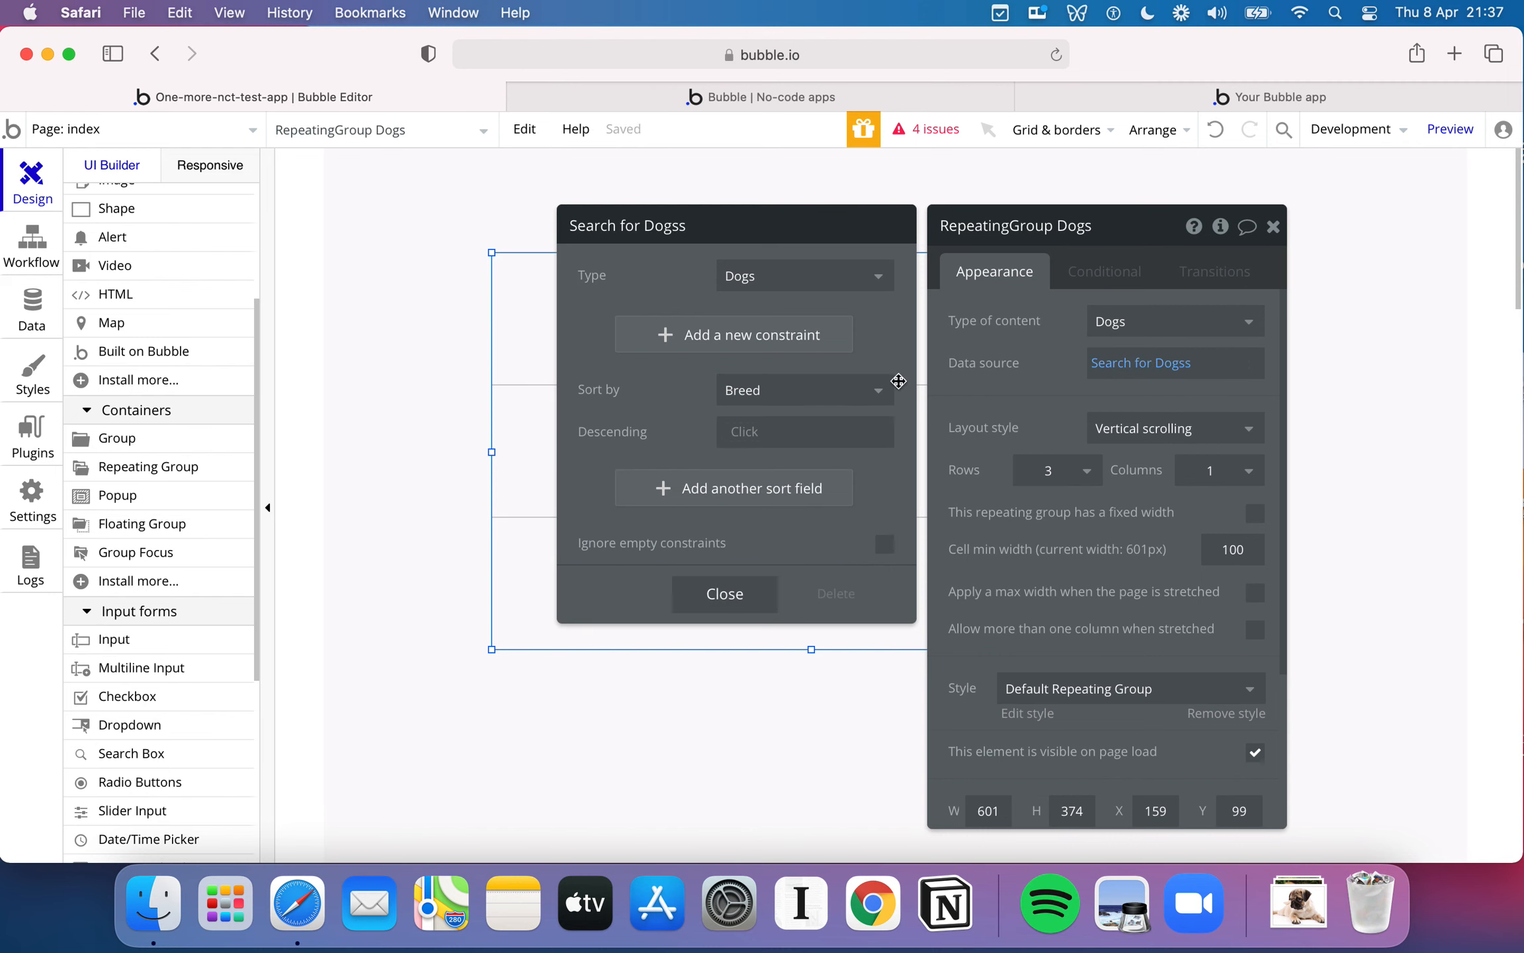
pyautogui.click(877, 397)
pyautogui.click(667, 411)
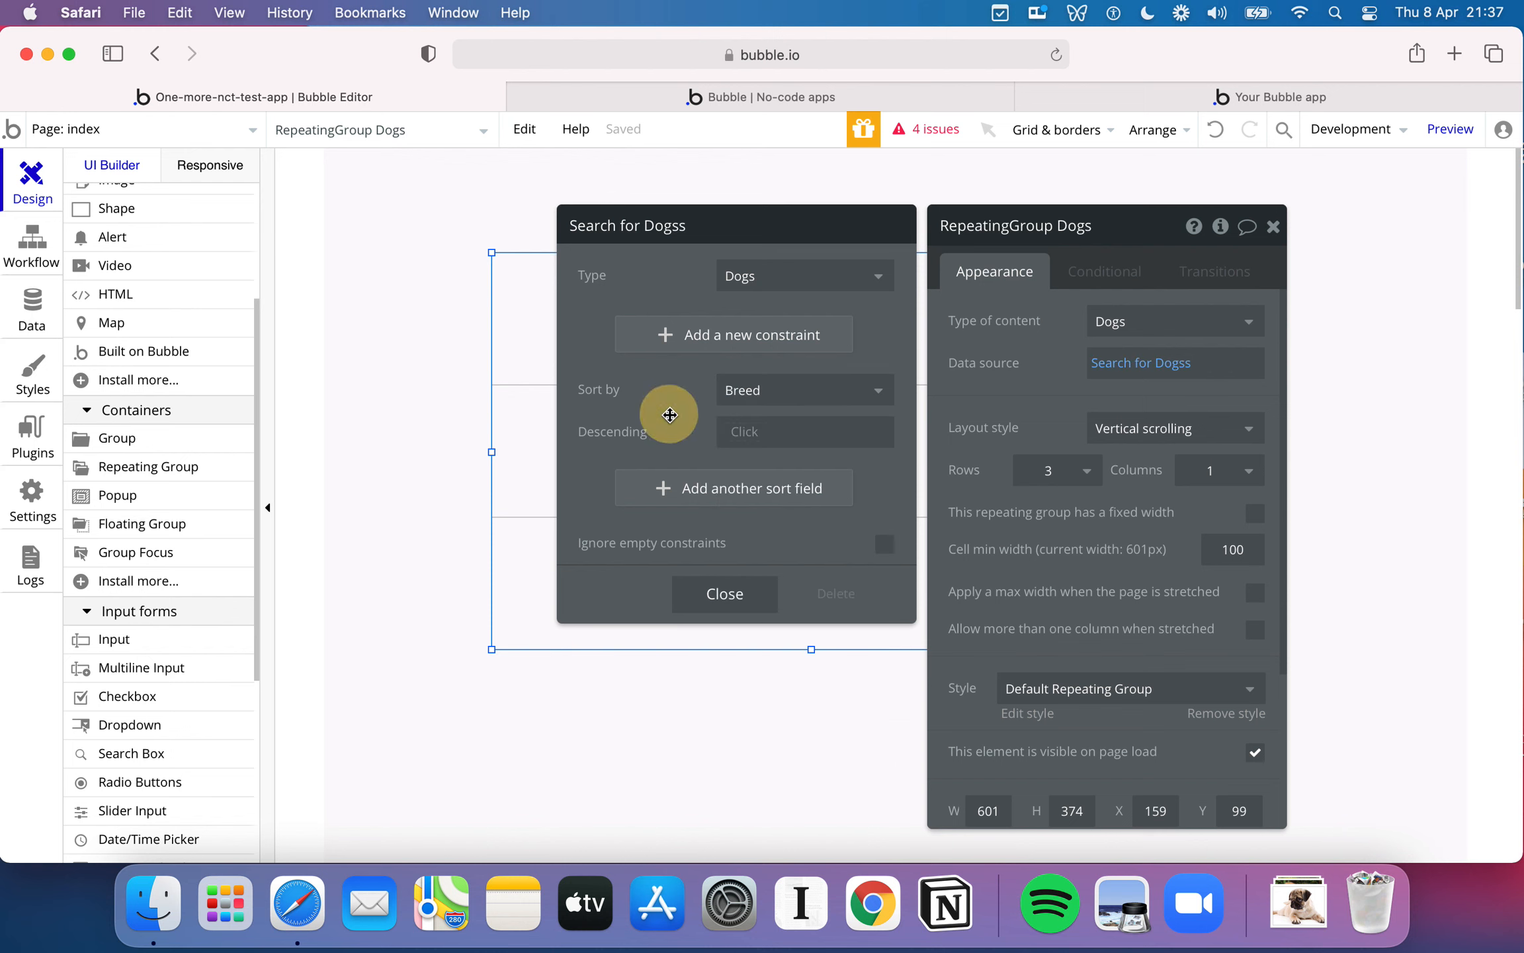
# - Try a search constraint of Breed = Samoyed on the Dogs search, and delete the constraint
pyautogui.click(808, 350)
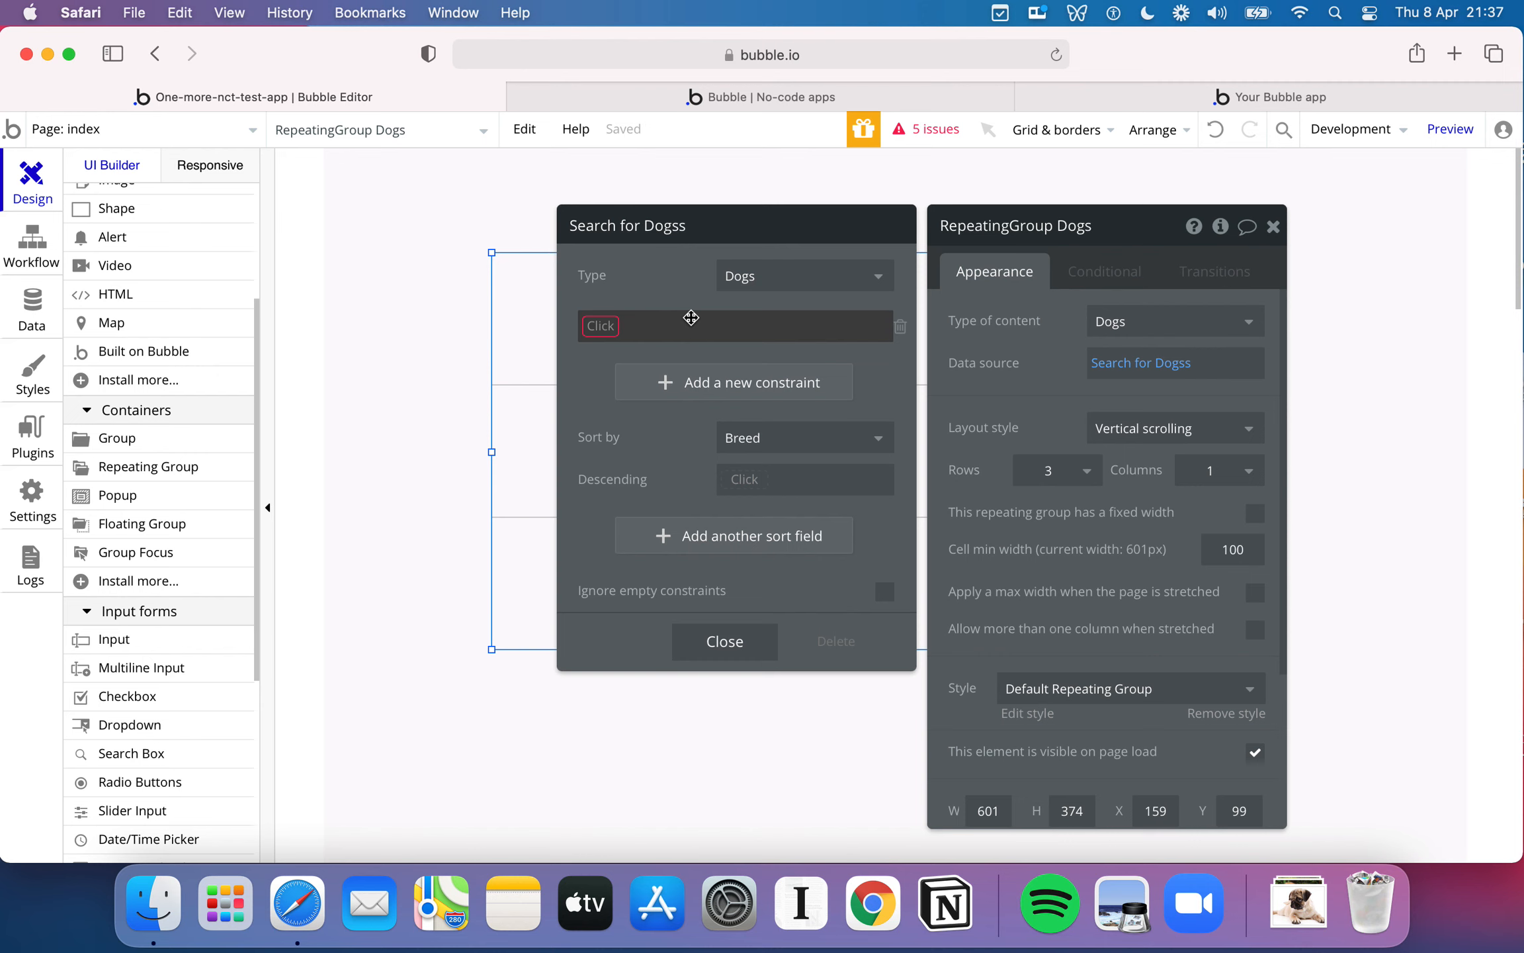
pyautogui.click(602, 327)
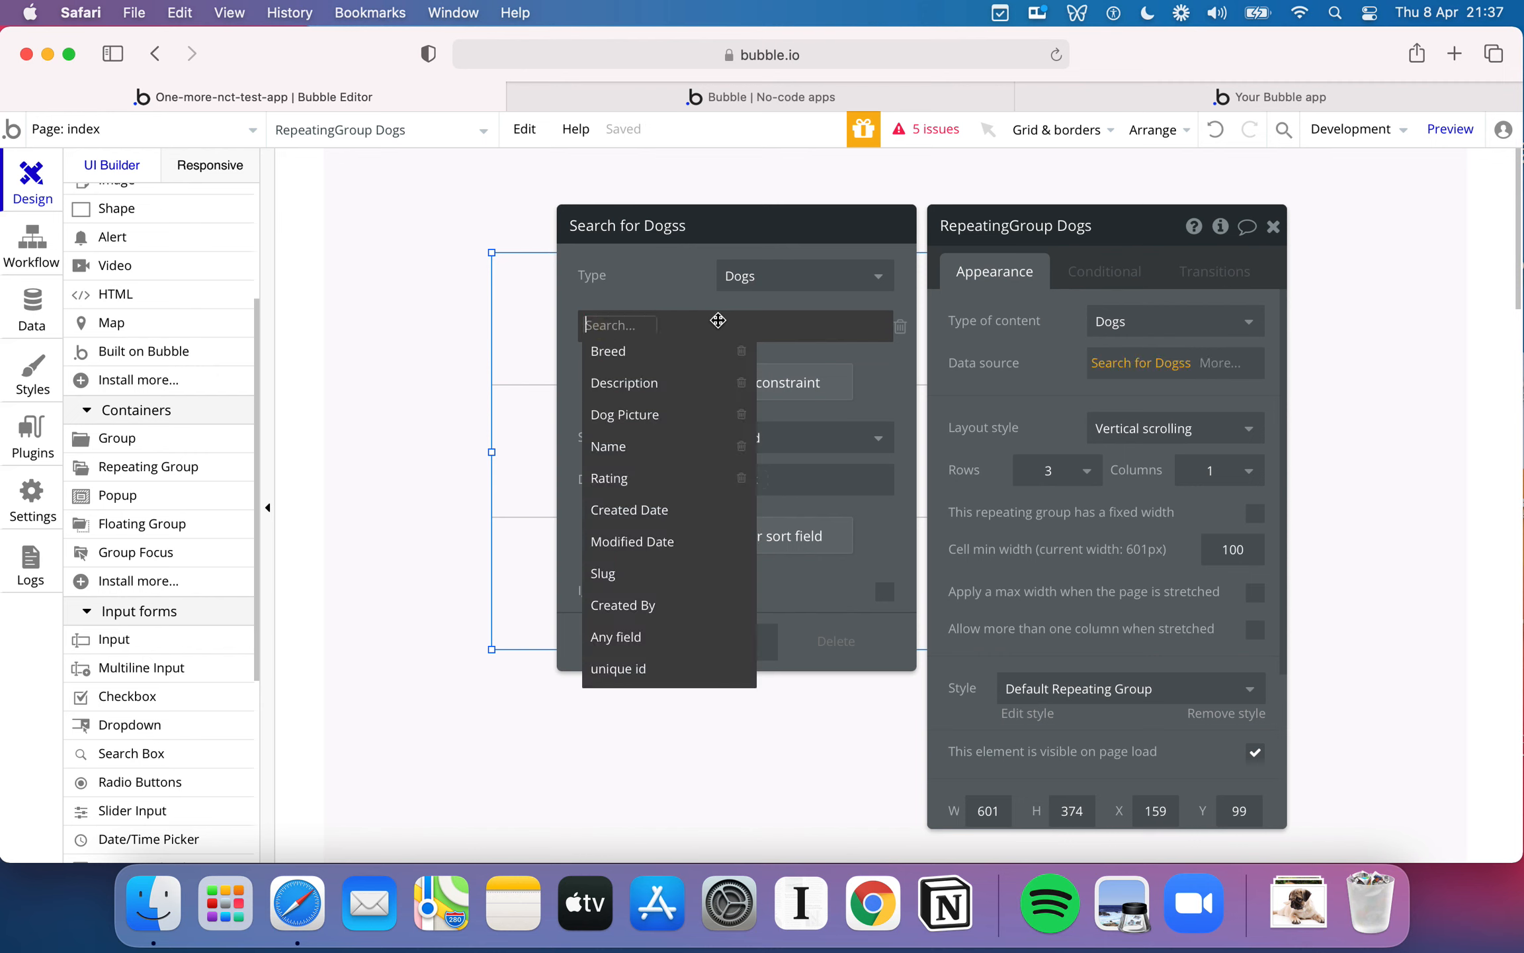
pyautogui.click(658, 352)
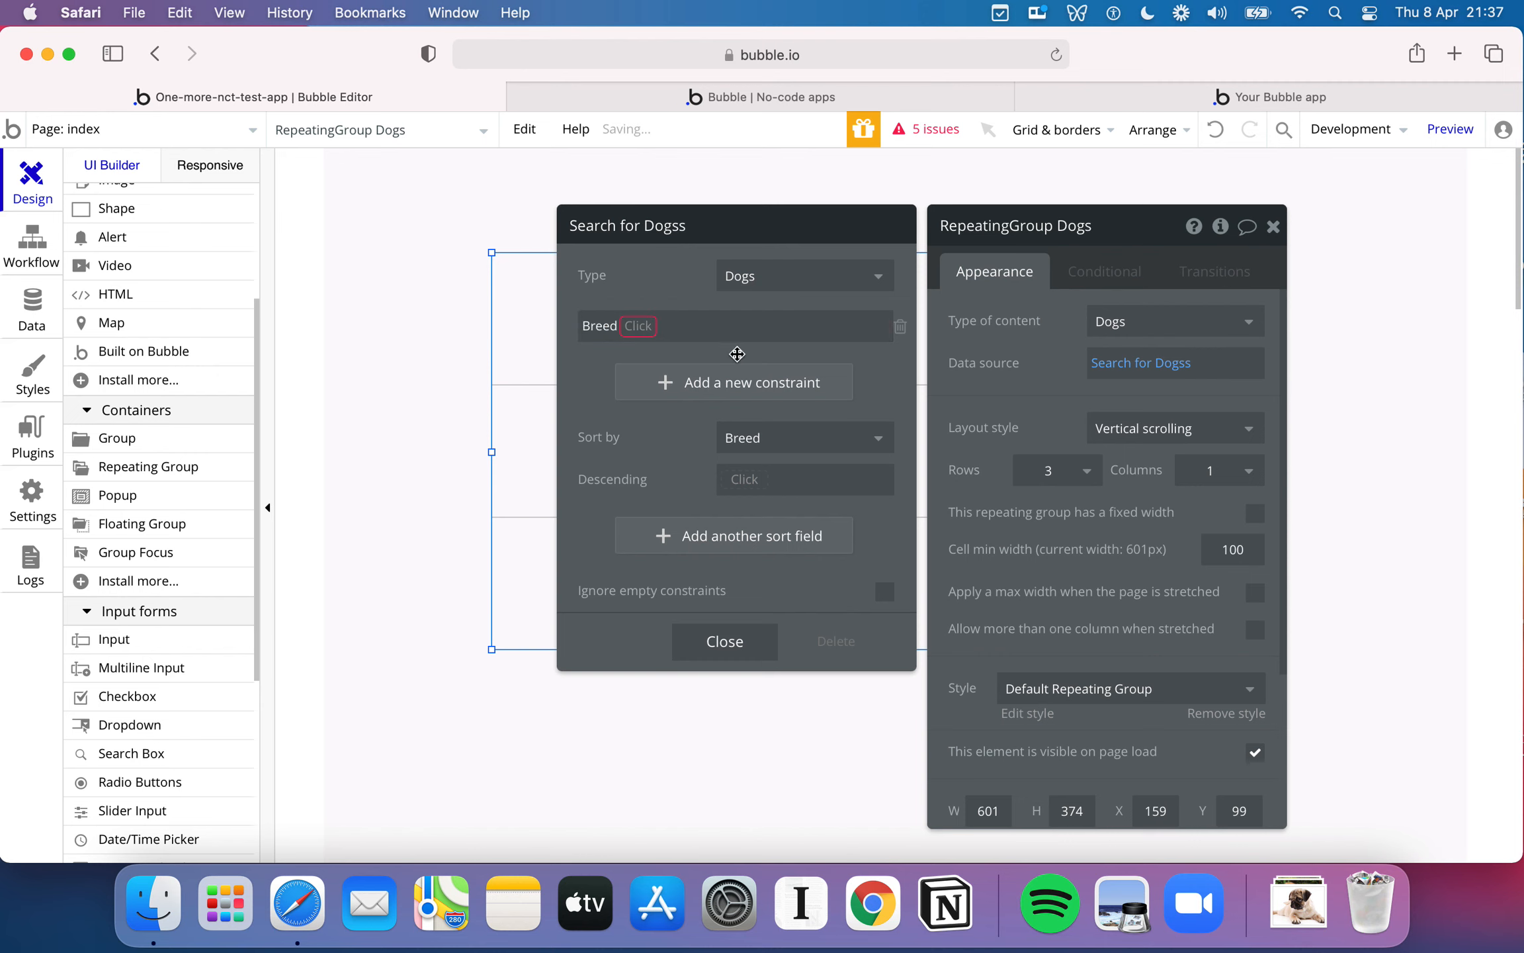
pyautogui.click(639, 329)
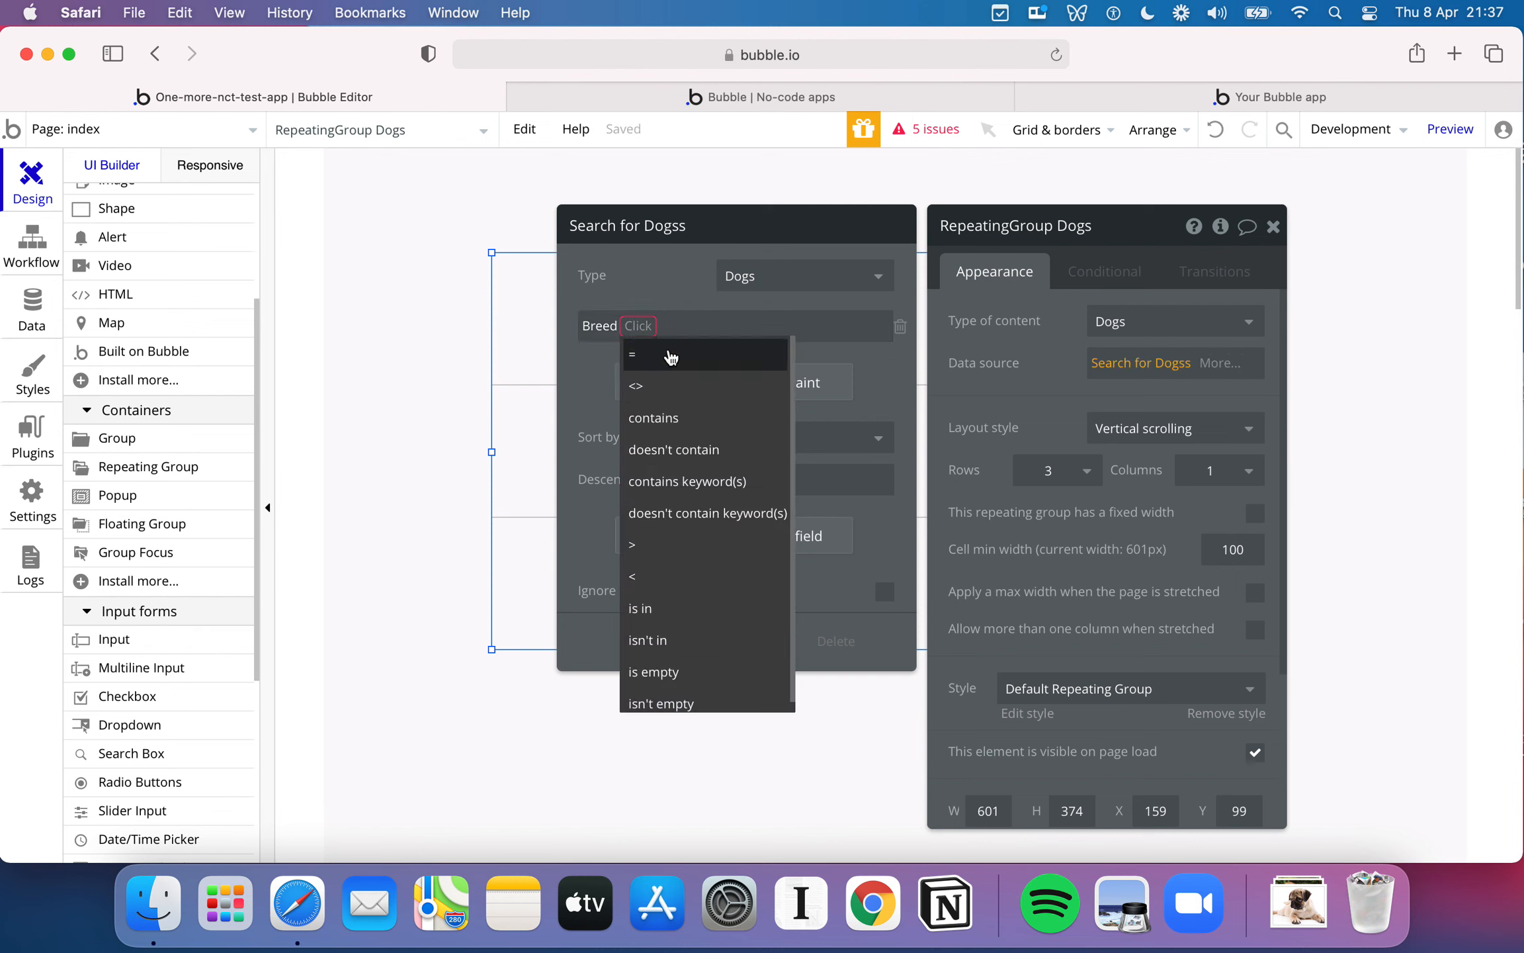
pyautogui.click(665, 355)
pyautogui.click(749, 331)
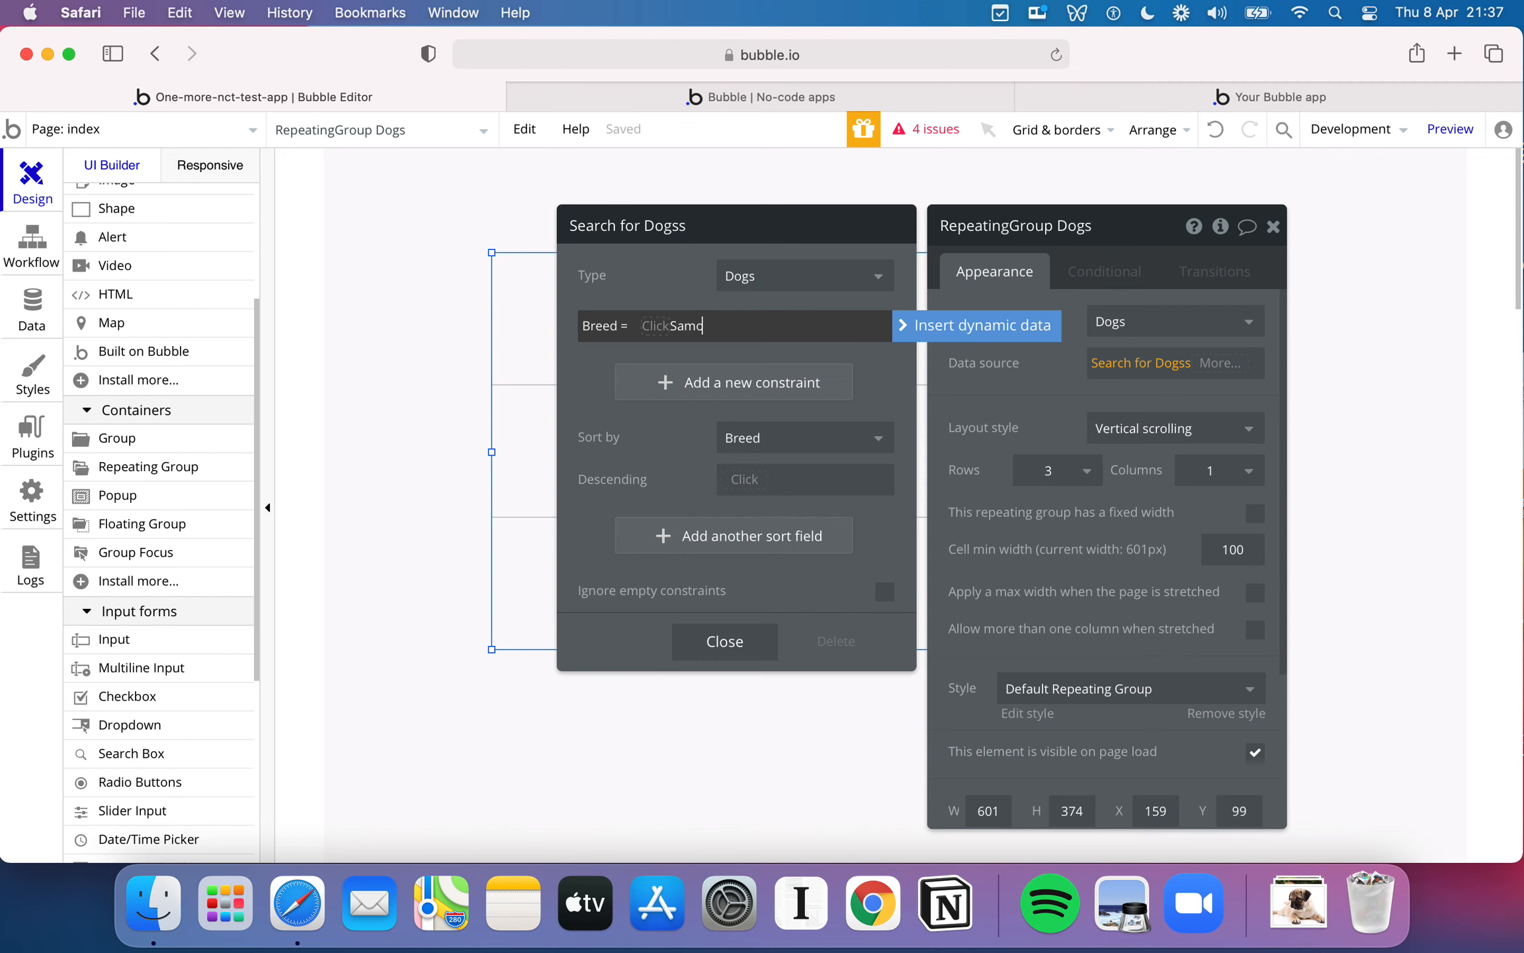
pyautogui.click(673, 331)
pyautogui.write('Samo')
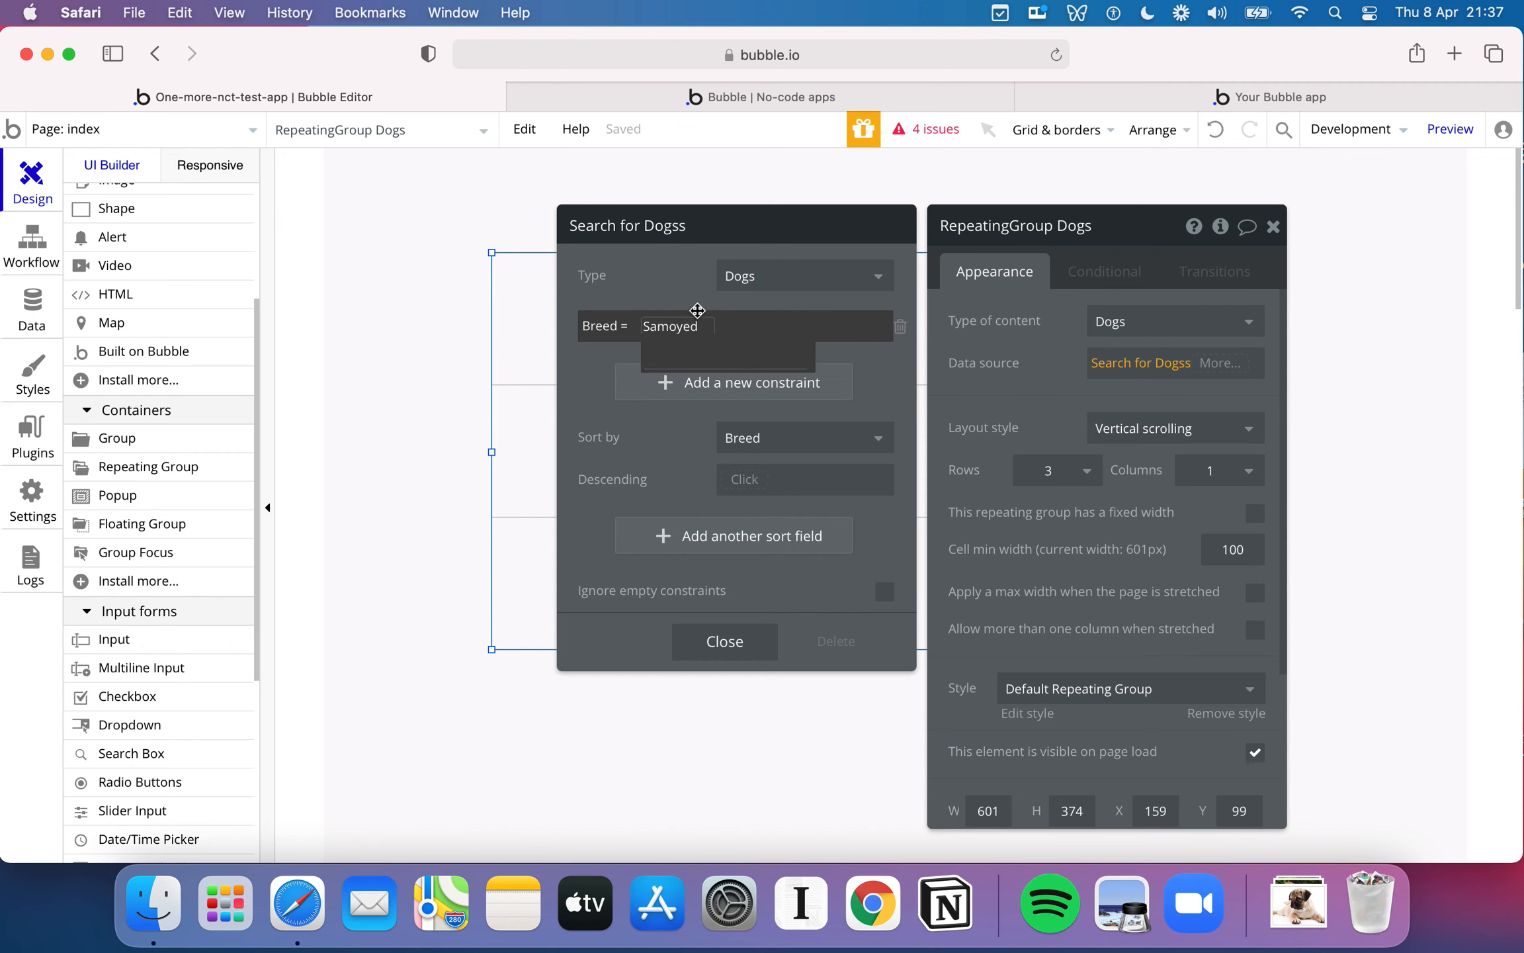
pyautogui.click(680, 302)
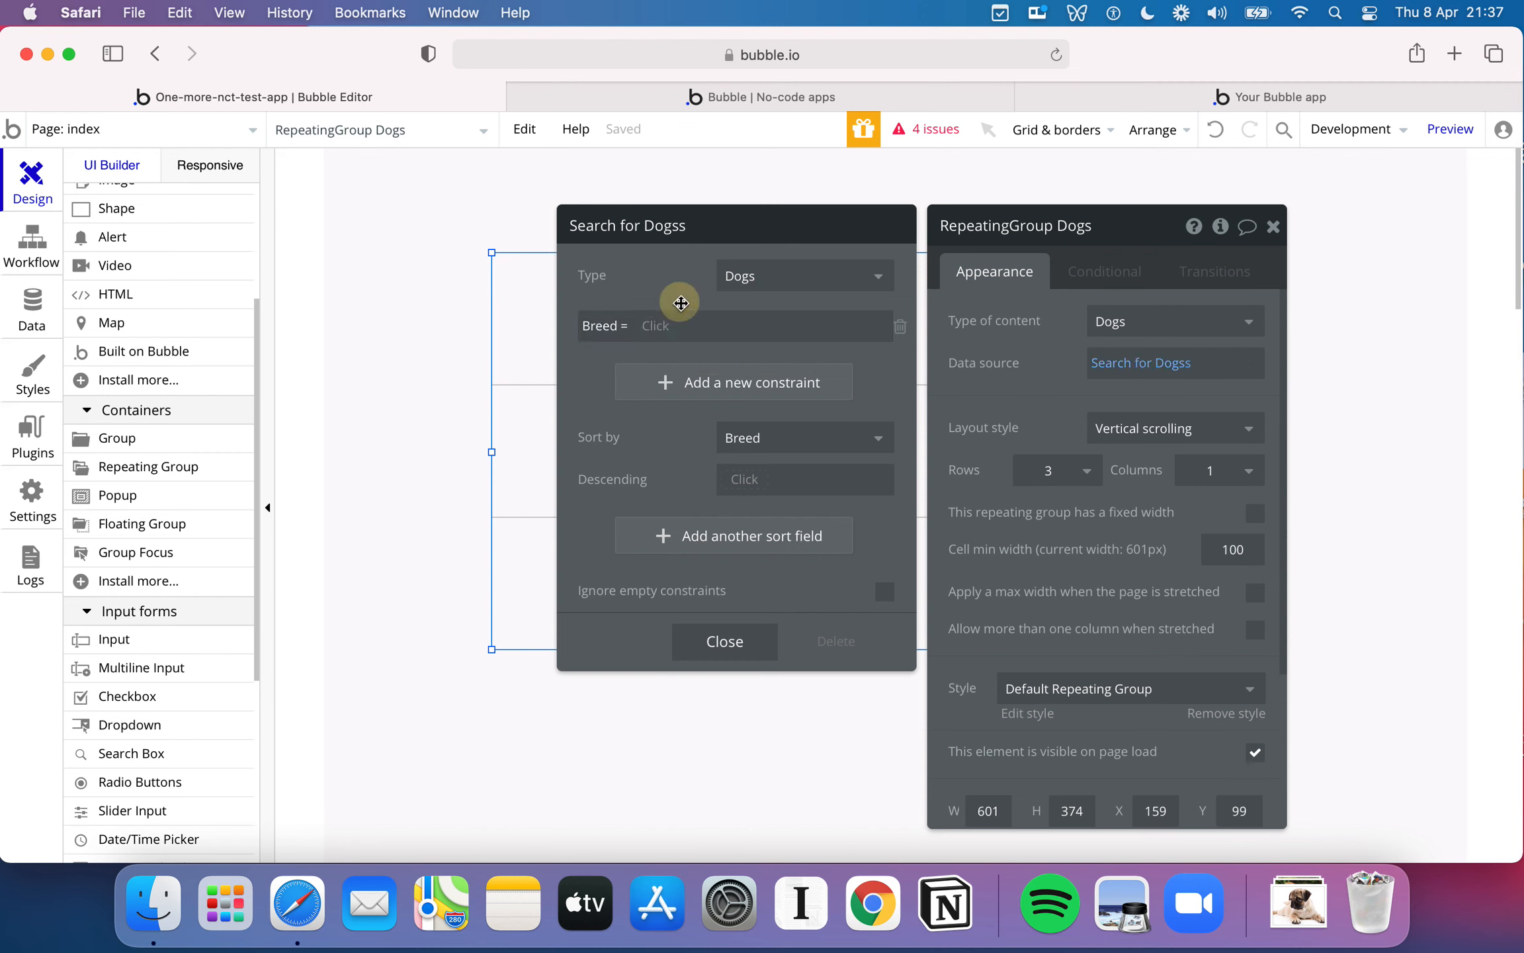
pyautogui.click(899, 331)
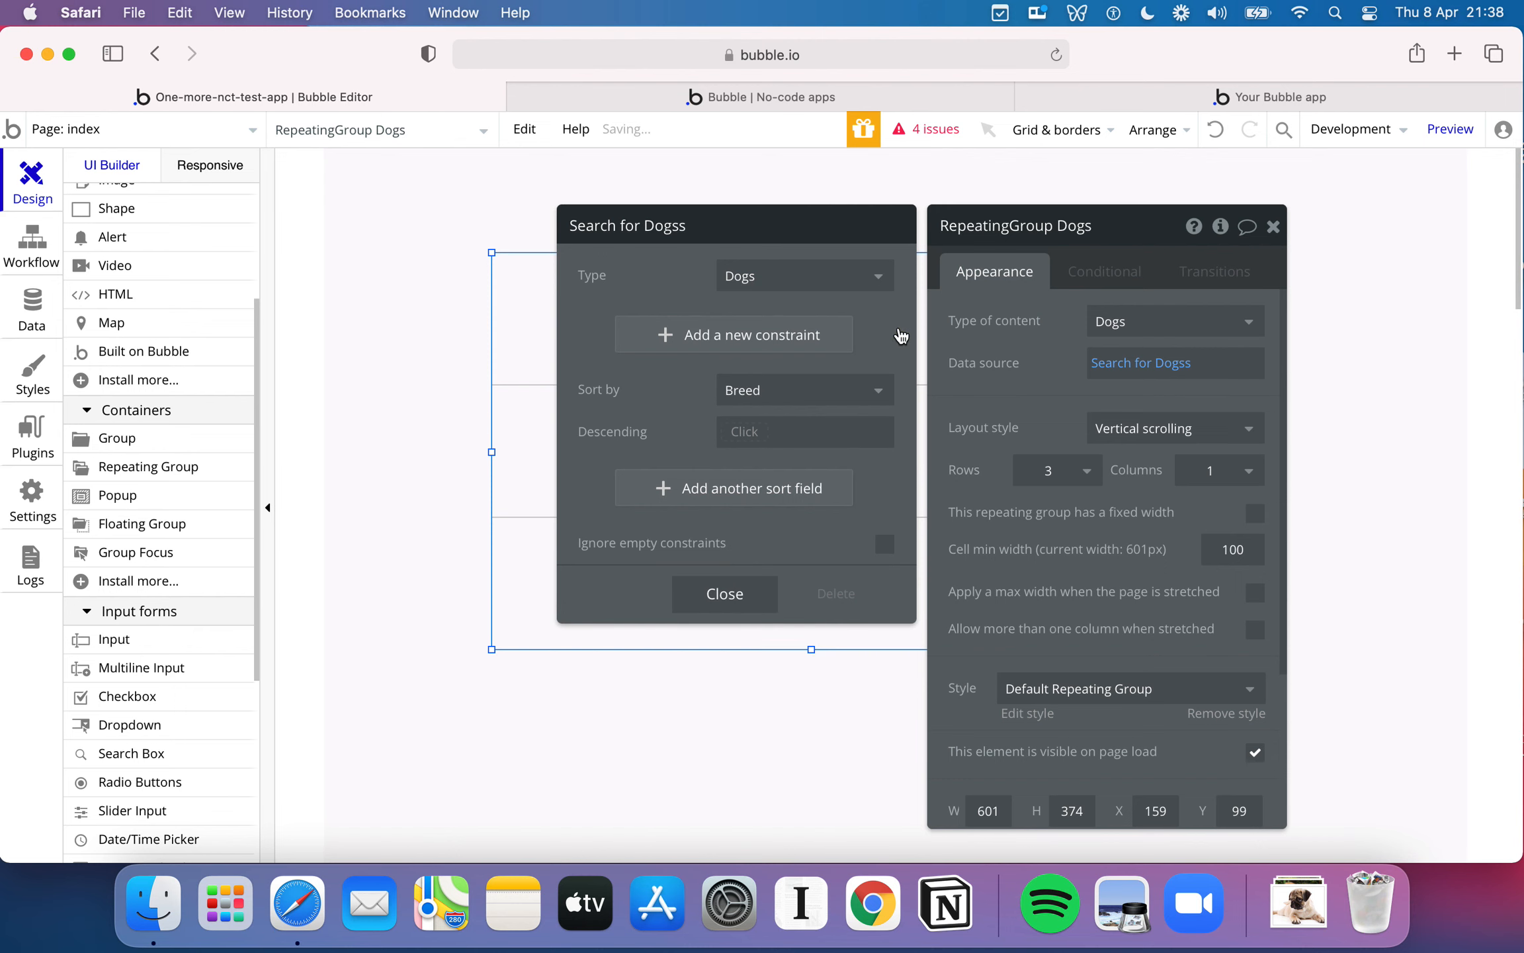
# - Check the search's sort field and delete the Dogs search from the repeating group's data source
pyautogui.click(880, 395)
pyautogui.click(742, 455)
pyautogui.click(827, 594)
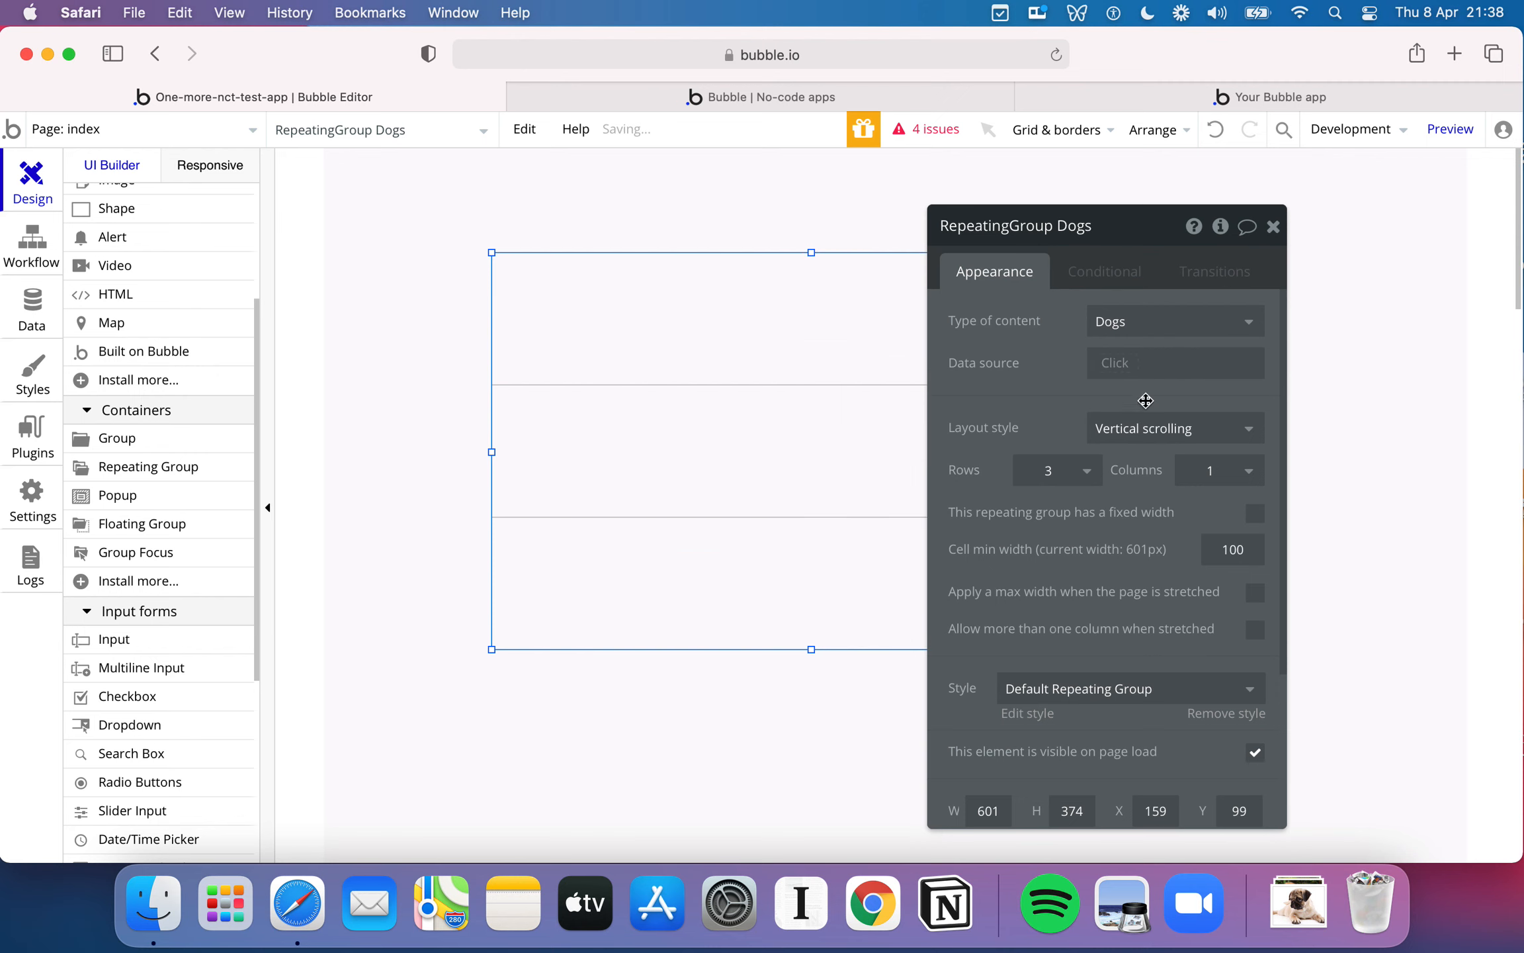
# - Set the repeating group's data source to a search for Dogs without constraints or sorting, and close the search settings
pyautogui.click(1128, 364)
pyautogui.click(1148, 449)
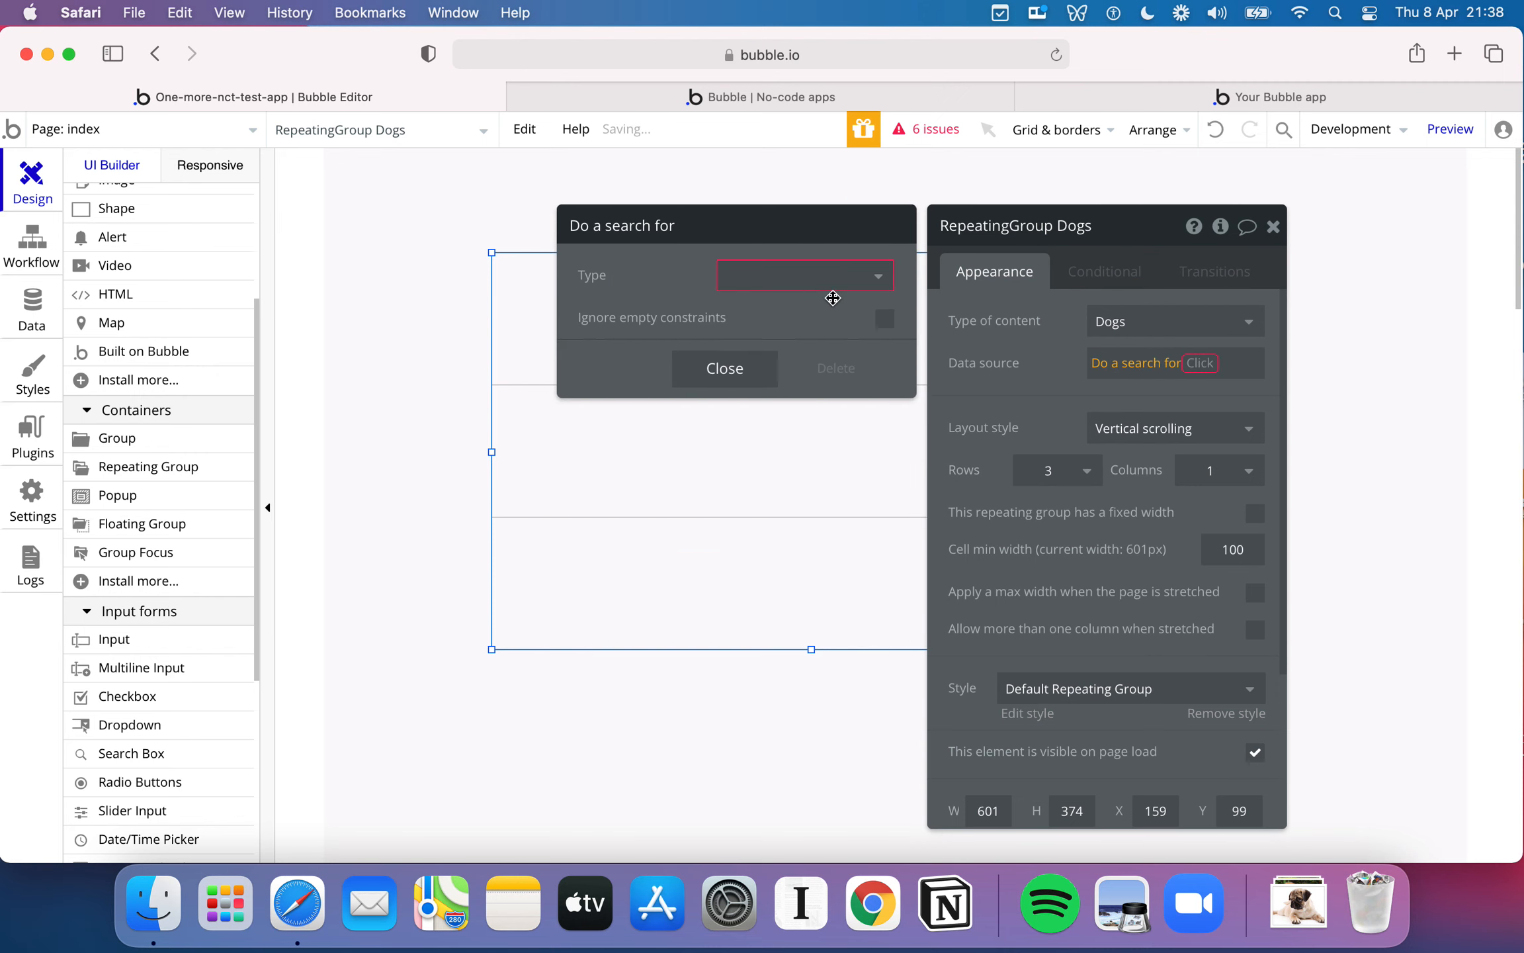
pyautogui.click(827, 283)
pyautogui.click(780, 345)
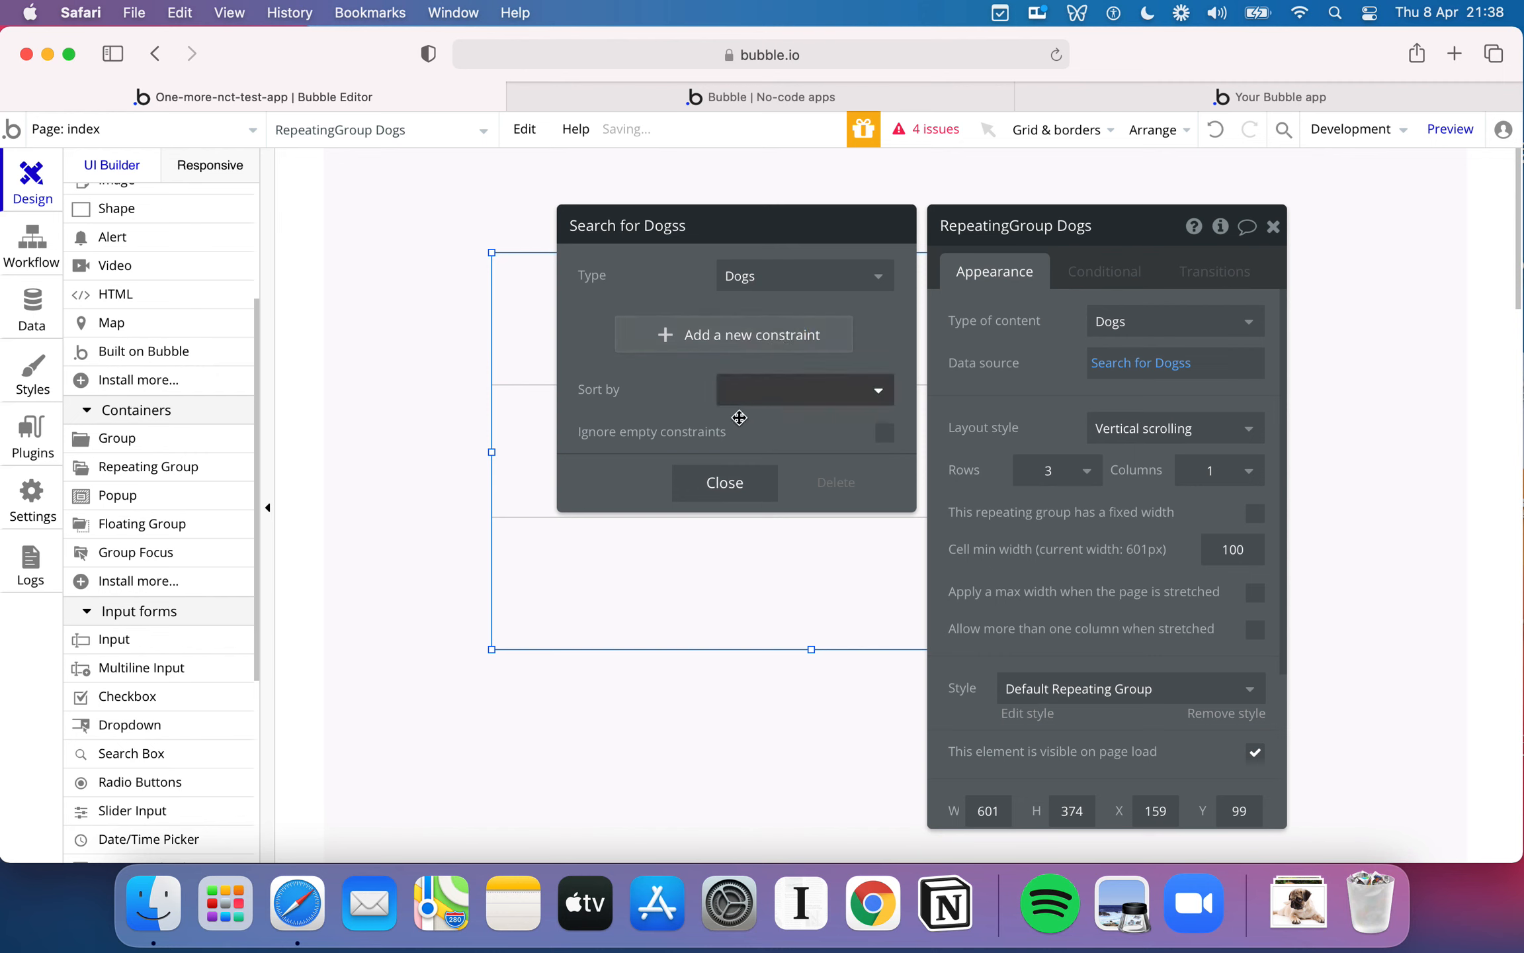
pyautogui.click(725, 483)
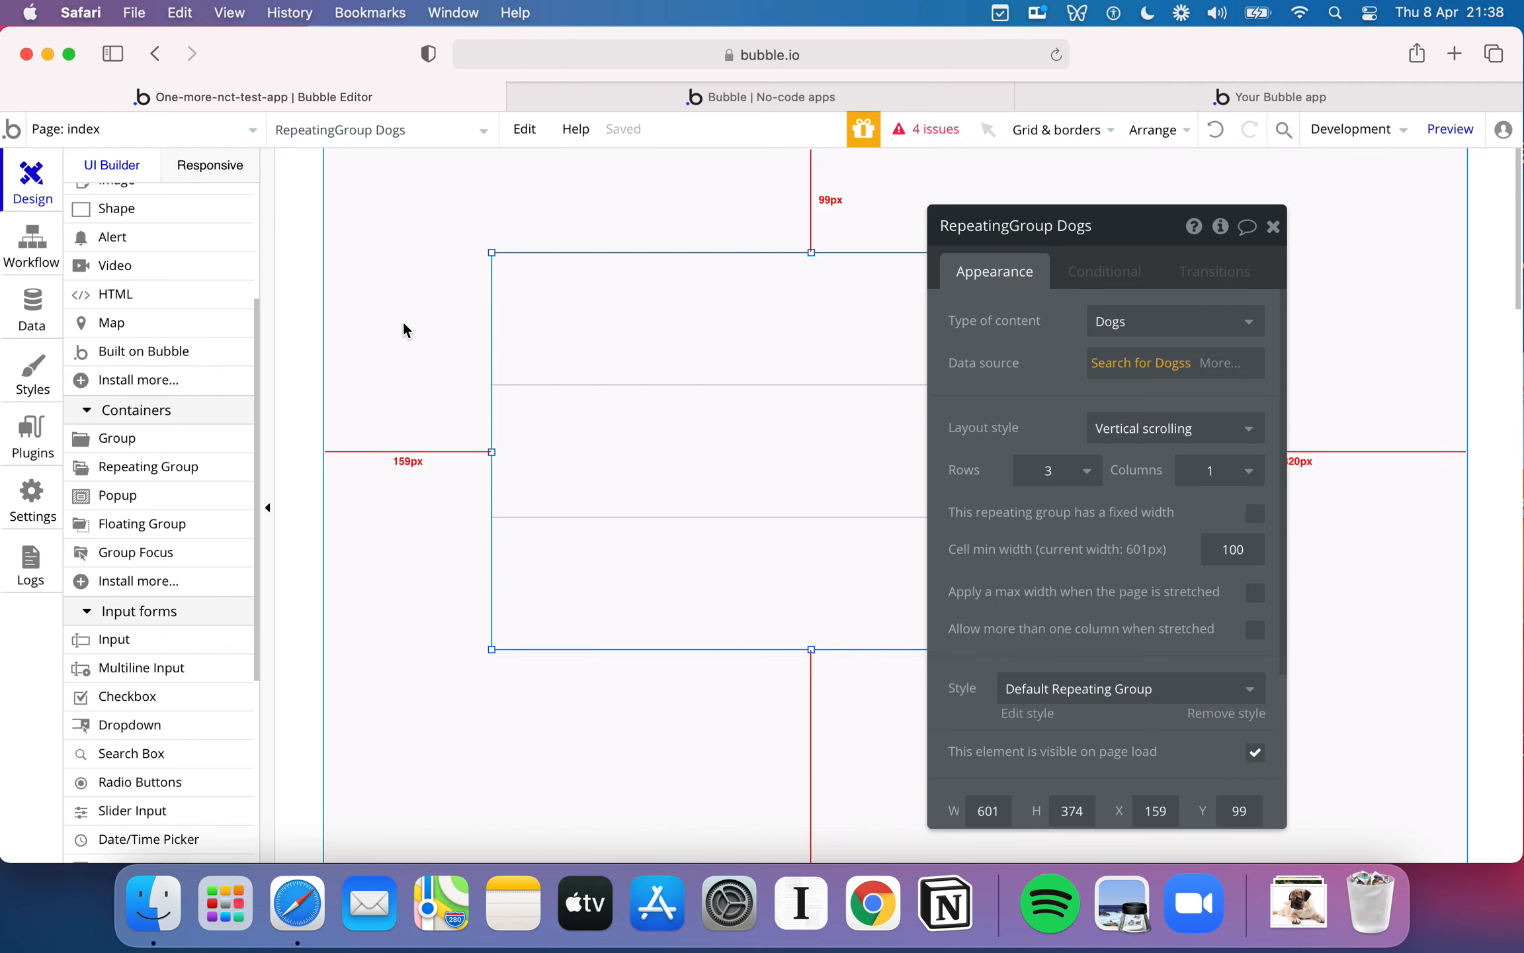
# - Add a text element to the repeating group's first cell and move it slightly higher within the cell
pyautogui.scroll(5, 202, 364)
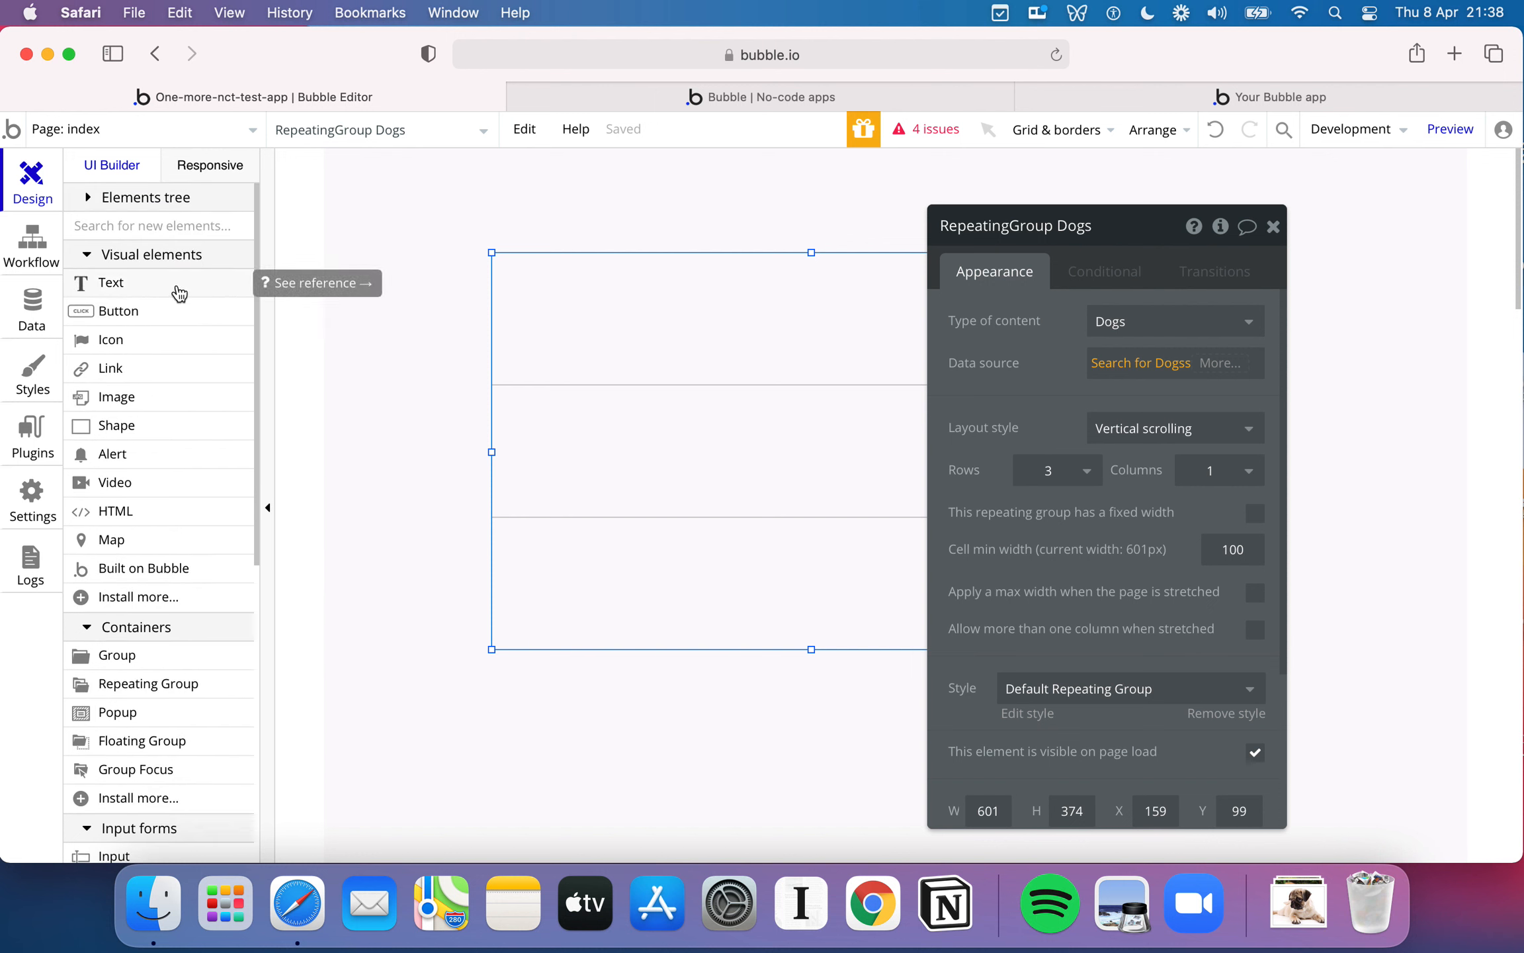
pyautogui.moveTo(178, 293); pyautogui.dragTo(604, 311)
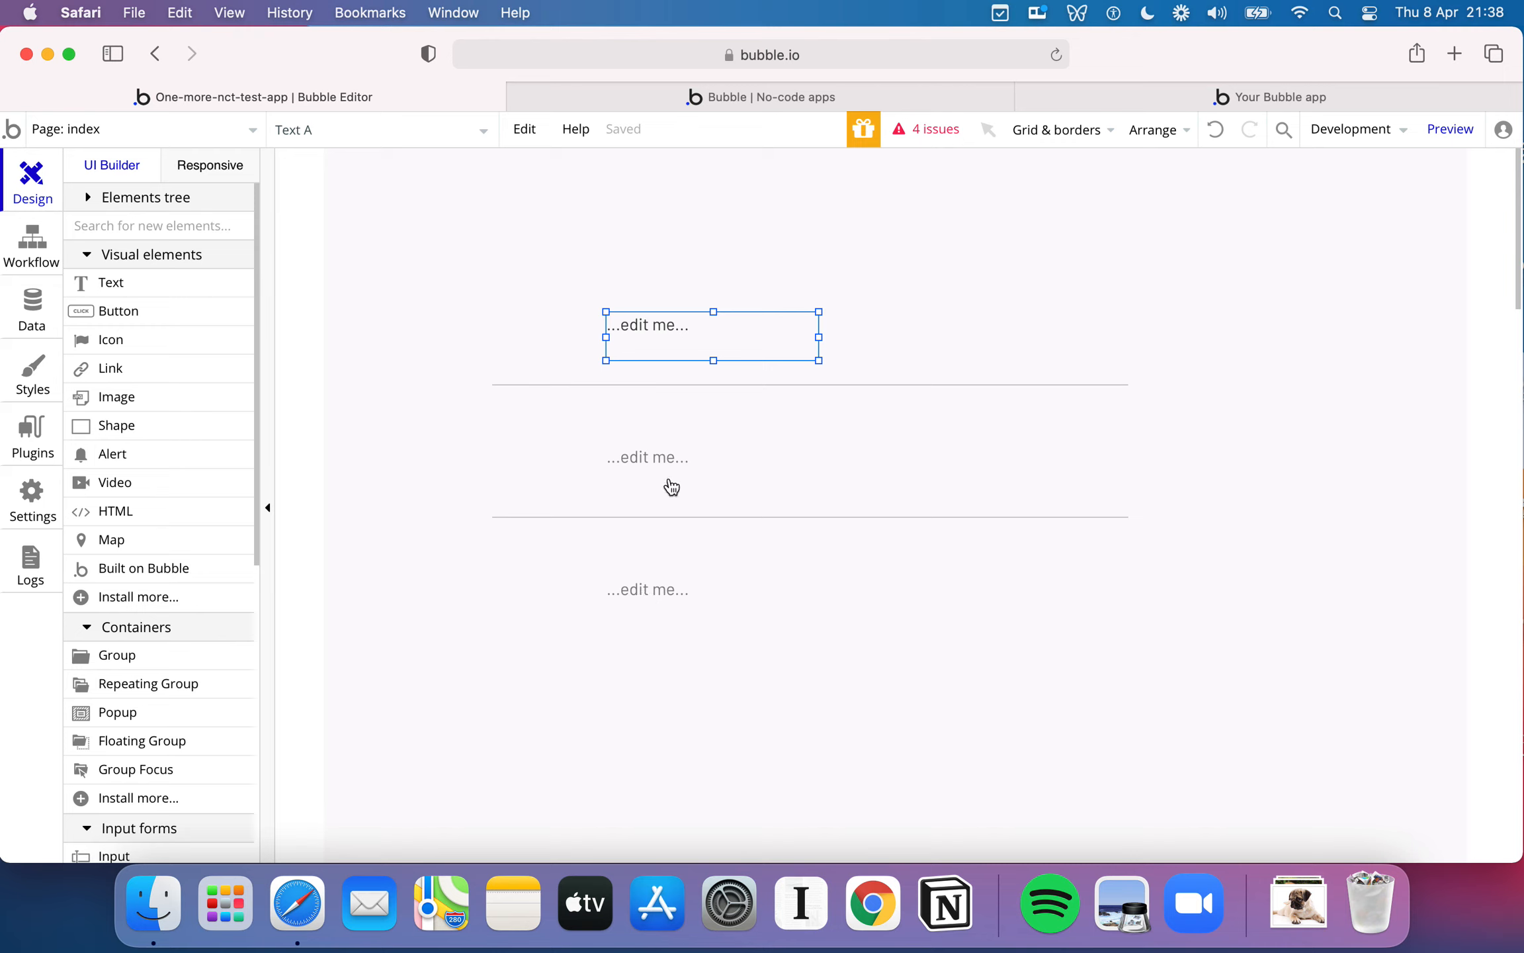
pyautogui.moveTo(691, 343); pyautogui.dragTo(737, 305)
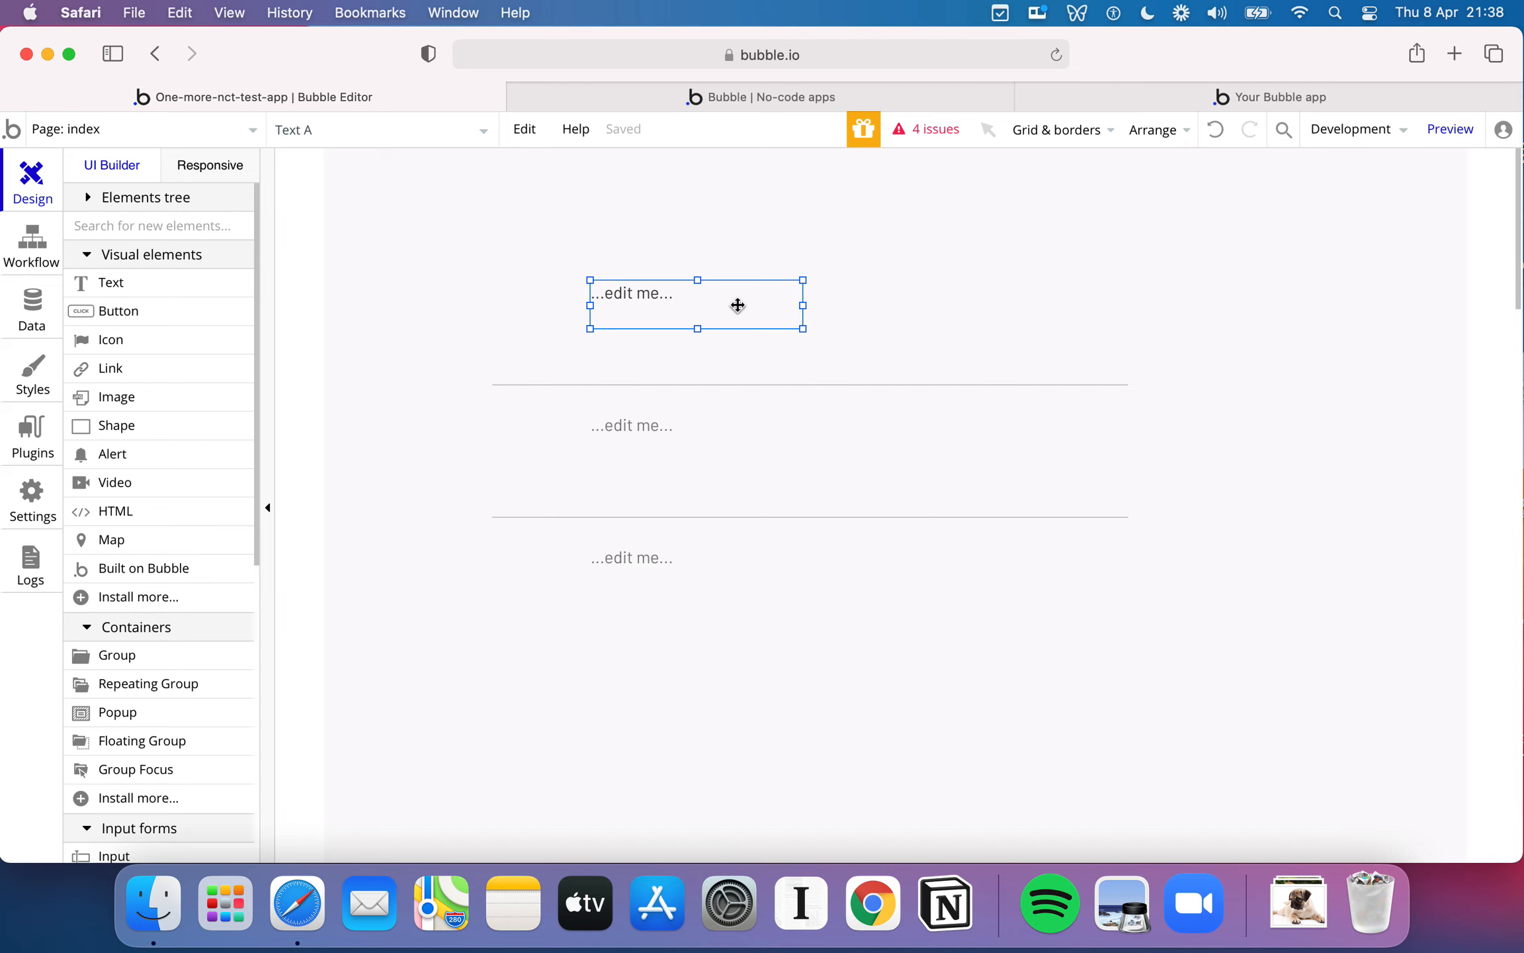
# - Set the text element in the first cell to the dynamic value Current cell's Dogs's Name and close the property editor
pyautogui.doubleClick(738, 305)
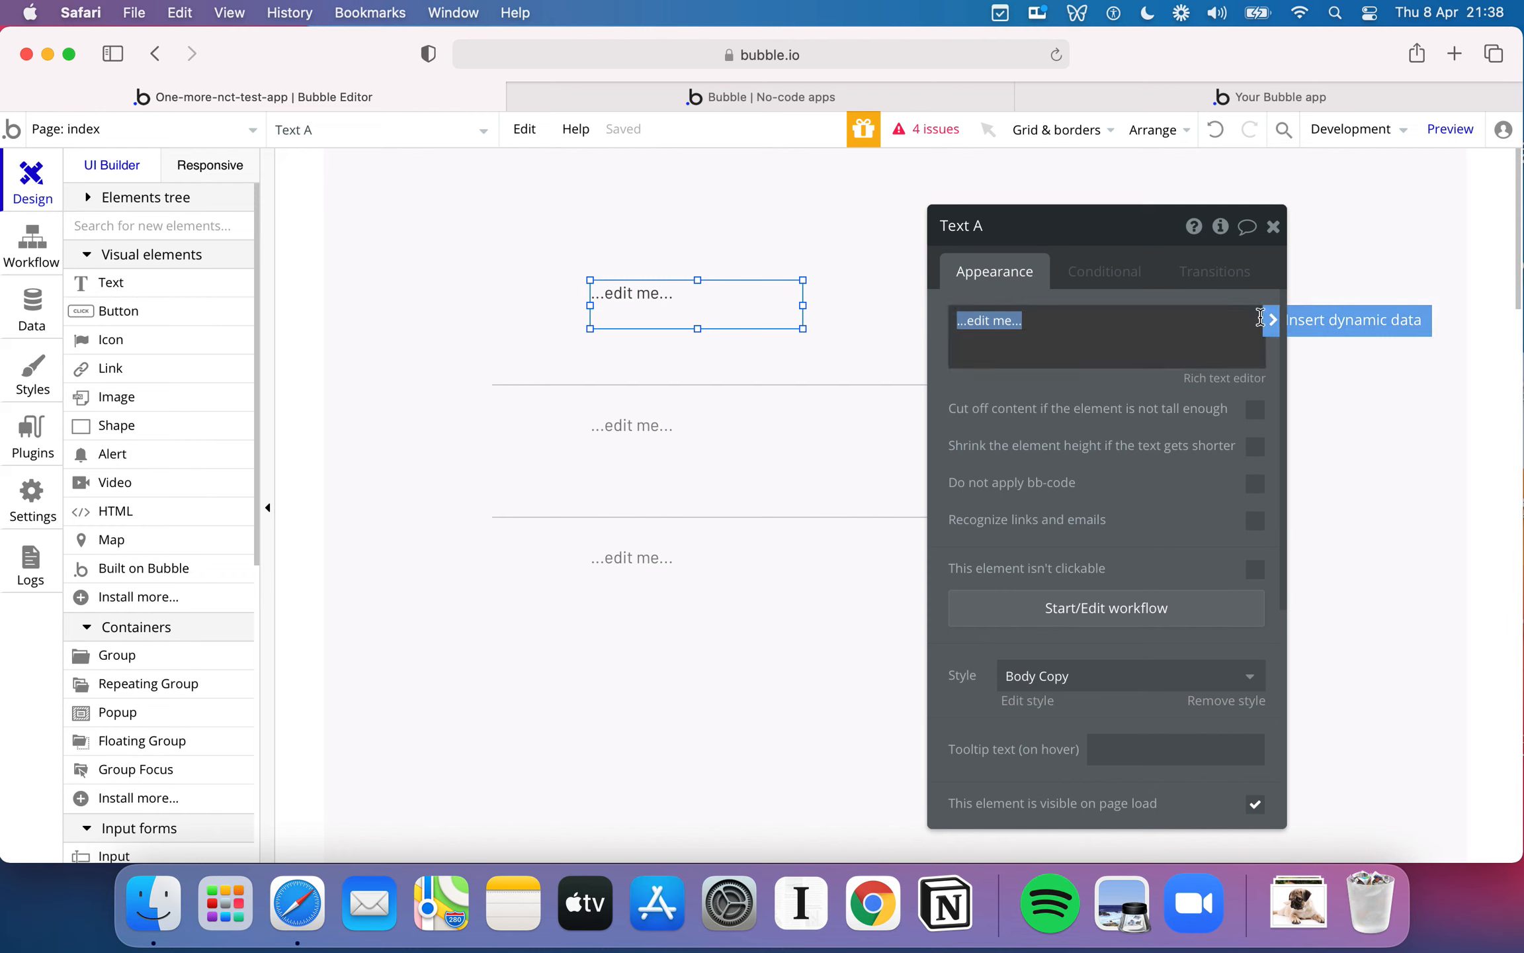
pyautogui.click(1346, 325)
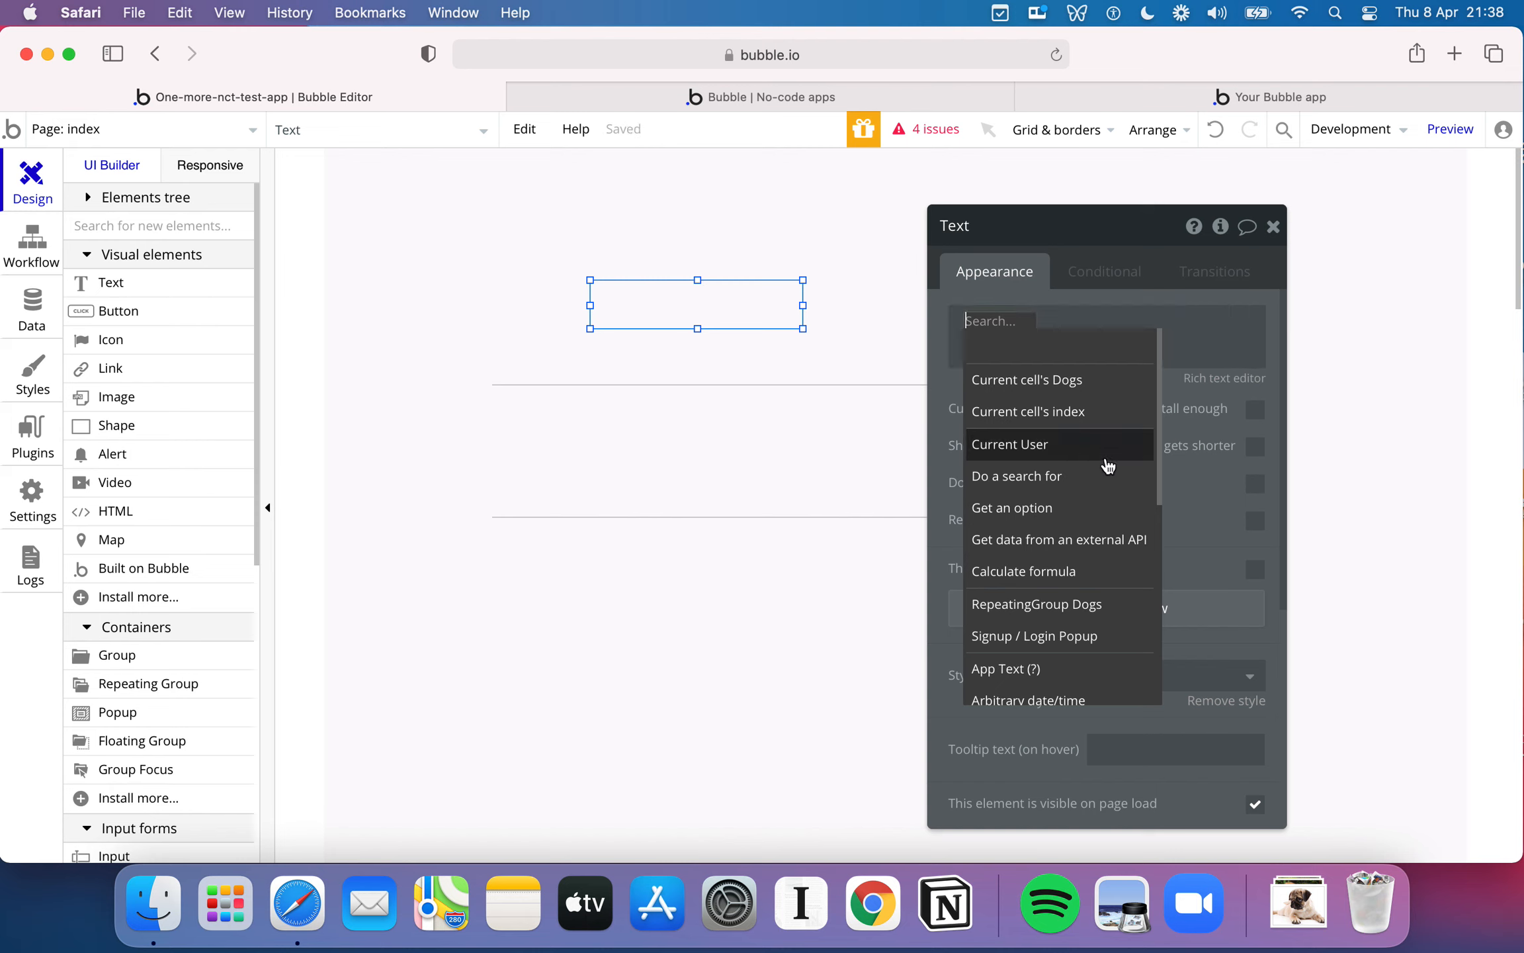
pyautogui.click(1077, 394)
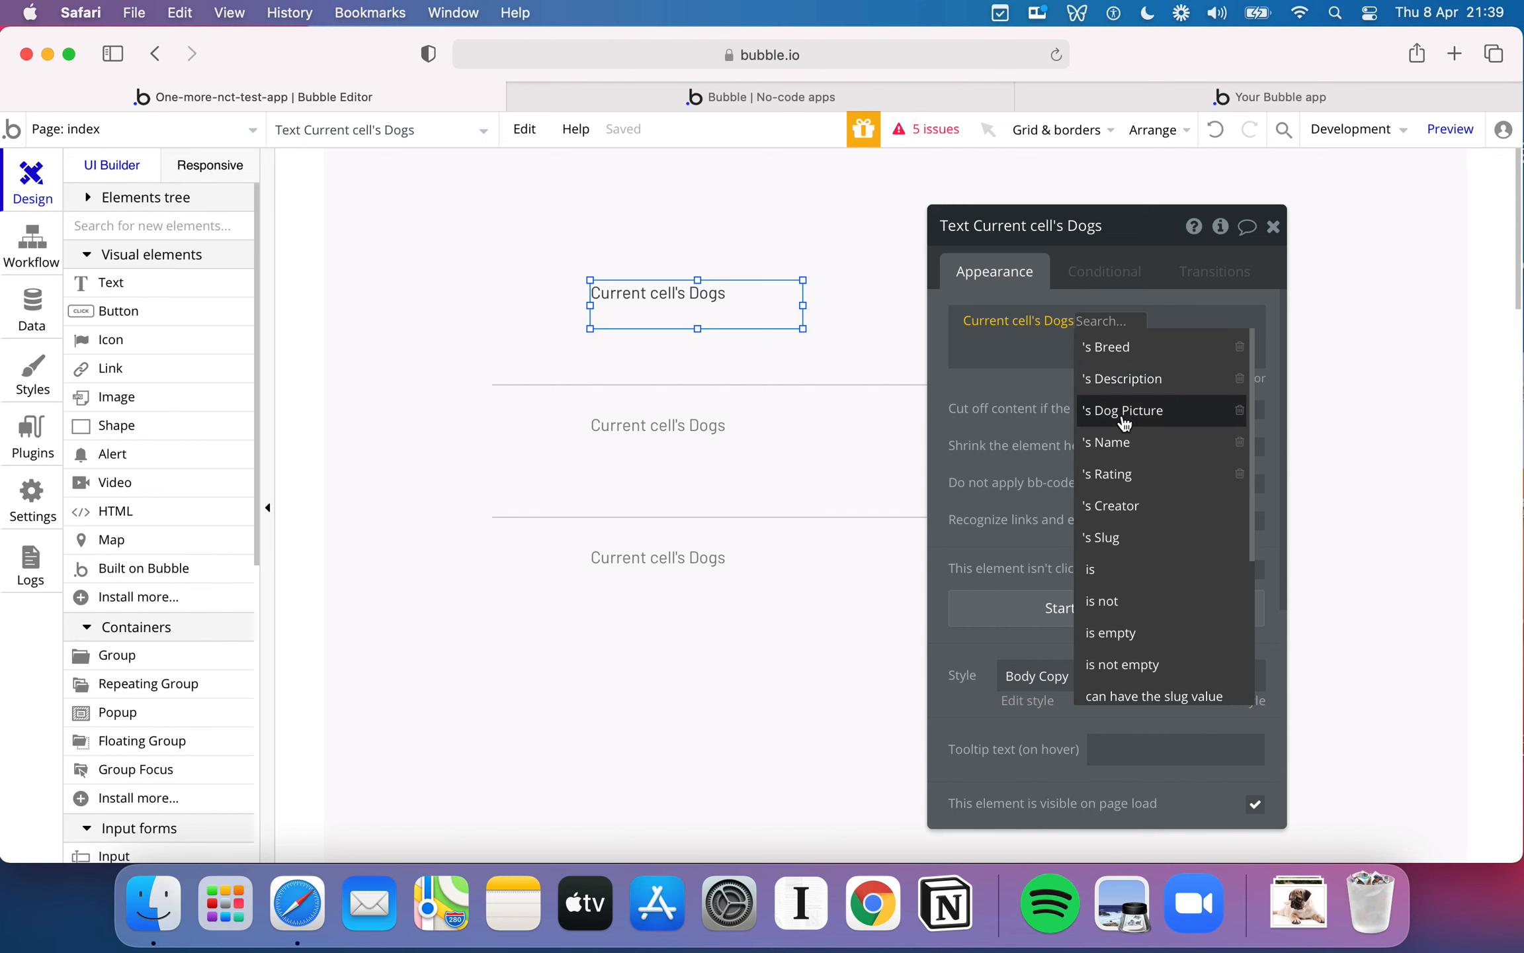
pyautogui.click(1123, 442)
pyautogui.click(850, 310)
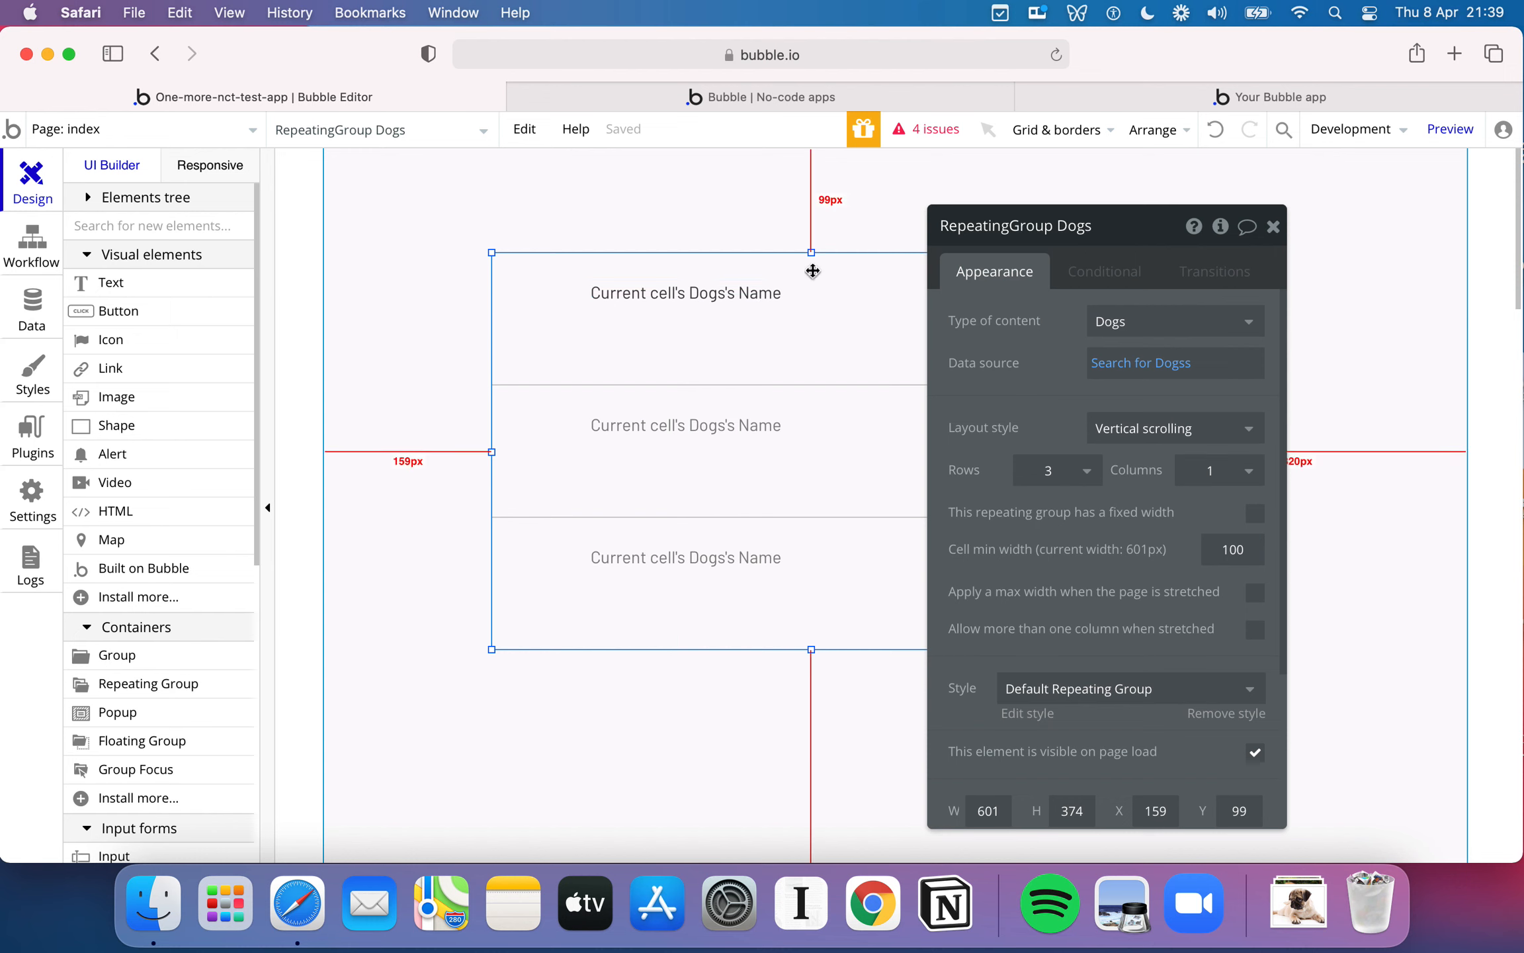
pyautogui.click(714, 219)
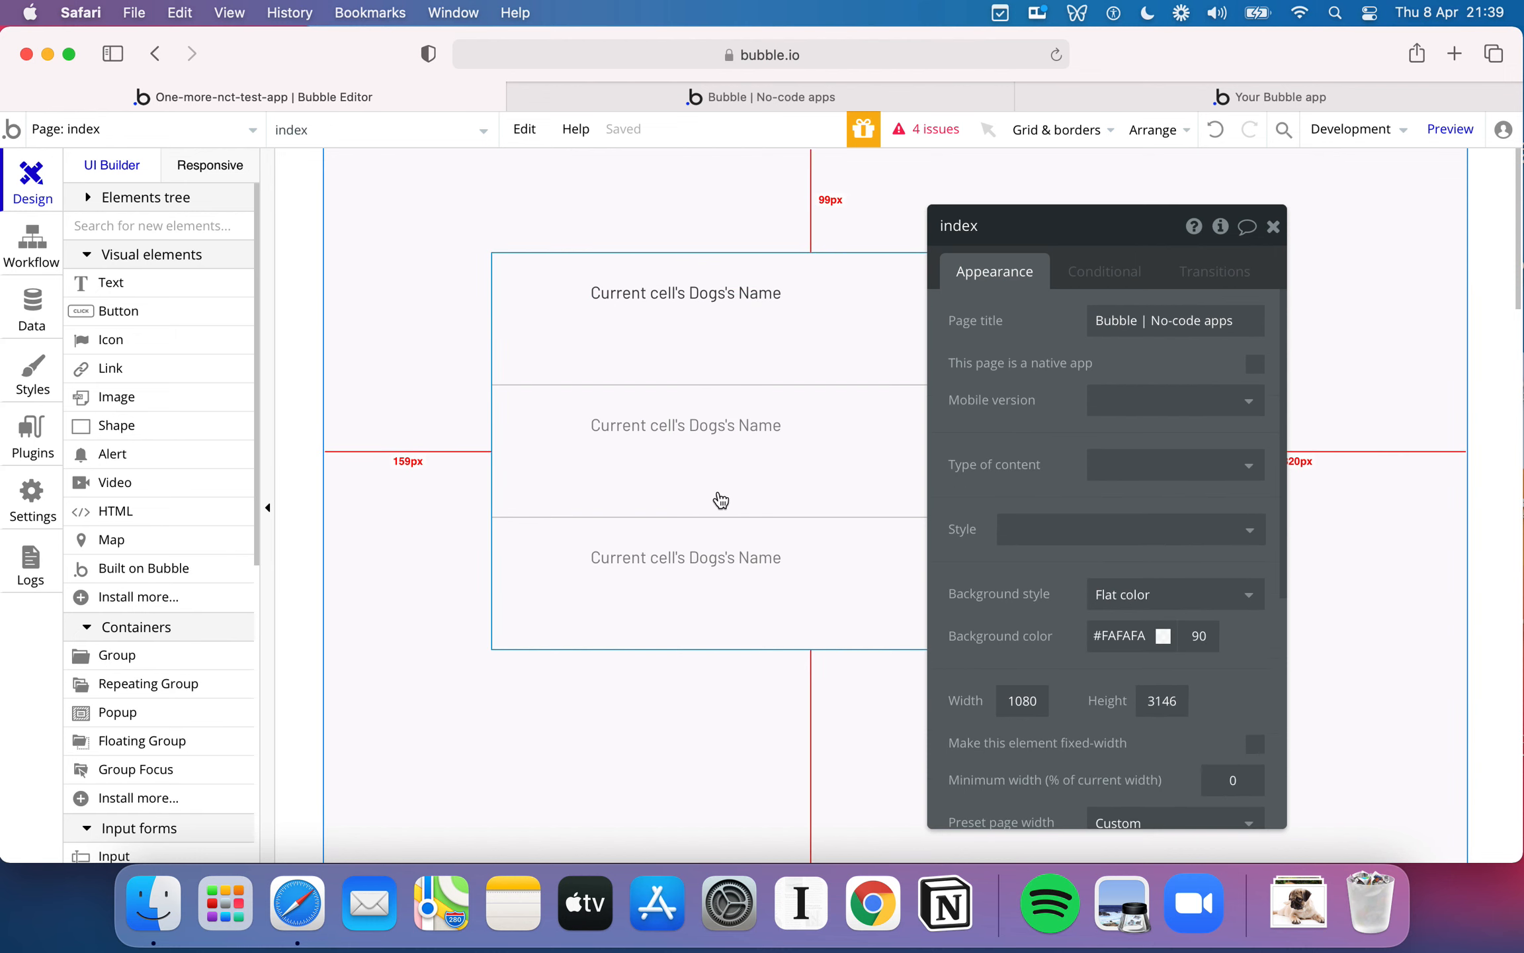
pyautogui.click(1272, 228)
# - Reload the app's live preview page and check the dog names in the repeating group
pyautogui.click(884, 95)
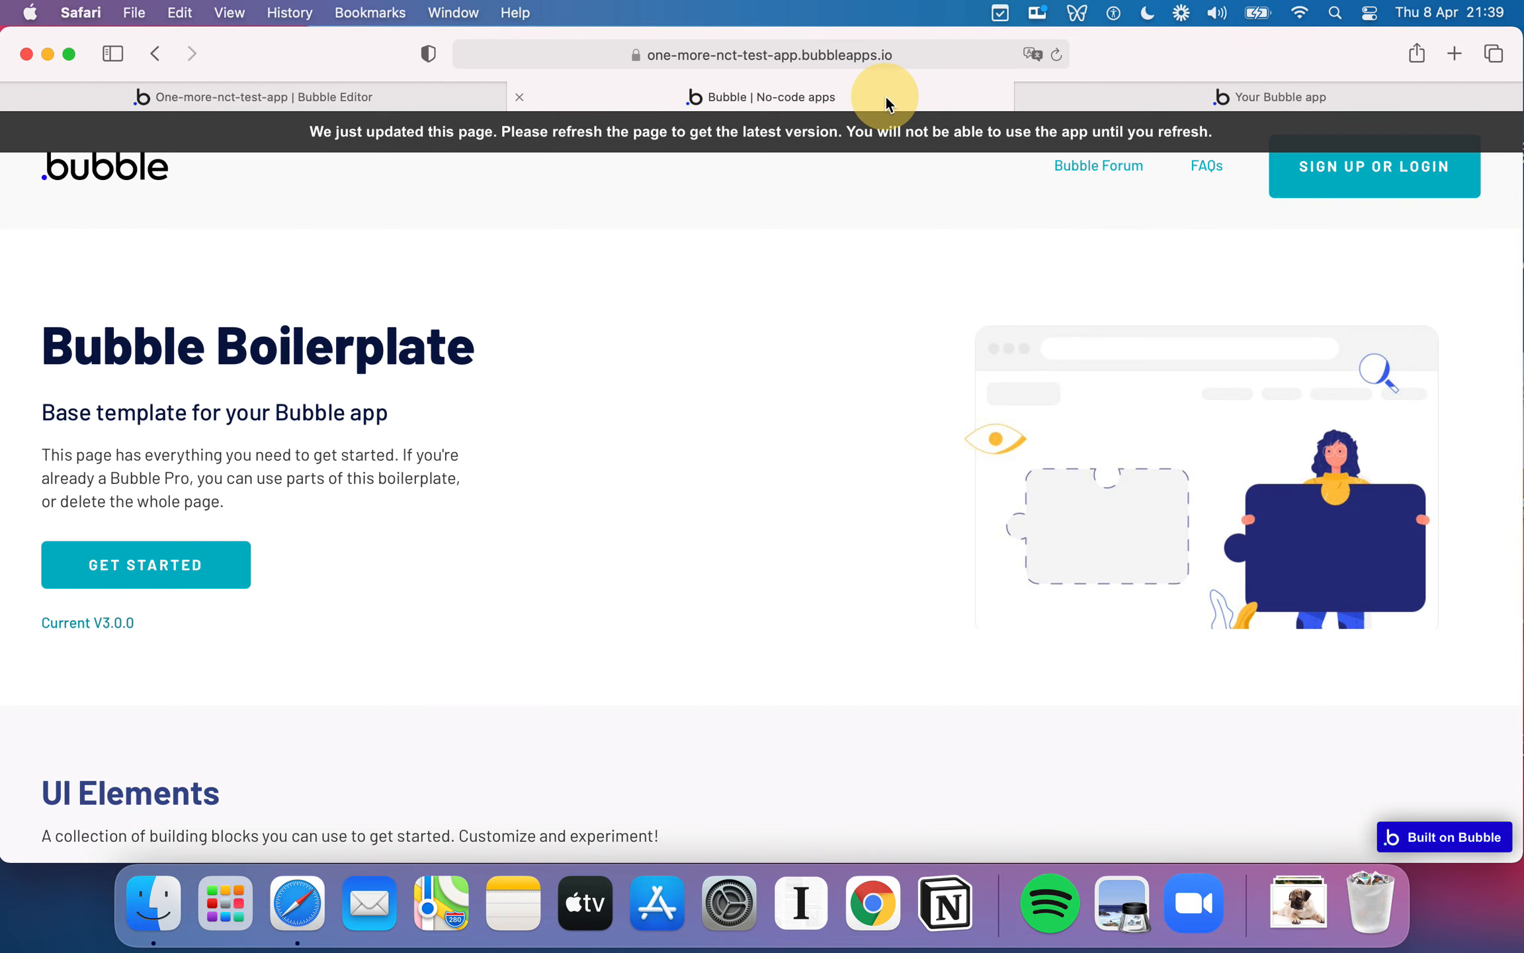
pyautogui.scroll(-2, 861, 284)
pyautogui.scroll(2, 860, 285)
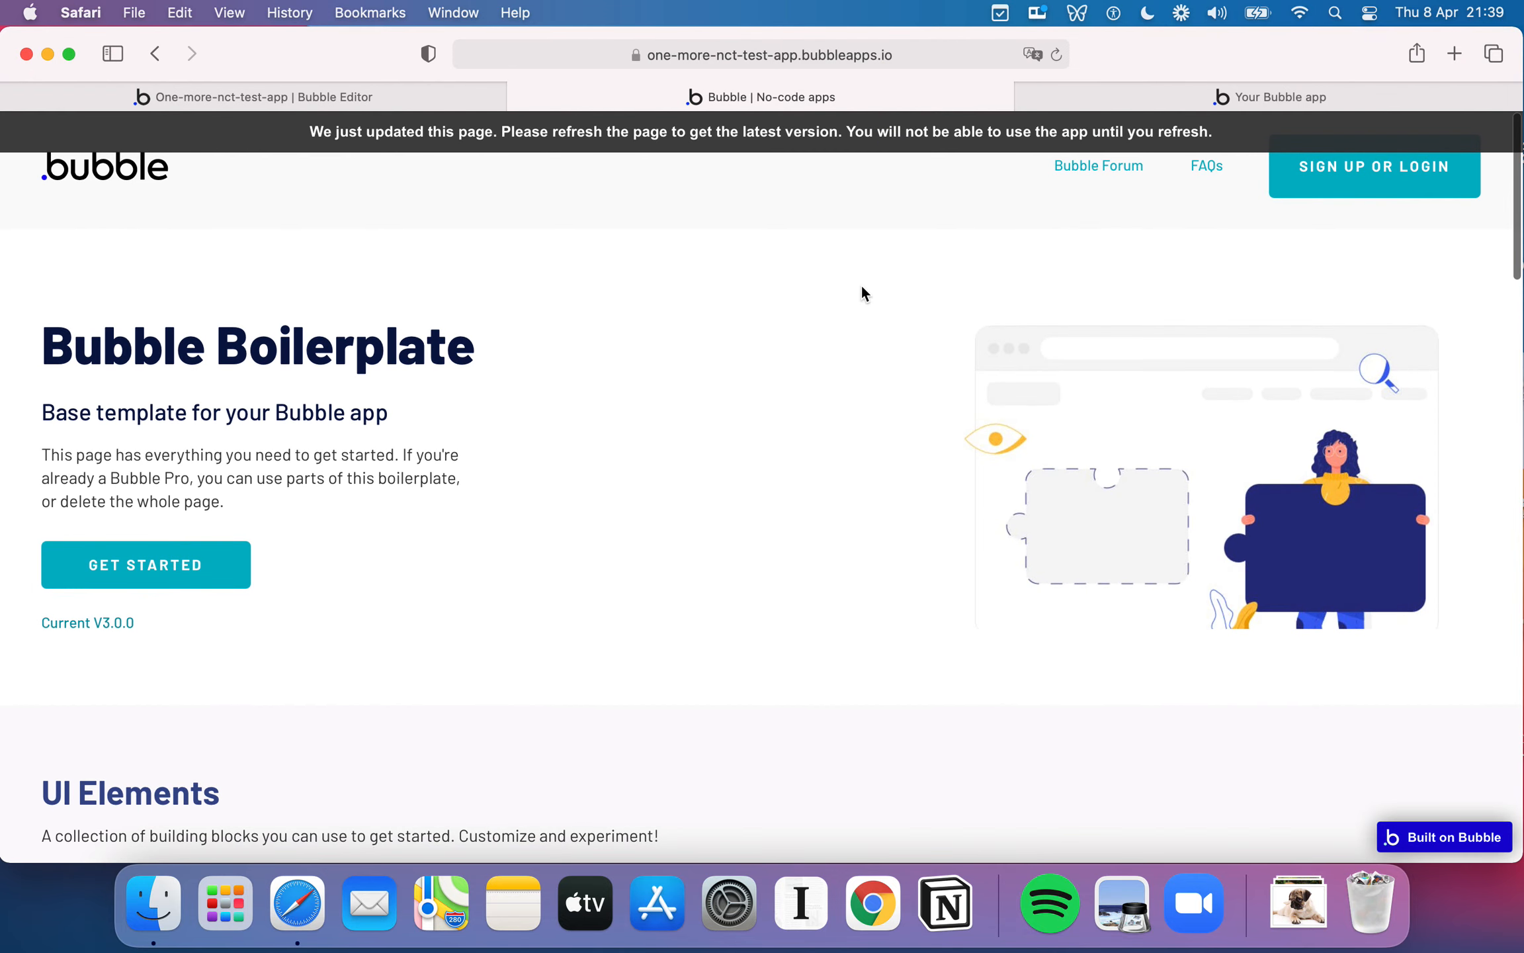
pyautogui.click(1058, 55)
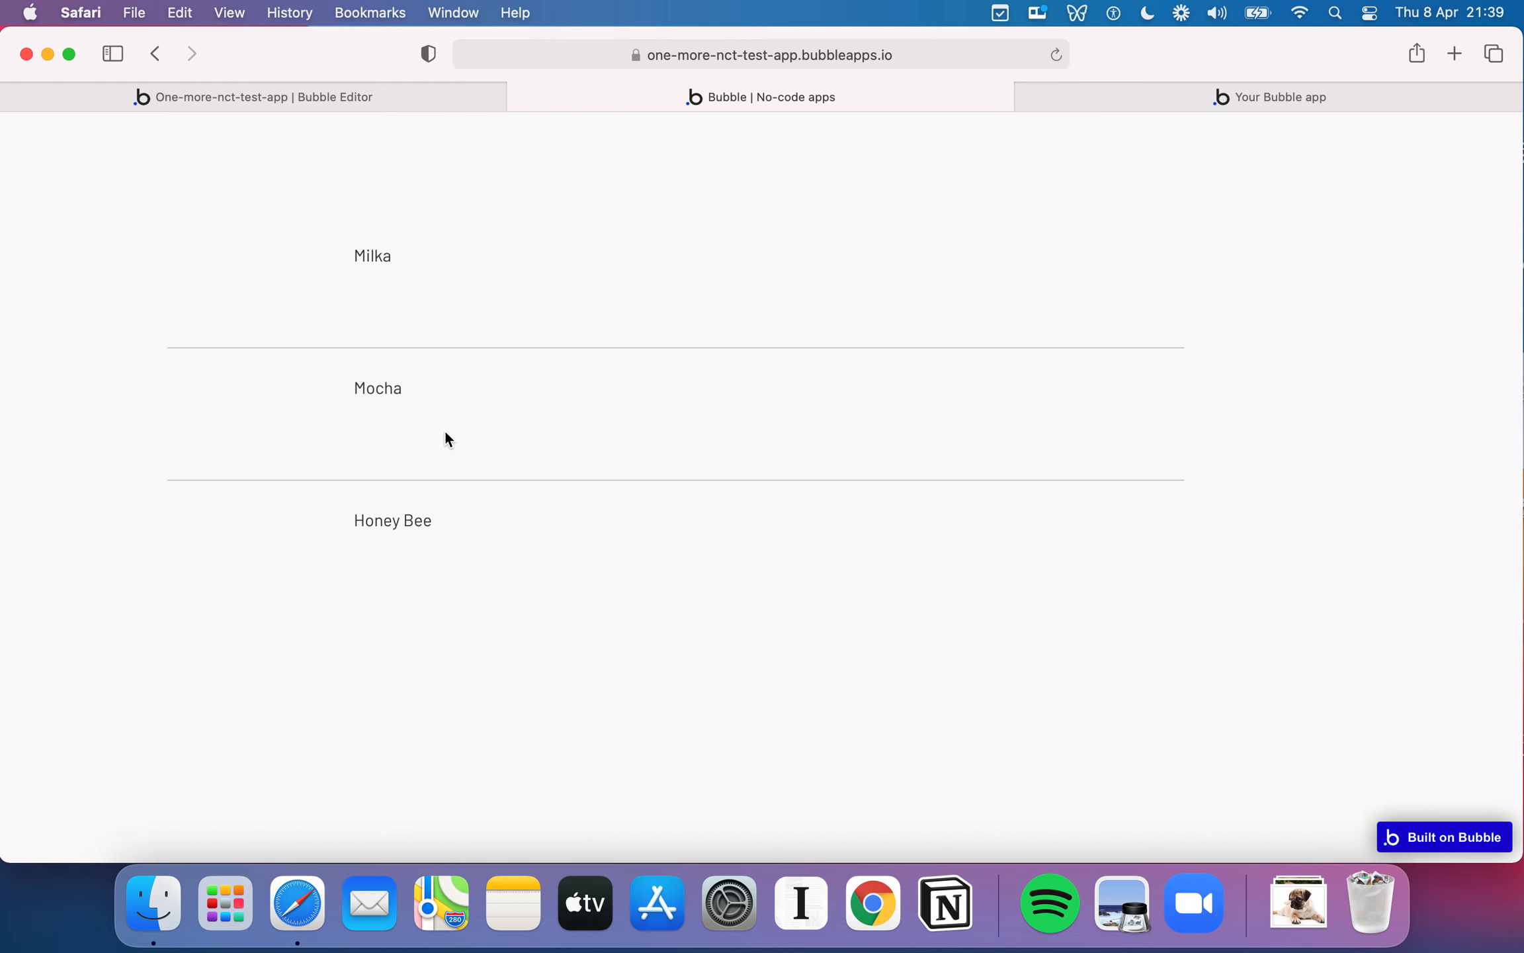
# - Move the name text to the first cell's upper-left corner, about X 15, Y 0, and apply the H2 Heading - Dark style
pyautogui.click(365, 102)
pyautogui.click(378, 105)
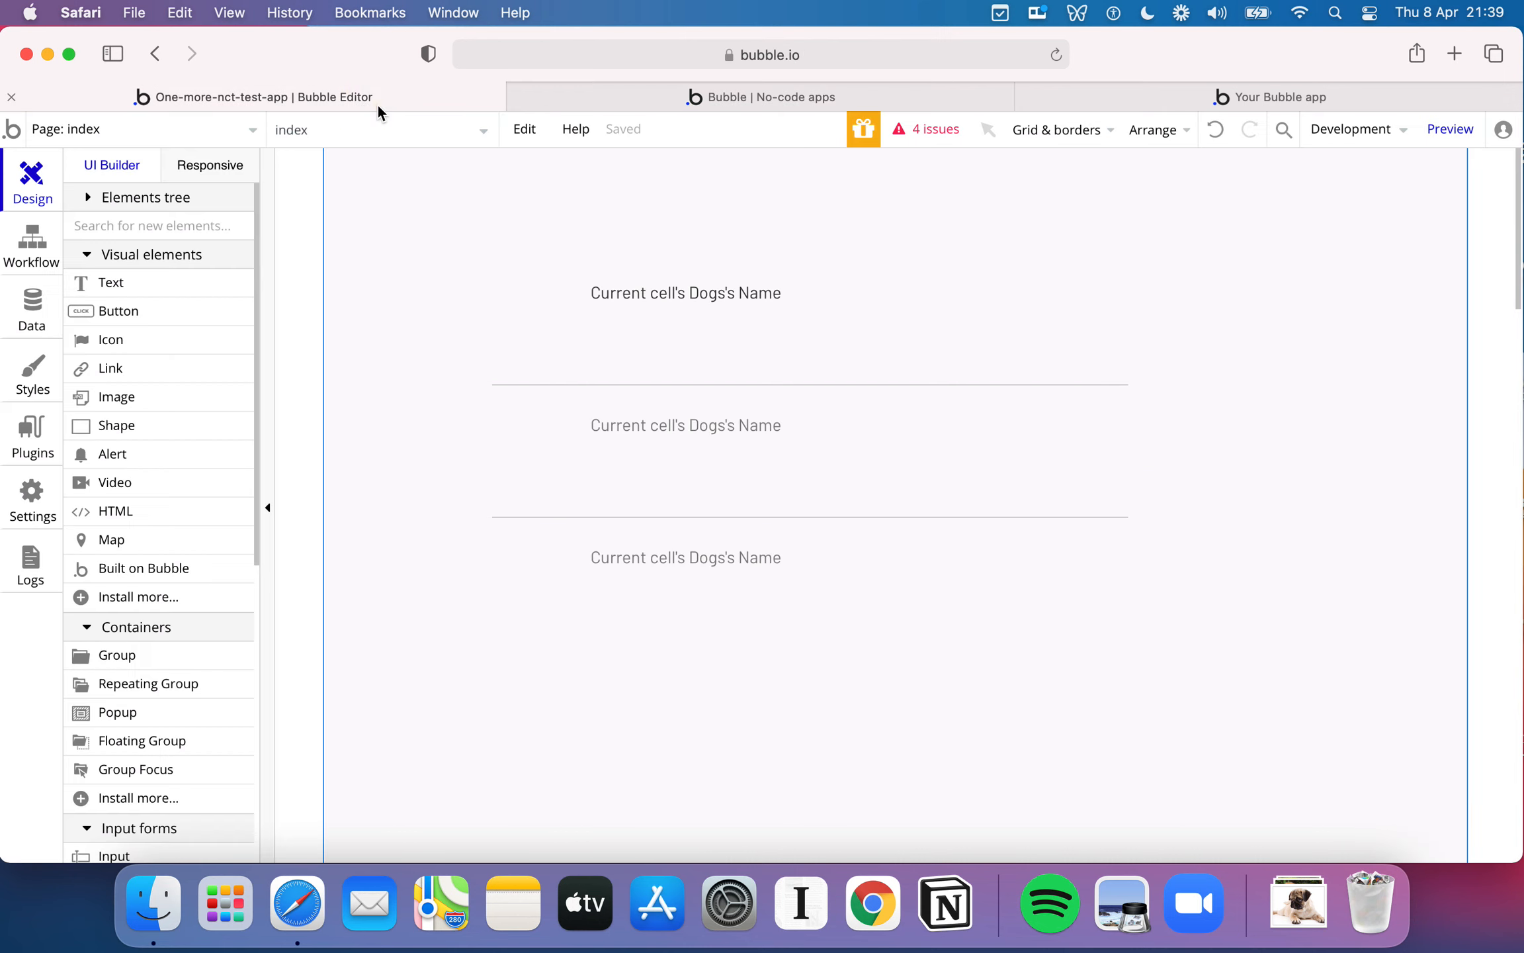
pyautogui.click(694, 296)
pyautogui.moveTo(693, 297); pyautogui.dragTo(606, 277)
pyautogui.doubleClick(604, 271)
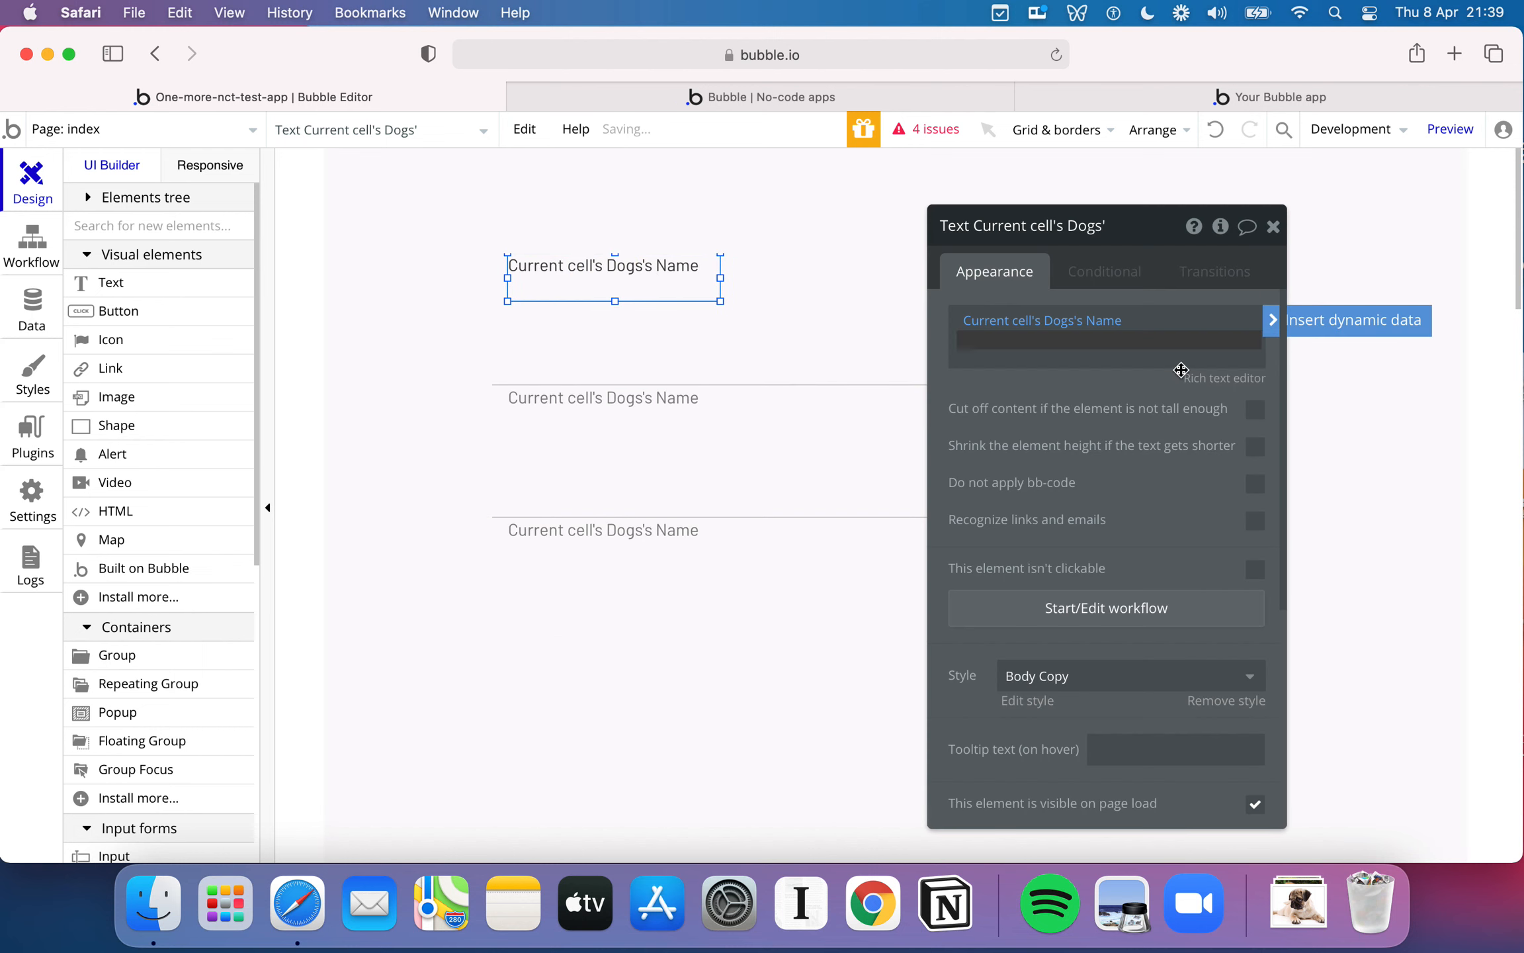
pyautogui.scroll(-4, 1101, 469)
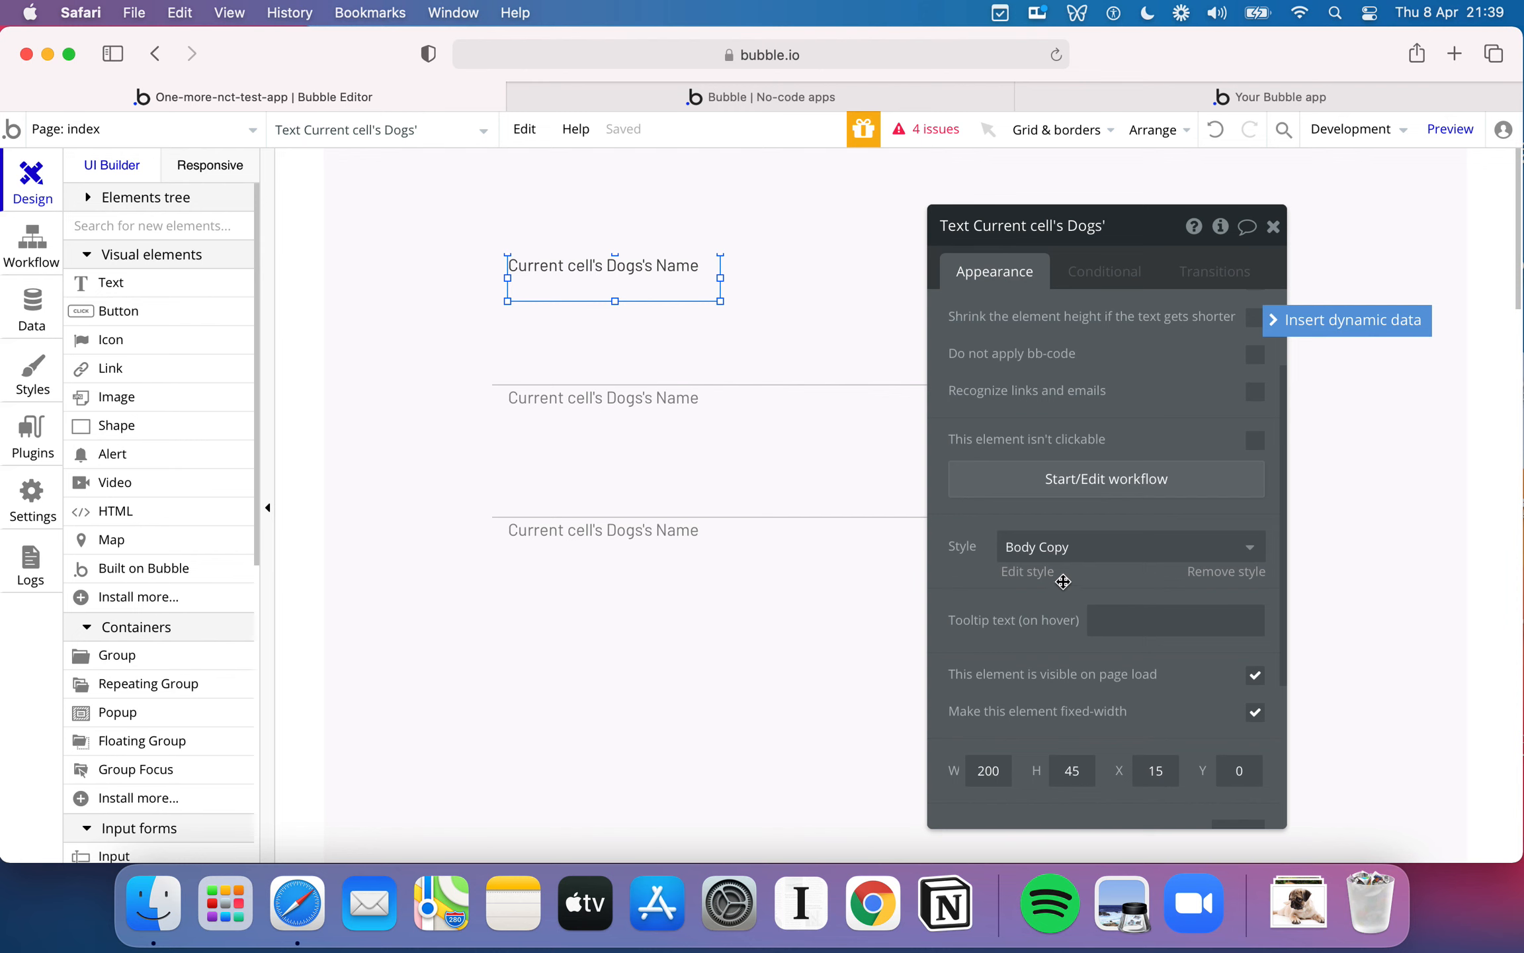
pyautogui.click(1131, 546)
pyautogui.click(1120, 667)
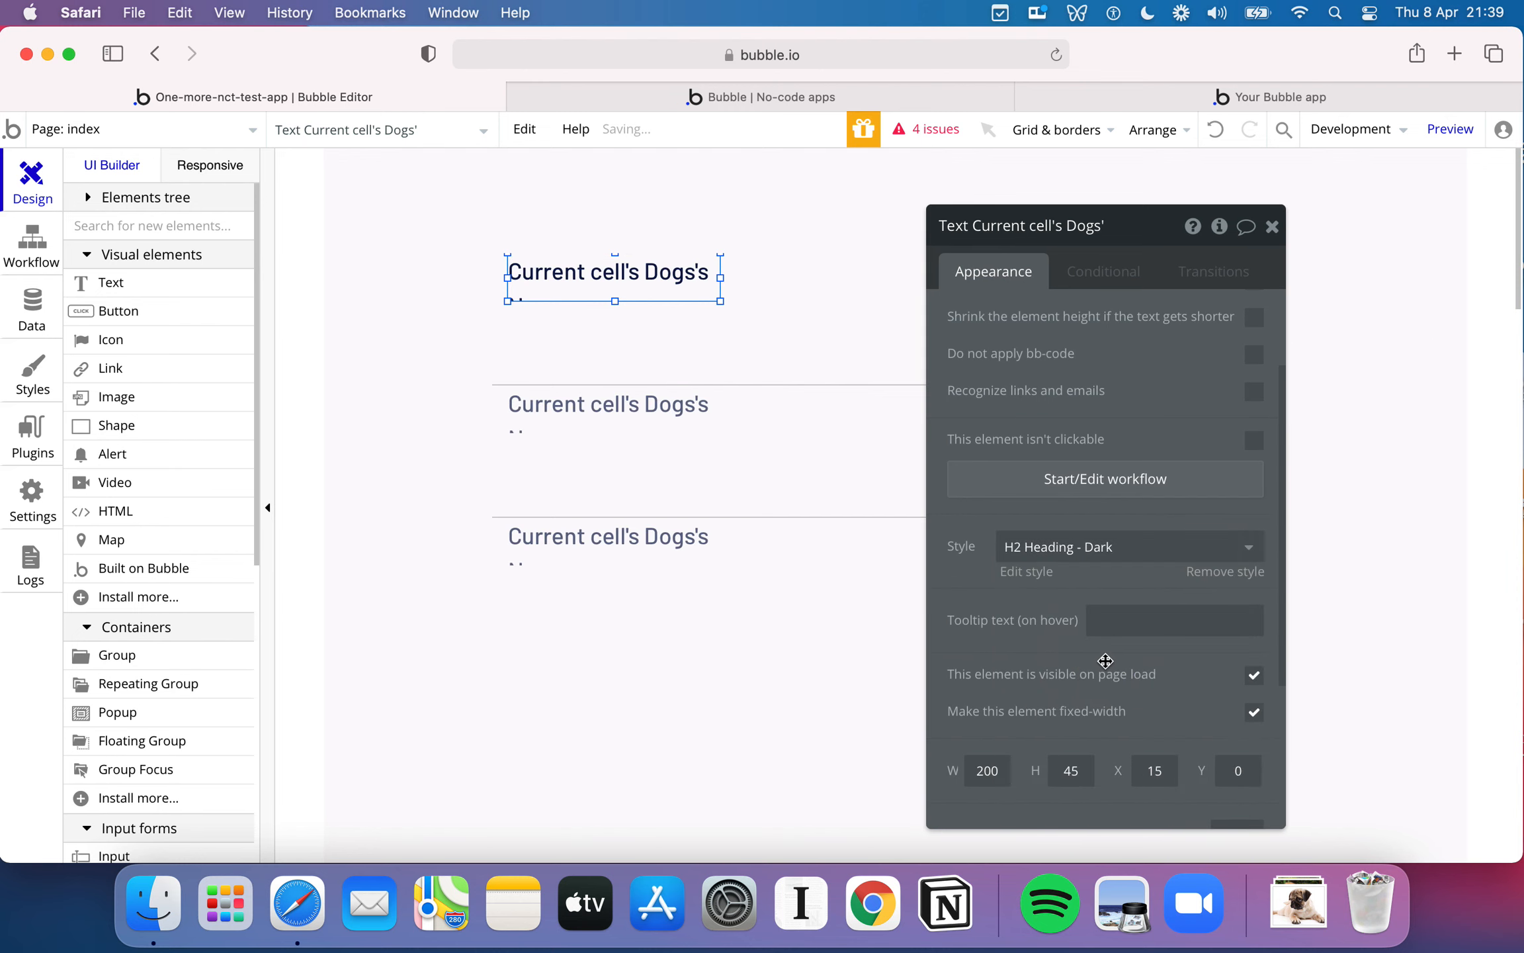
pyautogui.click(1273, 228)
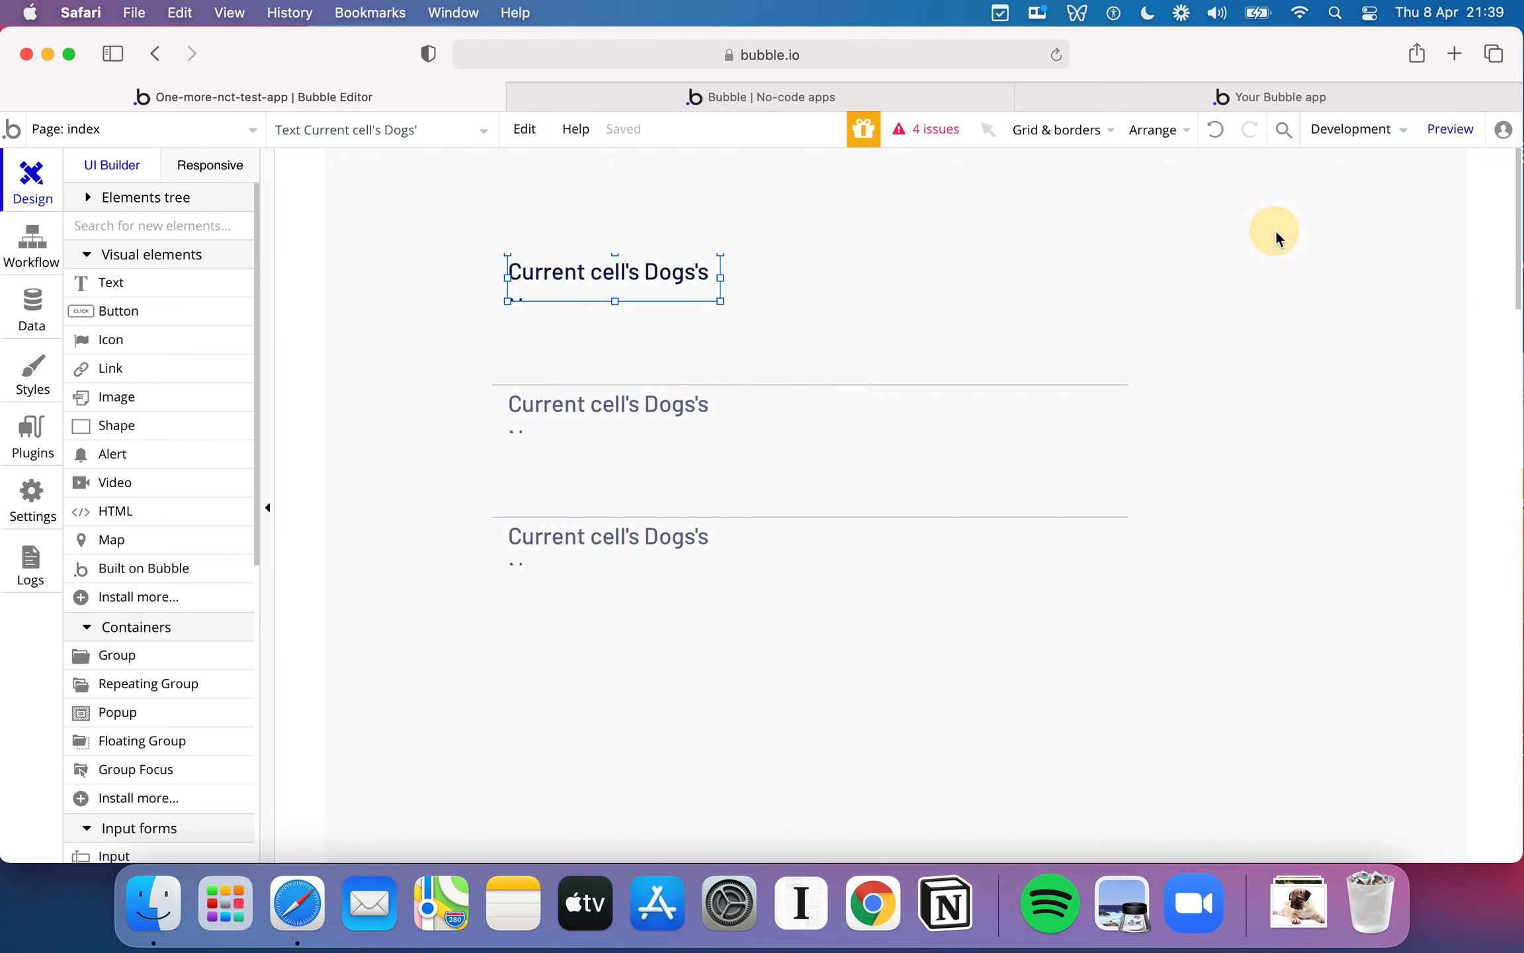
# - Check the restyled names in the reloaded preview, and move the name text down to about 20 px below the cell's upper edge
pyautogui.click(910, 101)
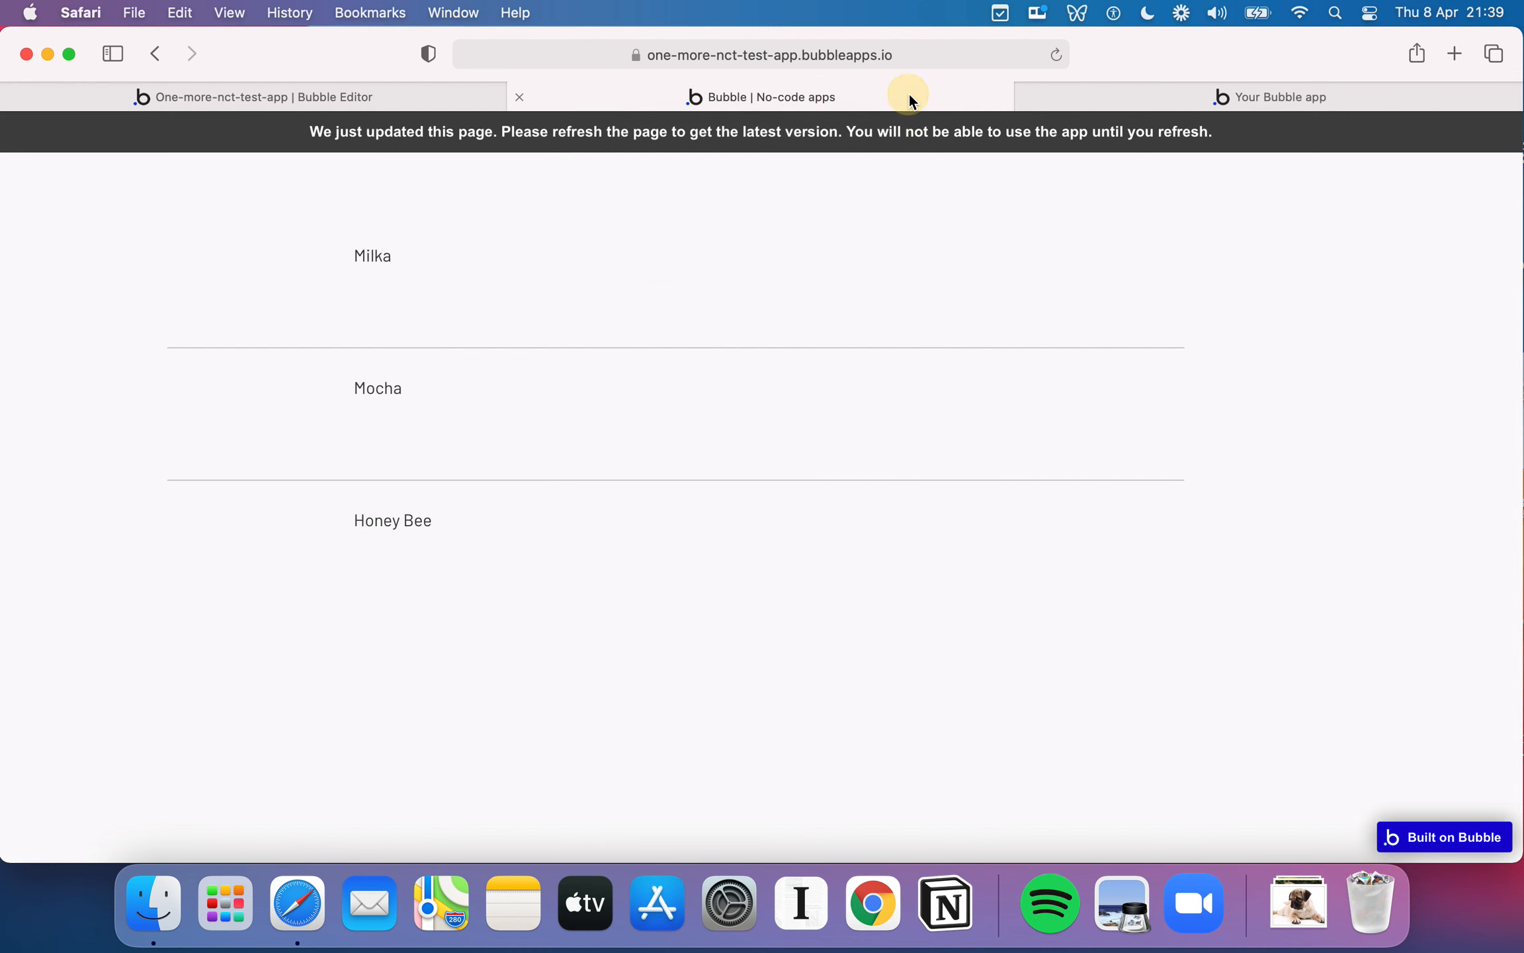
pyautogui.click(1055, 53)
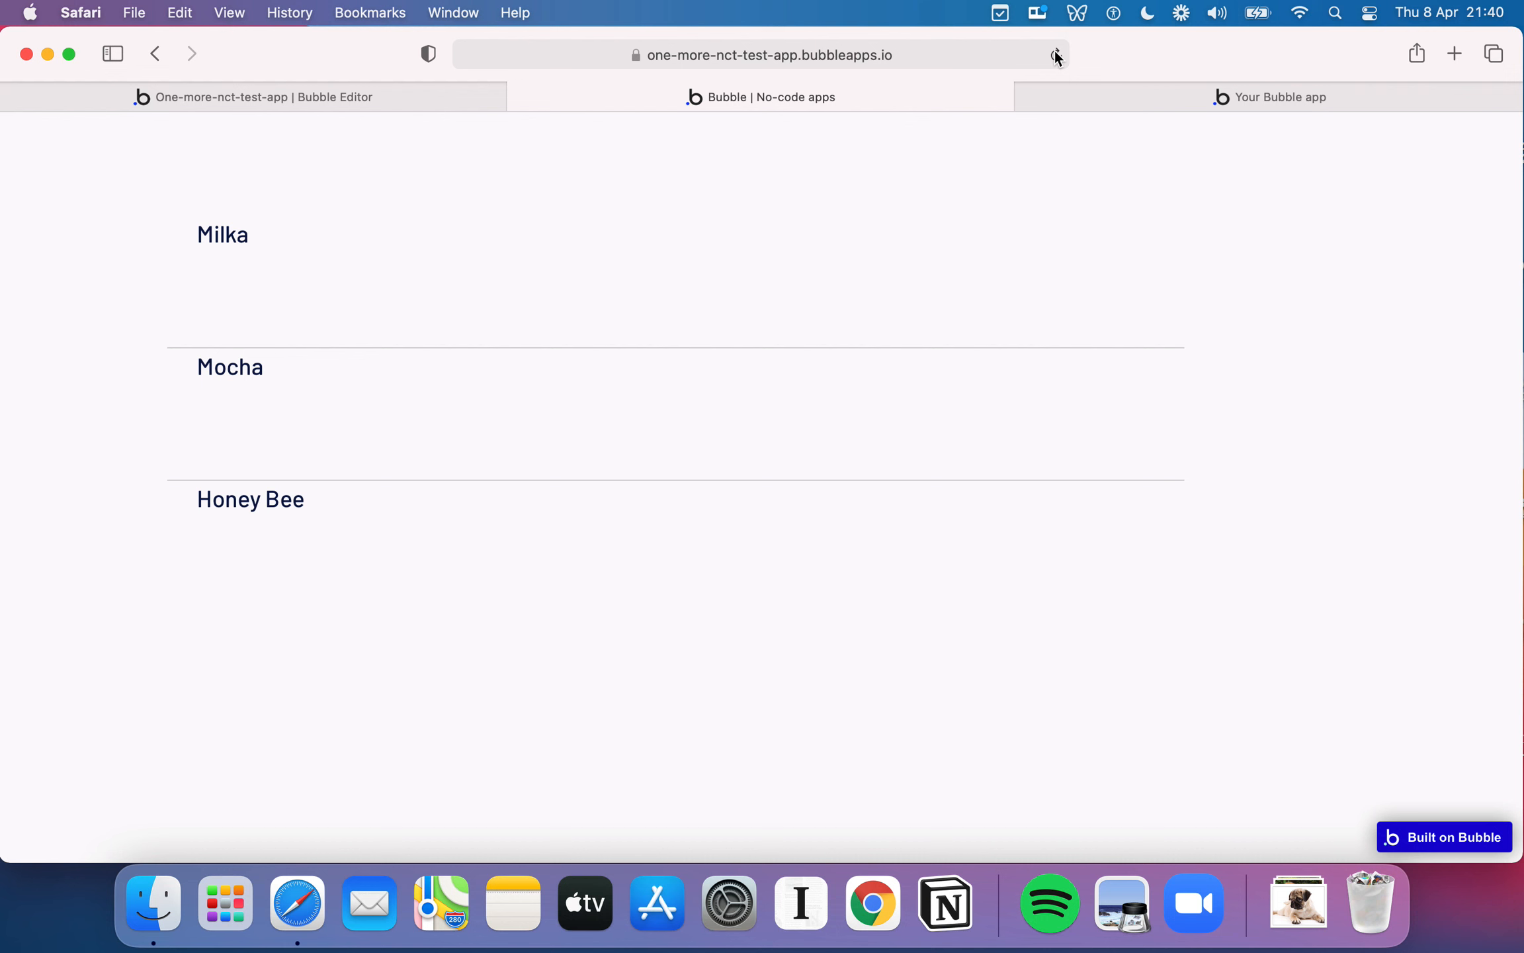
pyautogui.click(368, 97)
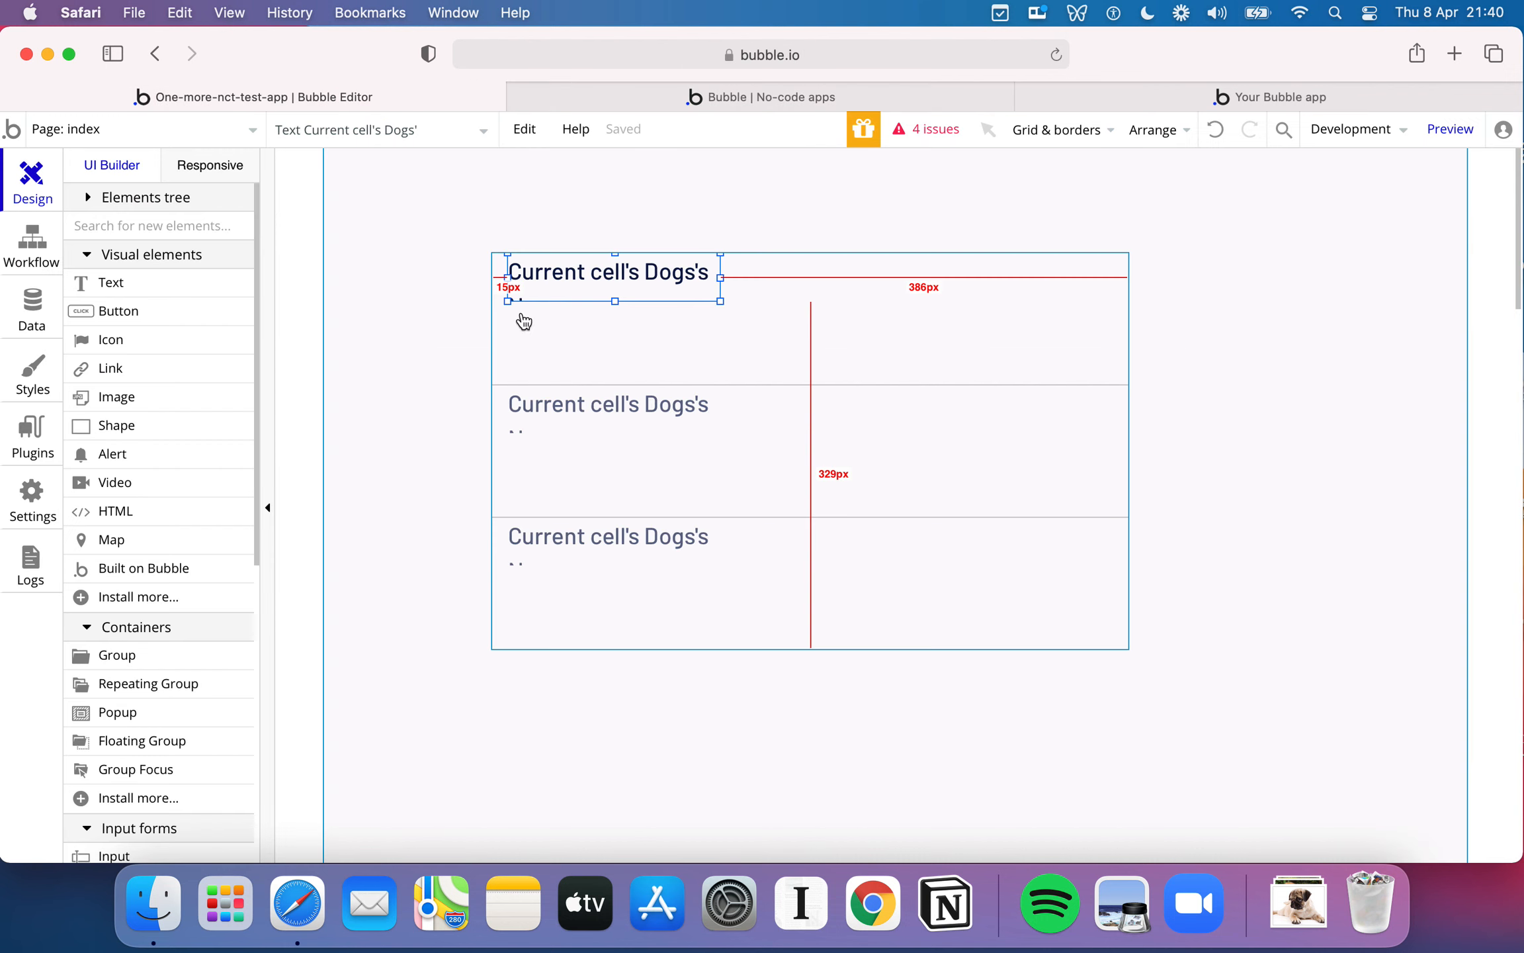
pyautogui.moveTo(626, 270); pyautogui.dragTo(626, 292)
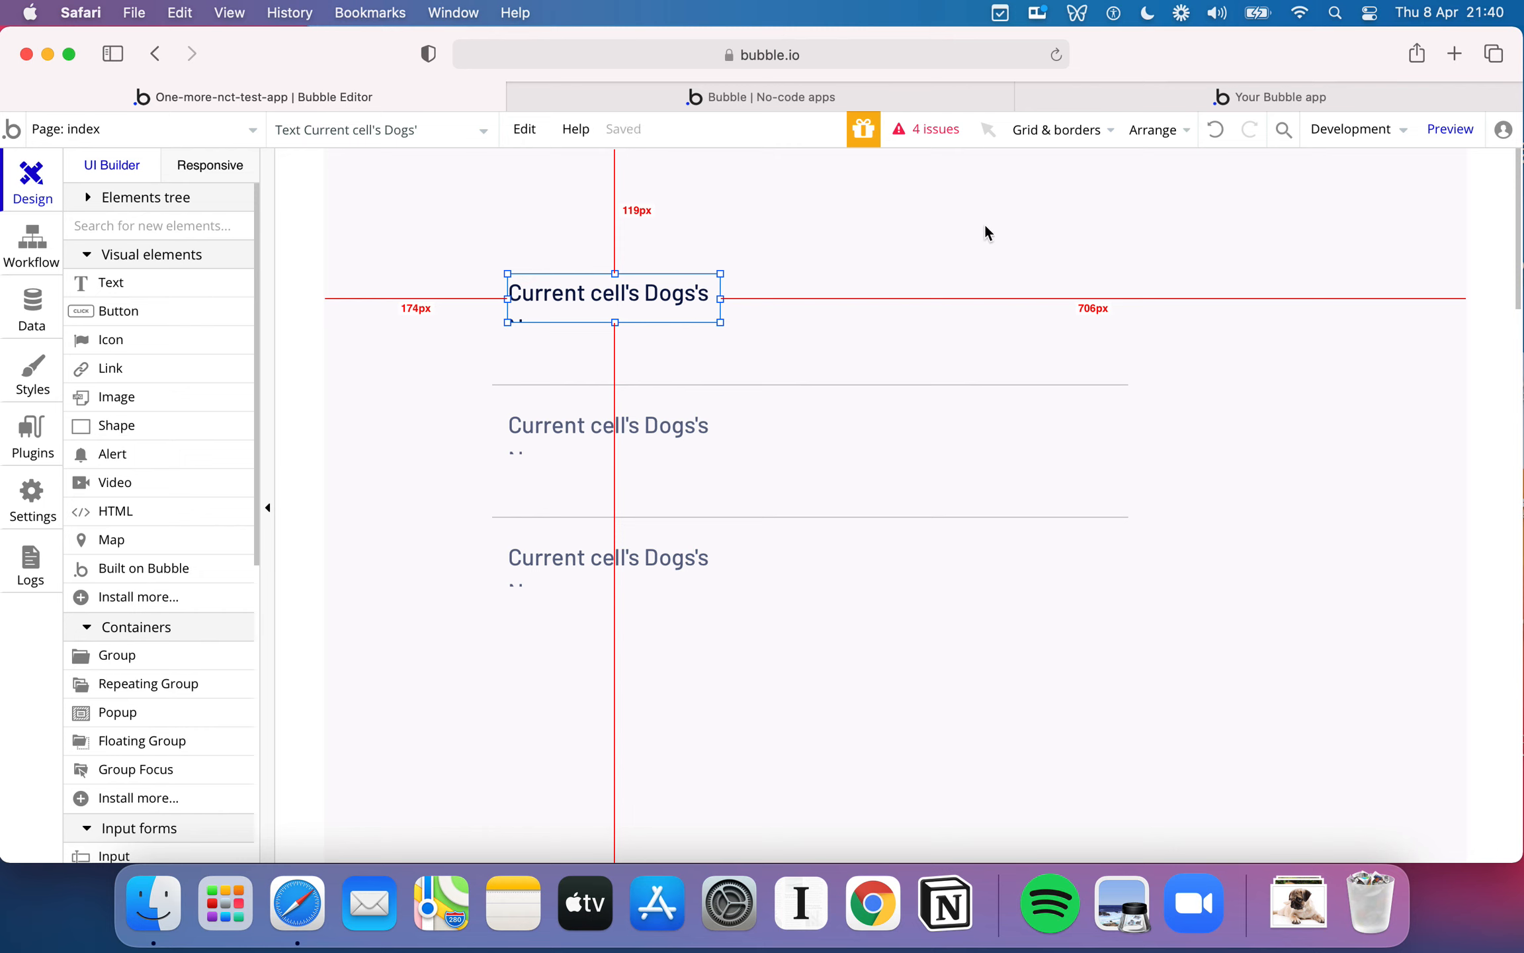
# - Create a new style named Dog Group for the Dogs repeating group, based on its current style
pyautogui.click(965, 287)
pyautogui.doubleClick(1103, 266)
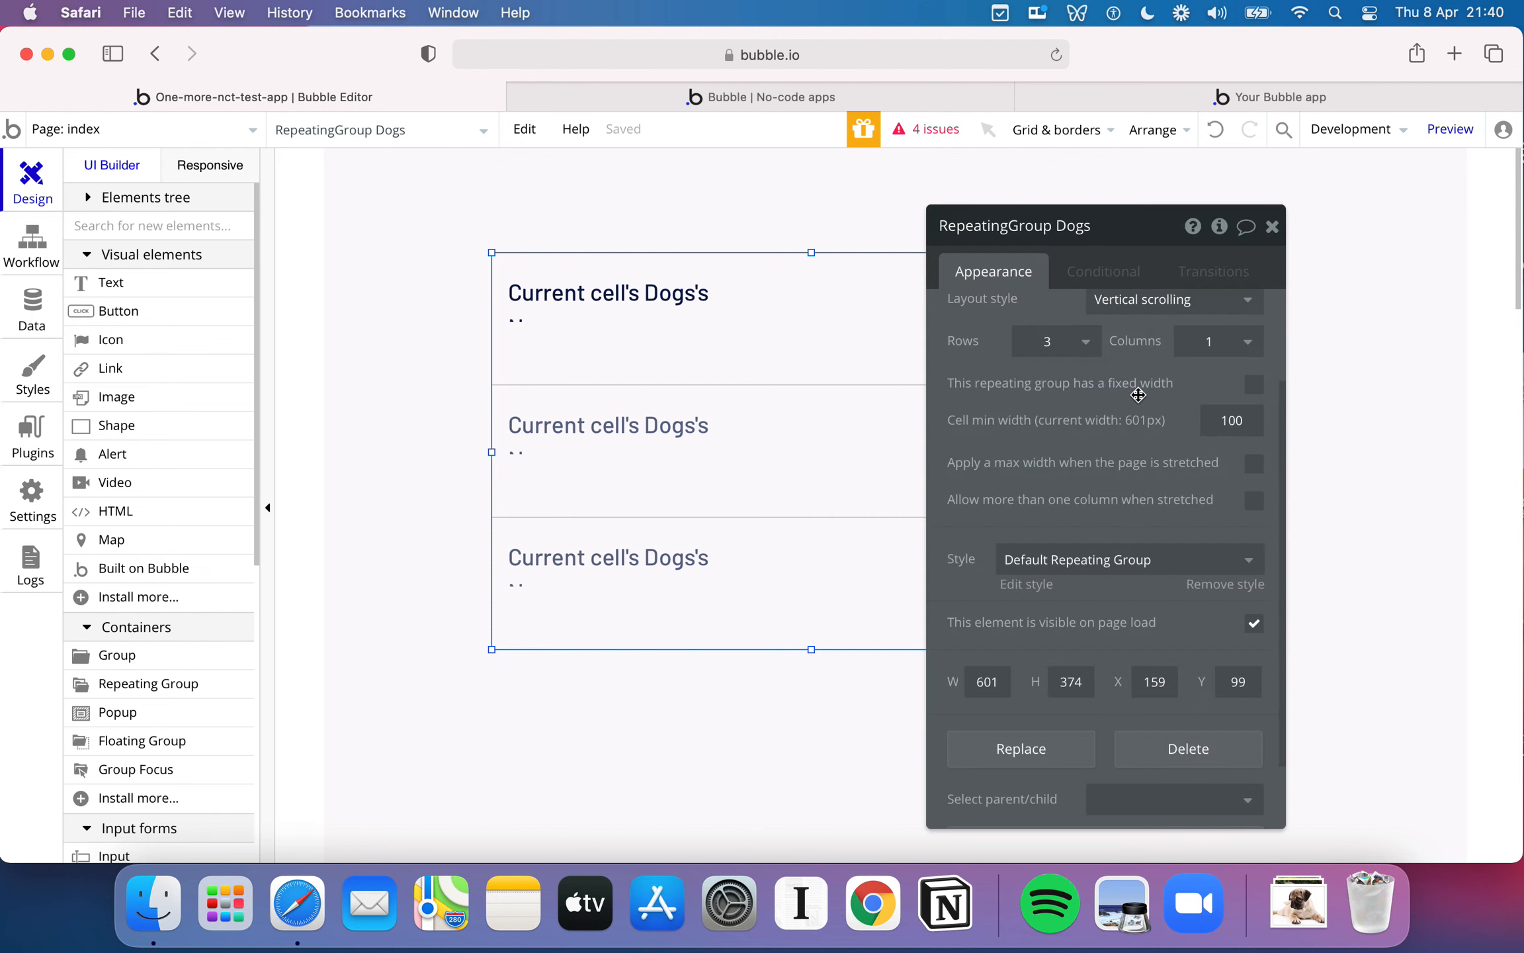
pyautogui.scroll(-3, 1137, 397)
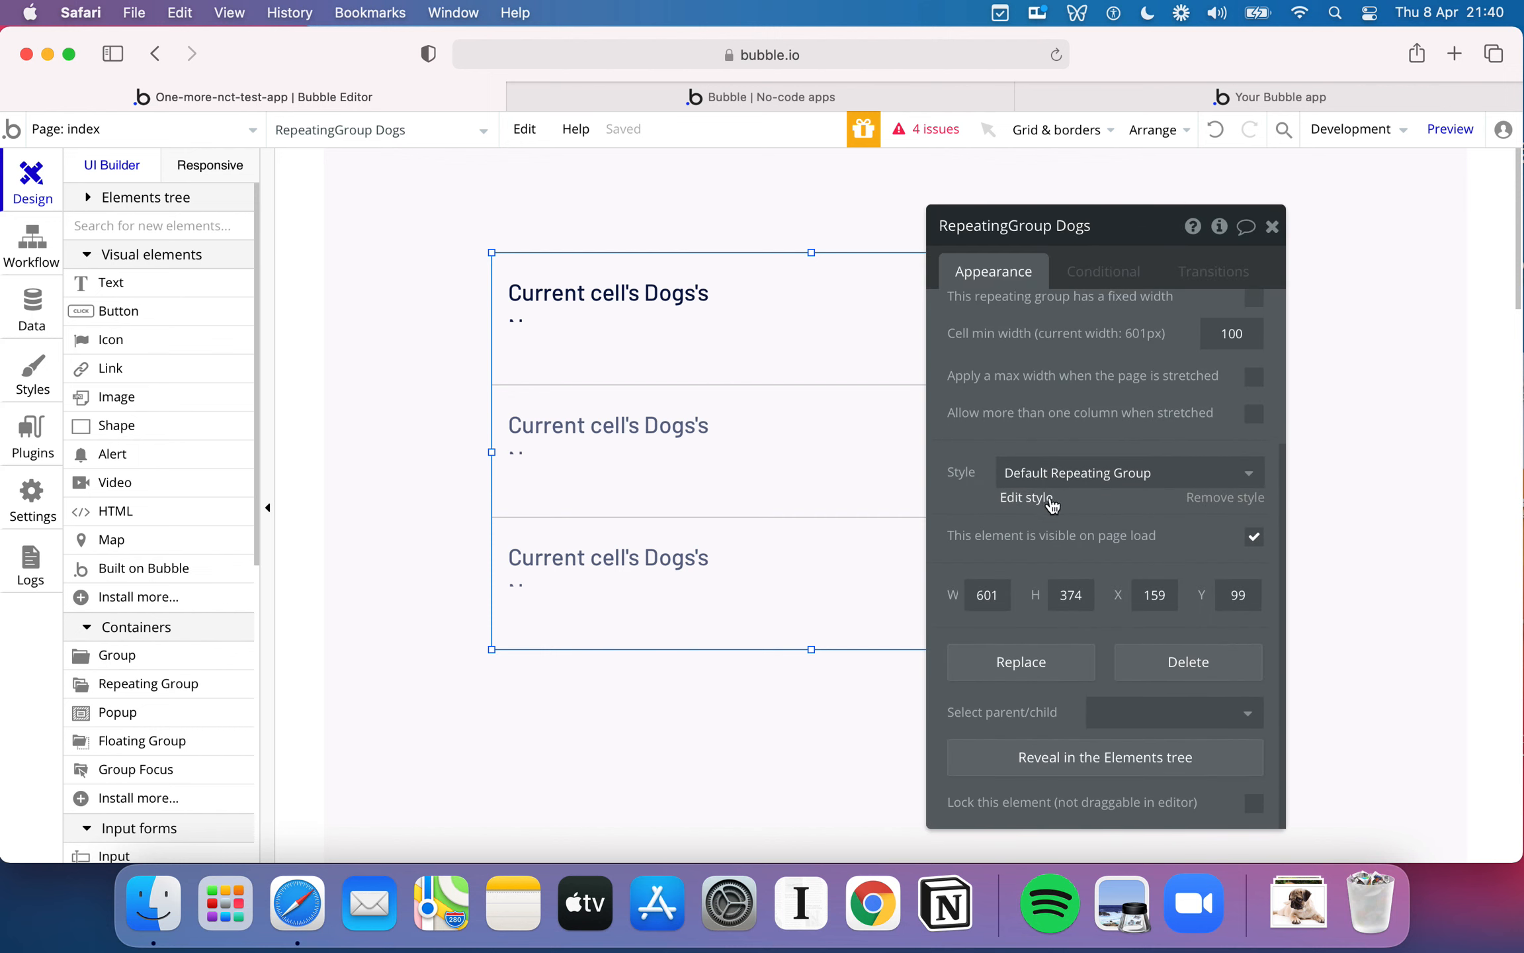
pyautogui.click(1062, 477)
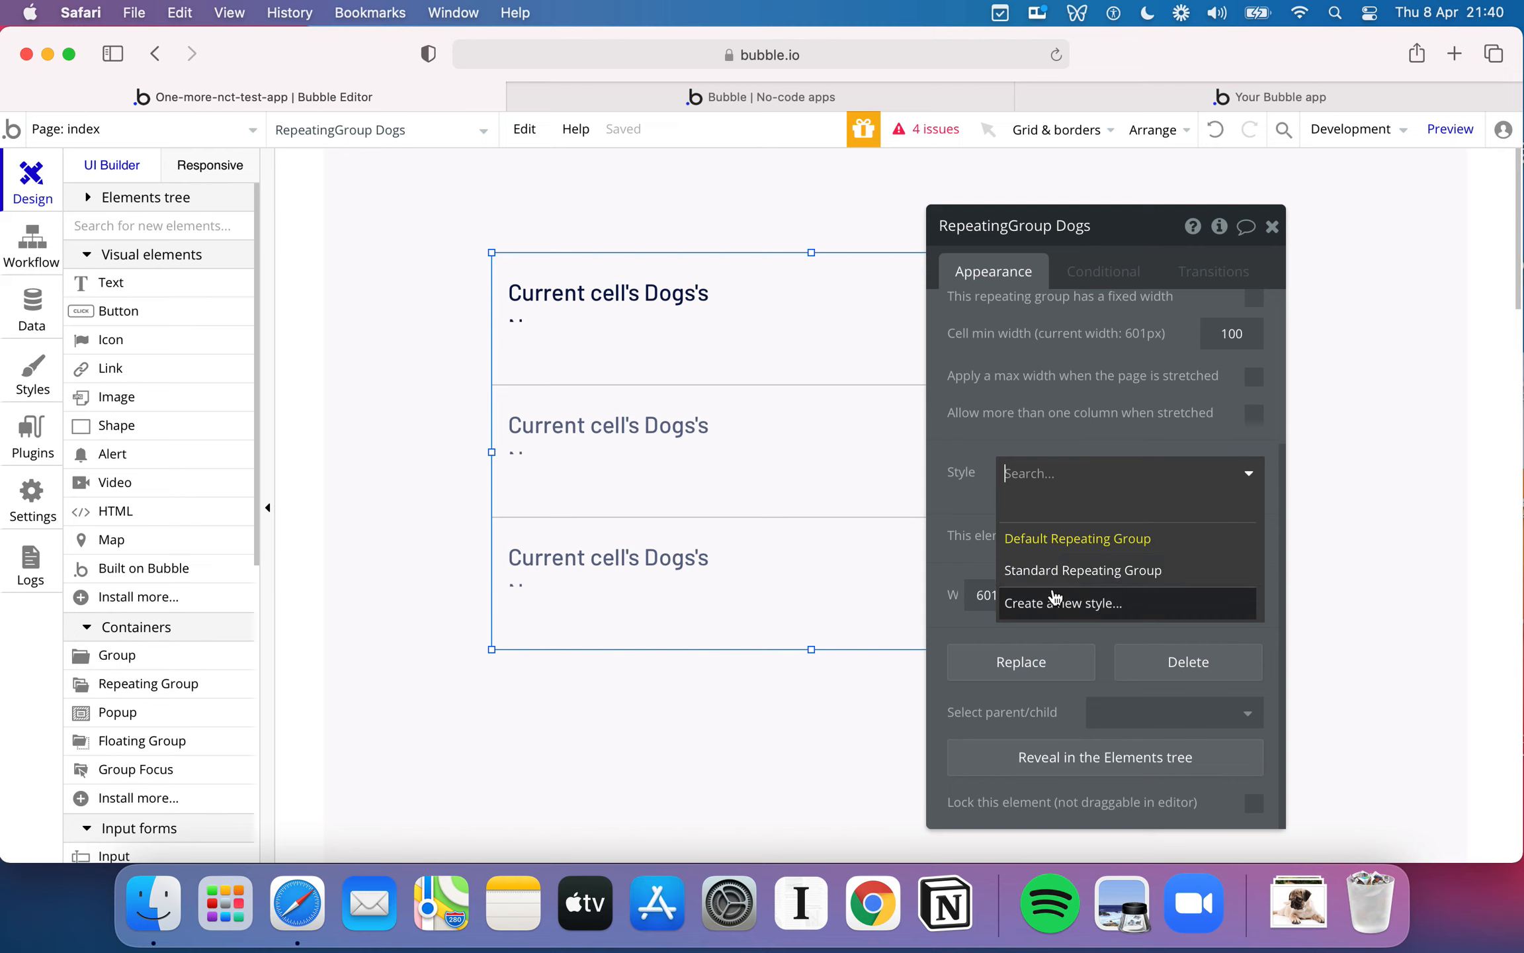
pyautogui.click(1054, 600)
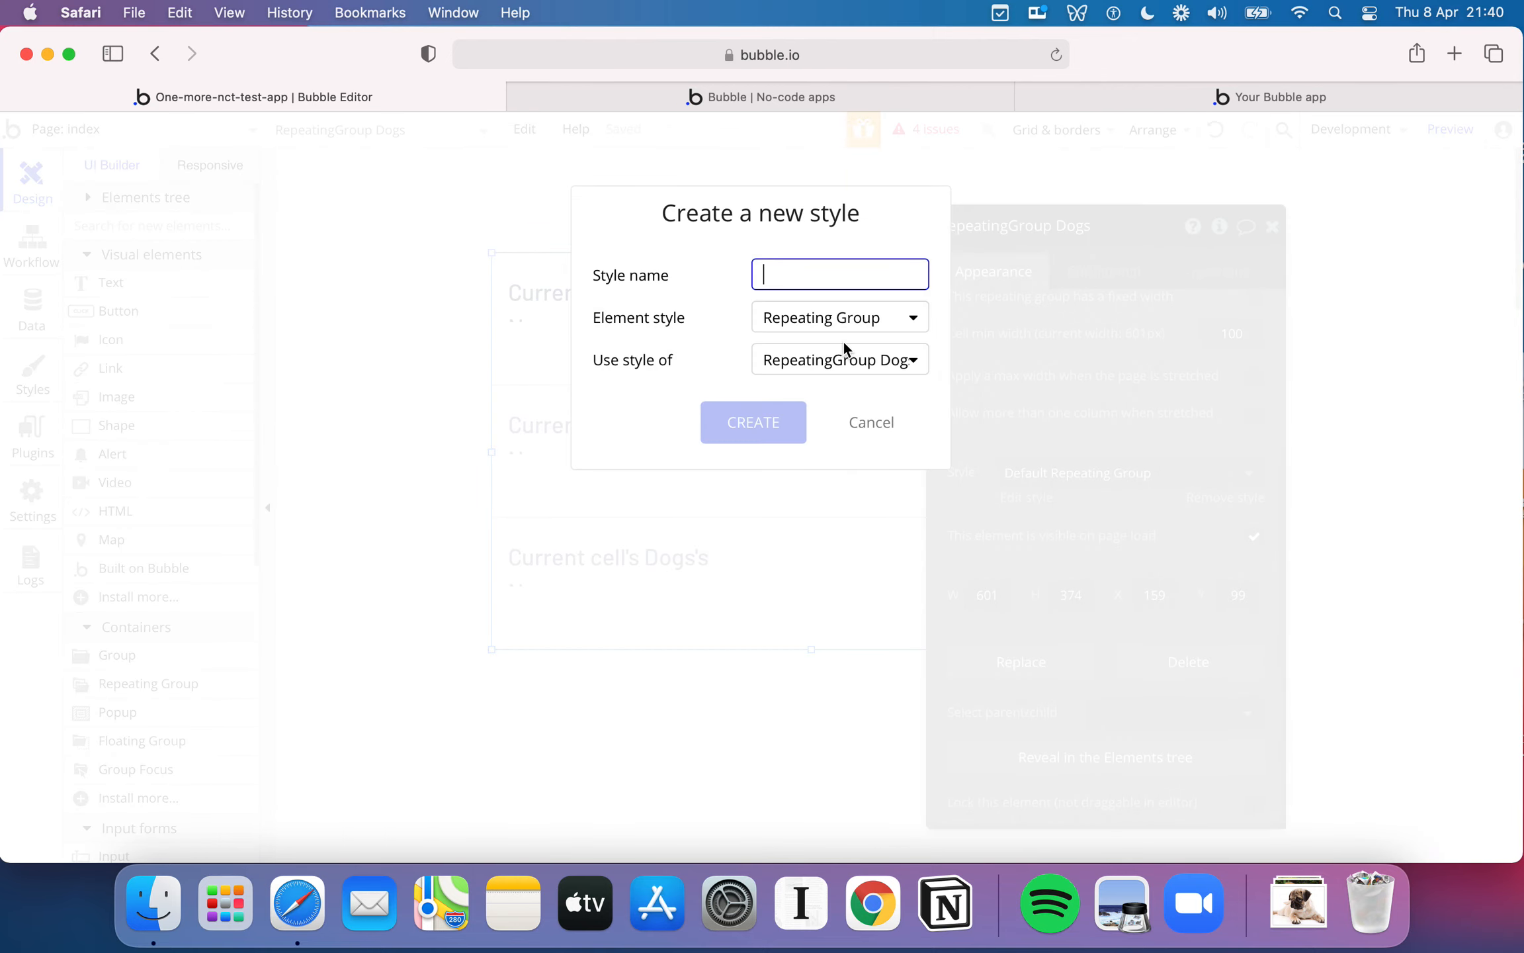
pyautogui.write('Dog Grou')
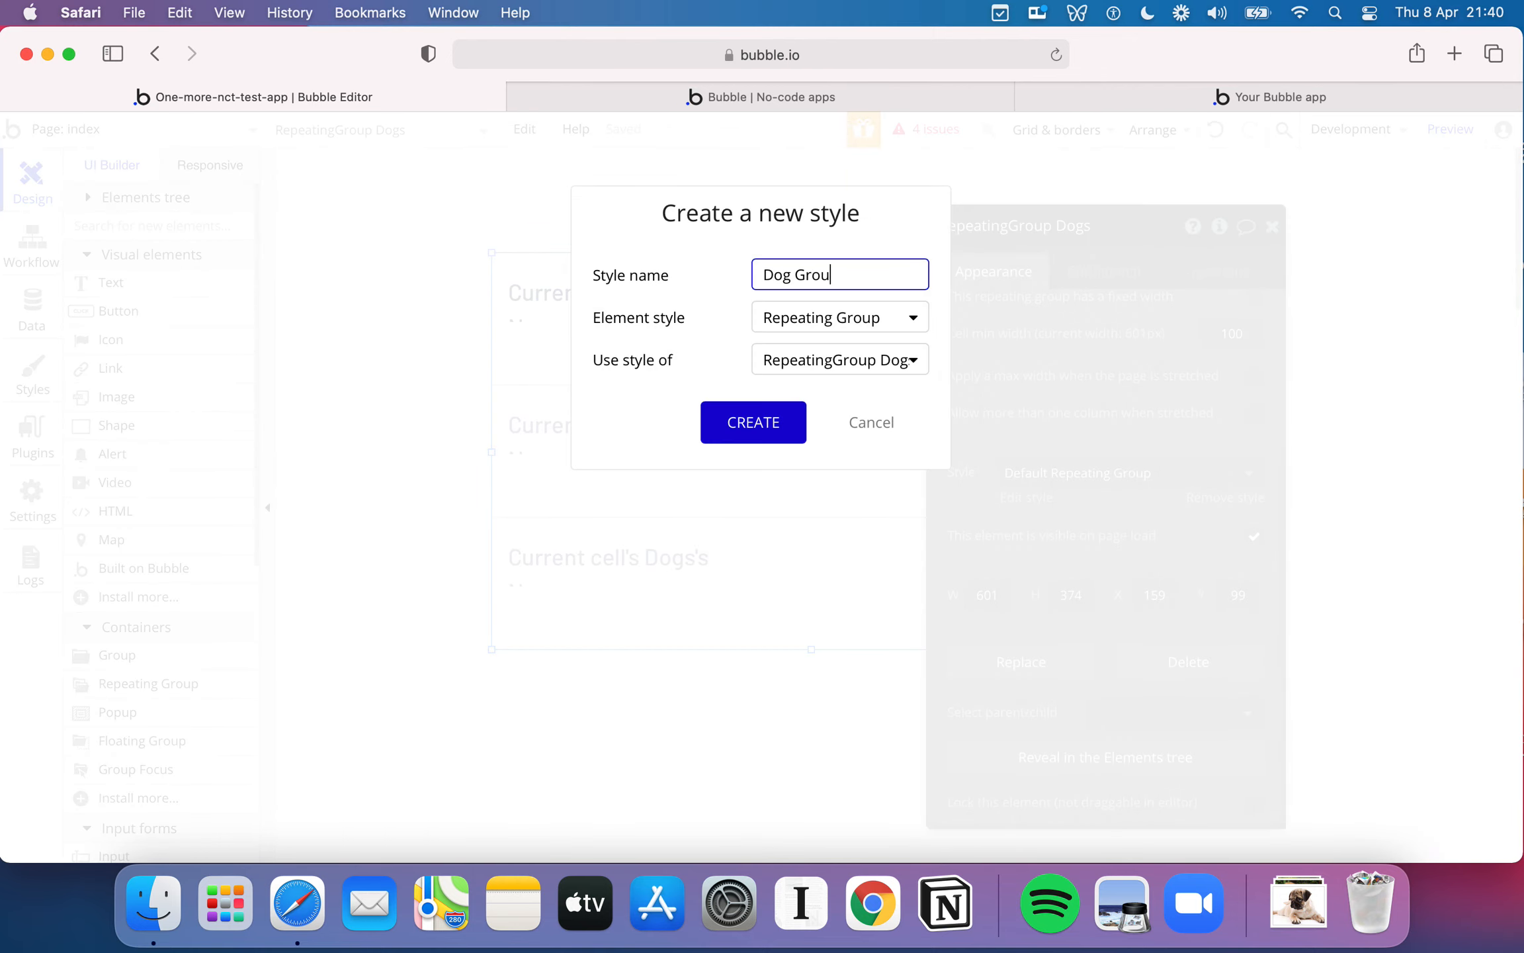
pyautogui.write('p')
pyautogui.click(840, 326)
pyautogui.click(730, 323)
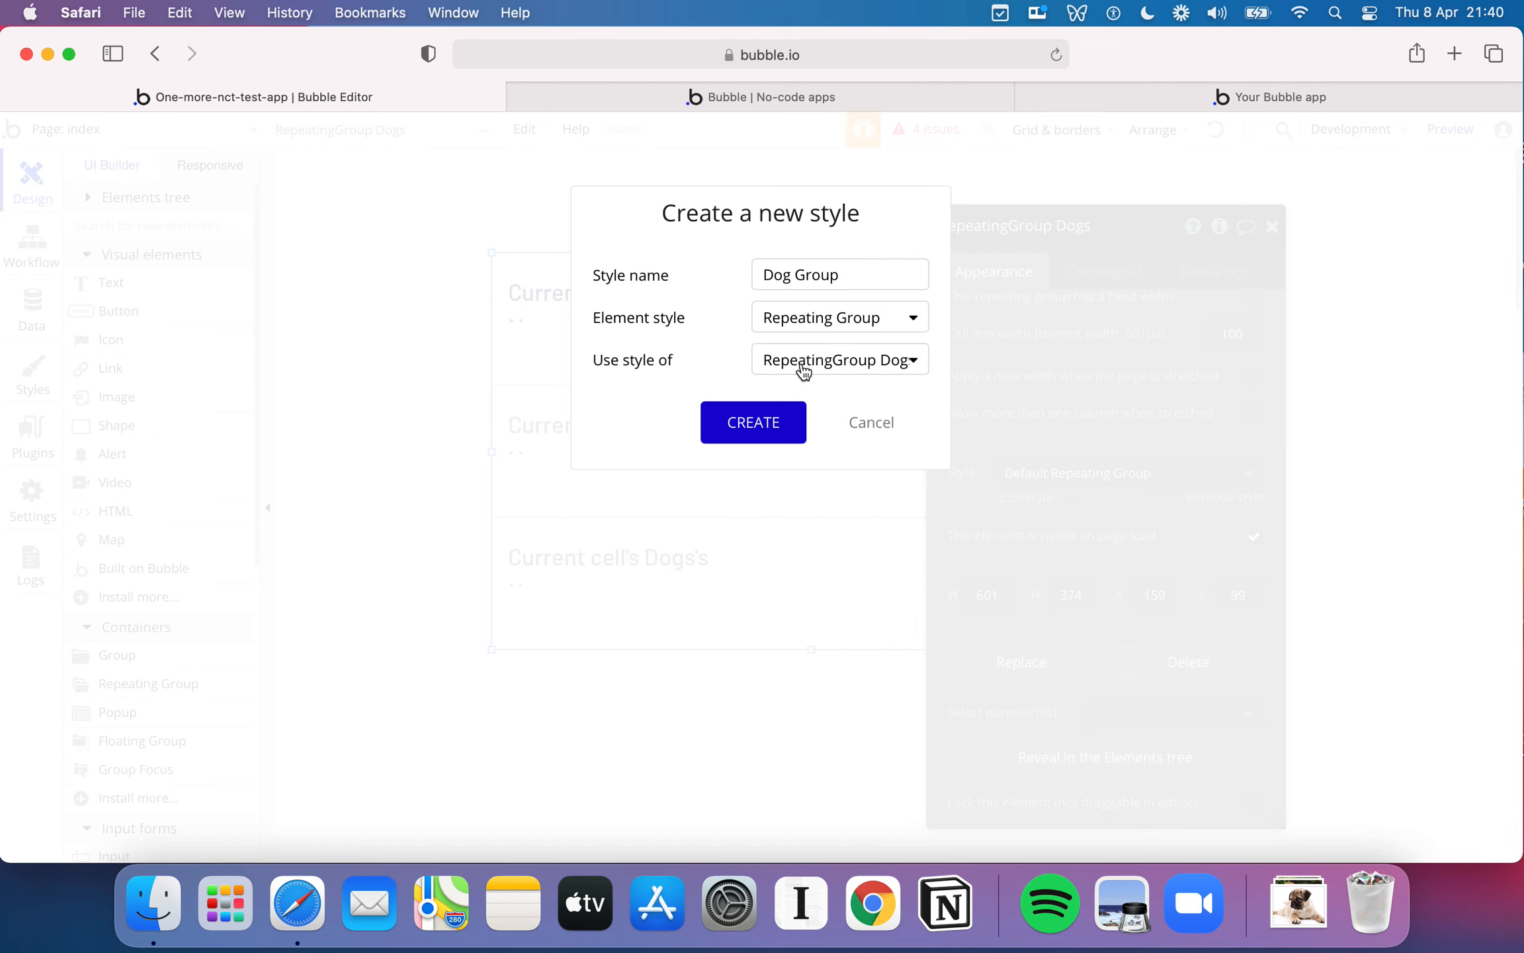
pyautogui.click(776, 424)
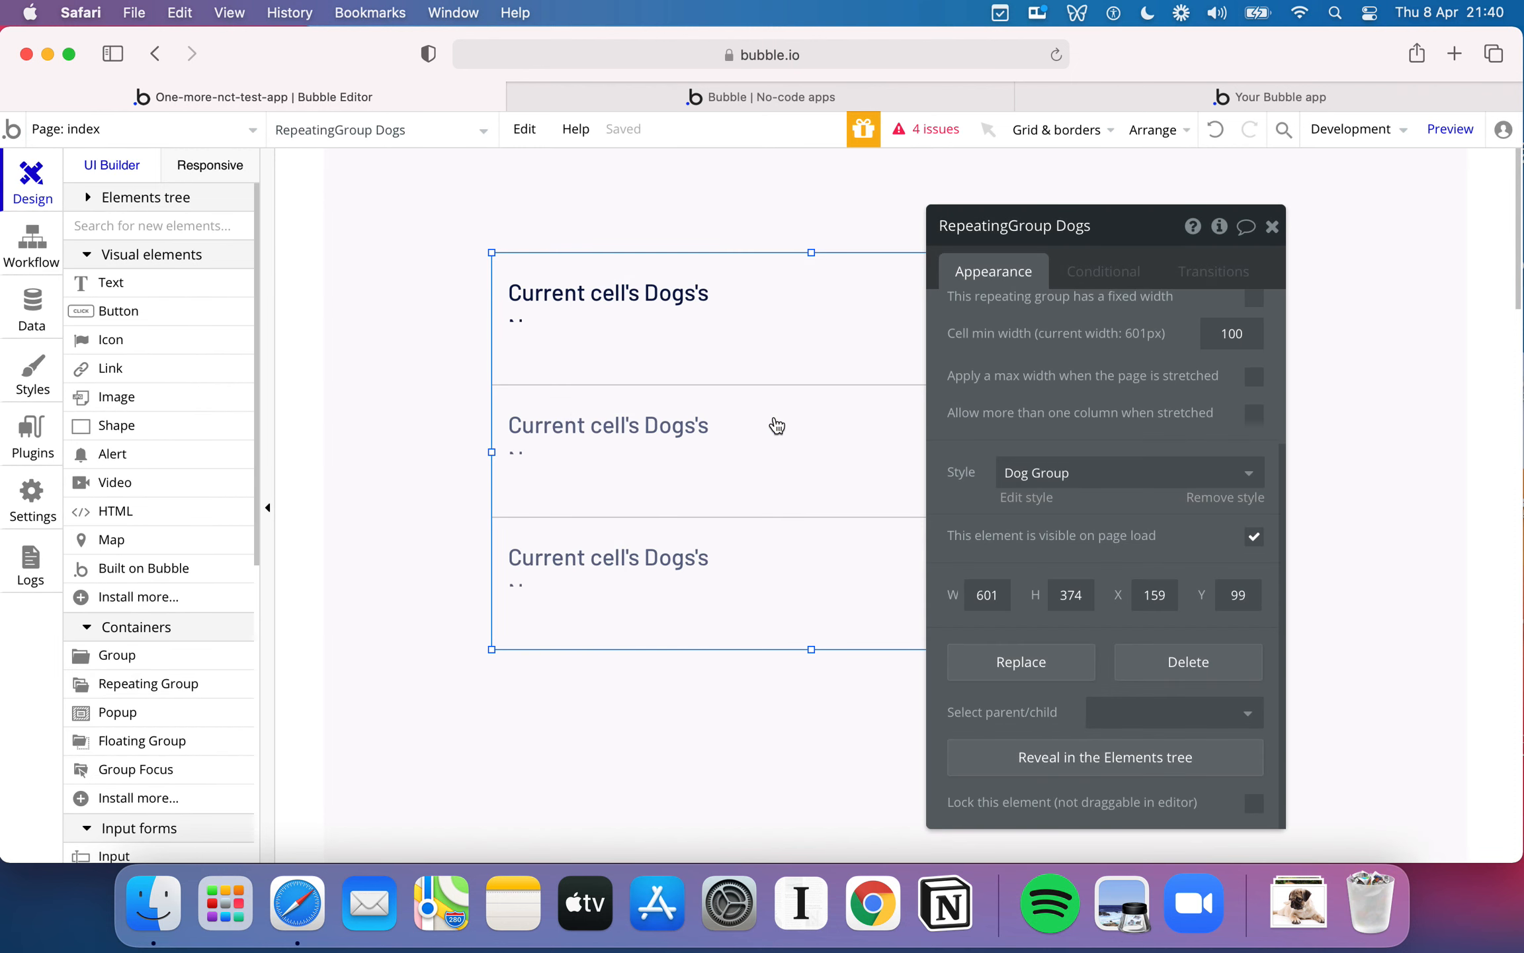
# - Edit the Dog Group style and set its separator color to #F3FFC6, using the finished Rate my Doggy app as reference
pyautogui.click(1043, 505)
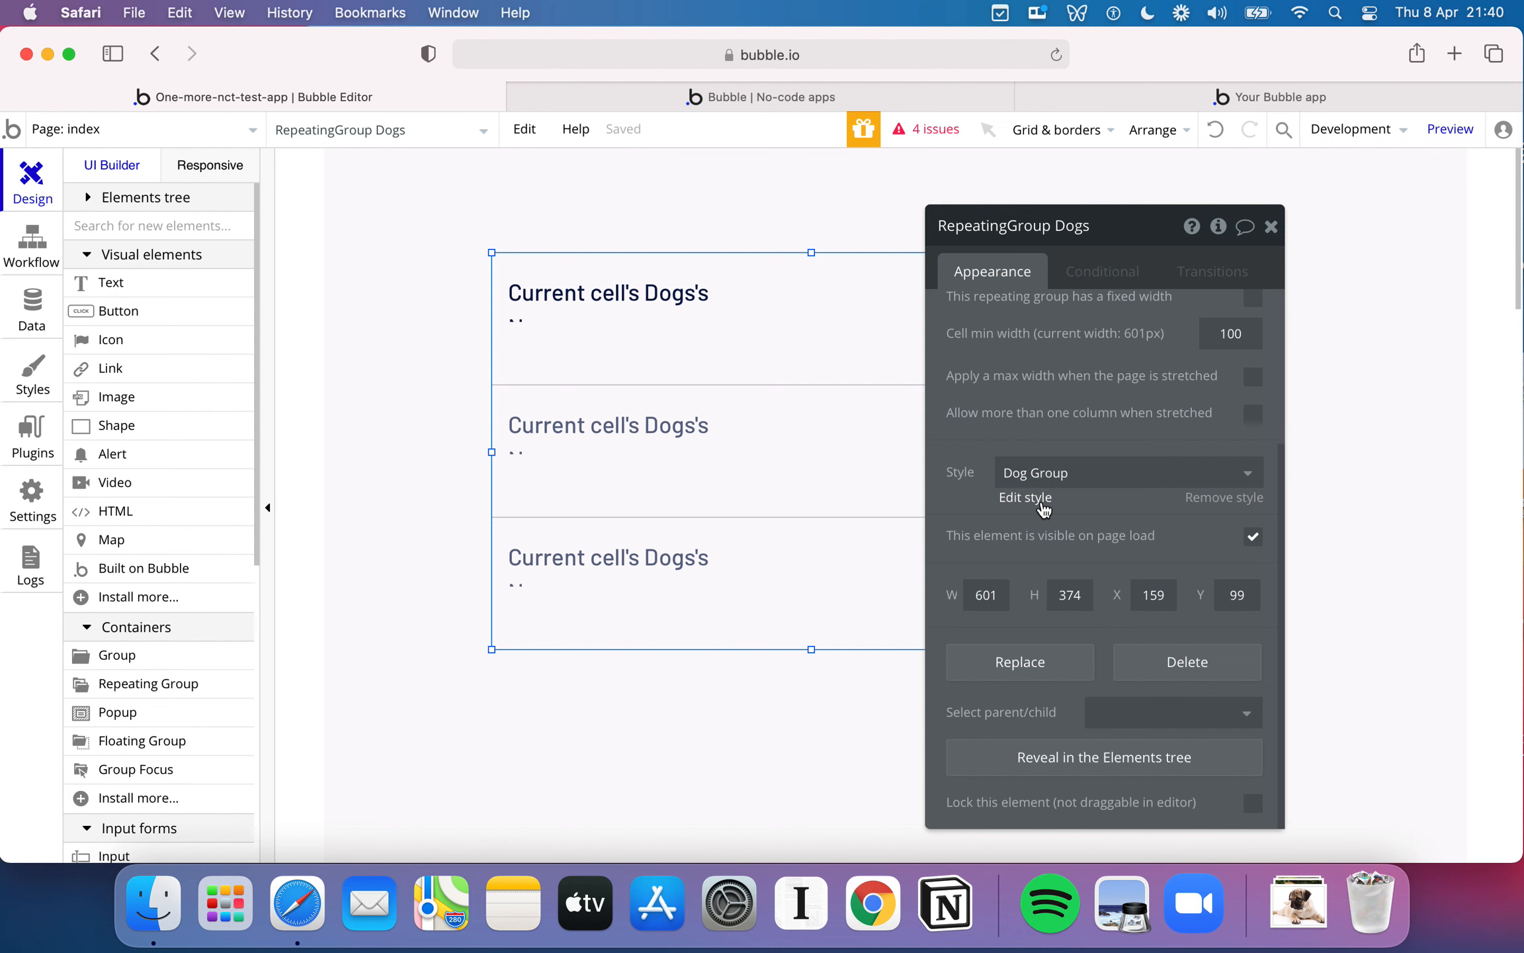
pyautogui.click(1043, 504)
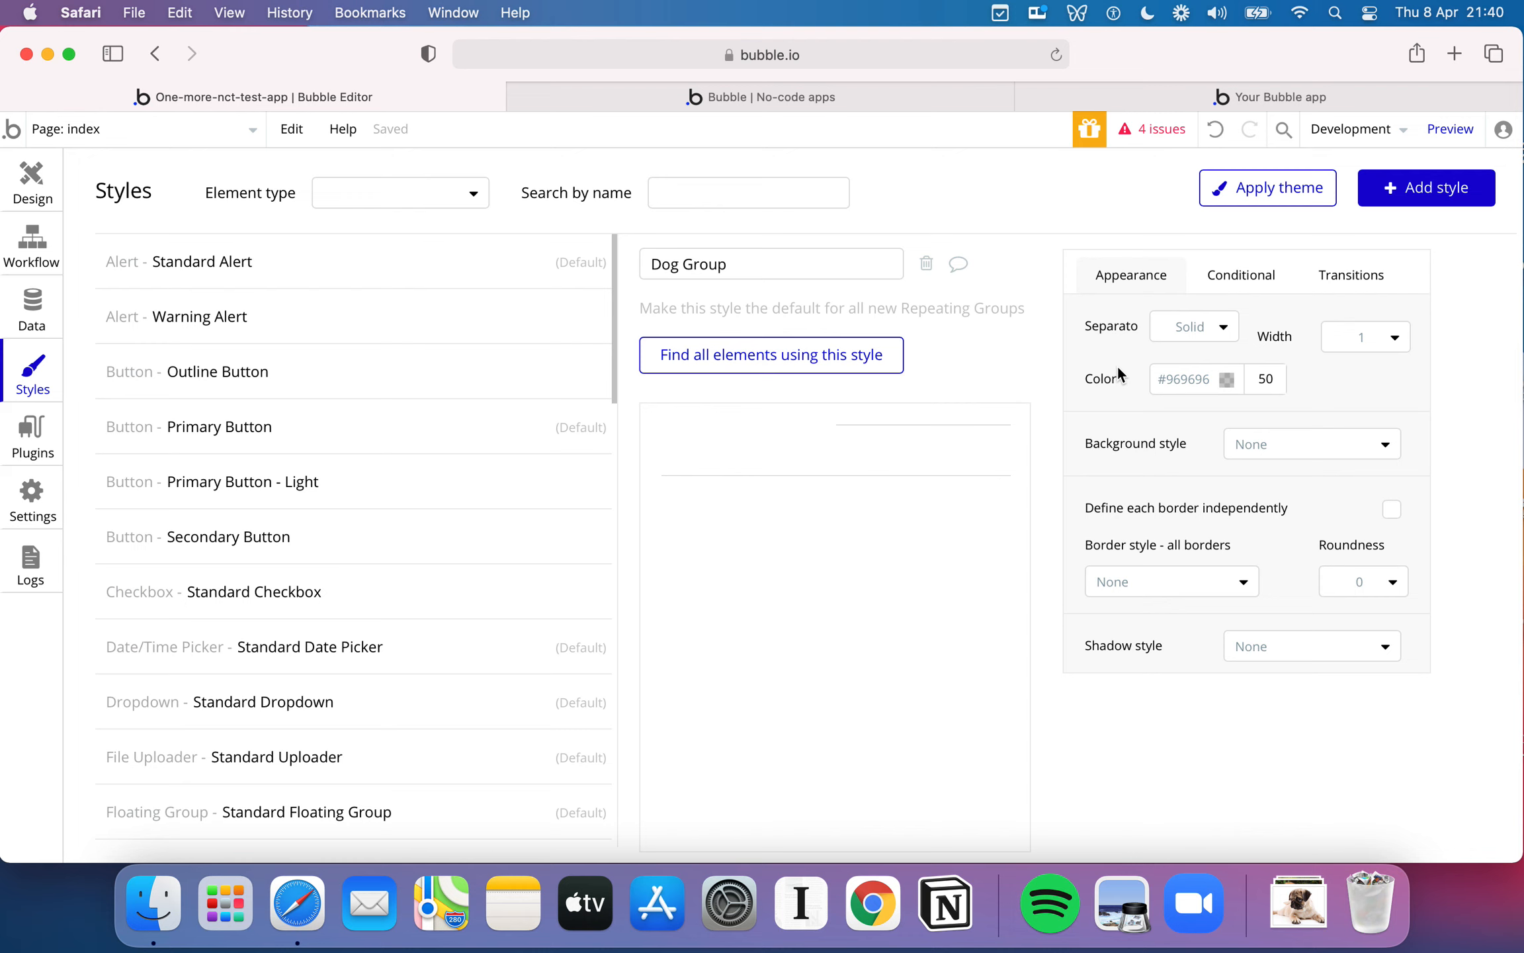
pyautogui.moveTo(1097, 377)
pyautogui.doubleClick(1182, 379)
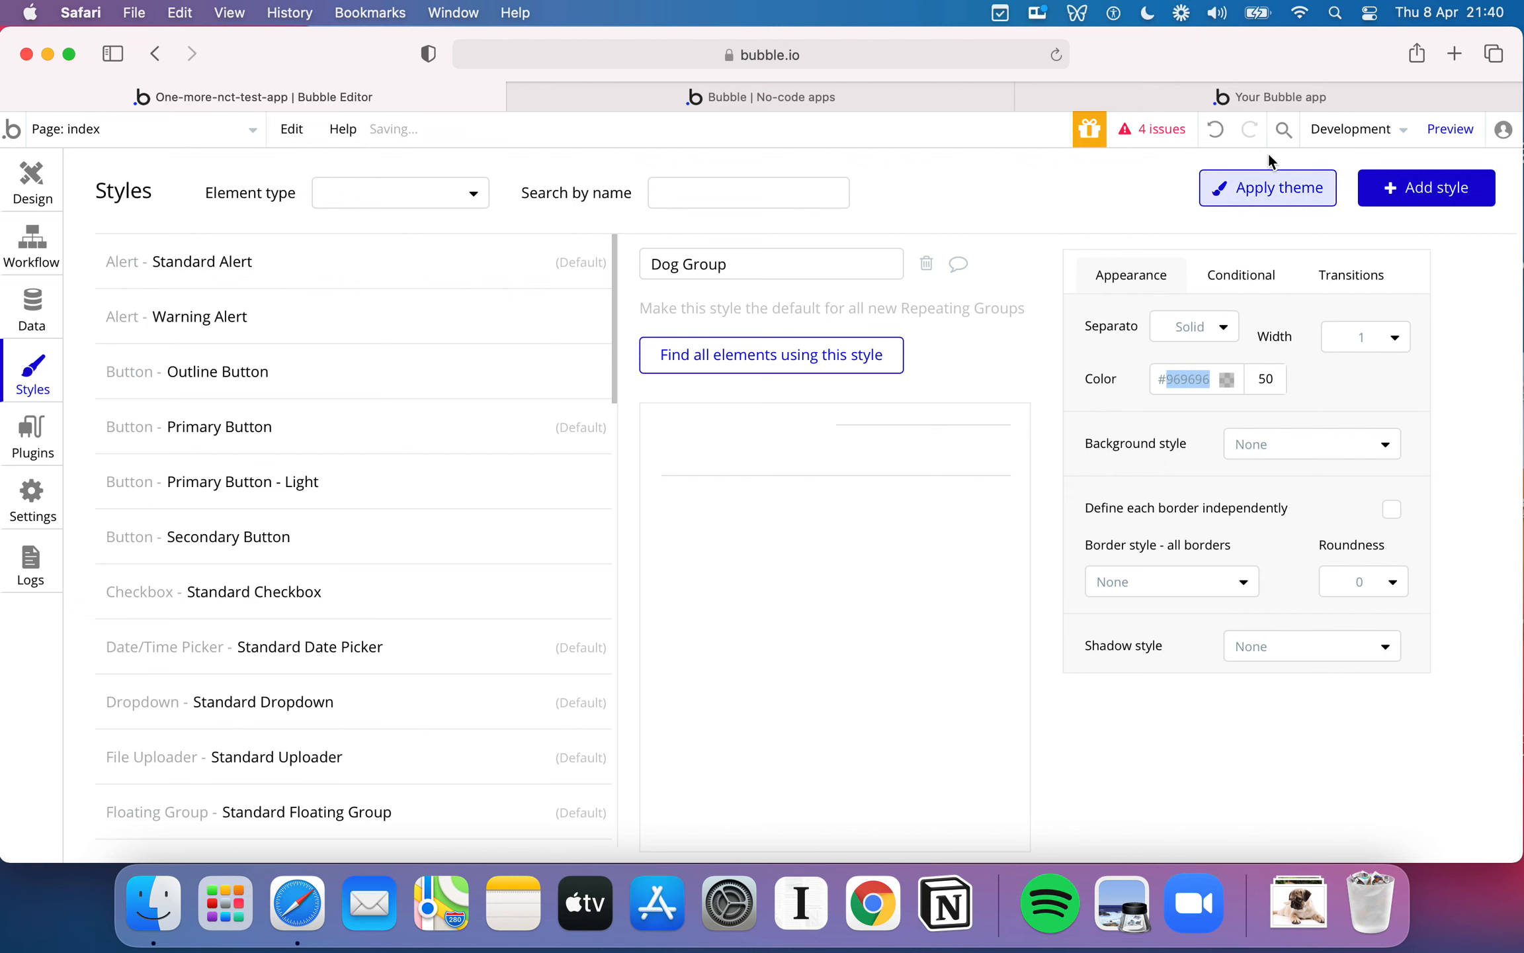
pyautogui.click(1243, 100)
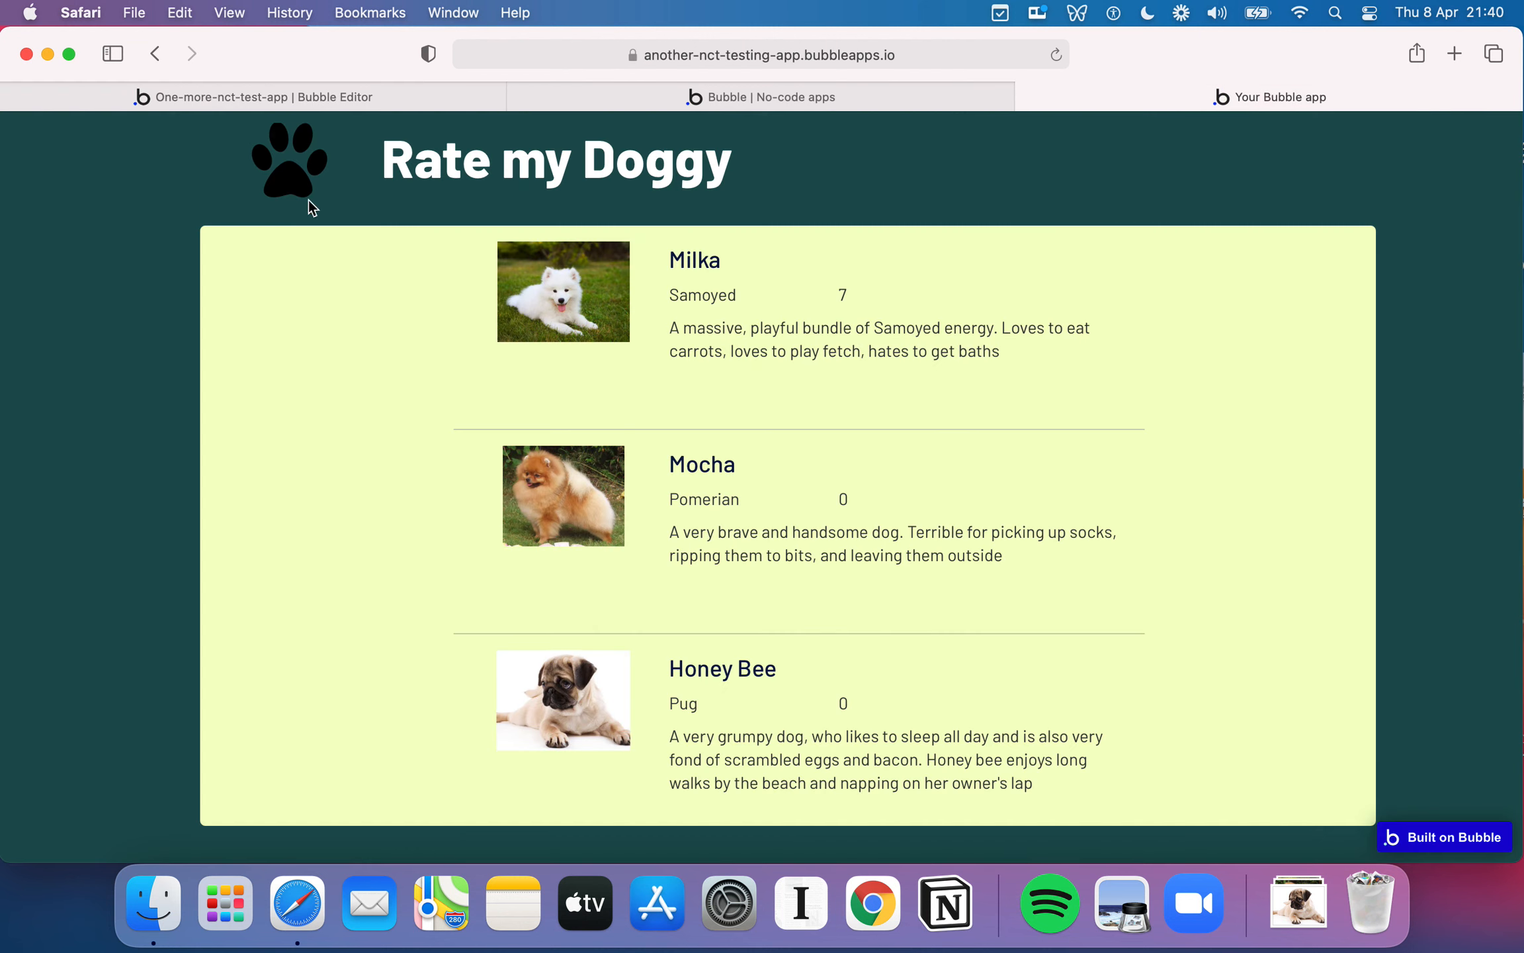
pyautogui.click(258, 99)
pyautogui.doubleClick(1179, 382)
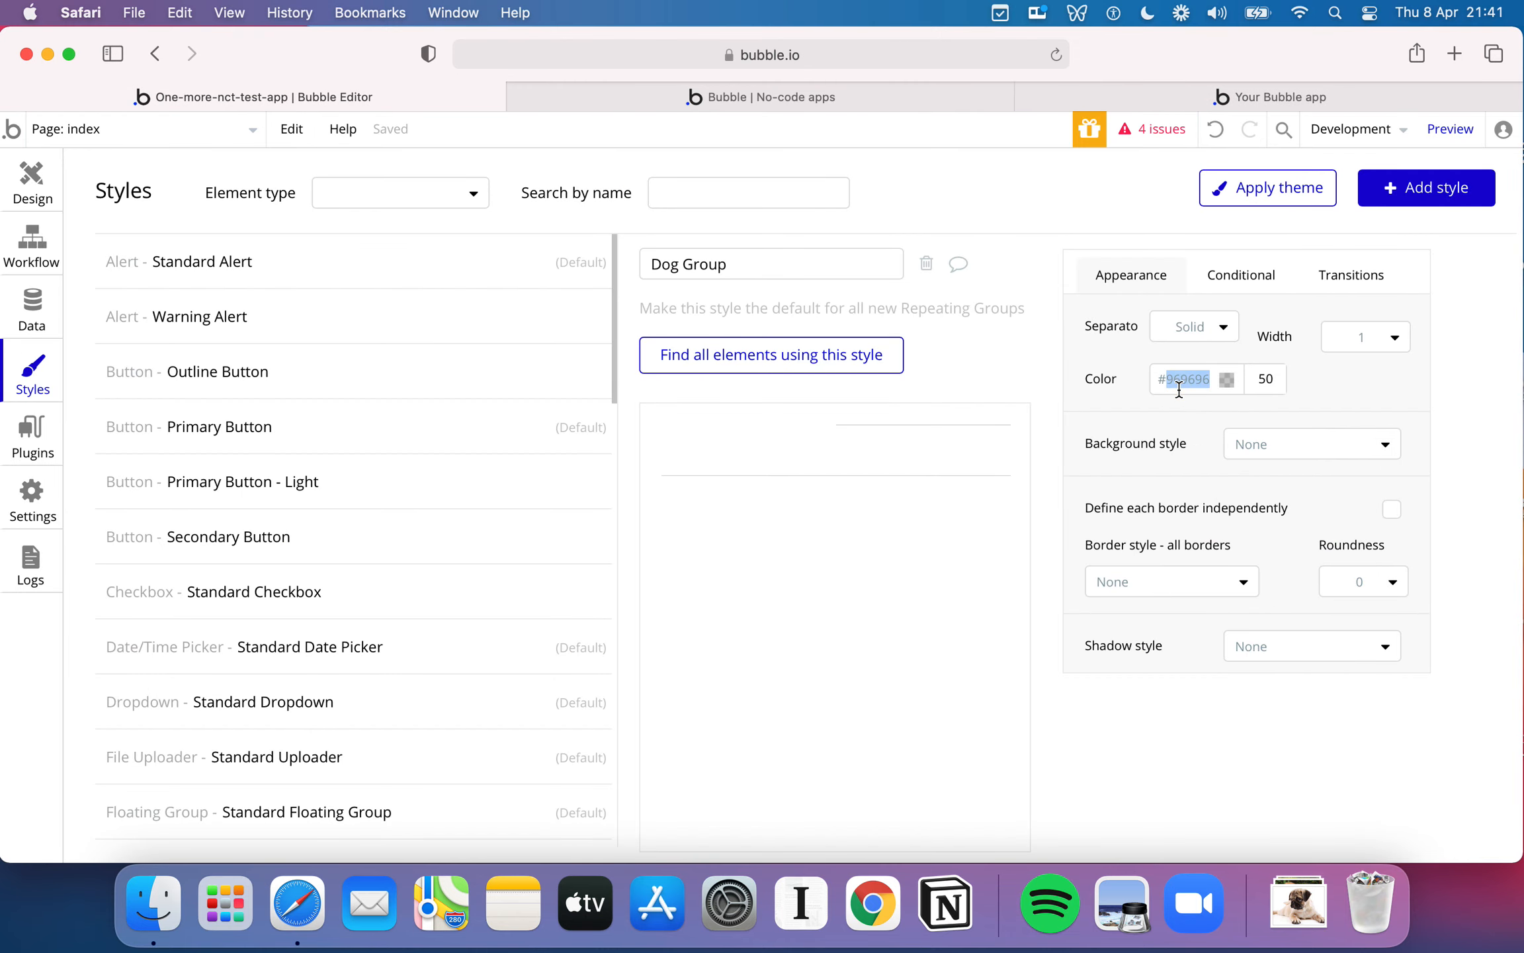
pyautogui.write('F3ff')
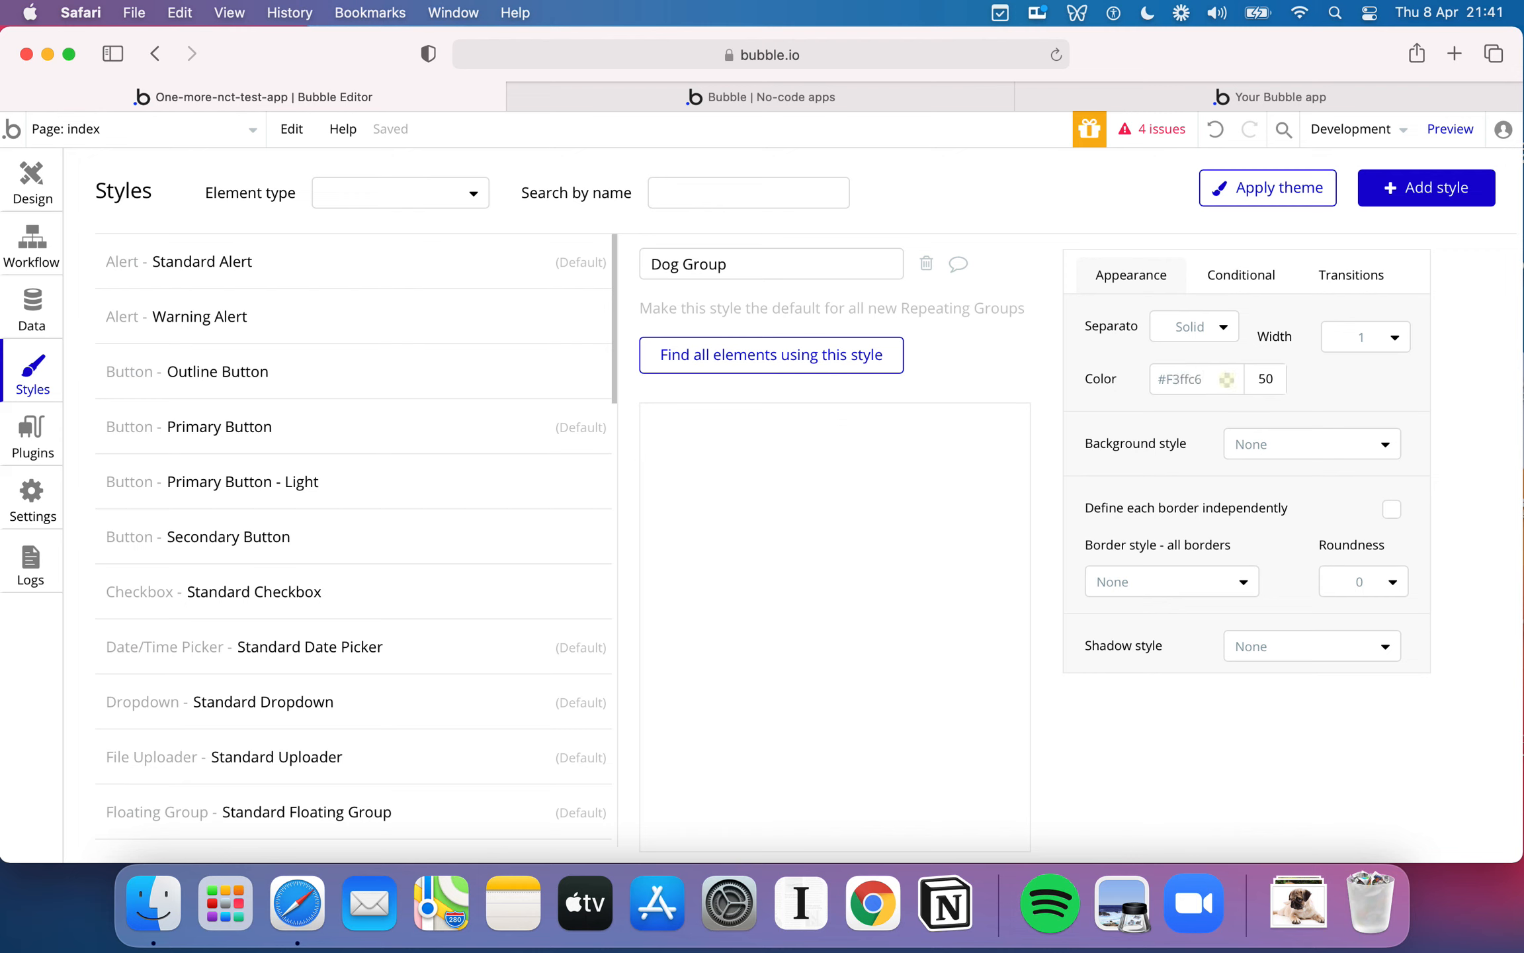
pyautogui.click(1228, 379)
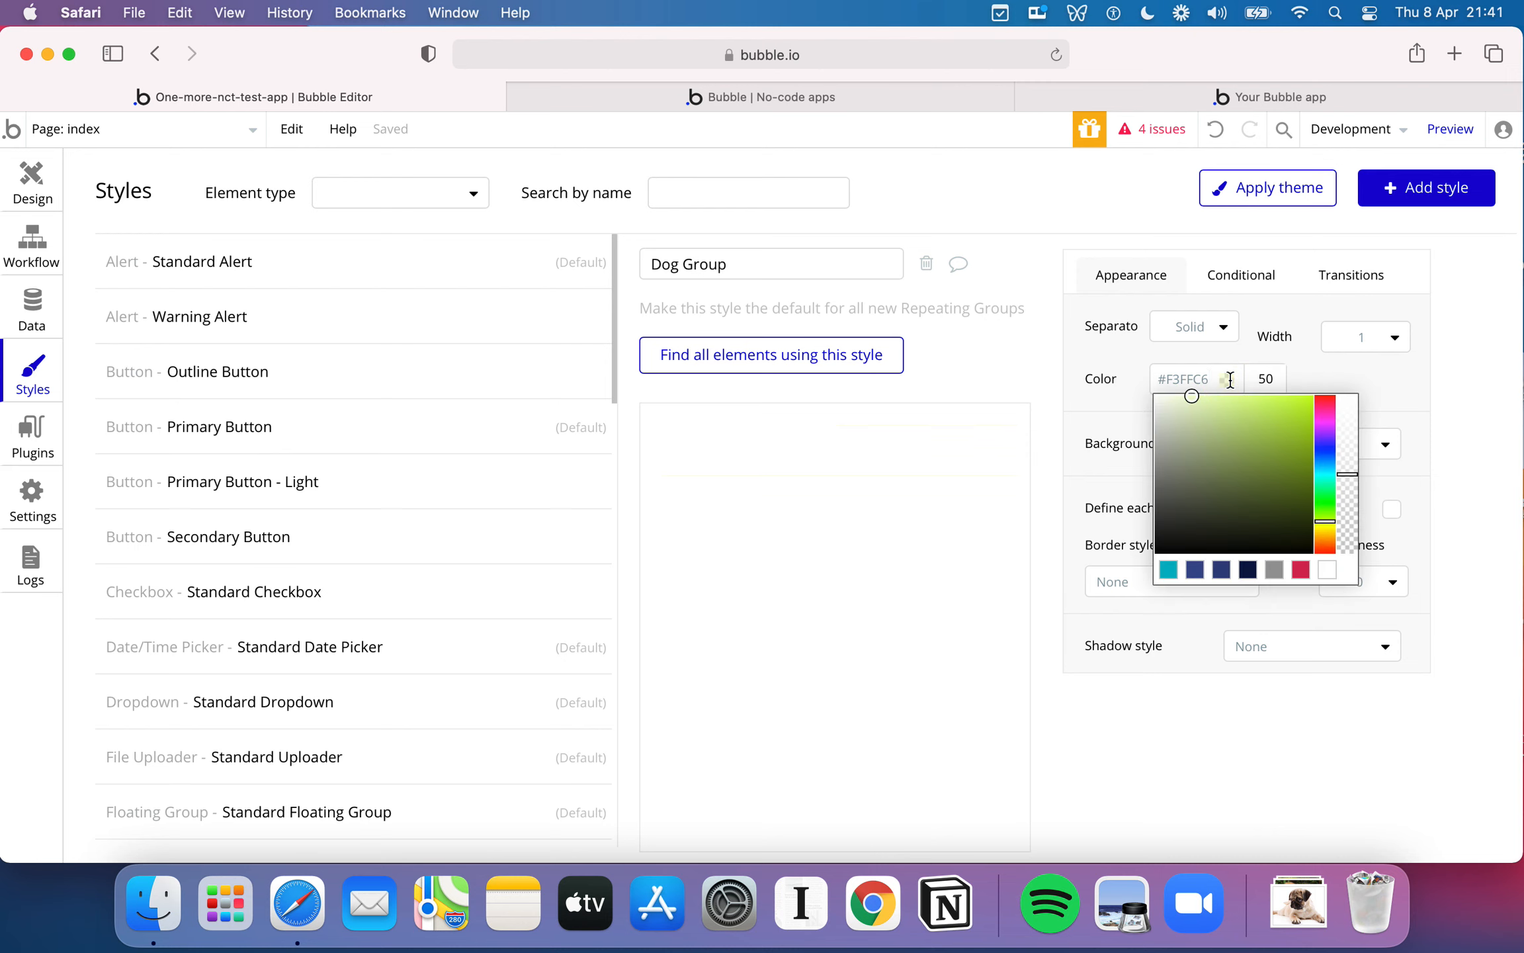
pyautogui.click(1230, 379)
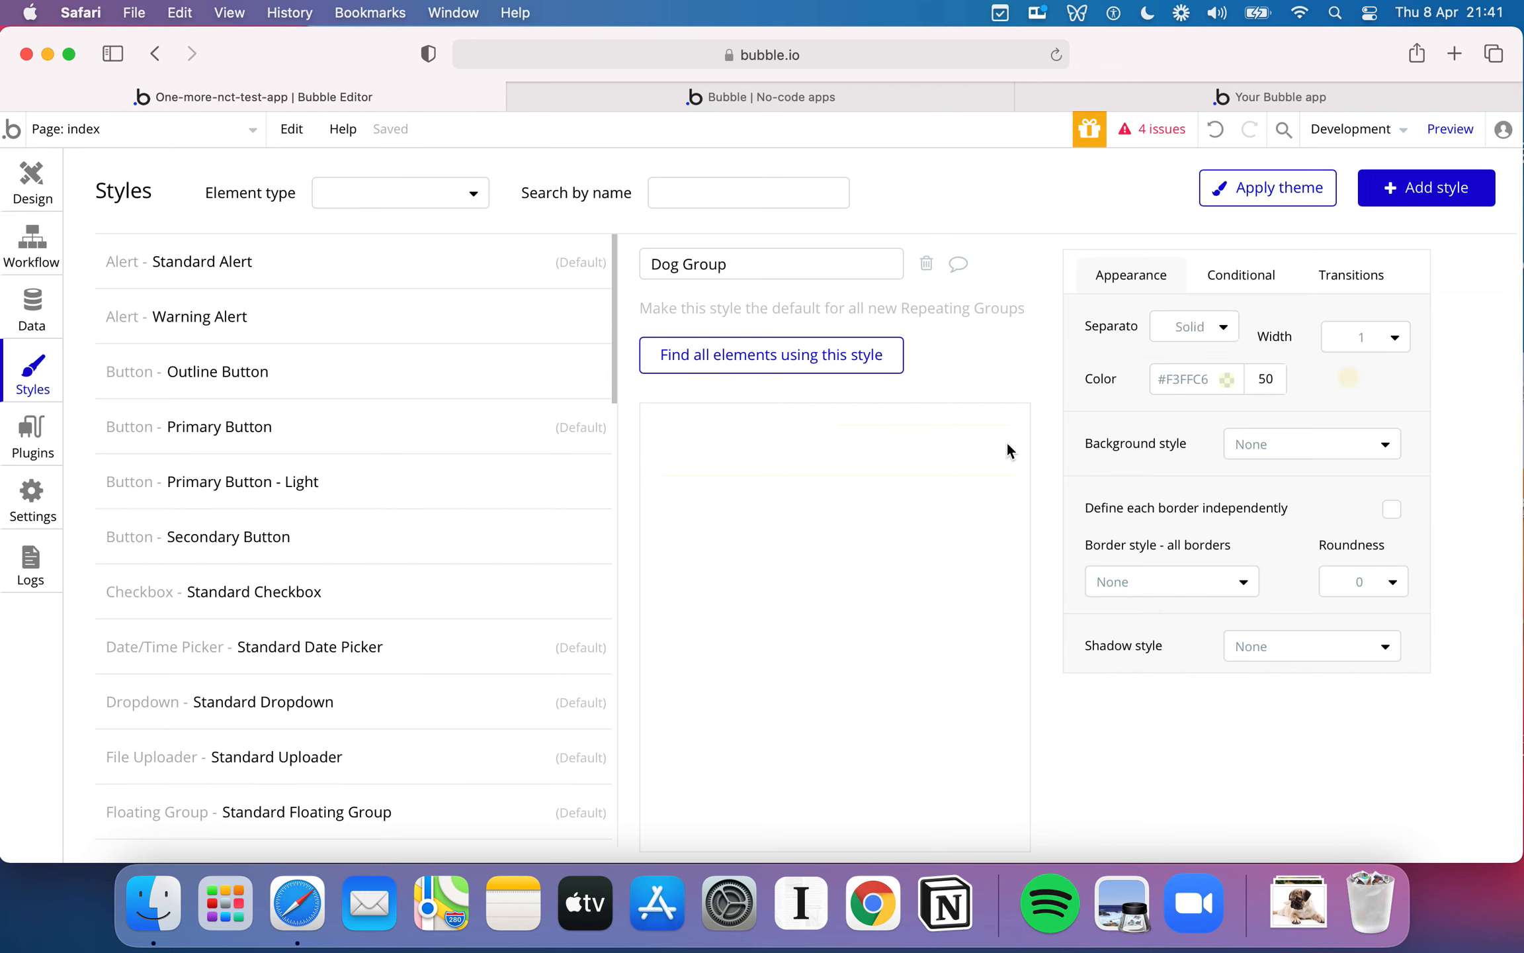
# - Cancel creating another style and return to the index page's design view
pyautogui.click(1435, 192)
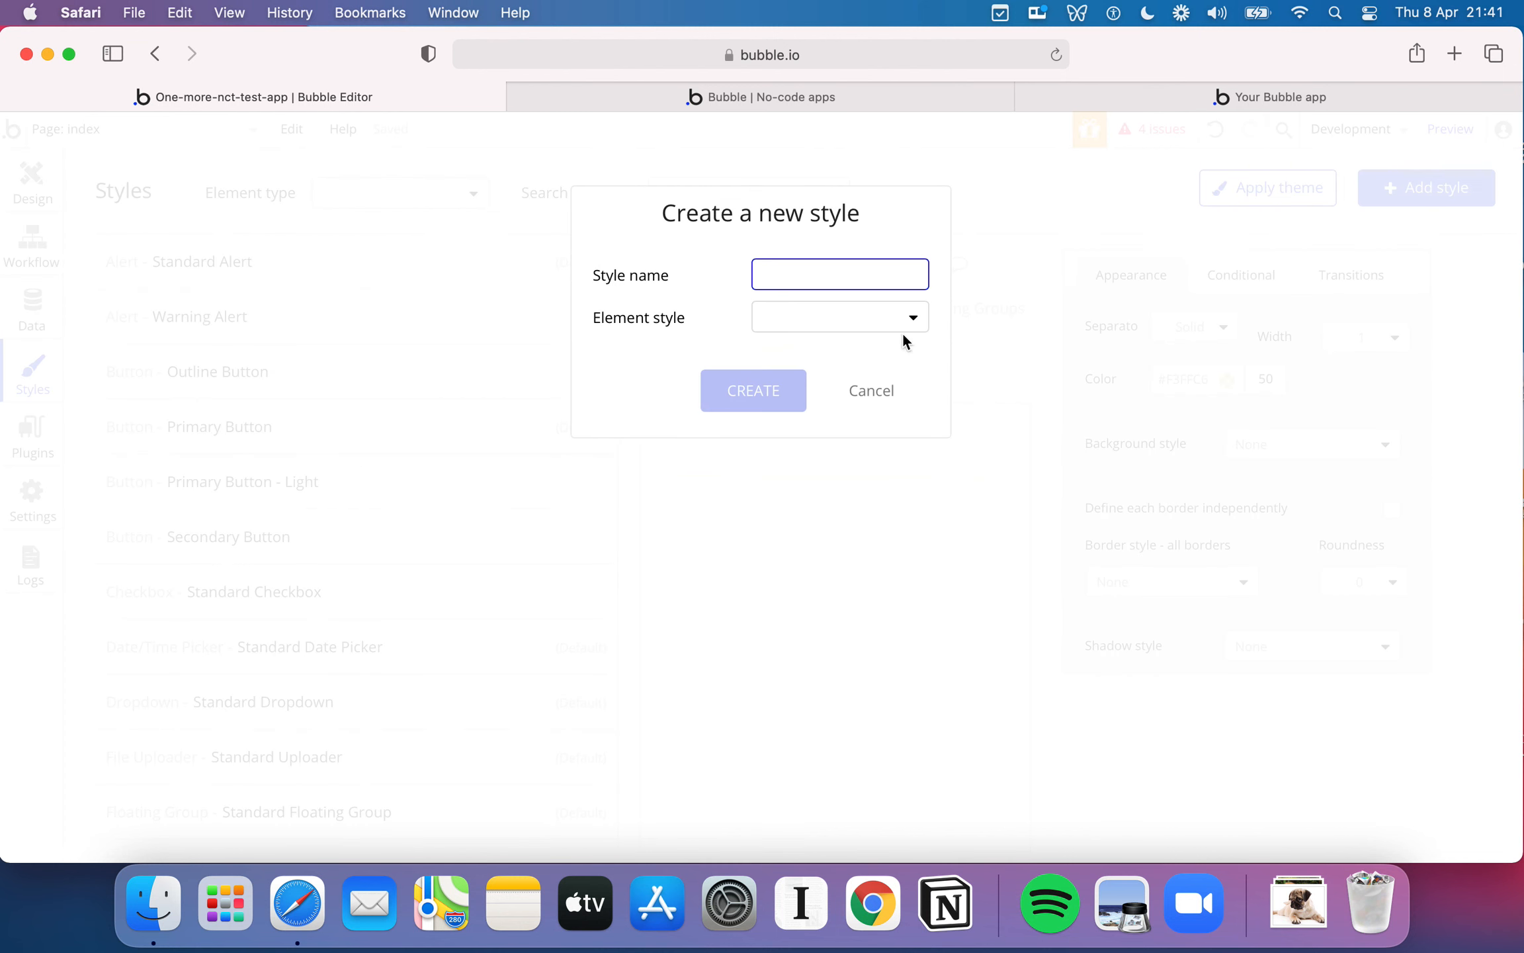
pyautogui.click(870, 392)
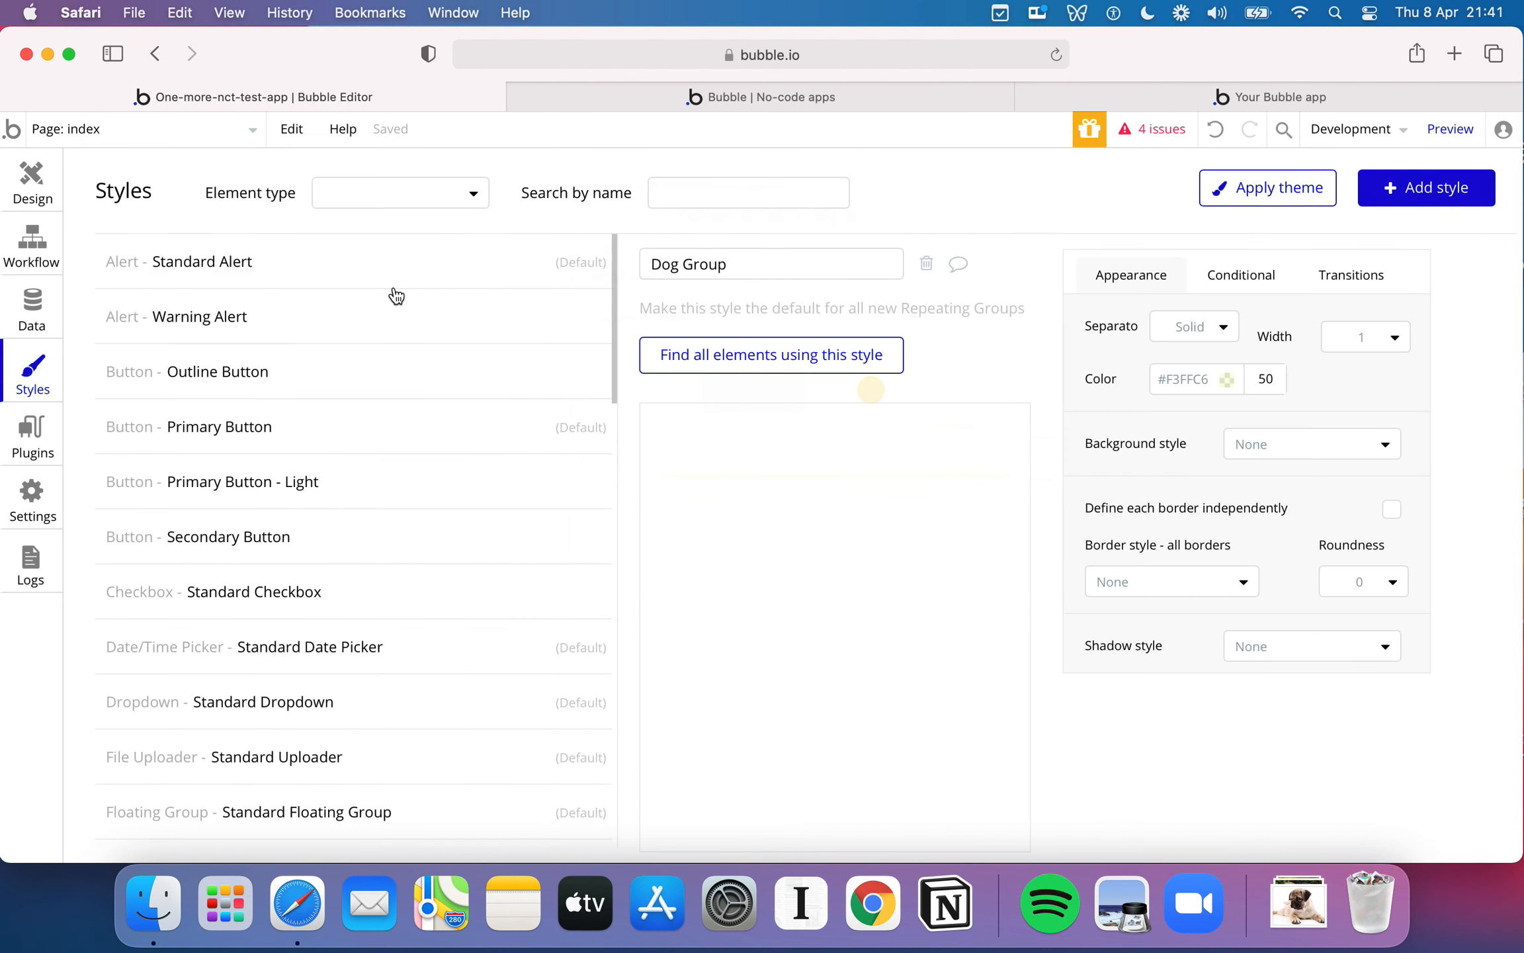
pyautogui.click(37, 192)
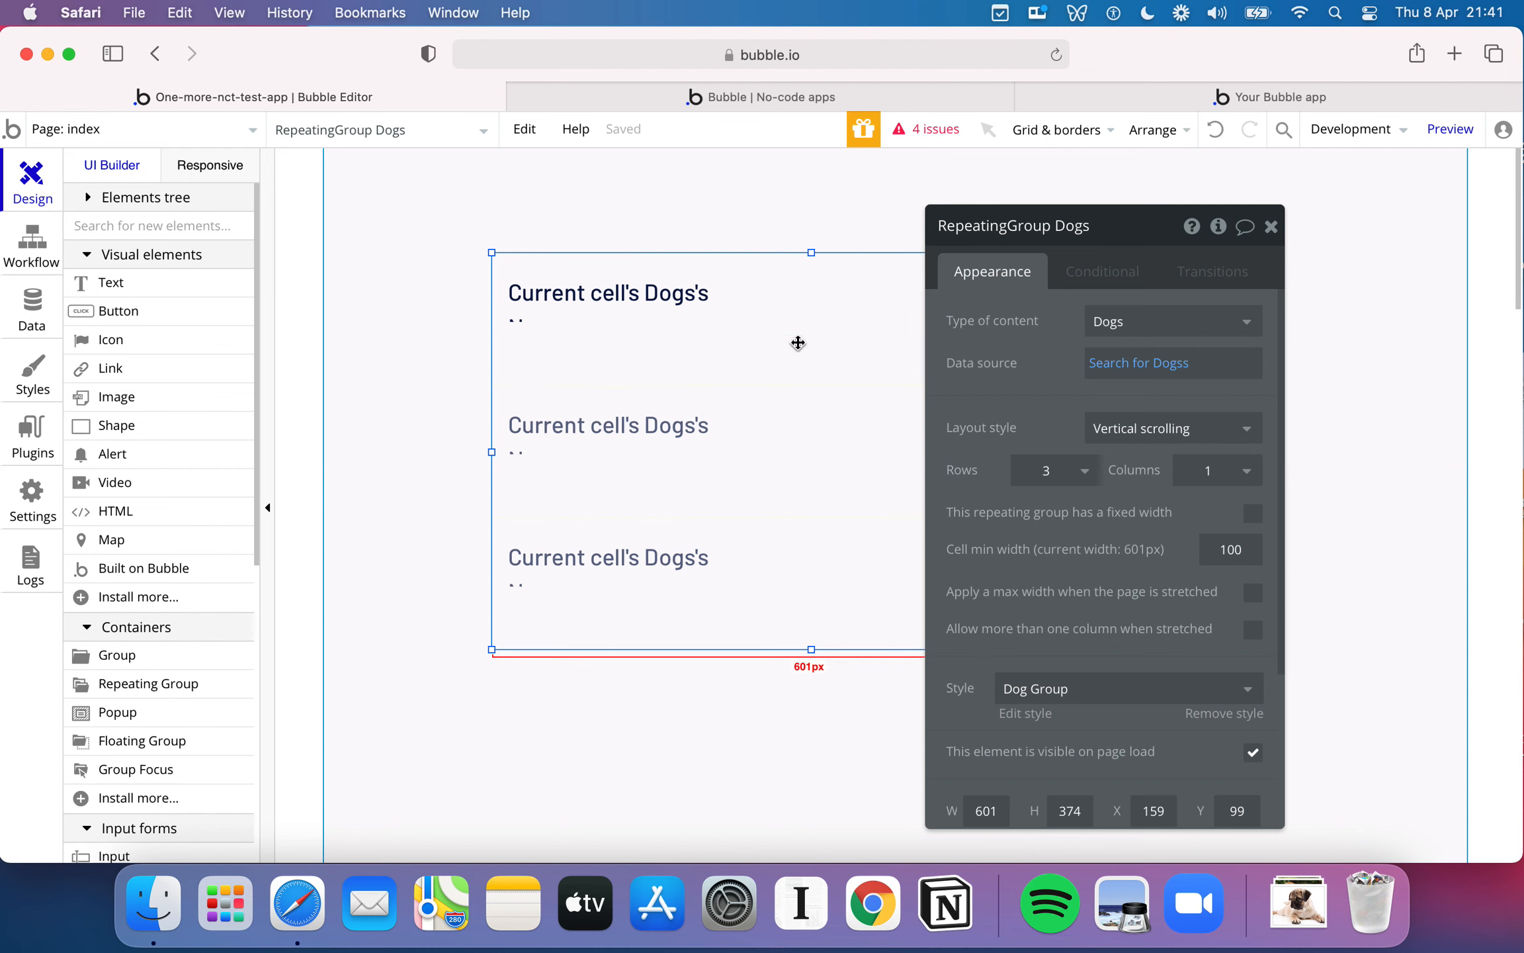
# - Open the Dog Group style for editing and make it the default for all new repeating groups
pyautogui.scroll(-1, 1085, 669)
pyautogui.click(1085, 661)
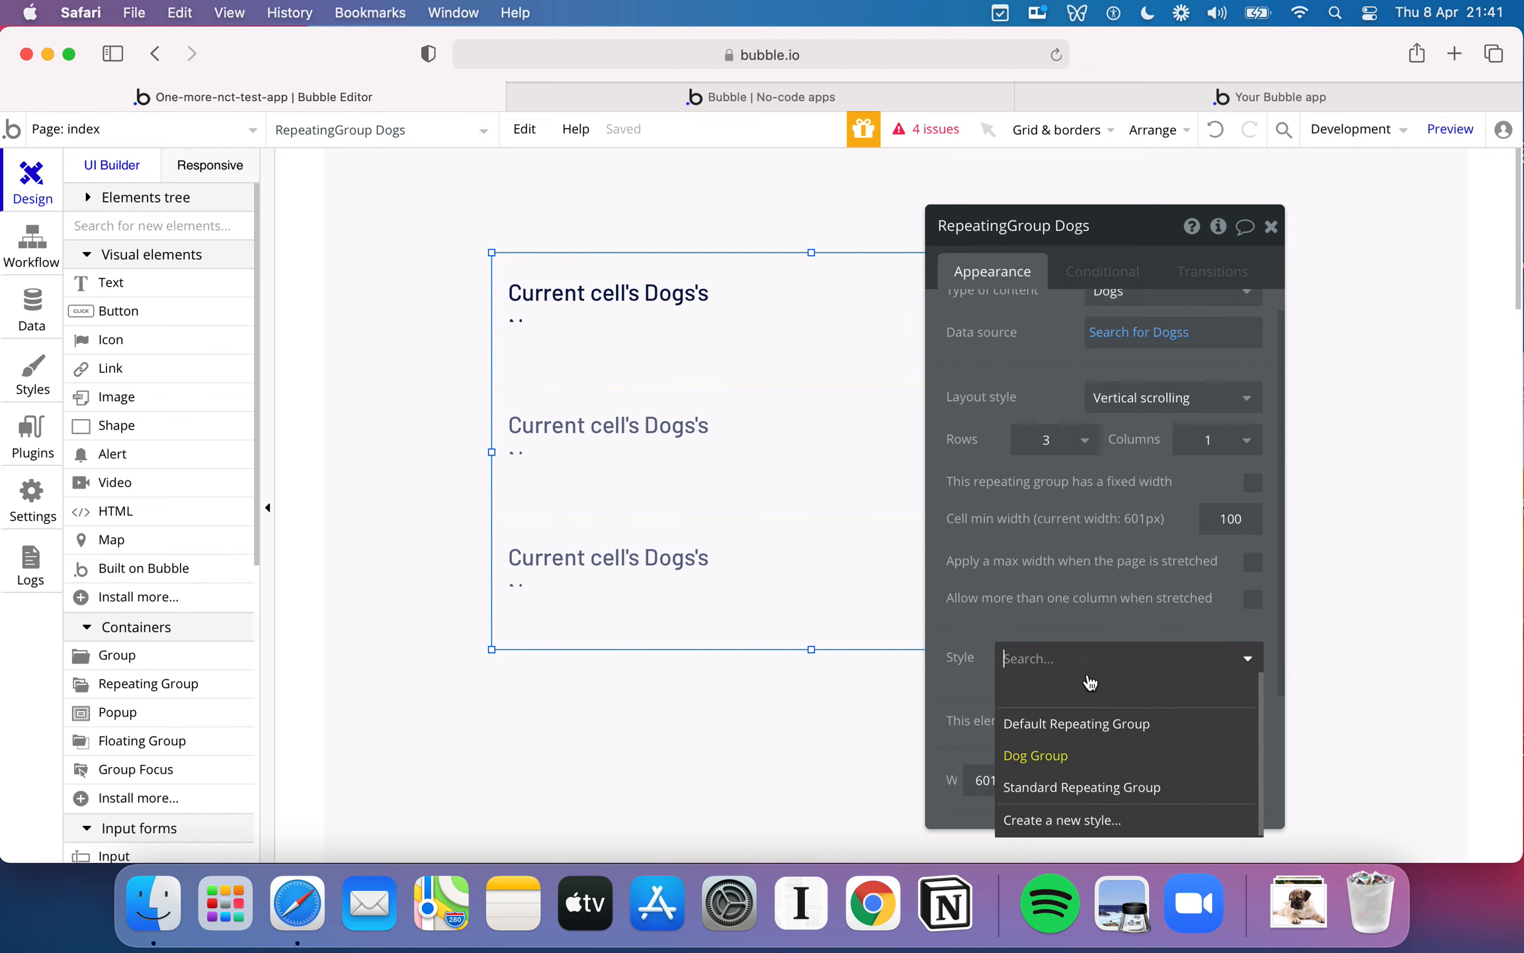
pyautogui.click(1059, 751)
pyautogui.click(1026, 683)
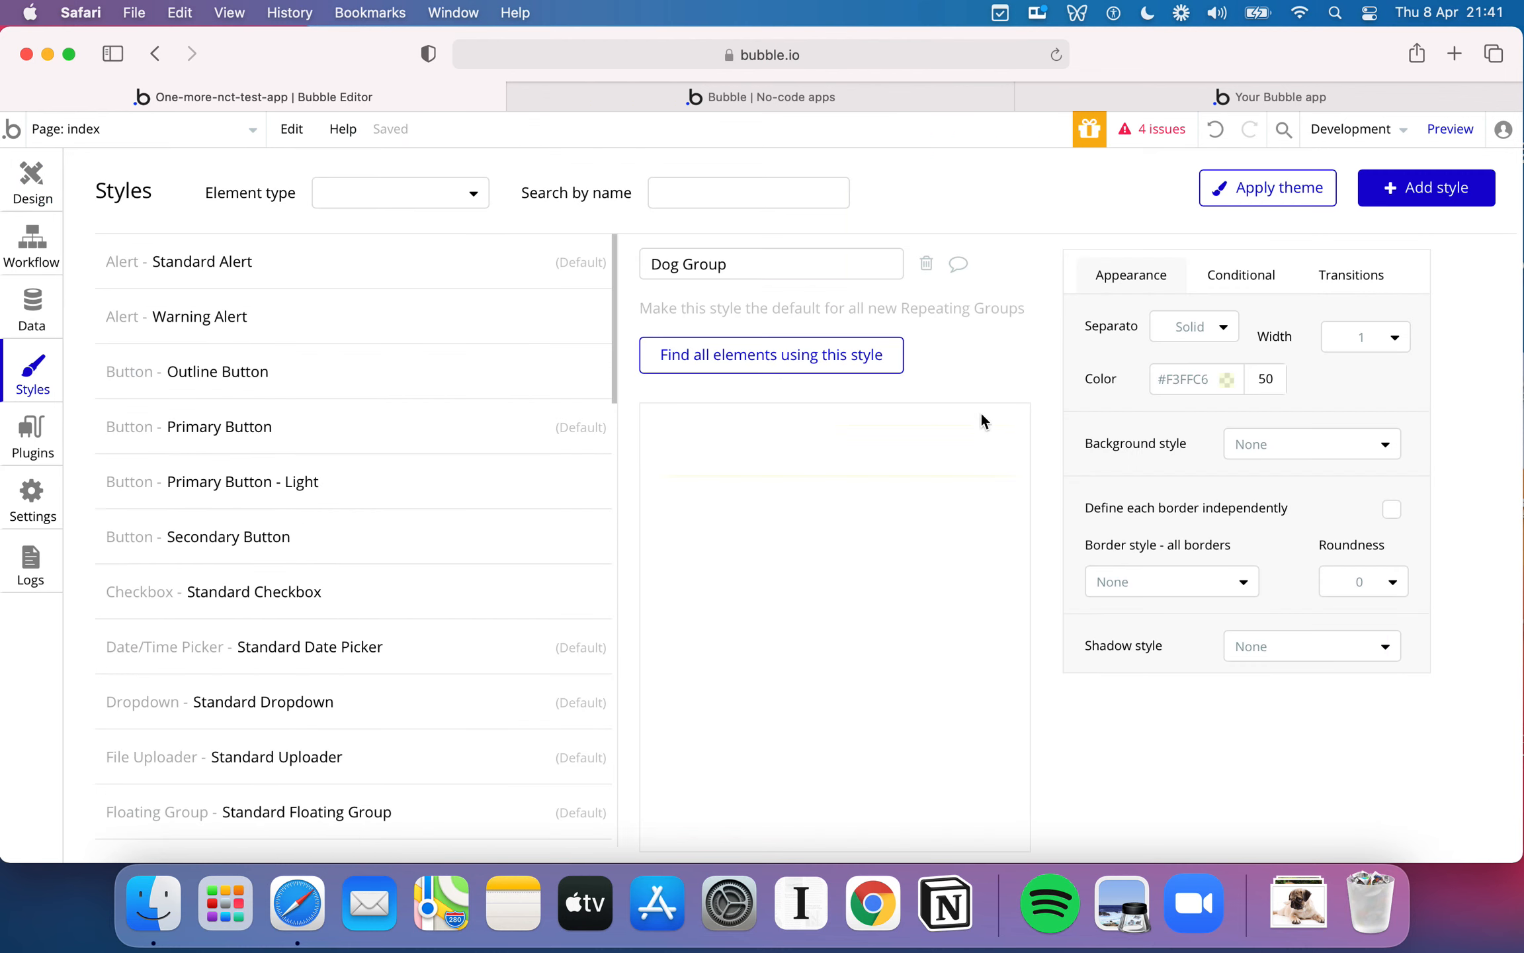
pyautogui.doubleClick(1180, 385)
pyautogui.click(1273, 376)
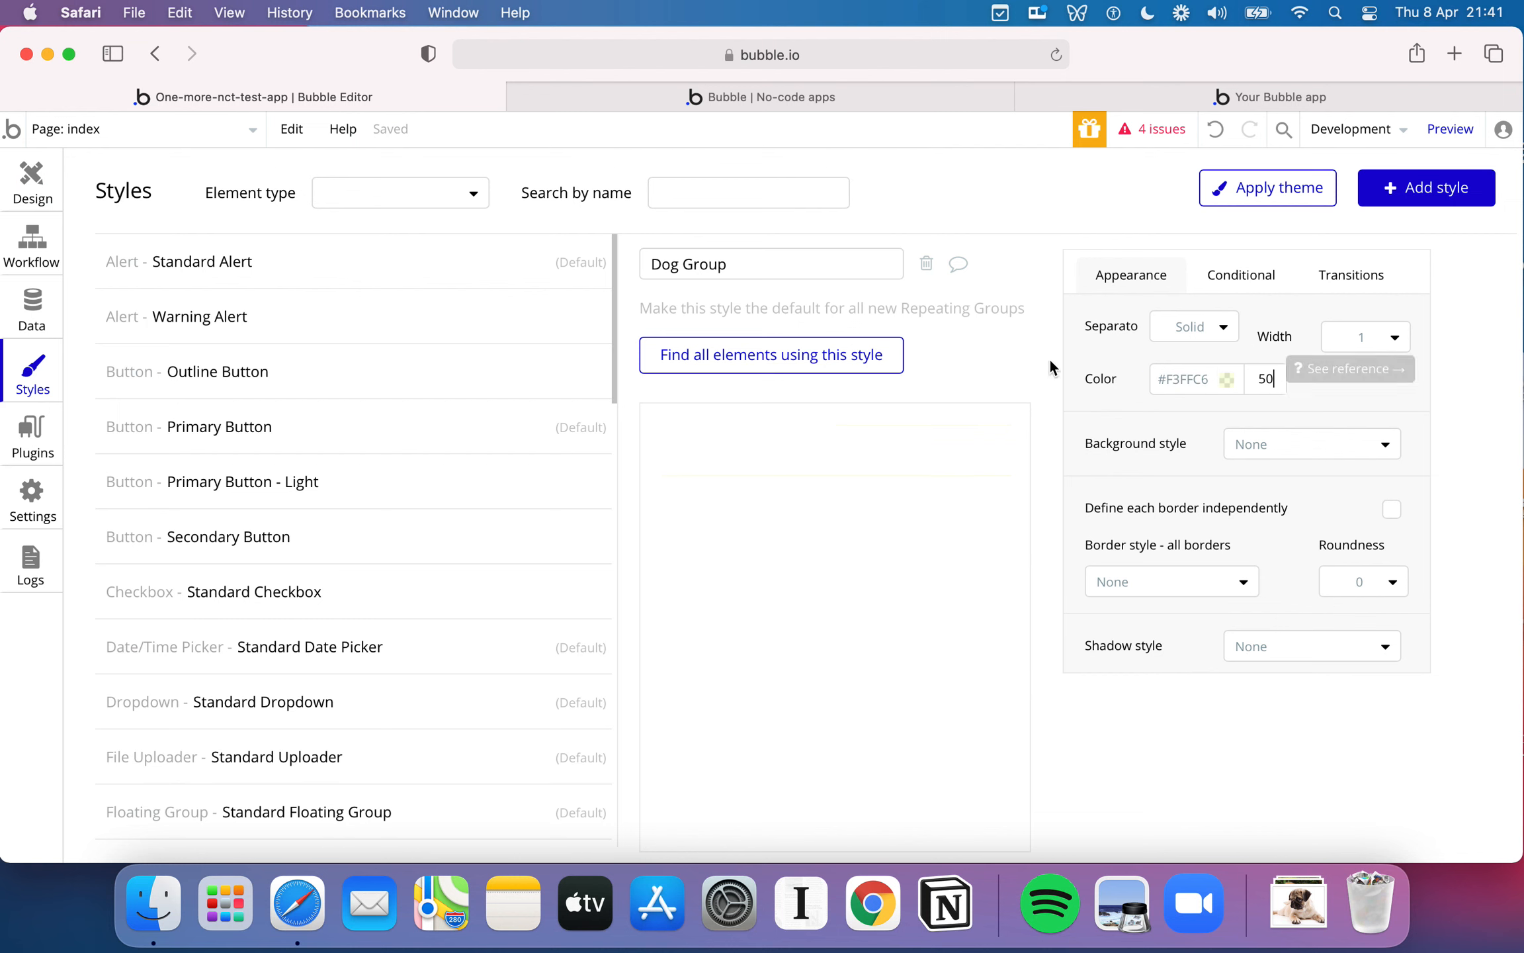
pyautogui.click(965, 309)
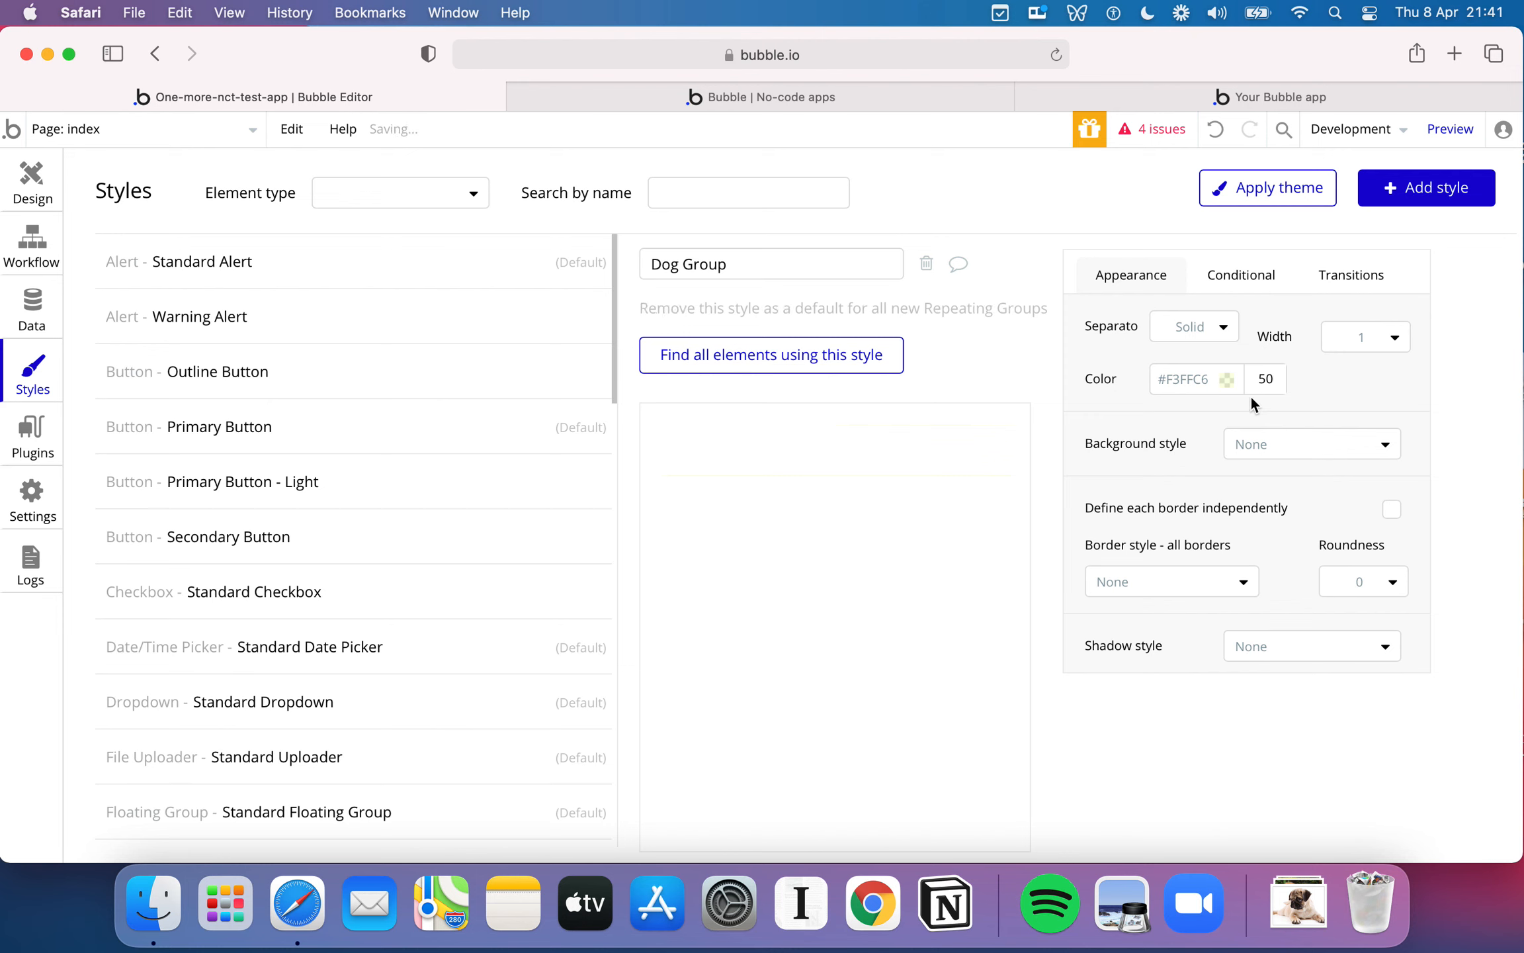
# - Re-enter #F3FFC6 as the separator color of the Dog Group style
pyautogui.click(1194, 380)
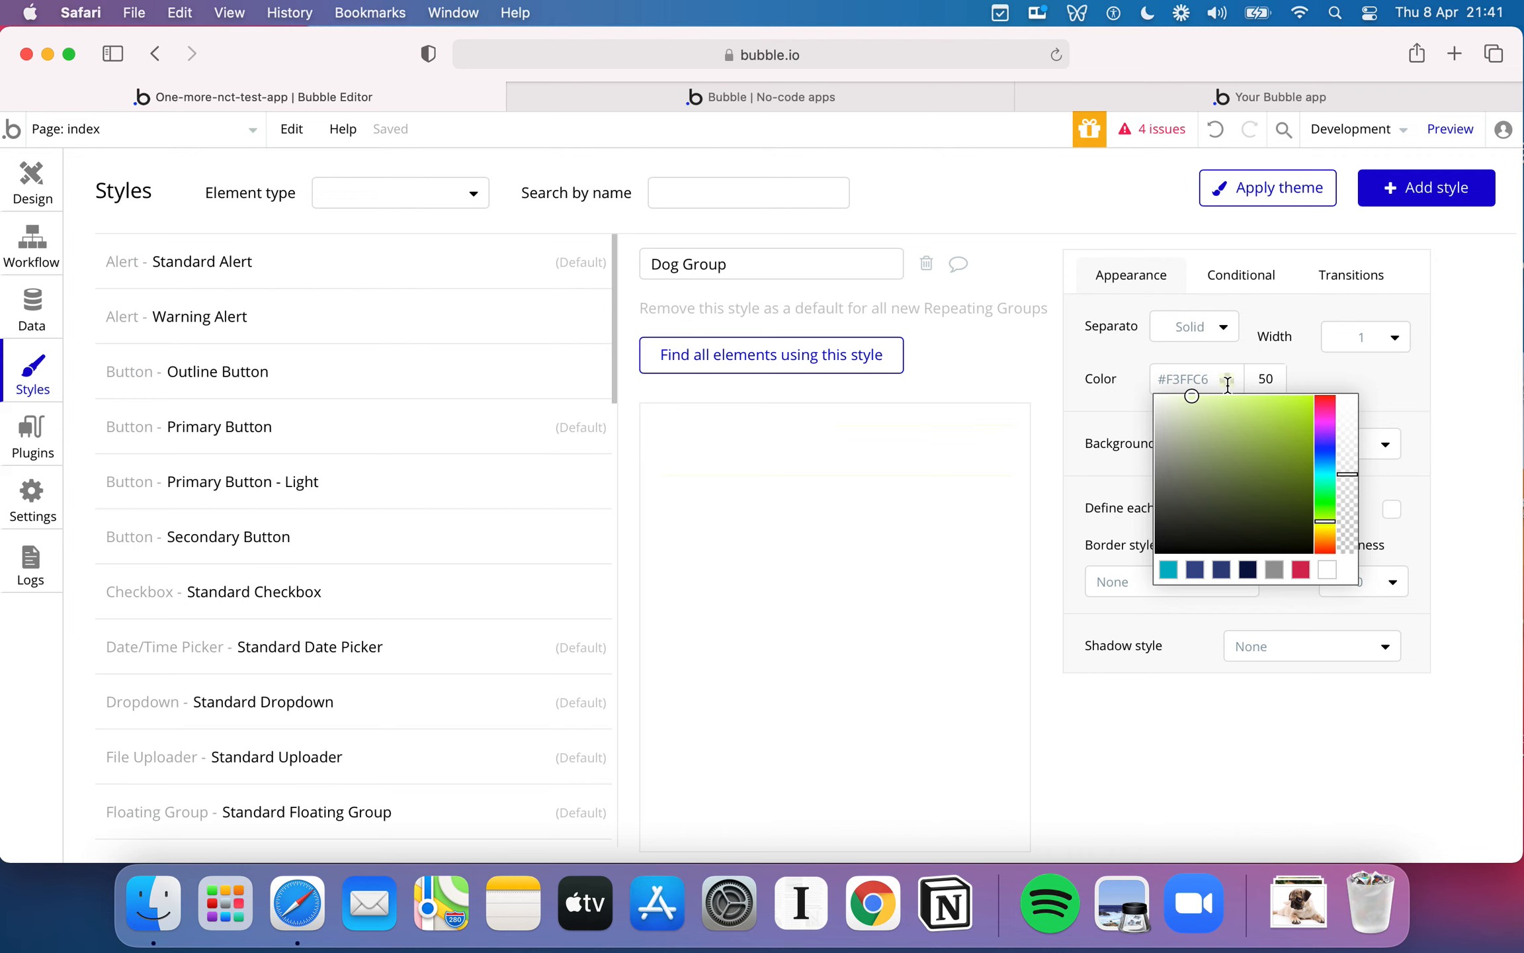
pyautogui.click(1194, 401)
pyautogui.click(1213, 401)
pyautogui.doubleClick(1195, 379)
pyautogui.write('F')
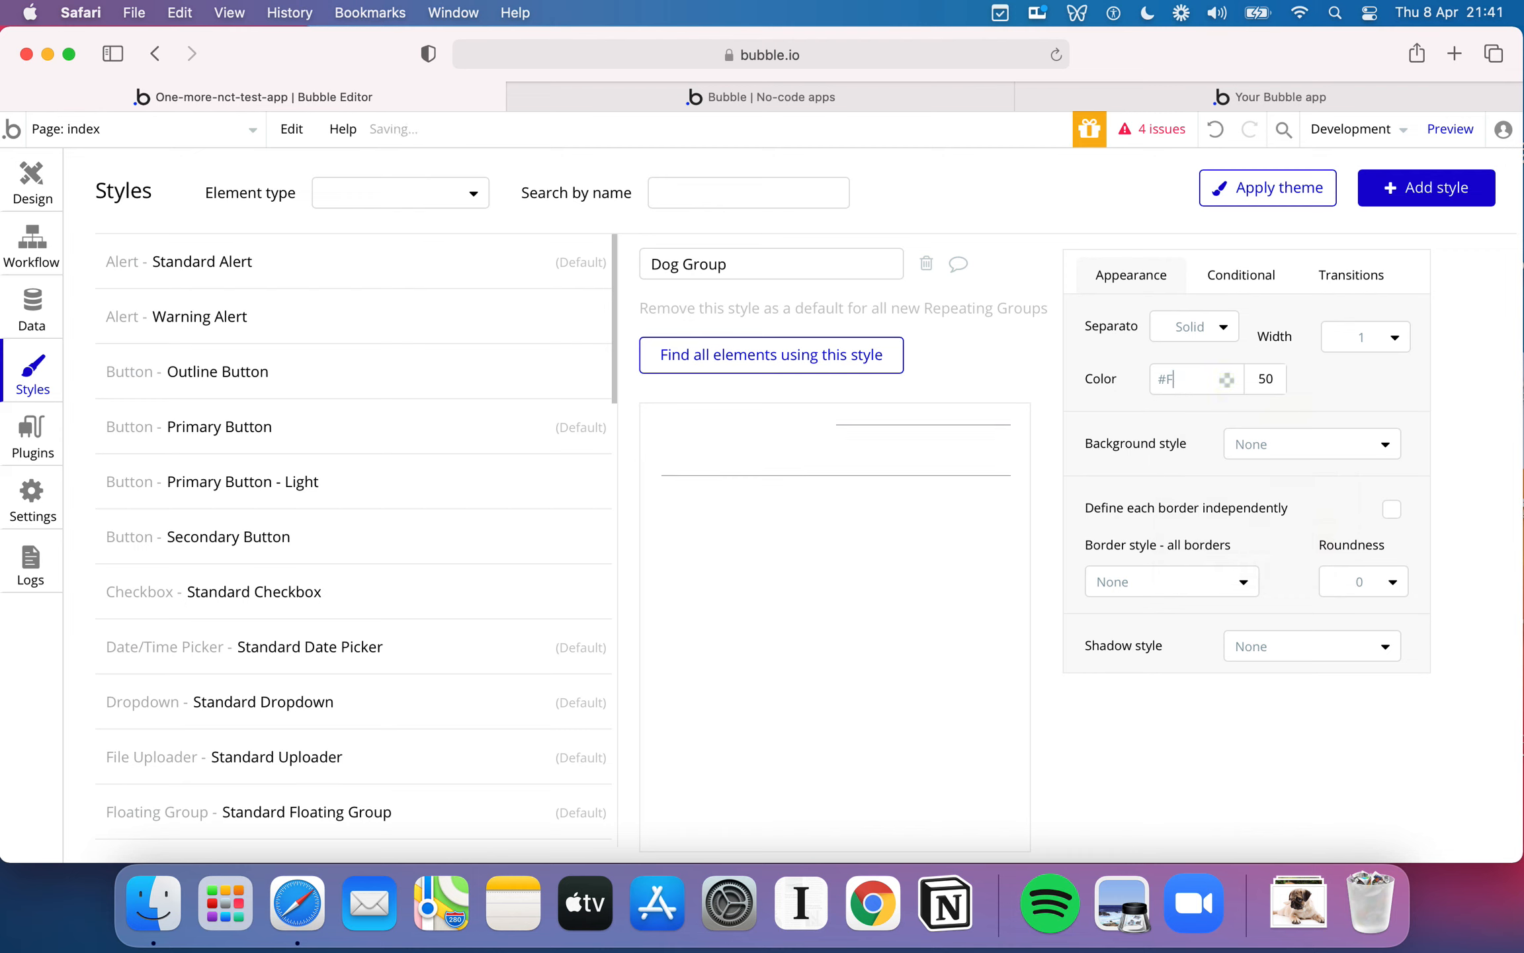
pyautogui.write('3ffc6')
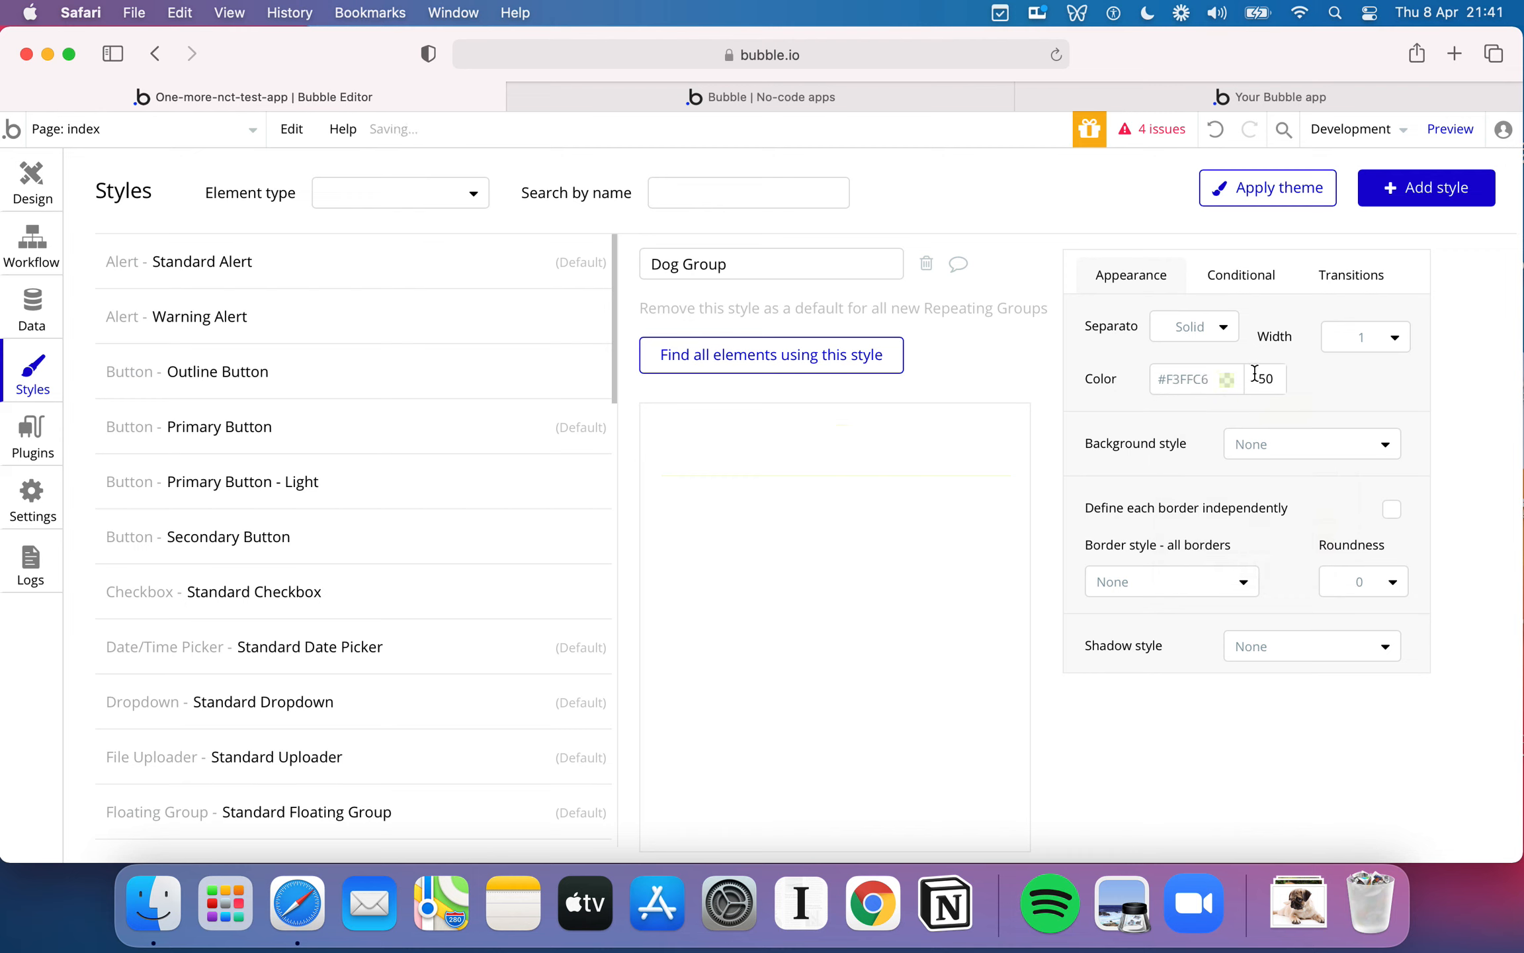
# - Pick the slightly darker shade #E7F7AC as the Dog Group style's separator color
pyautogui.click(1228, 379)
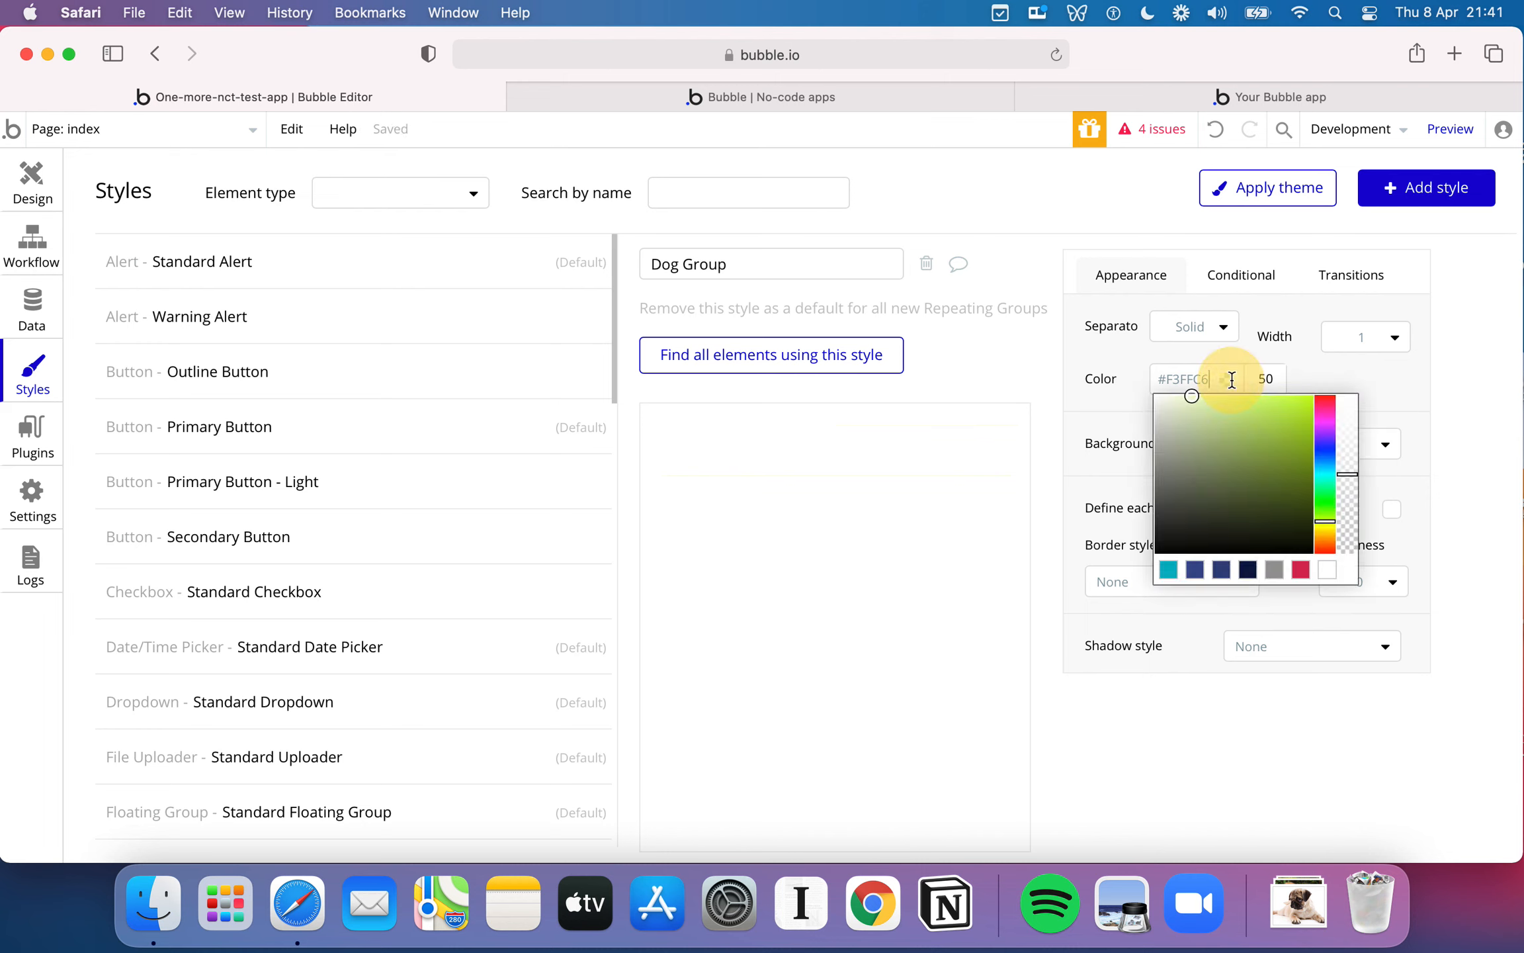
pyautogui.click(1197, 399)
pyautogui.click(1416, 388)
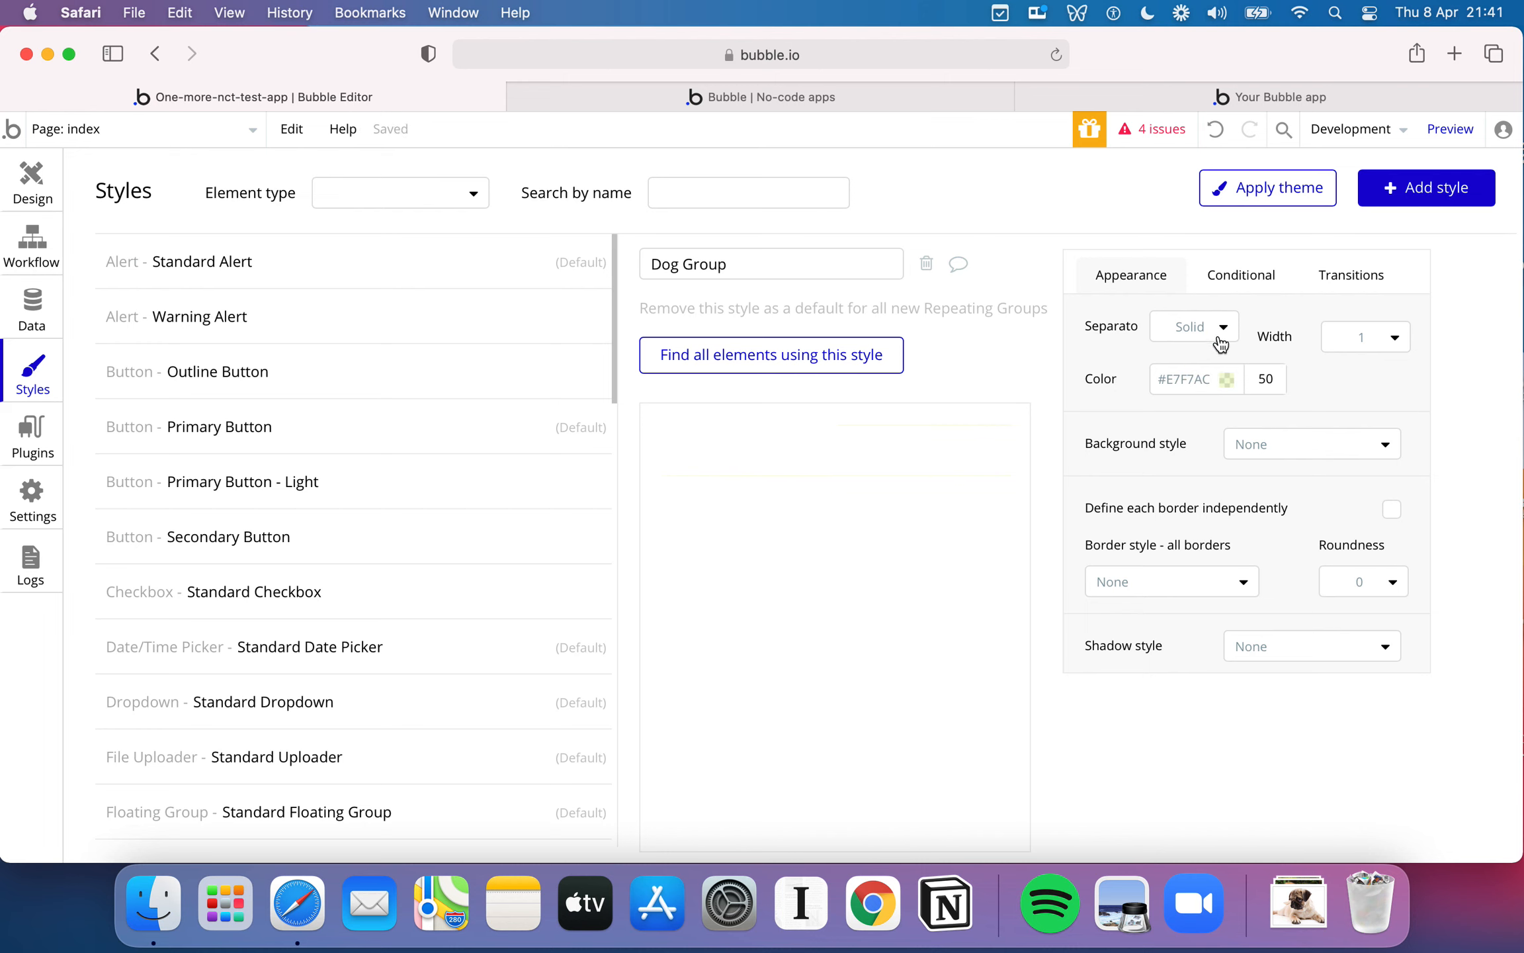
# - Give the Dog Group style a flat color background of #F3FFC6, leaving the separator line style as it is
pyautogui.click(1336, 444)
pyautogui.click(1316, 509)
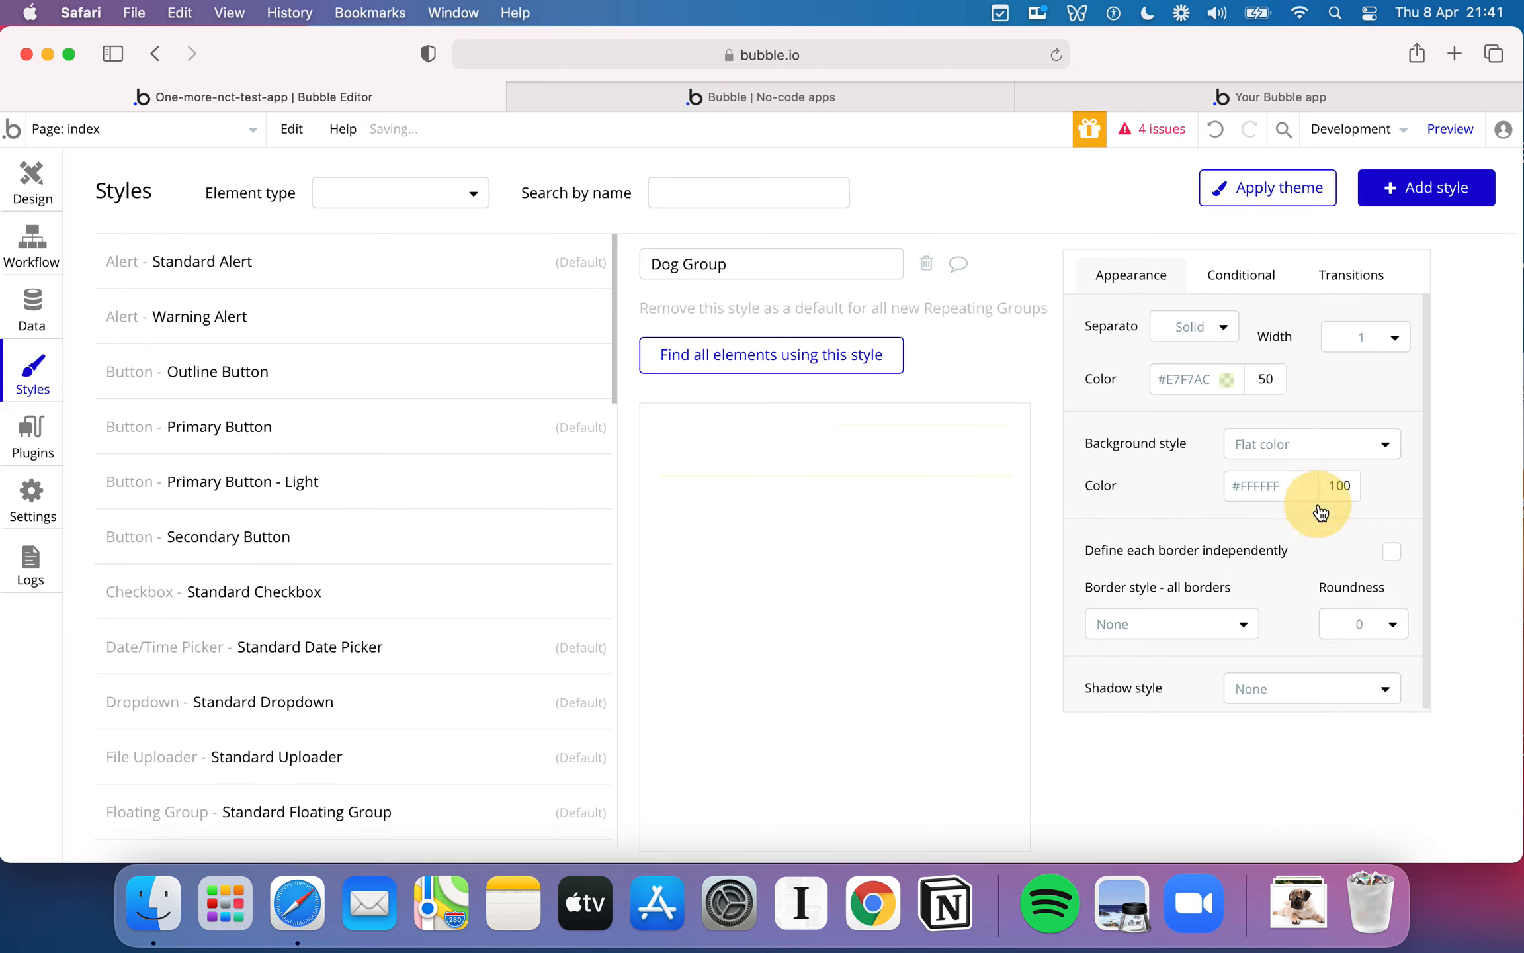
pyautogui.doubleClick(1270, 475)
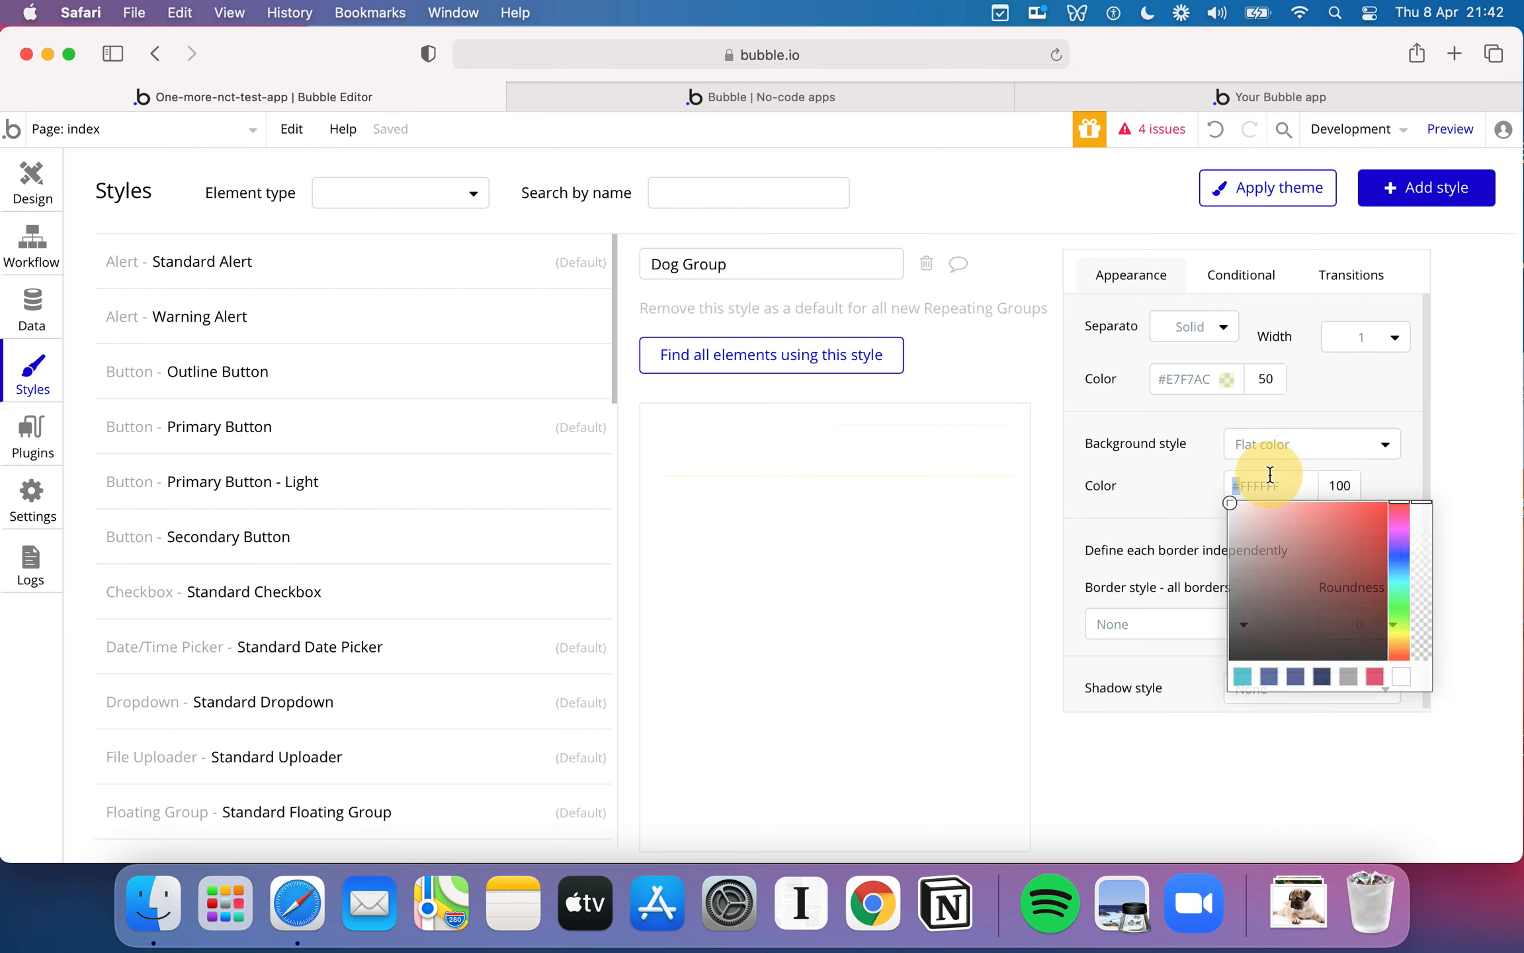
pyautogui.tripleClick(1274, 490)
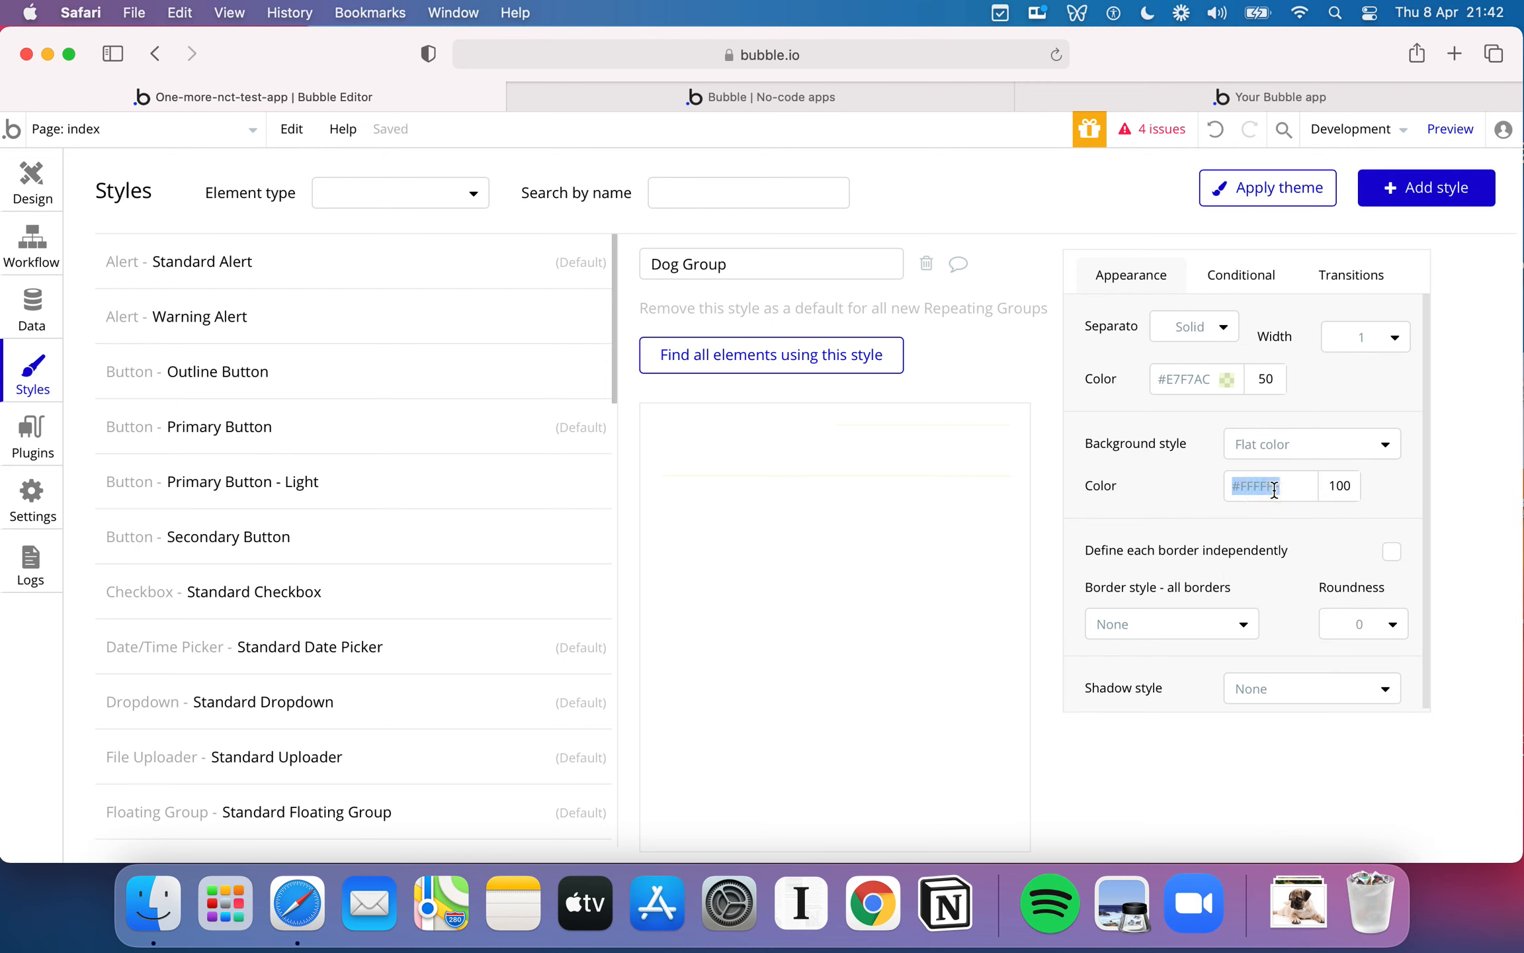
pyautogui.write('F3ff')
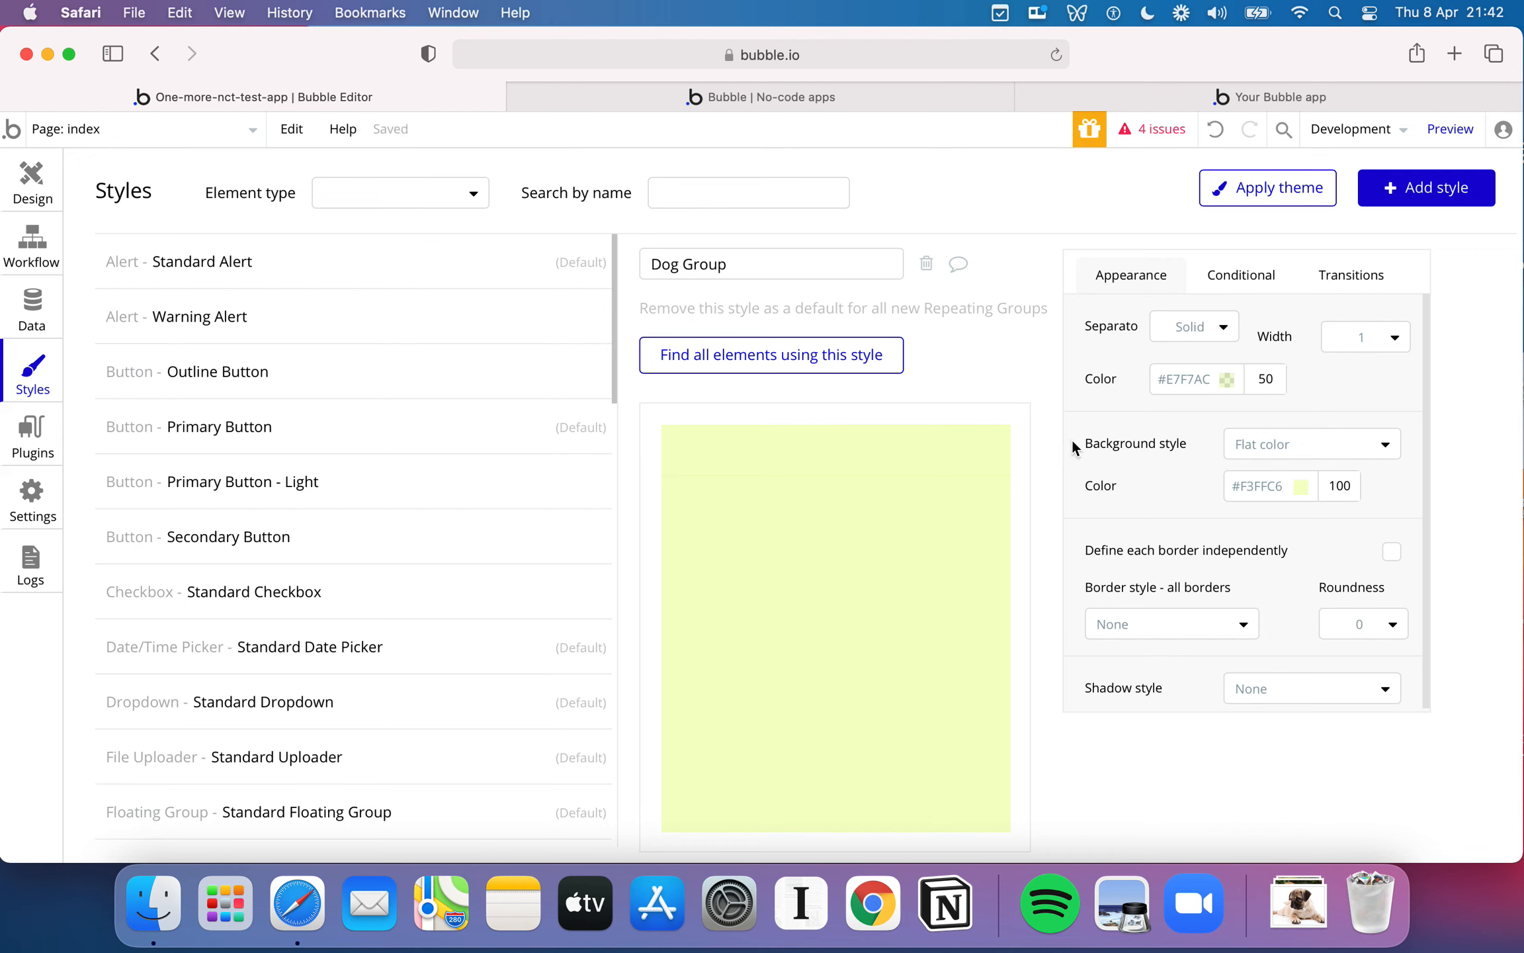
pyautogui.click(1227, 342)
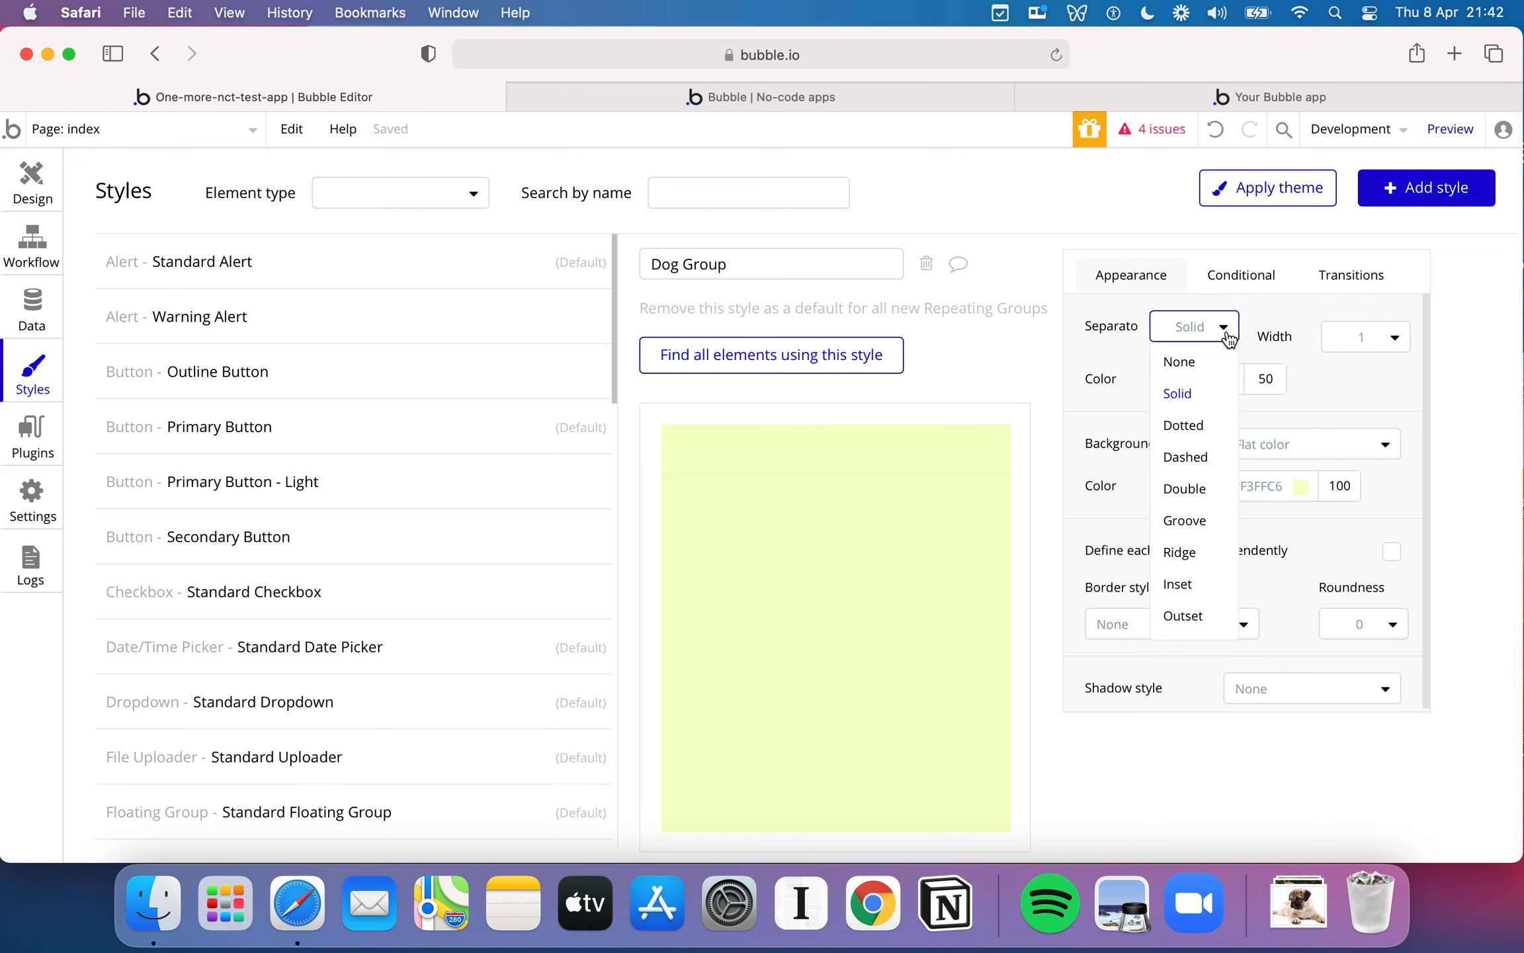
pyautogui.click(1103, 345)
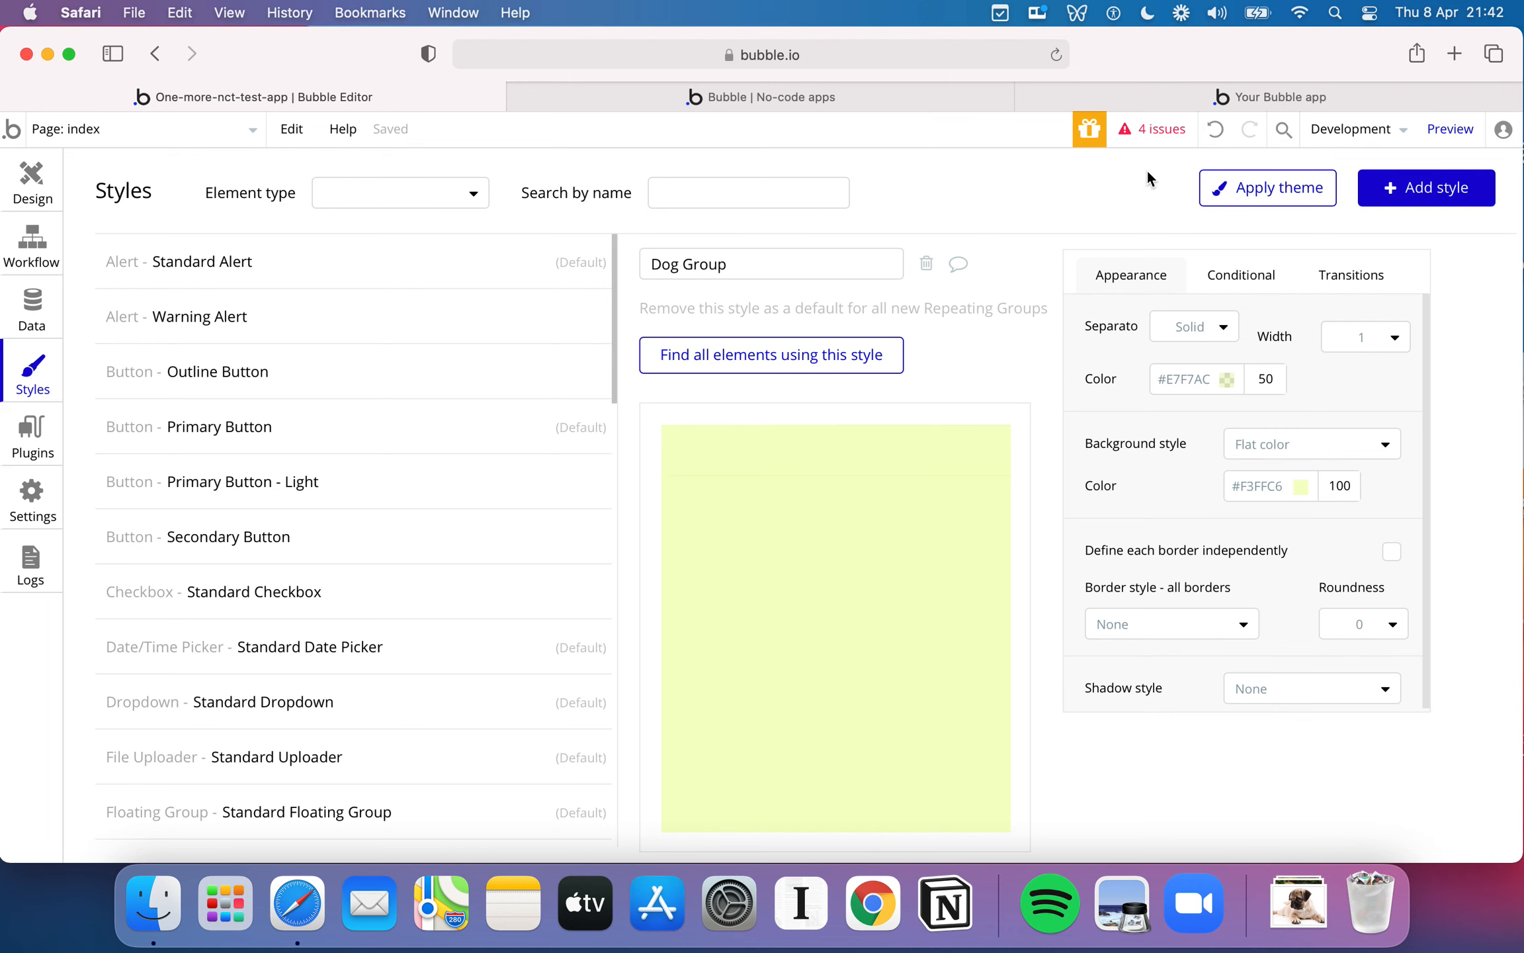
# - Back in the page design, move the name text to about 10 px below the cell's upper edge and widen it to about 278 px
pyautogui.click(34, 198)
pyautogui.click(1221, 99)
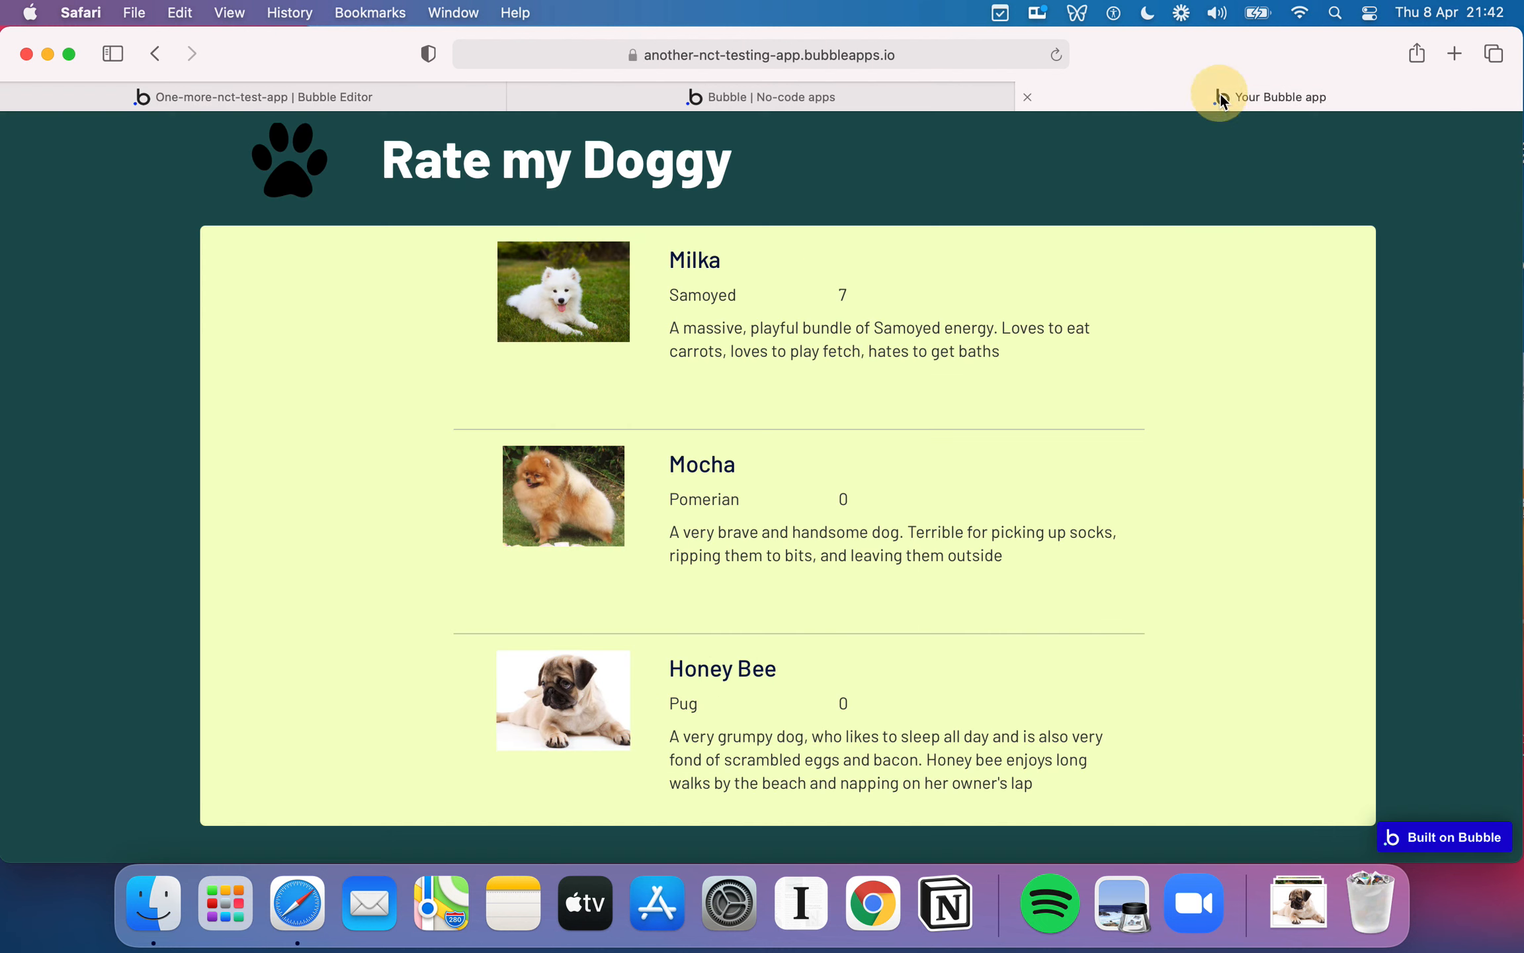
pyautogui.click(414, 104)
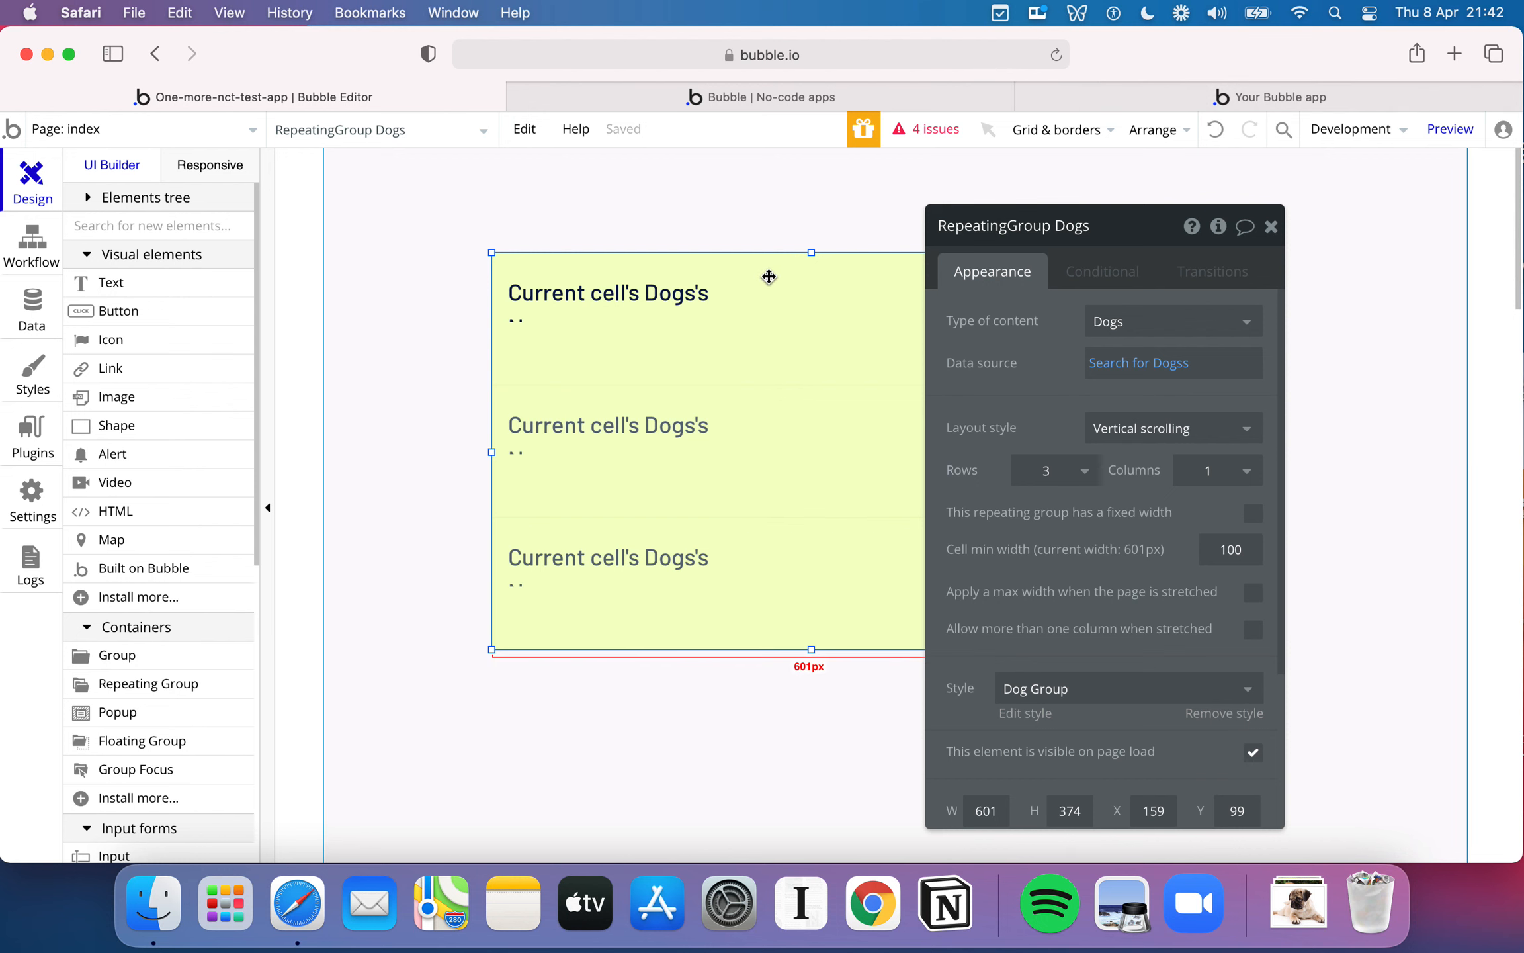
pyautogui.moveTo(618, 293); pyautogui.dragTo(627, 281)
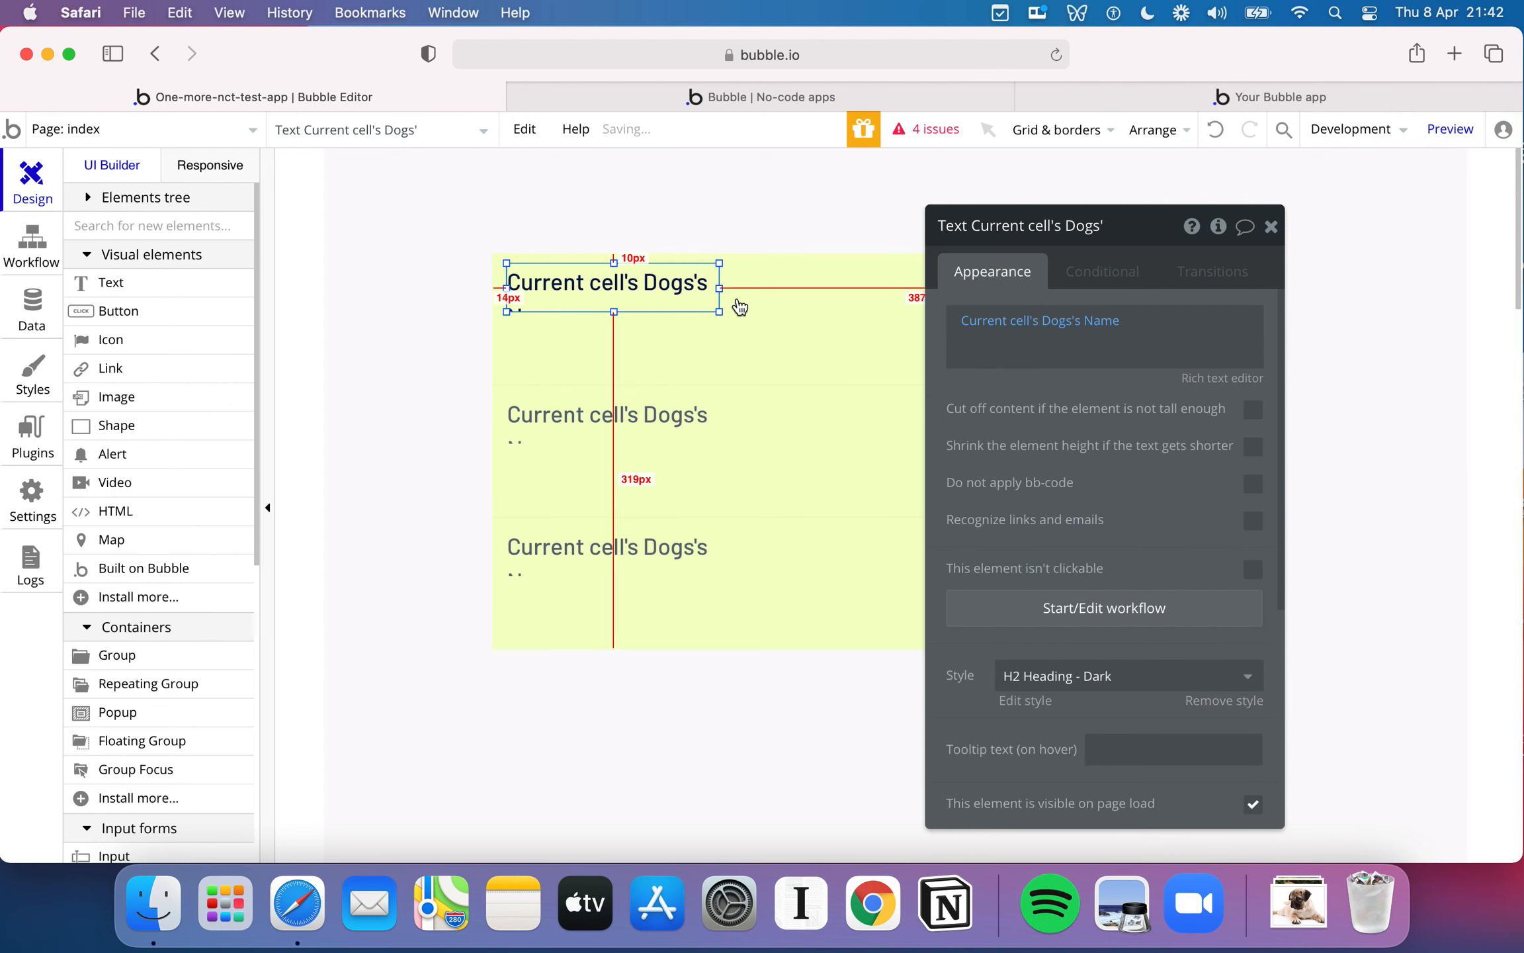
pyautogui.moveTo(720, 287); pyautogui.dragTo(802, 286)
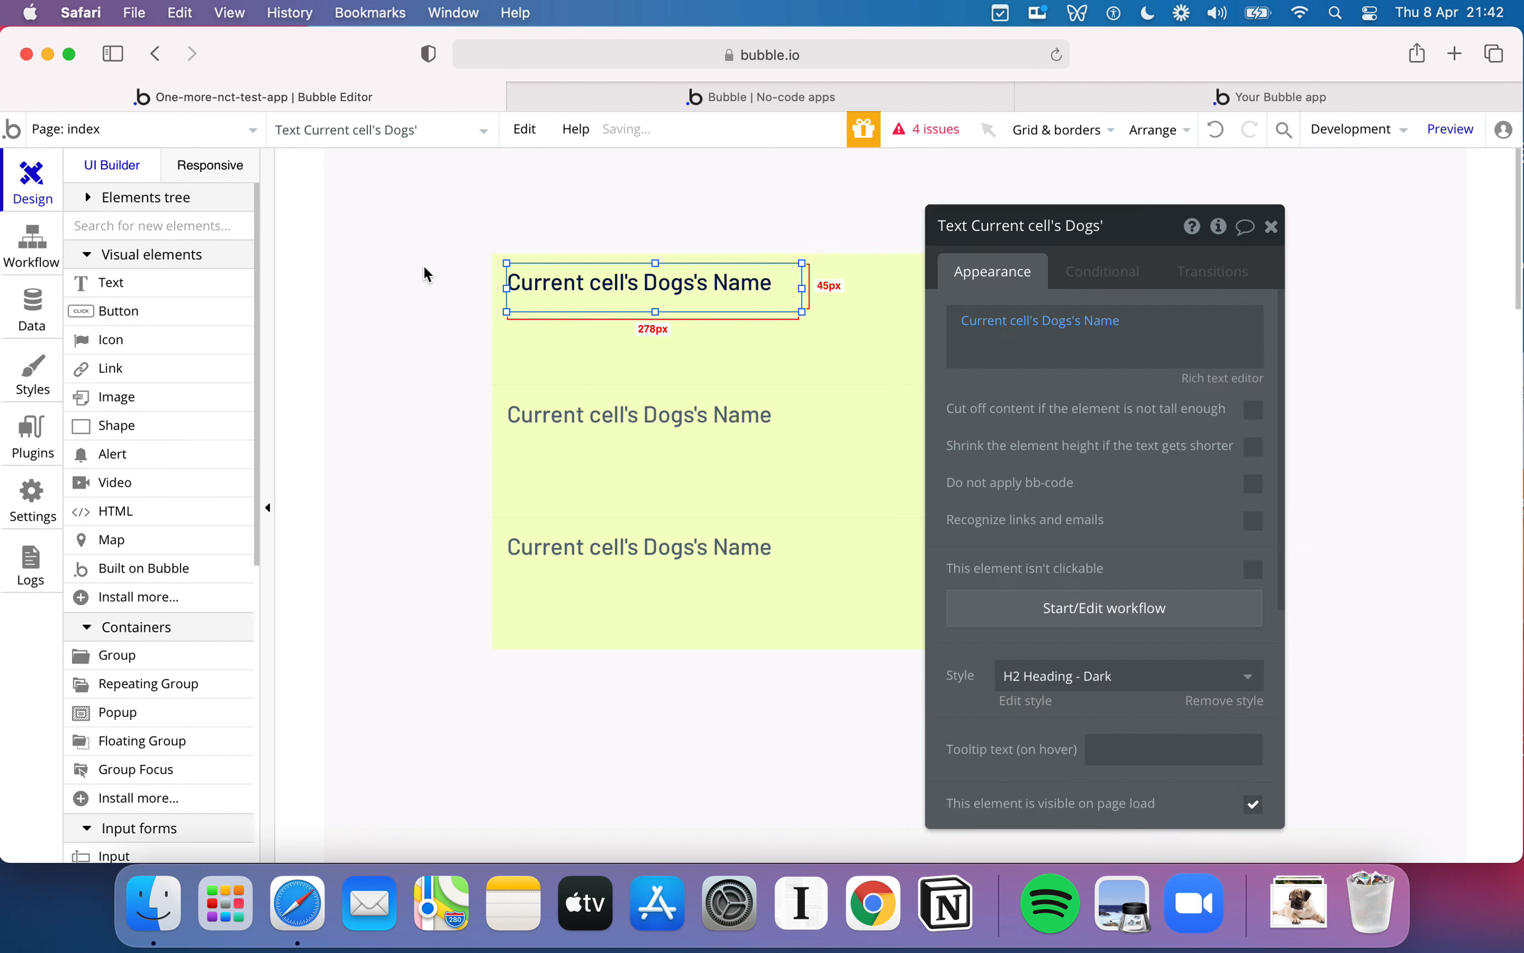
# - Using the finished app as reference, add a text showing Current cell's Dogs's Breed directly below the name, aligned with its left edge
pyautogui.click(1187, 97)
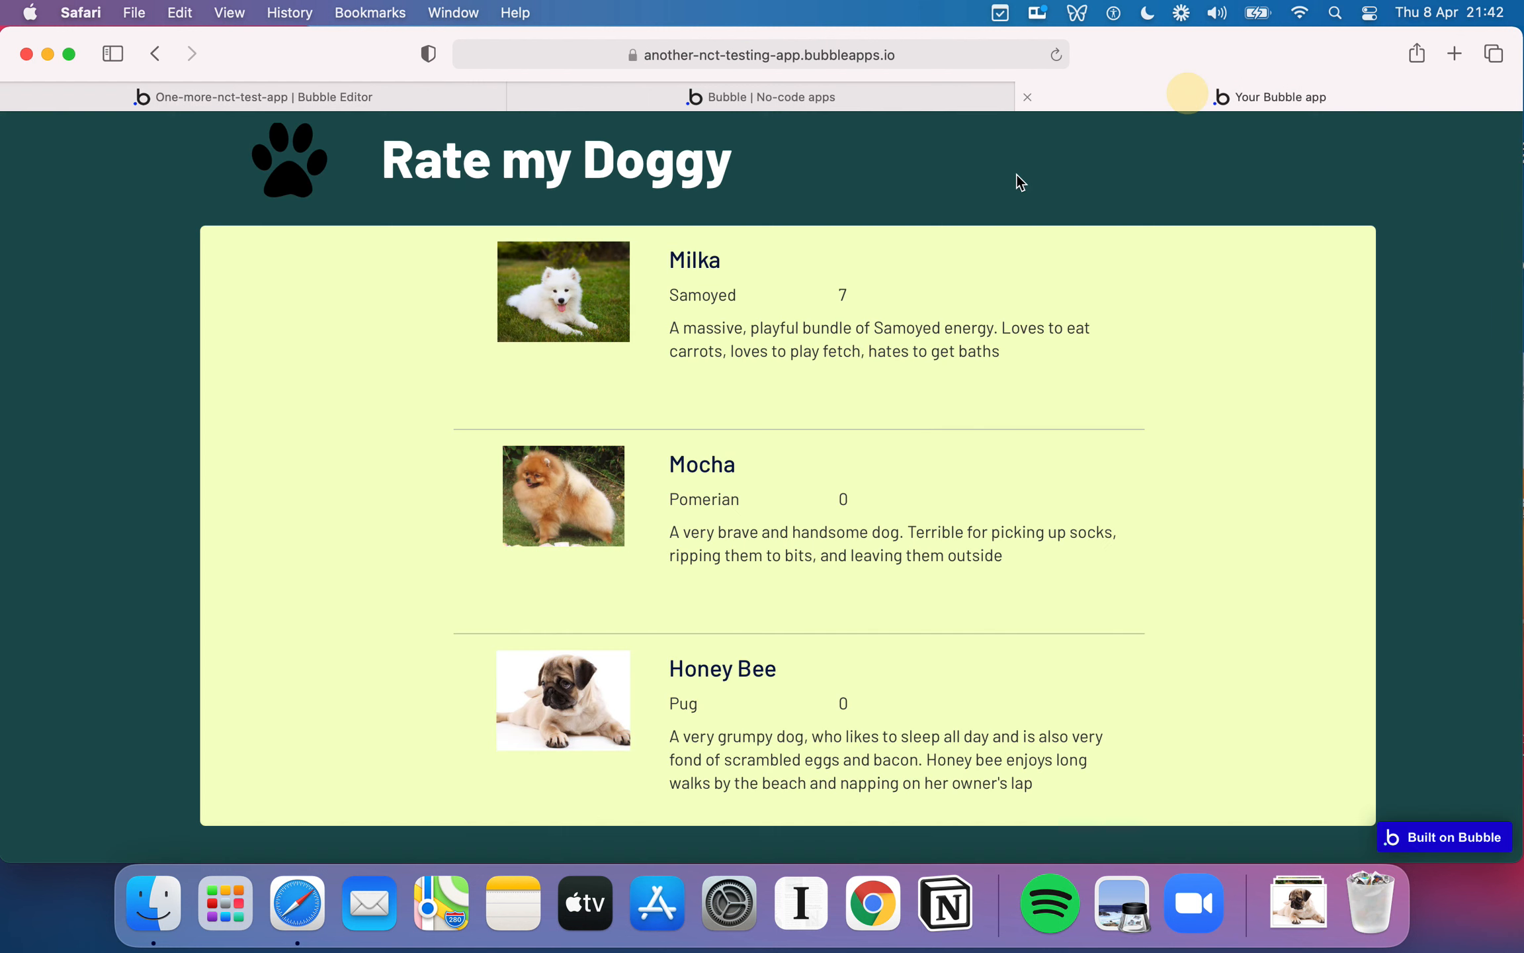
pyautogui.doubleClick(706, 297)
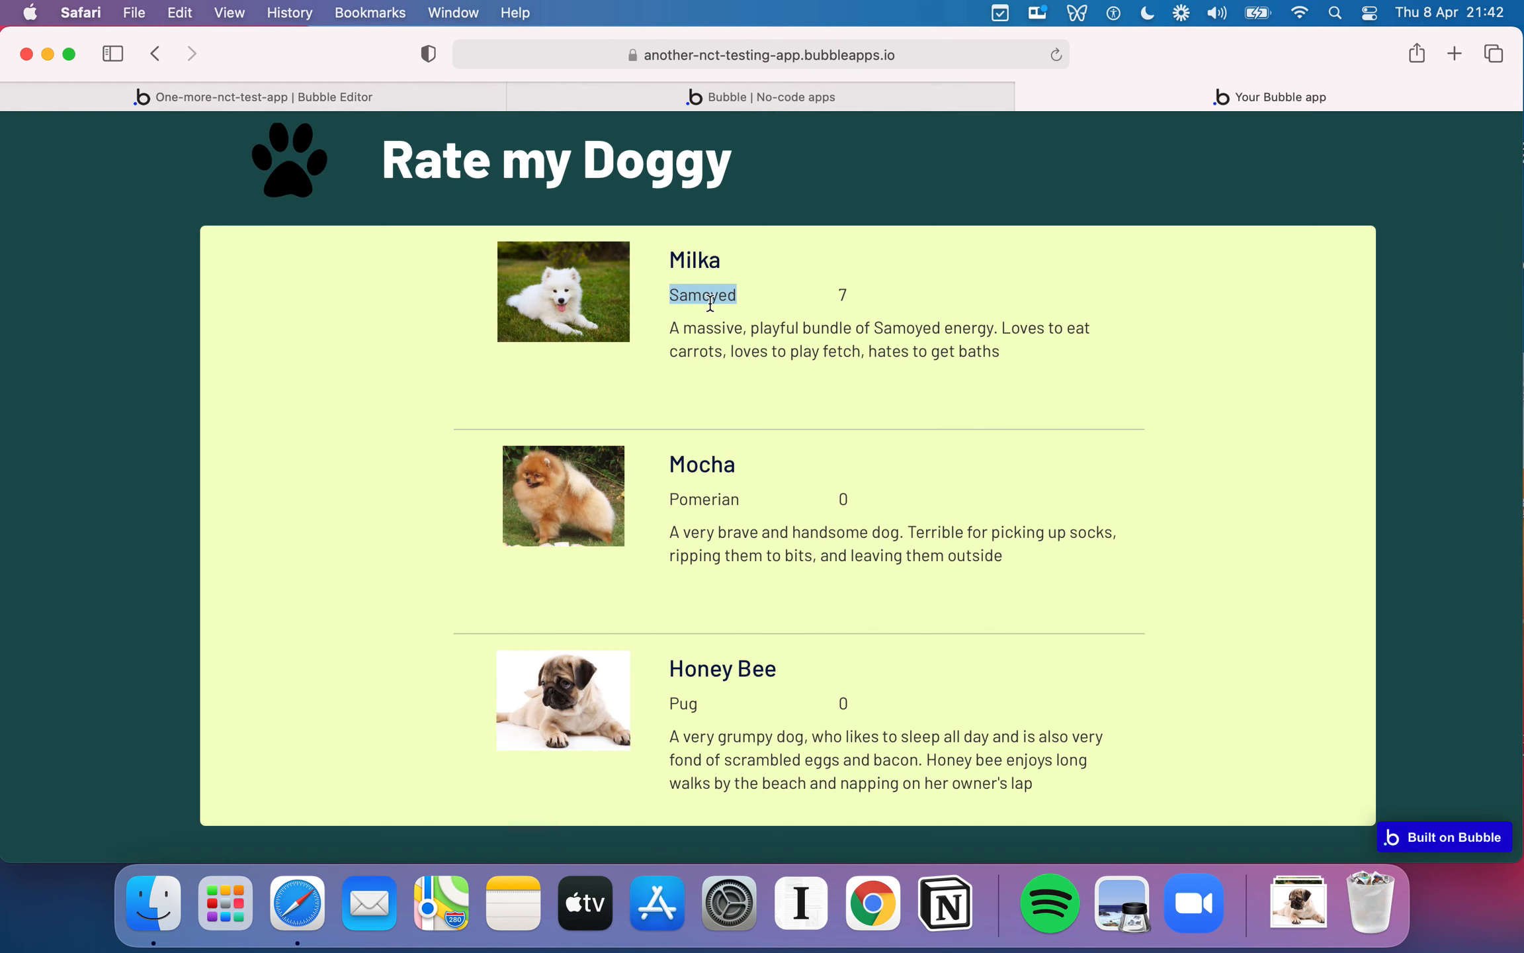
pyautogui.doubleClick(846, 301)
pyautogui.click(800, 342)
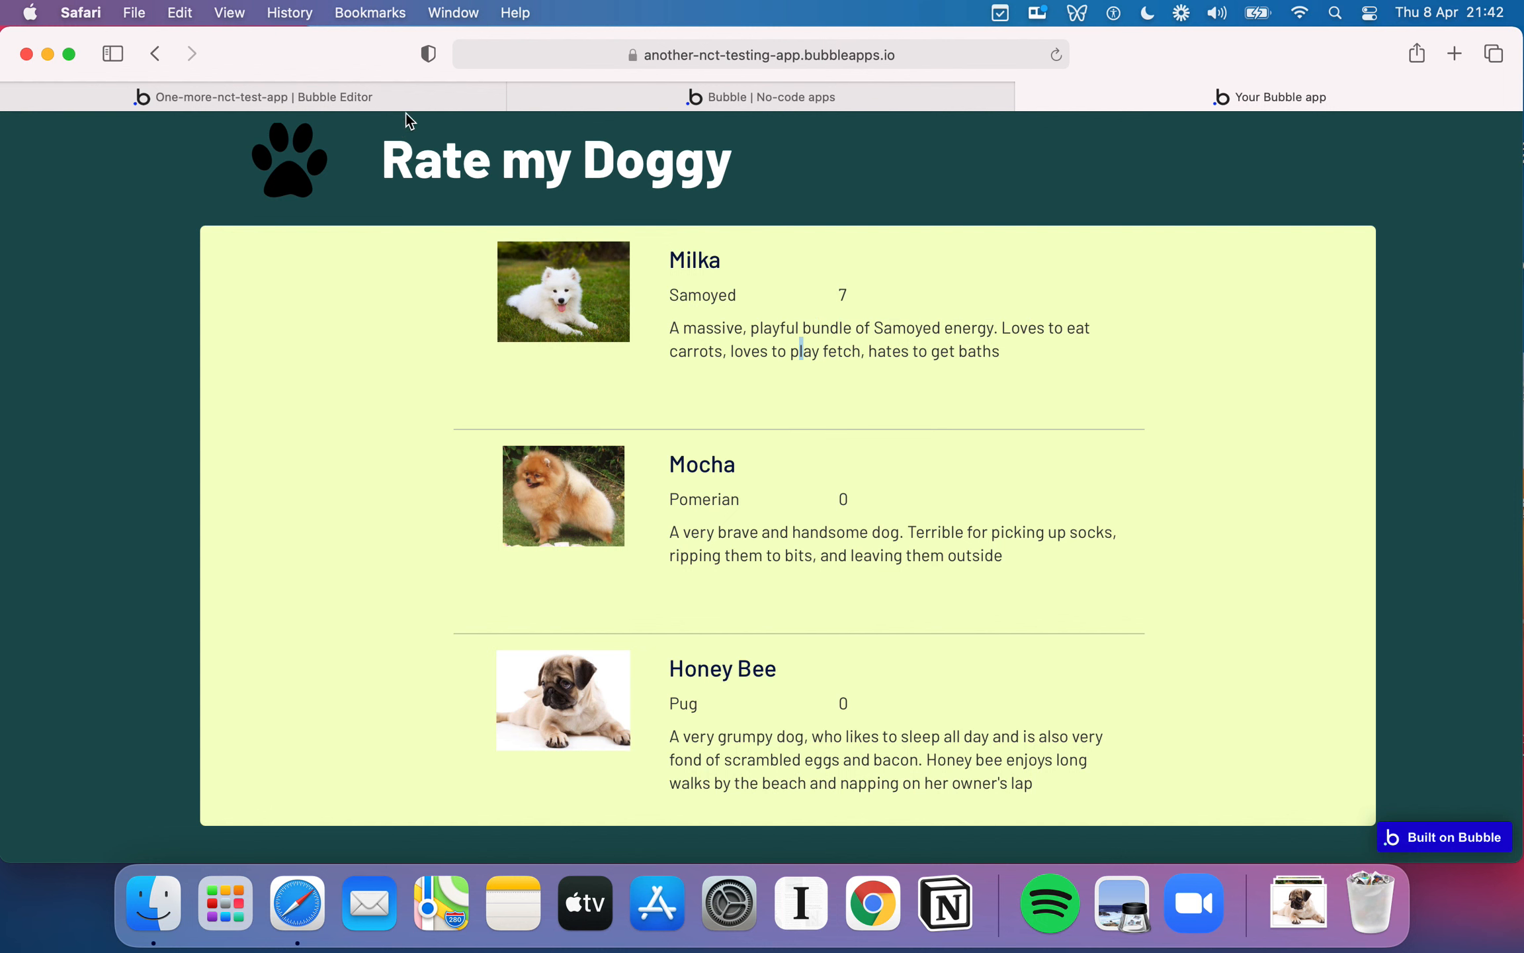
pyautogui.click(391, 97)
pyautogui.moveTo(144, 281); pyautogui.dragTo(605, 326)
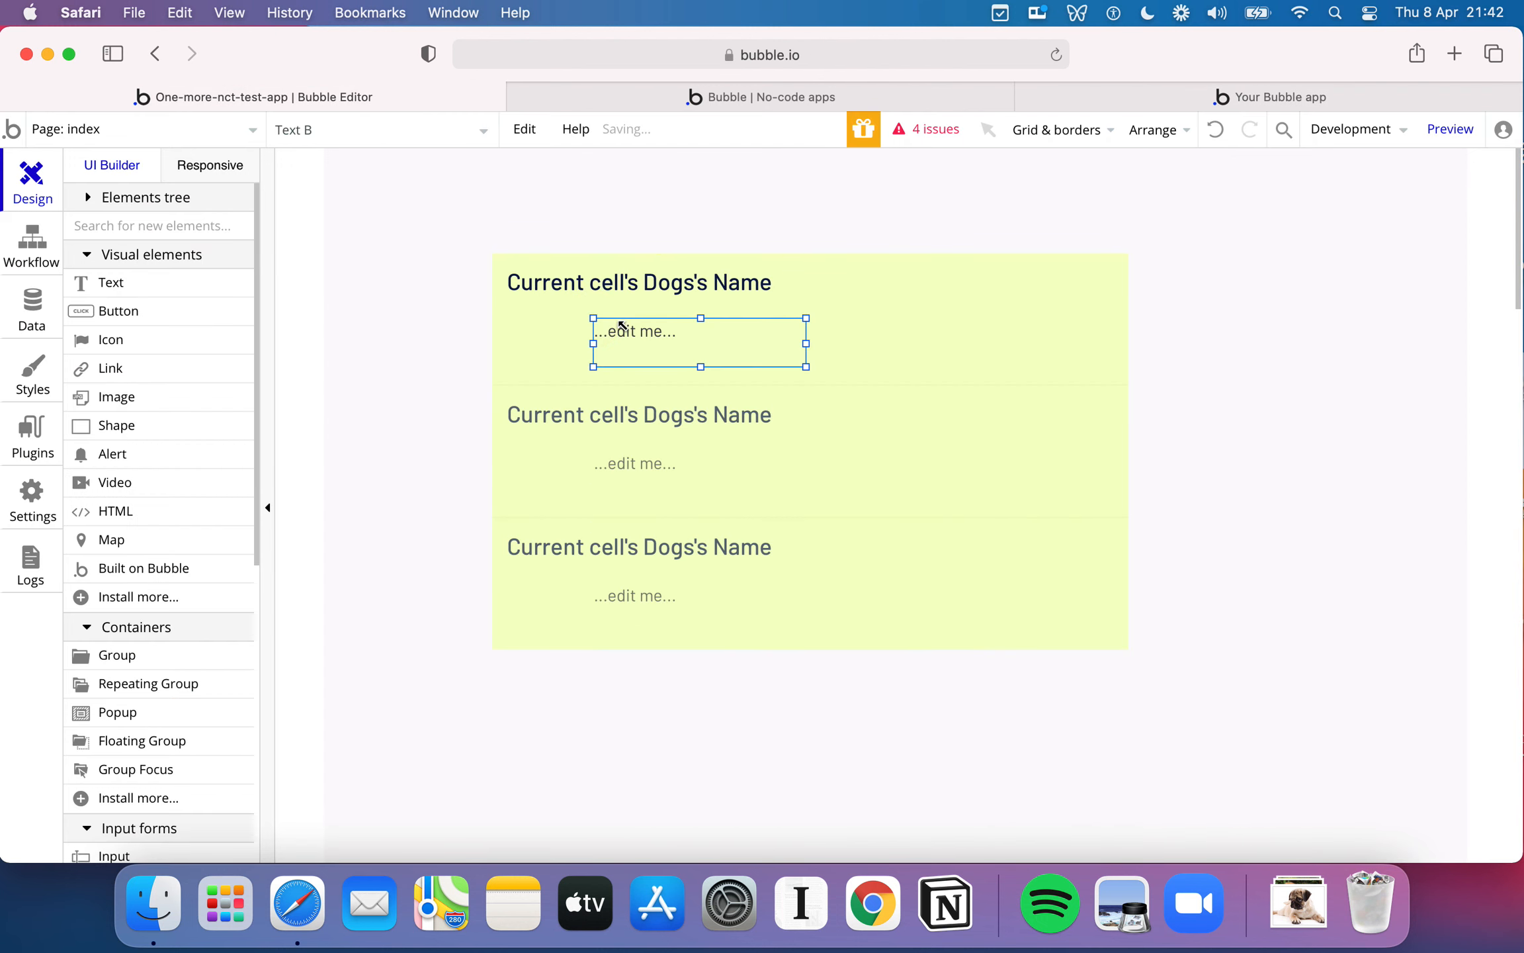
pyautogui.doubleClick(764, 348)
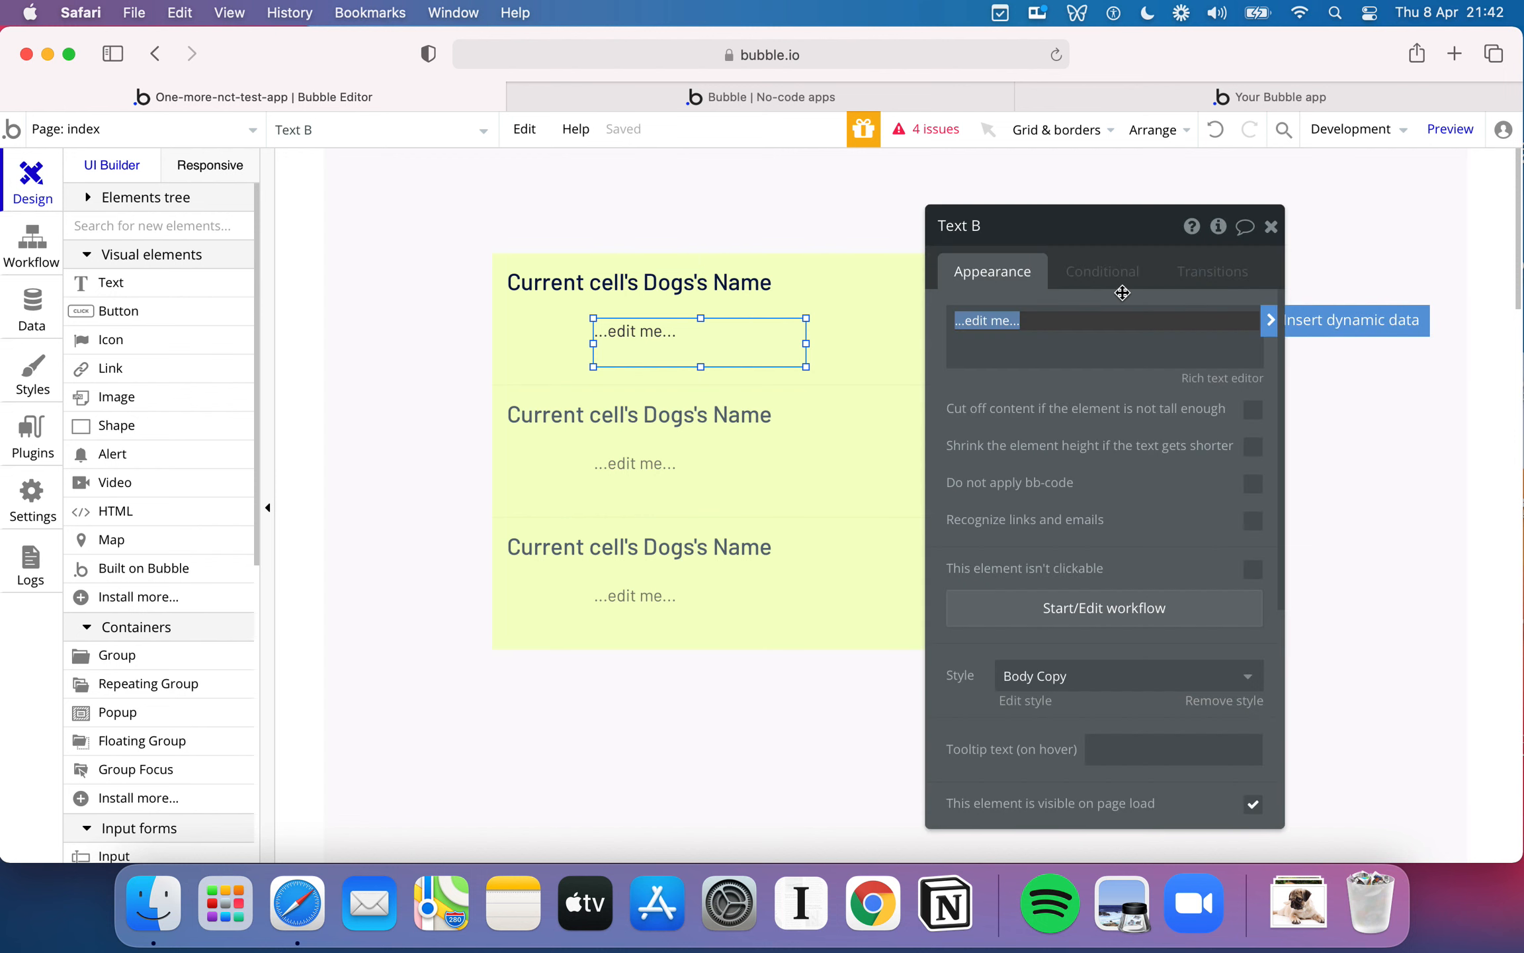
pyautogui.click(1275, 321)
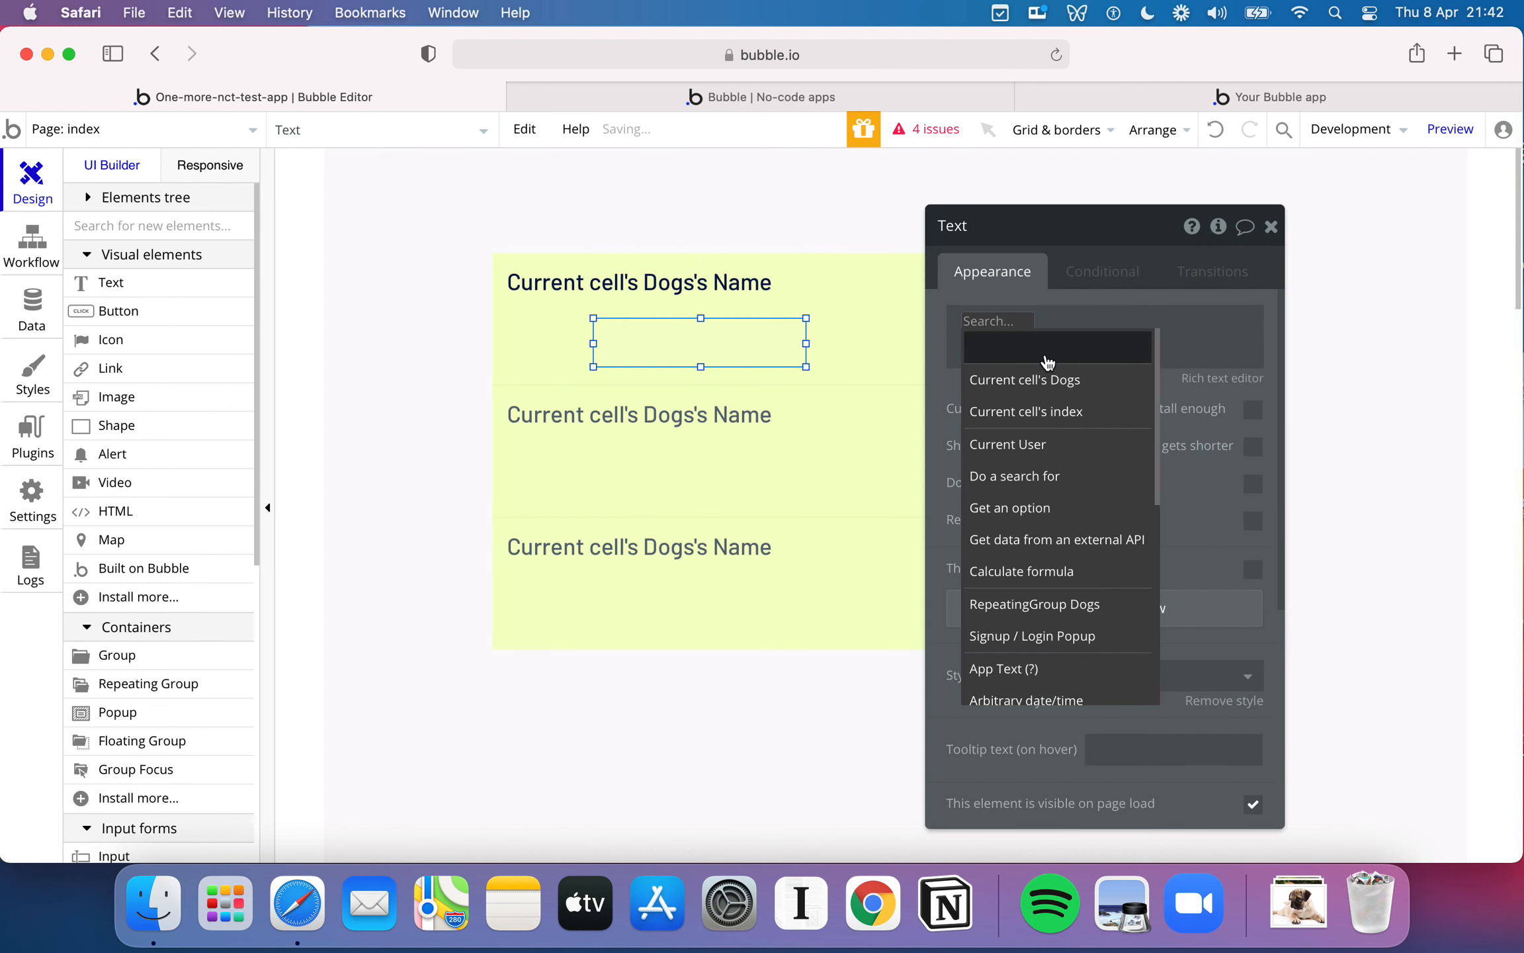
pyautogui.click(1047, 382)
pyautogui.click(1157, 343)
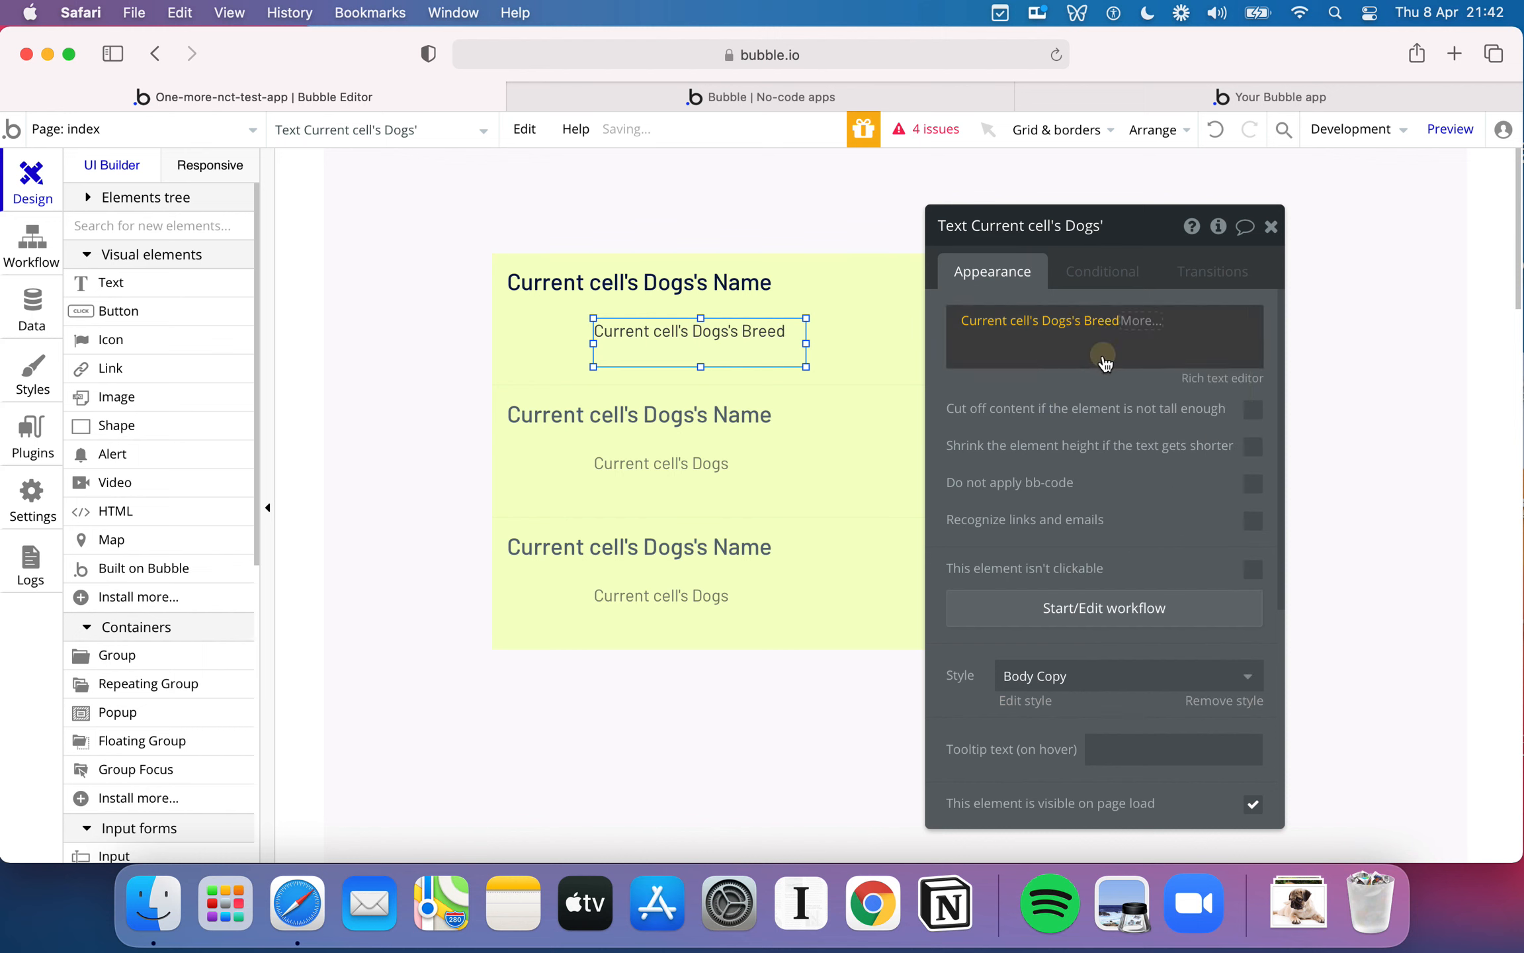
pyautogui.moveTo(764, 331); pyautogui.dragTo(679, 310)
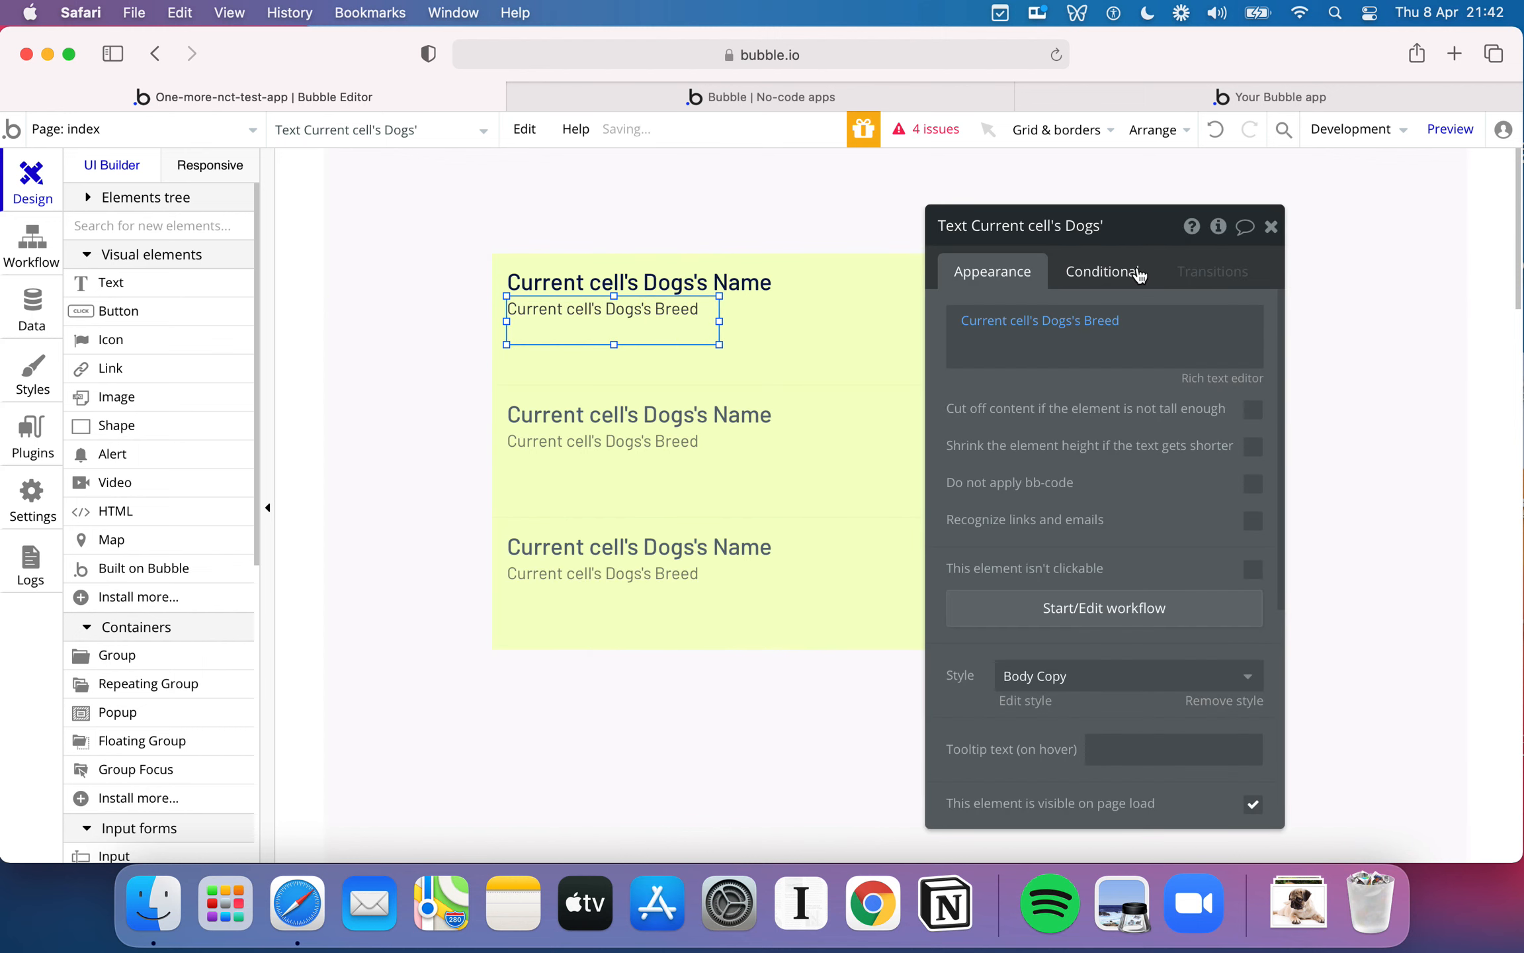
# - Add a text showing Current cell's Dogs's Description below the breed, then widen it and move it up inside the first cell
pyautogui.moveTo(173, 283); pyautogui.dragTo(684, 364)
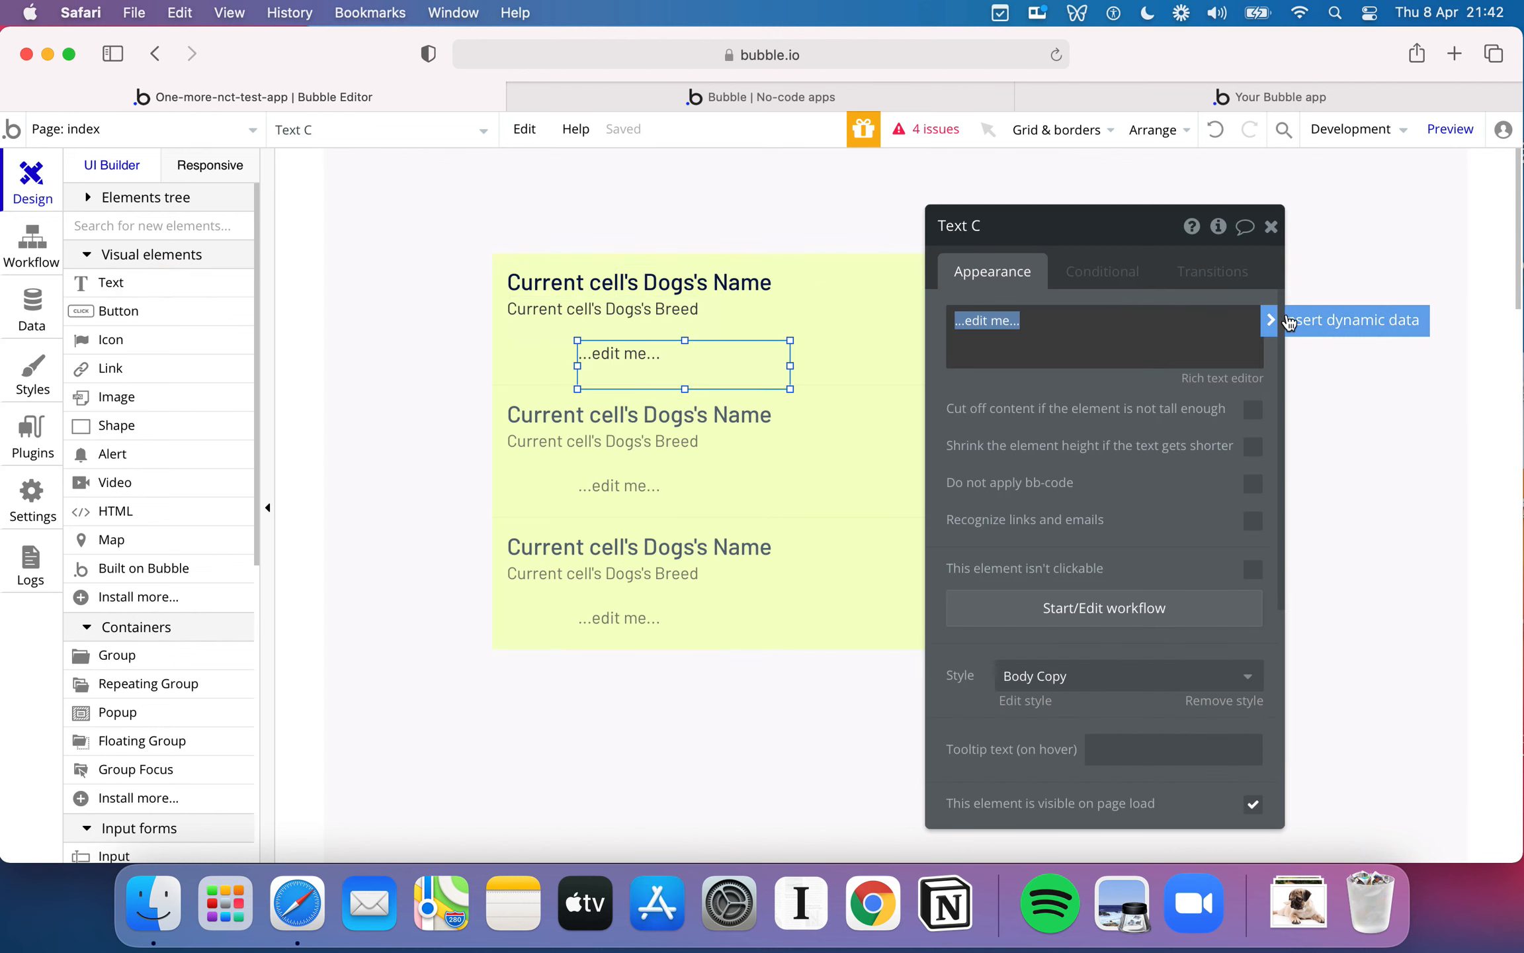
pyautogui.click(1289, 322)
pyautogui.click(1045, 383)
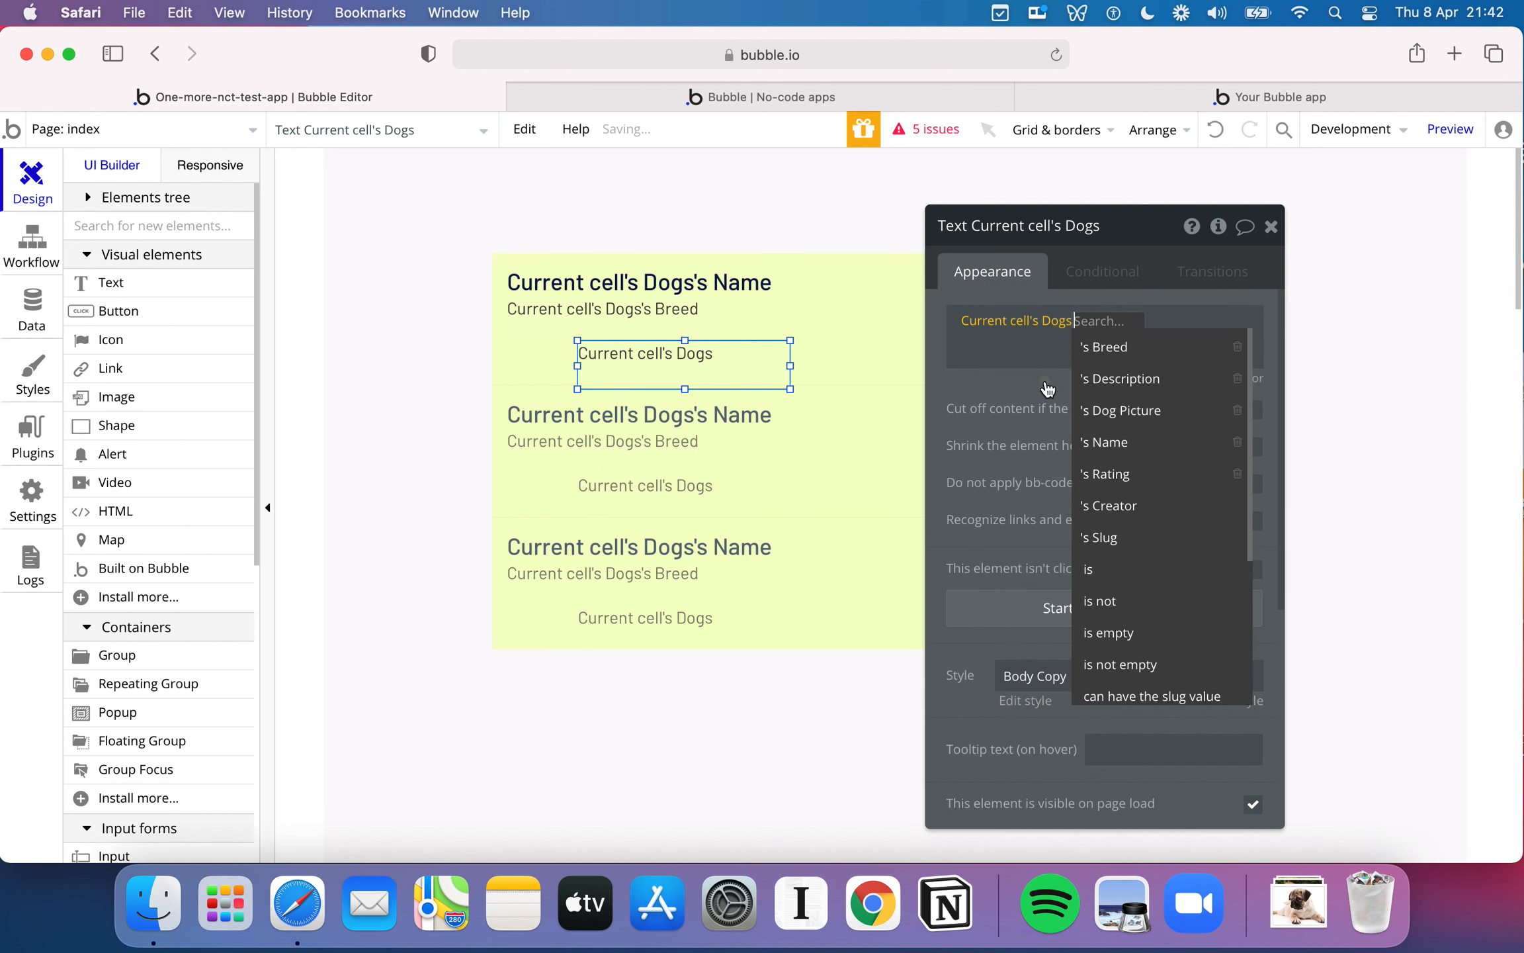
pyautogui.click(1166, 382)
pyautogui.moveTo(792, 369); pyautogui.dragTo(1065, 381)
pyautogui.moveTo(821, 341); pyautogui.dragTo(820, 322)
# - Move the breed and name texts into line with the description's left edge, with the name at the cell's upper edge
pyautogui.click(674, 306)
pyautogui.moveTo(674, 302); pyautogui.dragTo(810, 273)
pyautogui.click(727, 280)
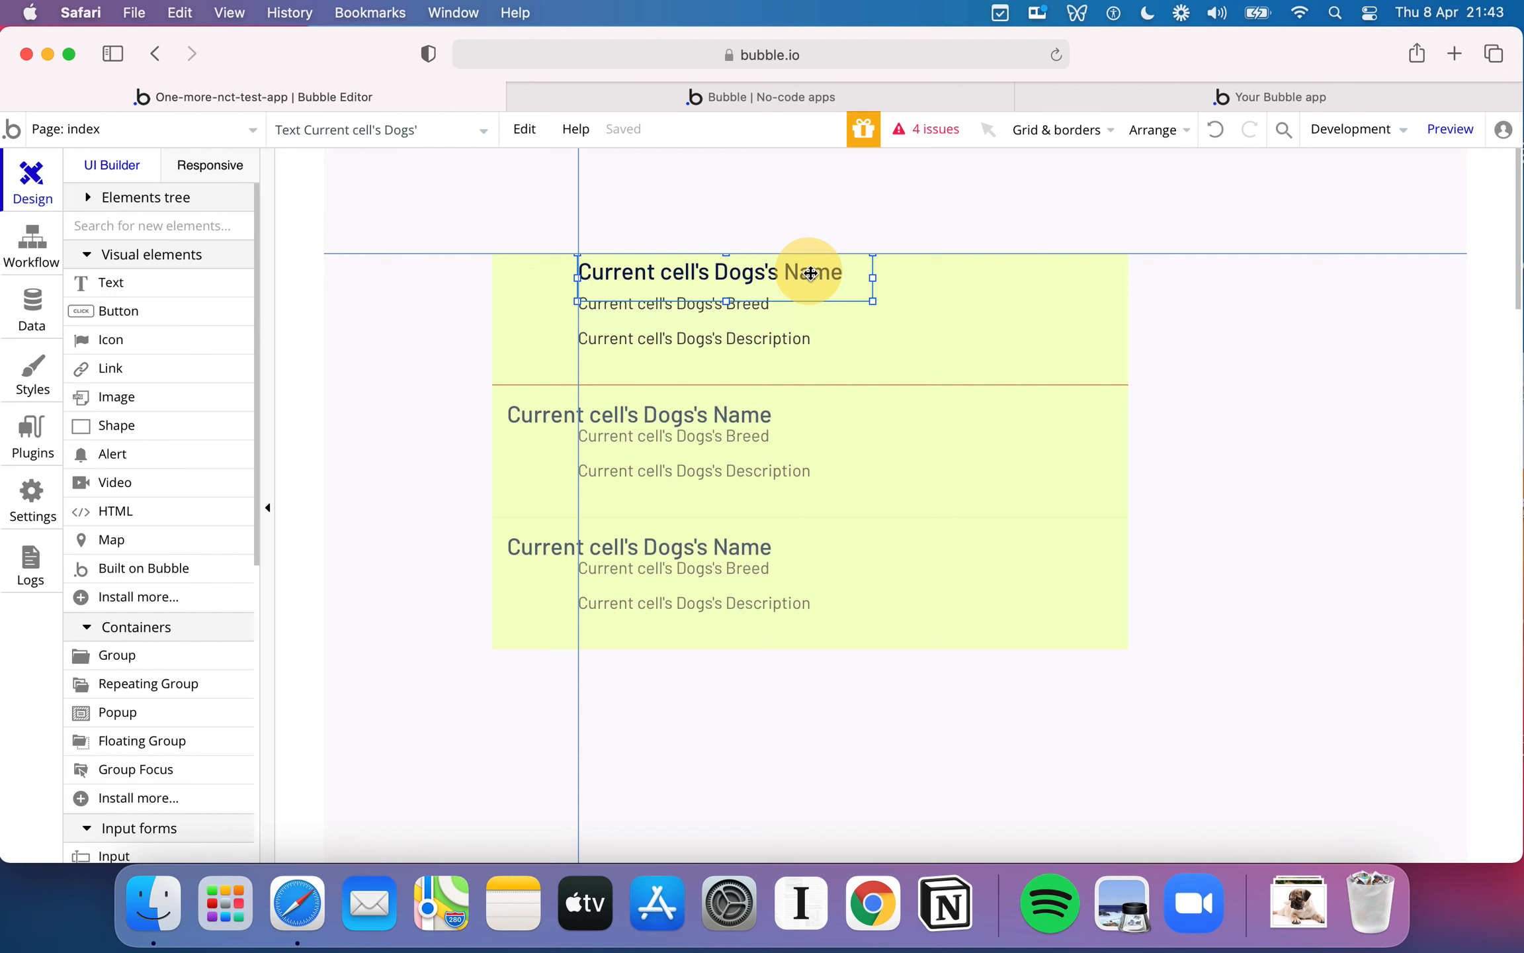
pyautogui.moveTo(811, 273); pyautogui.dragTo(810, 273)
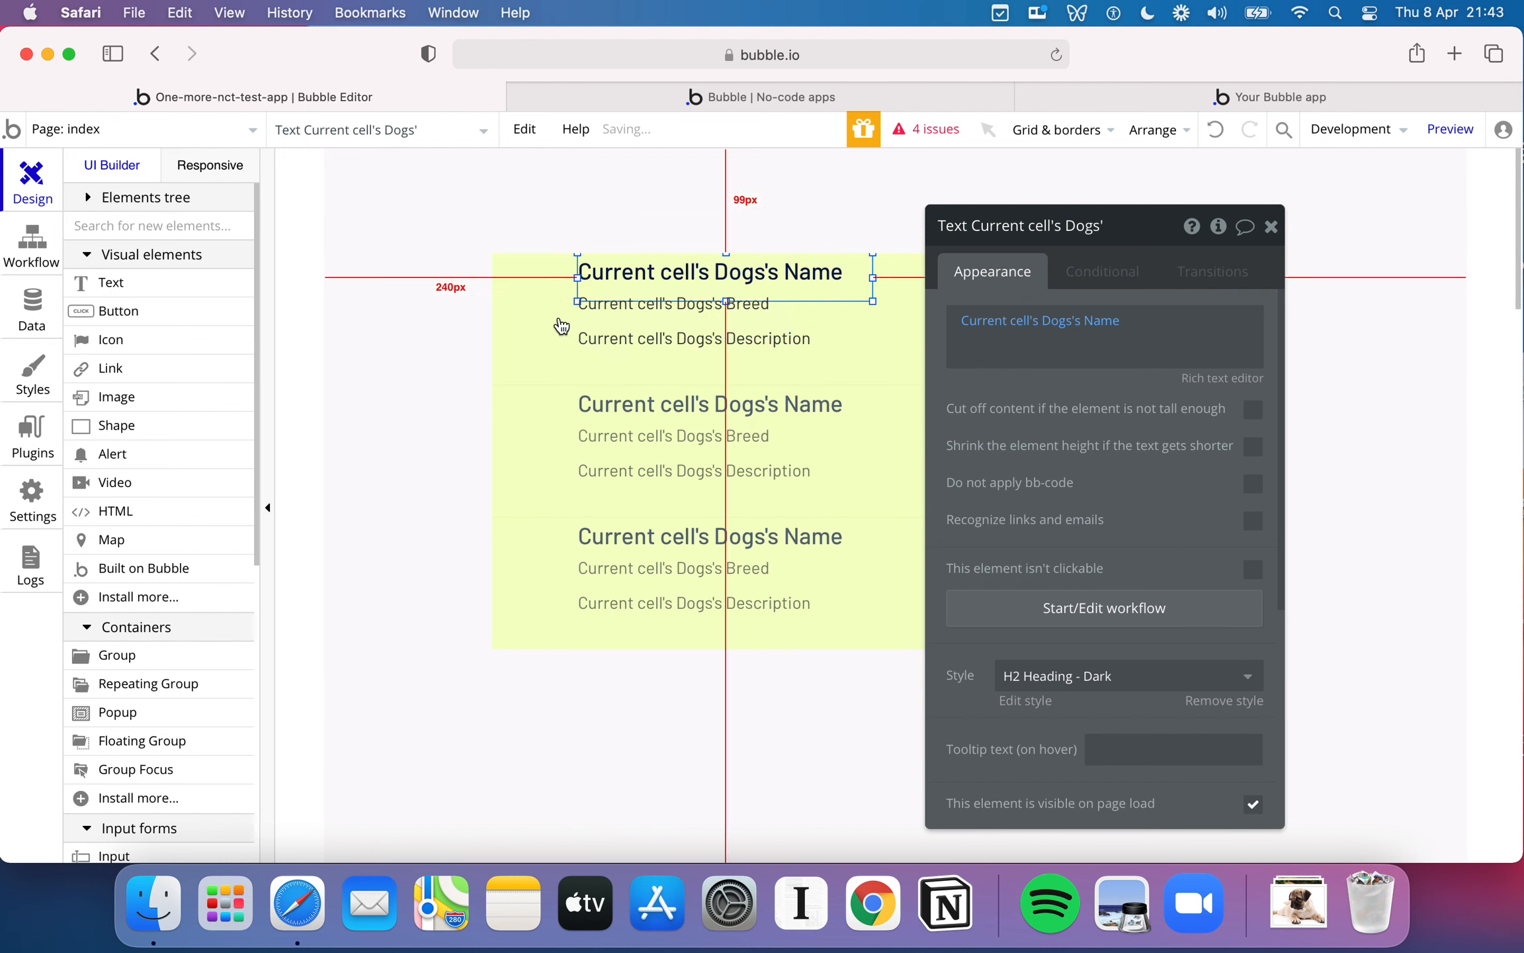
# - Extend the Dogs repeating group upward and move the name and breed about 159 px from its left edge, with the name about 10 px down
pyautogui.click(524, 292)
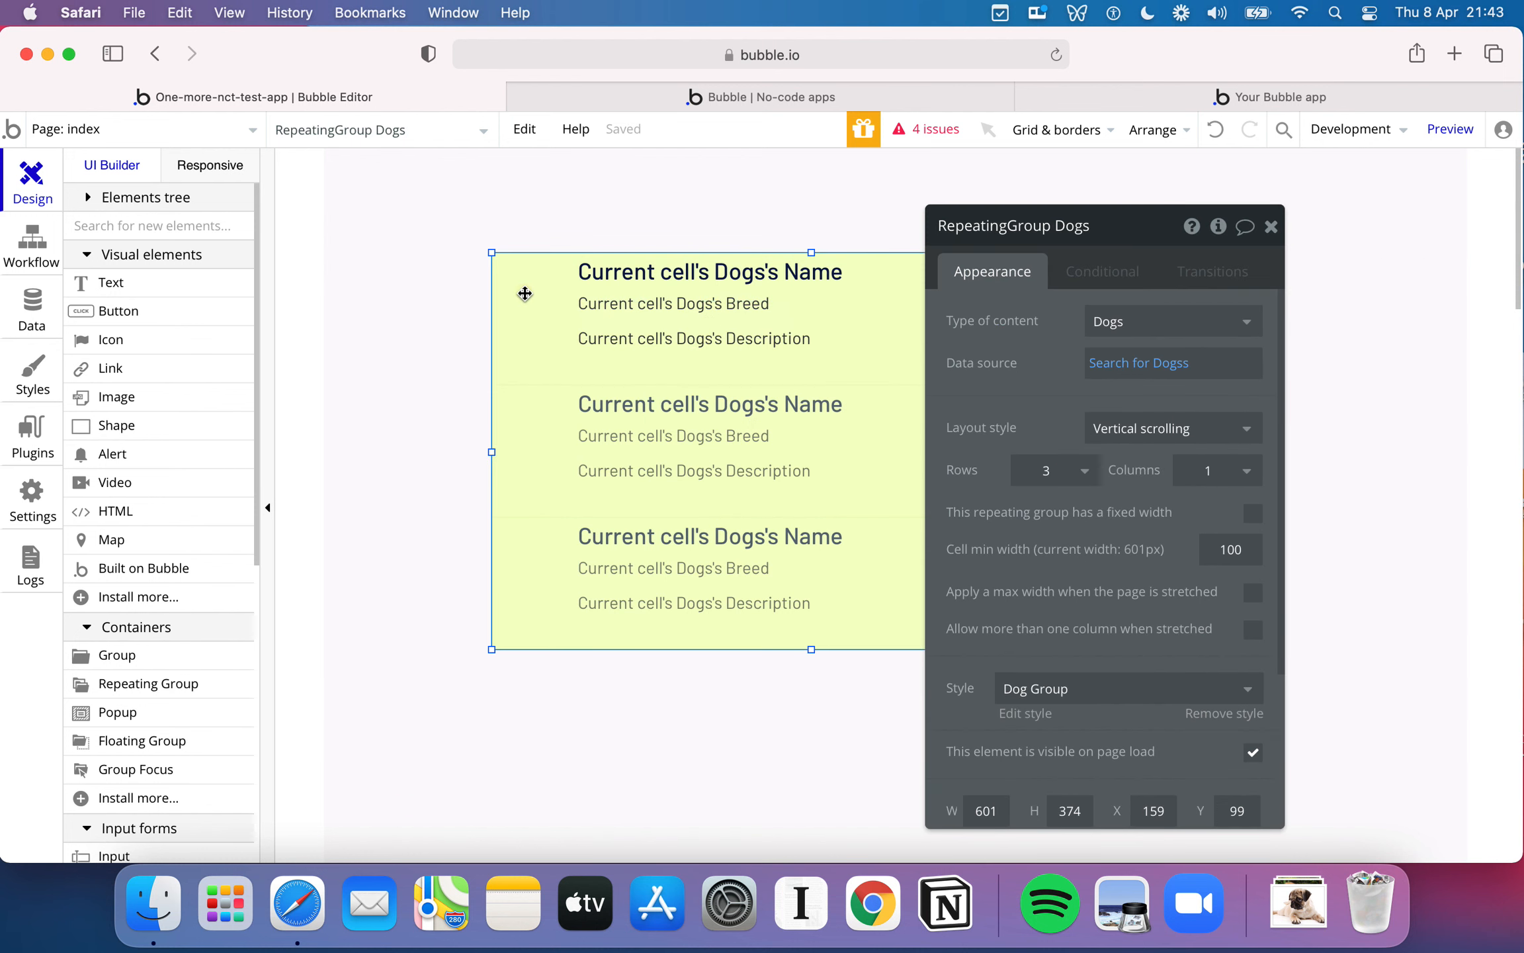
pyautogui.moveTo(813, 251); pyautogui.dragTo(811, 221)
pyautogui.moveTo(795, 279); pyautogui.dragTo(827, 311)
pyautogui.click(767, 303)
pyautogui.click(757, 331)
pyautogui.moveTo(737, 287); pyautogui.dragTo(806, 248)
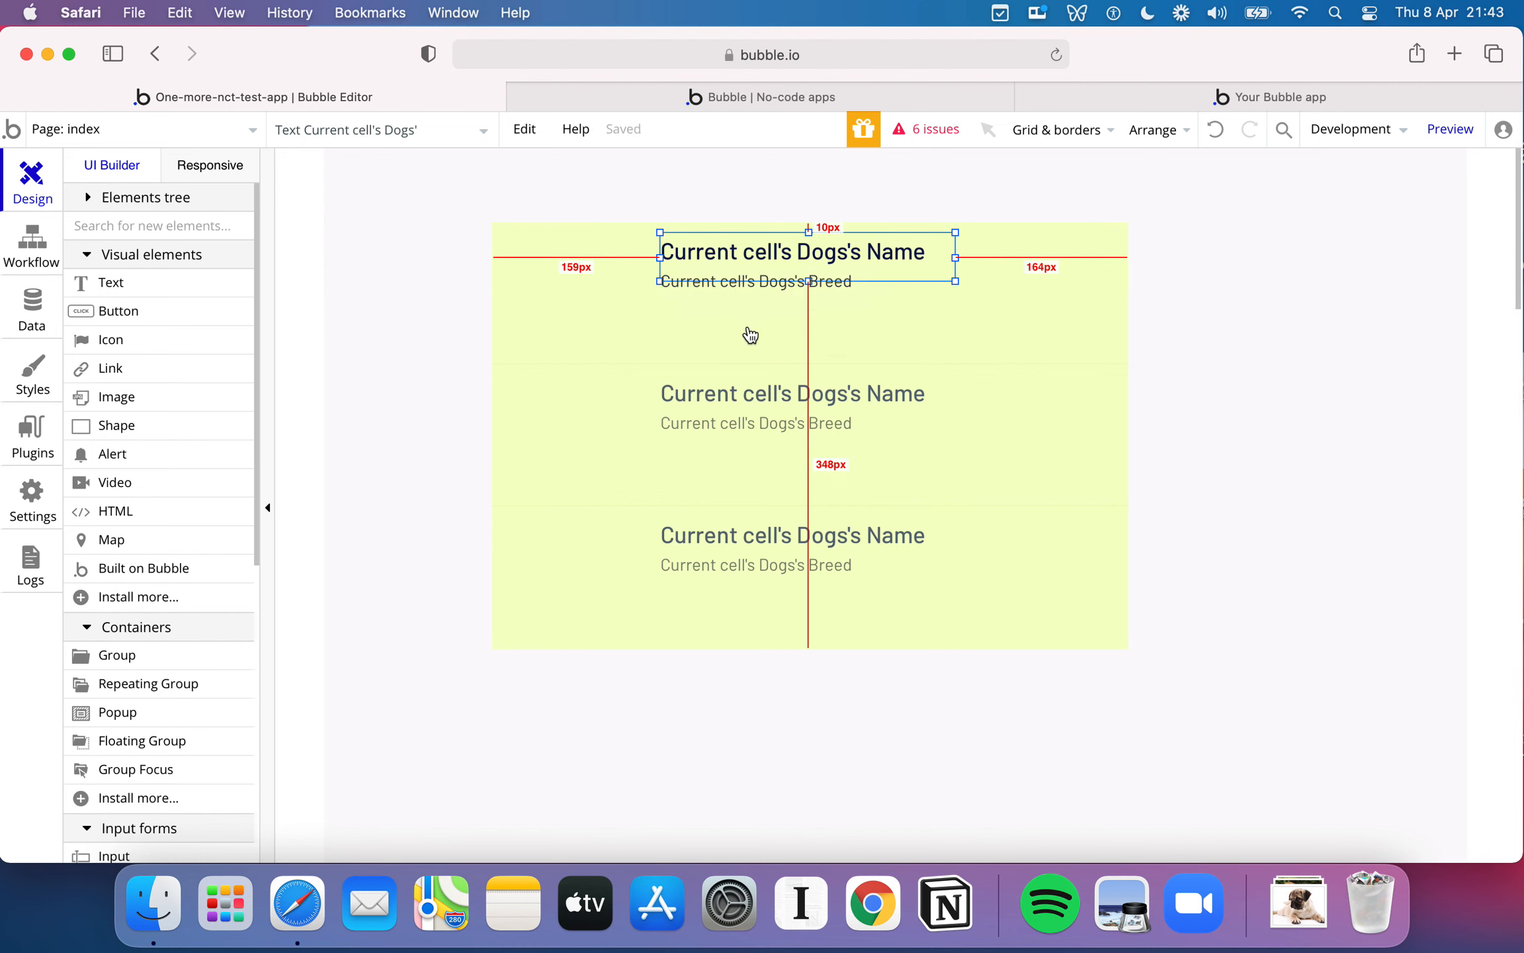
# - Draw a roughly square image element in the first cell of the Dogs repeating group, left of the name and breed texts
pyautogui.click(711, 315)
pyautogui.scroll(-1, 159, 357)
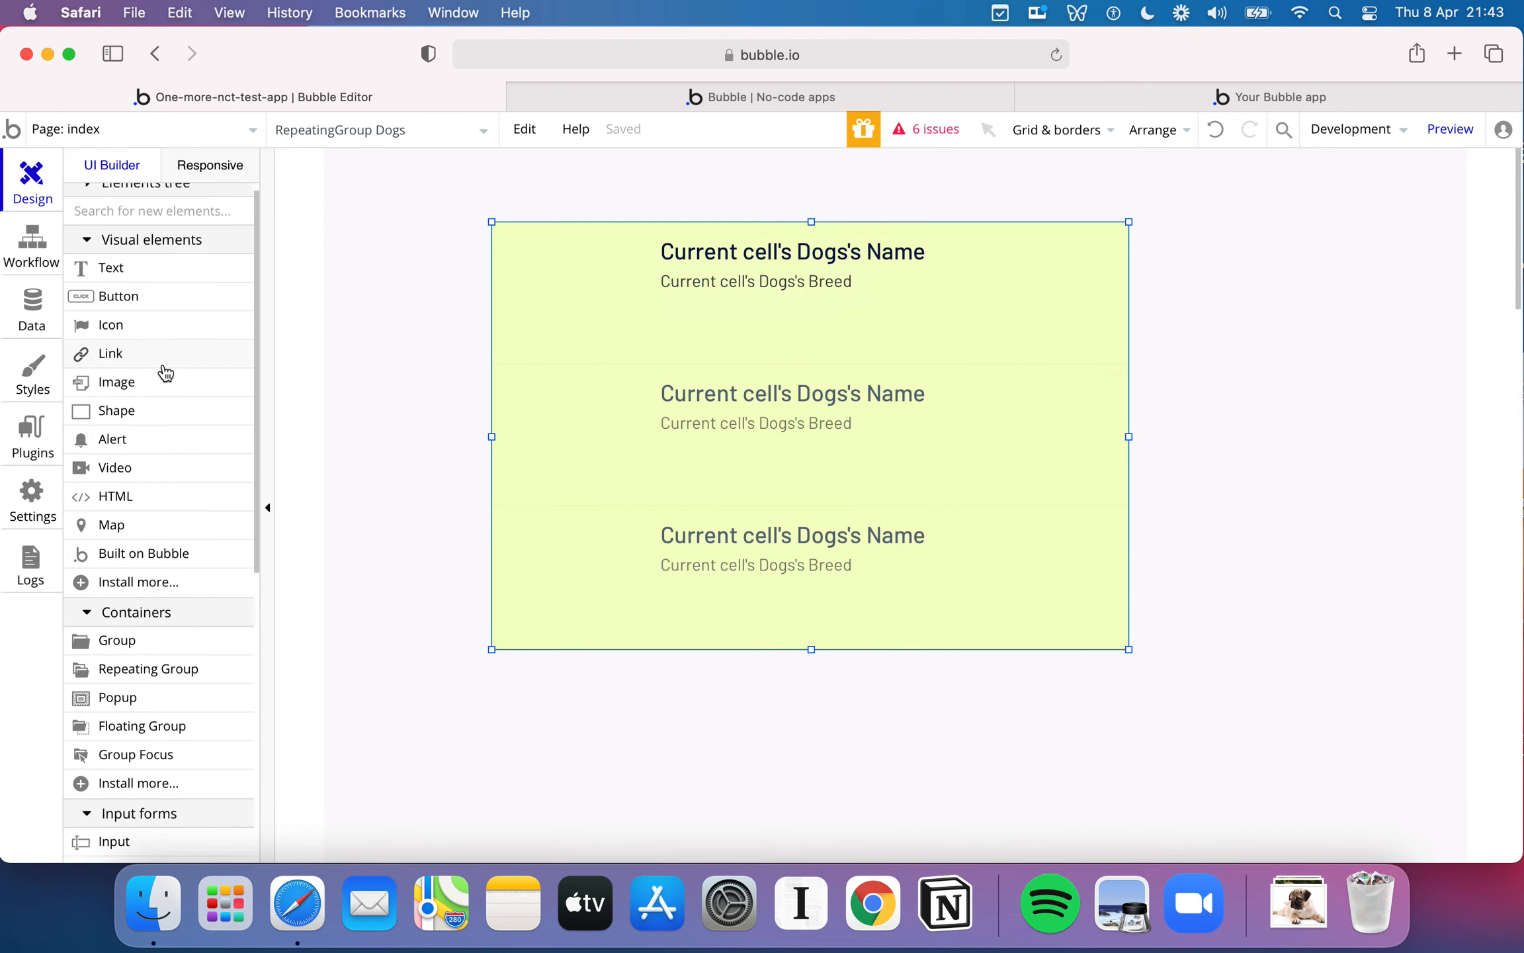
pyautogui.click(152, 362)
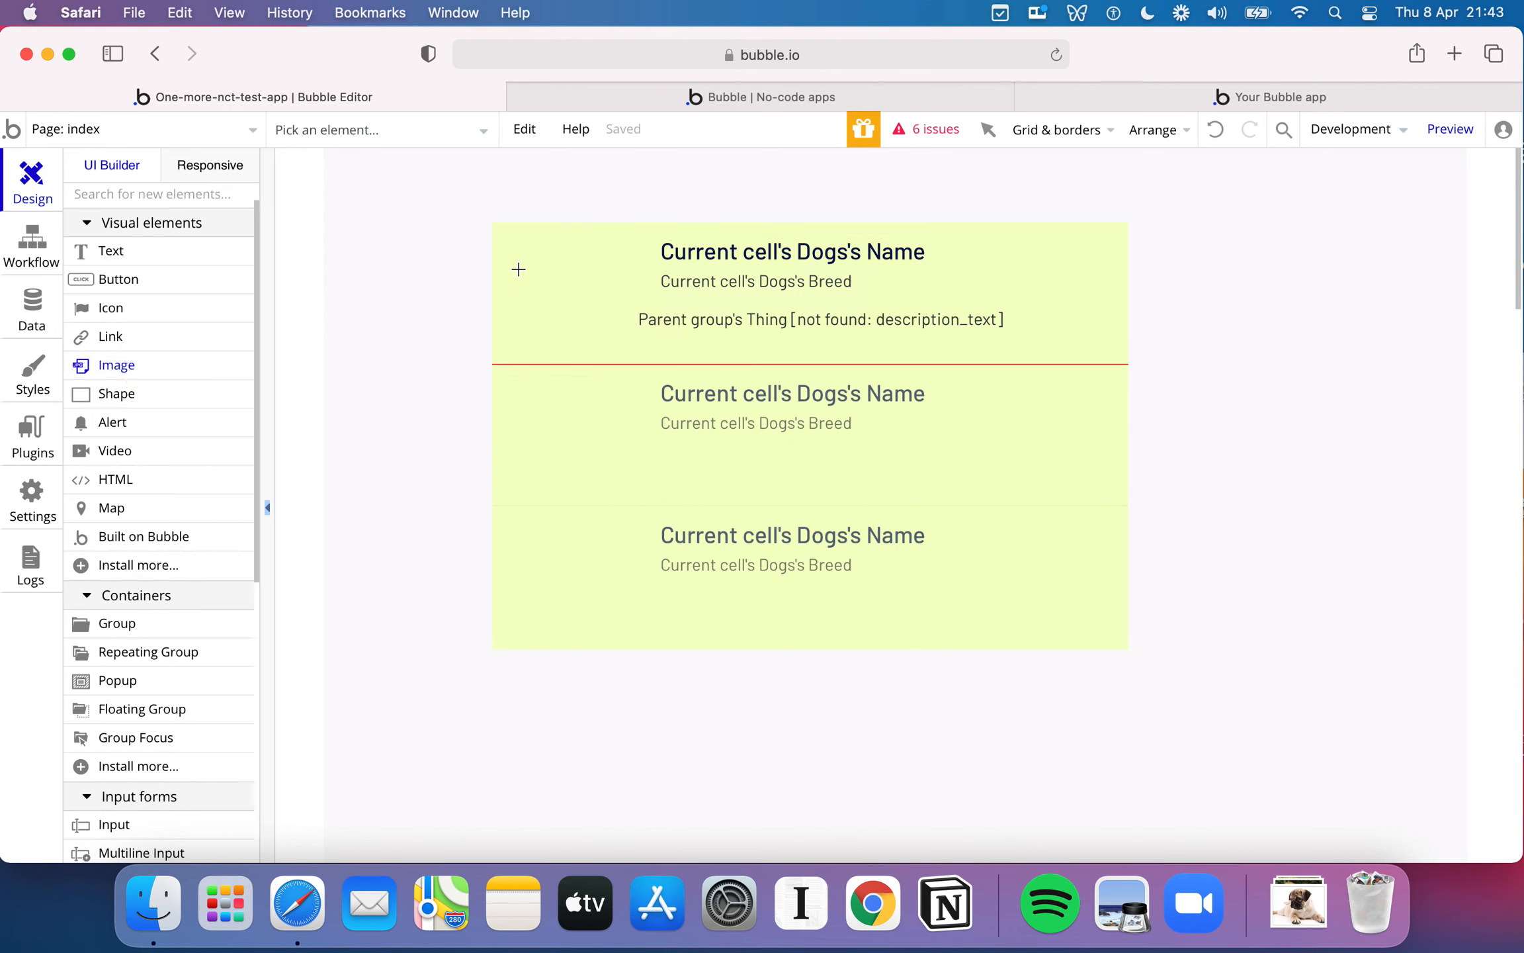
pyautogui.moveTo(495, 239); pyautogui.dragTo(613, 343)
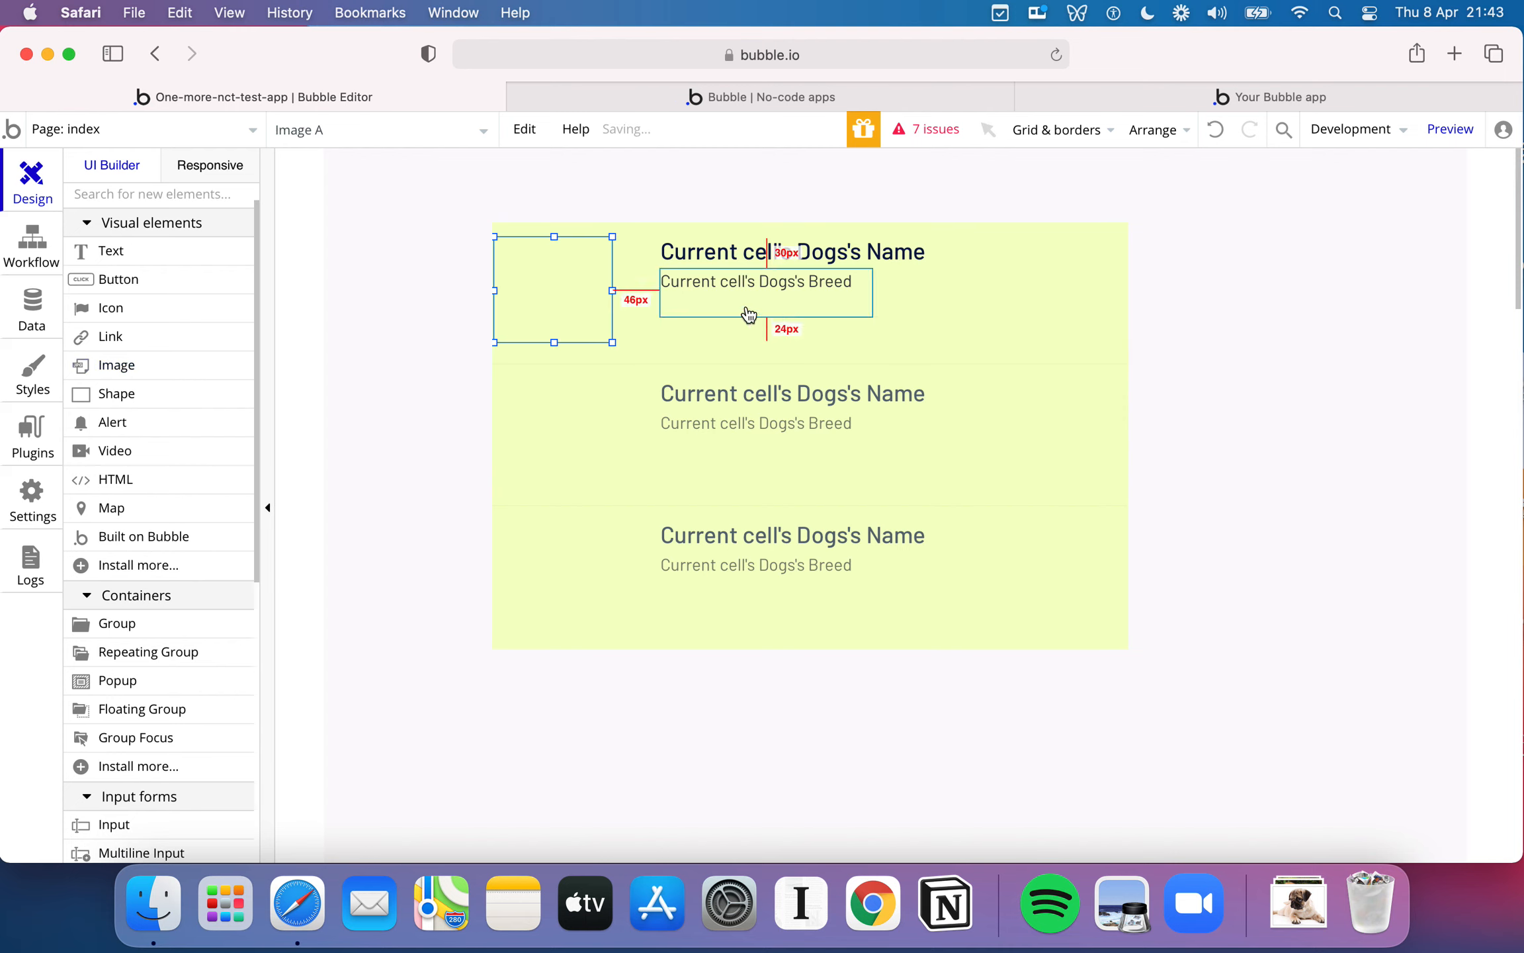
# - Set the image's dynamic source to Current cell's Dogs's Dog Picture and move it slightly in from the cell's left edge
pyautogui.doubleClick(553, 297)
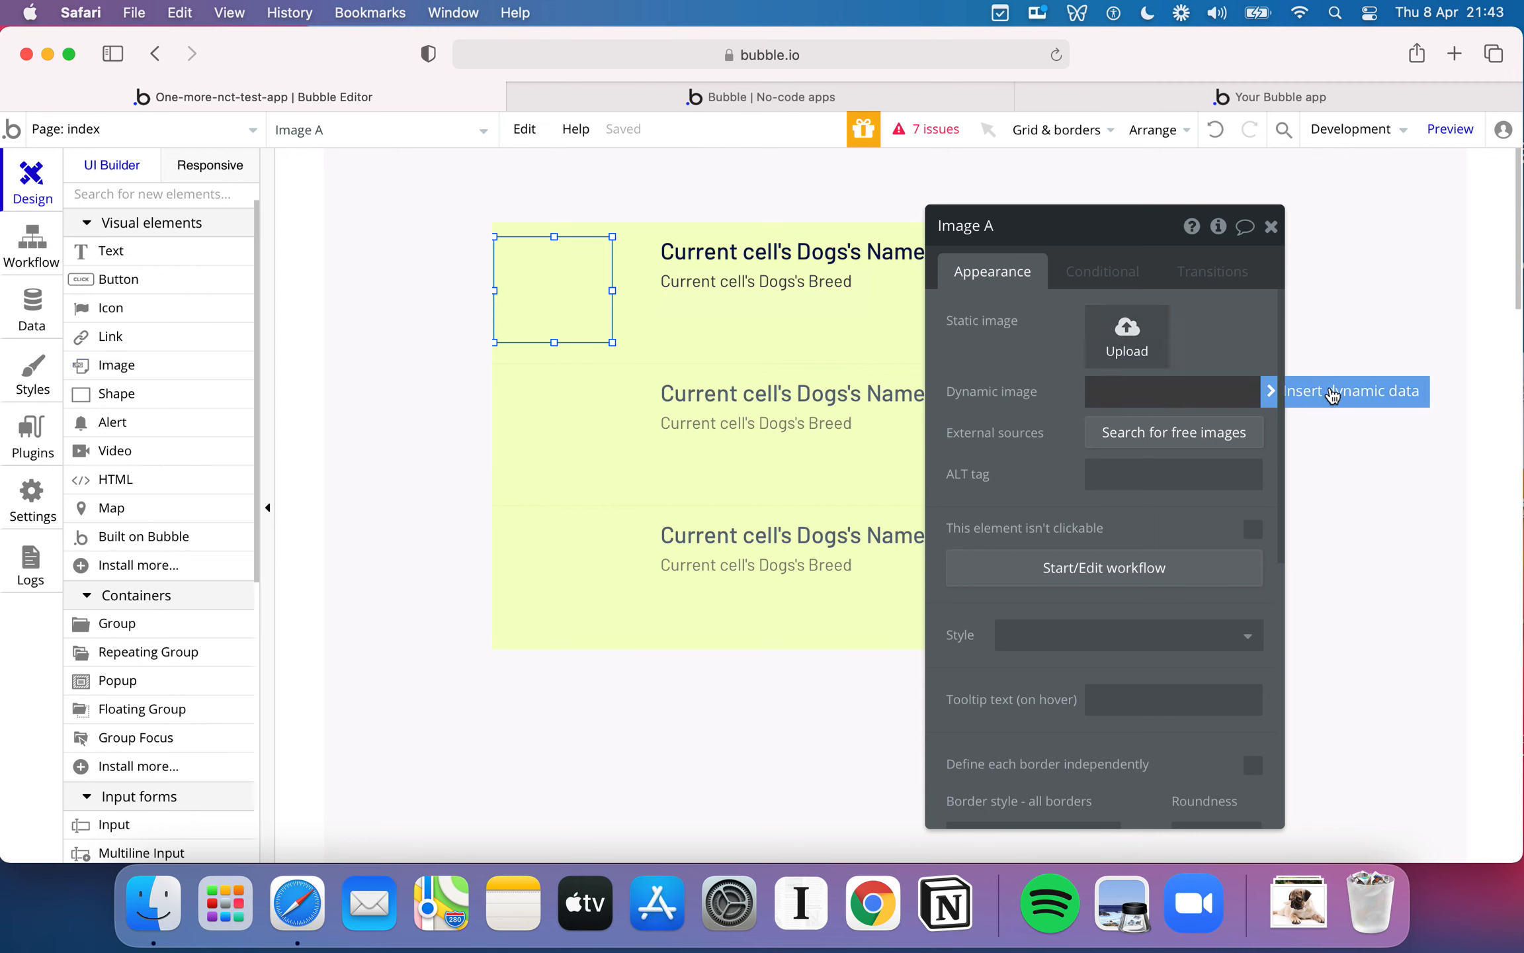
pyautogui.click(1334, 395)
pyautogui.click(1295, 395)
pyautogui.click(1217, 450)
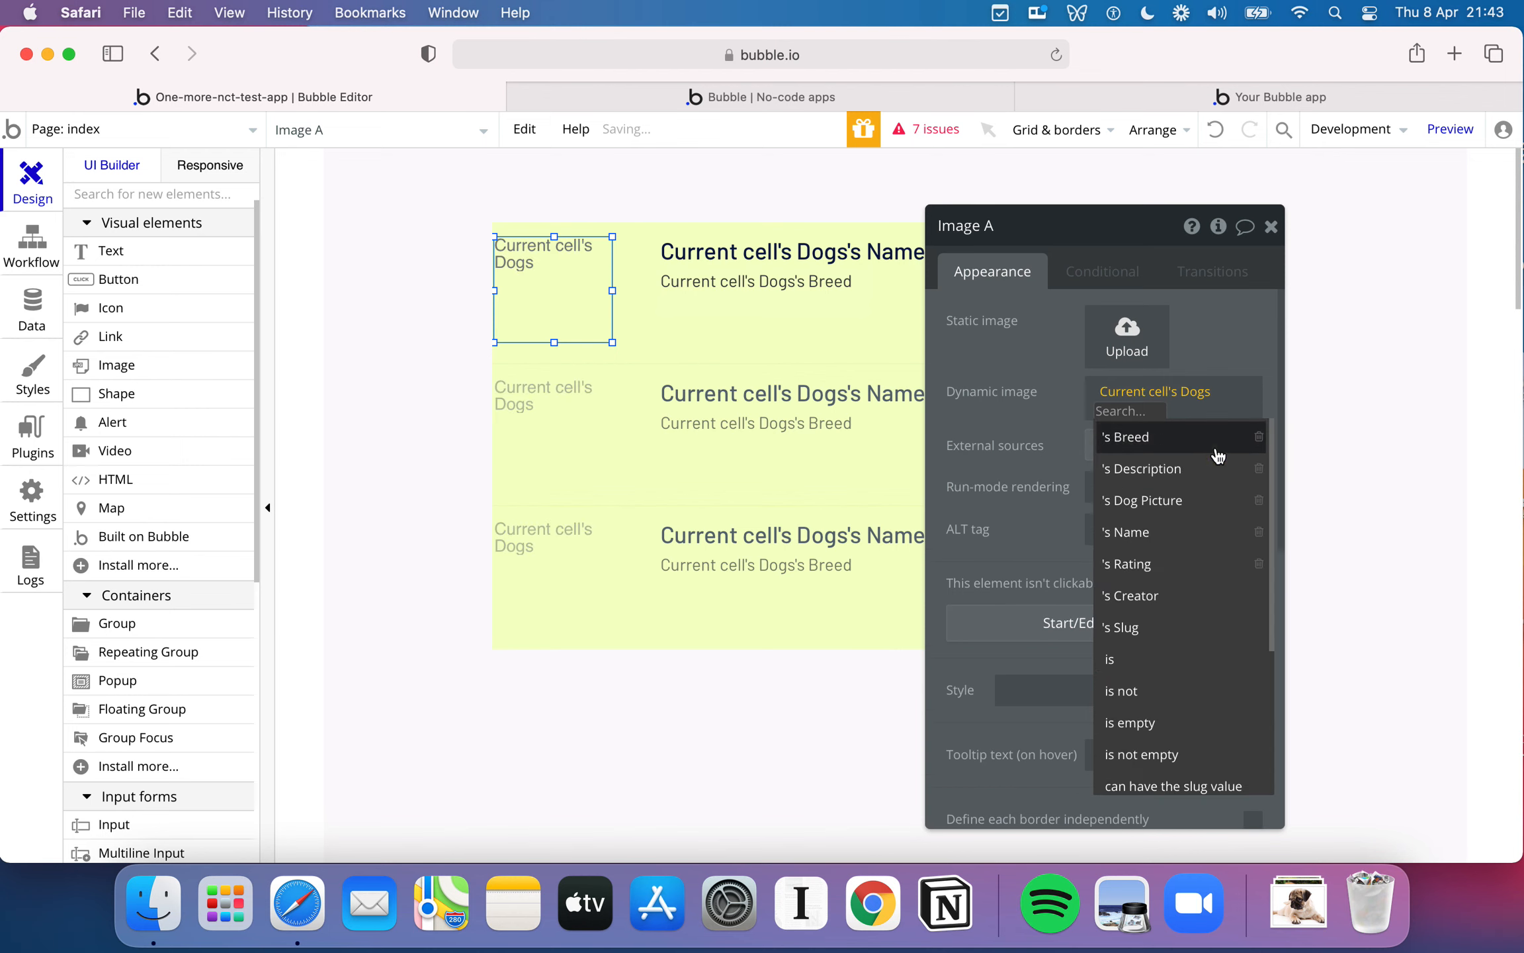
pyautogui.click(1207, 499)
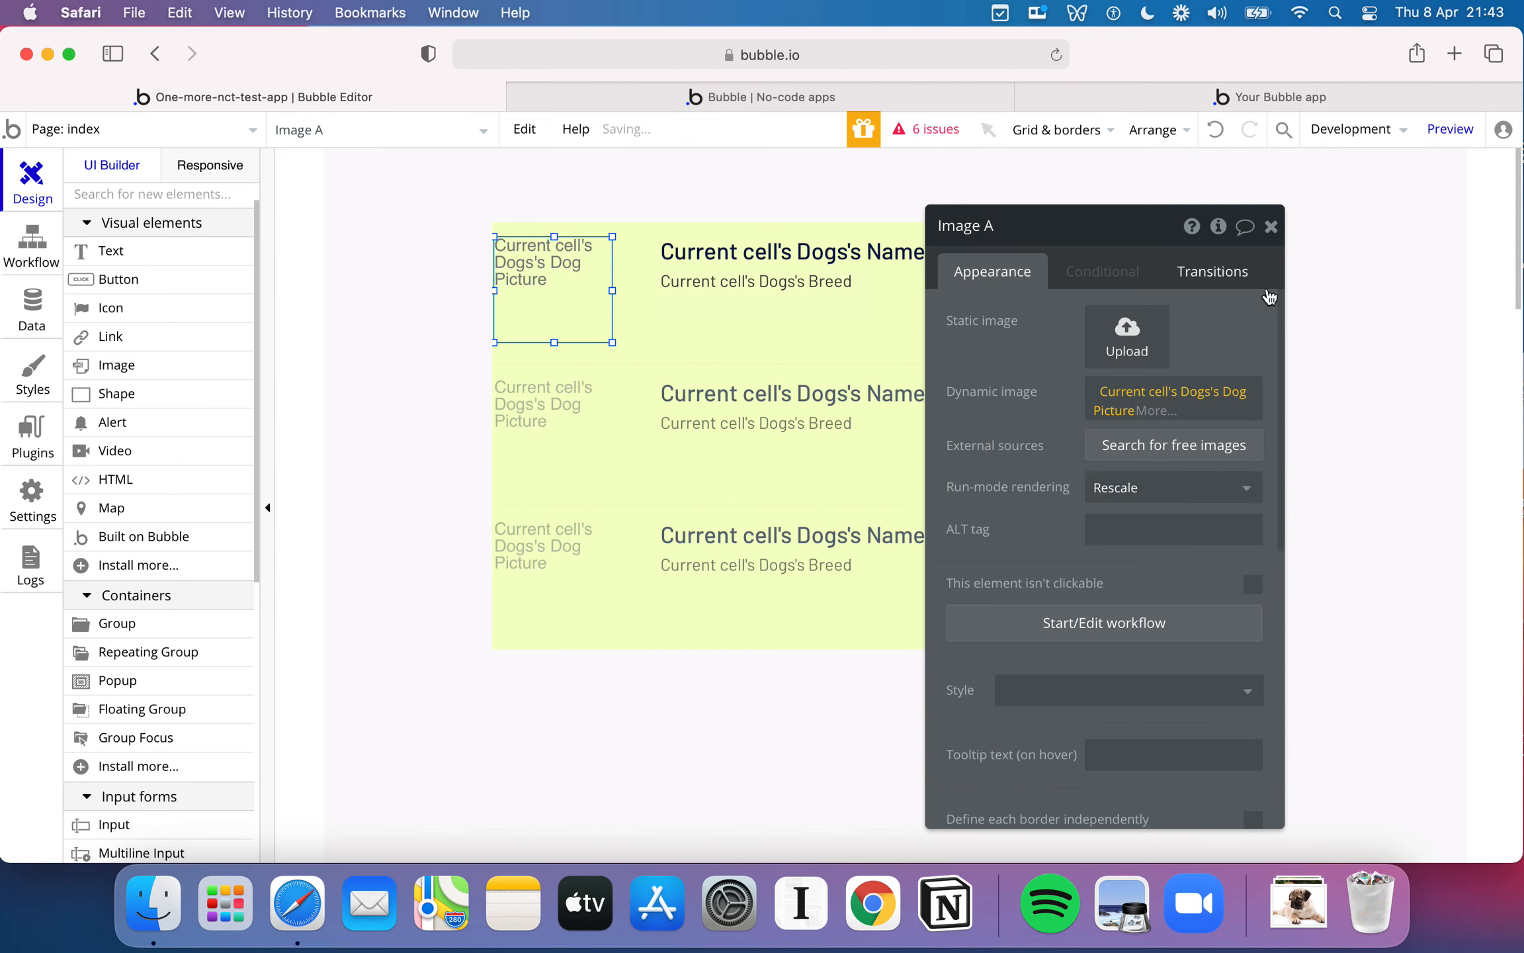
pyautogui.click(1271, 228)
pyautogui.moveTo(571, 257); pyautogui.dragTo(577, 263)
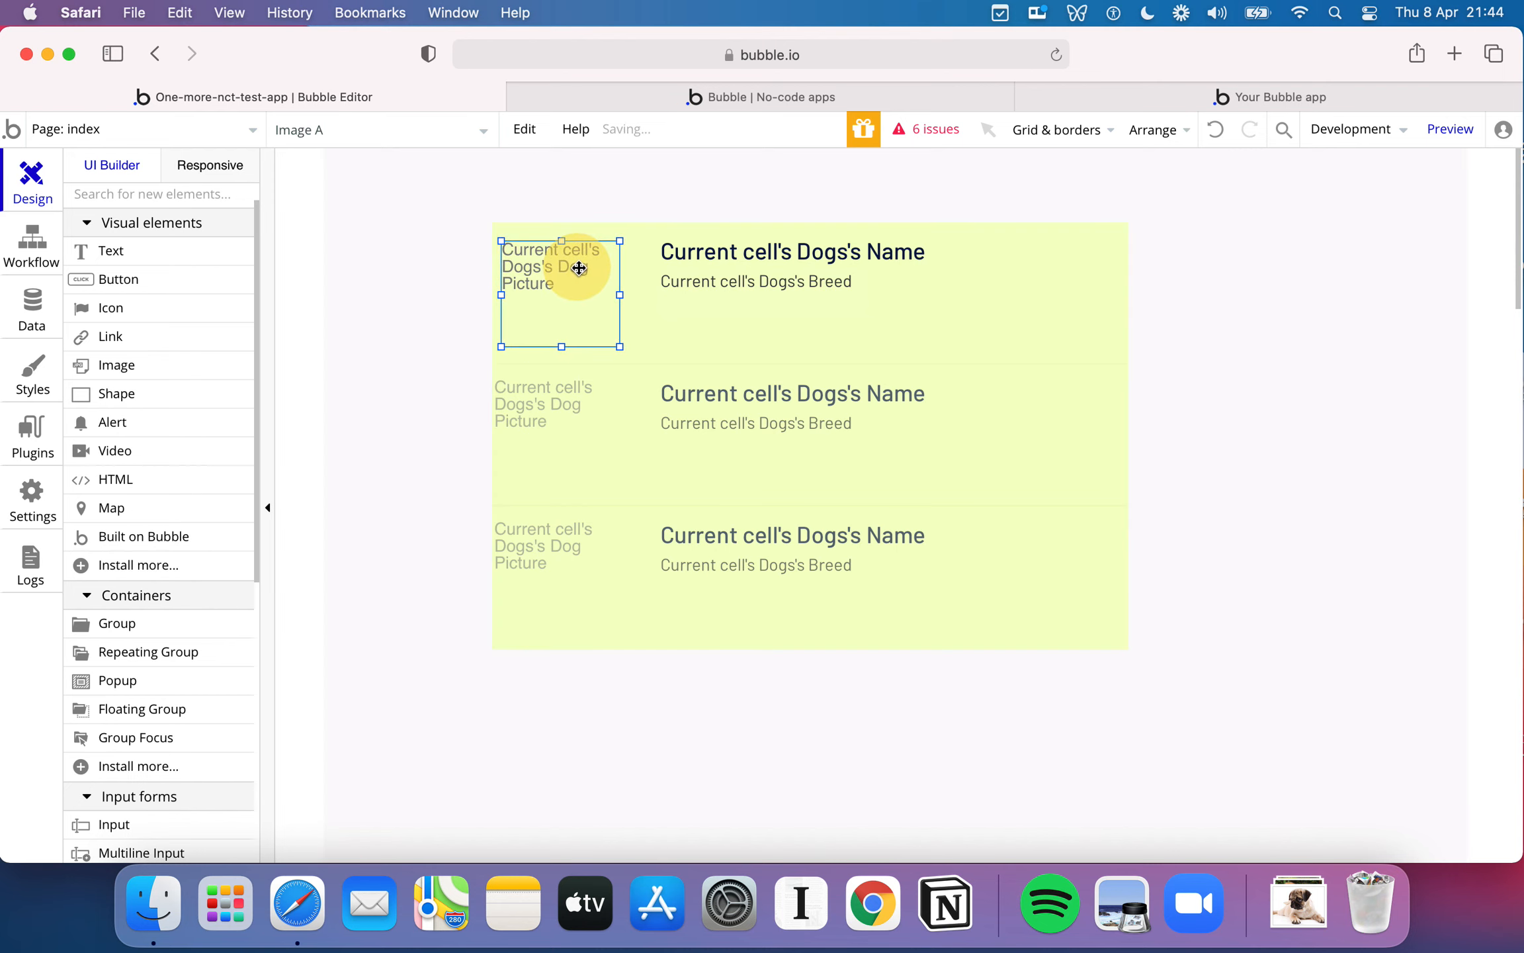
# - Check the dog list in the app preview, and enlarge the Dogs repeating group to about 959 by 555 px at X 8, Y 27
pyautogui.click(867, 87)
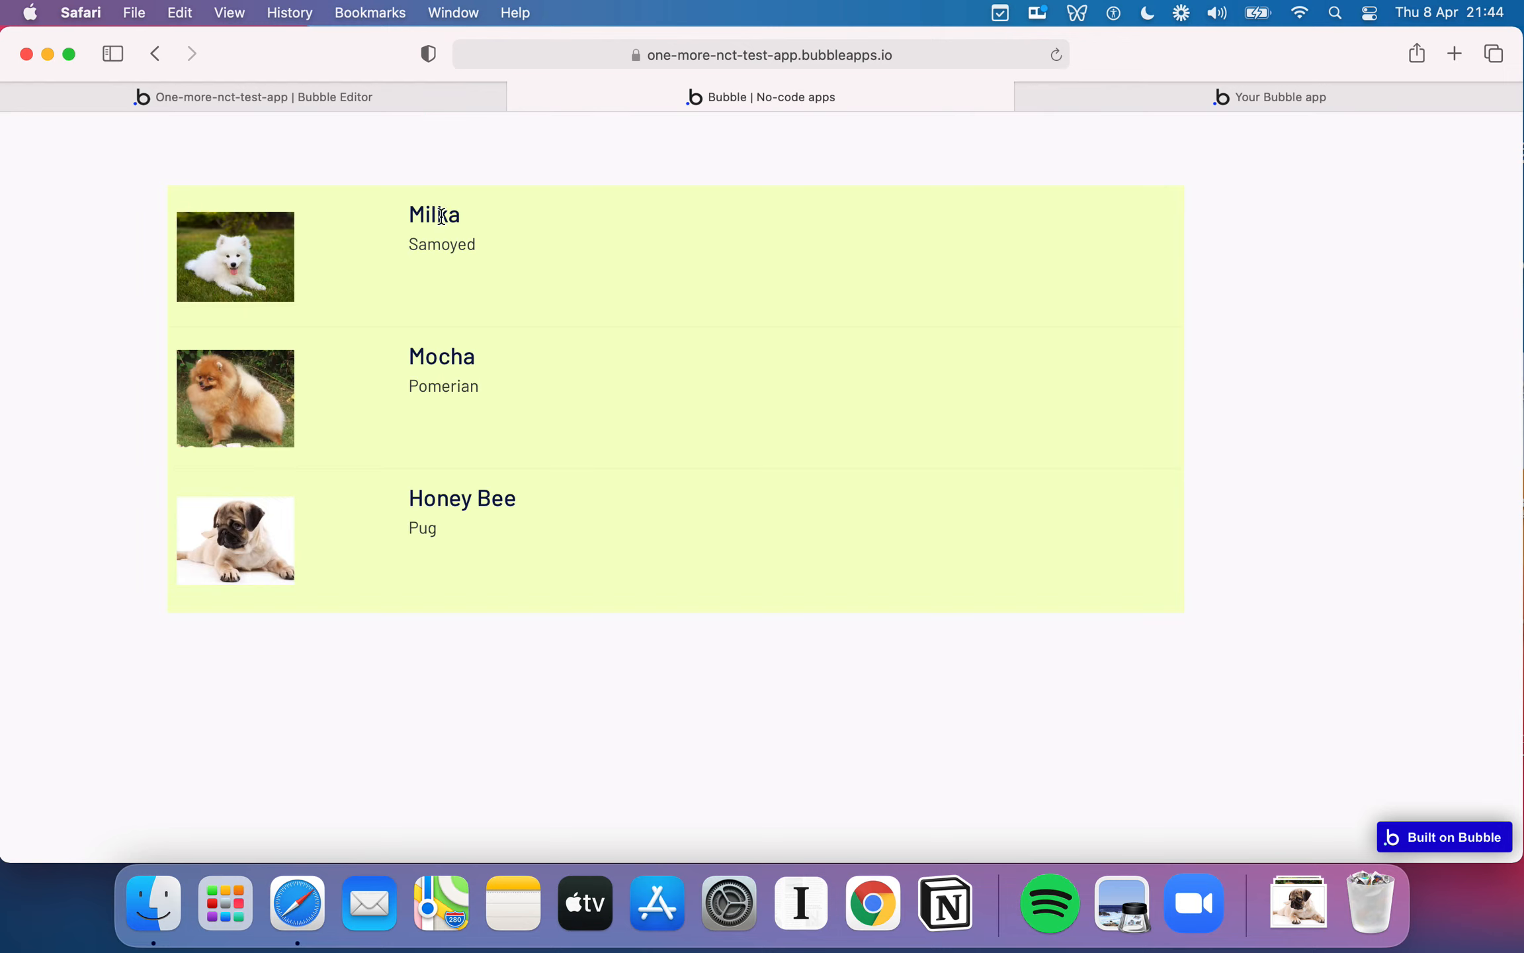
pyautogui.doubleClick(455, 245)
pyautogui.click(389, 98)
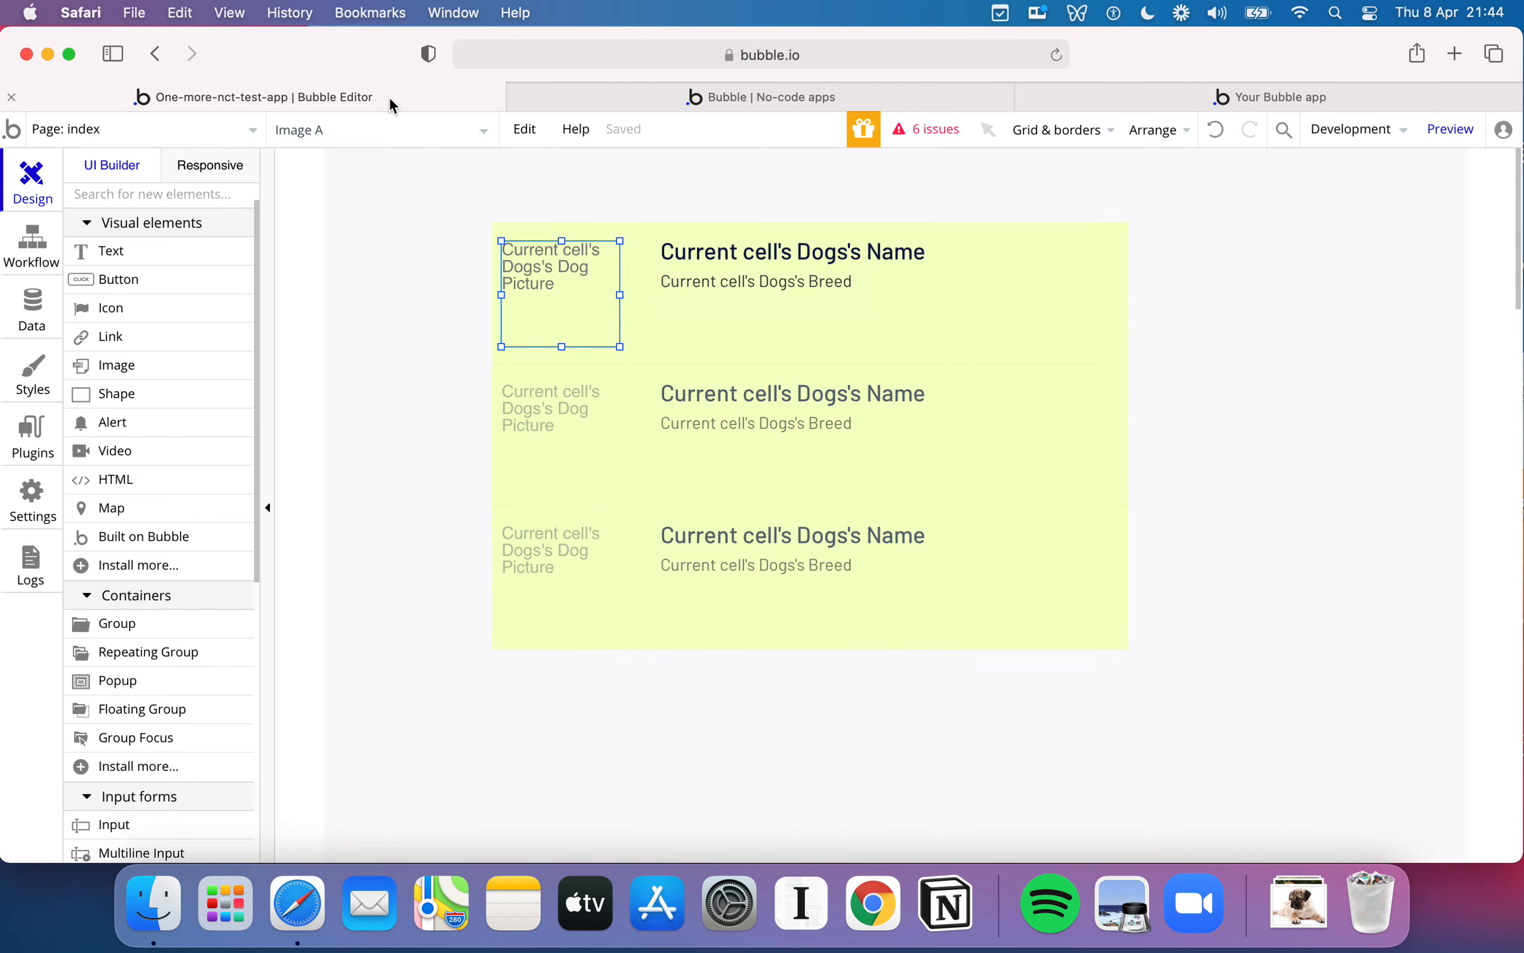
pyautogui.click(499, 225)
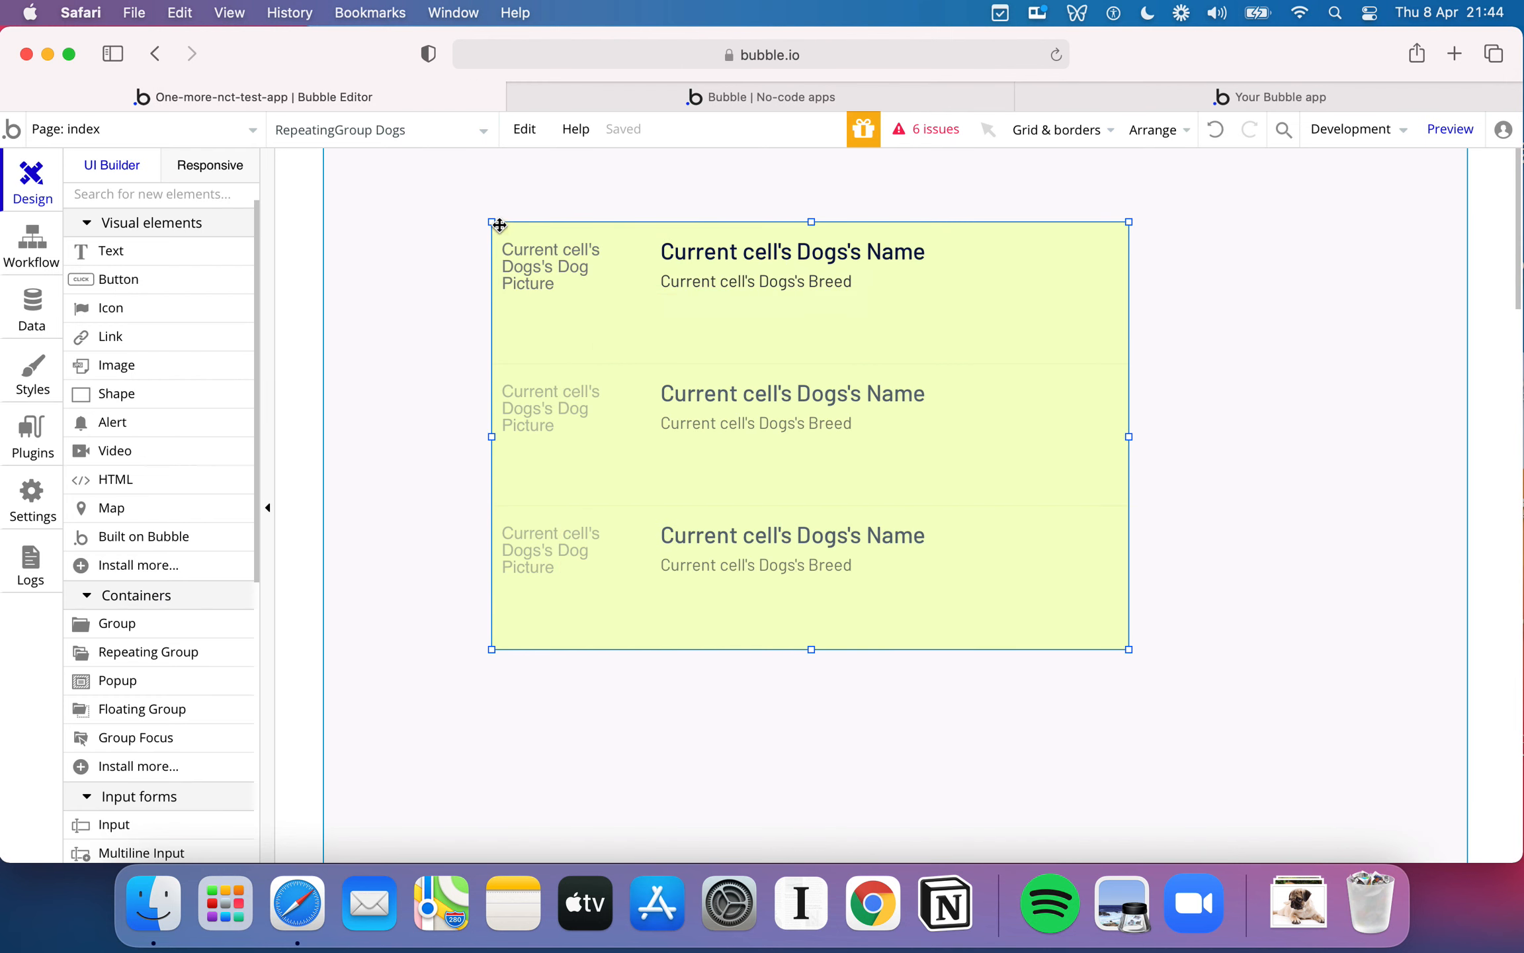
pyautogui.moveTo(491, 221); pyautogui.dragTo(331, 175)
pyautogui.moveTo(1128, 649); pyautogui.dragTo(1348, 765)
# - Clear the broken description expression from the text below the breed and delete that text element
pyautogui.click(884, 330)
pyautogui.doubleClick(893, 329)
pyautogui.click(1044, 336)
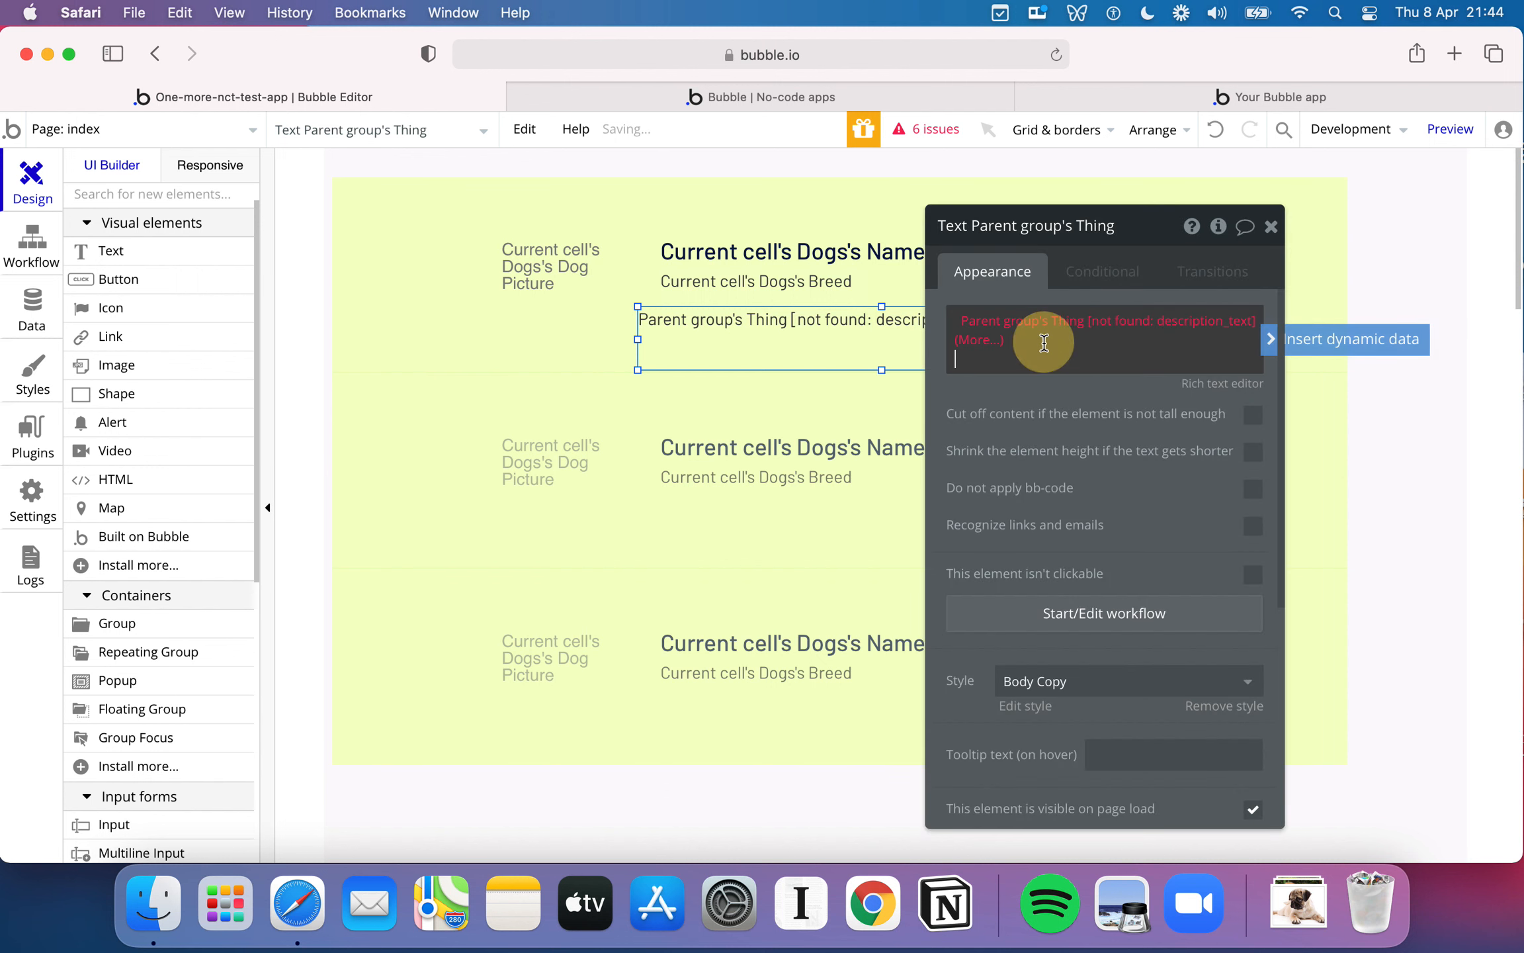
pyautogui.press('BackSpace')
pyautogui.press('BackSpace')
pyautogui.press('BackSpace')
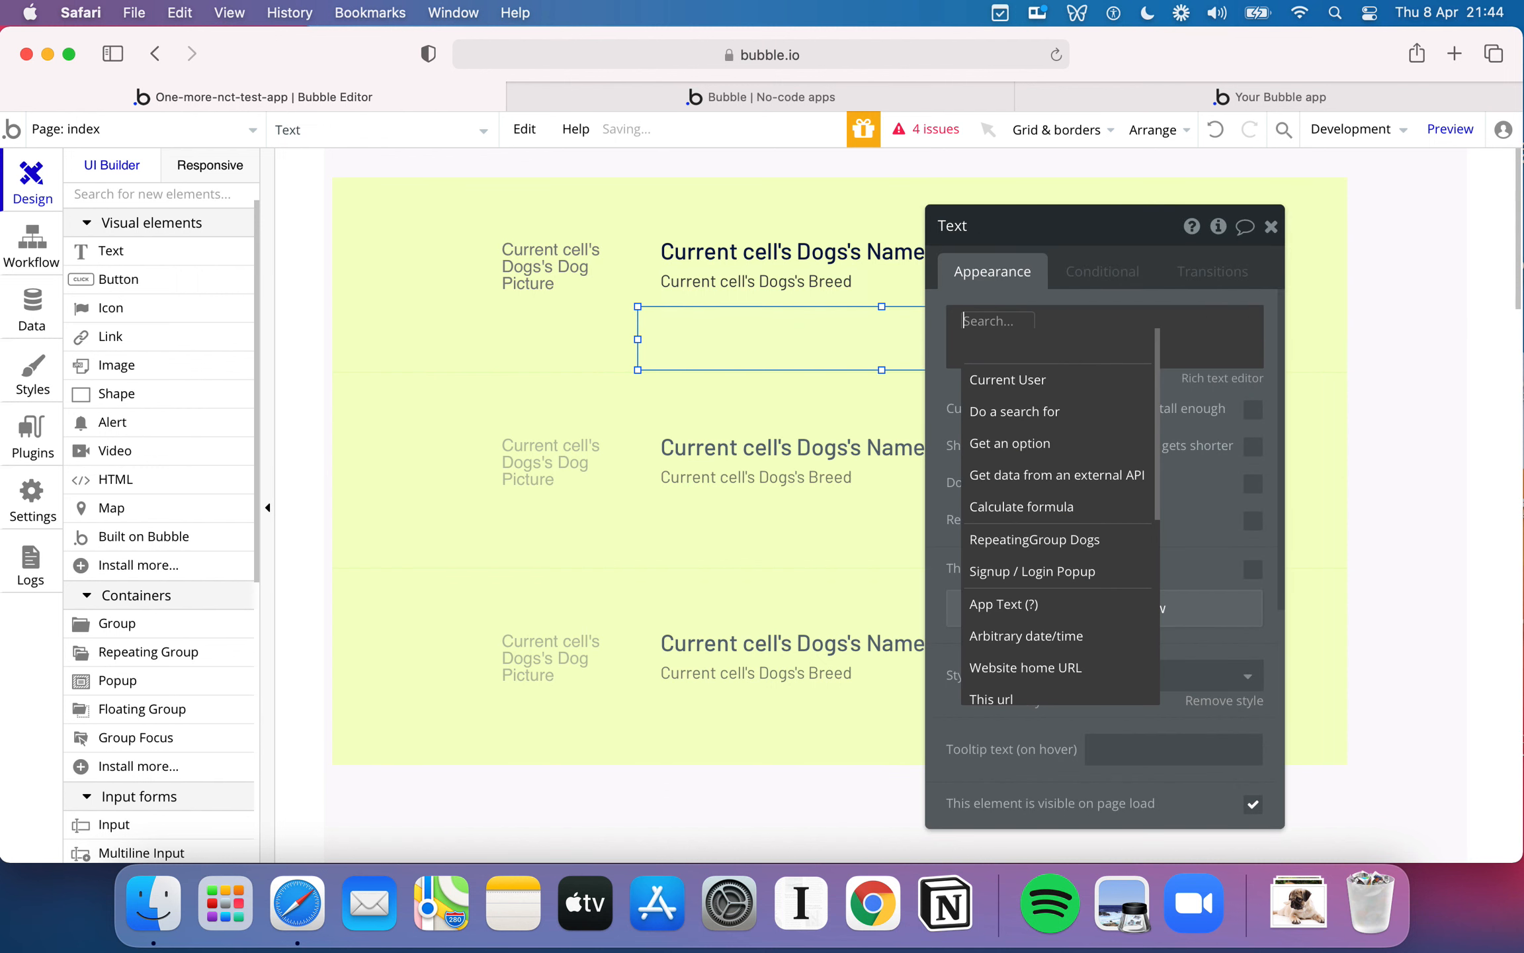
pyautogui.click(850, 354)
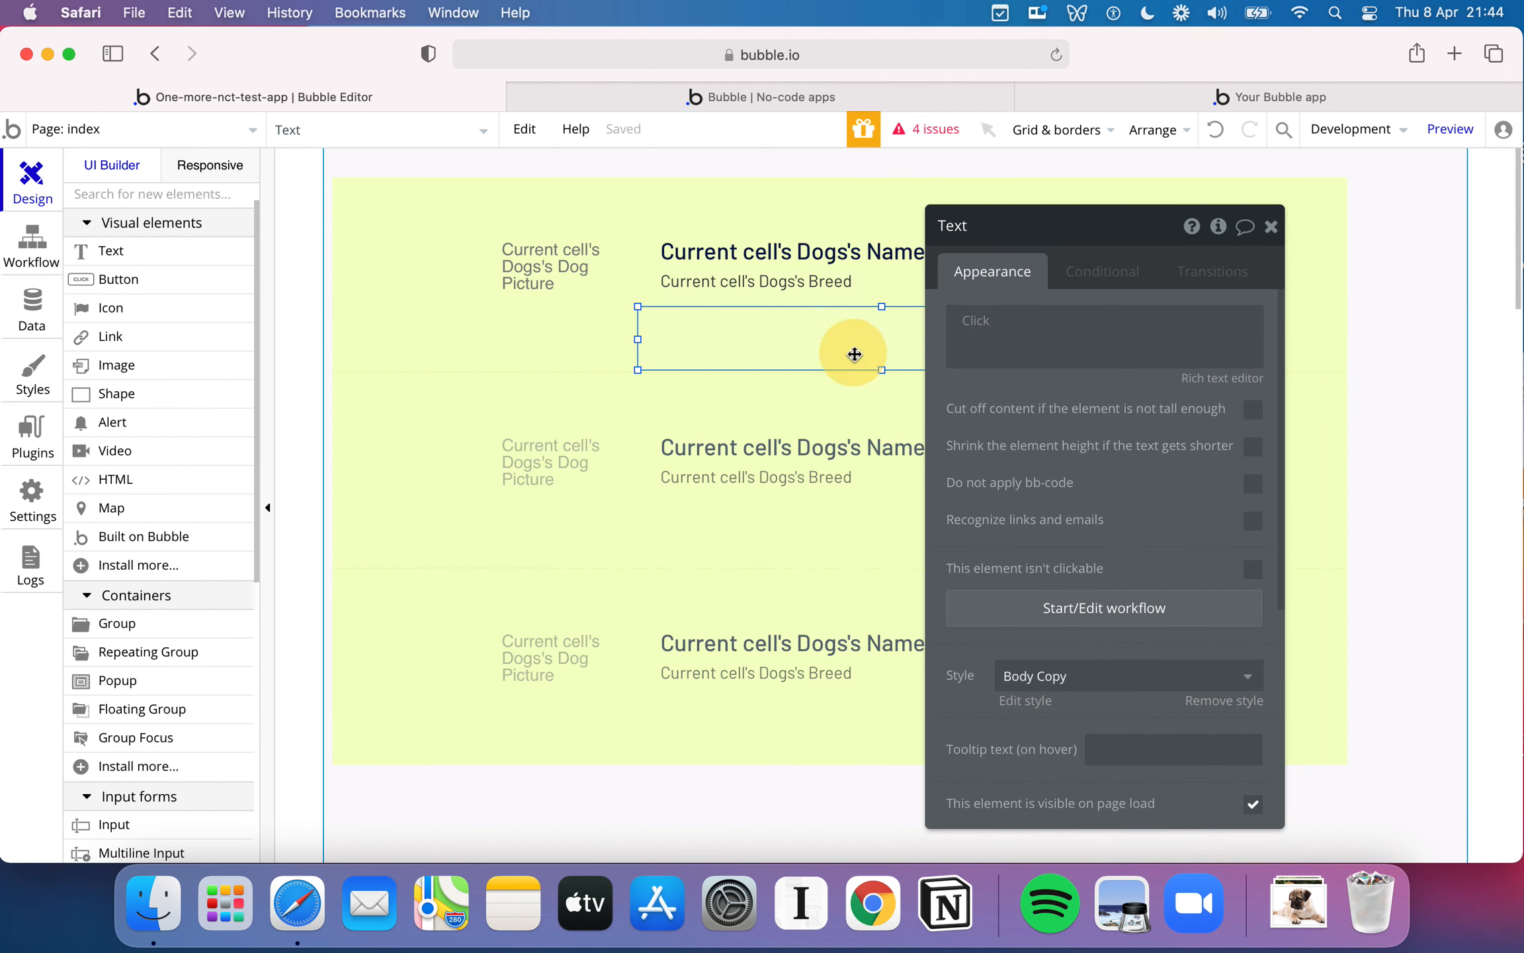
pyautogui.press('BackSpace')
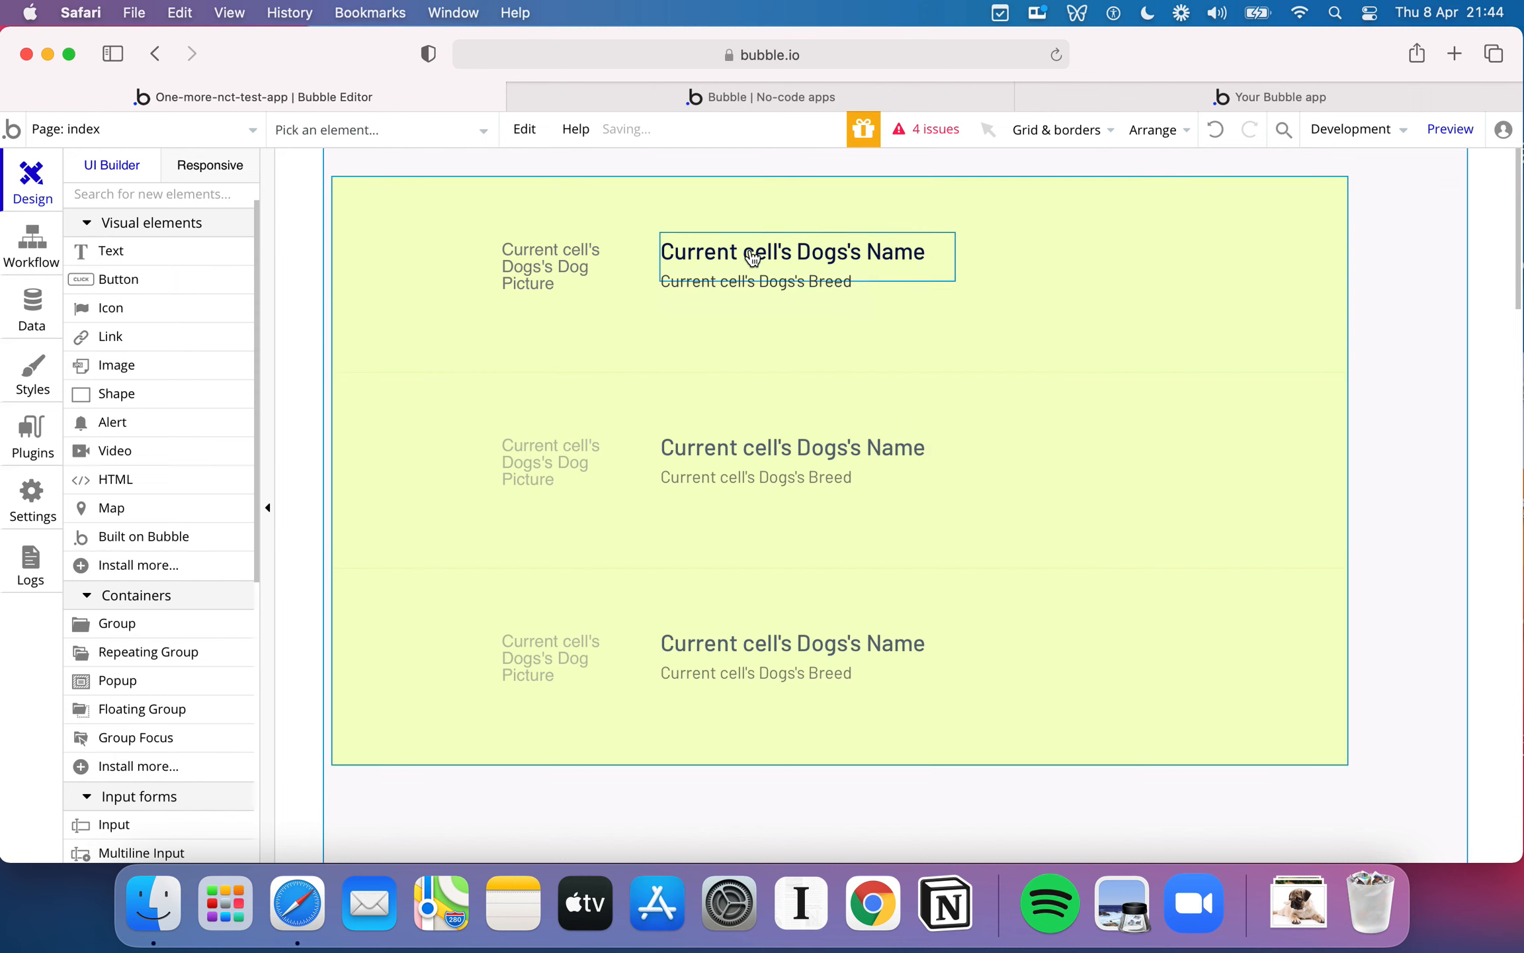
# - Move the picture into the first cell's upper-left corner and enlarge it, and move the name up with the breed aligned directly below
pyautogui.moveTo(751, 247); pyautogui.dragTo(738, 211)
pyautogui.moveTo(566, 259); pyautogui.dragTo(395, 188)
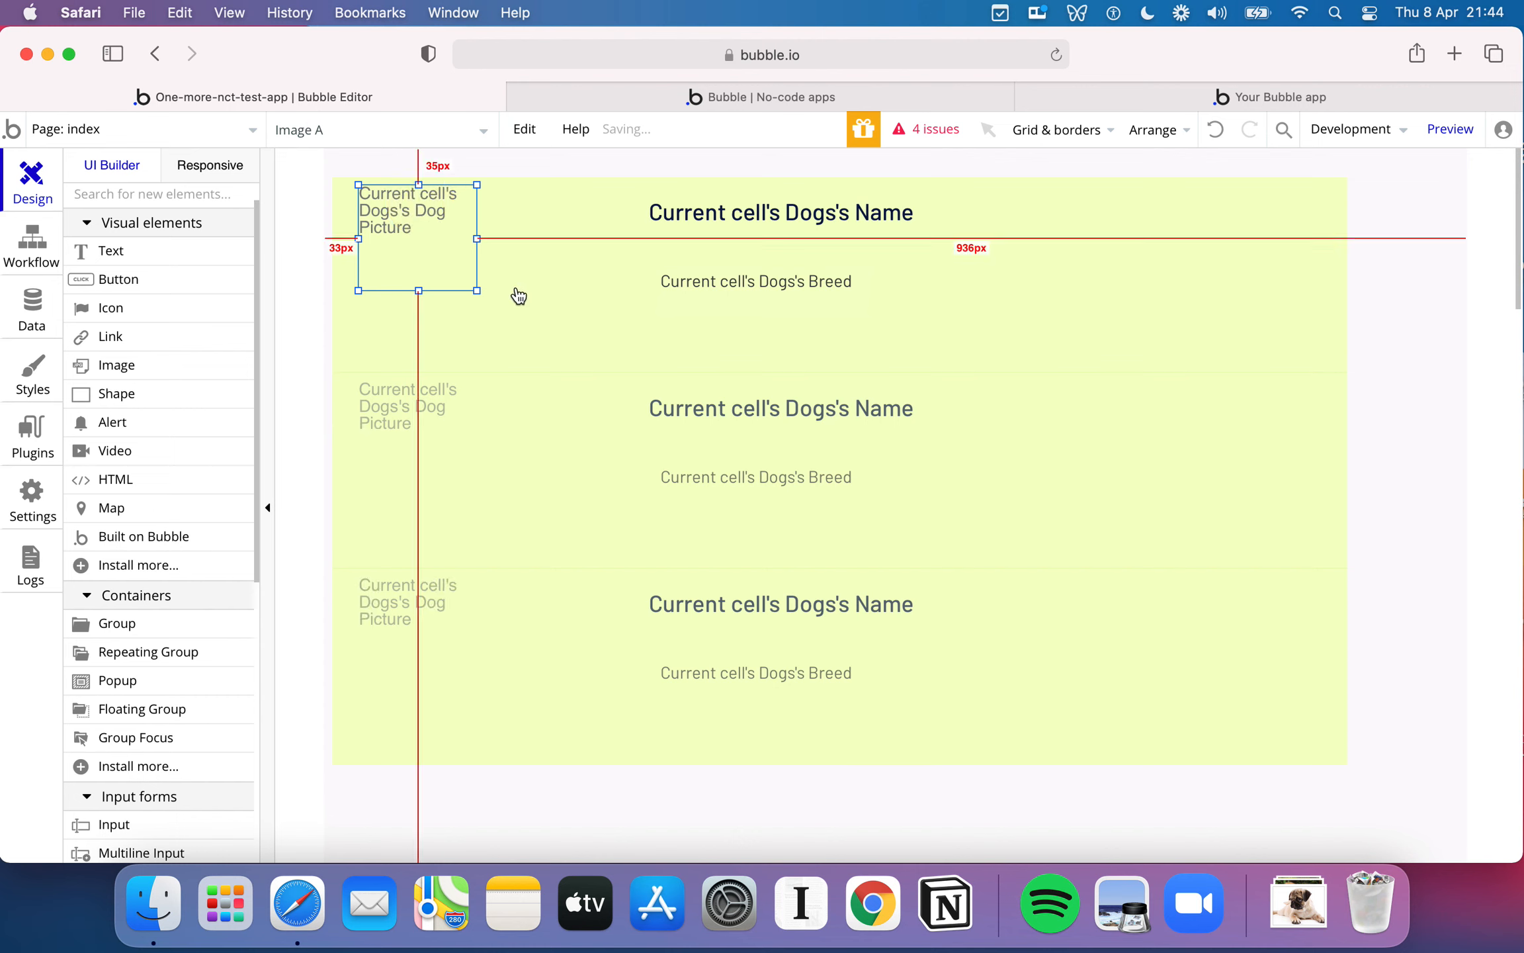
pyautogui.moveTo(478, 292); pyautogui.dragTo(598, 342)
pyautogui.moveTo(746, 288); pyautogui.dragTo(728, 247)
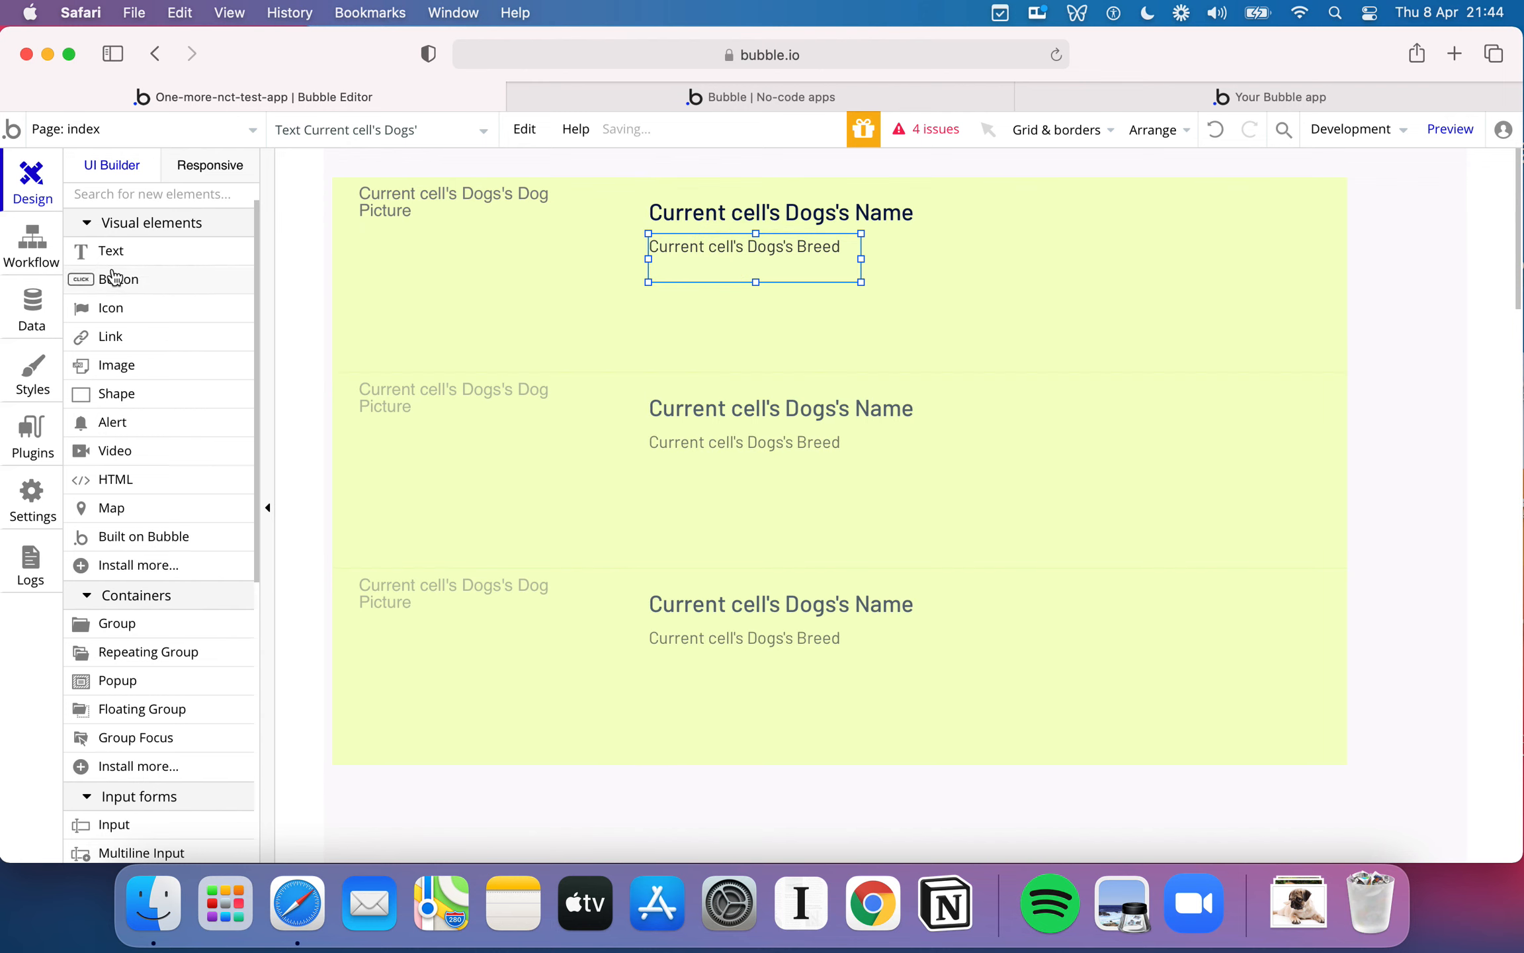
# - Add a text showing Current cell's Dogs's Description, align it below the breed, and widen it to about 245 px from the page's right edge
pyautogui.moveTo(110, 261); pyautogui.dragTo(696, 297)
pyautogui.doubleClick(756, 320)
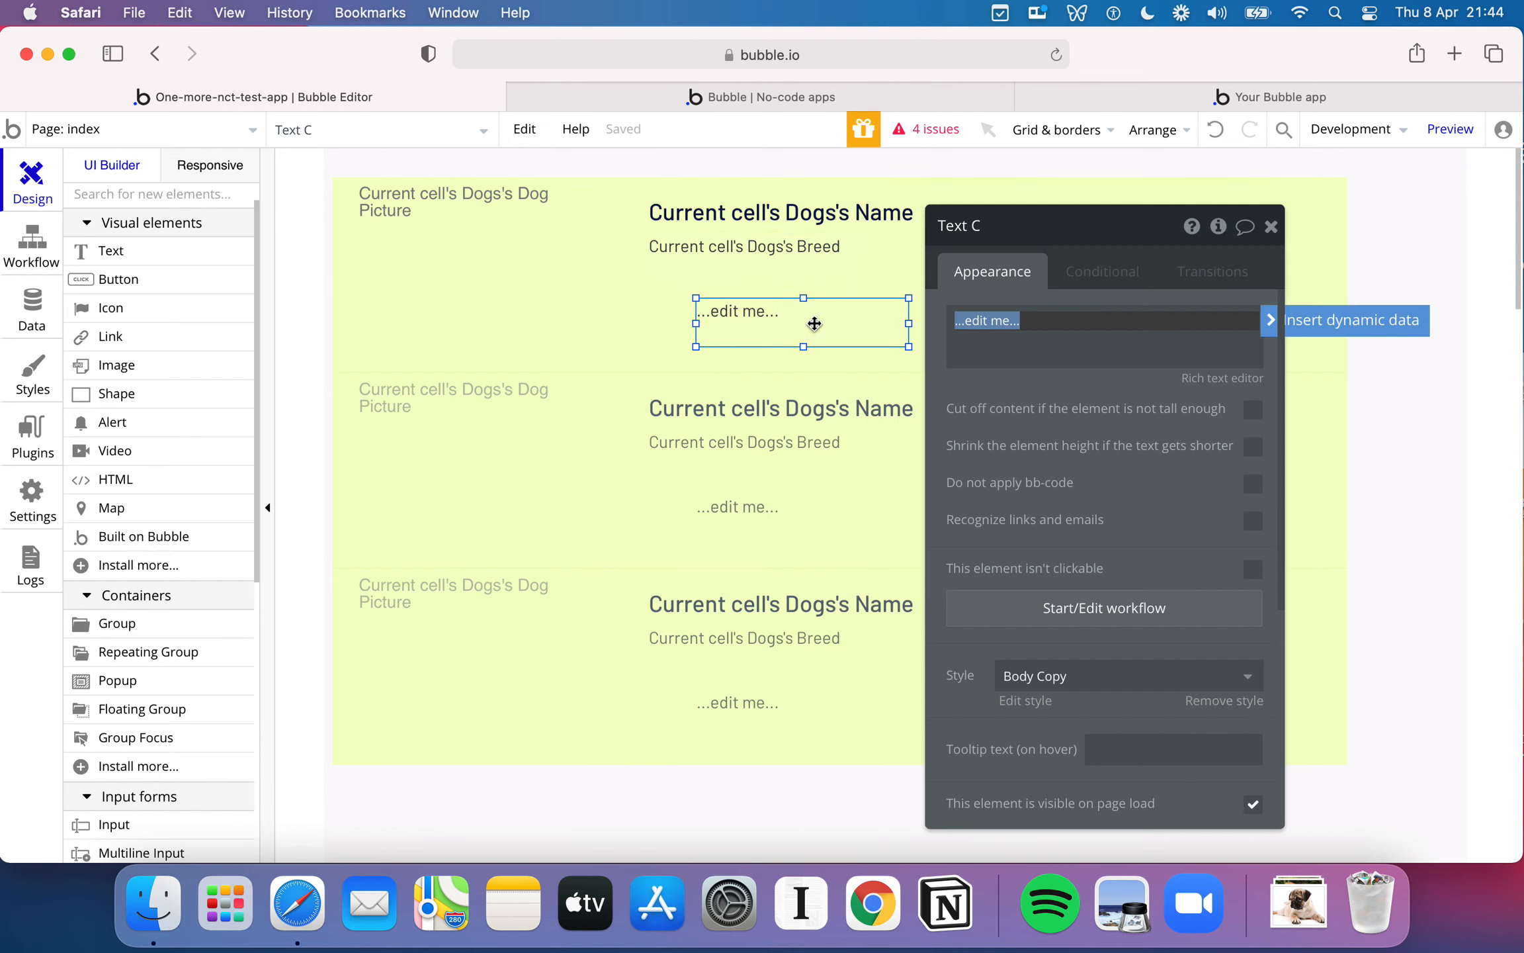
pyautogui.click(1319, 326)
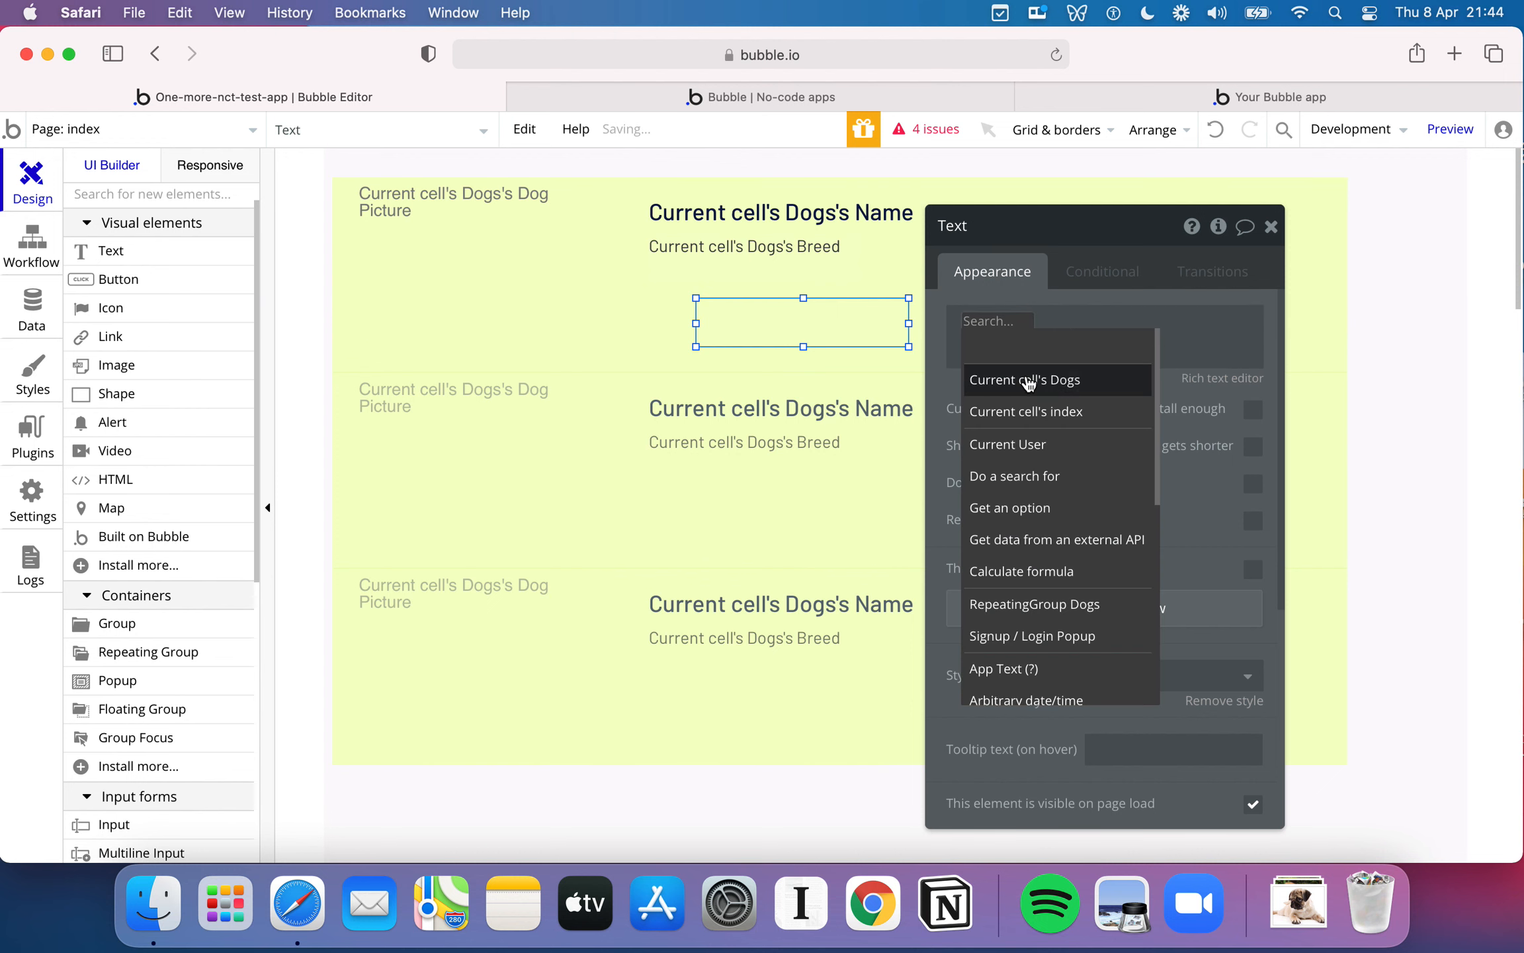
pyautogui.click(1067, 382)
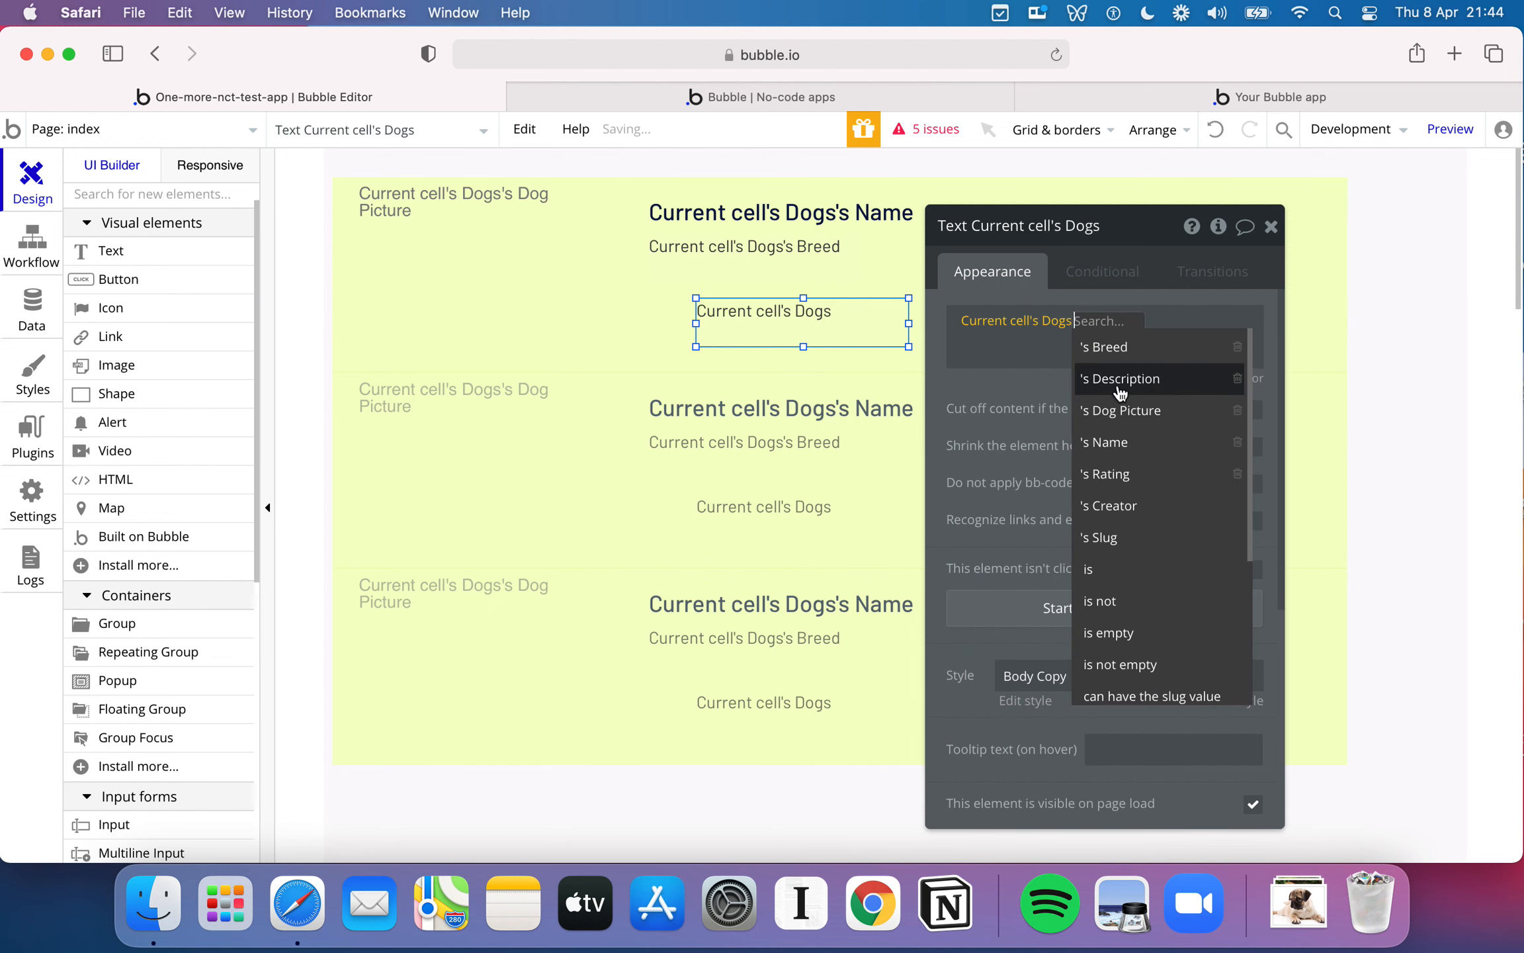
pyautogui.click(1161, 390)
pyautogui.moveTo(818, 314); pyautogui.dragTo(773, 292)
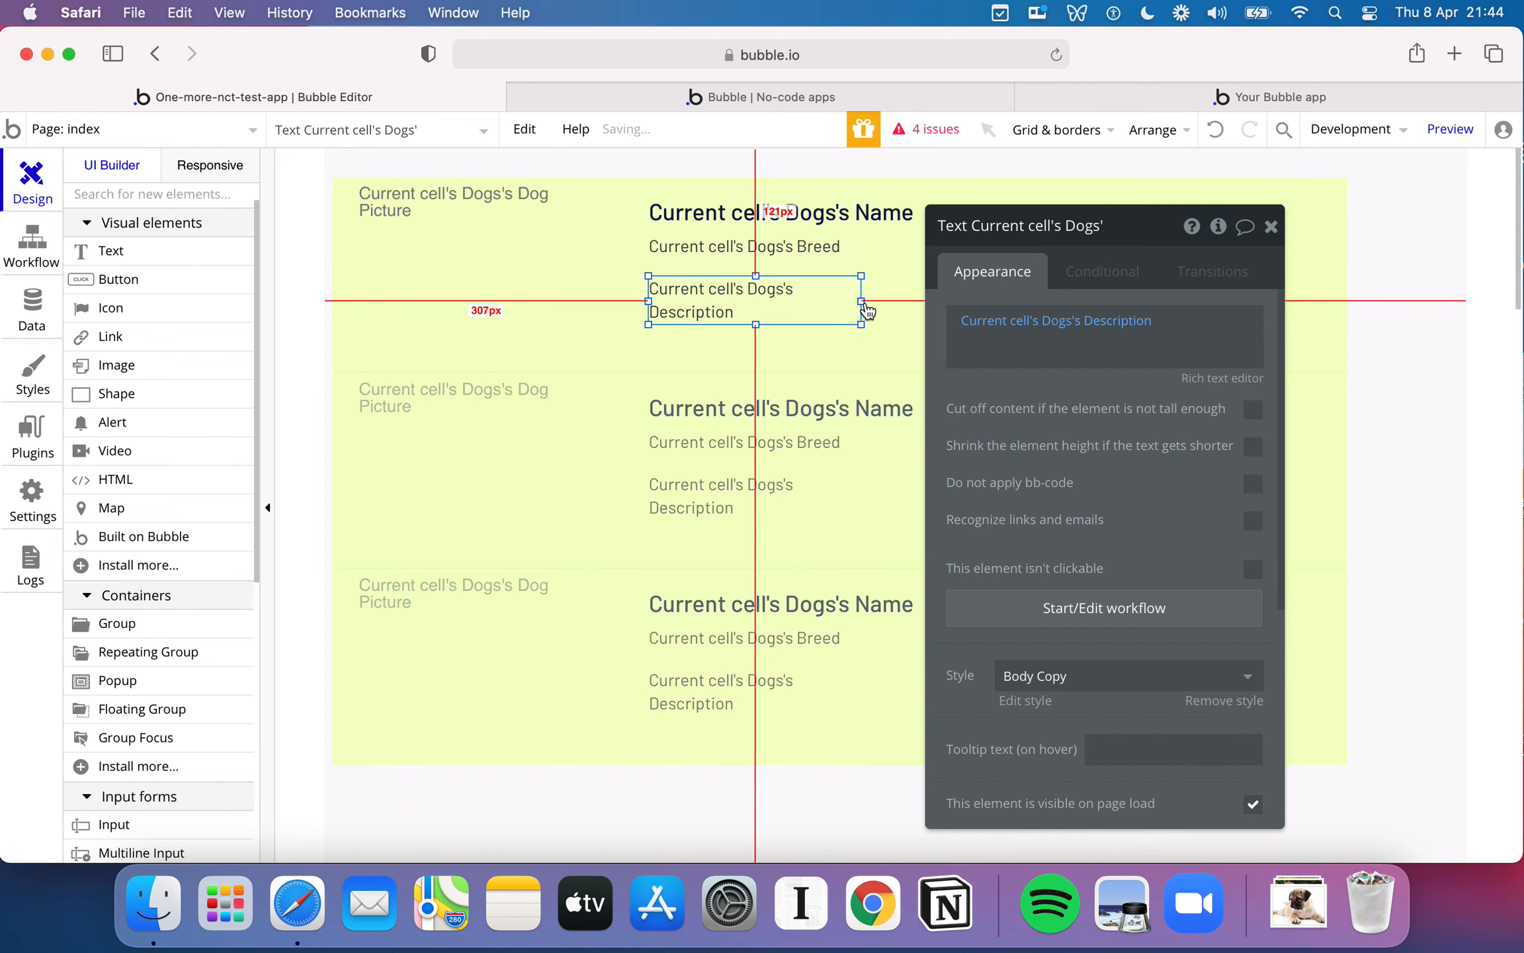
pyautogui.moveTo(865, 329); pyautogui.dragTo(1208, 318)
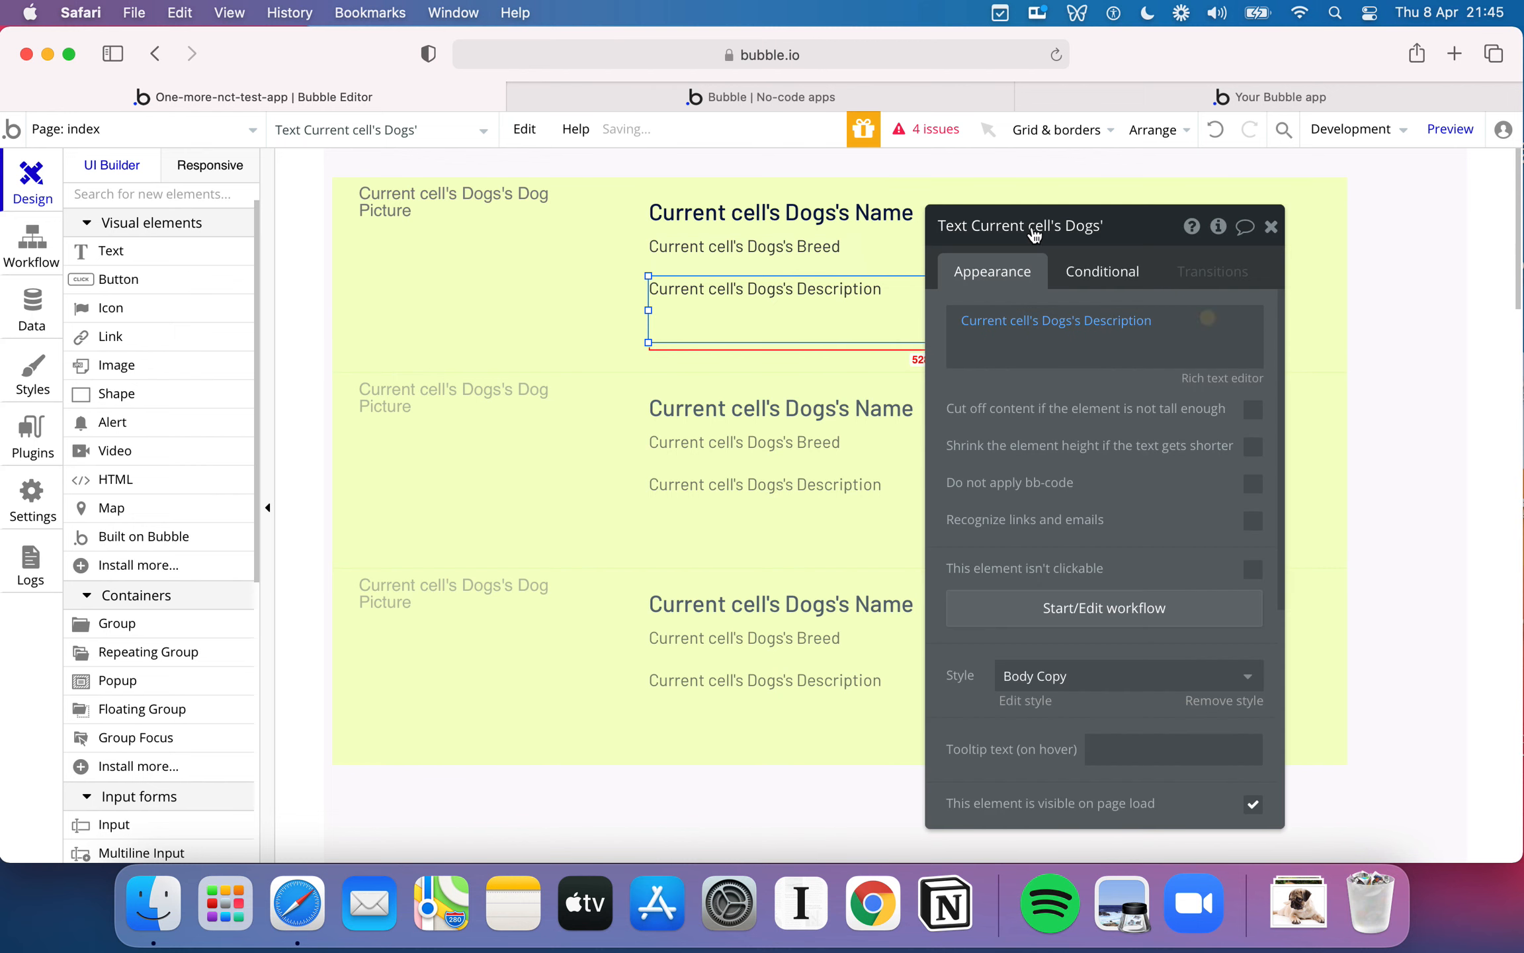
# - Check the dog list in the app preview, and widen the Dogs repeating group to the page's right edge
pyautogui.click(1013, 169)
pyautogui.click(812, 186)
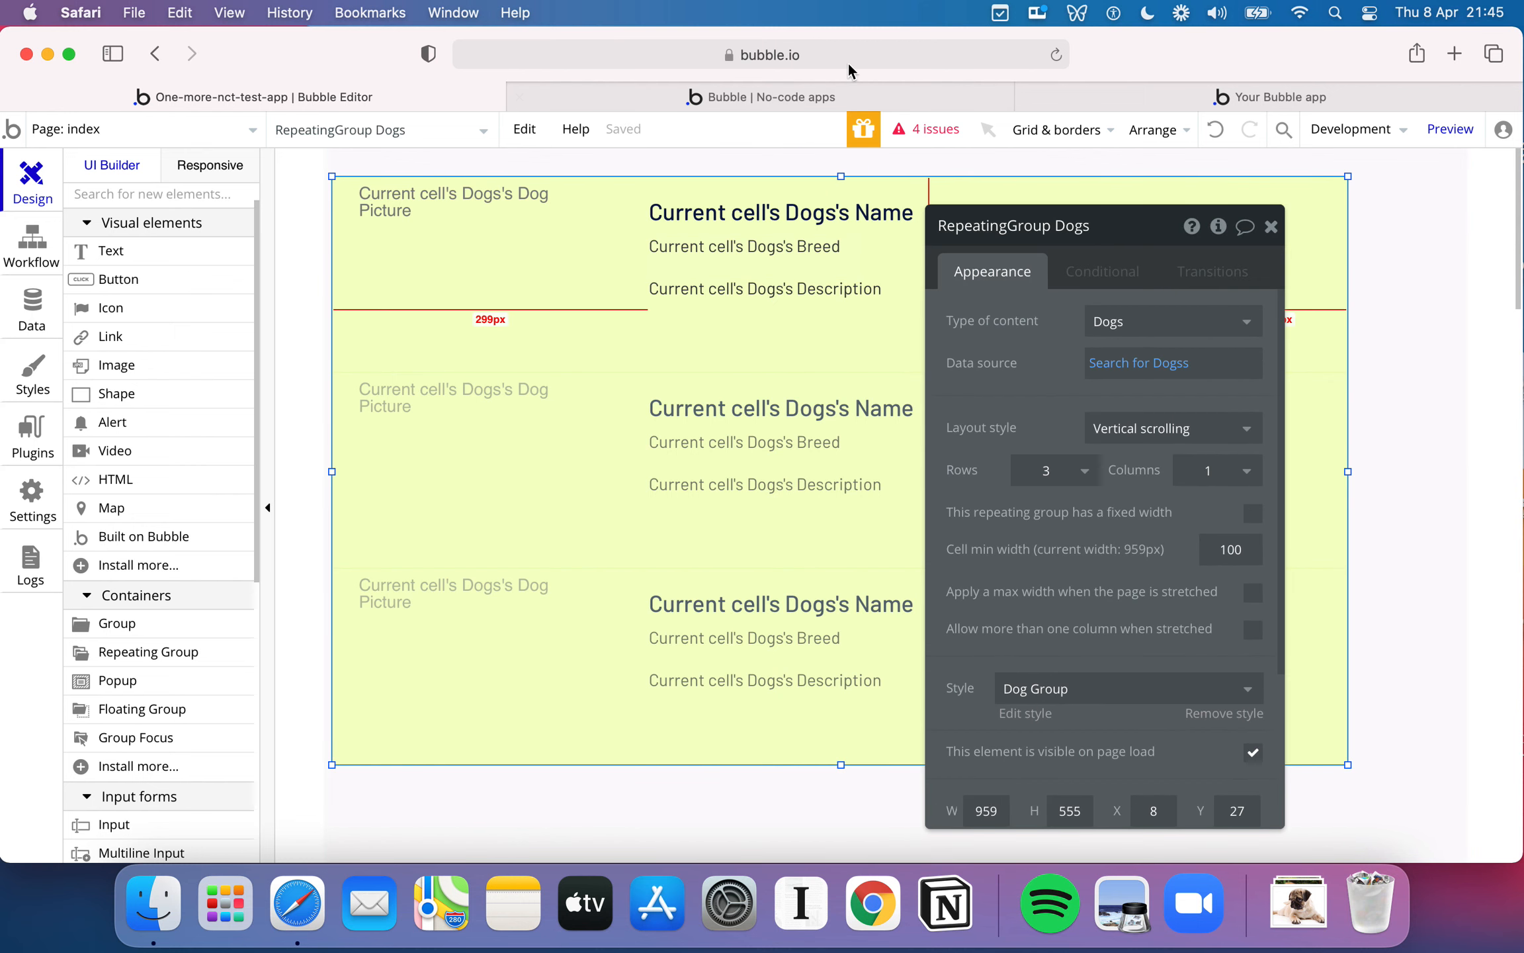
pyautogui.click(858, 94)
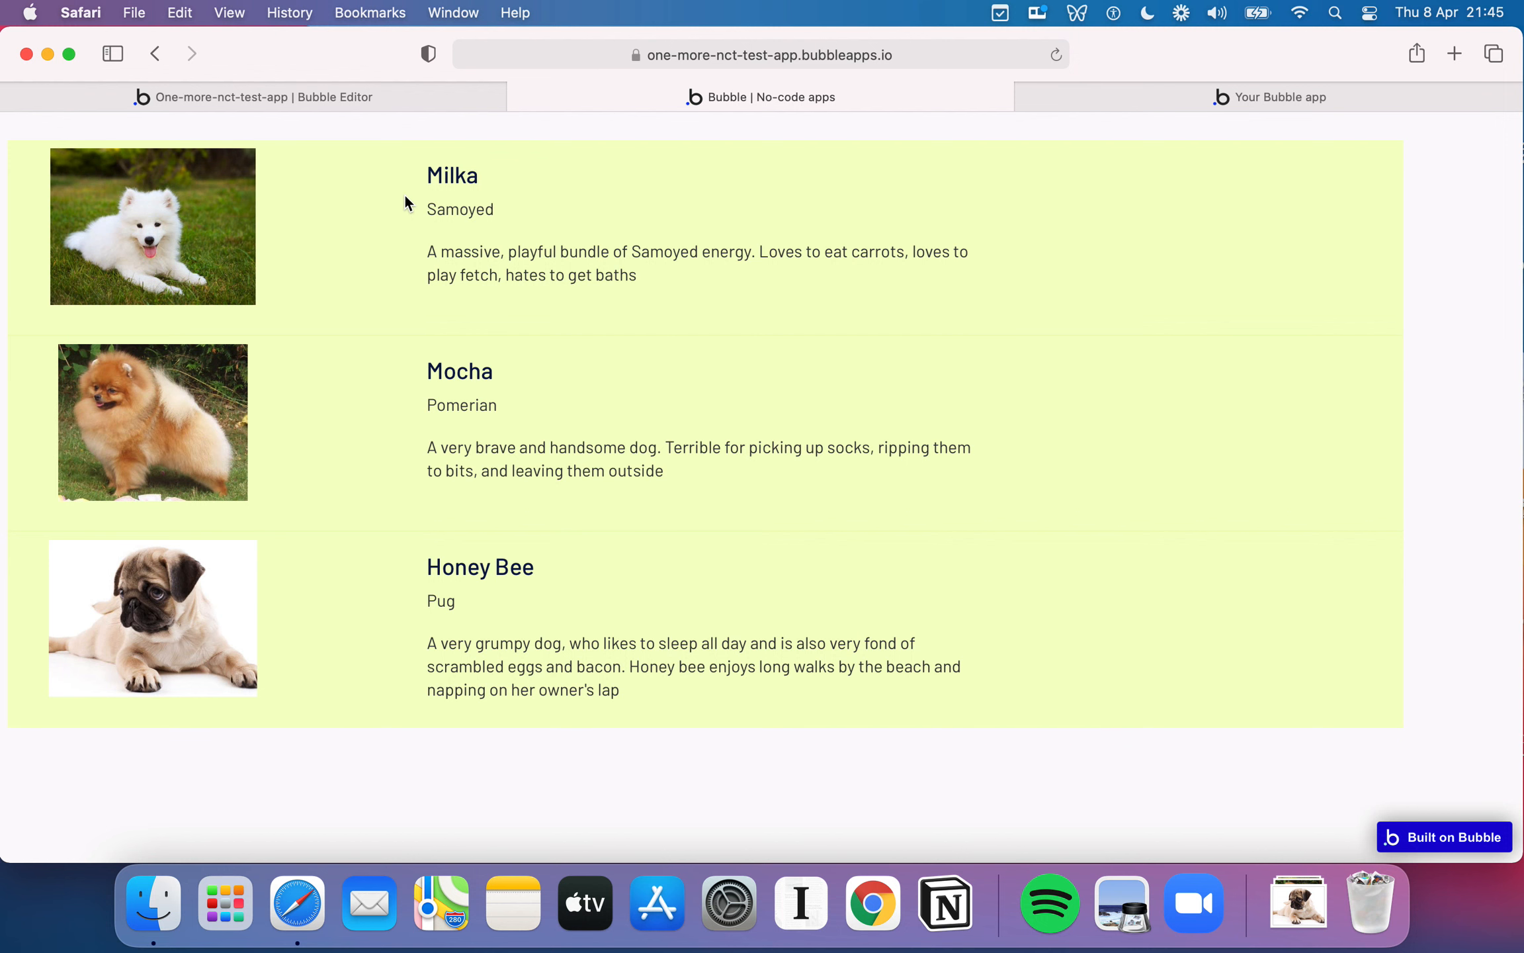
pyautogui.click(364, 98)
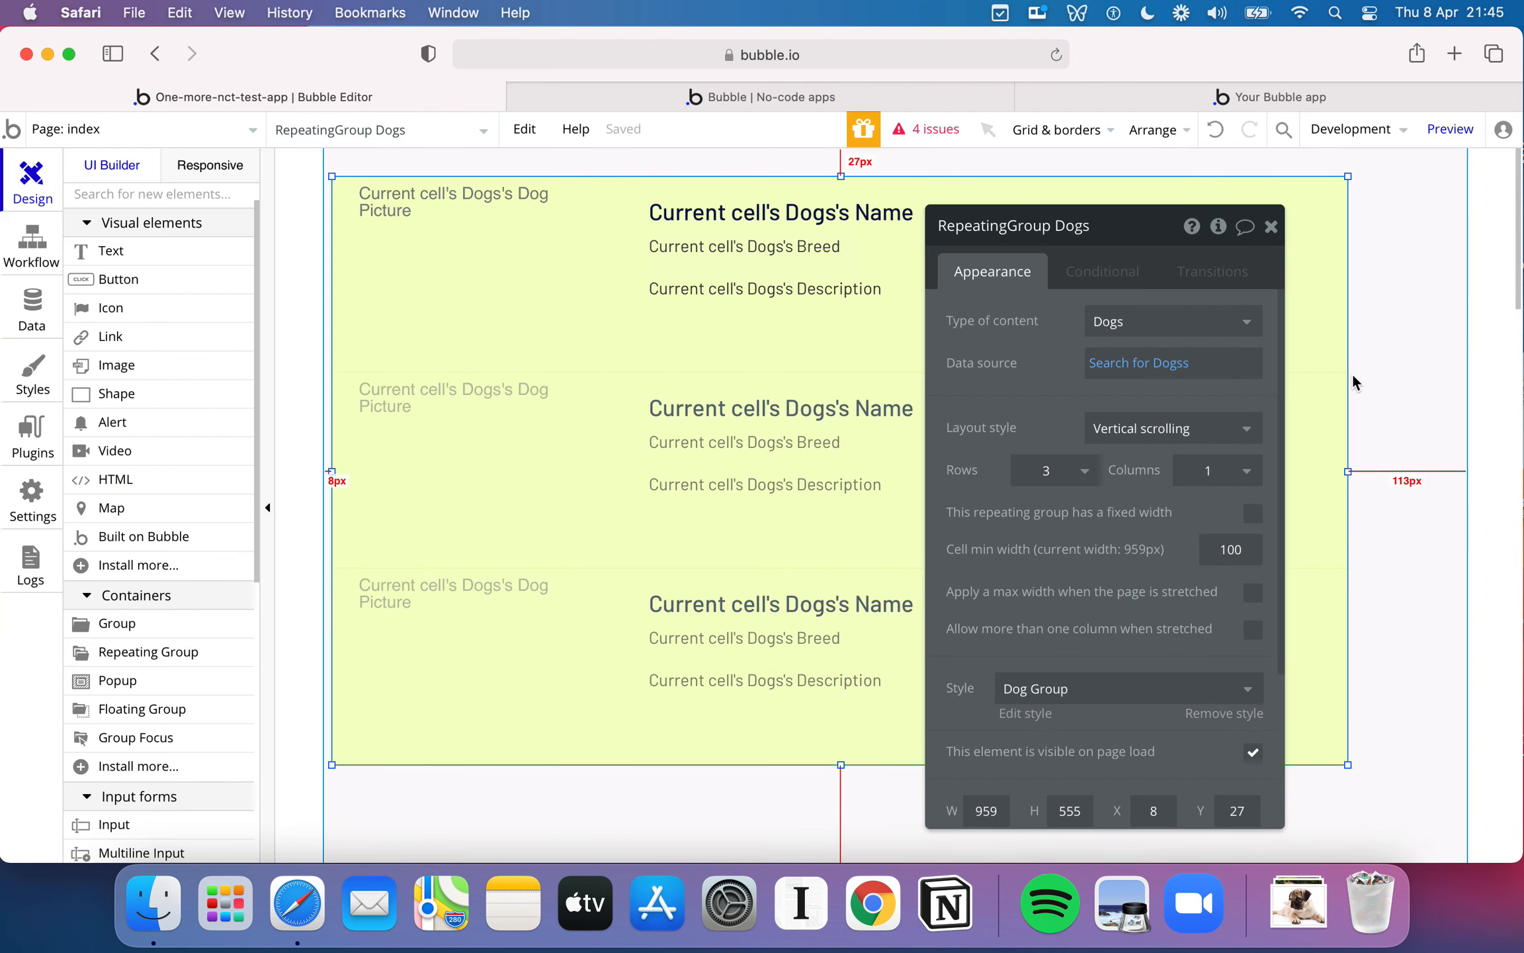
pyautogui.scroll(-5, 1159, 607)
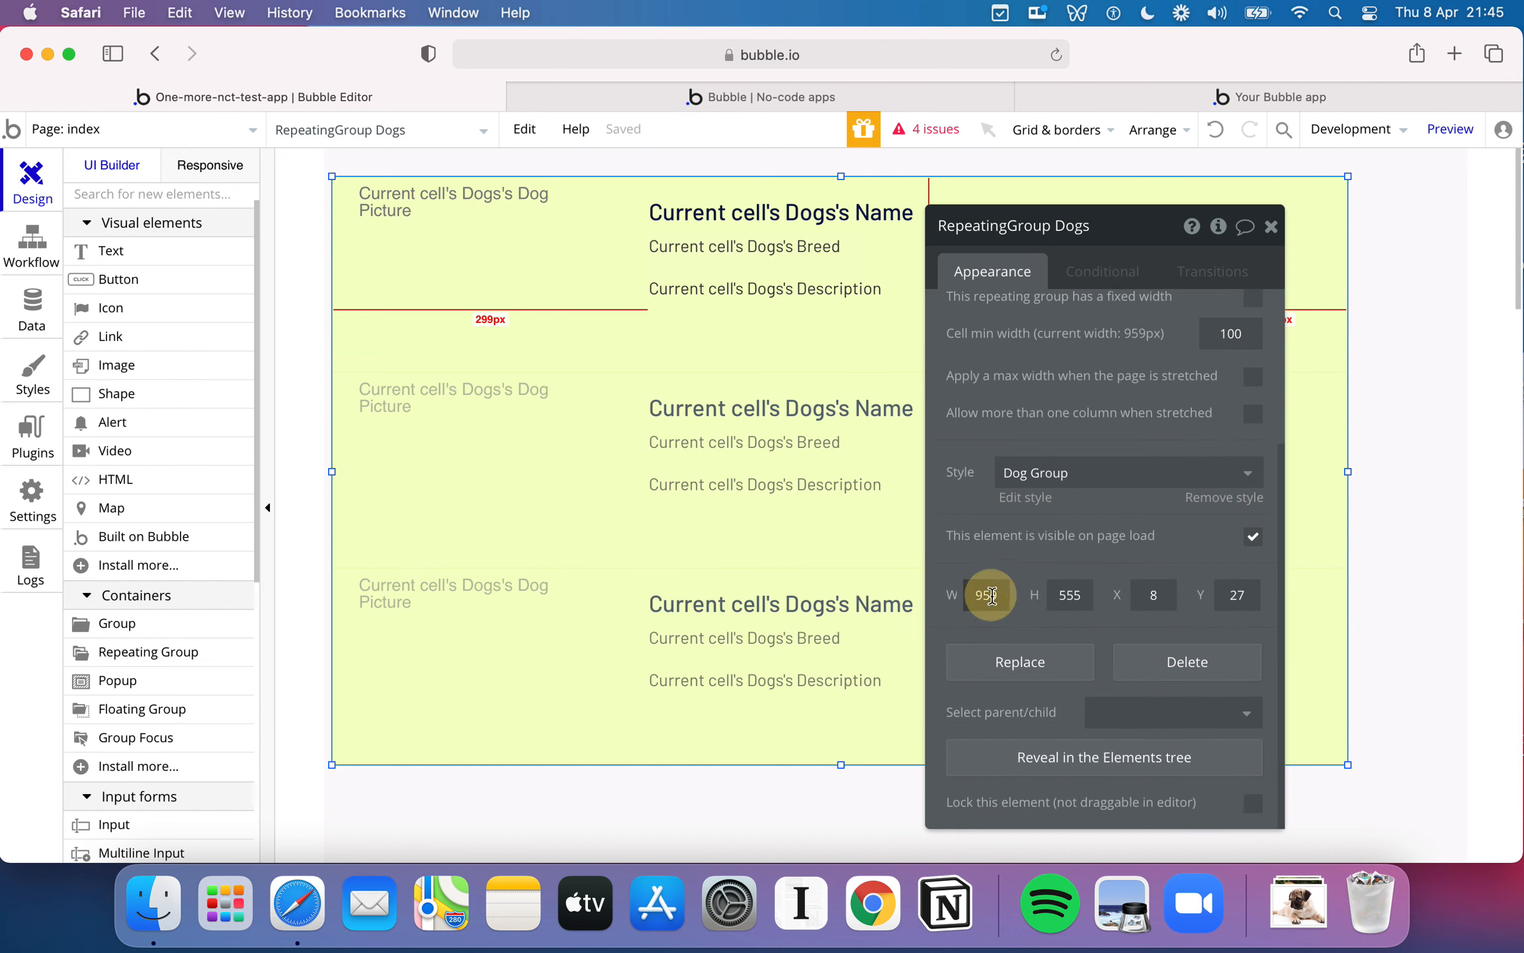
pyautogui.click(1402, 470)
pyautogui.click(1338, 477)
pyautogui.moveTo(1338, 477); pyautogui.dragTo(1519, 473)
# - Using the finished app as reference, open the index page's background color value for editing
pyautogui.click(345, 165)
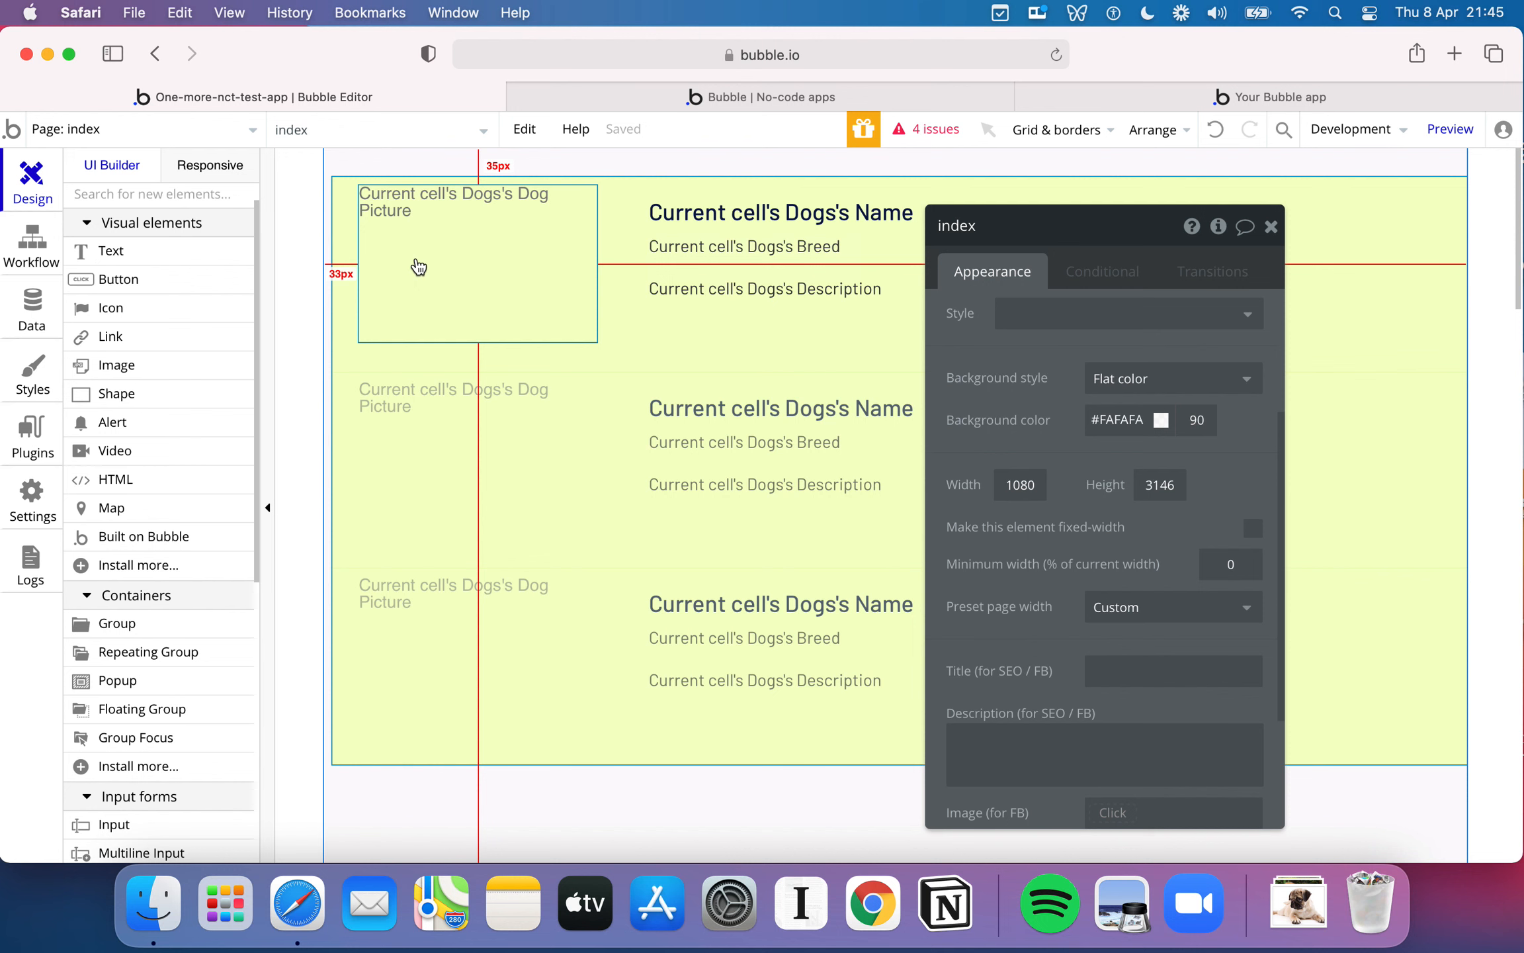
pyautogui.click(1288, 99)
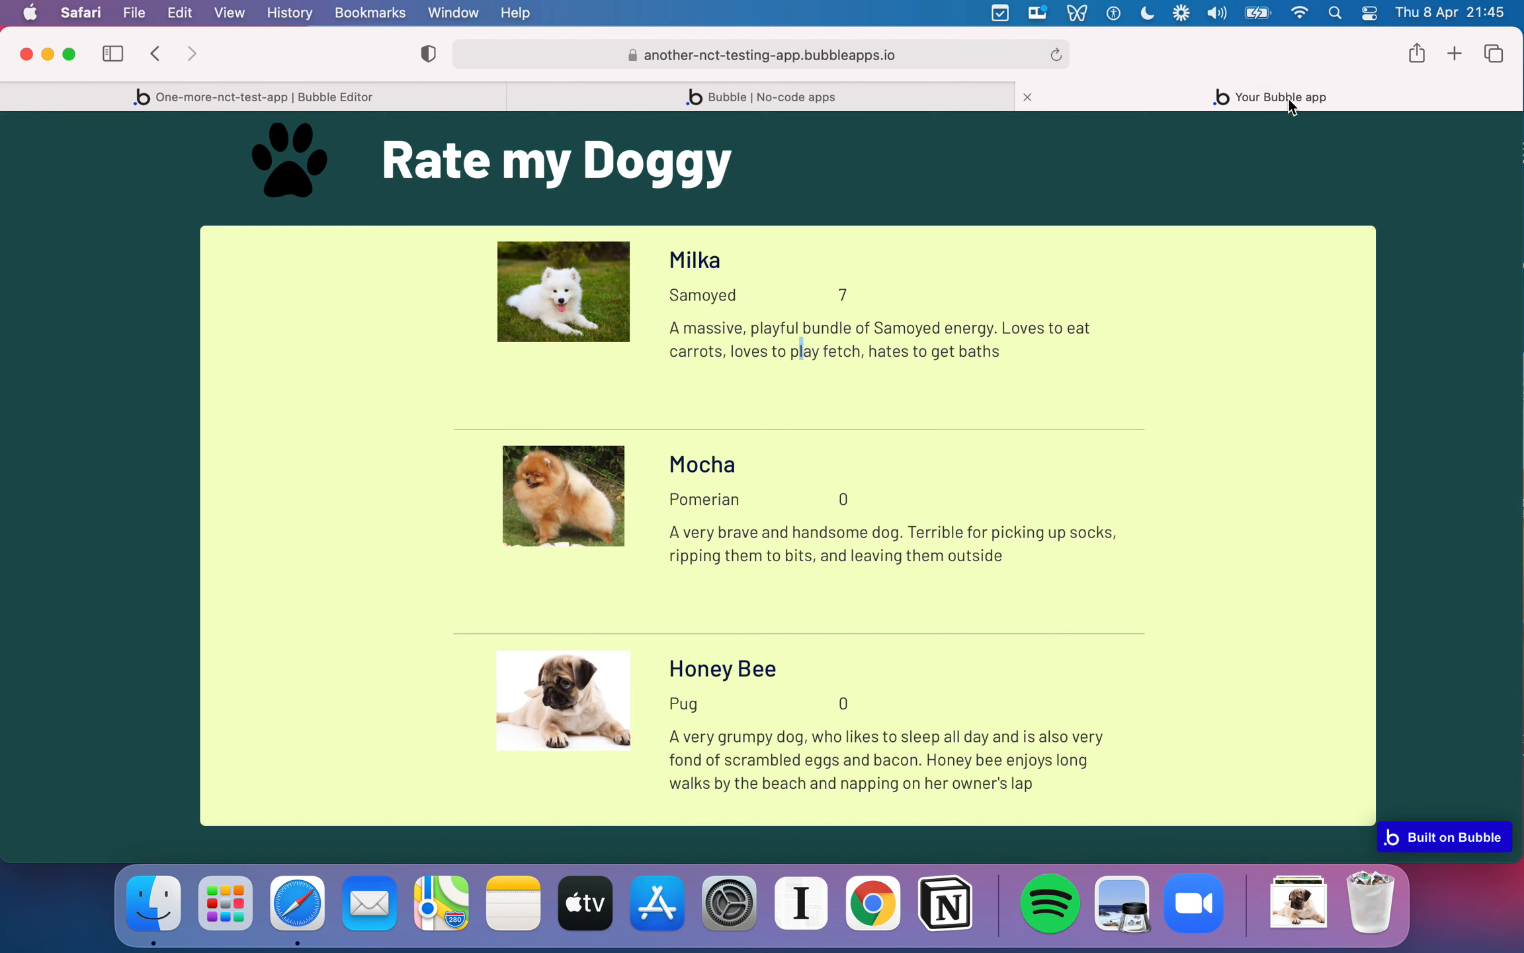
pyautogui.click(299, 101)
pyautogui.click(1125, 419)
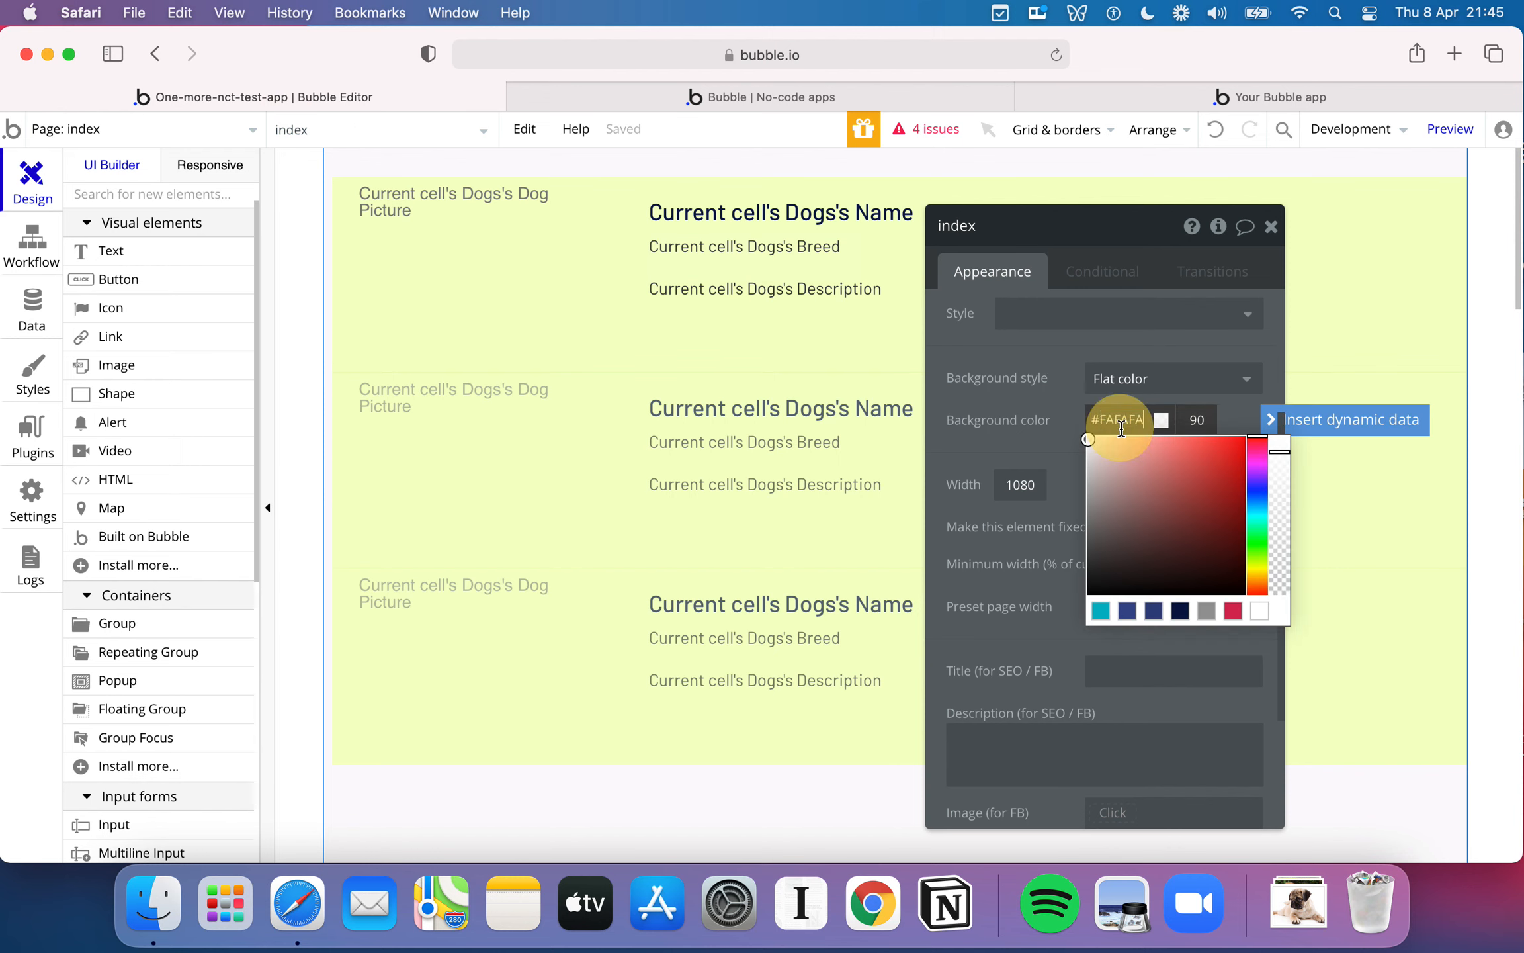
pyautogui.doubleClick(1112, 424)
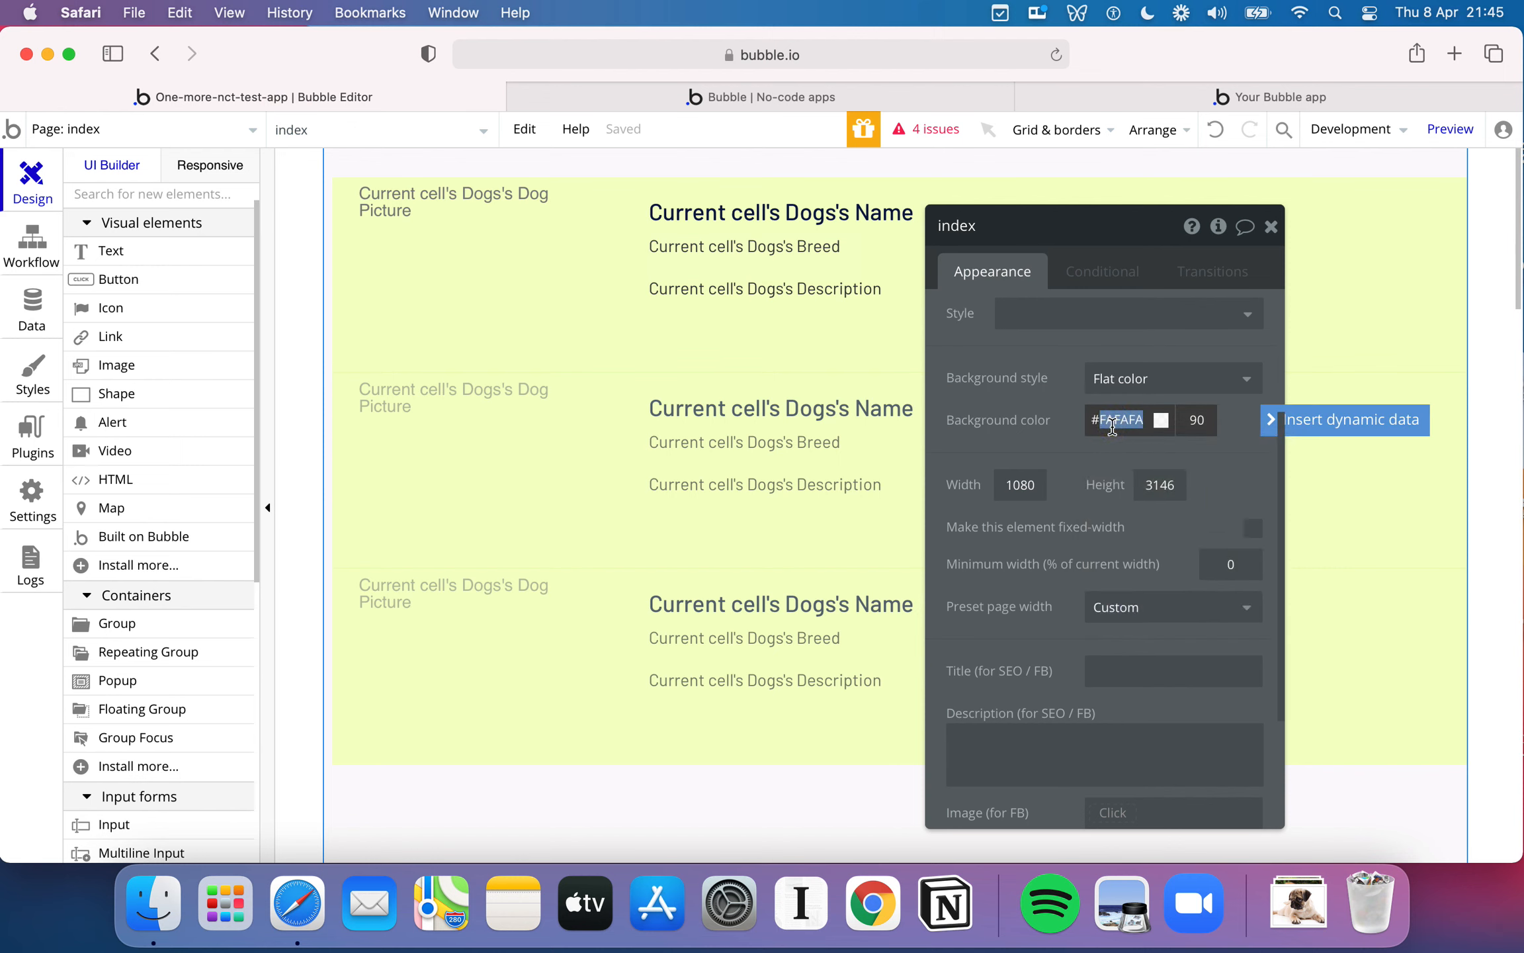
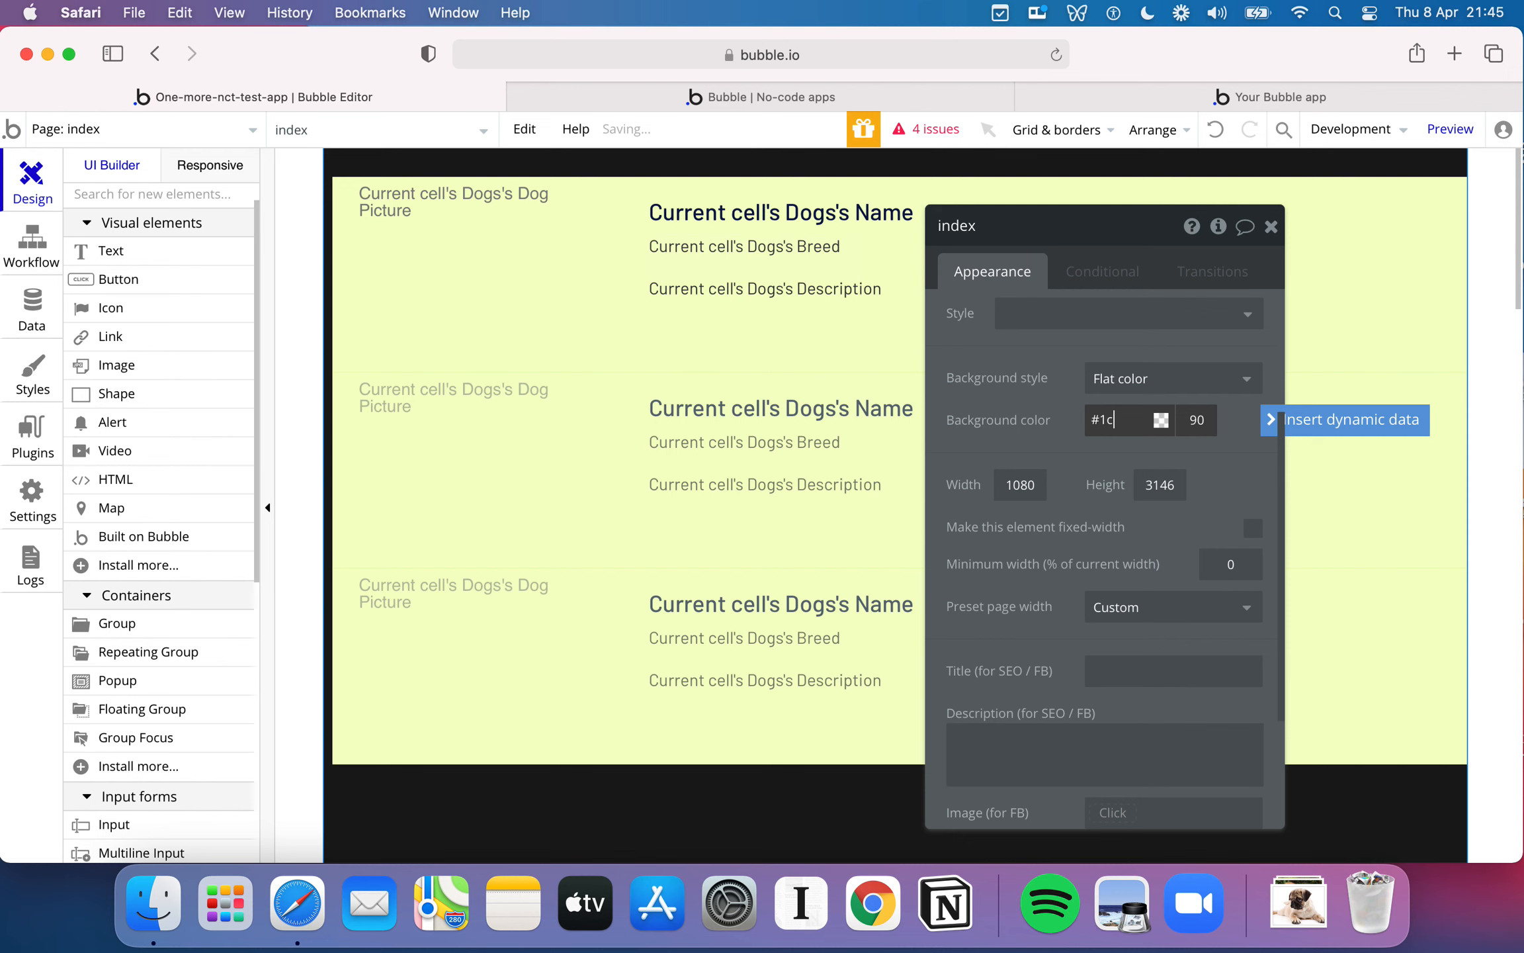
# - Set the index page's background color to #1C5253 and compare it with the finished reference app
pyautogui.write('5253')
pyautogui.press('Return')
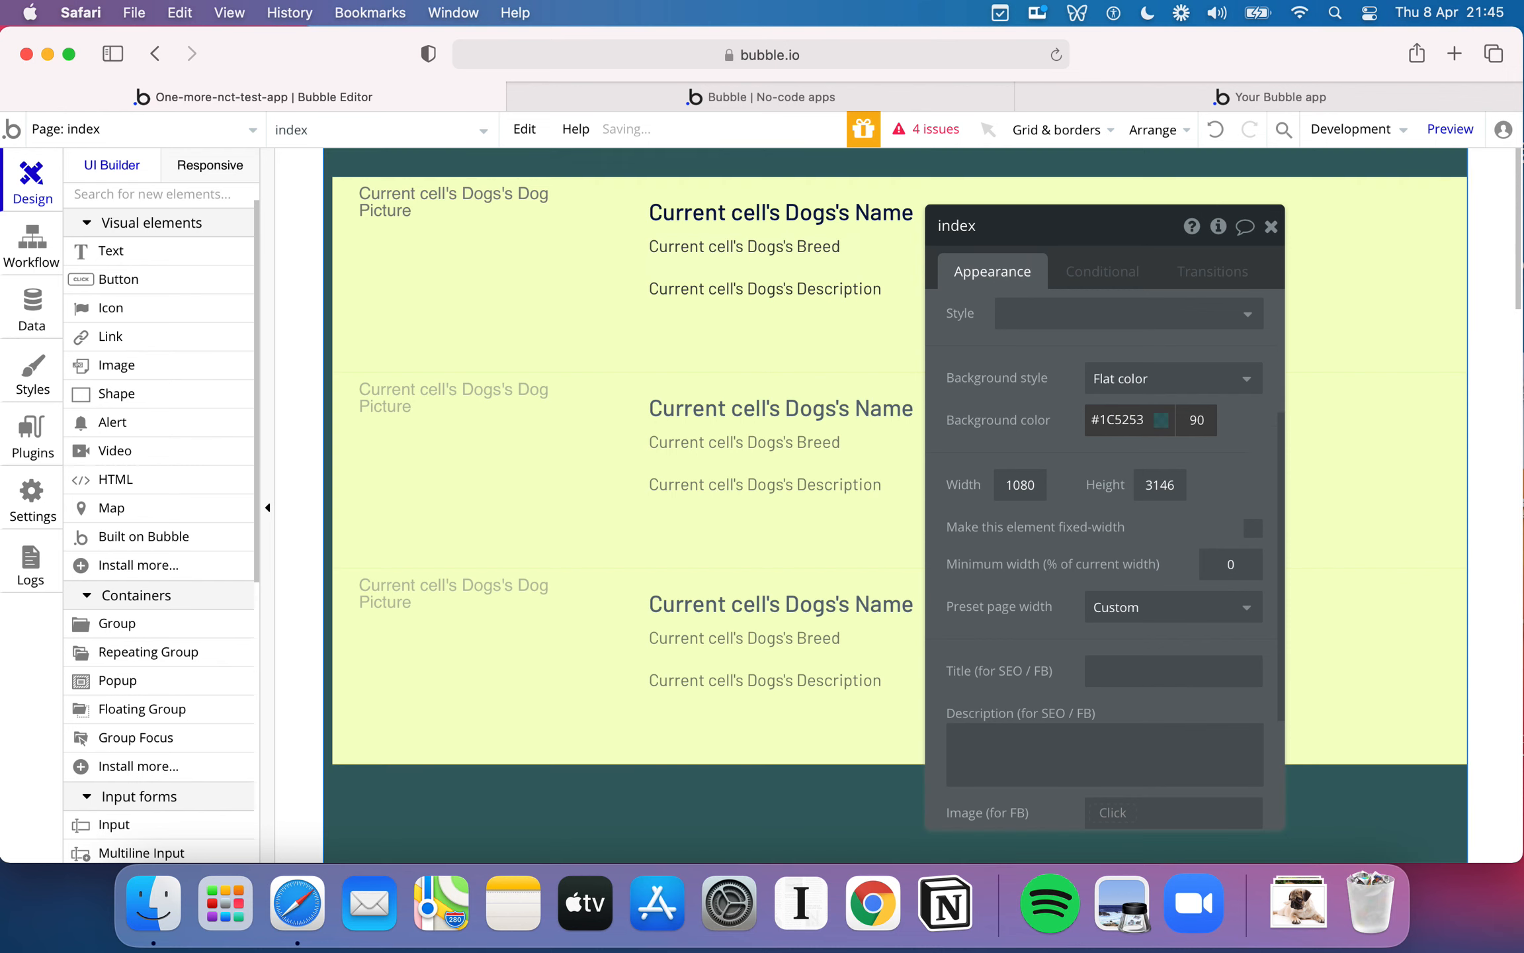
pyautogui.click(1190, 103)
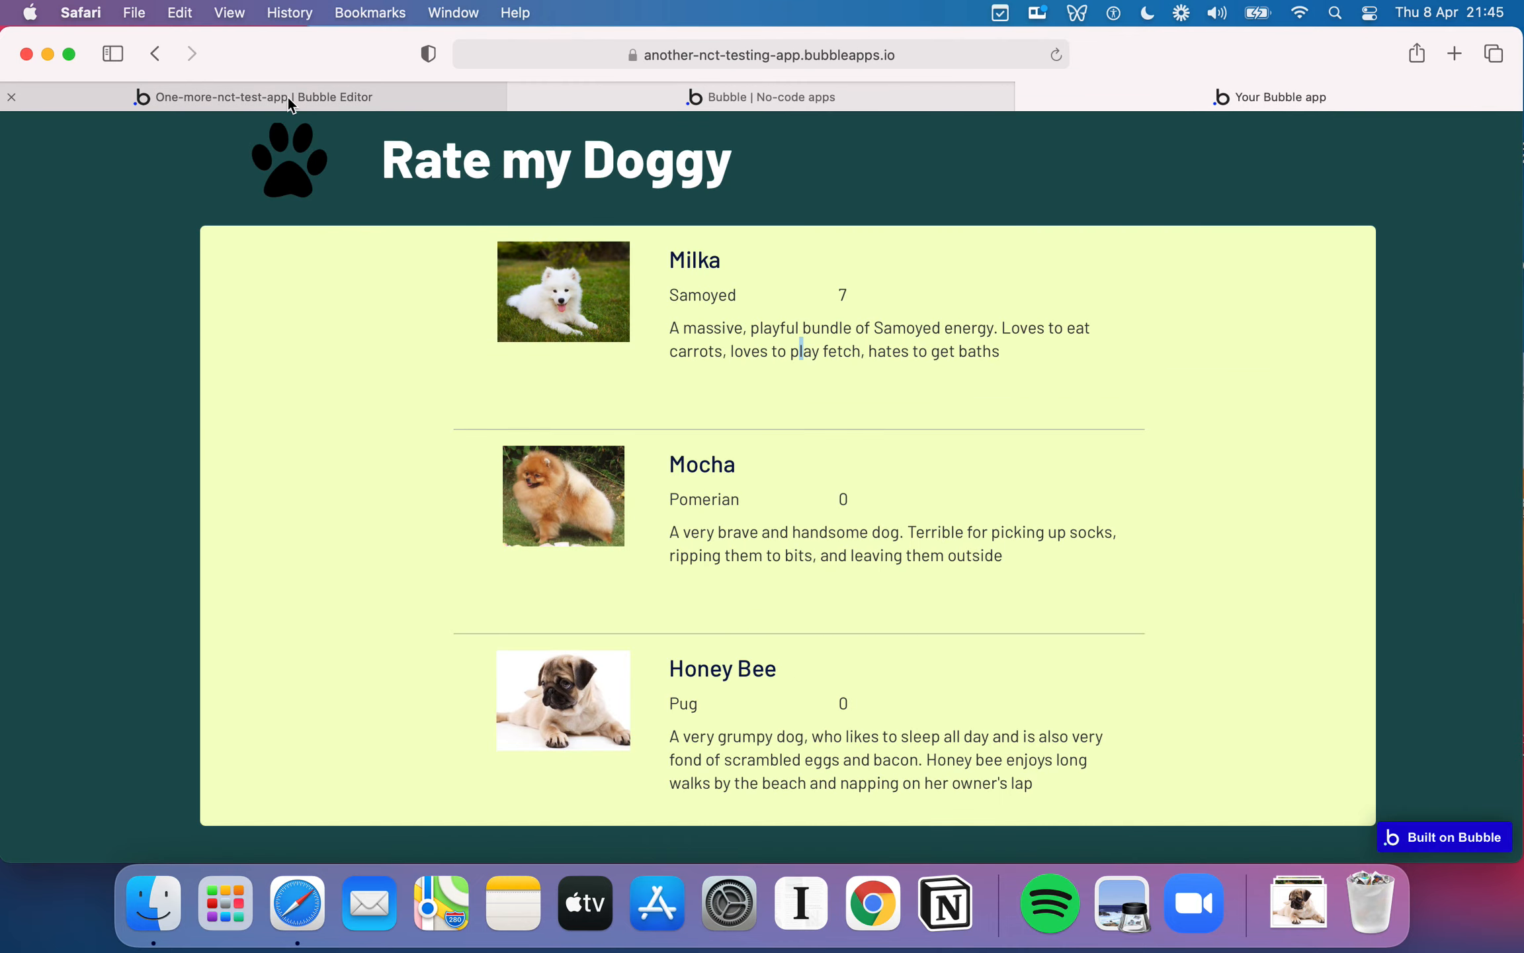
pyautogui.click(264, 92)
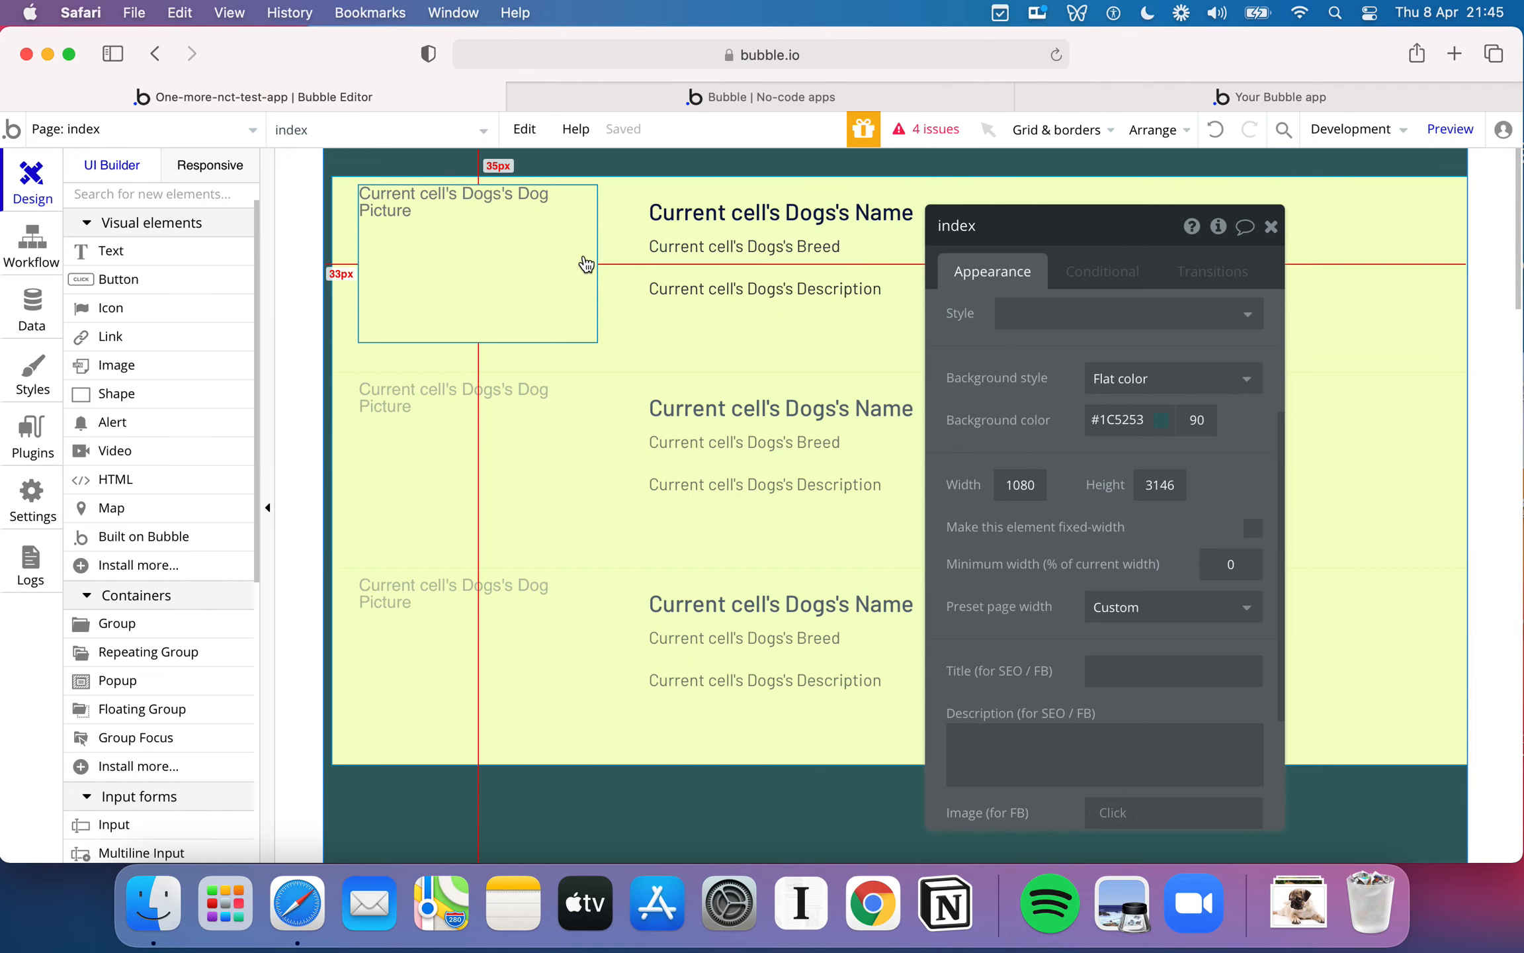
# - Move the Dogs repeating group down to about 148 px below the page top and widen it to the page's right edge
pyautogui.click(622, 201)
pyautogui.moveTo(620, 196); pyautogui.dragTo(610, 326)
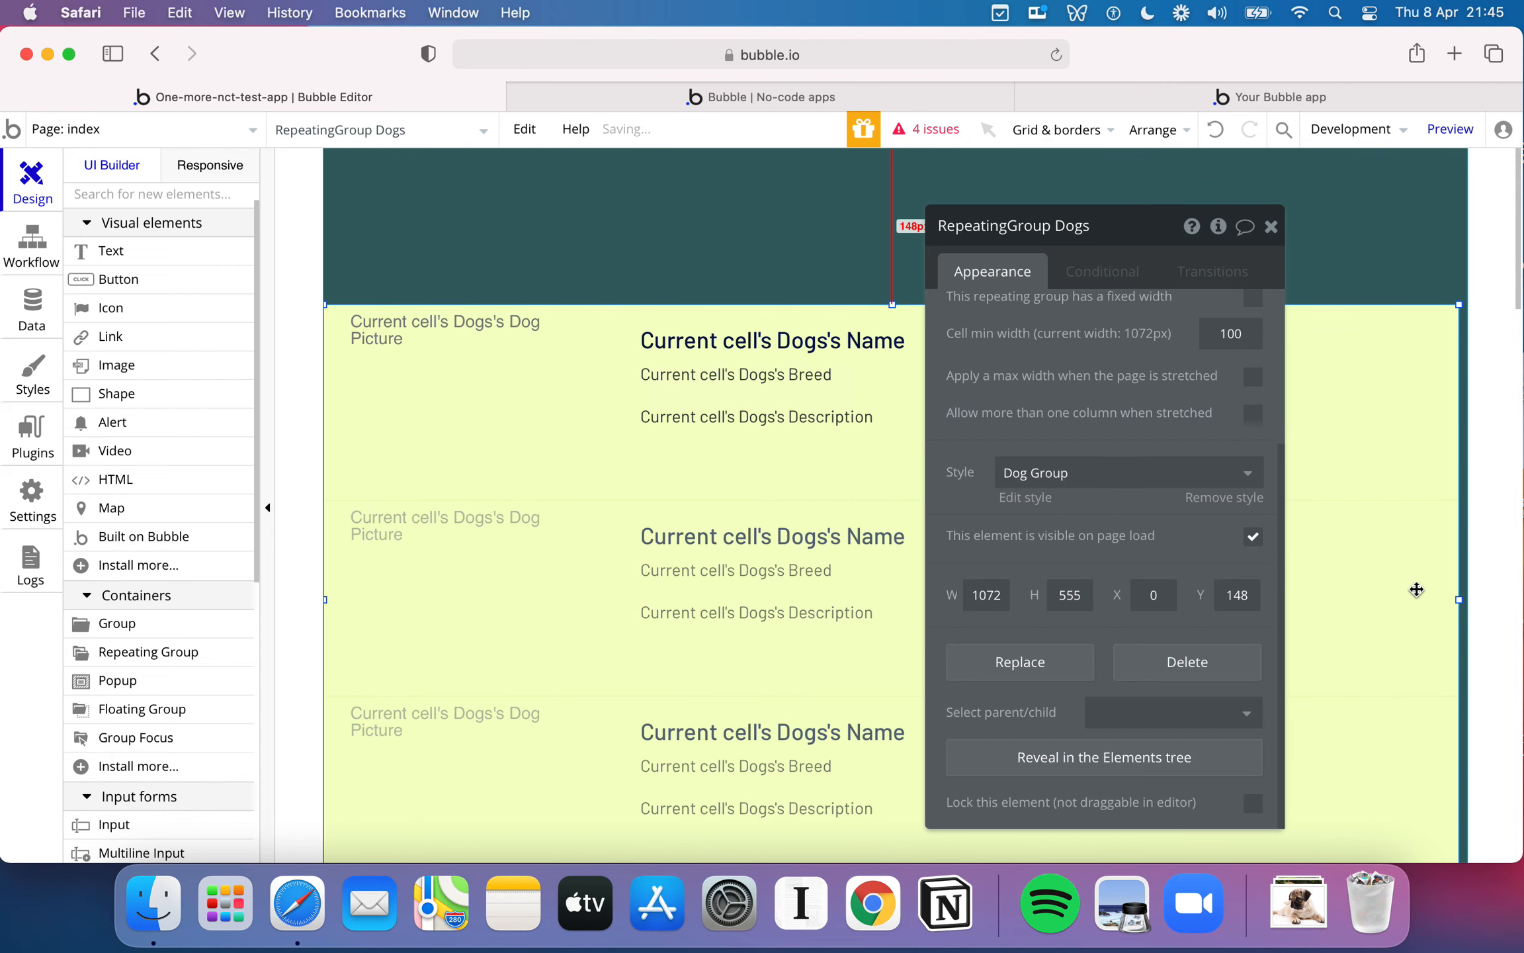
pyautogui.moveTo(1462, 602); pyautogui.dragTo(1470, 605)
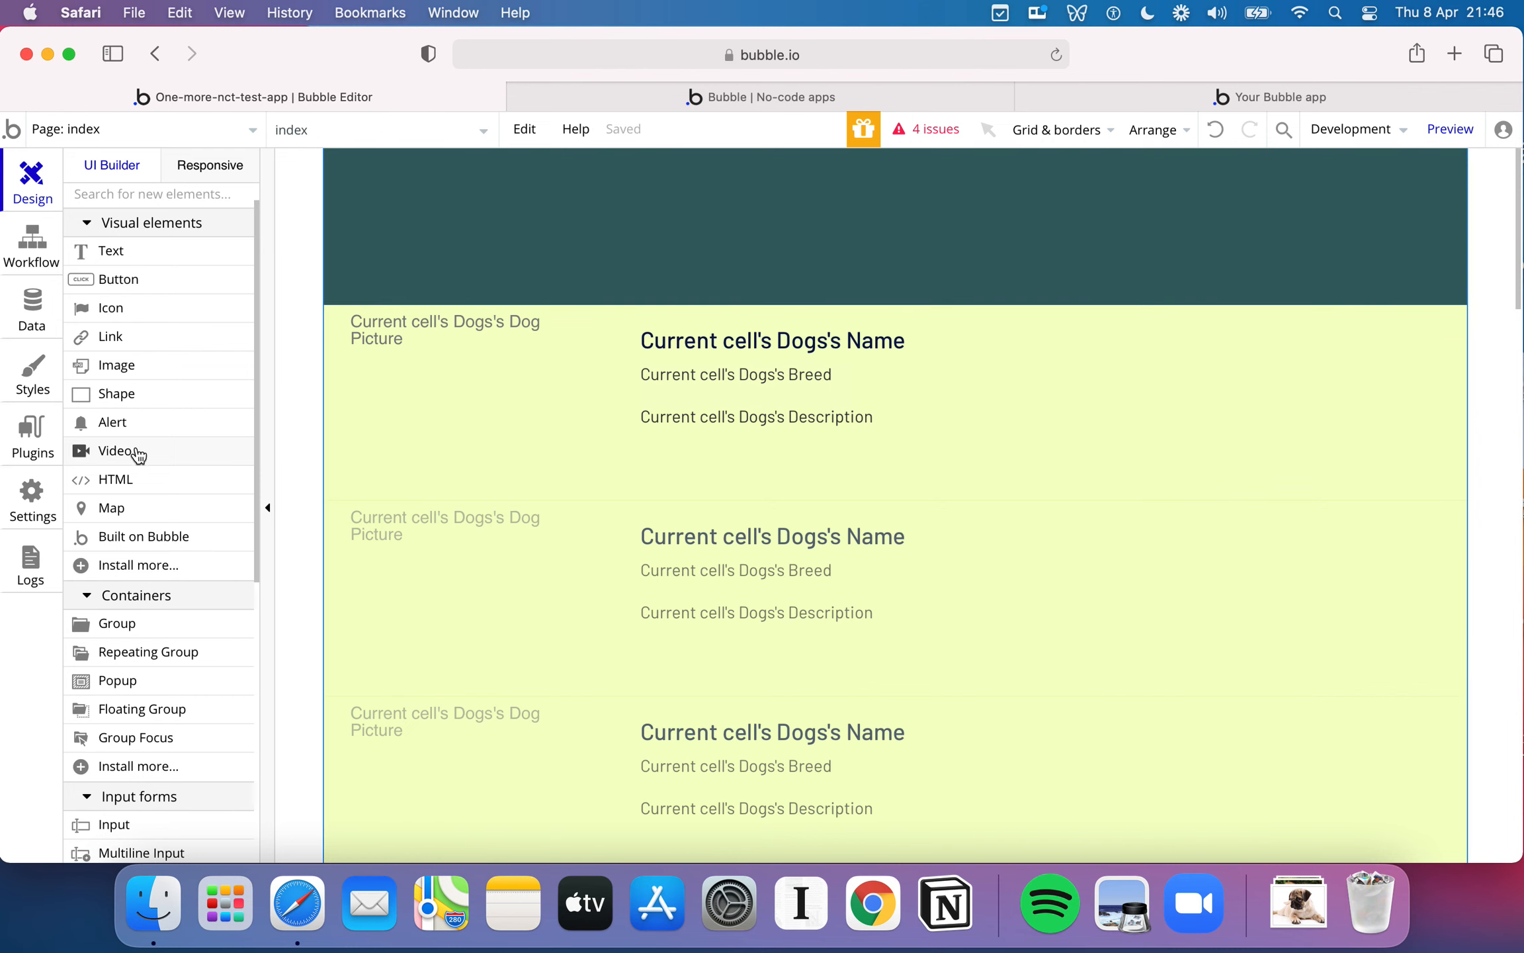
# - Add a group in the empty header area and stretch it from the page's upper-left corner across almost the full page width
pyautogui.scroll(-5, 202, 455)
pyautogui.scroll(4, 202, 454)
pyautogui.scroll(3, 202, 454)
pyautogui.scroll(-4, 202, 455)
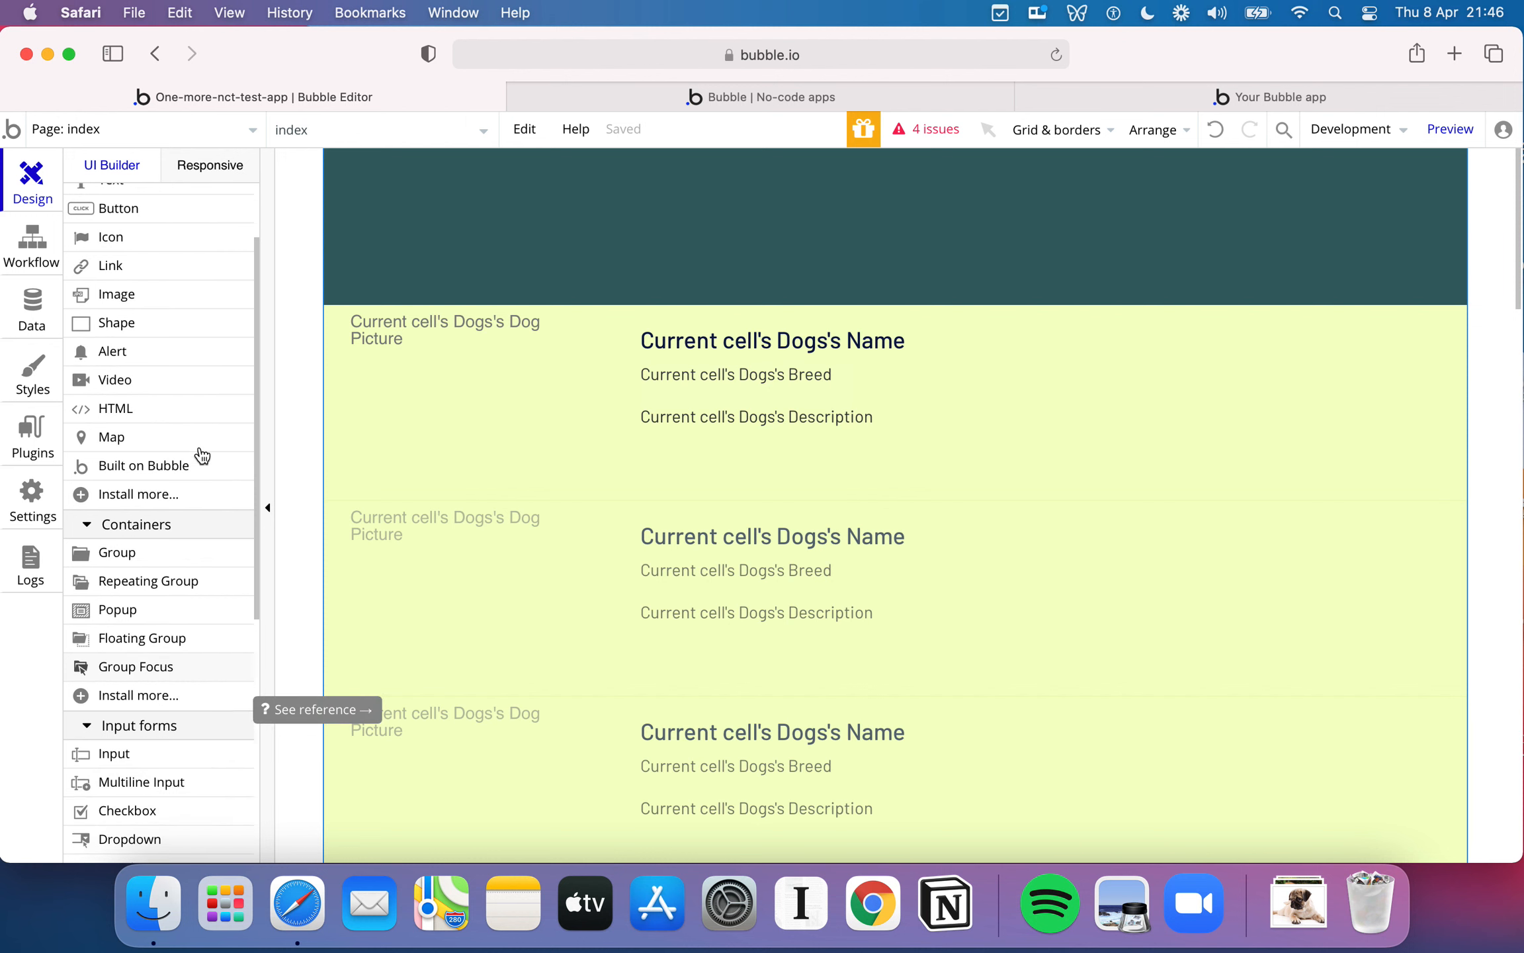
pyautogui.click(161, 553)
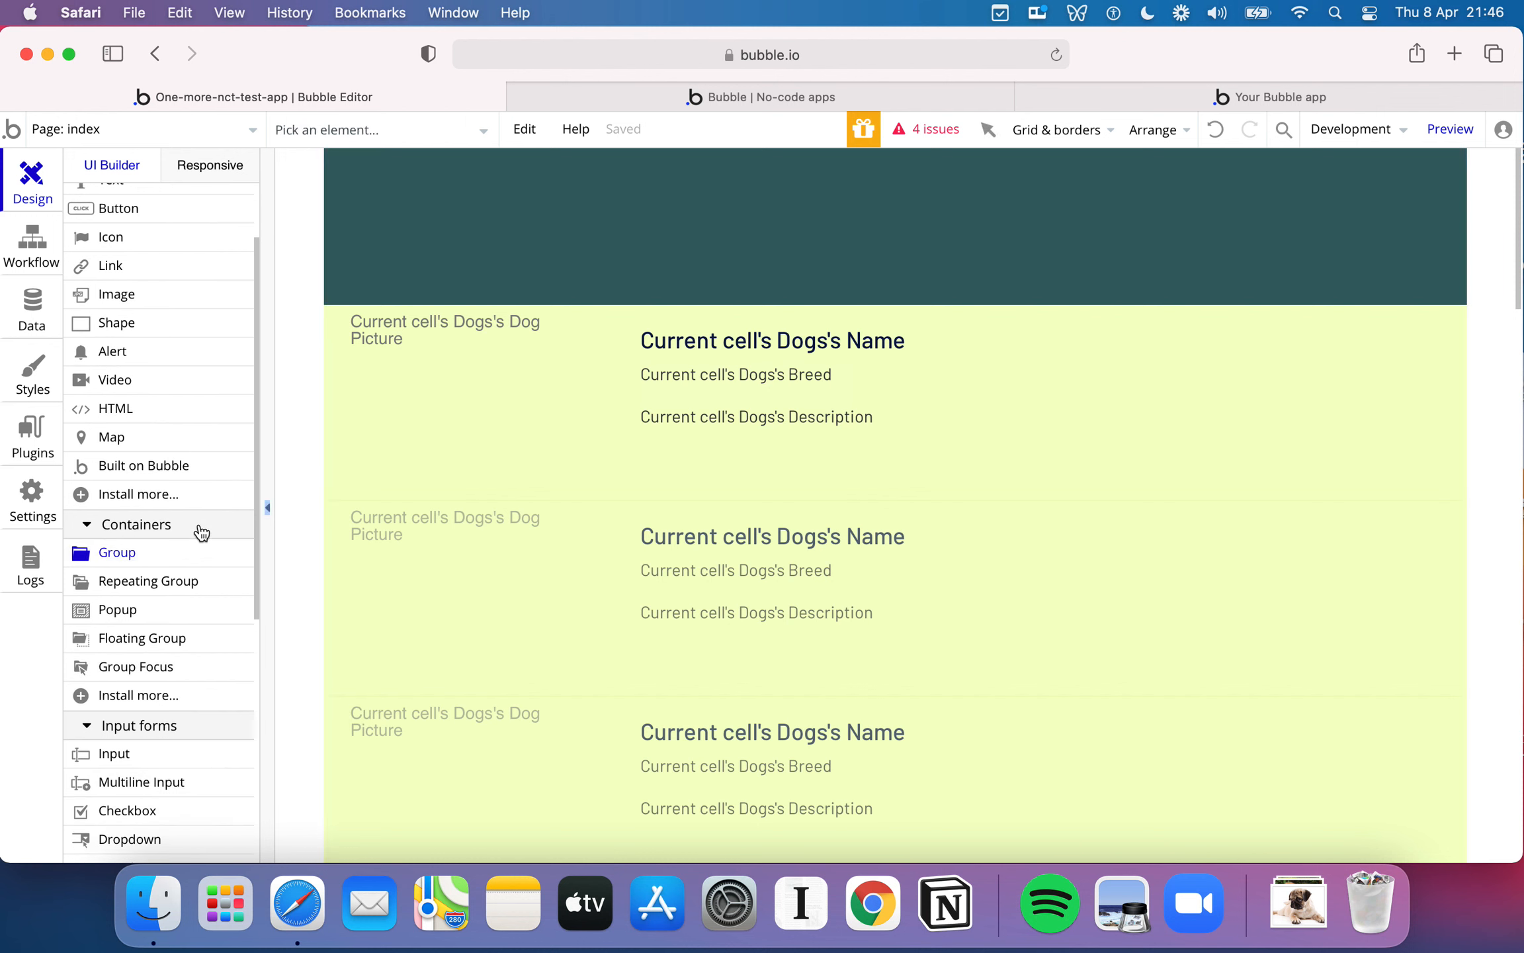
pyautogui.moveTo(387, 179); pyautogui.dragTo(927, 261)
pyautogui.moveTo(755, 219); pyautogui.dragTo(724, 195)
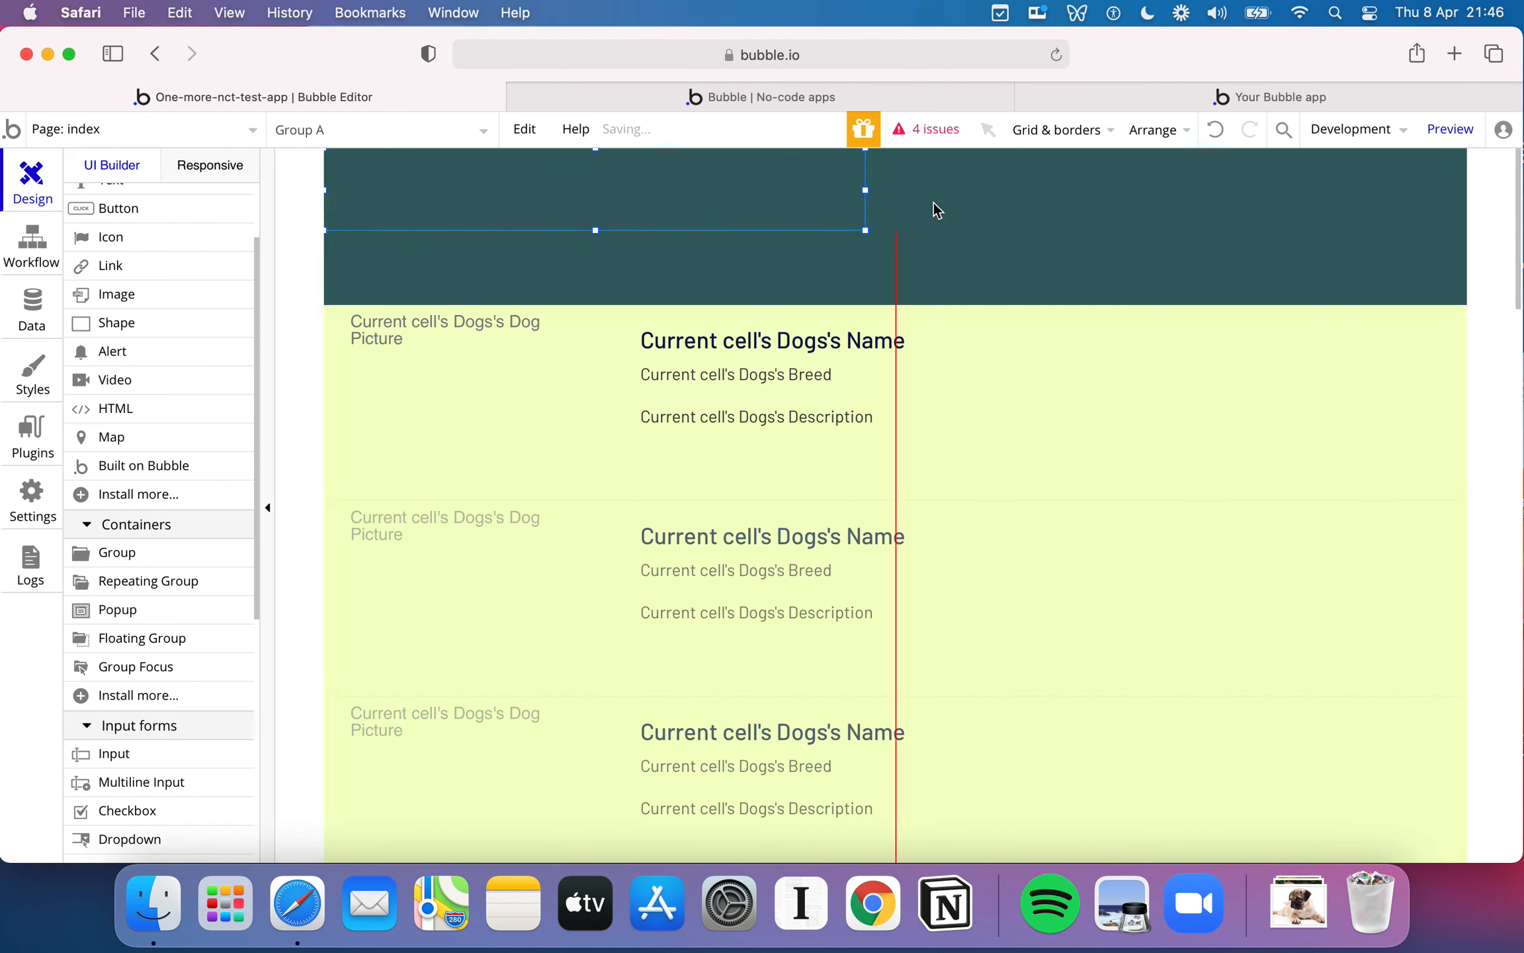
pyautogui.moveTo(865, 190); pyautogui.dragTo(1462, 198)
pyautogui.moveTo(884, 199); pyautogui.dragTo(892, 254)
# - Add a text element inside the header group that reads Rate my Doggy
pyautogui.scroll(3, 202, 387)
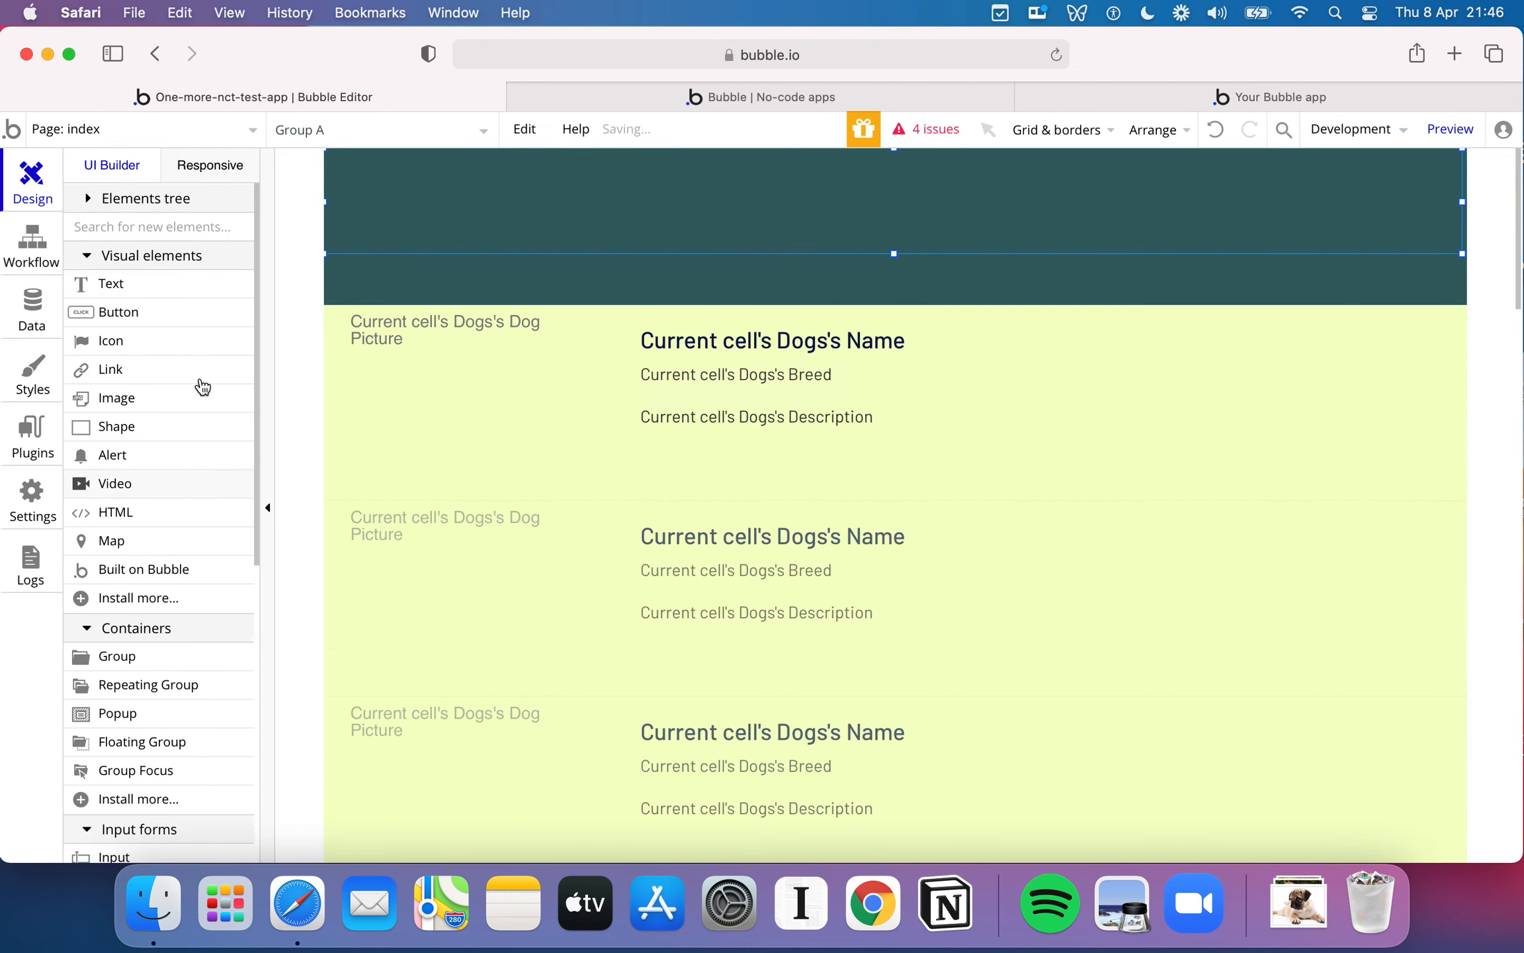
pyautogui.click(153, 260)
pyautogui.click(150, 259)
pyautogui.click(149, 283)
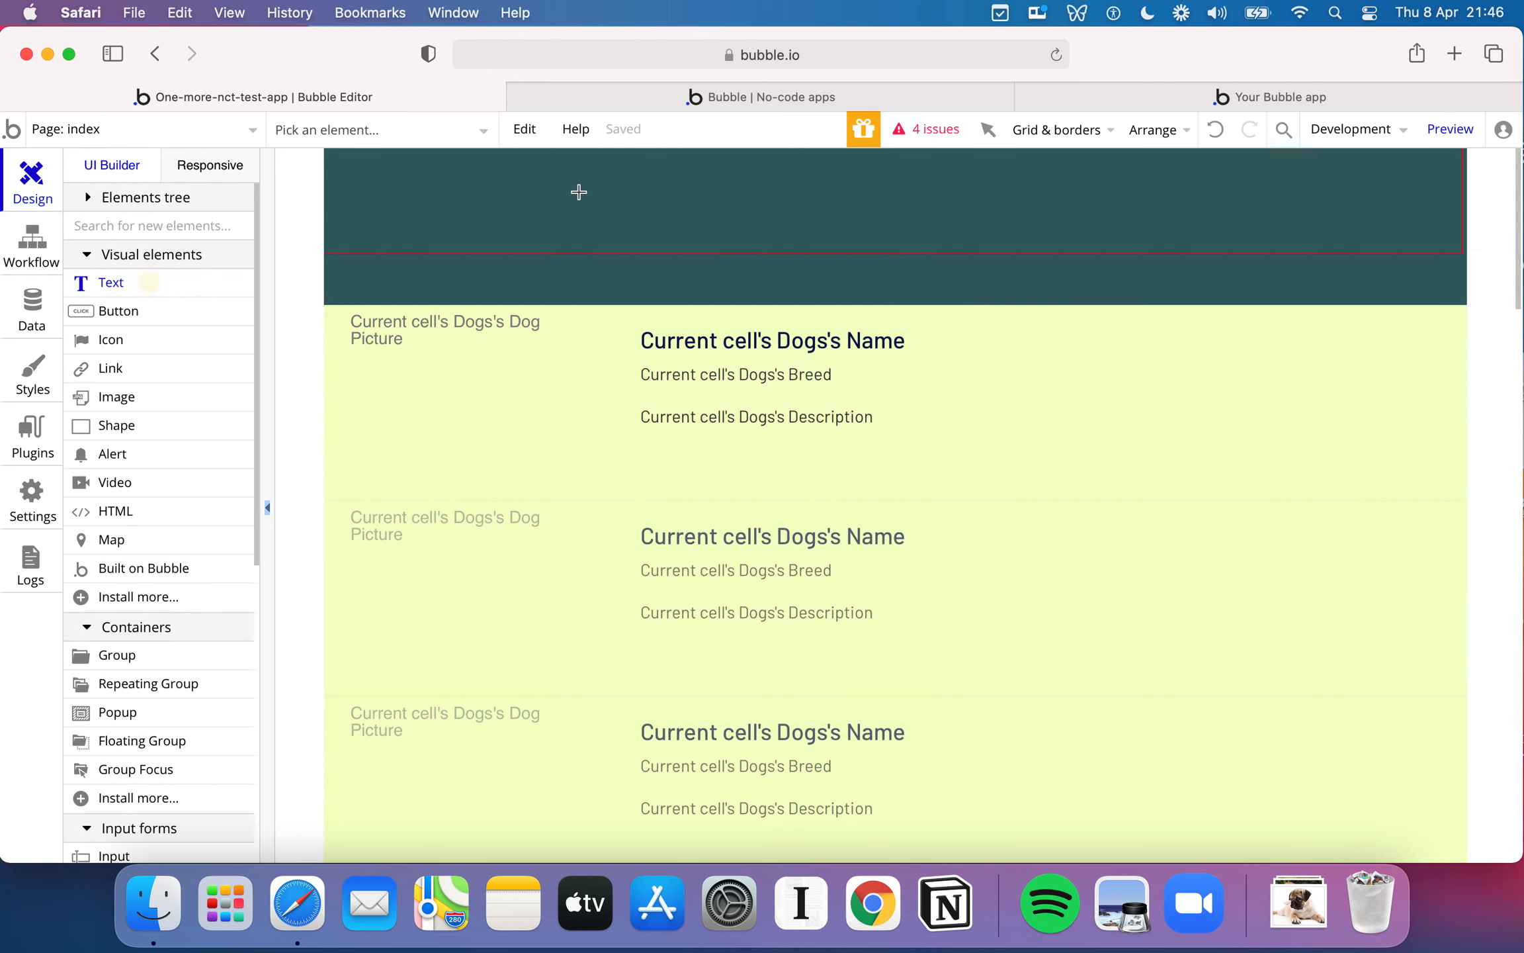
pyautogui.click(539, 190)
pyautogui.doubleClick(614, 205)
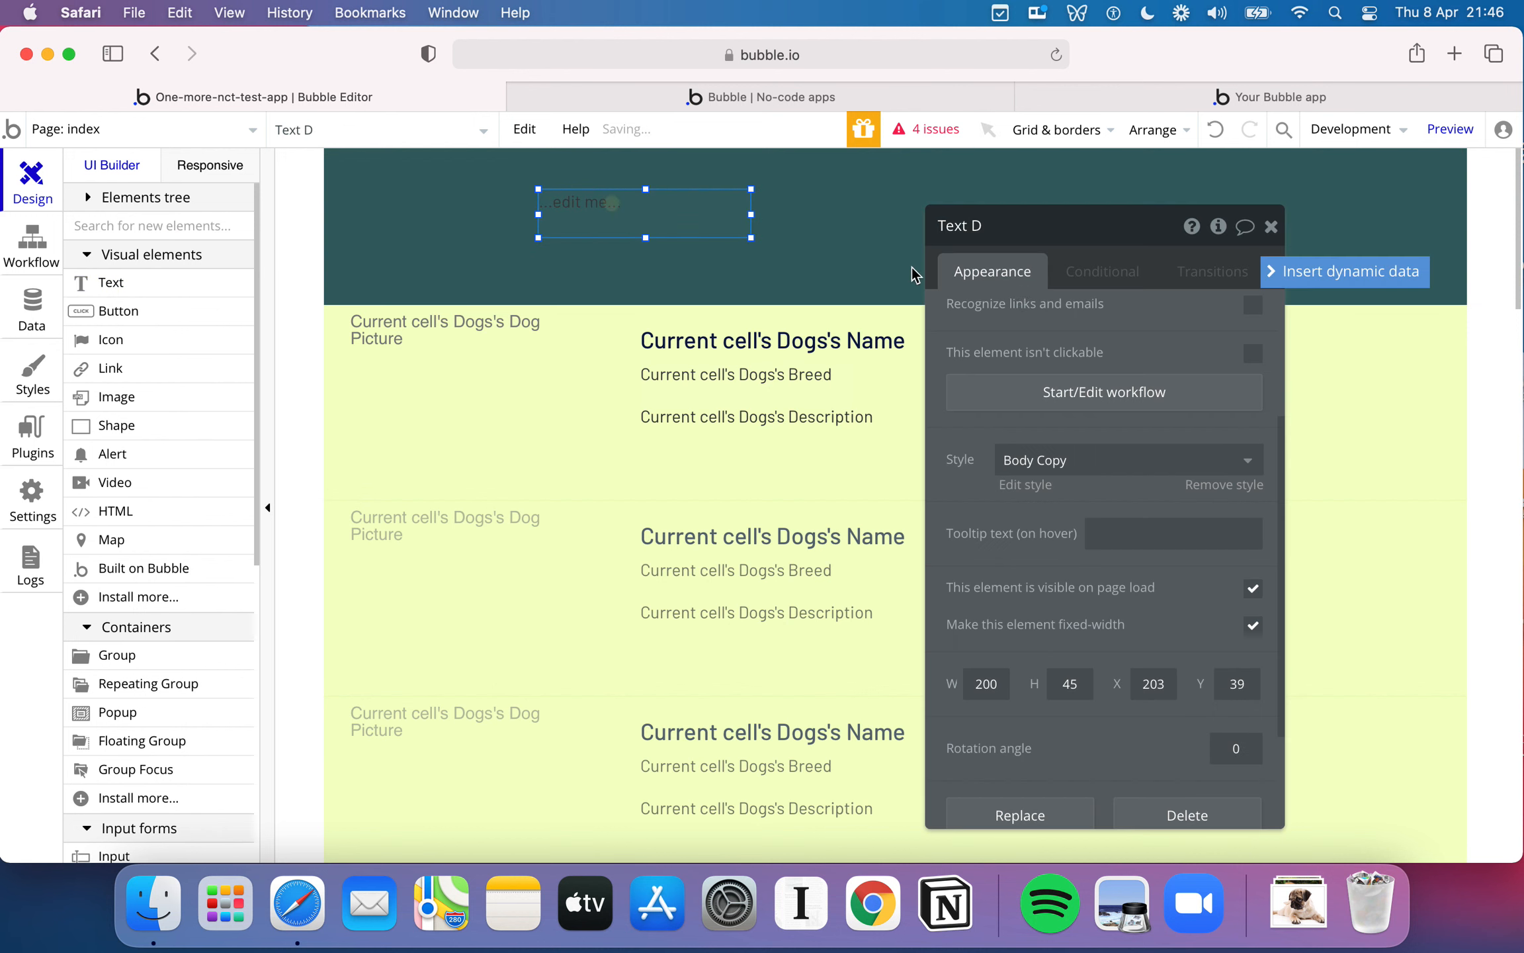
pyautogui.scroll(3, 1130, 434)
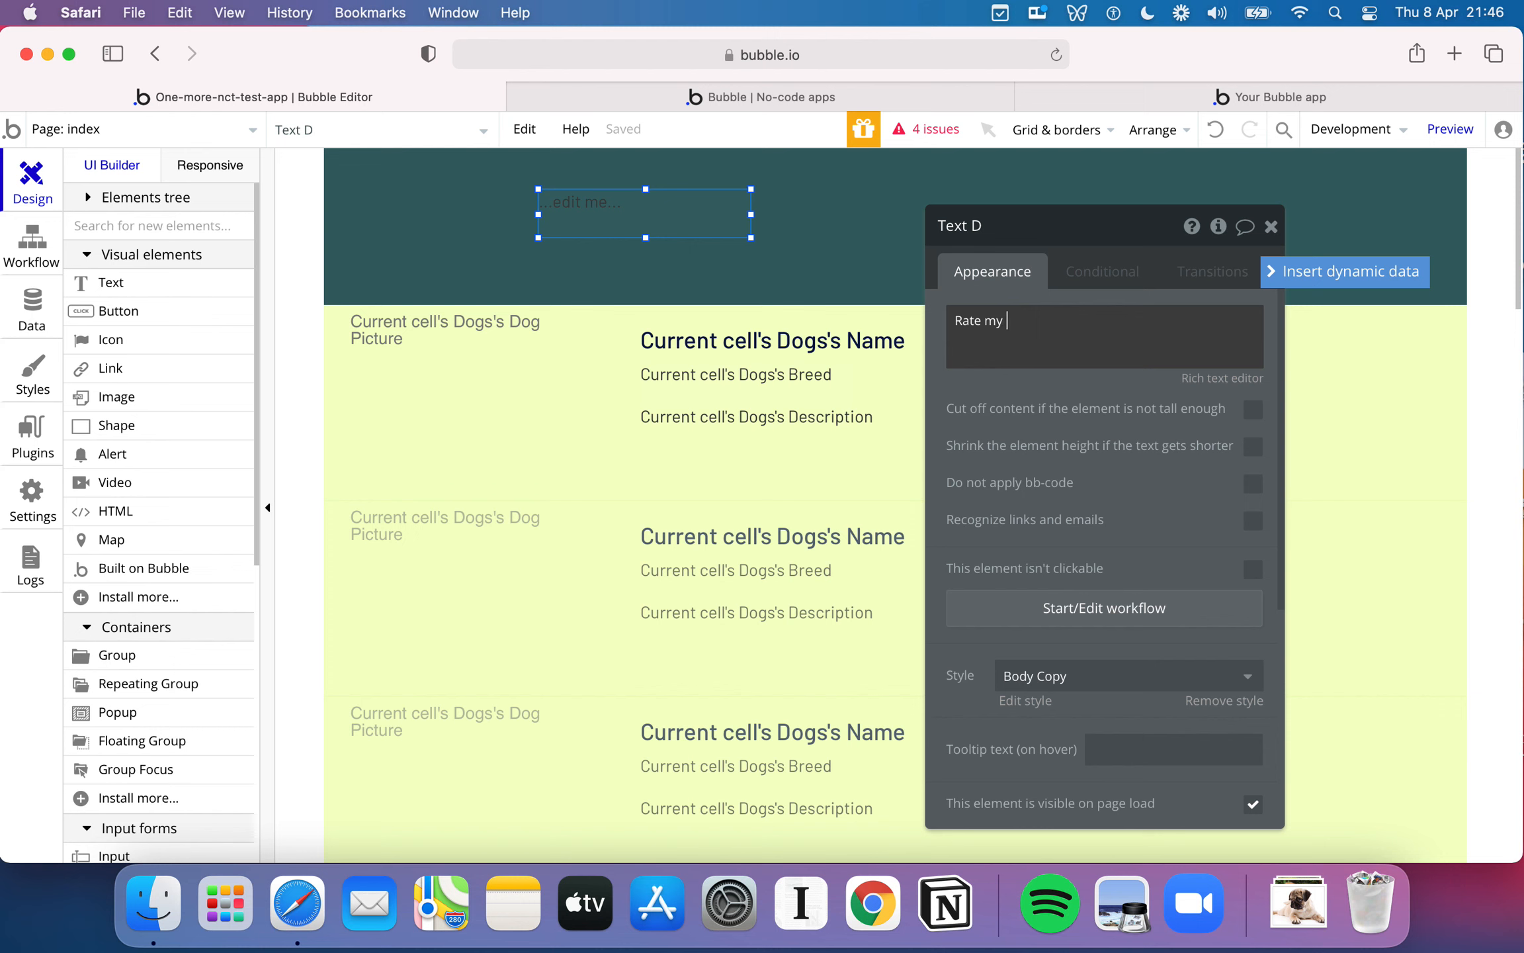
pyautogui.click(1055, 372)
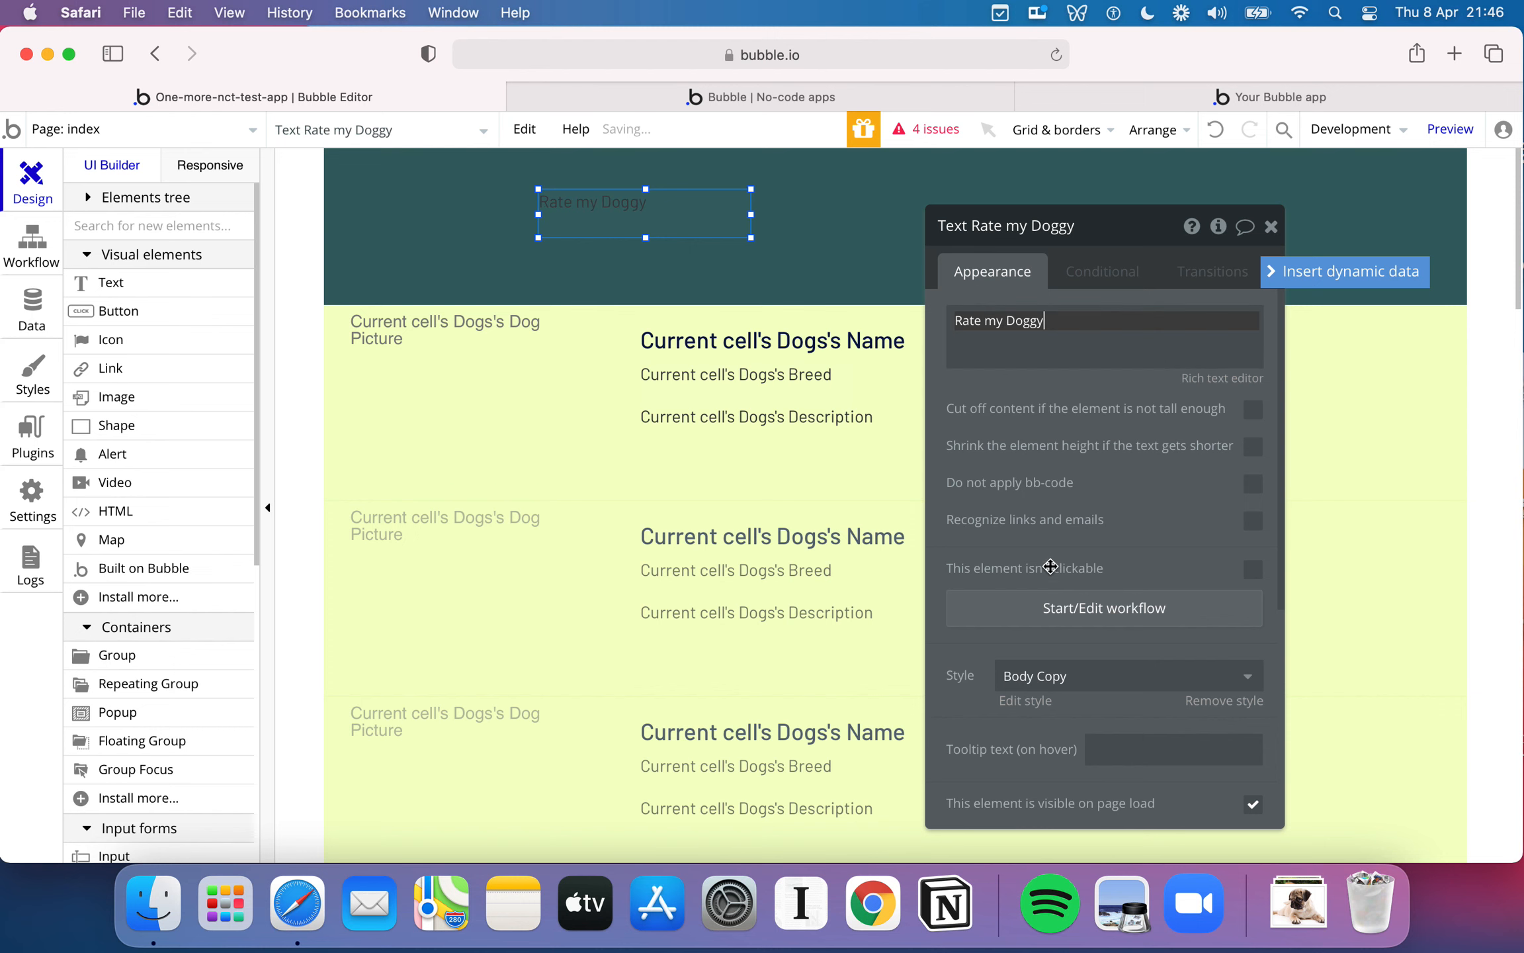
# - Apply the H1 Heading - Light style to the Rate my Doggy text, enlarge it to about 473 by 60 px, and move it slightly up and left
pyautogui.scroll(-3, 1050, 567)
pyautogui.click(1191, 542)
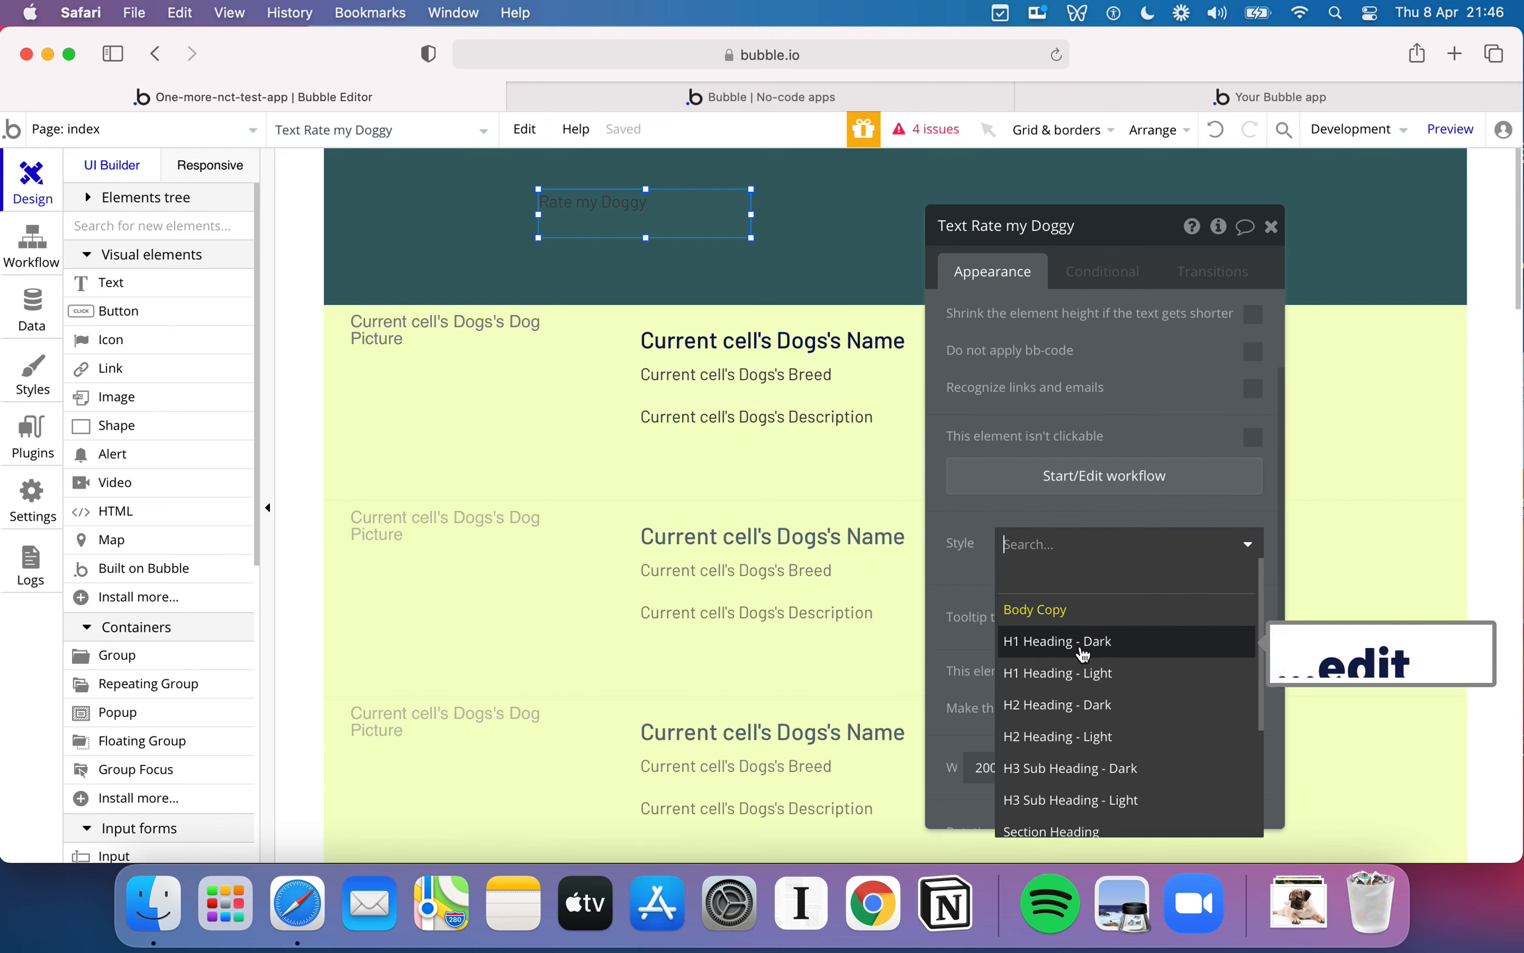
pyautogui.click(1099, 673)
pyautogui.moveTo(751, 237); pyautogui.dragTo(1036, 291)
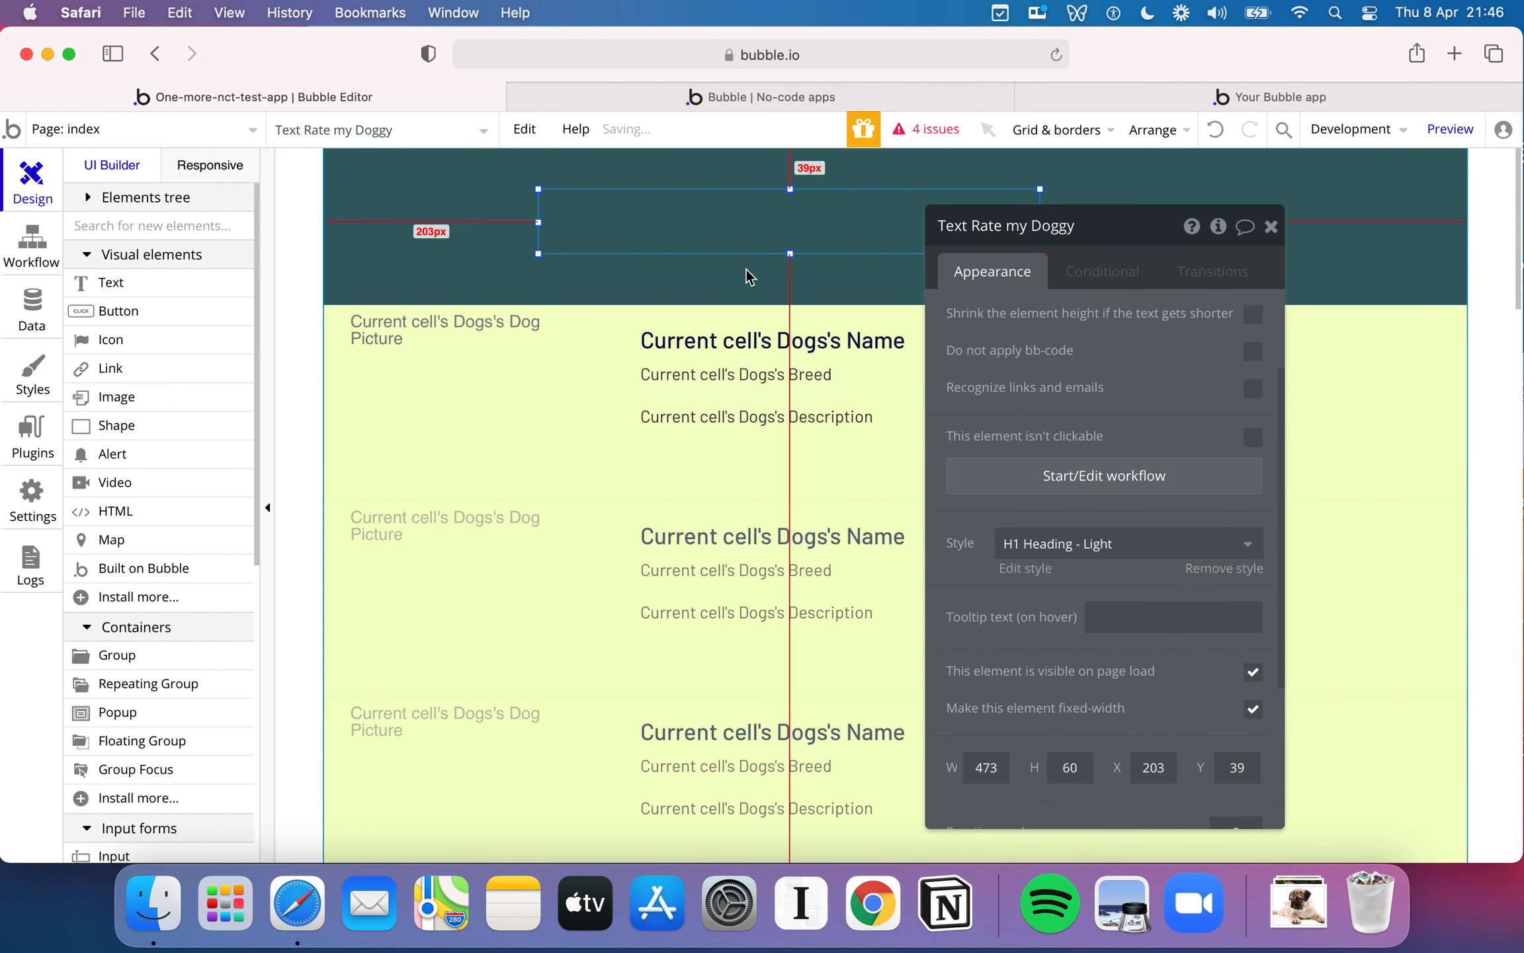
pyautogui.click(740, 284)
pyautogui.click(721, 227)
pyautogui.moveTo(727, 223); pyautogui.dragTo(691, 218)
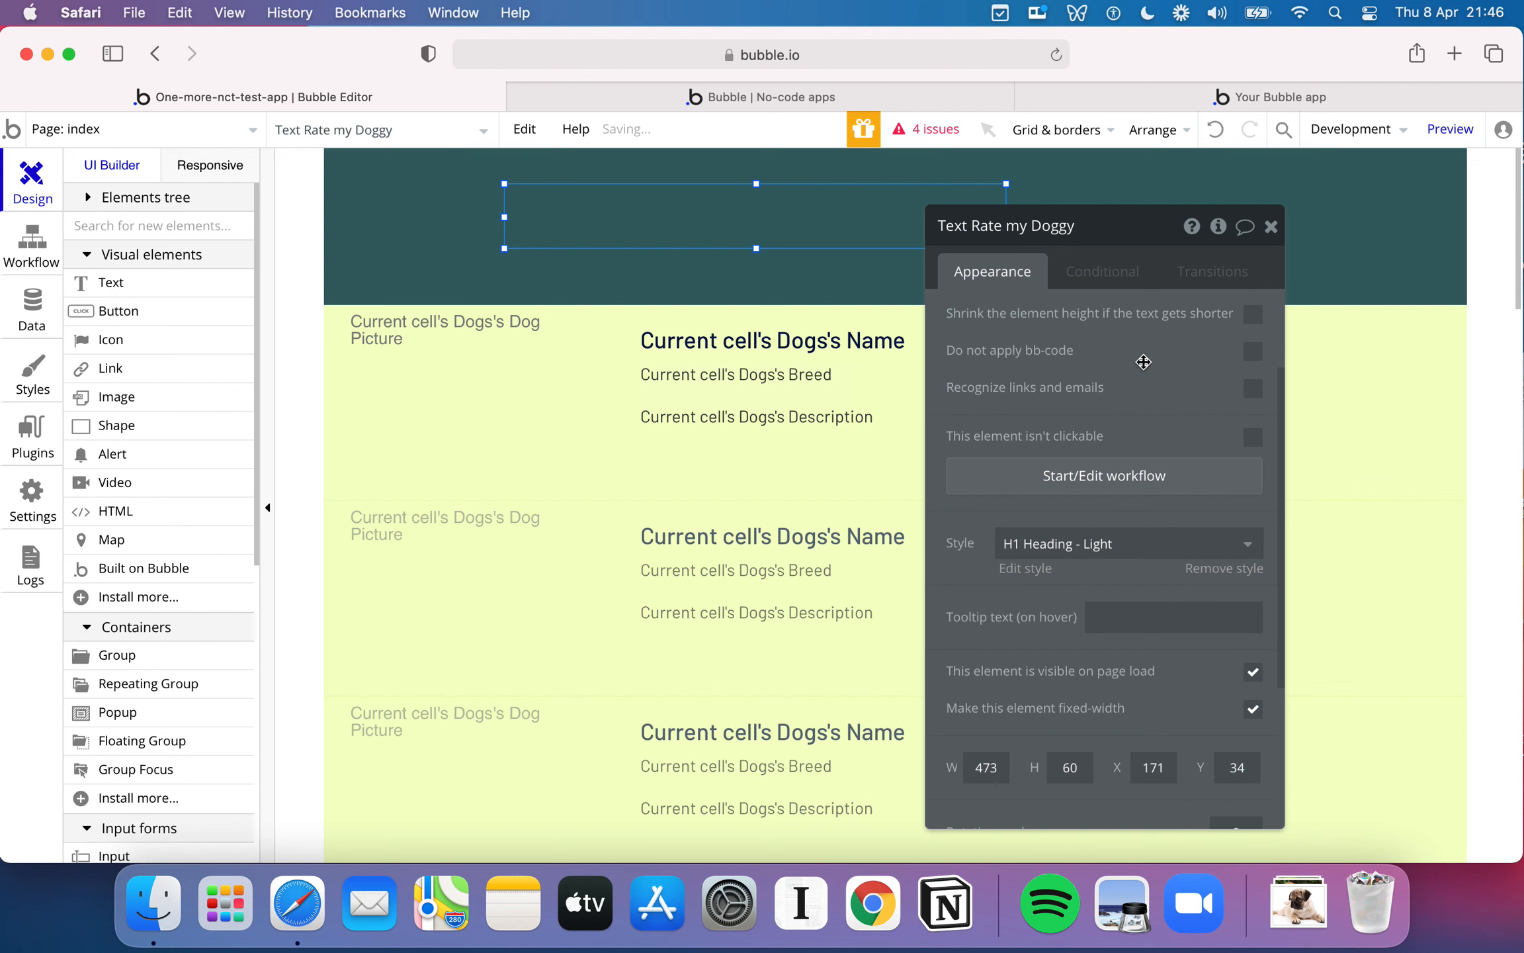
pyautogui.scroll(3, 1143, 362)
pyautogui.tripleClick(1071, 323)
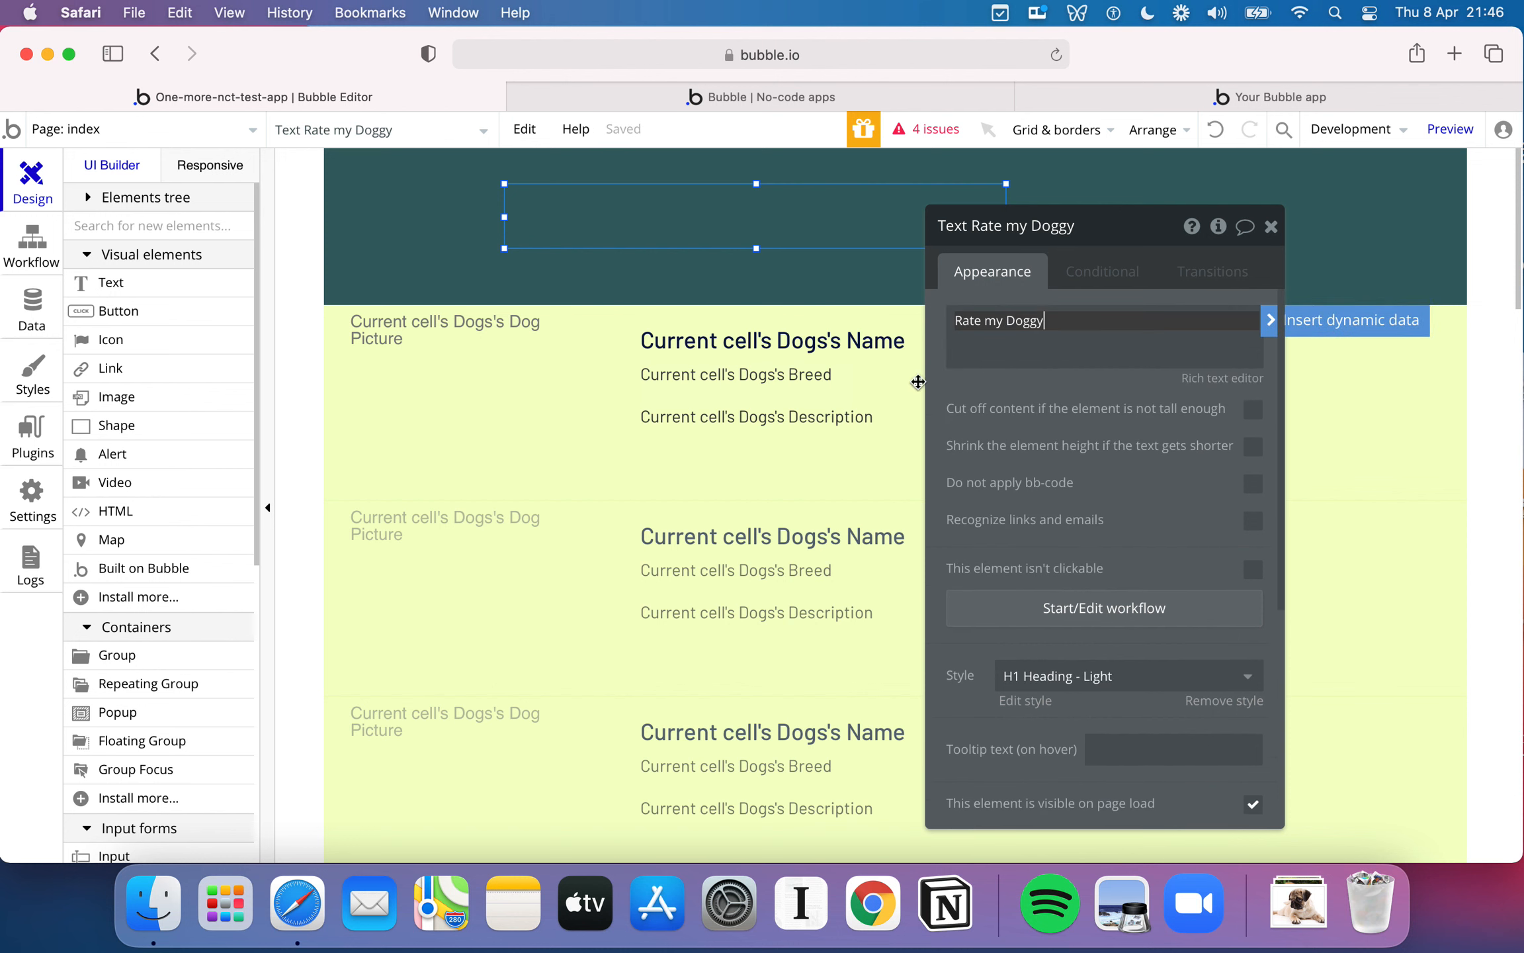
pyautogui.click(616, 252)
pyautogui.click(586, 217)
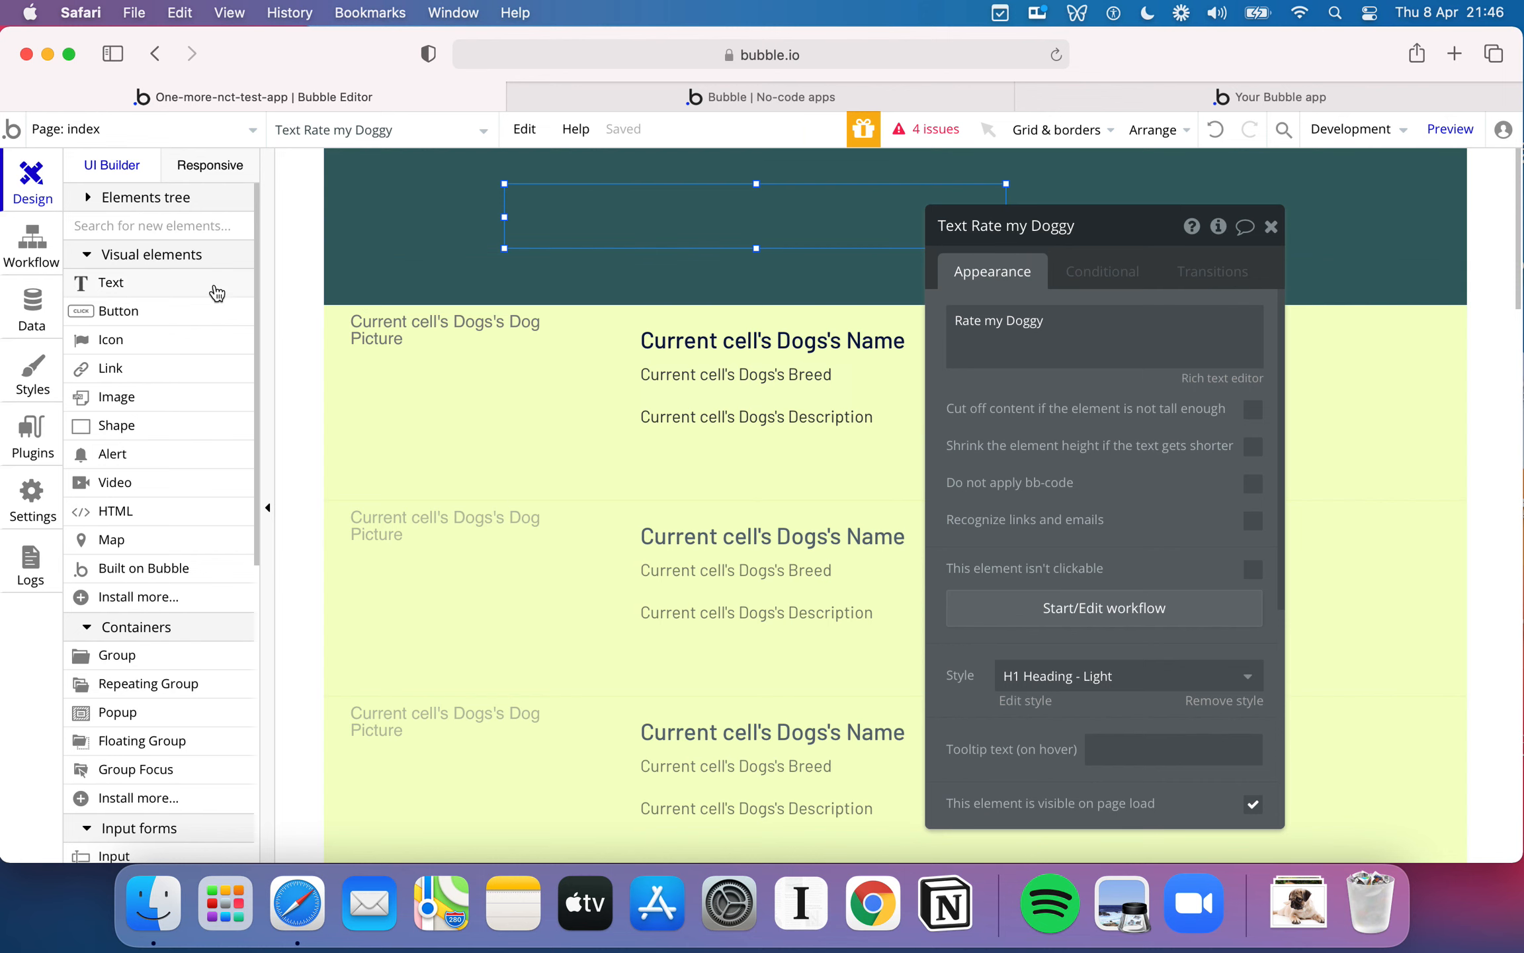
# - Add an image at the header's left end, upload the paw picture into it, and size it to about 92 by 97 px
pyautogui.click(183, 408)
pyautogui.moveTo(337, 168); pyautogui.dragTo(510, 271)
pyautogui.doubleClick(412, 198)
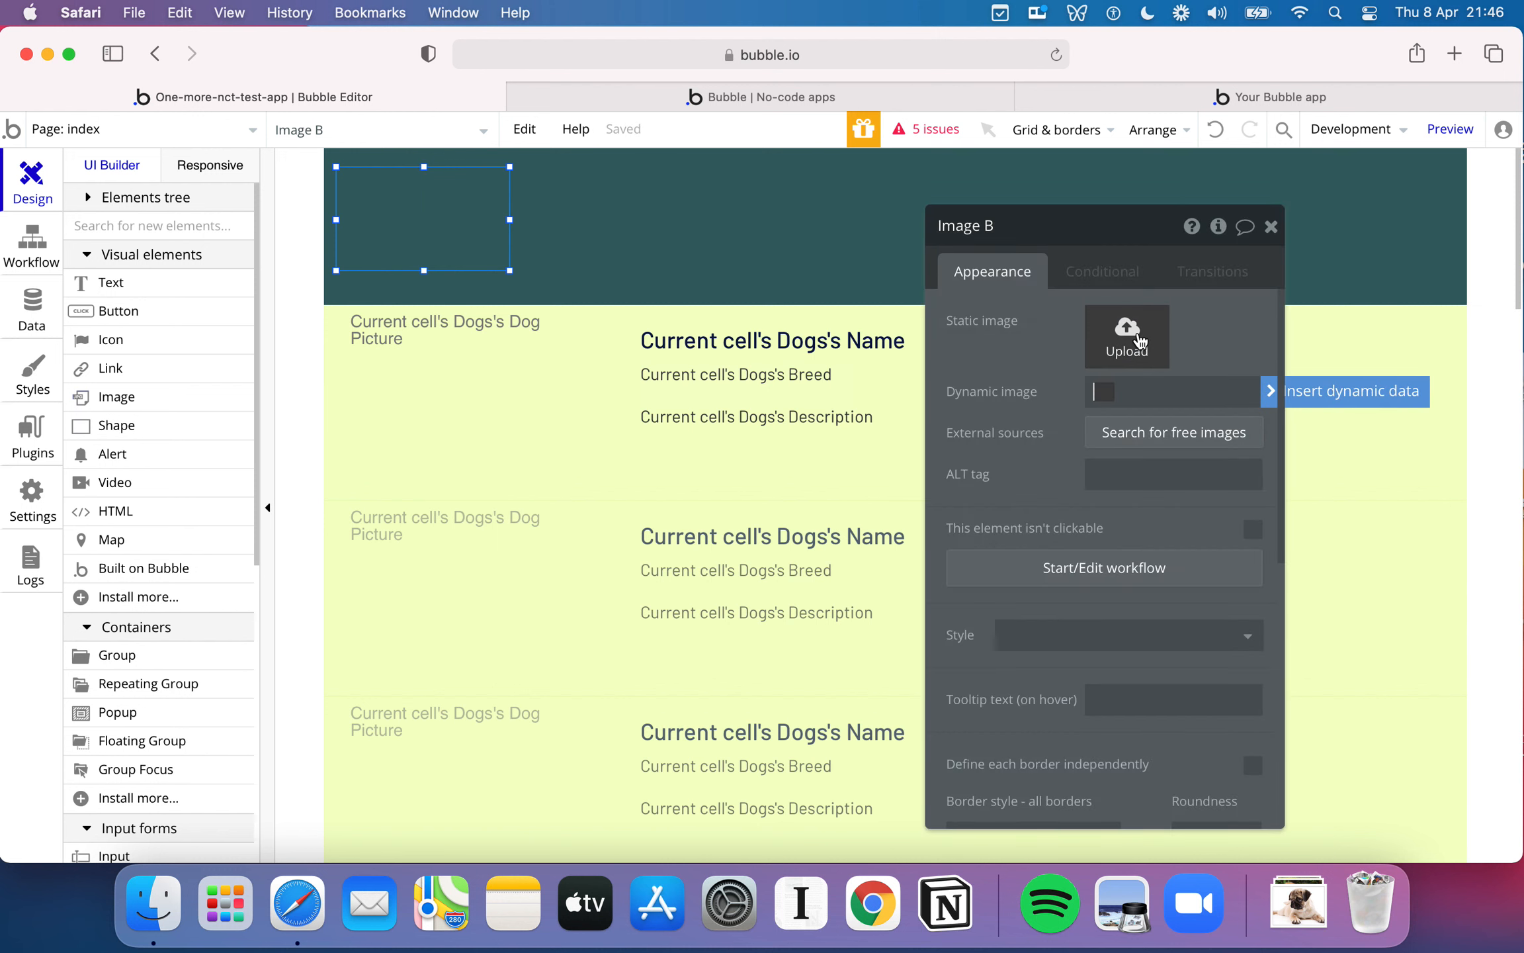
pyautogui.click(1139, 339)
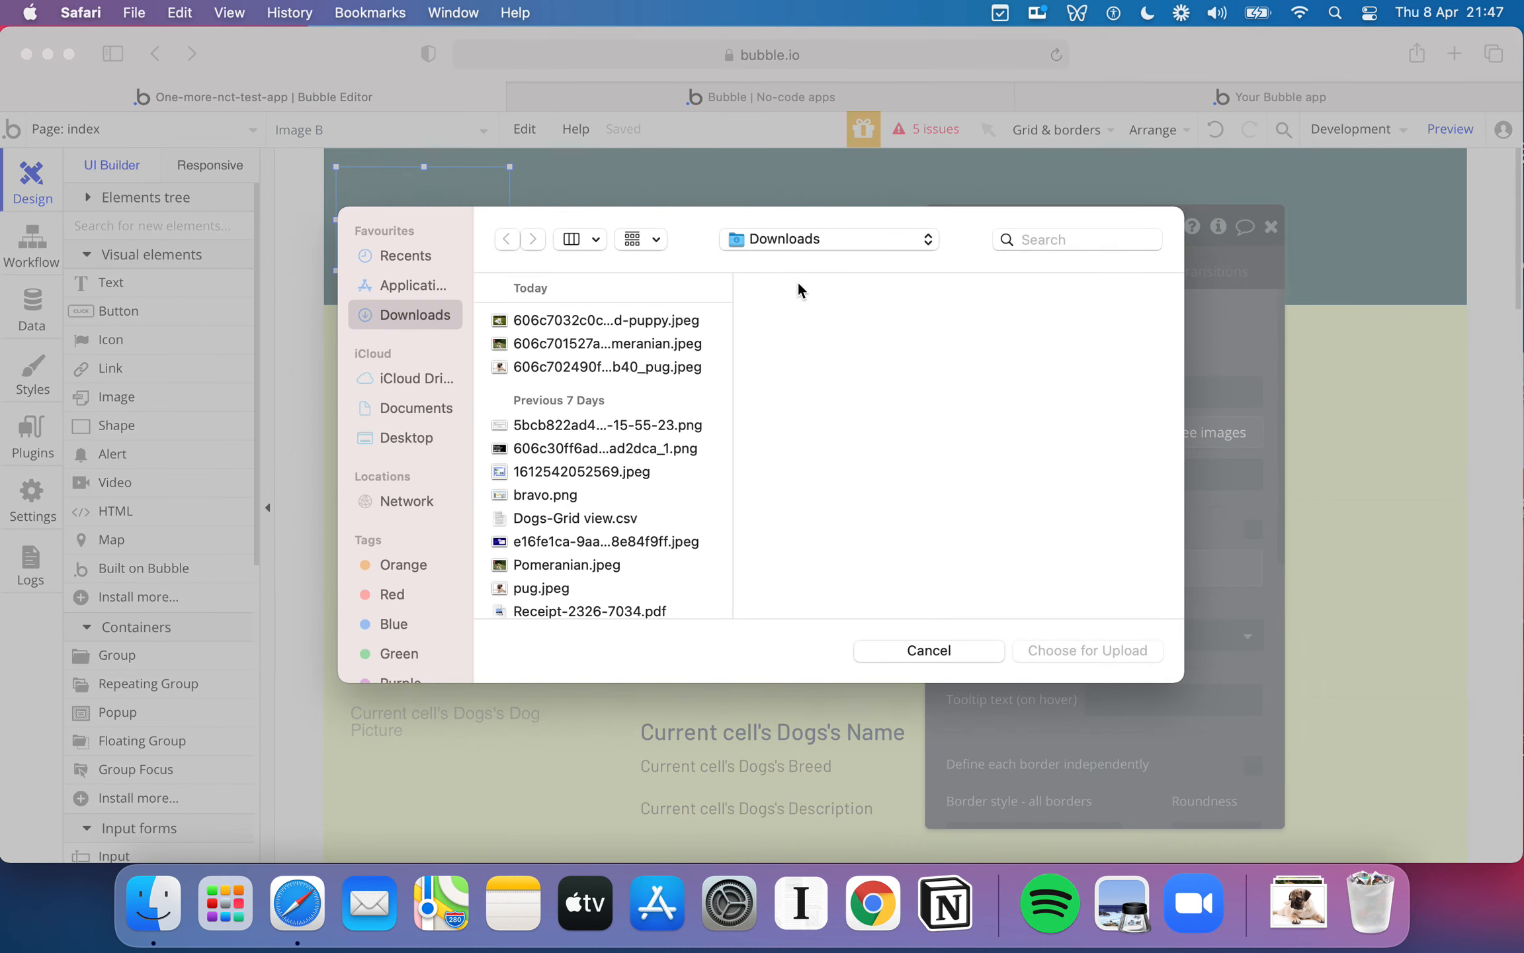
pyautogui.scroll(-5, 624, 505)
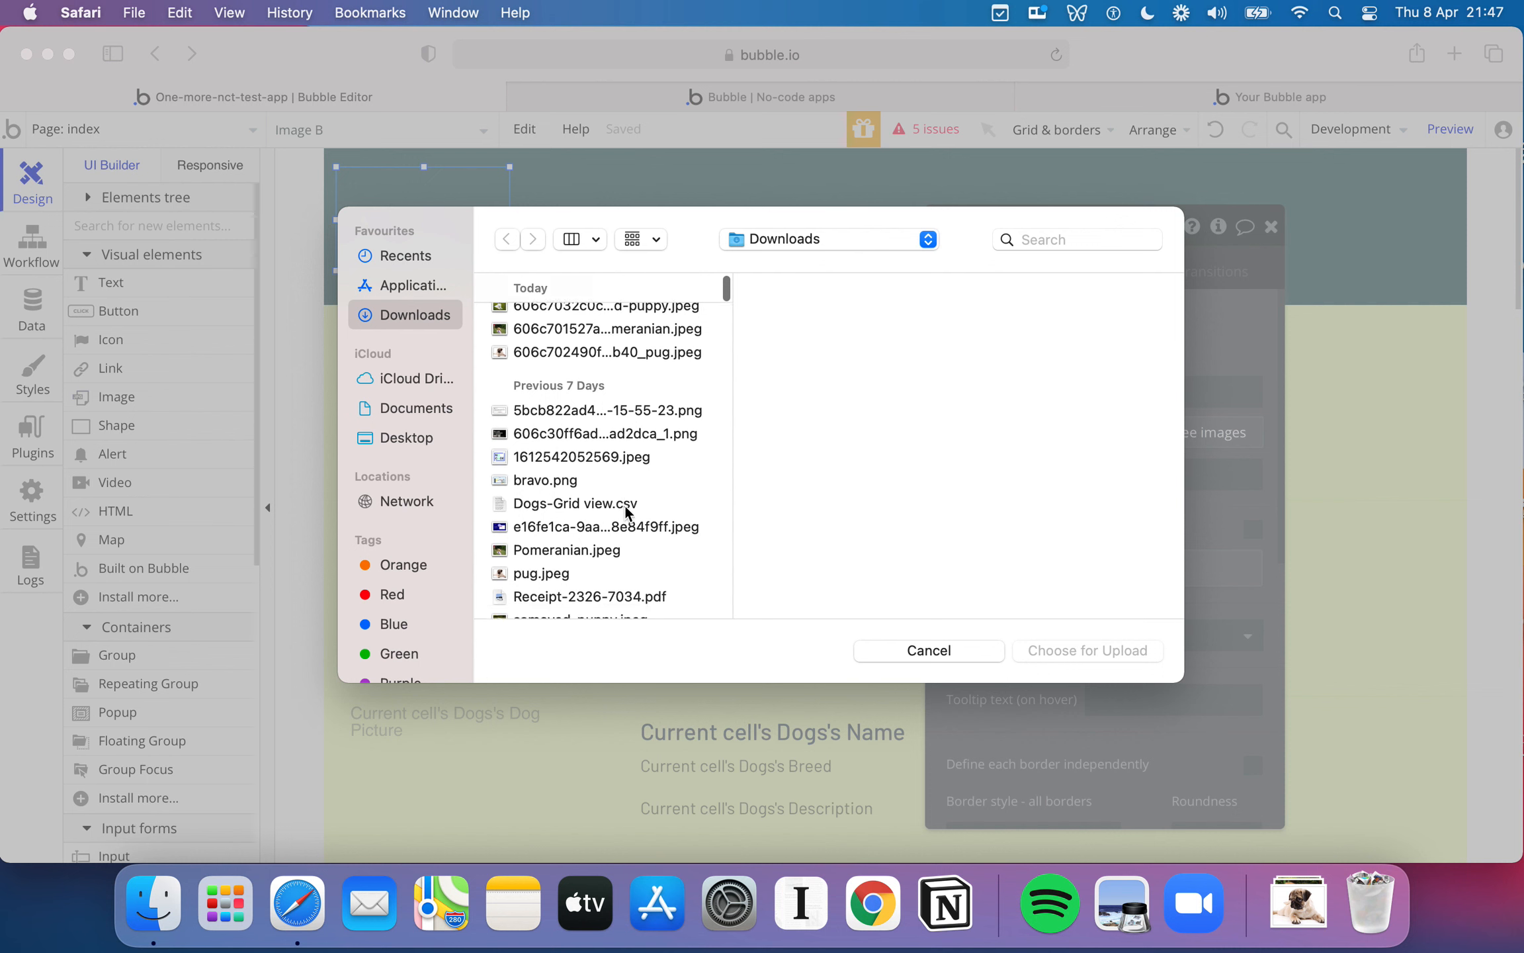
pyautogui.click(602, 492)
pyautogui.doubleClick(602, 491)
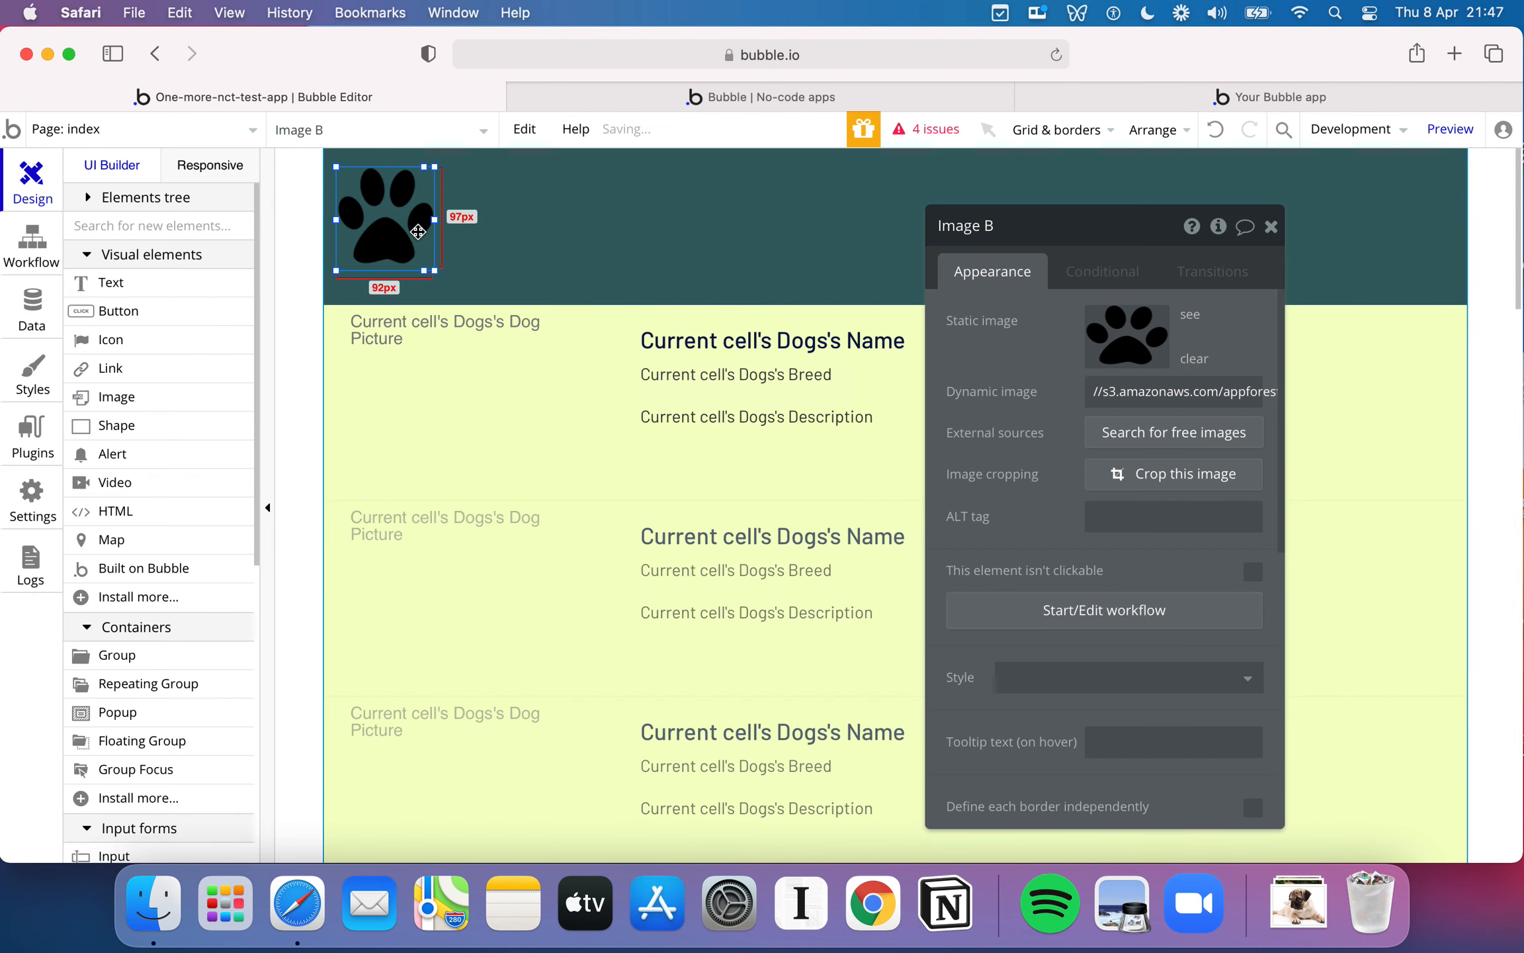
# - Bring the Rate my Doggy text to the front and move it slightly closer to the paw image
pyautogui.click(549, 210)
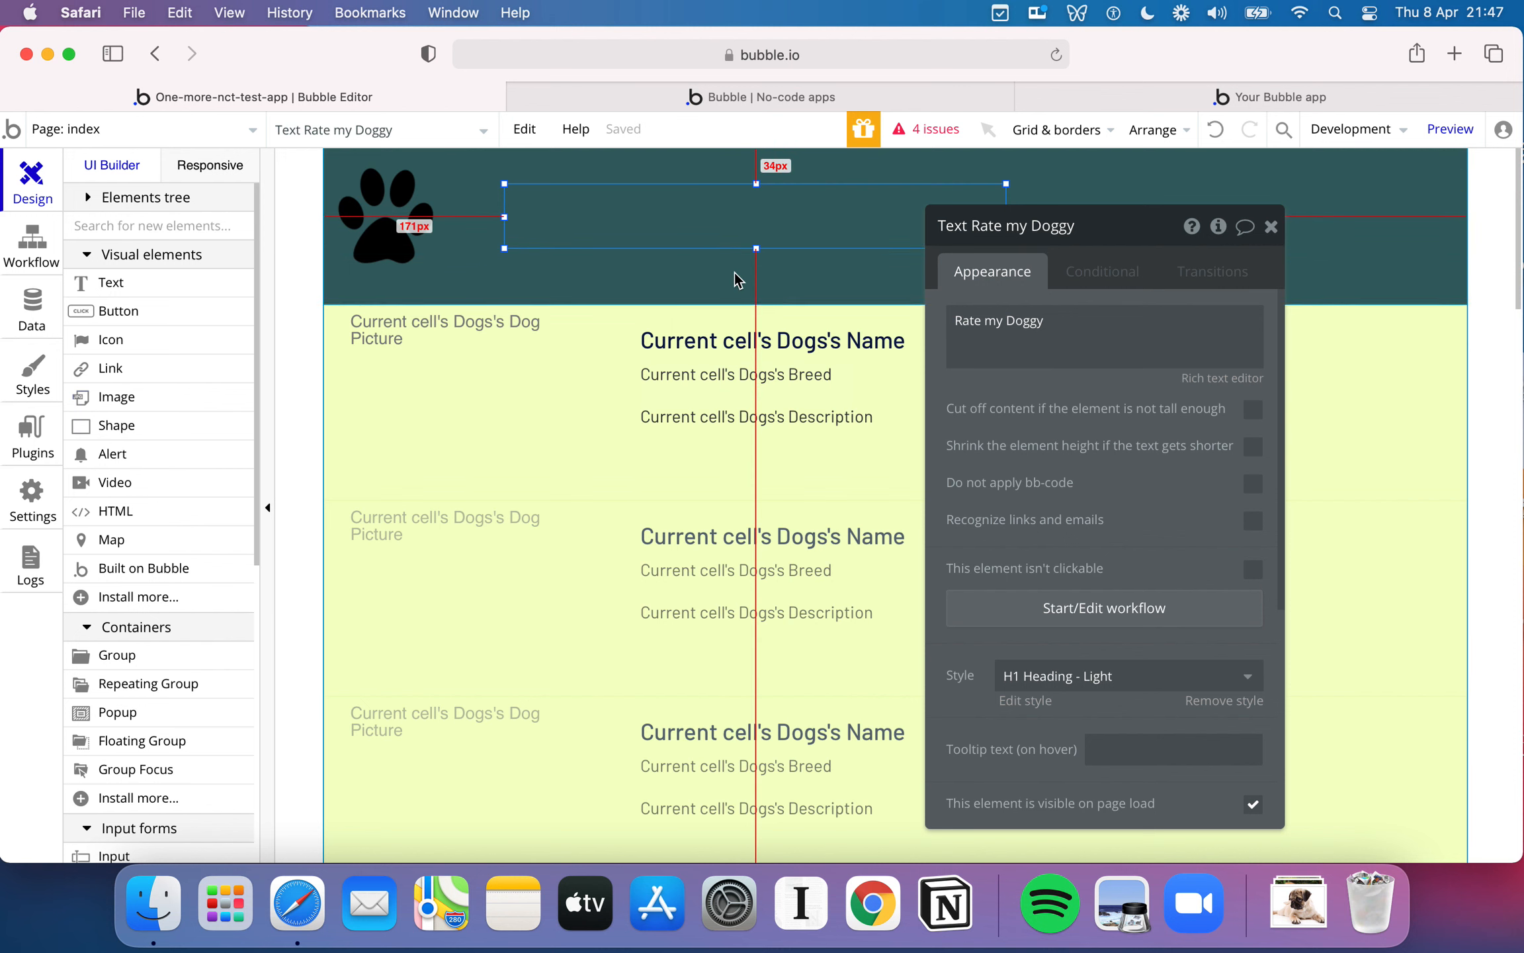
pyautogui.rightClick(683, 222)
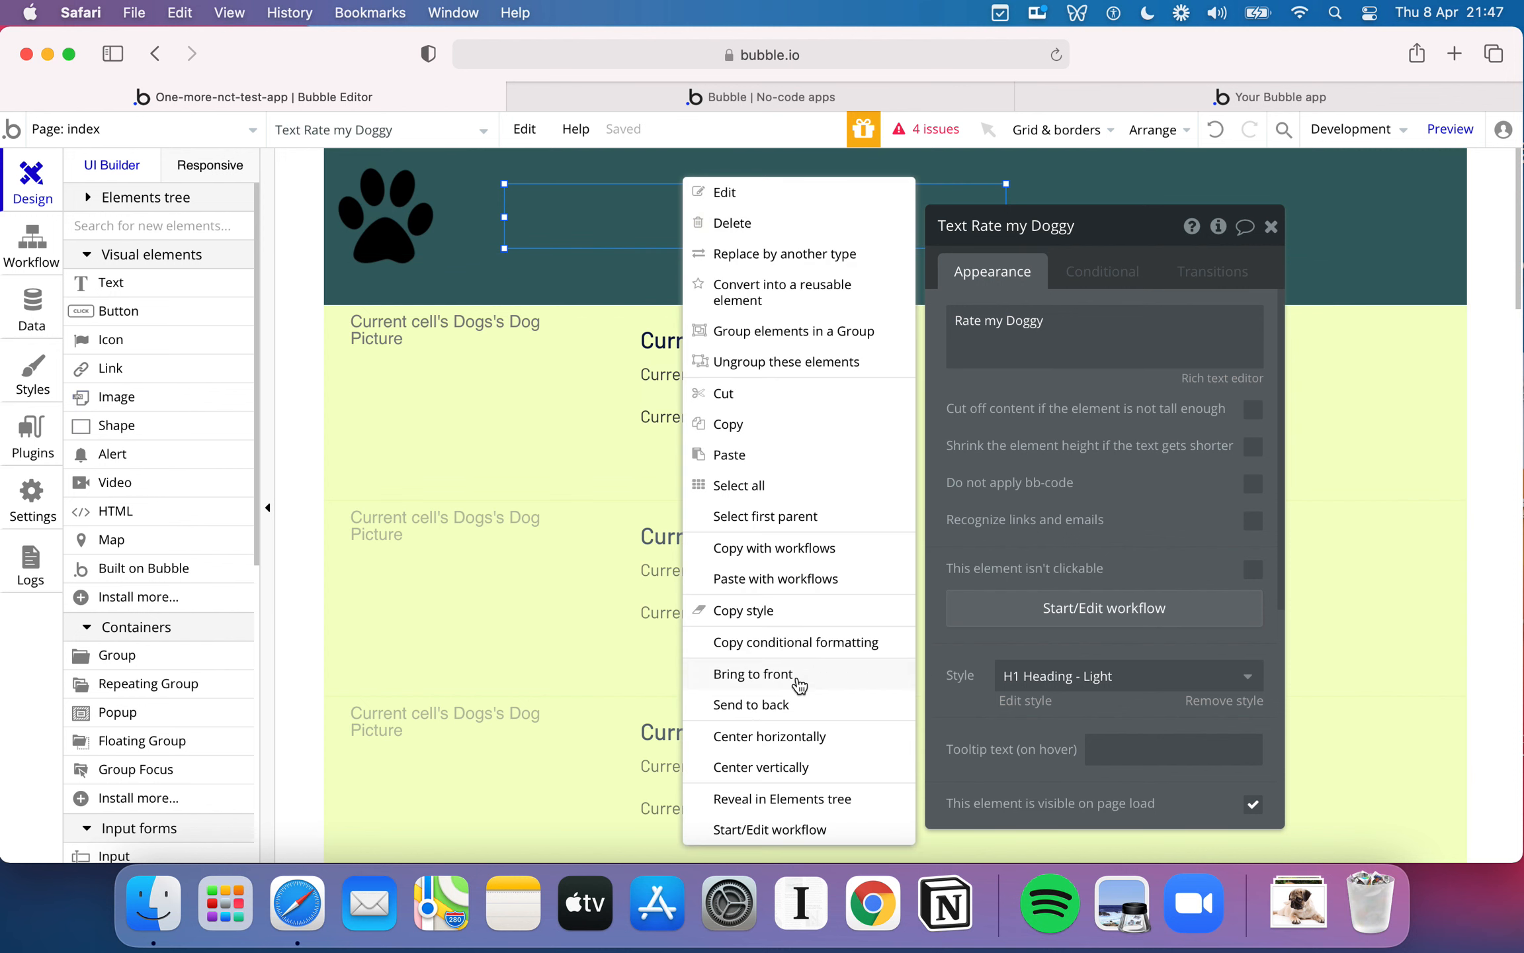
pyautogui.click(754, 673)
pyautogui.click(668, 275)
pyautogui.click(719, 225)
pyautogui.moveTo(698, 226); pyautogui.dragTo(681, 229)
# - Check the header in the app preview and shift the Rate my Doggy text further left toward the paw image
pyautogui.click(827, 95)
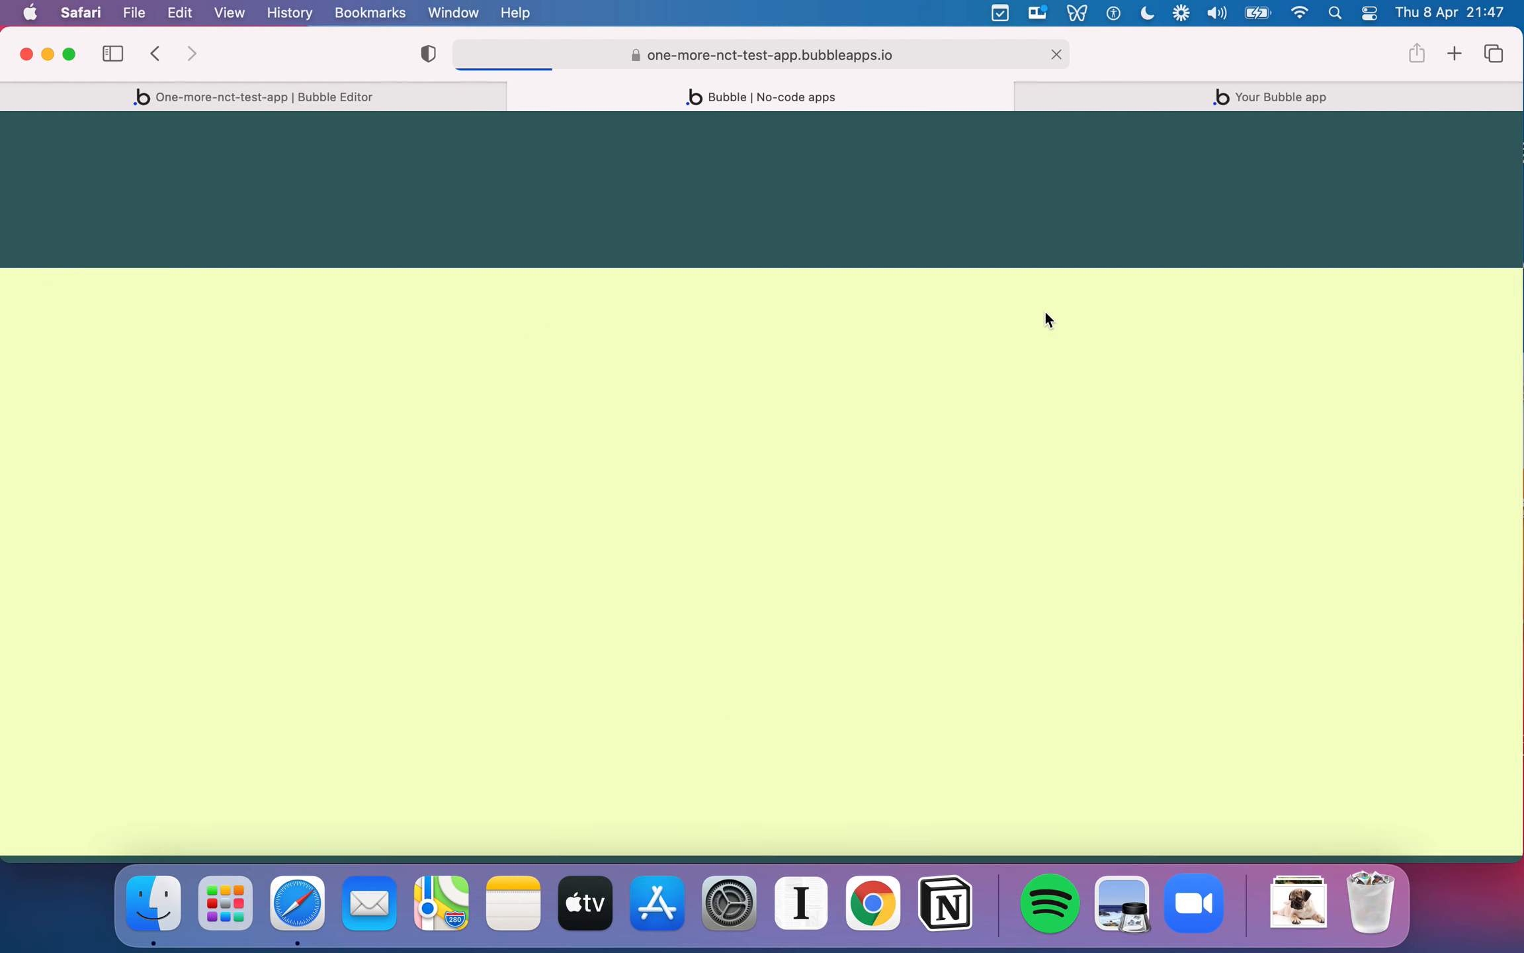
pyautogui.click(396, 97)
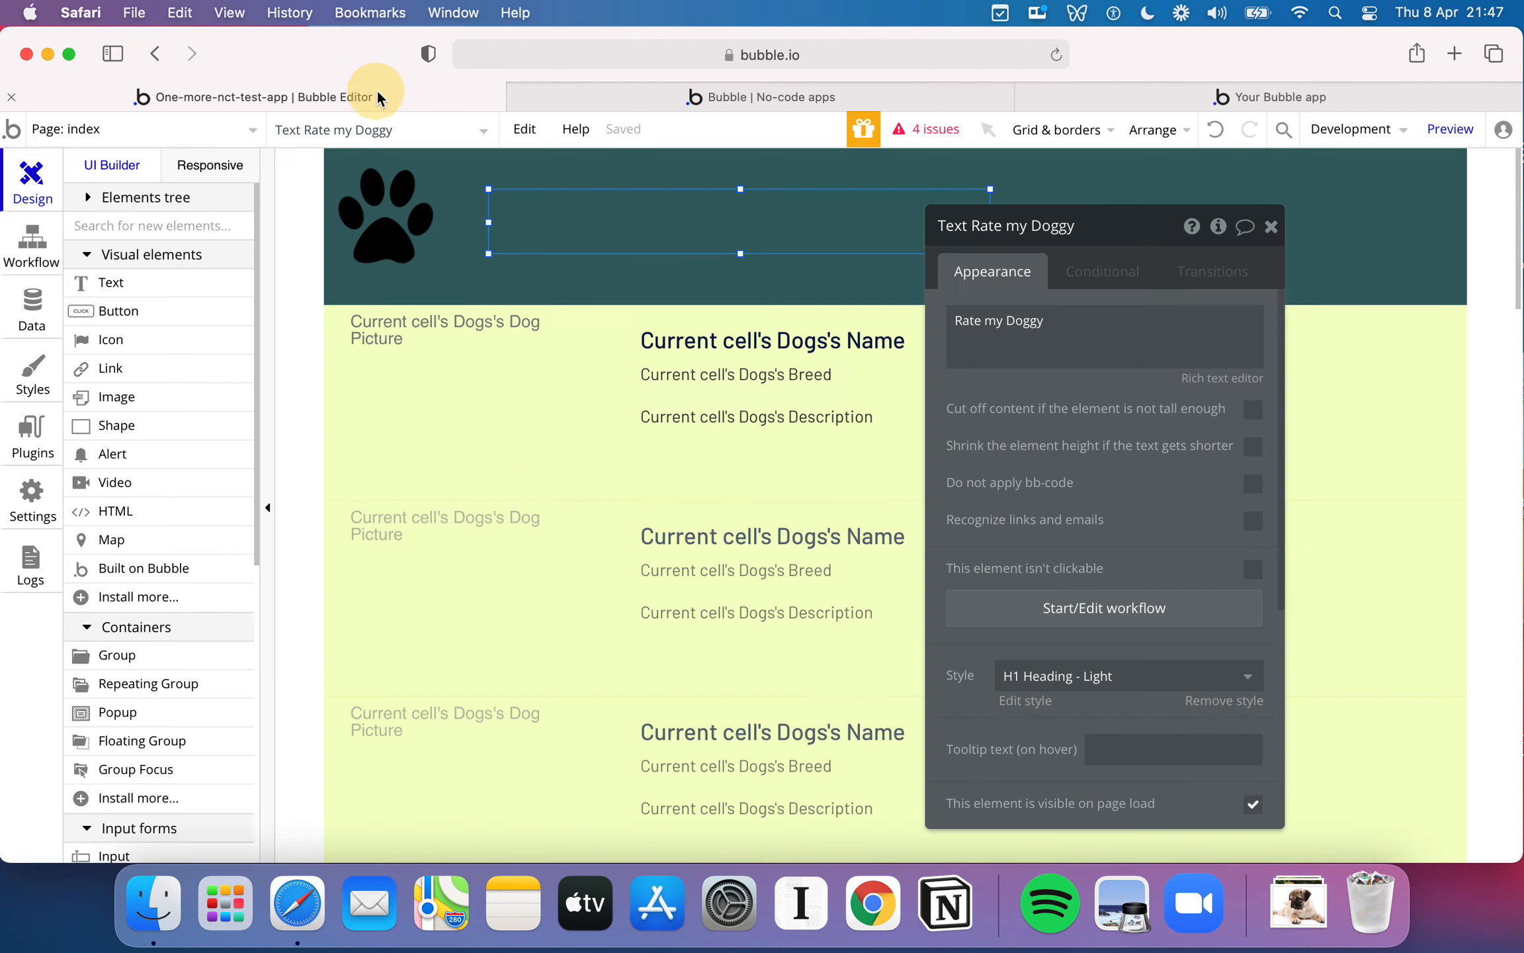
pyautogui.click(622, 221)
pyautogui.moveTo(620, 220); pyautogui.dragTo(602, 225)
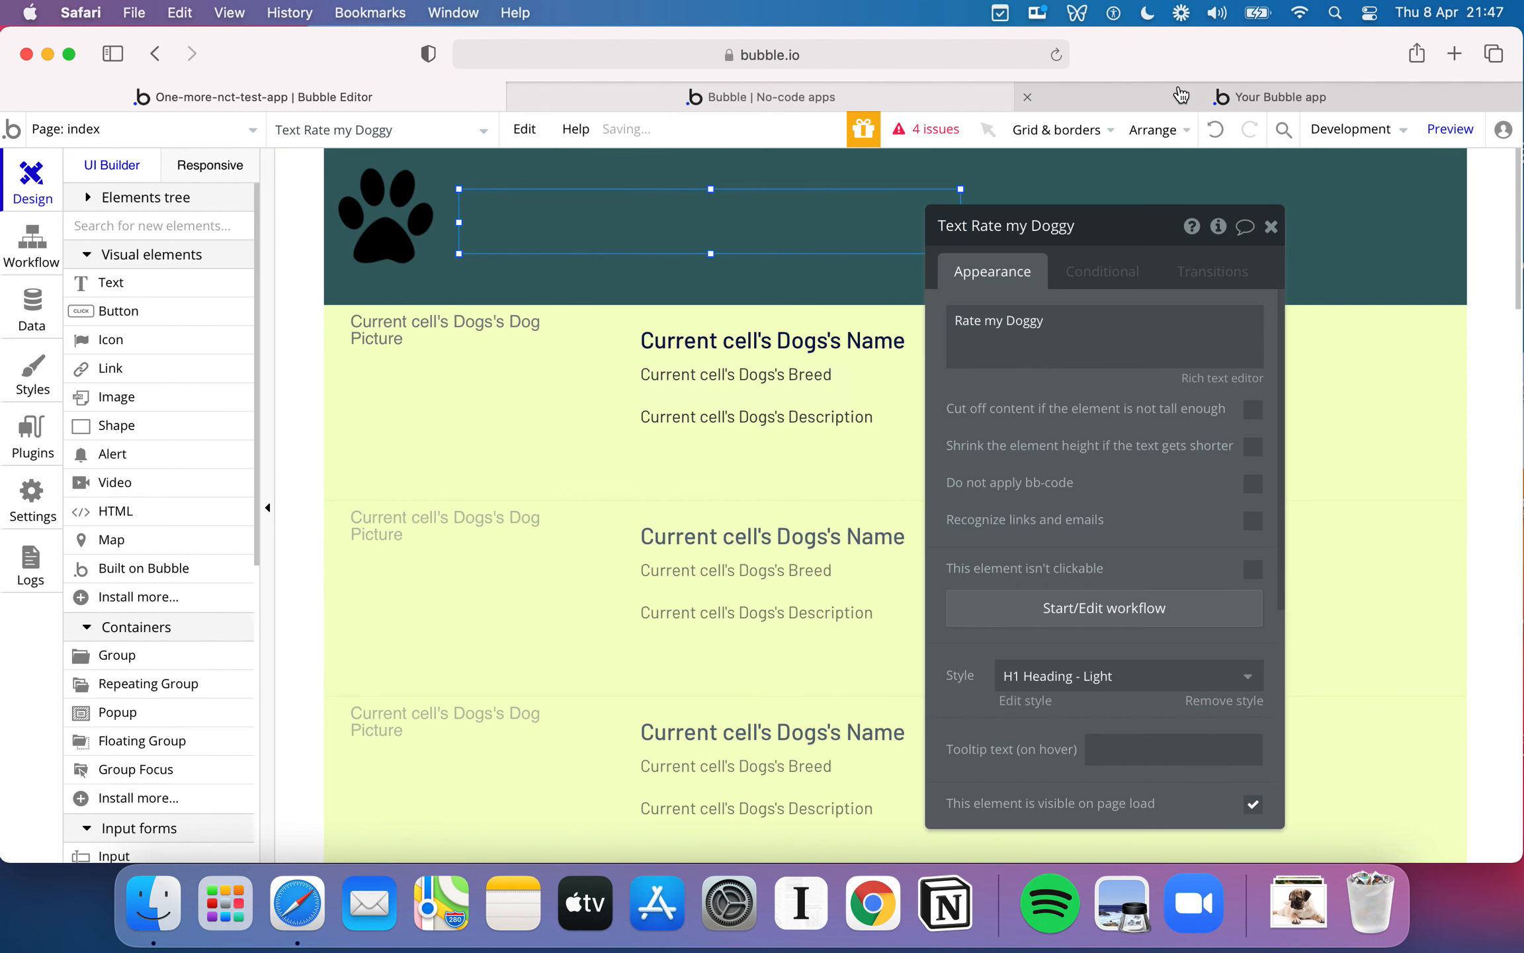
# - Review the header in the preview, move the Rate my Doggy text to about 104 px from the left and 32 px down, and reload the preview
pyautogui.click(959, 103)
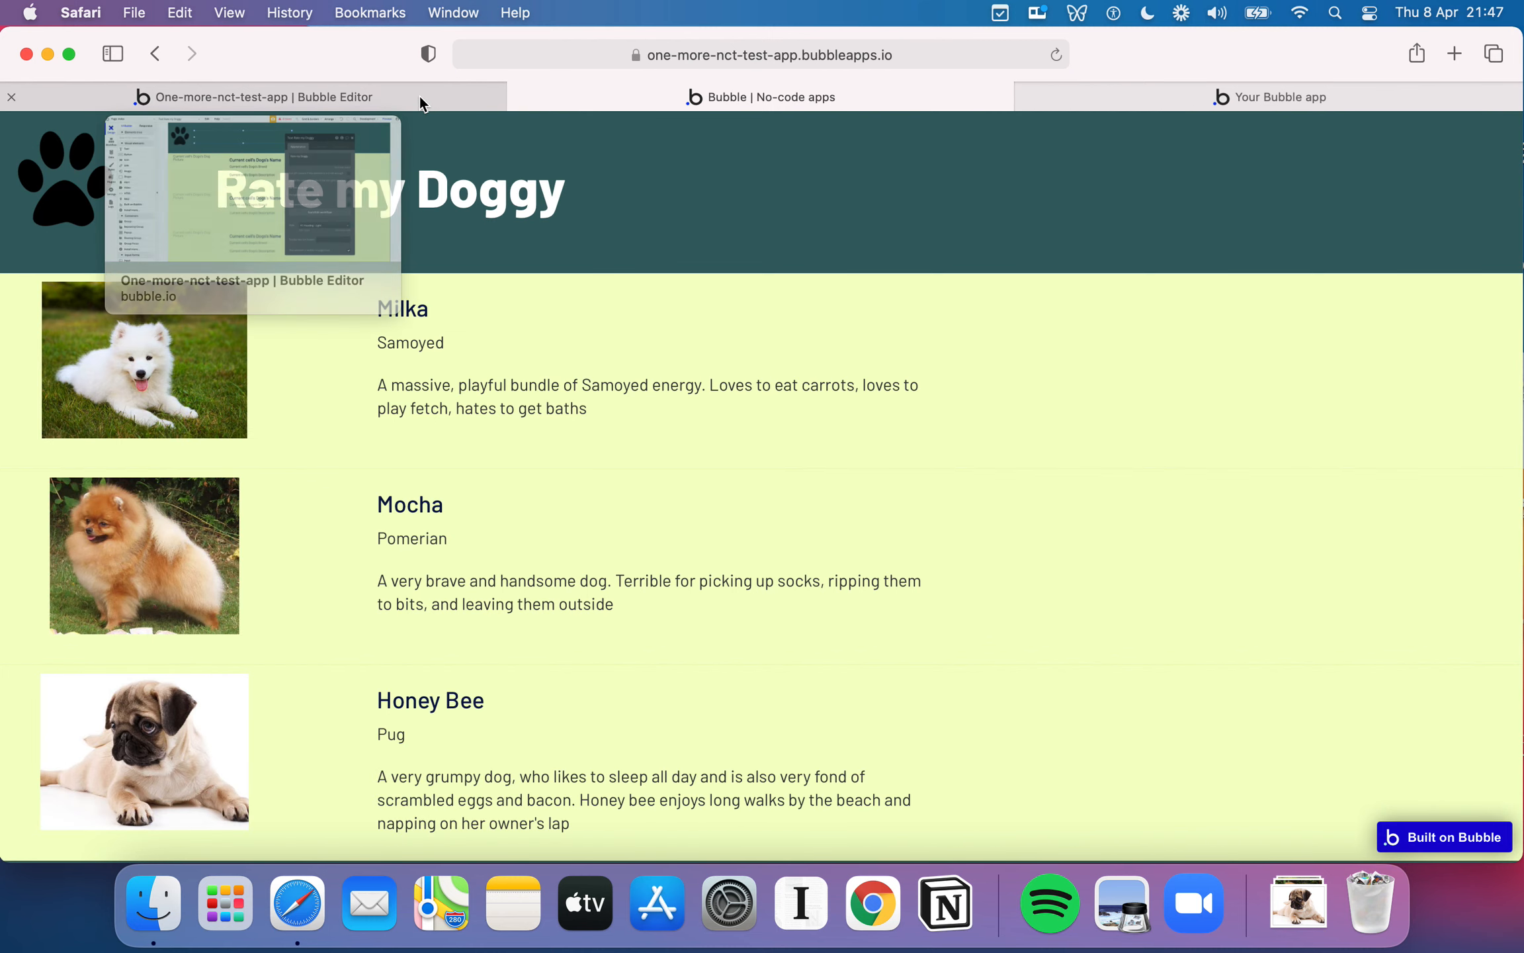
pyautogui.click(420, 96)
pyautogui.click(619, 216)
pyautogui.moveTo(620, 216); pyautogui.dragTo(595, 209)
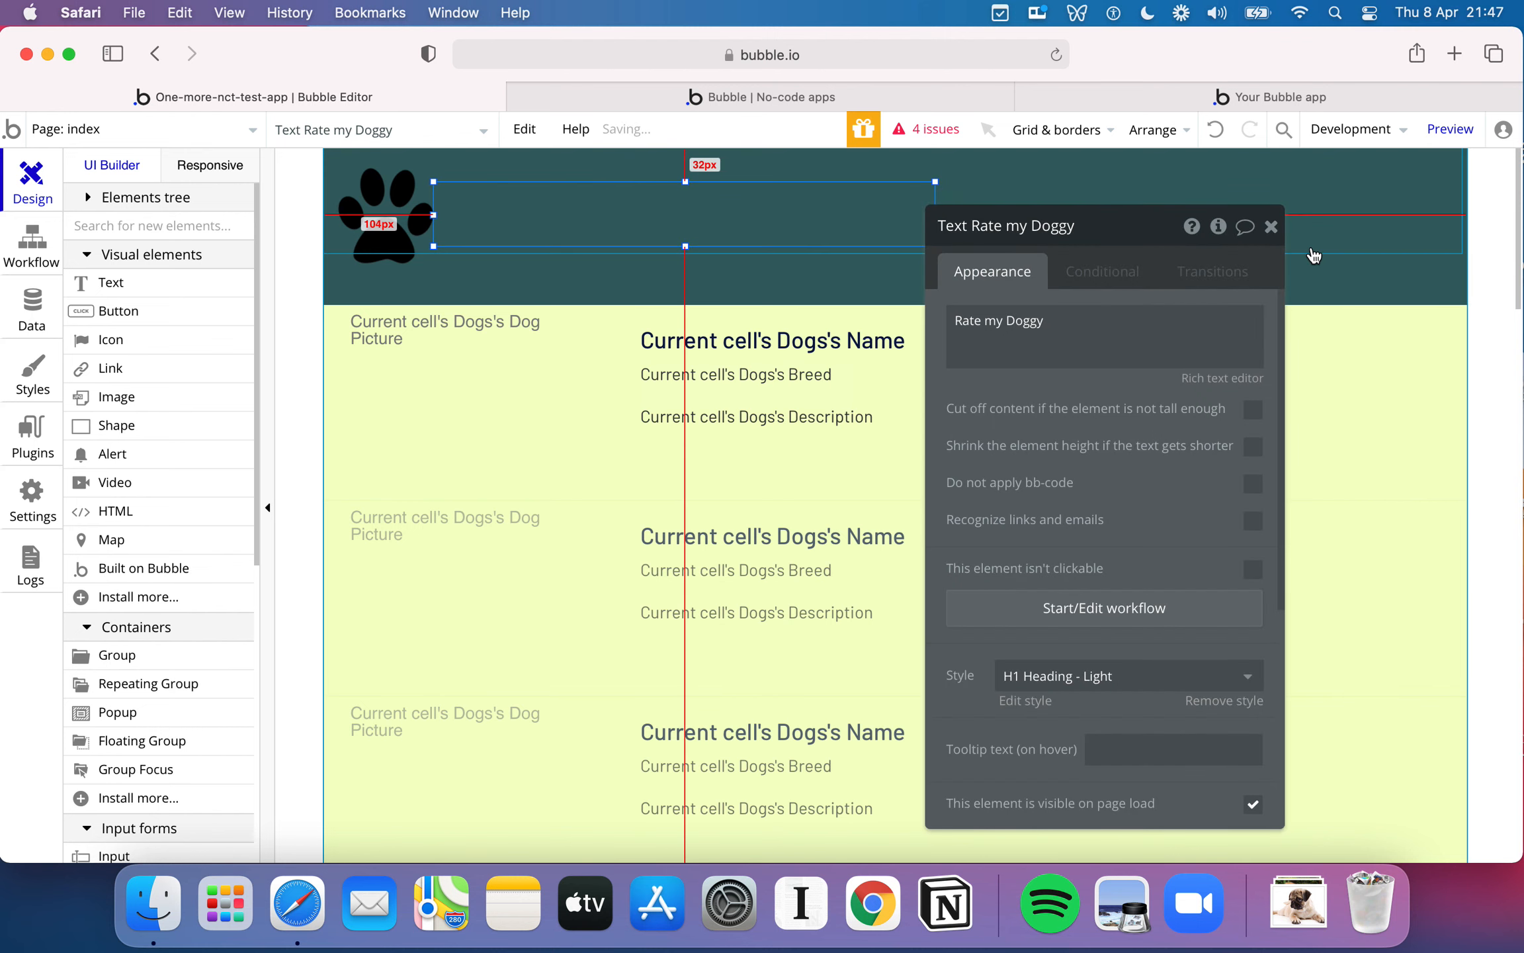
pyautogui.click(1270, 227)
pyautogui.click(965, 97)
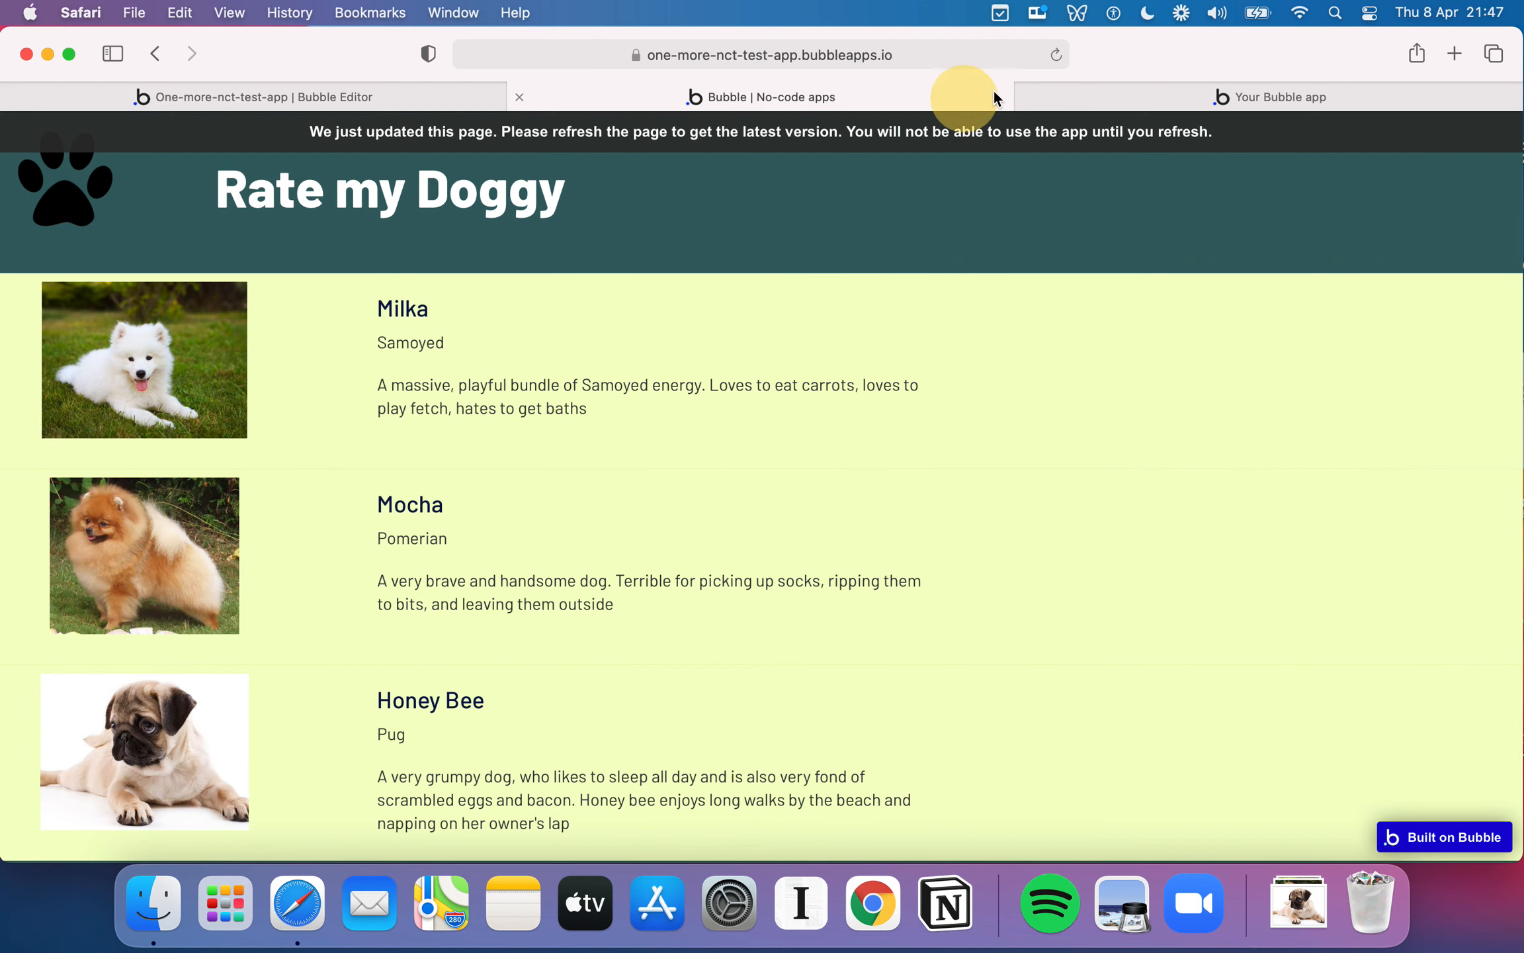
pyautogui.click(1056, 56)
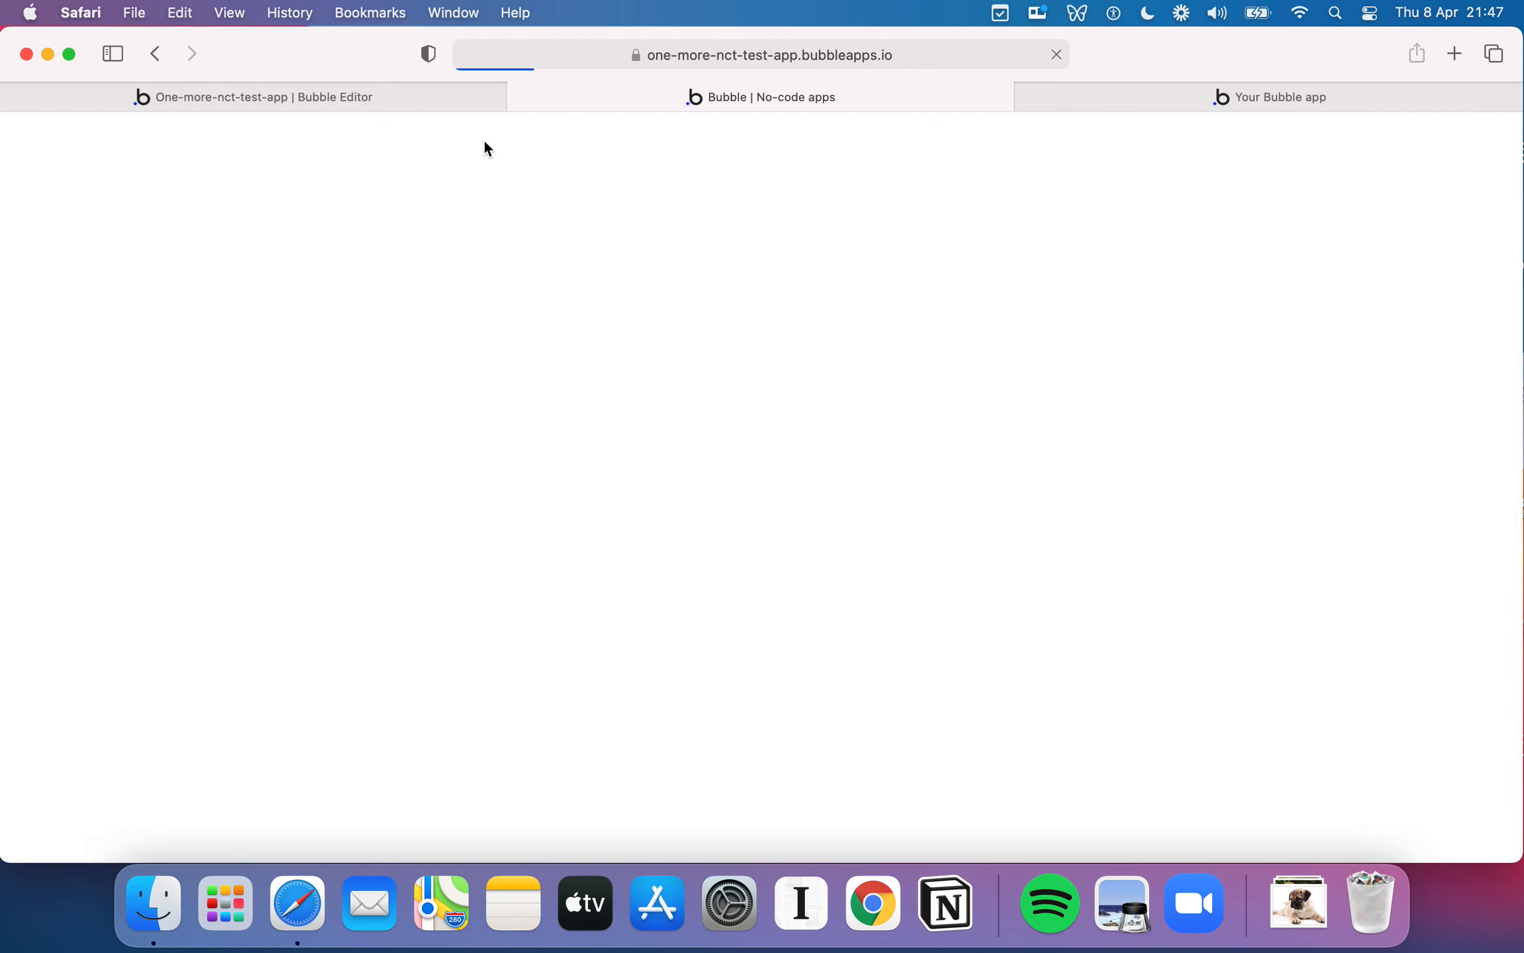
# - Draw a wide group on the empty page area below the Dogs repeating group
pyautogui.click(422, 94)
pyautogui.scroll(-6, 851, 354)
pyautogui.scroll(-2, 852, 508)
pyautogui.scroll(2, 851, 507)
pyautogui.scroll(-1, 851, 507)
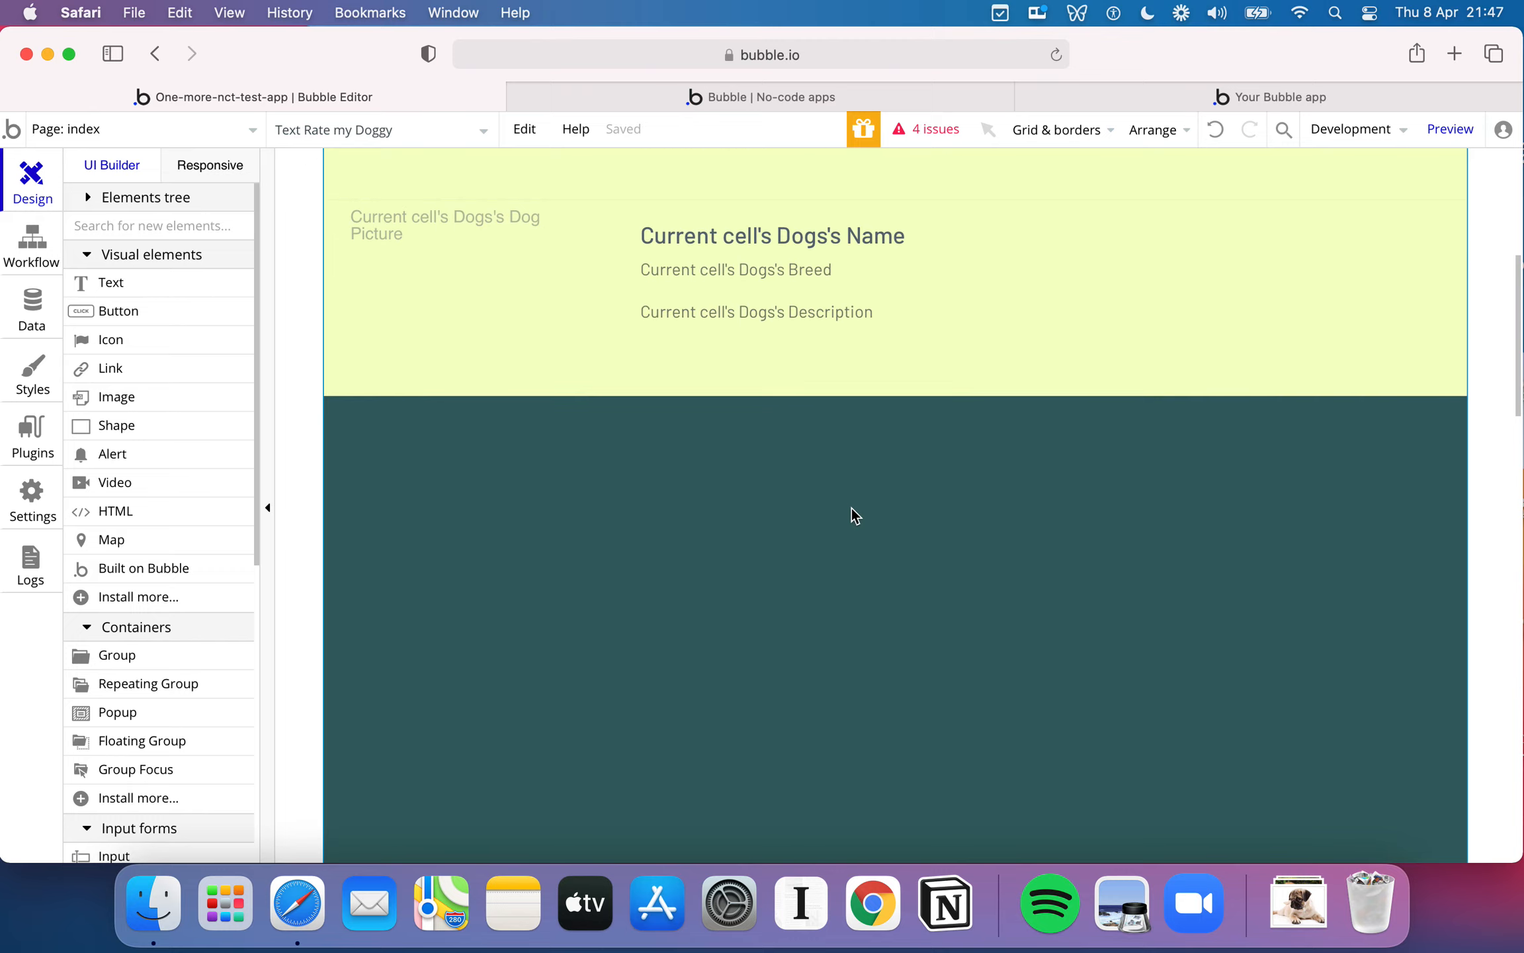
pyautogui.scroll(4, 851, 508)
pyautogui.scroll(-2, 851, 508)
pyautogui.scroll(-2, 851, 507)
pyautogui.scroll(1, 851, 508)
pyautogui.scroll(-6, 219, 531)
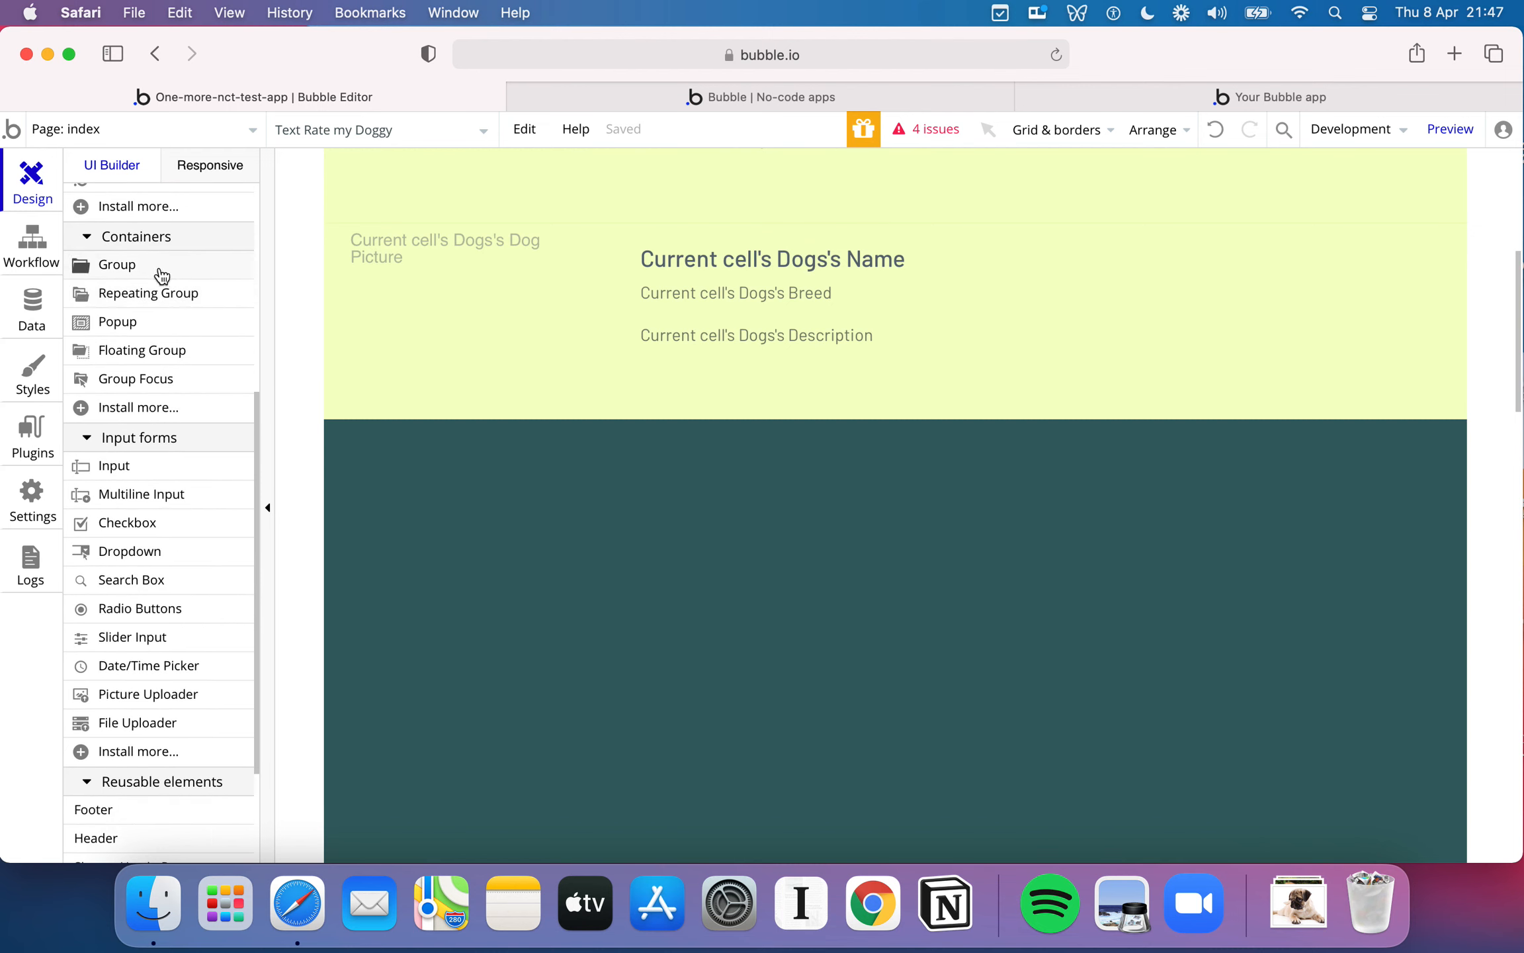
pyautogui.click(154, 262)
pyautogui.moveTo(457, 450); pyautogui.dragTo(1201, 702)
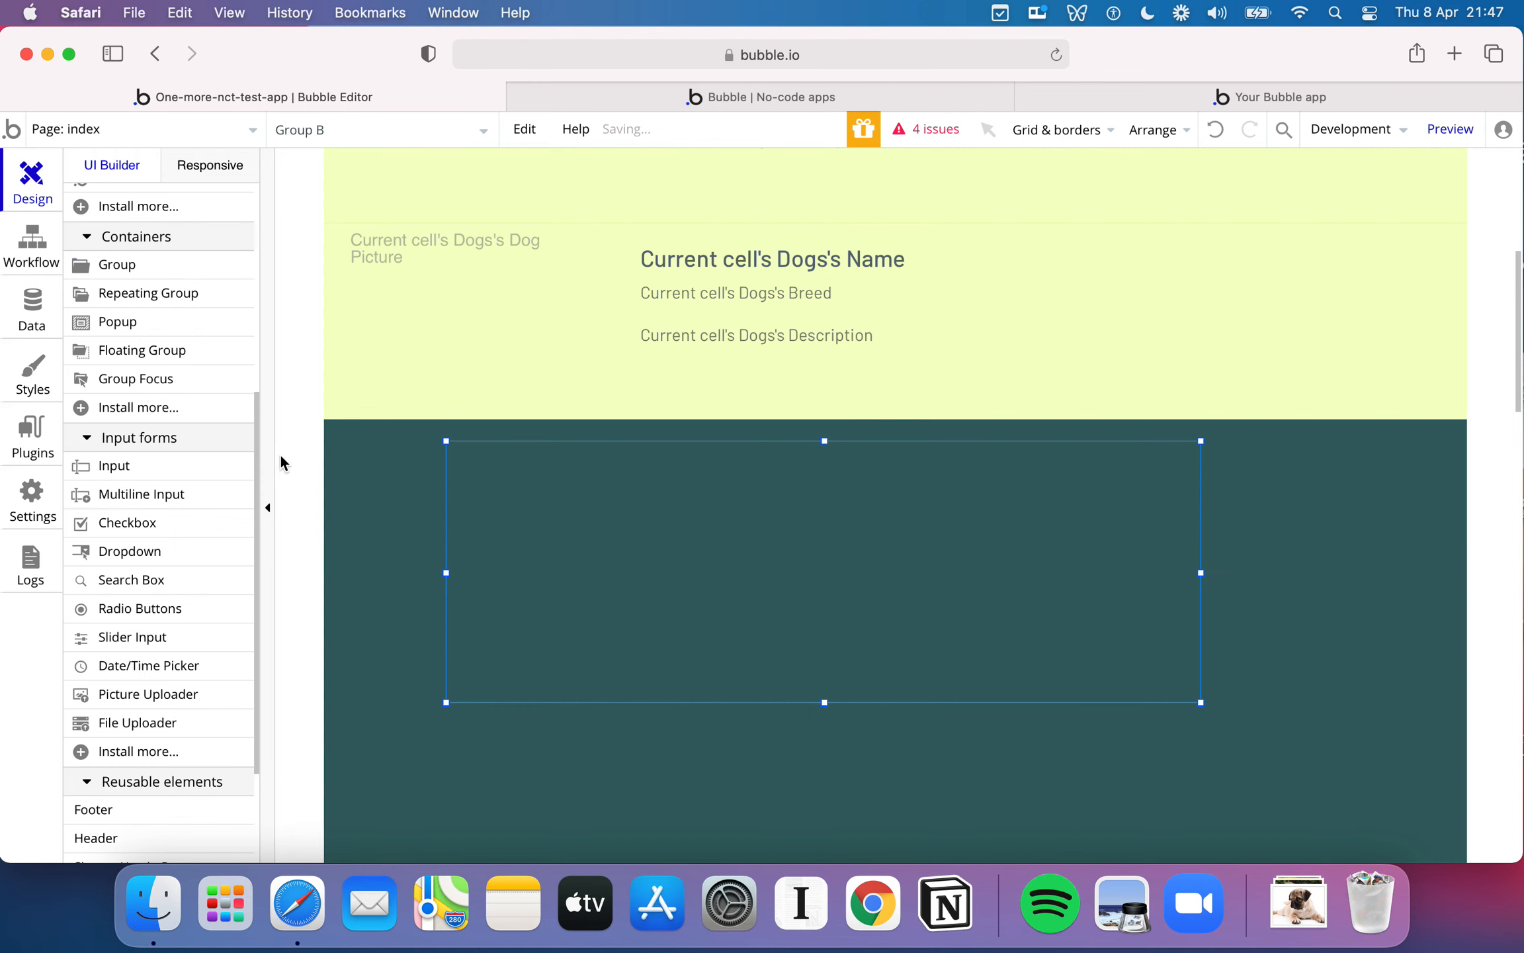
pyautogui.scroll(-3, 196, 524)
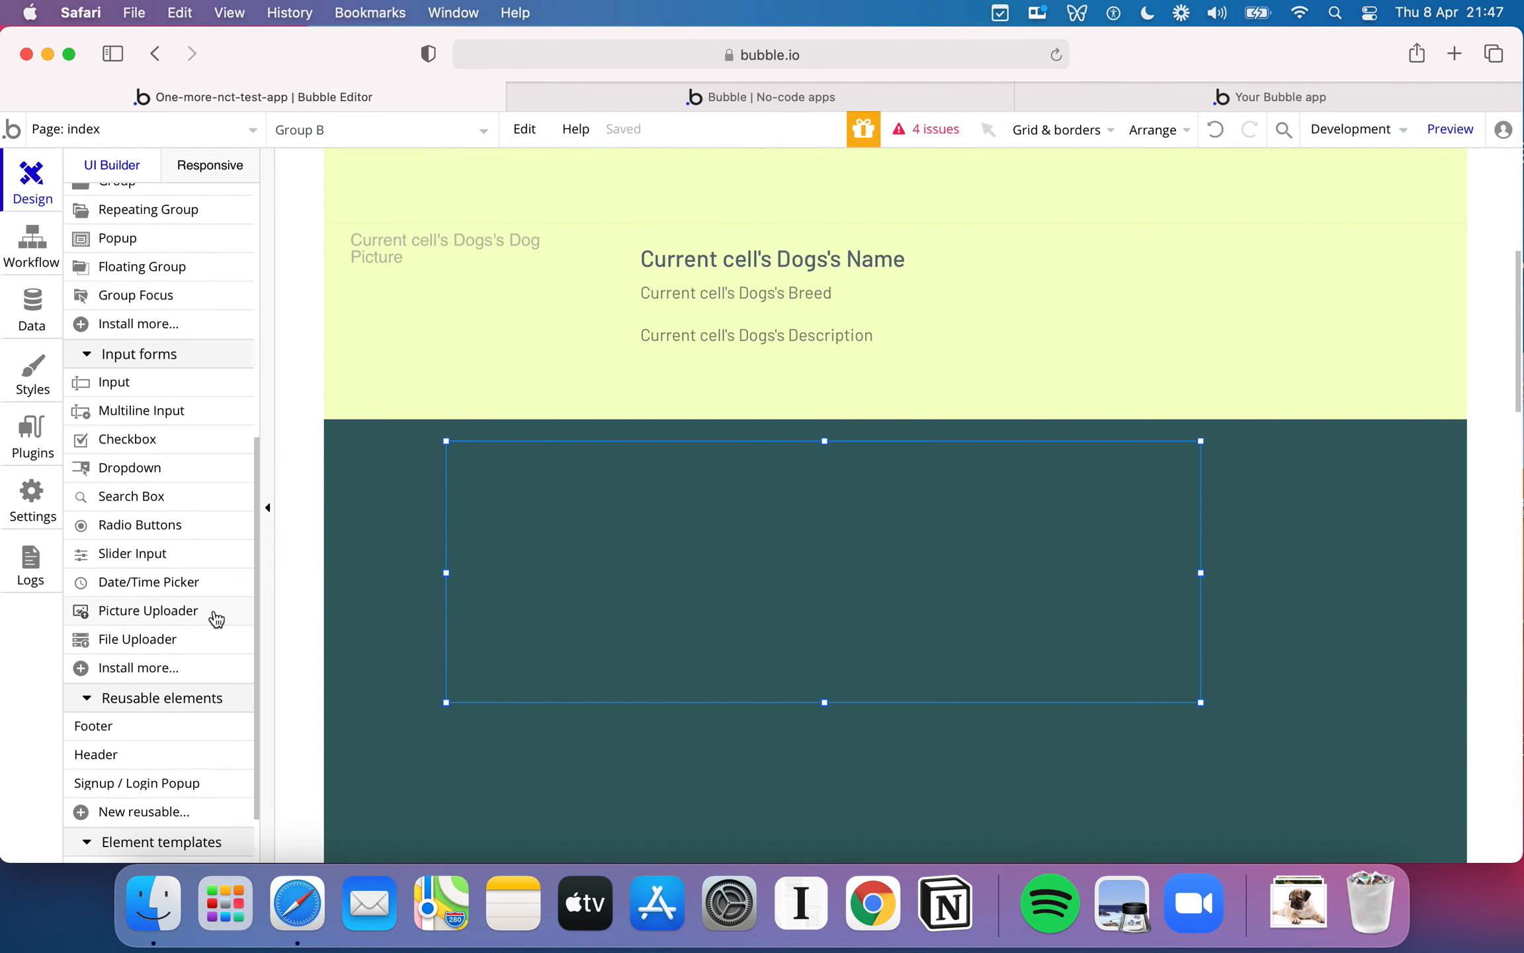
# - Add a single-line input inside the new group below the dog list, near its left edge
pyautogui.moveTo(186, 444)
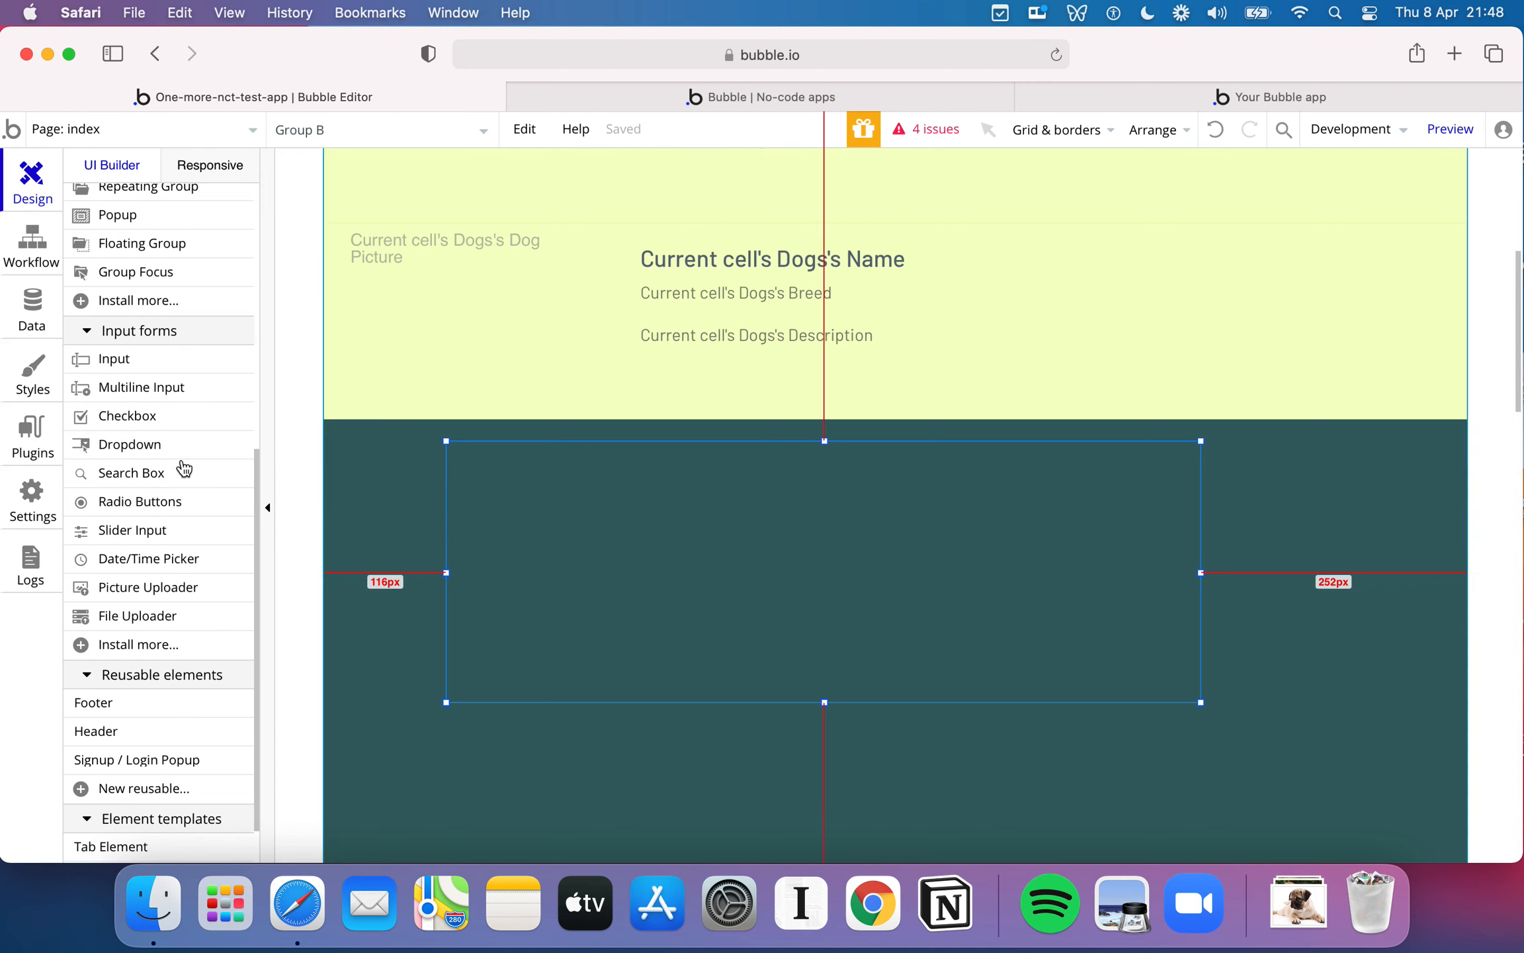
pyautogui.scroll(3, 165, 395)
pyautogui.scroll(2, 165, 395)
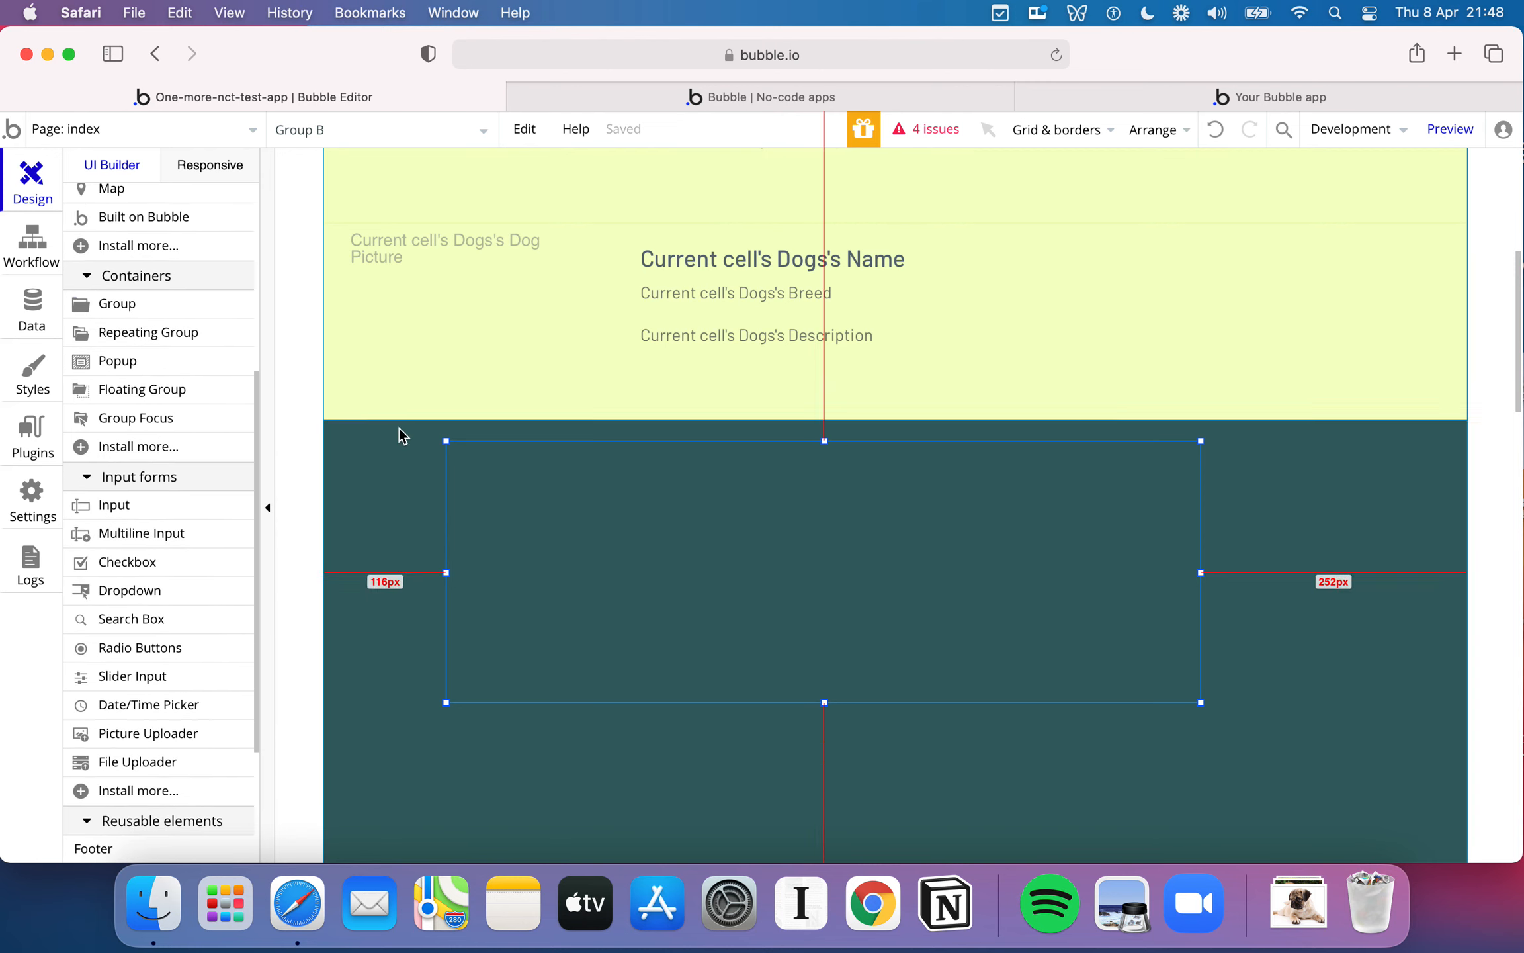
pyautogui.moveTo(154, 505)
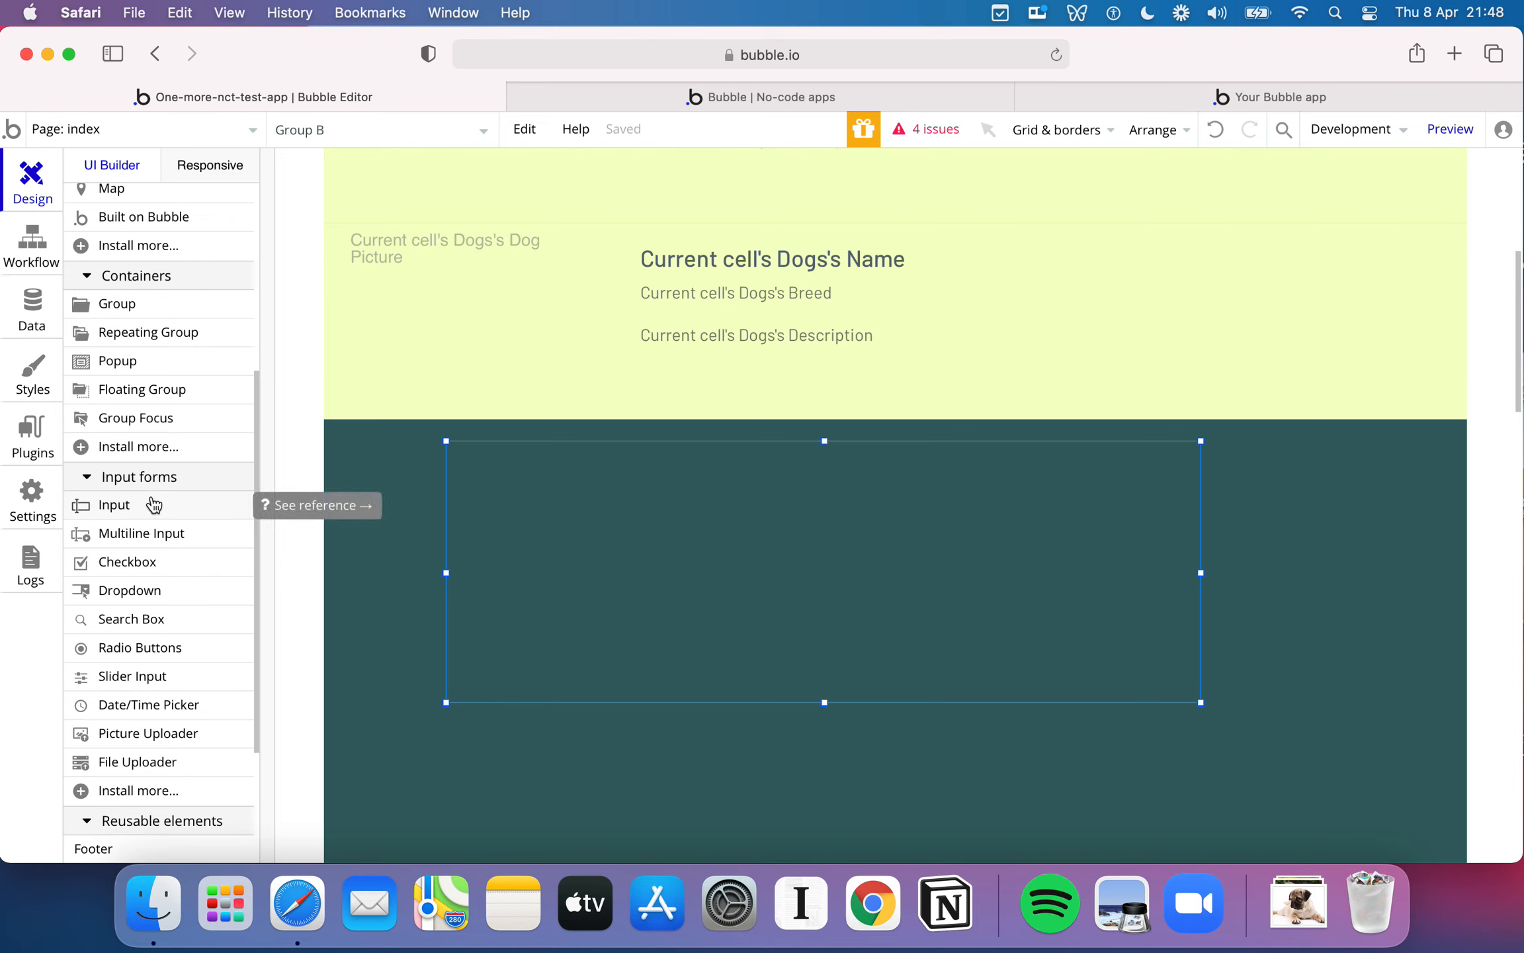
pyautogui.moveTo(154, 505); pyautogui.dragTo(537, 512)
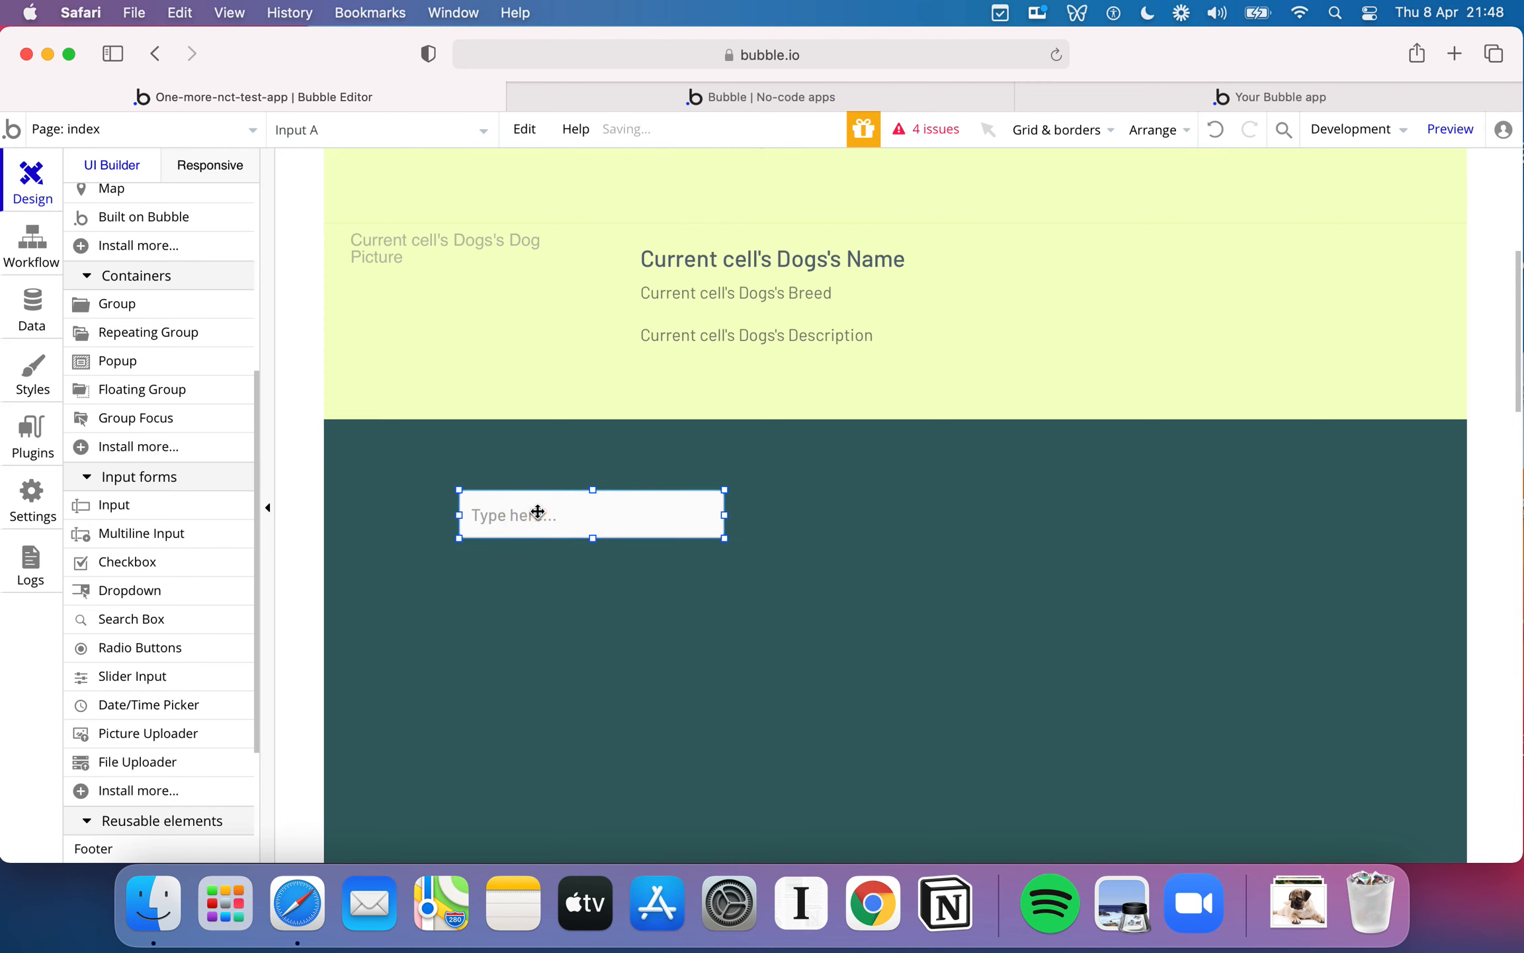
pyautogui.scroll(-2, 173, 573)
pyautogui.moveTo(541, 511); pyautogui.dragTo(546, 551)
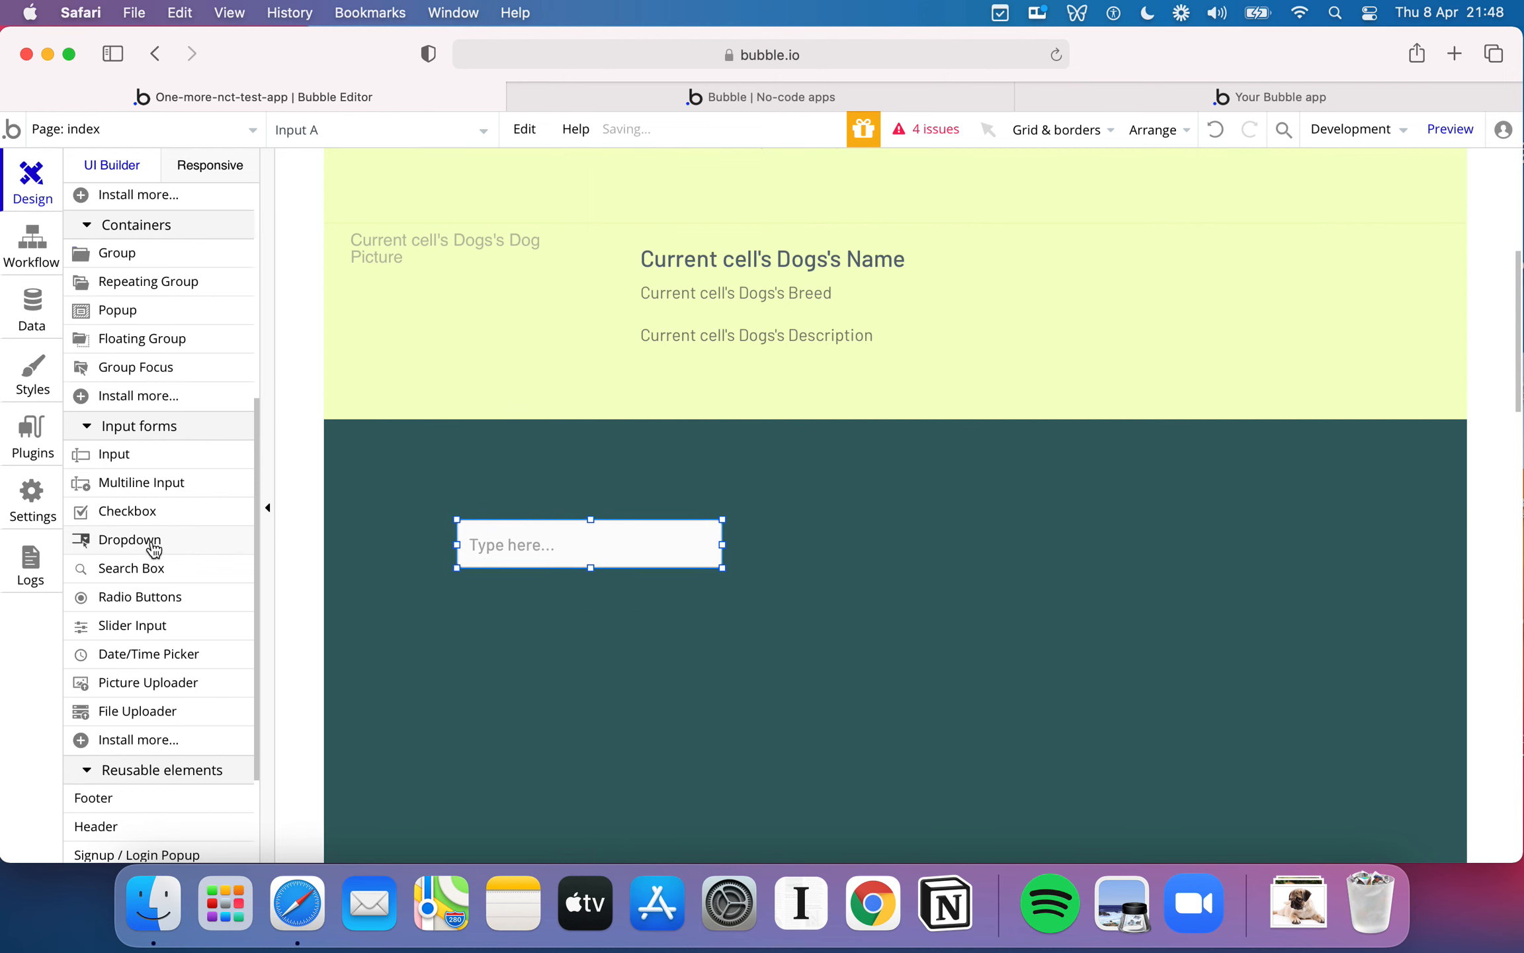
# - Add a dropdown directly beneath the input and a set of radio buttons in the right half of the group
pyautogui.moveTo(177, 544); pyautogui.dragTo(564, 611)
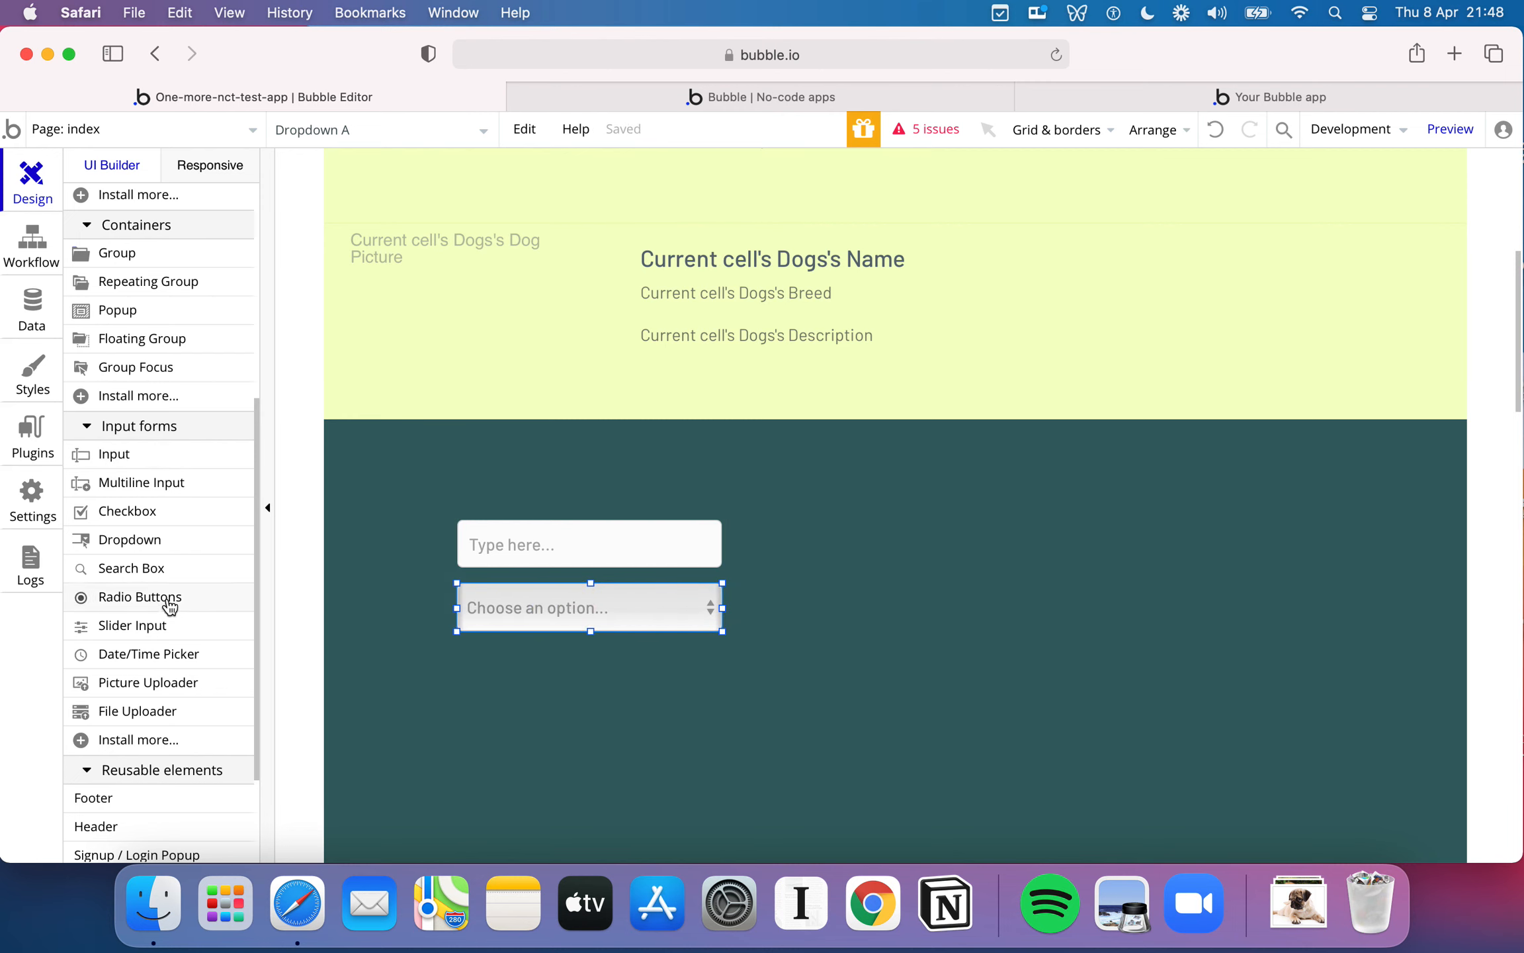
pyautogui.moveTo(168, 606); pyautogui.dragTo(834, 495)
pyautogui.moveTo(977, 535); pyautogui.dragTo(1018, 538)
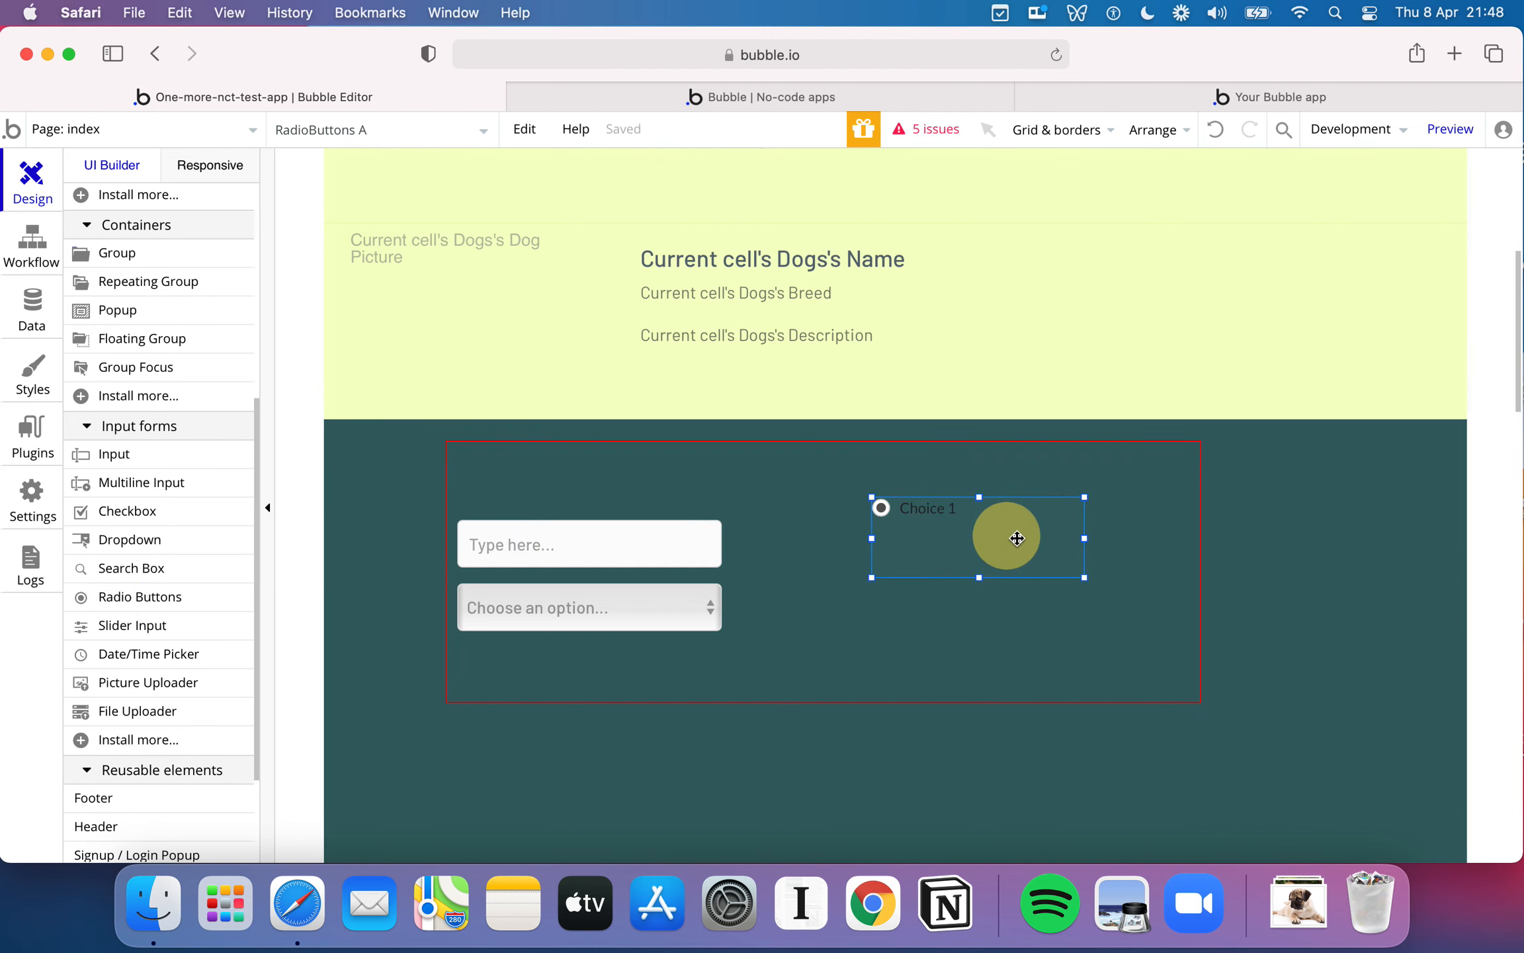
# - Move the input to about 45 px from the group's left edge and align the dropdown beneath it with a wider gap
pyautogui.moveTo(701, 540); pyautogui.dragTo(740, 507)
pyautogui.click(700, 608)
pyautogui.moveTo(699, 609)
pyautogui.mouseDown()
pyautogui.moveTo(732, 587)
pyautogui.moveTo(704, 602)
pyautogui.mouseUp()
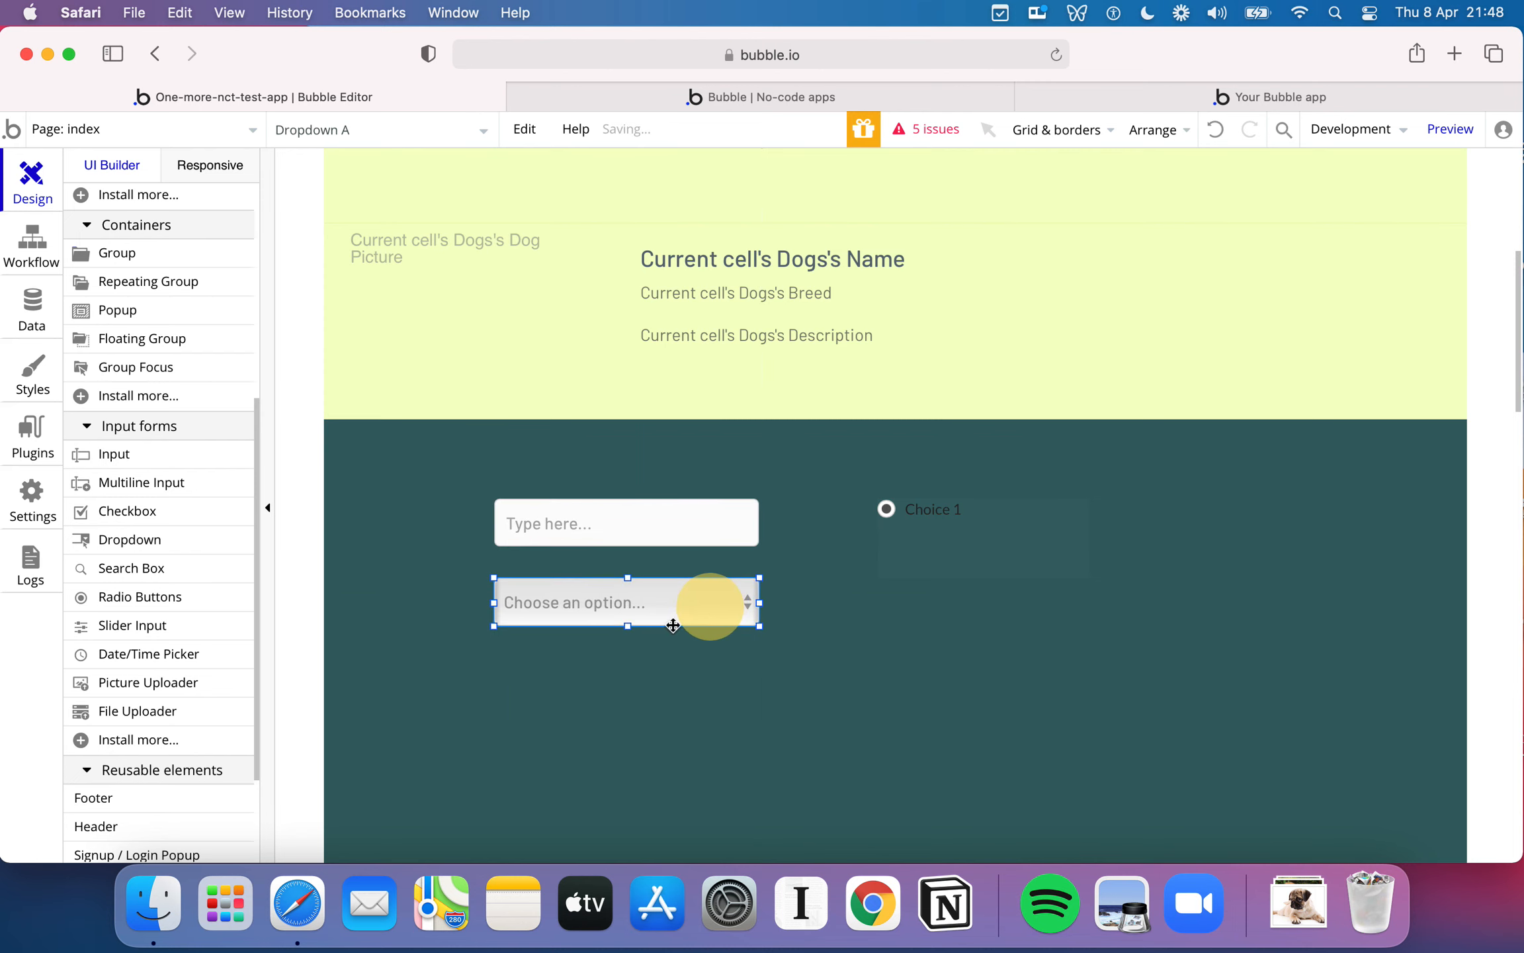
# - Add a button about 368 by 45 px below the form fields and label it Save Rating
pyautogui.scroll(5, 170, 619)
pyautogui.moveTo(134, 272); pyautogui.dragTo(629, 645)
pyautogui.moveTo(796, 668); pyautogui.dragTo(1024, 668)
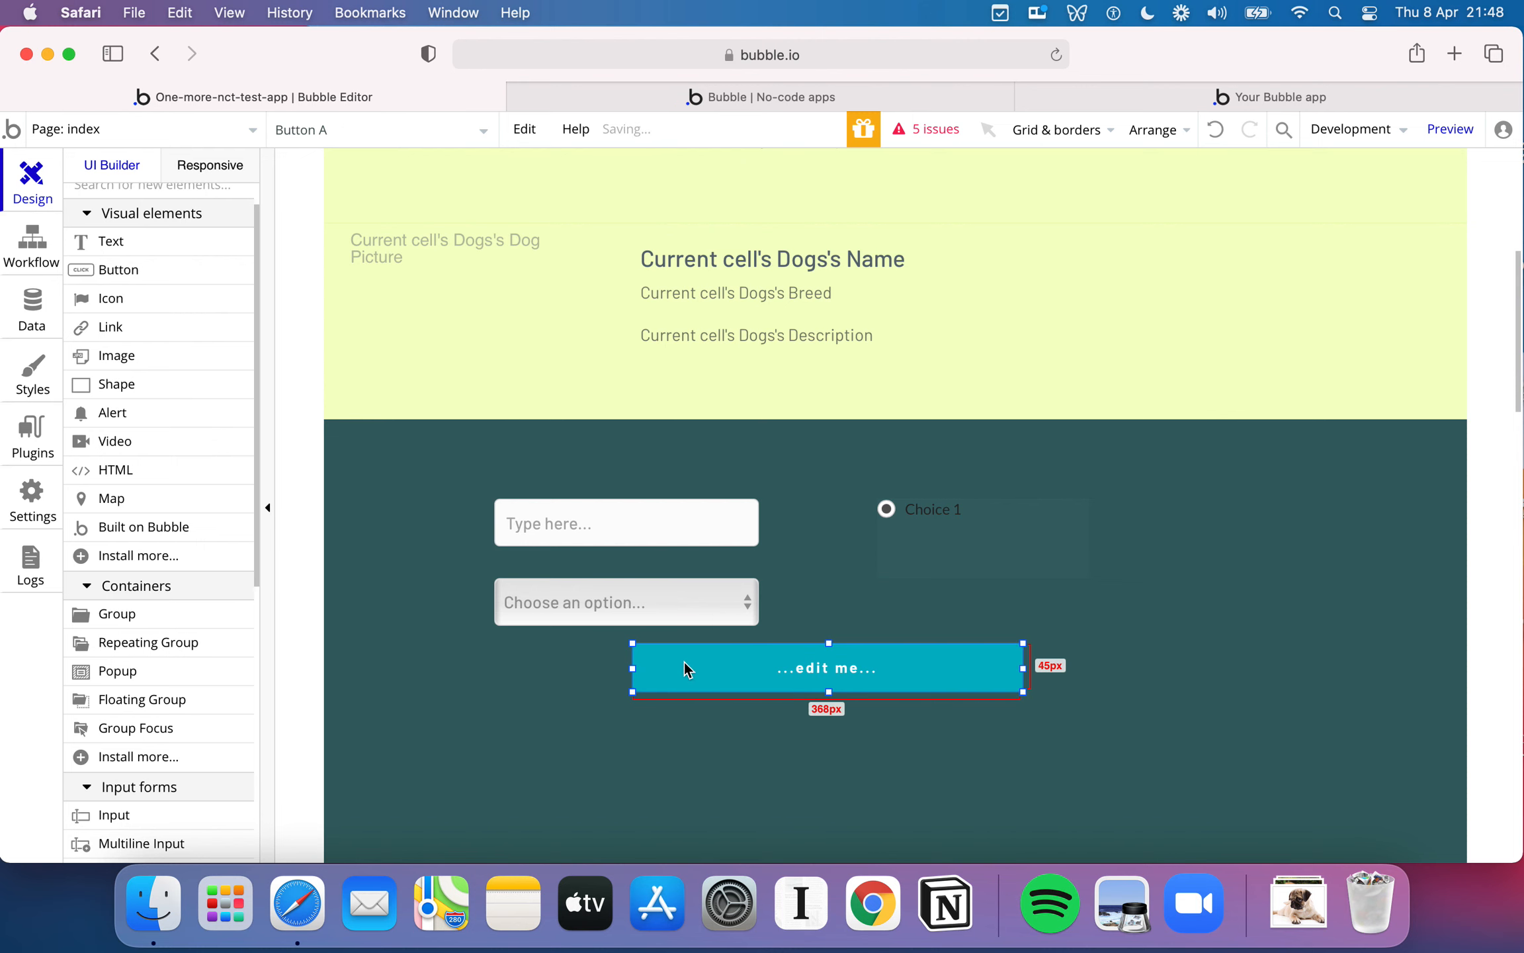
pyautogui.doubleClick(791, 674)
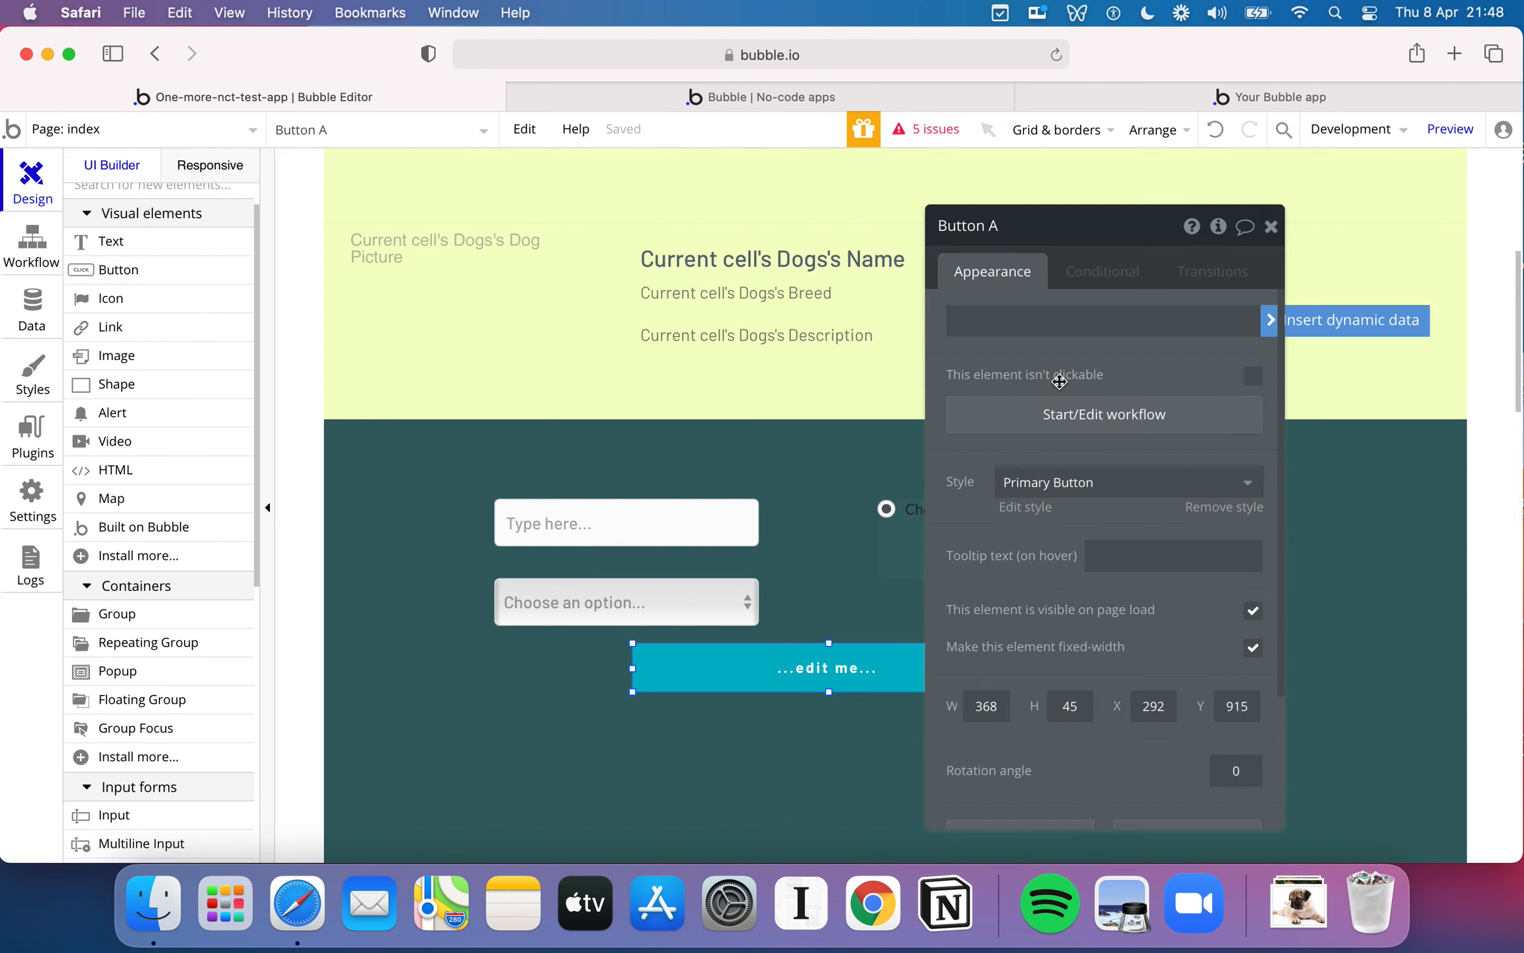
pyautogui.click(1030, 329)
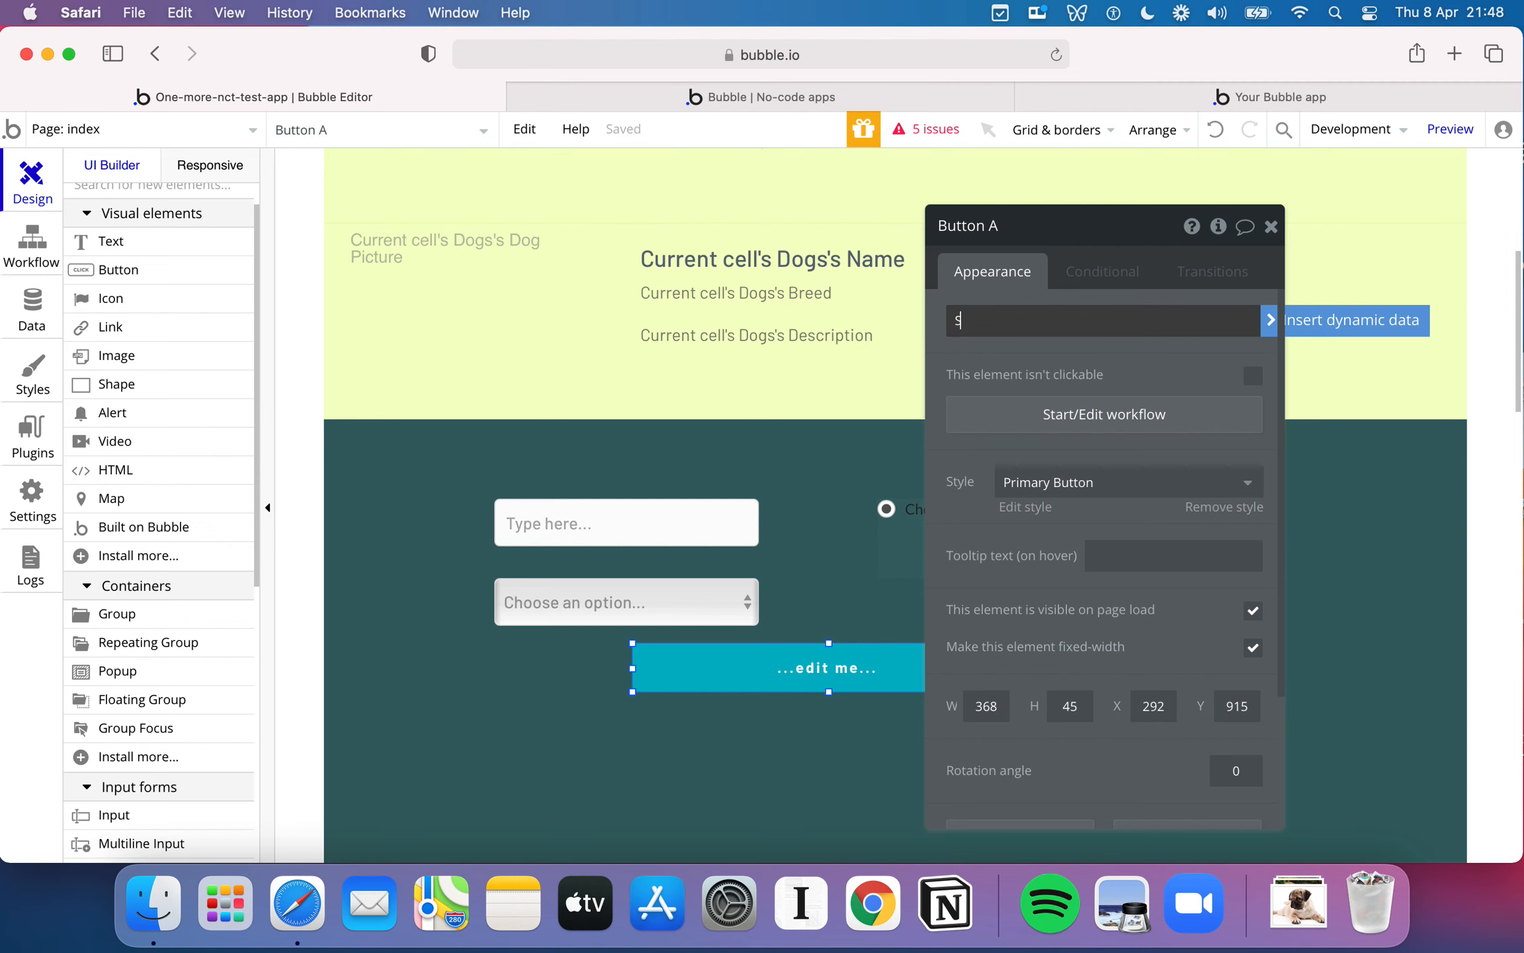
pyautogui.press('Return')
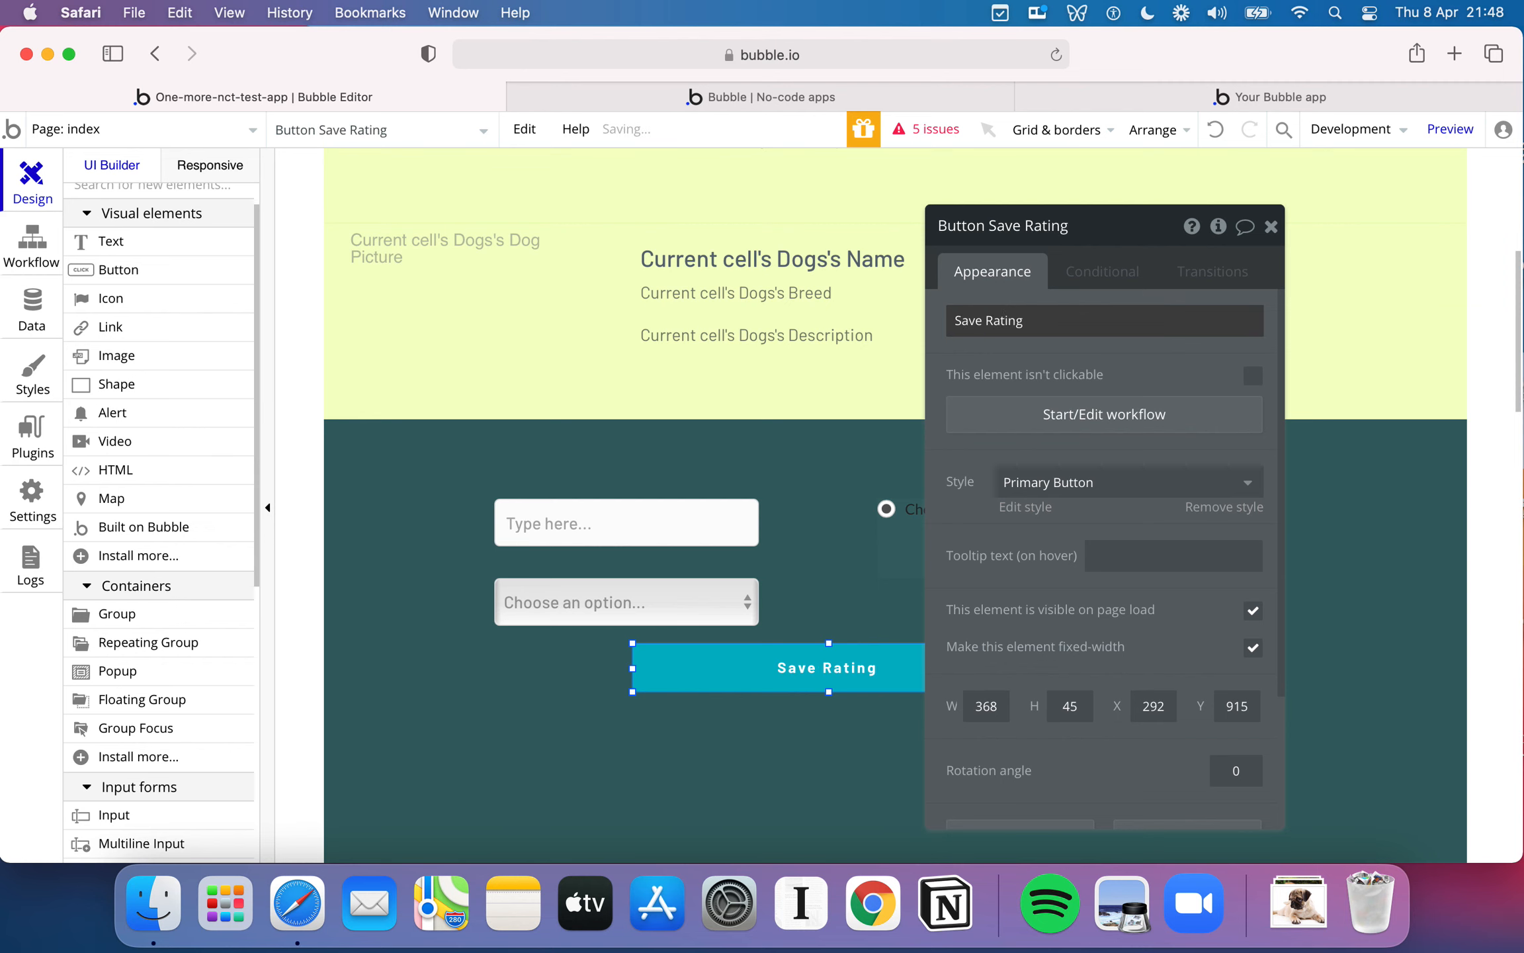
# - Draw a text element about 202 by 37 px above the input and set its text to "Dog Comment:"
pyautogui.click(819, 495)
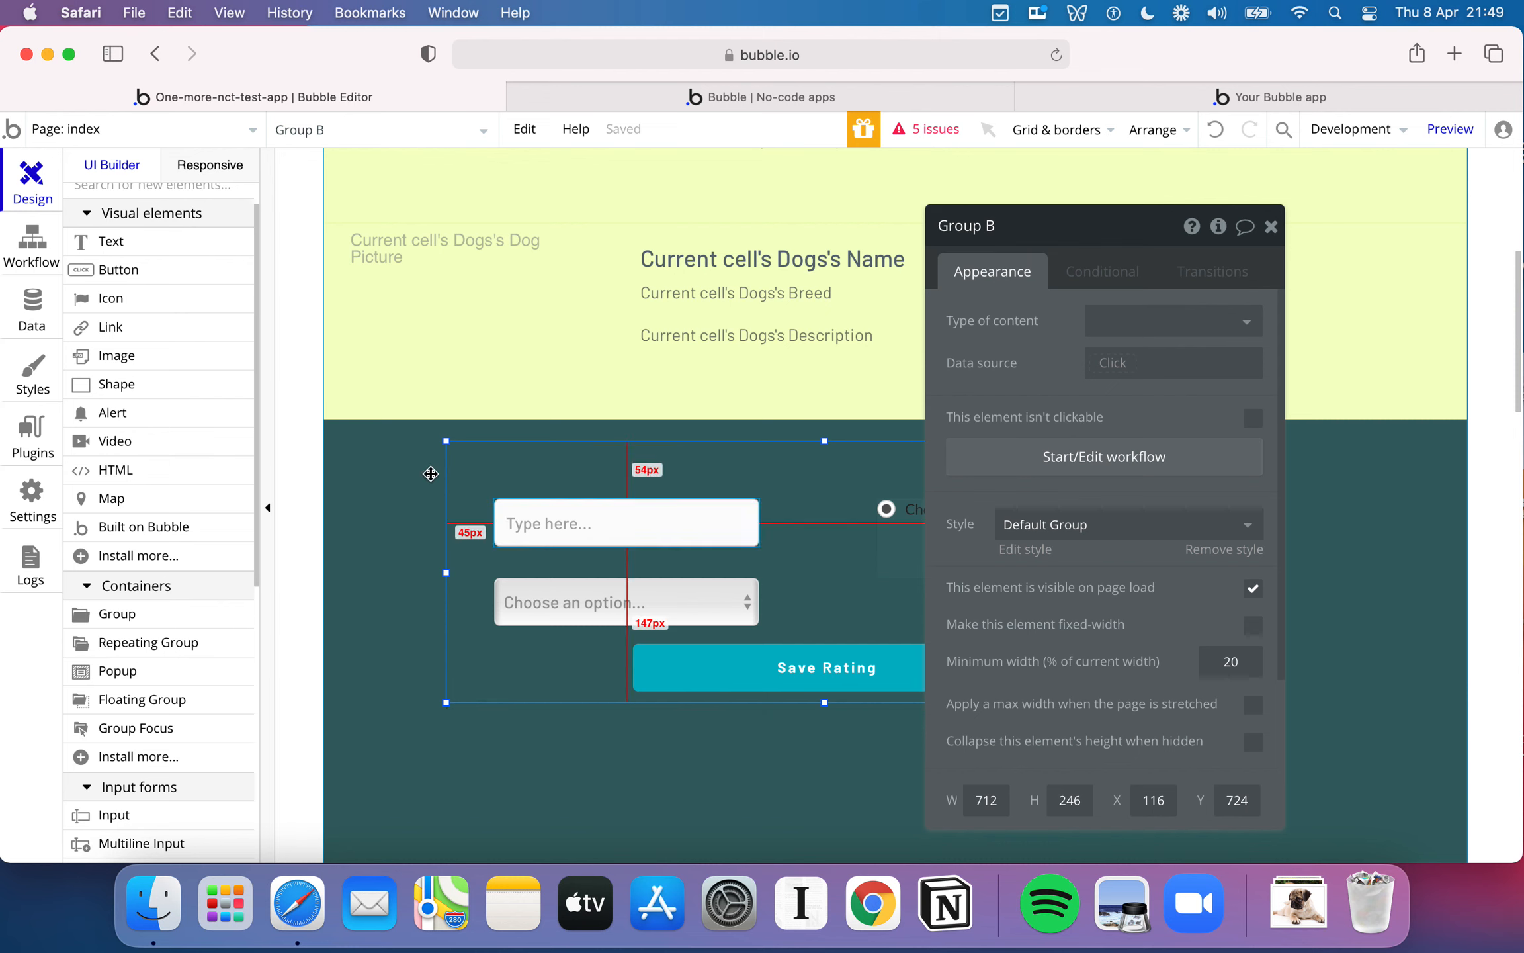
pyautogui.click(143, 245)
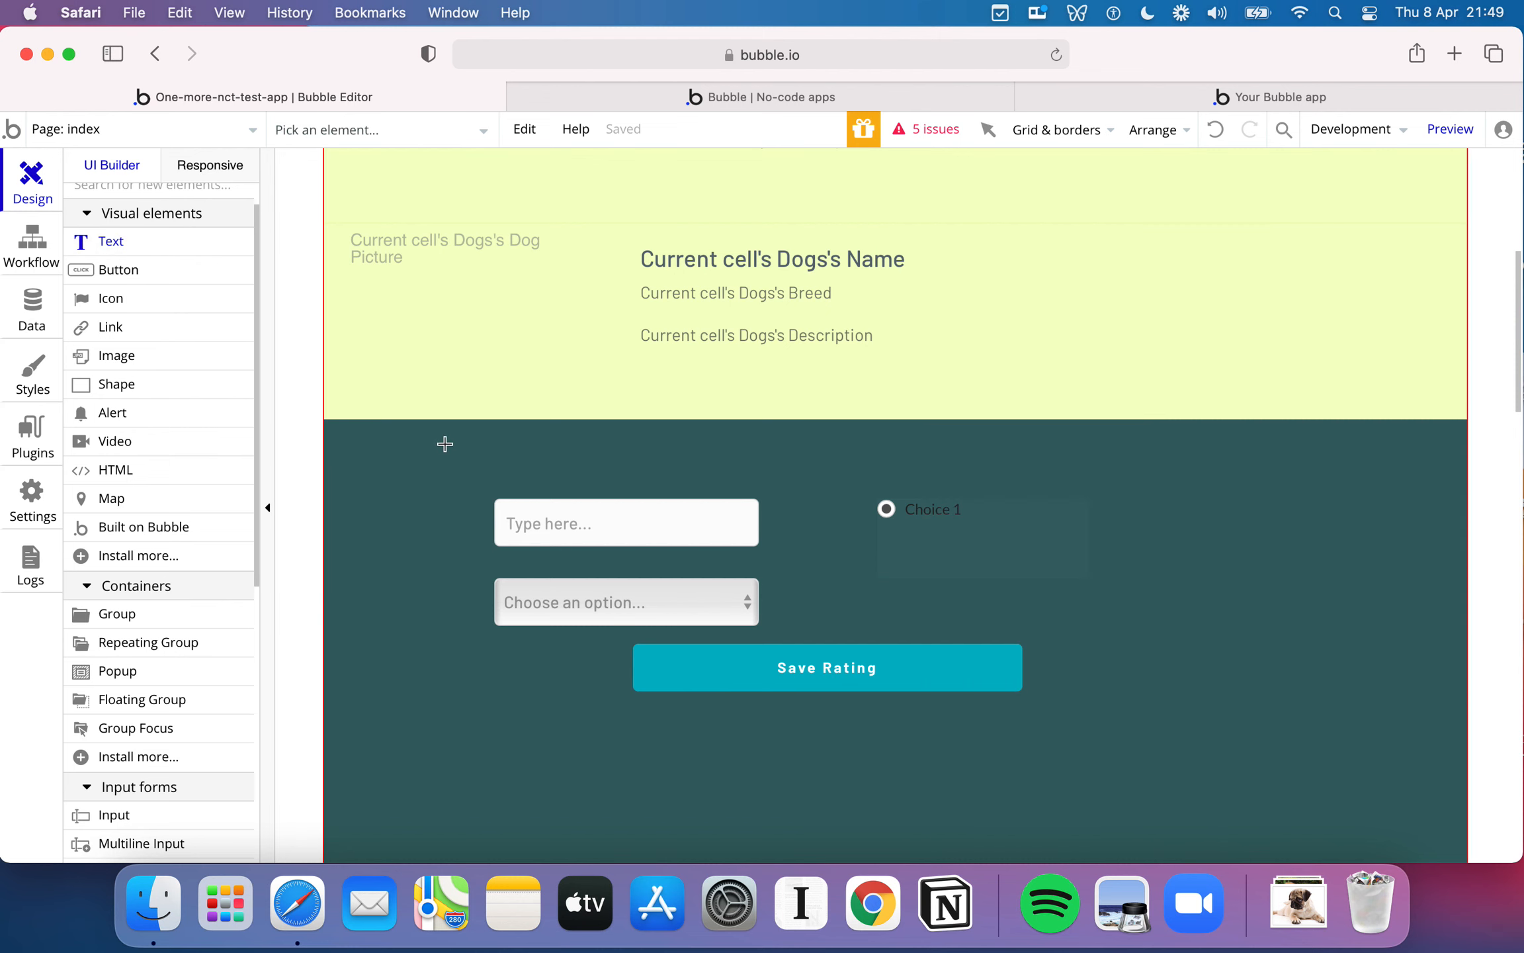
pyautogui.moveTo(499, 448); pyautogui.dragTo(713, 485)
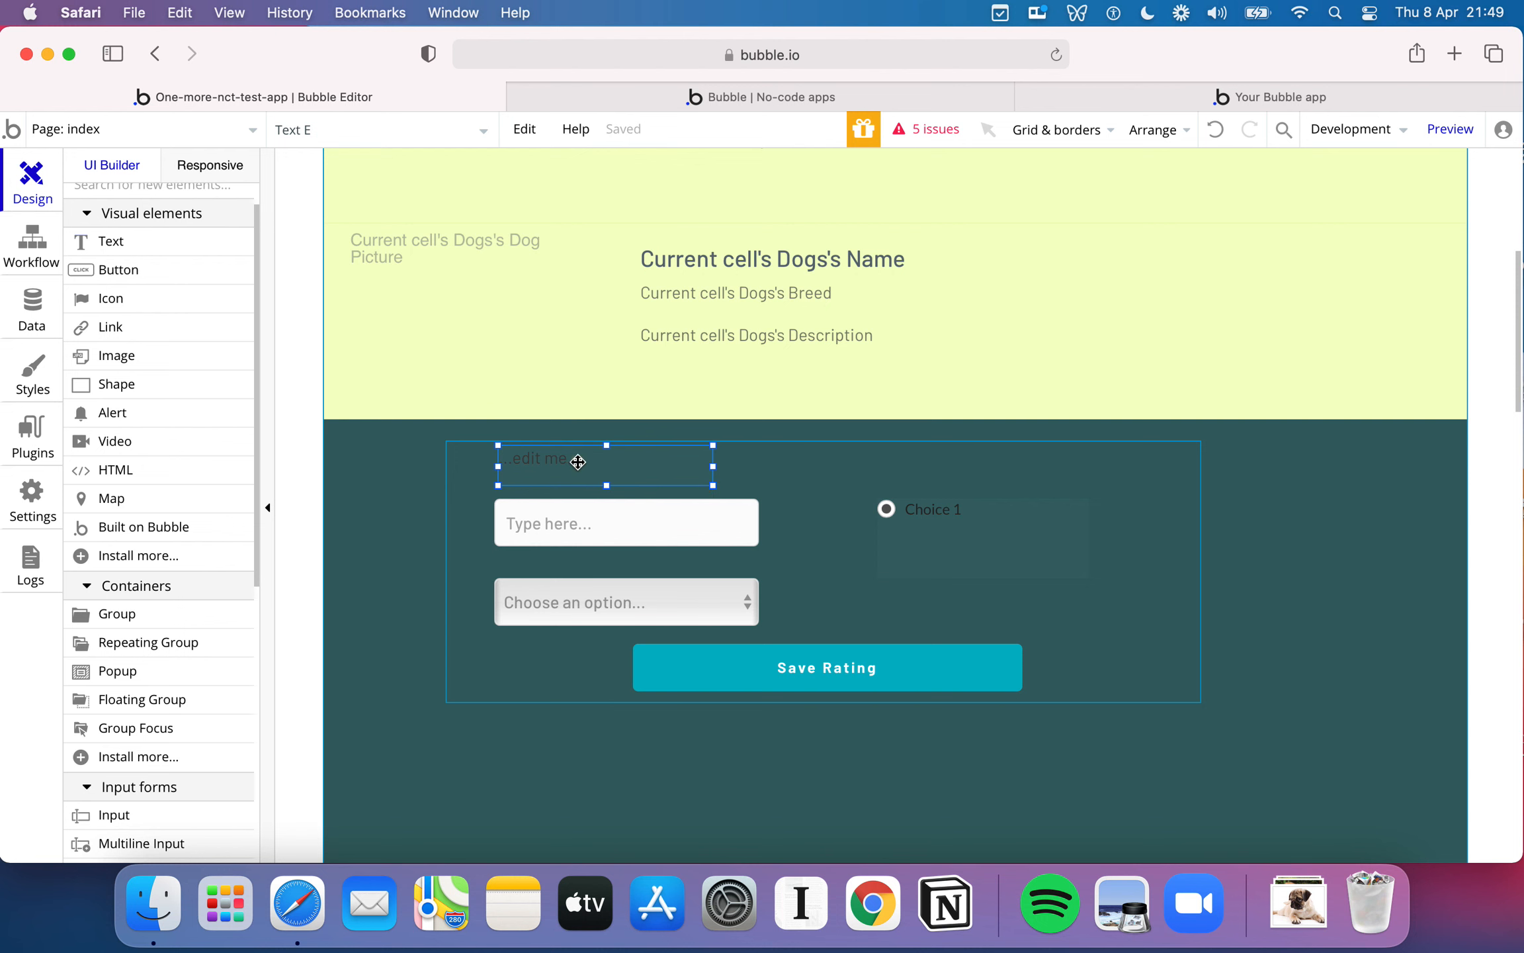
pyautogui.doubleClick(534, 463)
pyautogui.write('Dog Comment:')
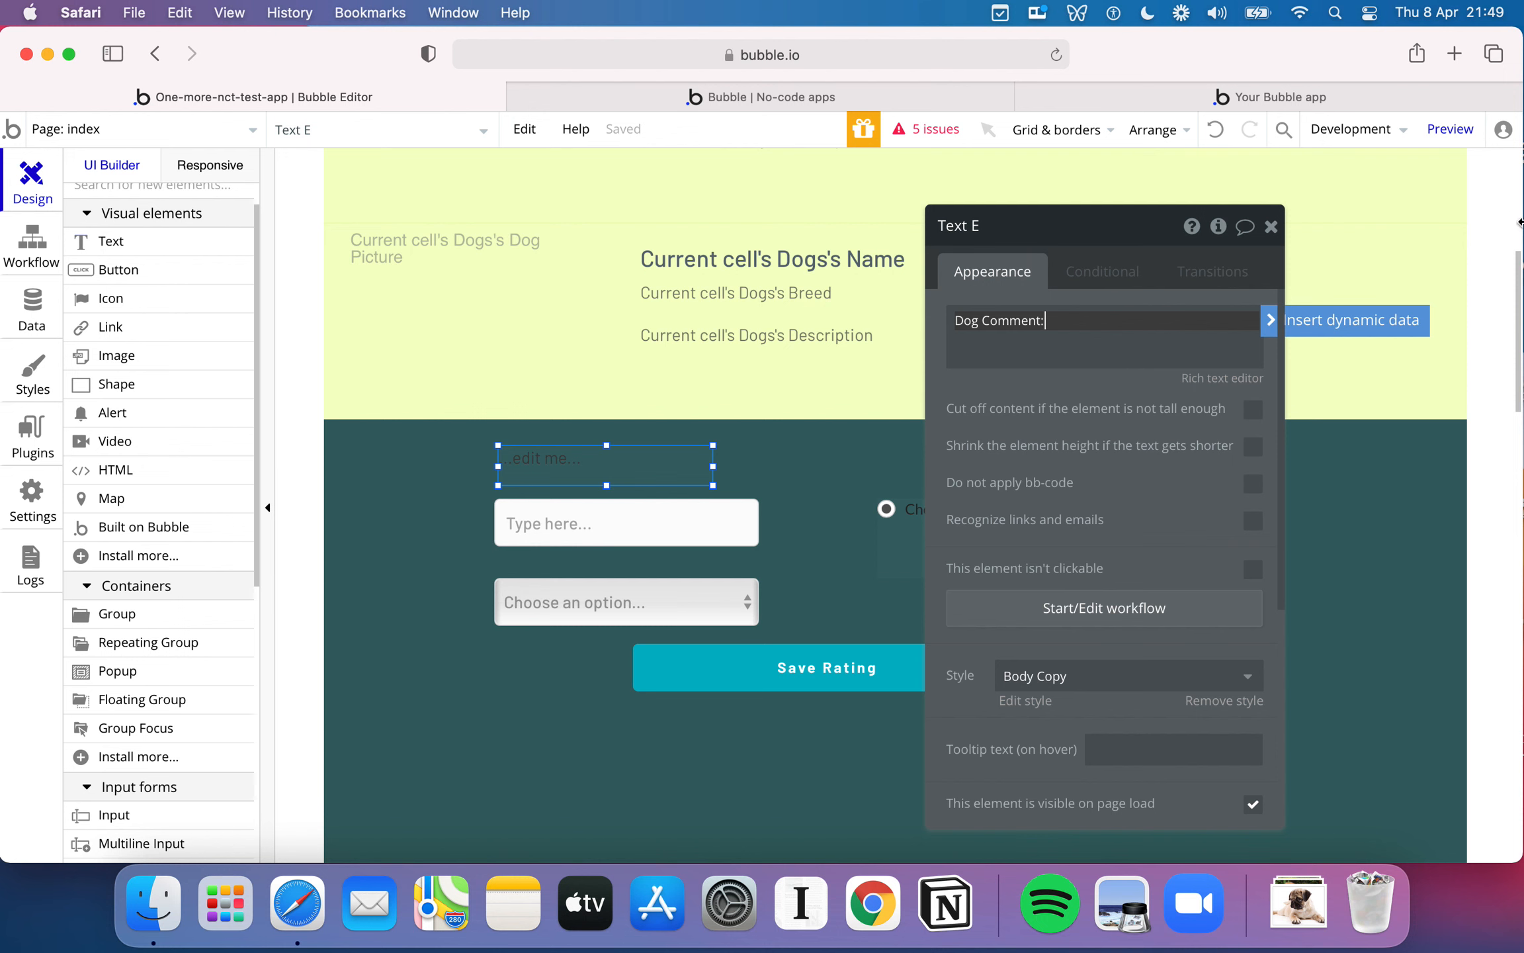
pyautogui.click(1271, 226)
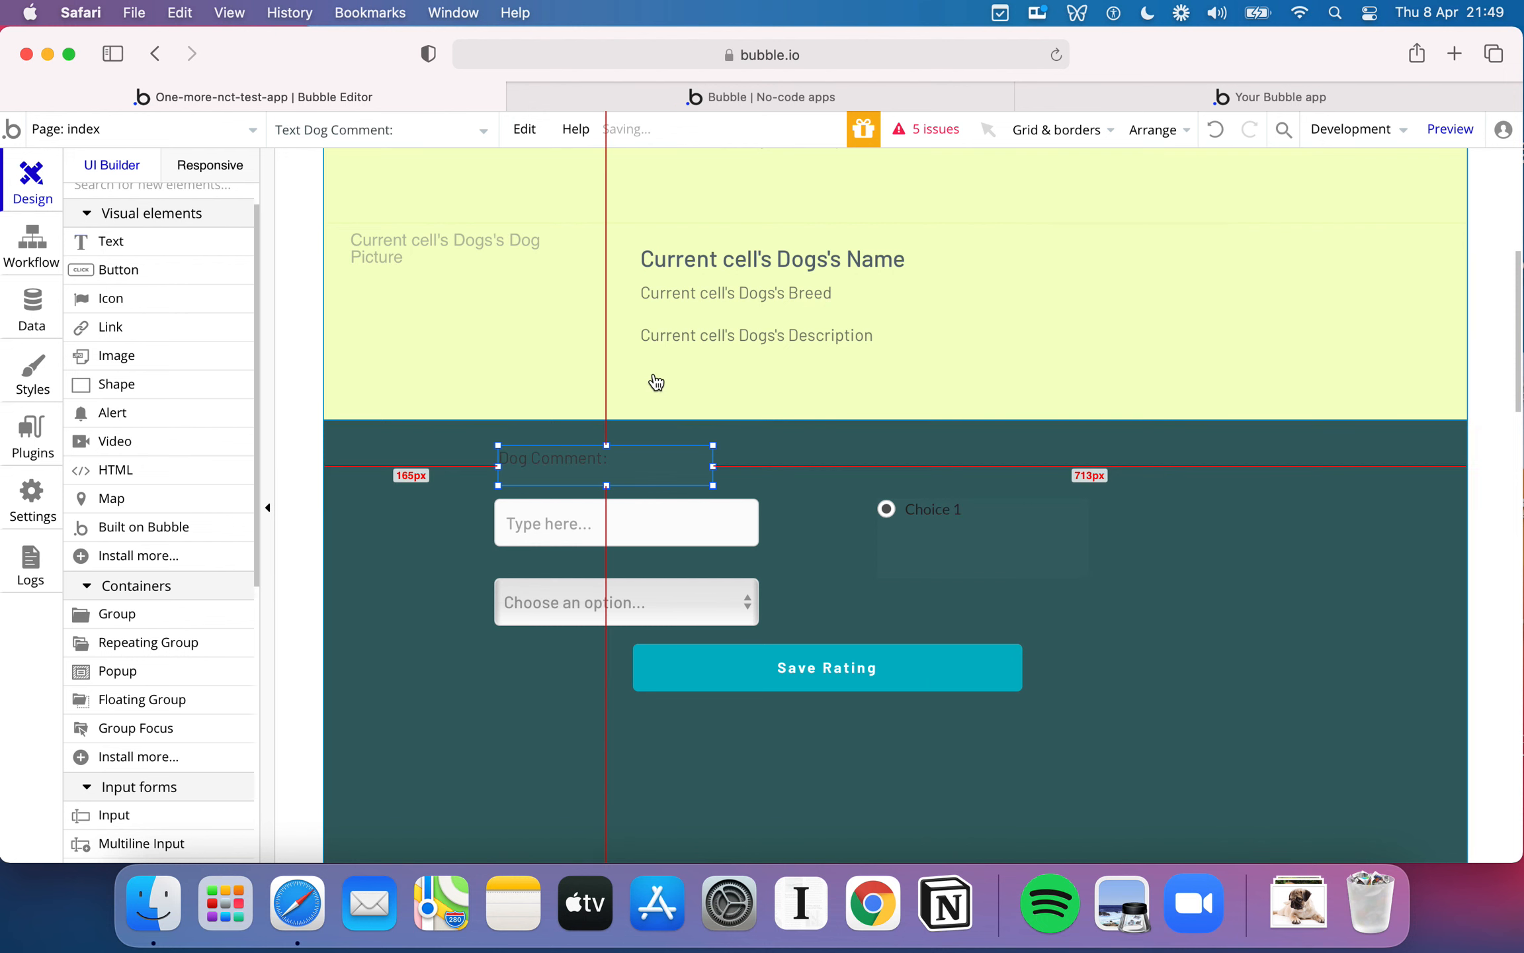
# - Apply the H3 Sub Heading - Light style to the Dog Comment label and align it with the input at X 45, Y 11
pyautogui.doubleClick(580, 453)
pyautogui.scroll(-5, 1111, 549)
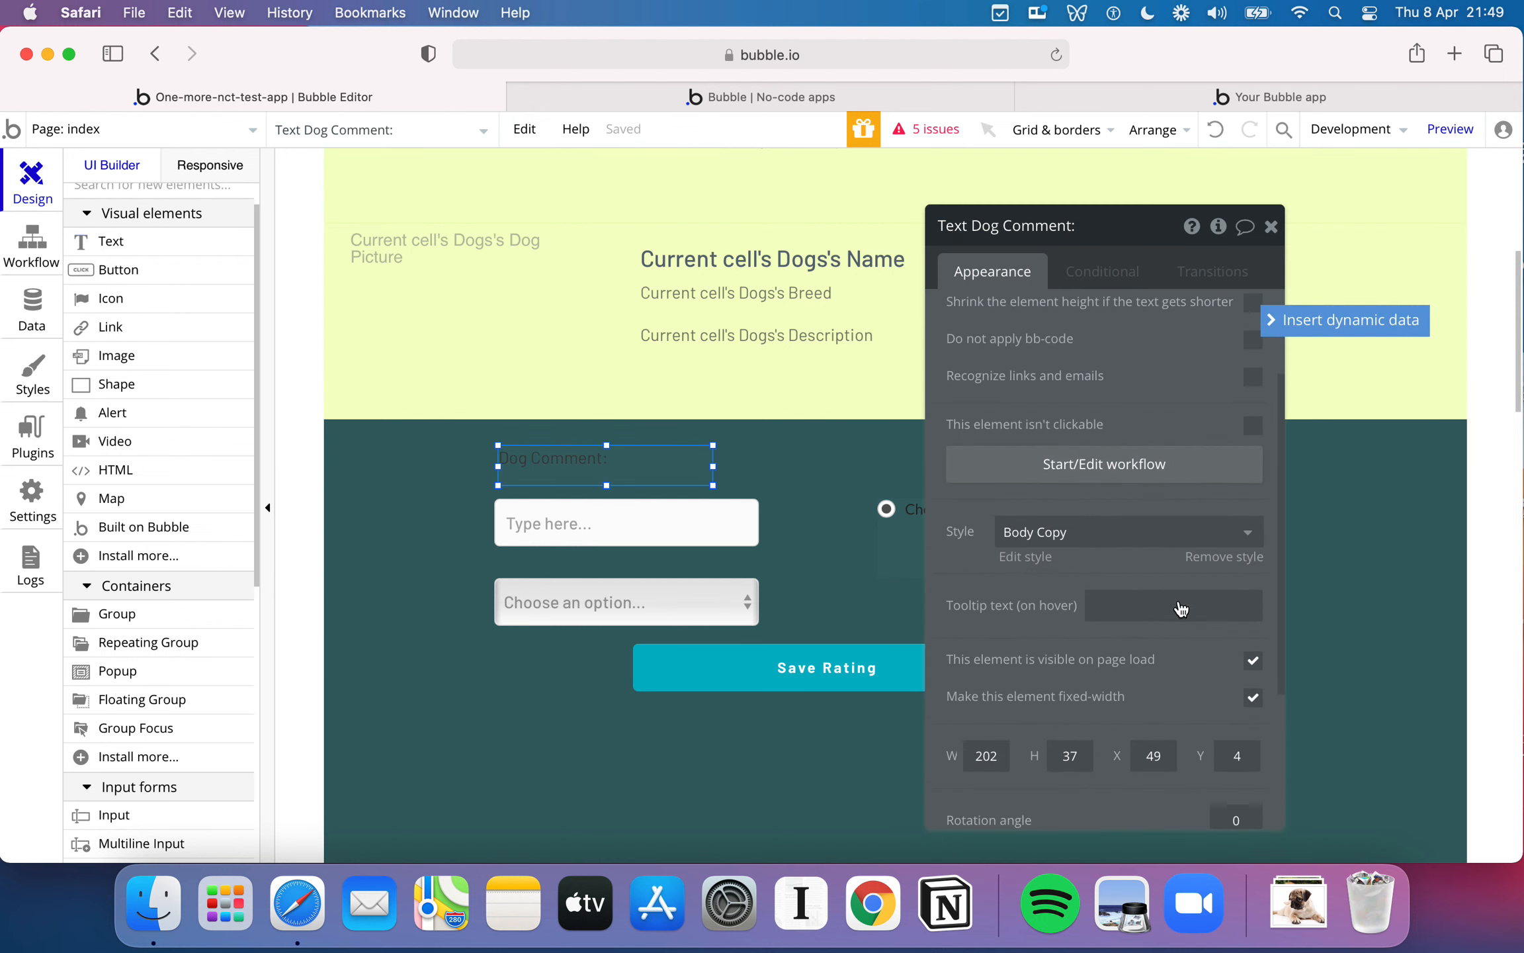
pyautogui.click(1111, 549)
pyautogui.scroll(-3, 1138, 688)
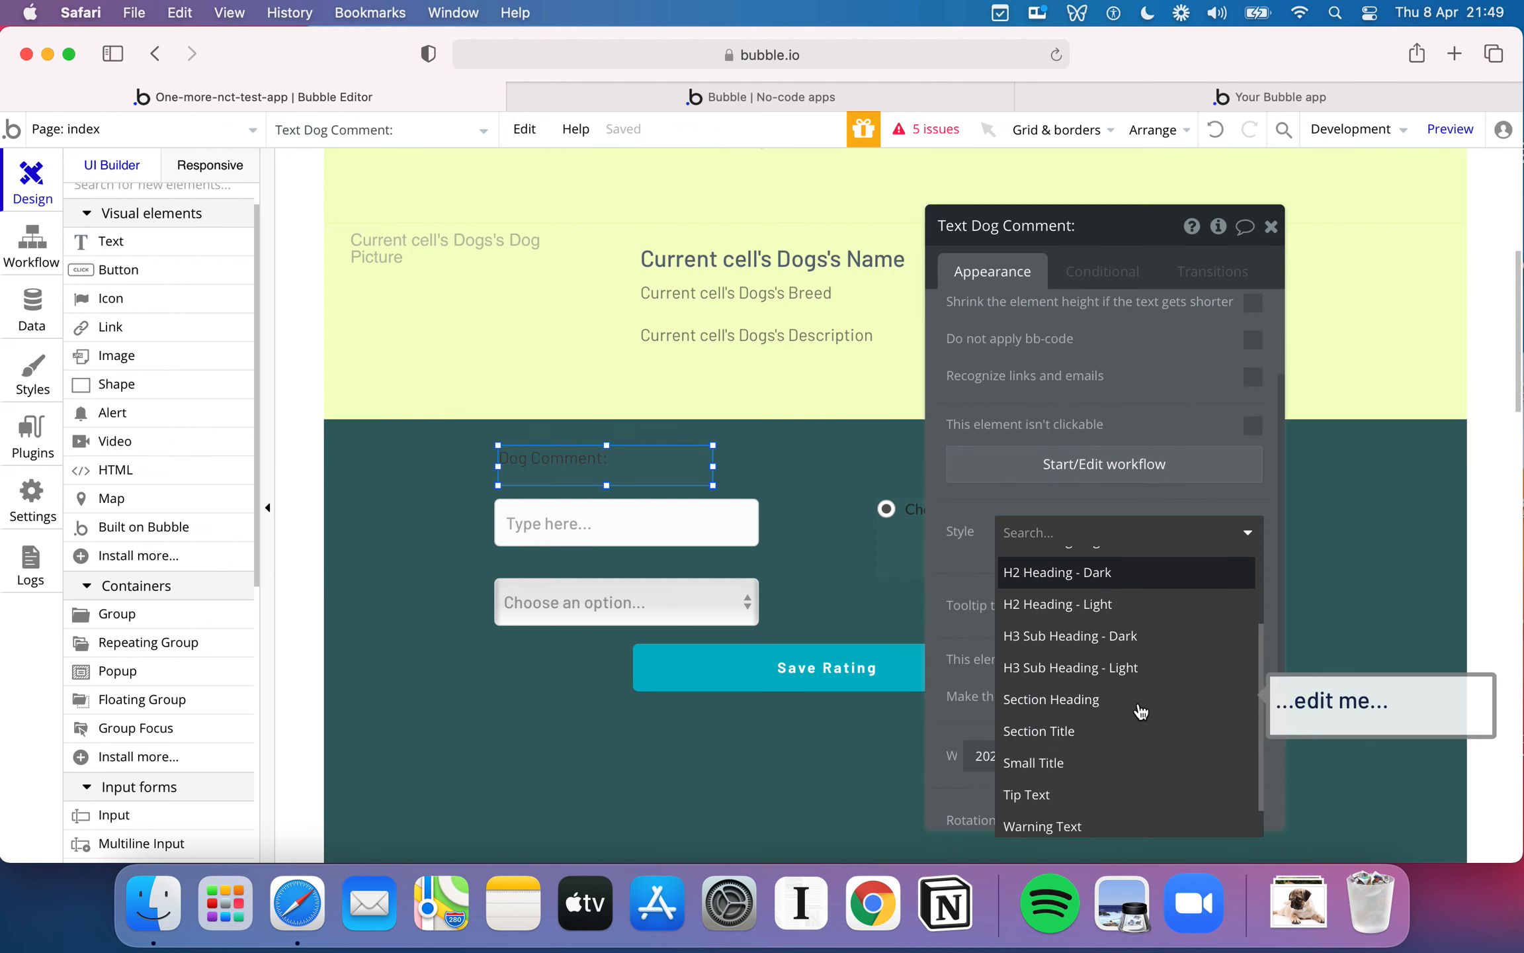
pyautogui.click(1085, 669)
pyautogui.moveTo(573, 456); pyautogui.dragTo(568, 464)
pyautogui.click(572, 526)
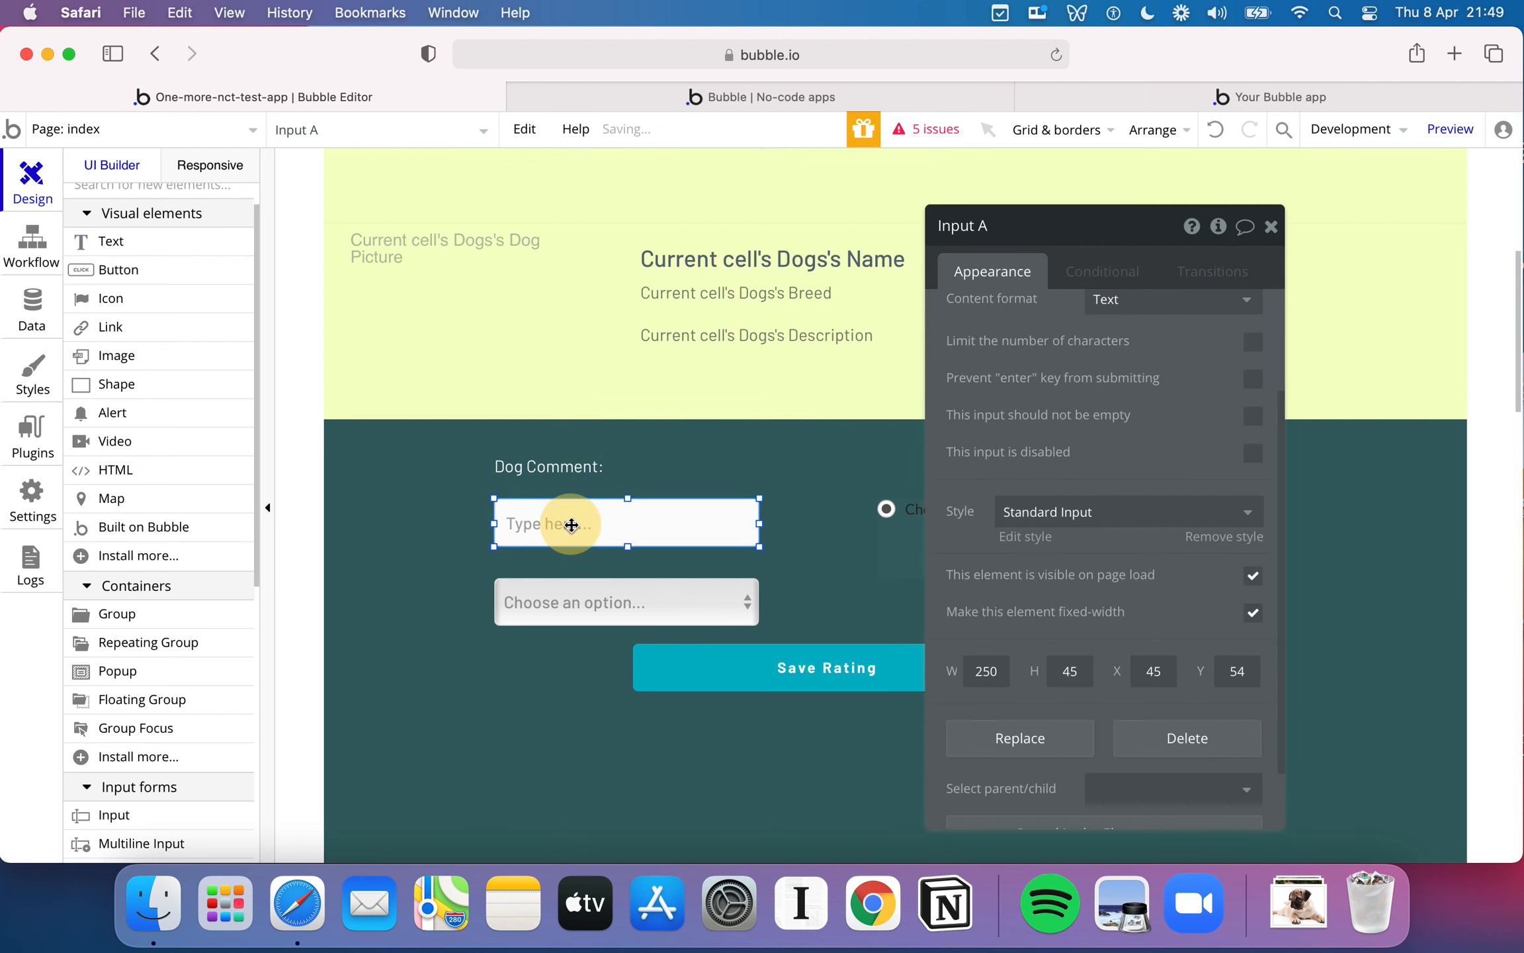
# - Duplicate the Dog Comment label, place the copy above the radio buttons and change its text to "Dog Rating:"
pyautogui.click(698, 461)
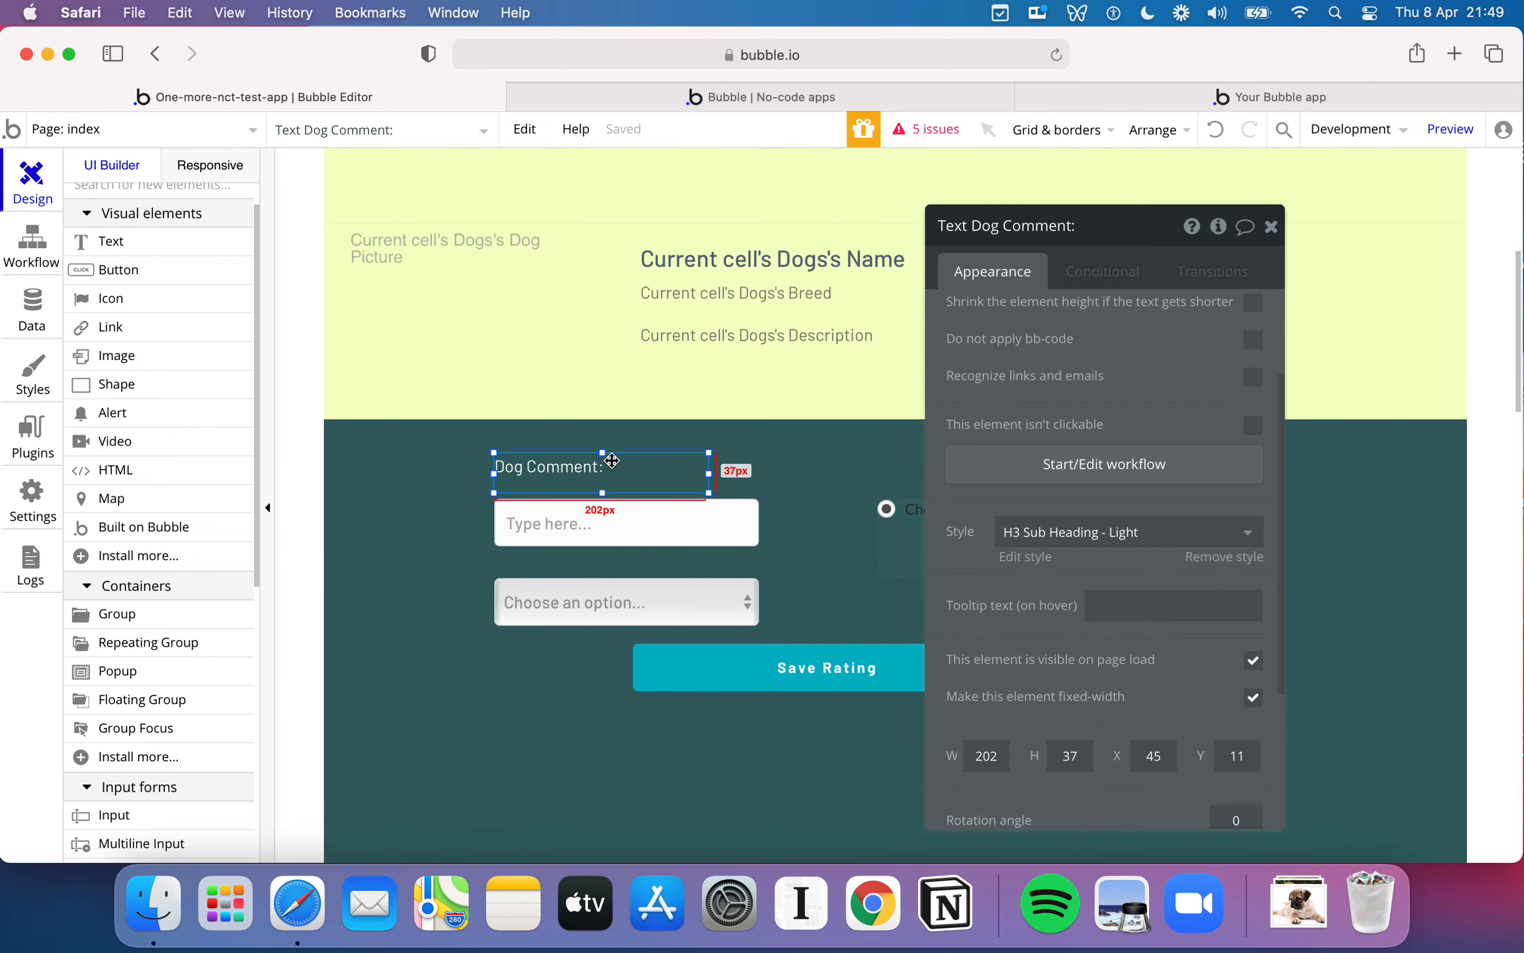
pyautogui.press('super+d')
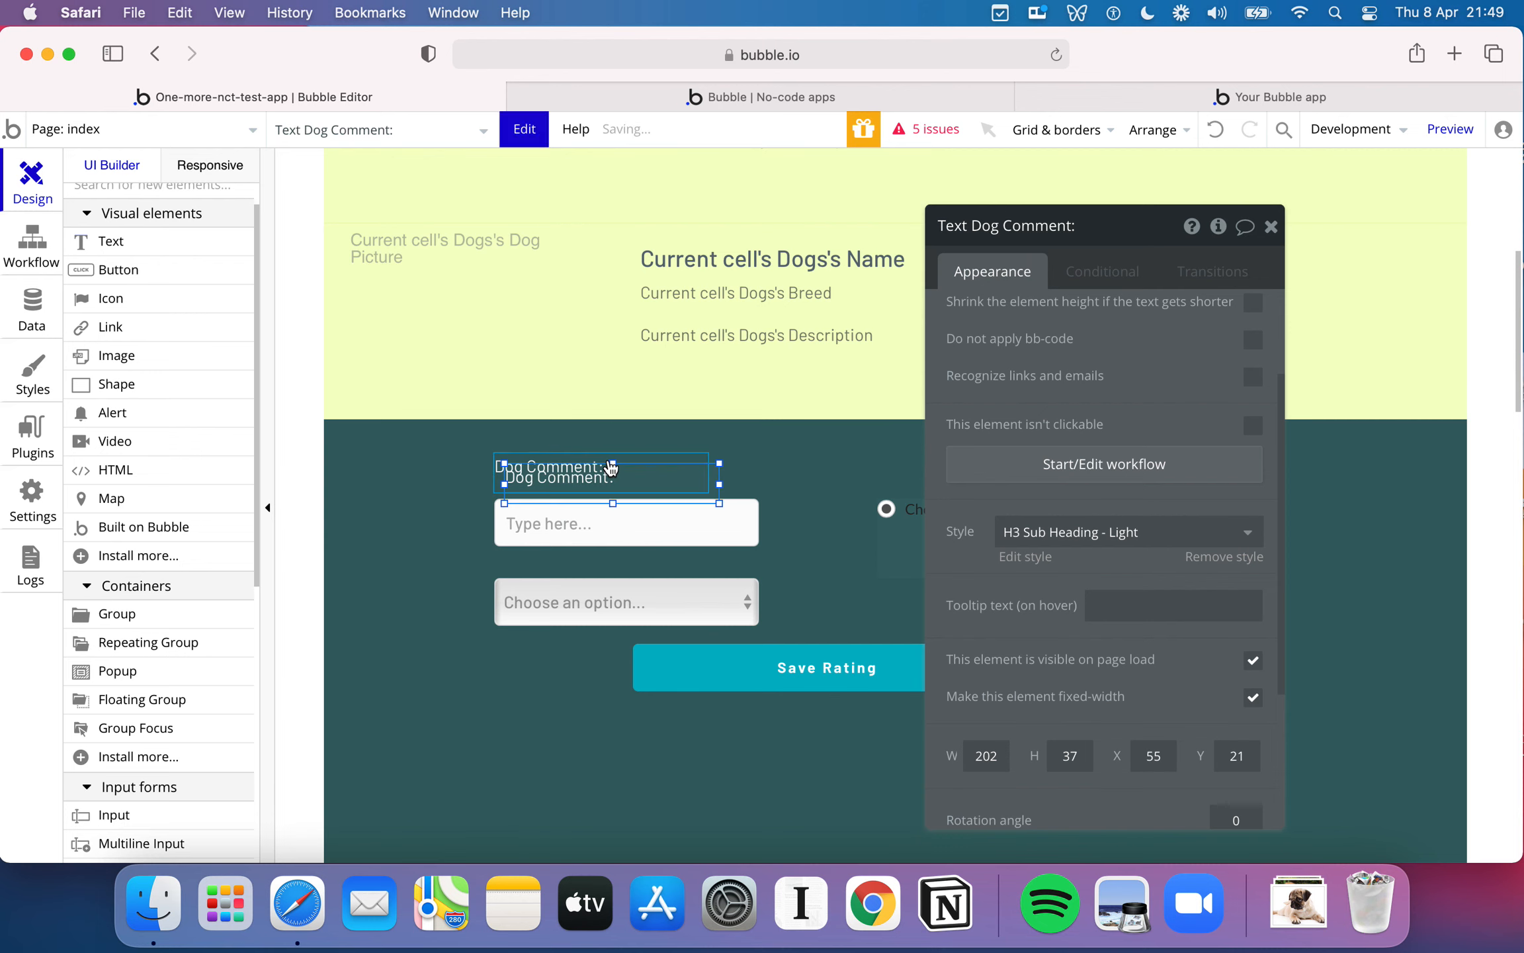
pyautogui.moveTo(617, 477); pyautogui.dragTo(990, 474)
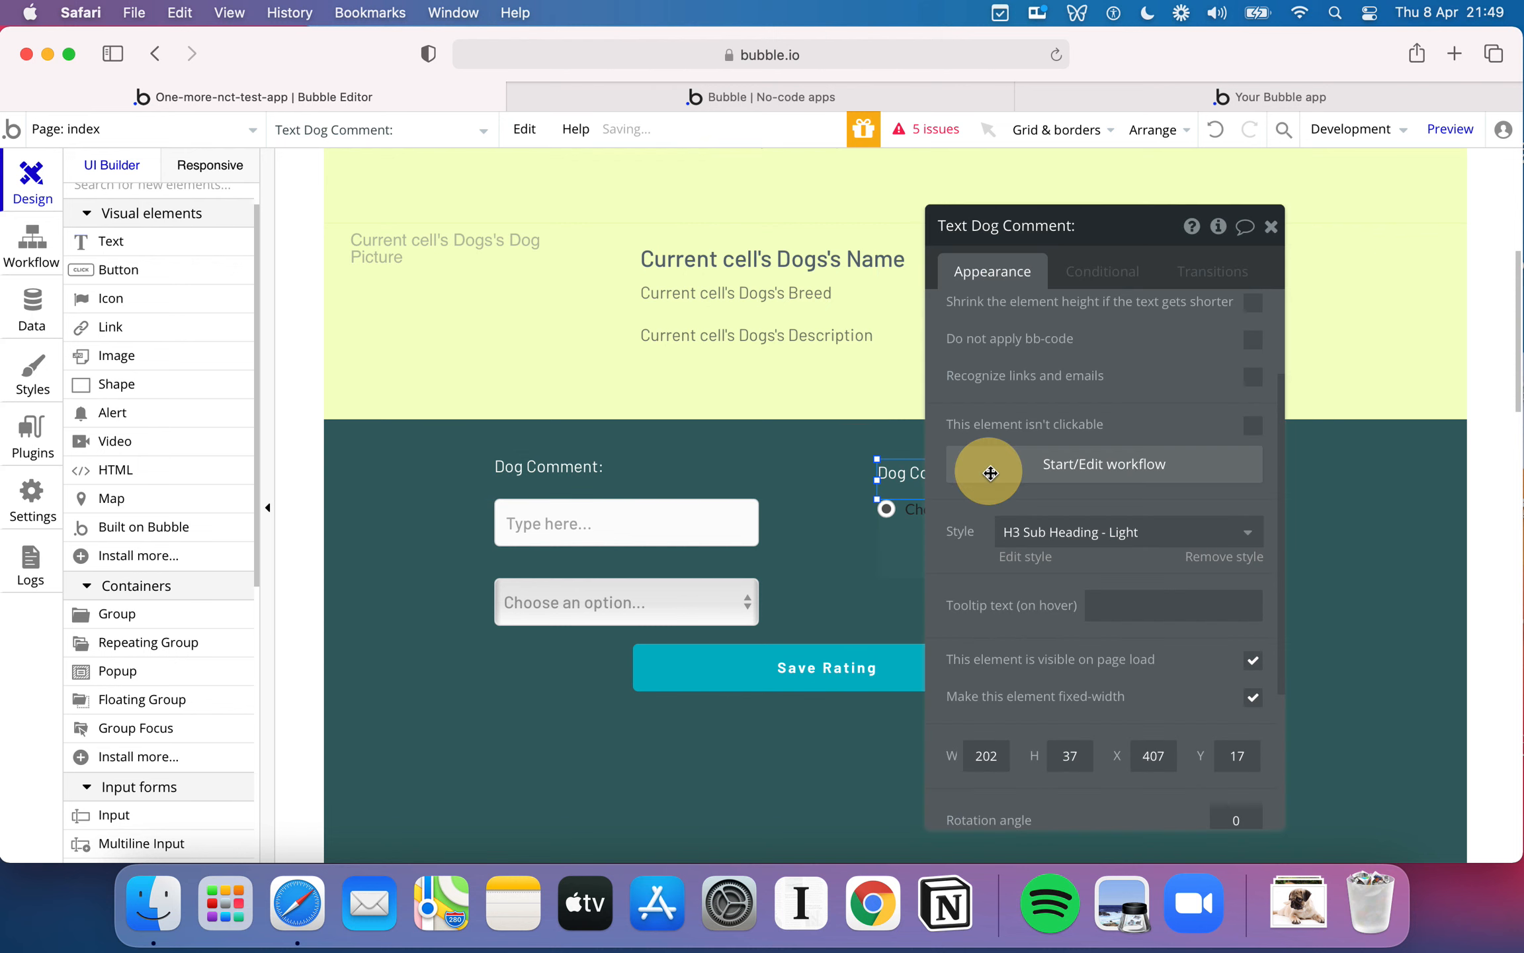
pyautogui.click(1010, 316)
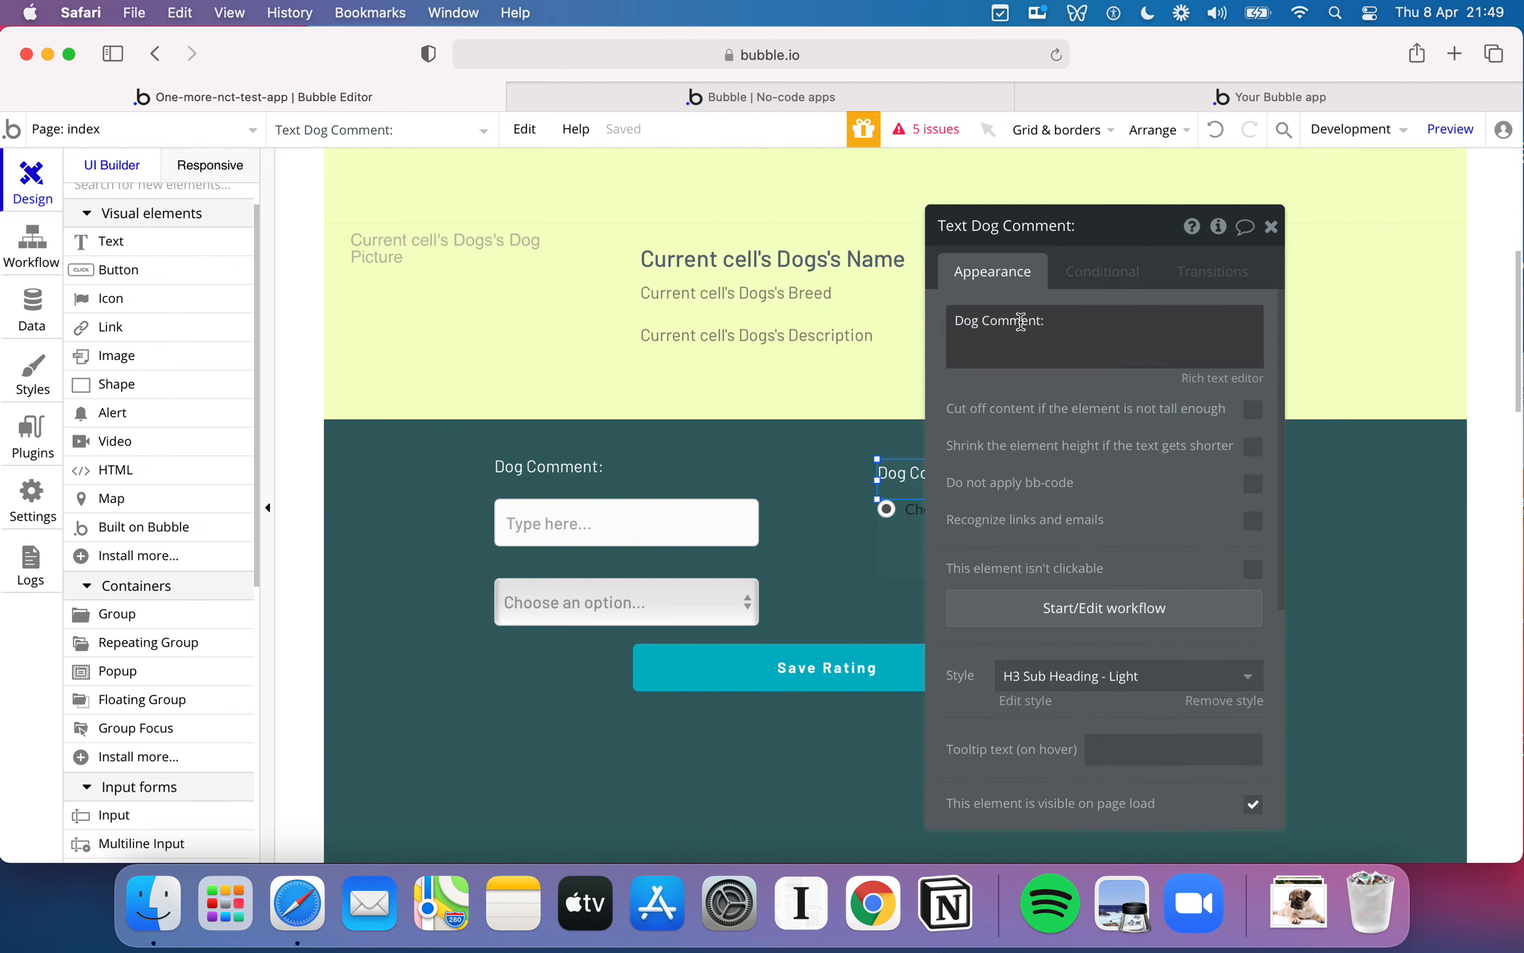
pyautogui.tripleClick(1010, 317)
pyautogui.write('Rating')
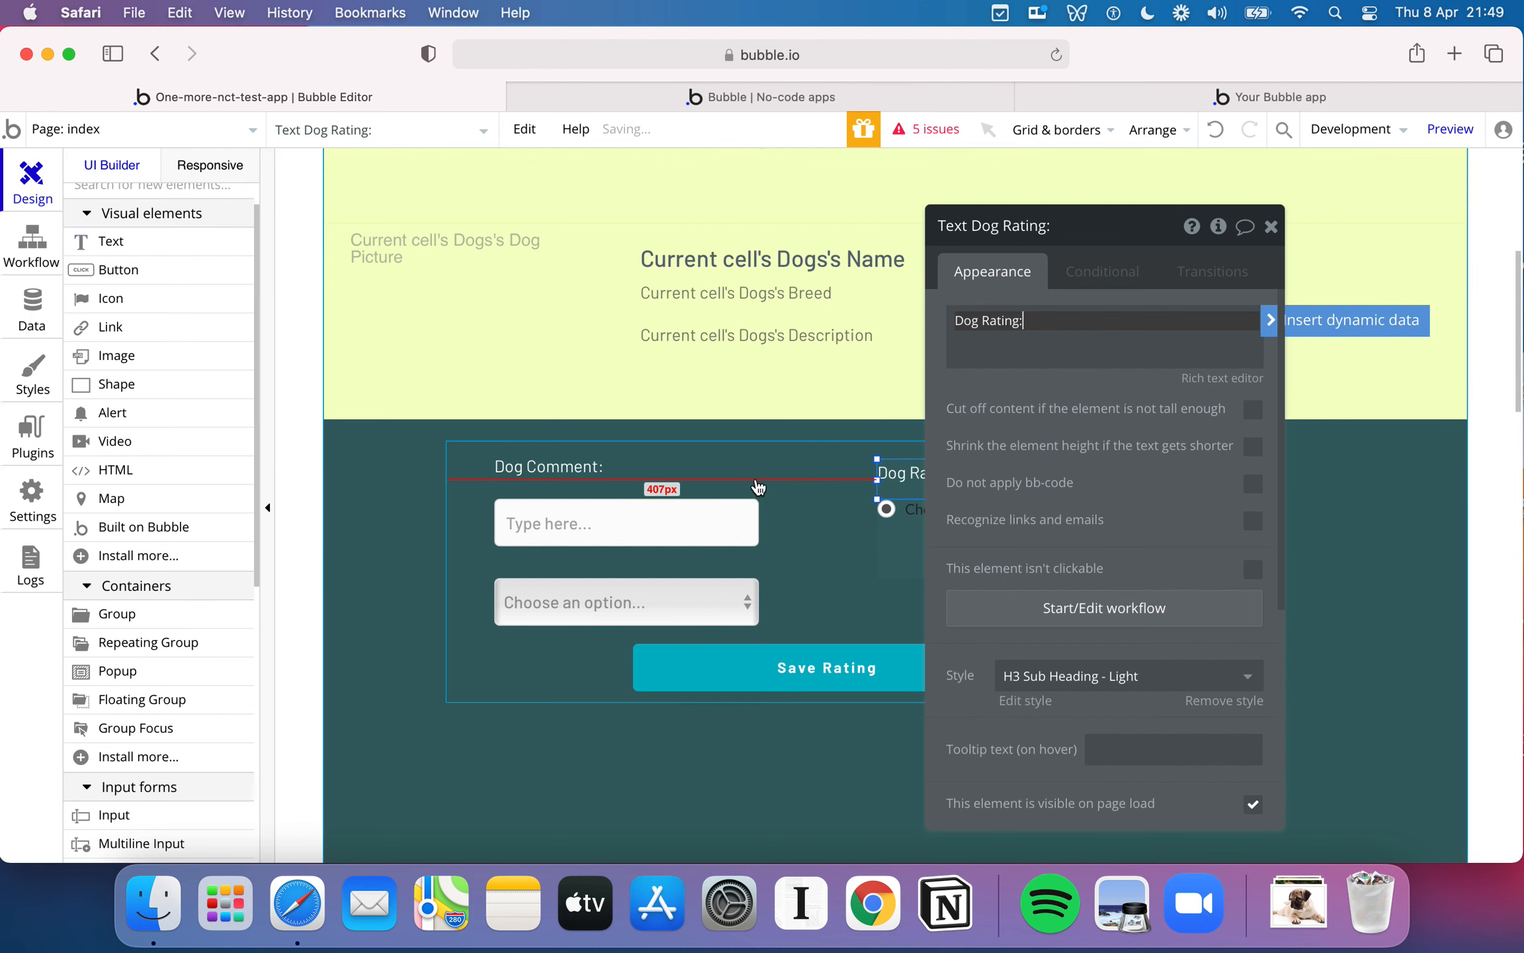
# - Extend the form group downward to a height of about 307 px and move the Save Rating button slightly lower
pyautogui.click(755, 479)
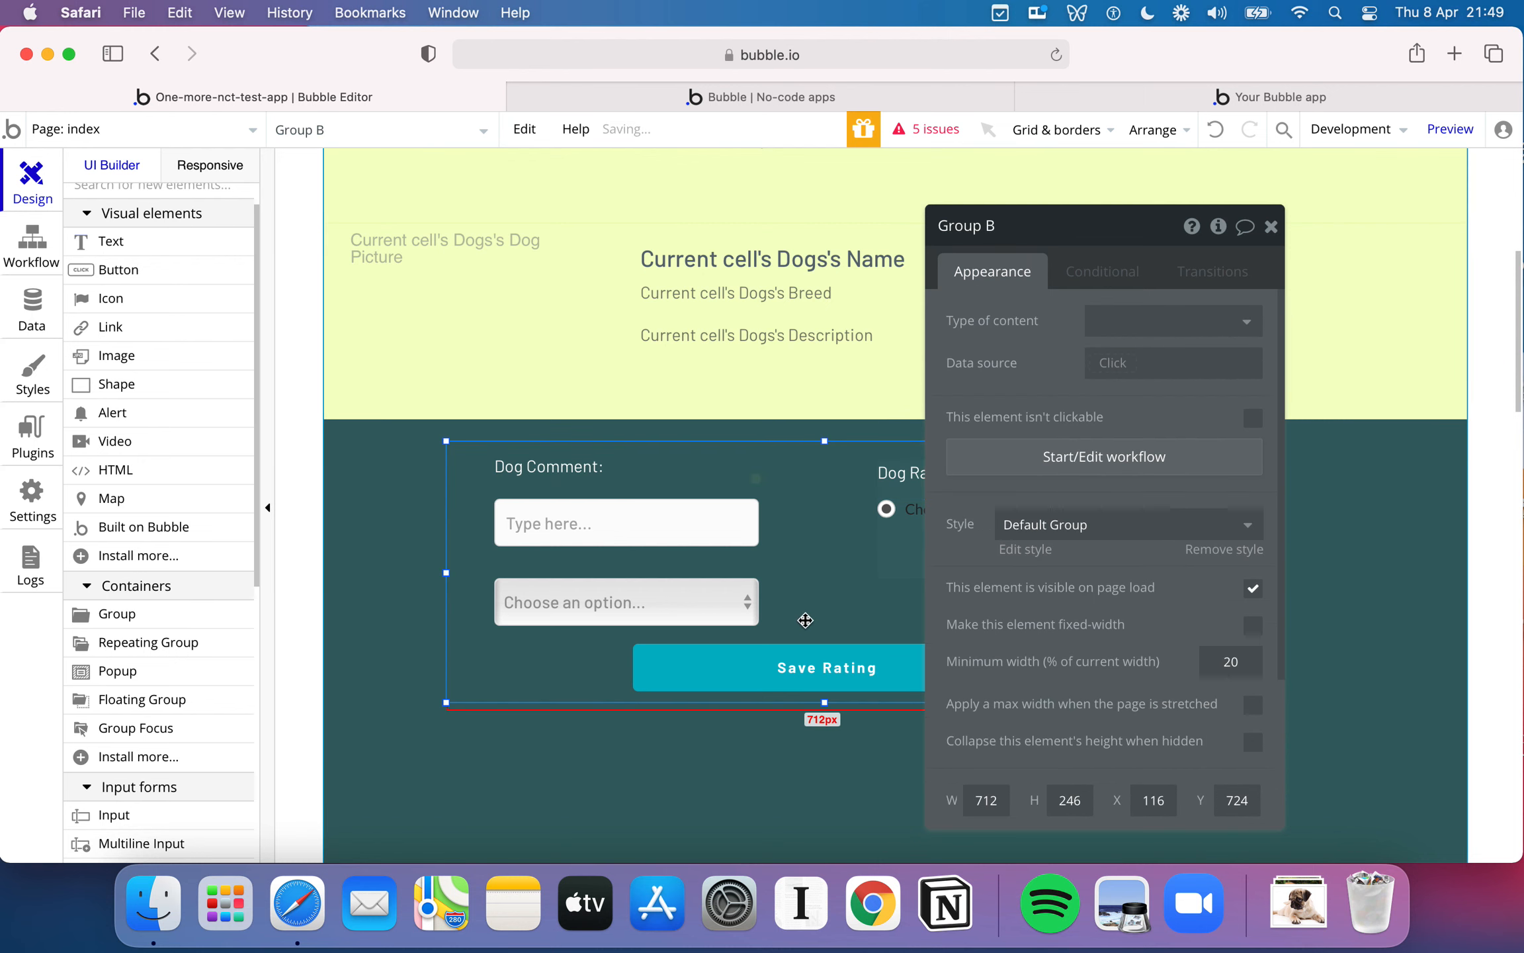
pyautogui.moveTo(824, 702); pyautogui.dragTo(820, 771)
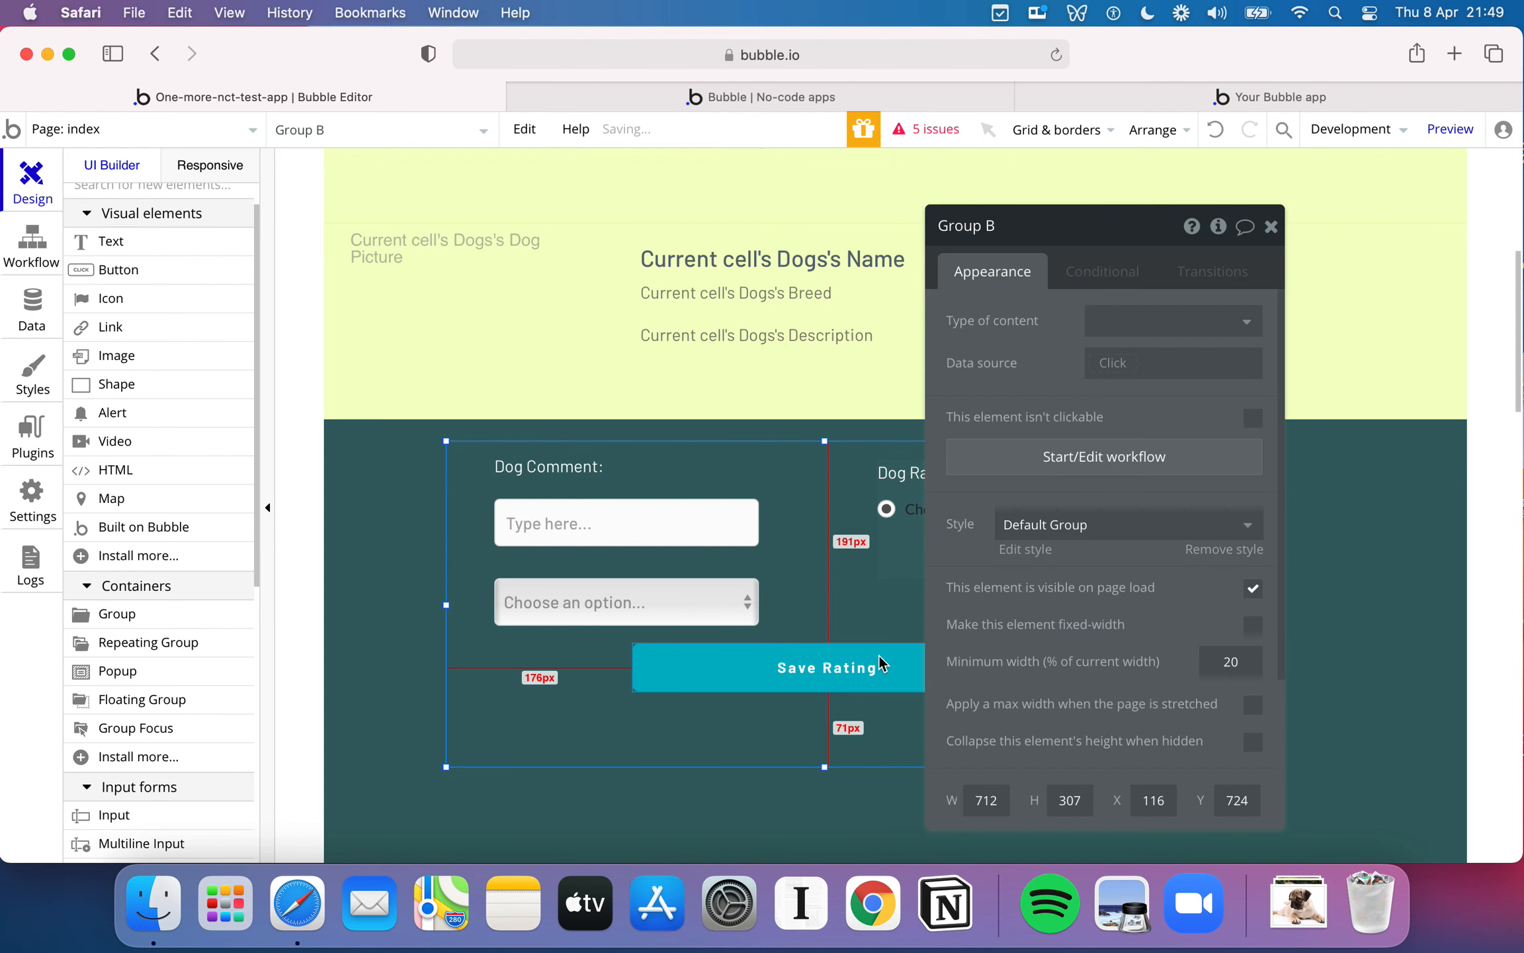
pyautogui.click(866, 654)
pyautogui.moveTo(838, 656); pyautogui.dragTo(838, 676)
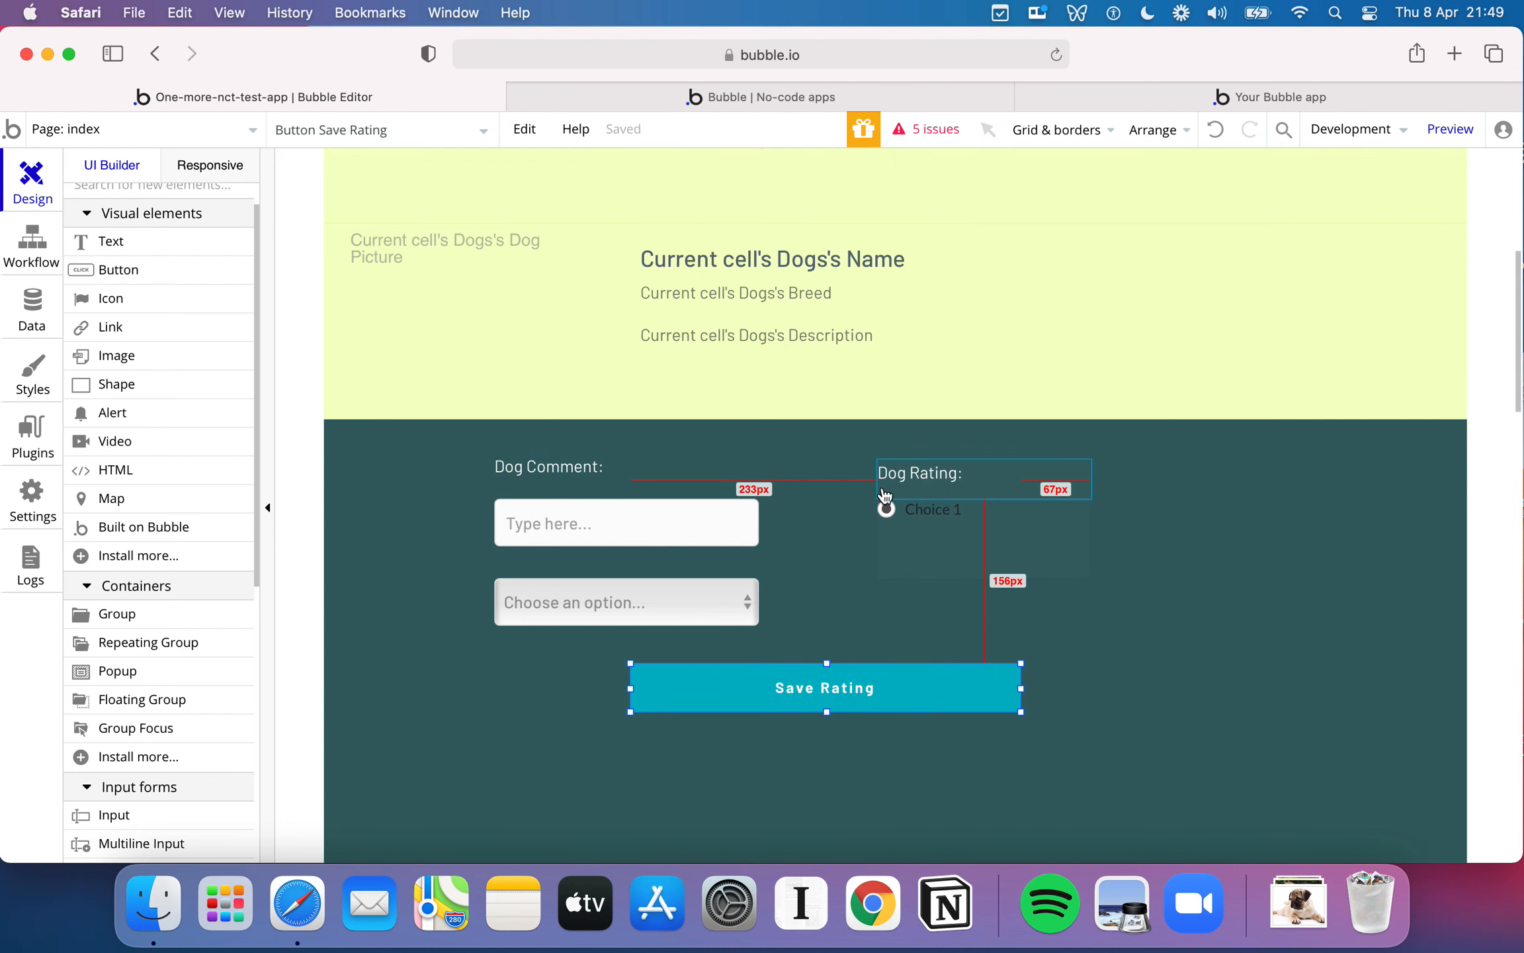
# - Replace the radio buttons' static choices with 1, 2, 3, 4 and 5, one per line
pyautogui.click(1061, 528)
pyautogui.click(1072, 486)
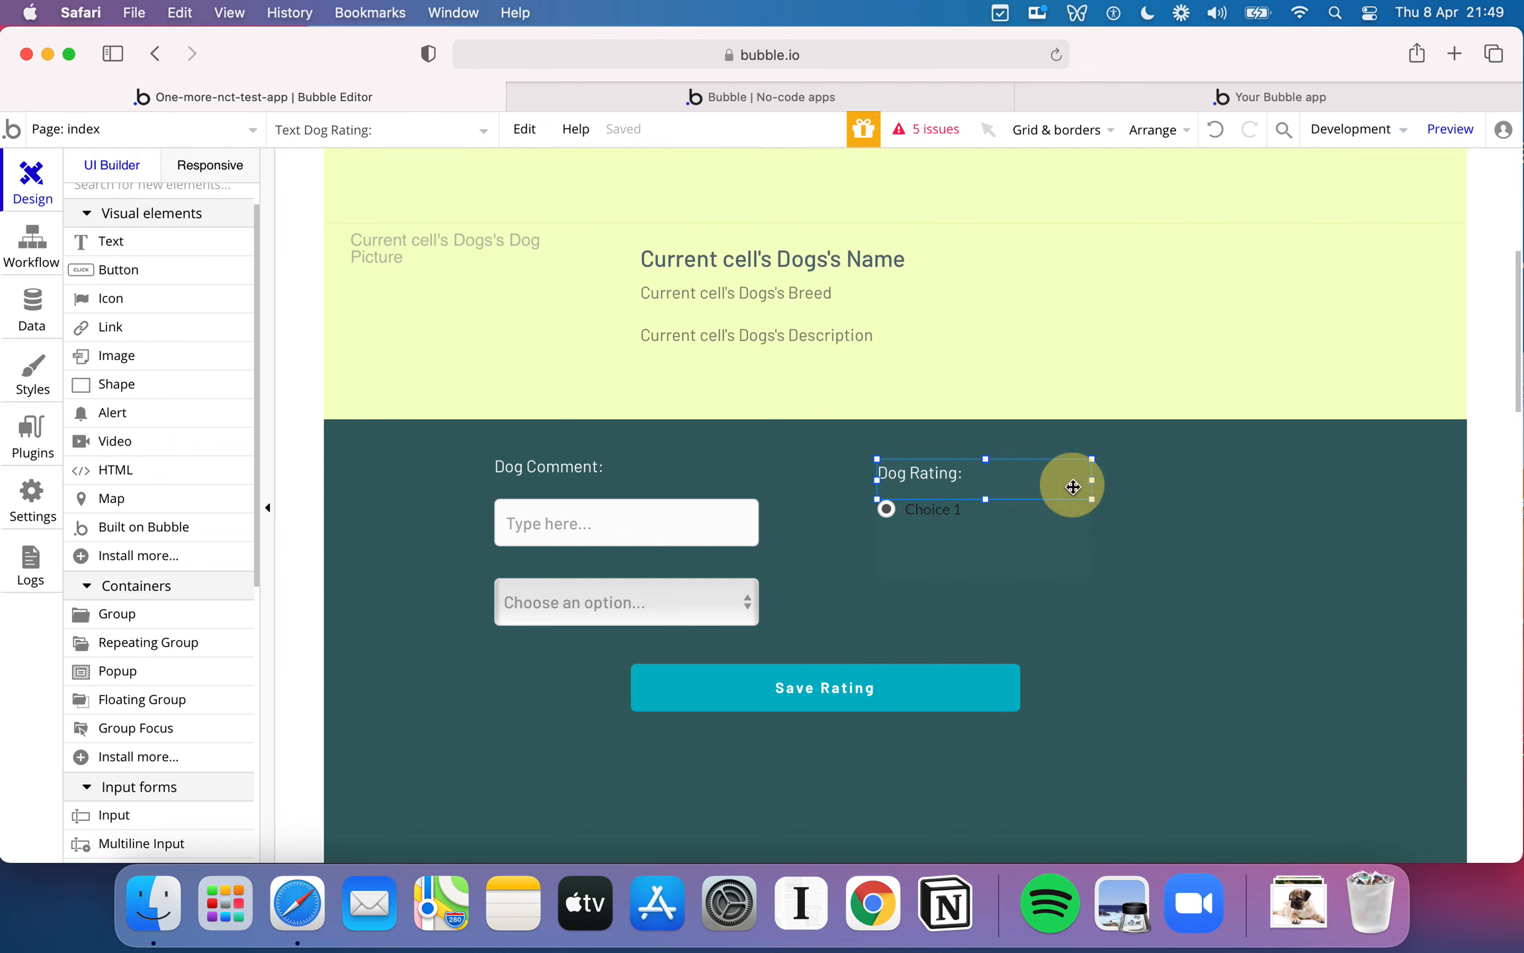
pyautogui.doubleClick(1072, 486)
pyautogui.scroll(-3, 1083, 451)
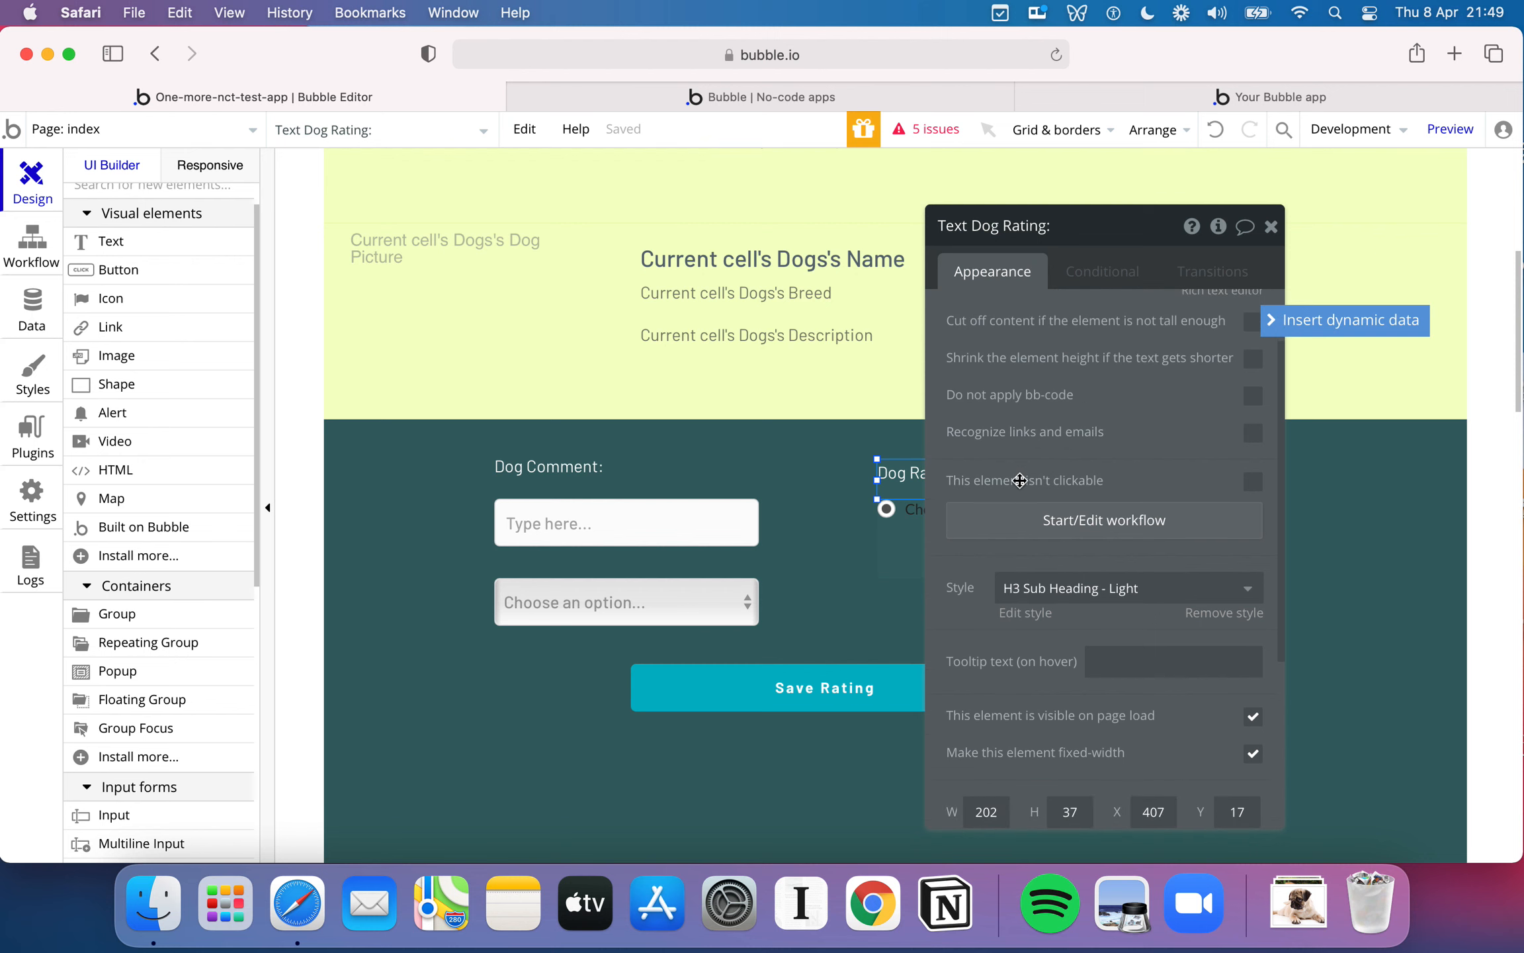
pyautogui.click(909, 549)
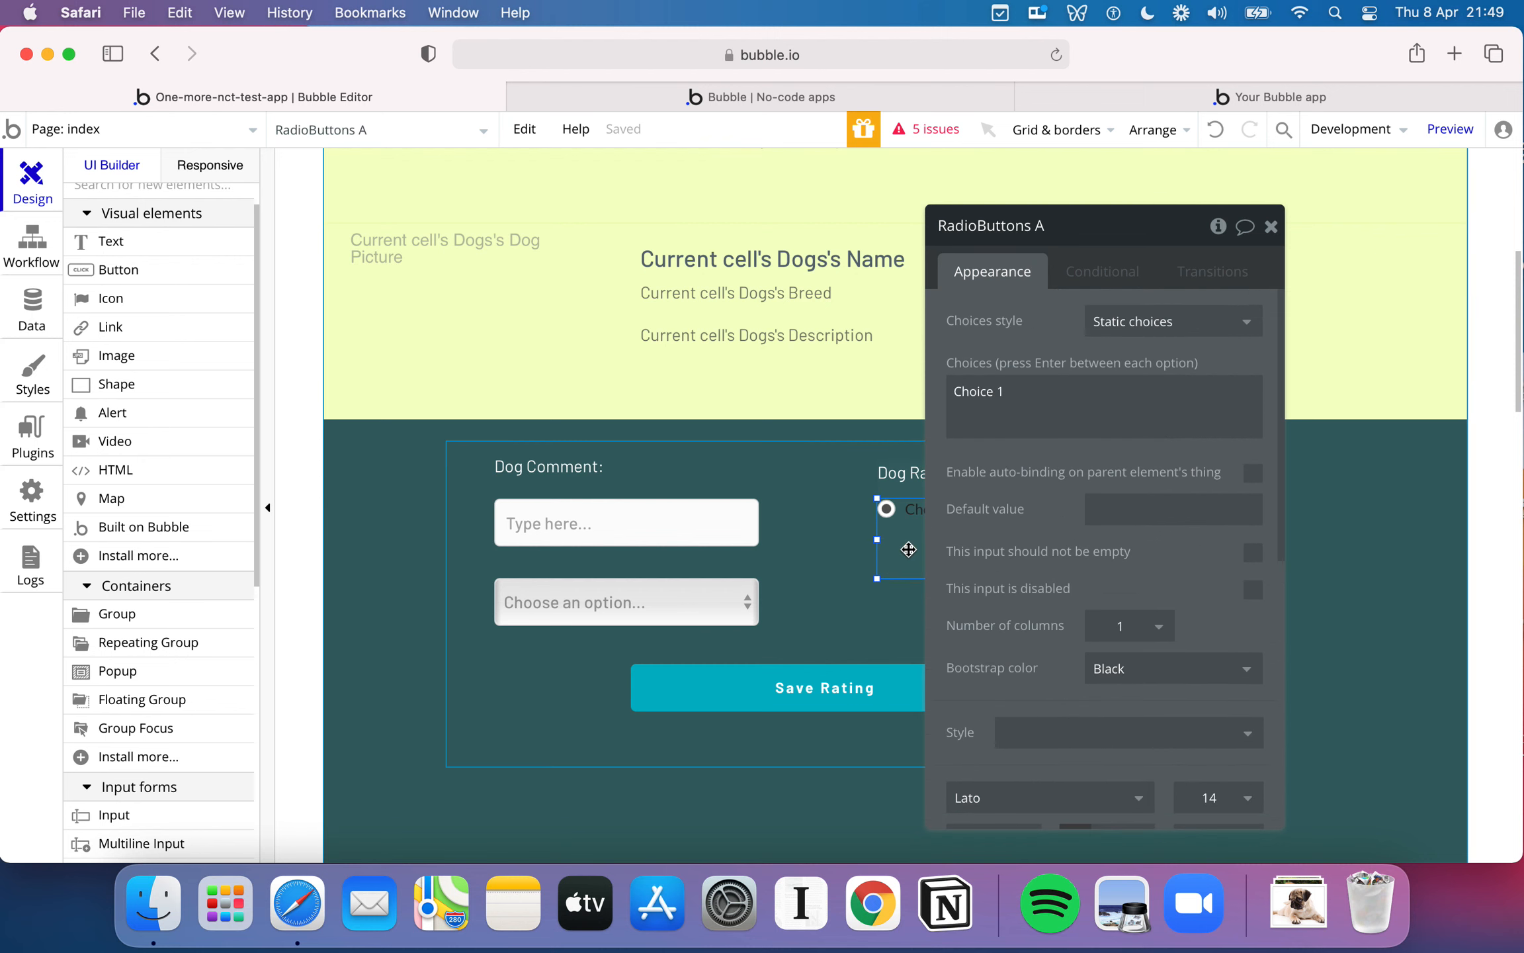
pyautogui.tripleClick(1043, 393)
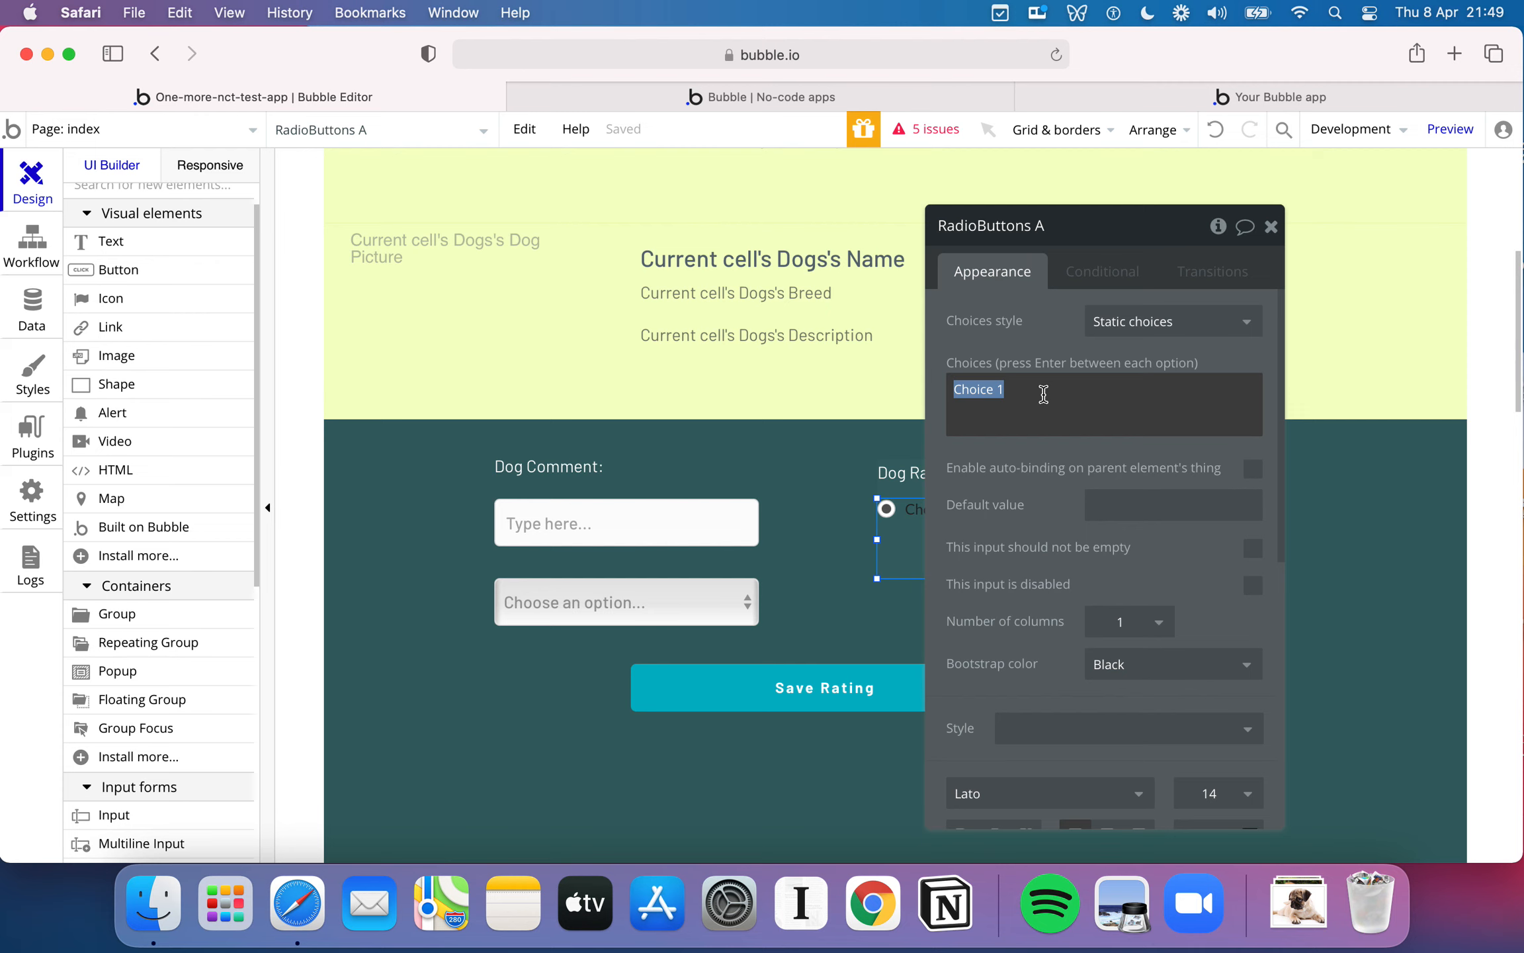
pyautogui.write('1')
pyautogui.press('Return')
pyautogui.write('2')
pyautogui.press('Return')
pyautogui.write('3')
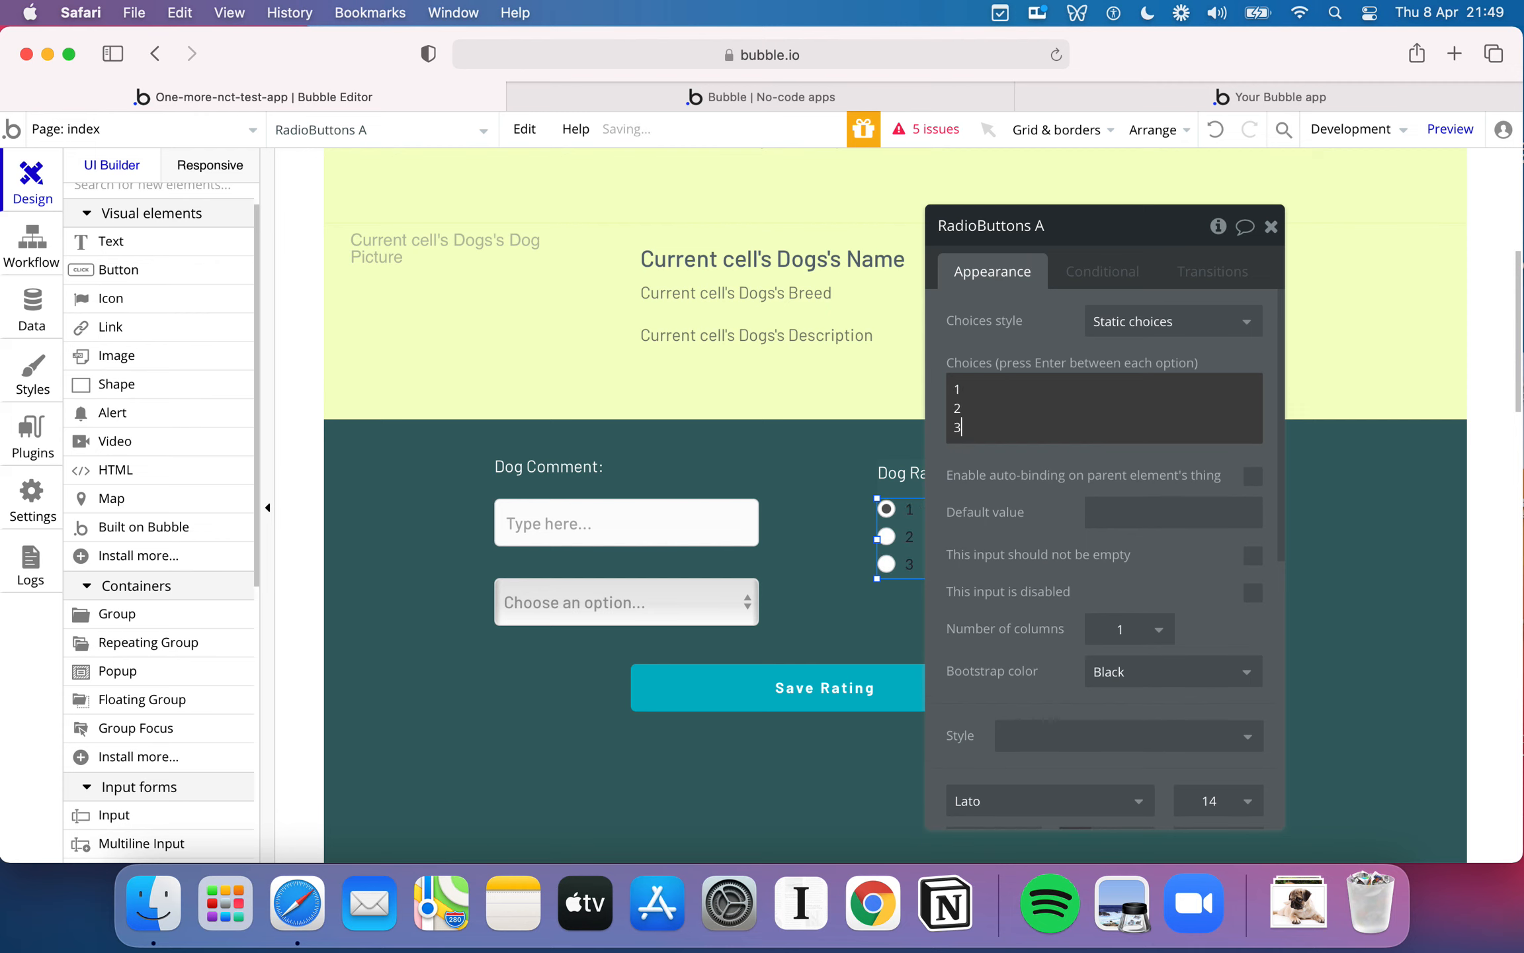
pyautogui.press('Return')
pyautogui.write('4')
pyautogui.press('Return')
pyautogui.write('5')
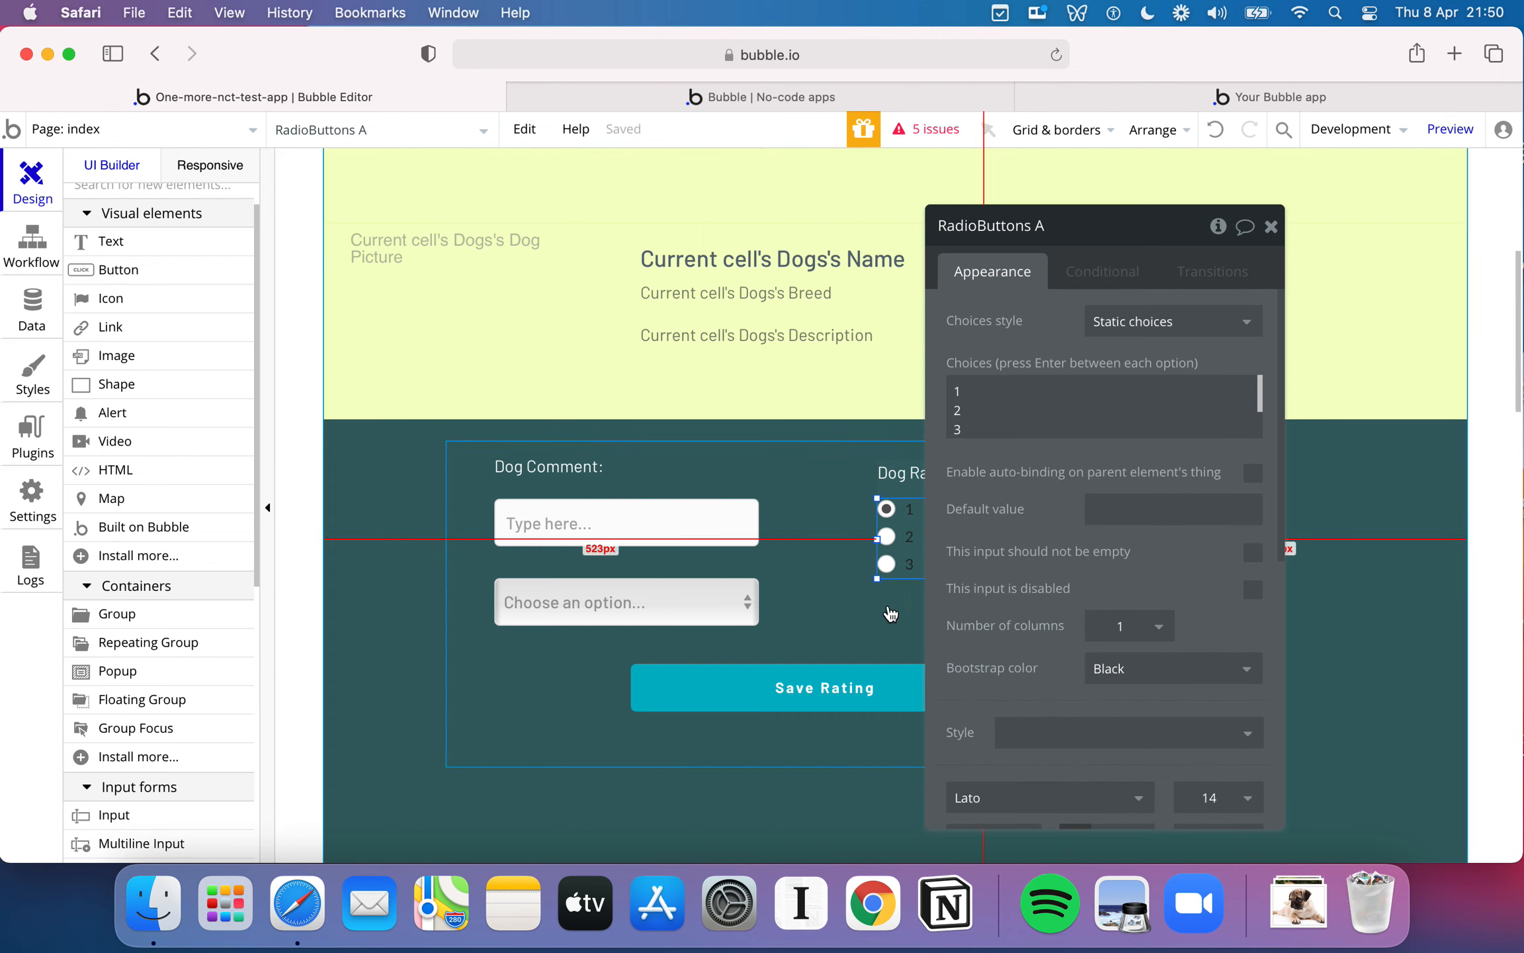
pyautogui.click(882, 608)
pyautogui.click(918, 546)
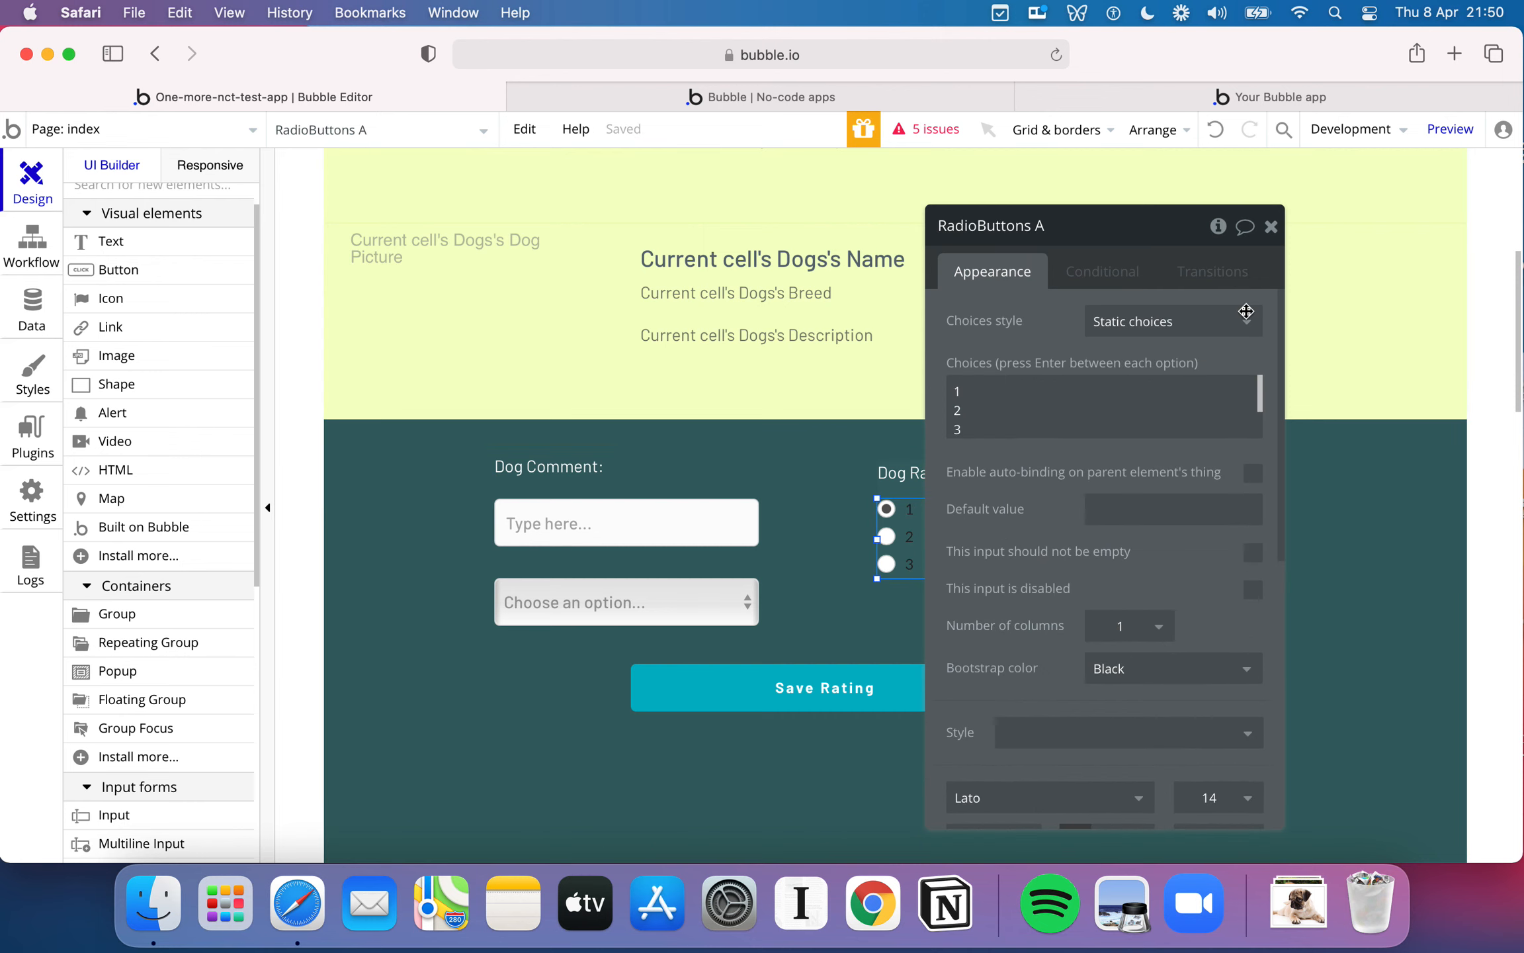
# - Extend the radio buttons element downward to 120 px tall so all five choices fit, and check its choices list
pyautogui.click(1270, 226)
pyautogui.moveTo(985, 579); pyautogui.dragTo(985, 630)
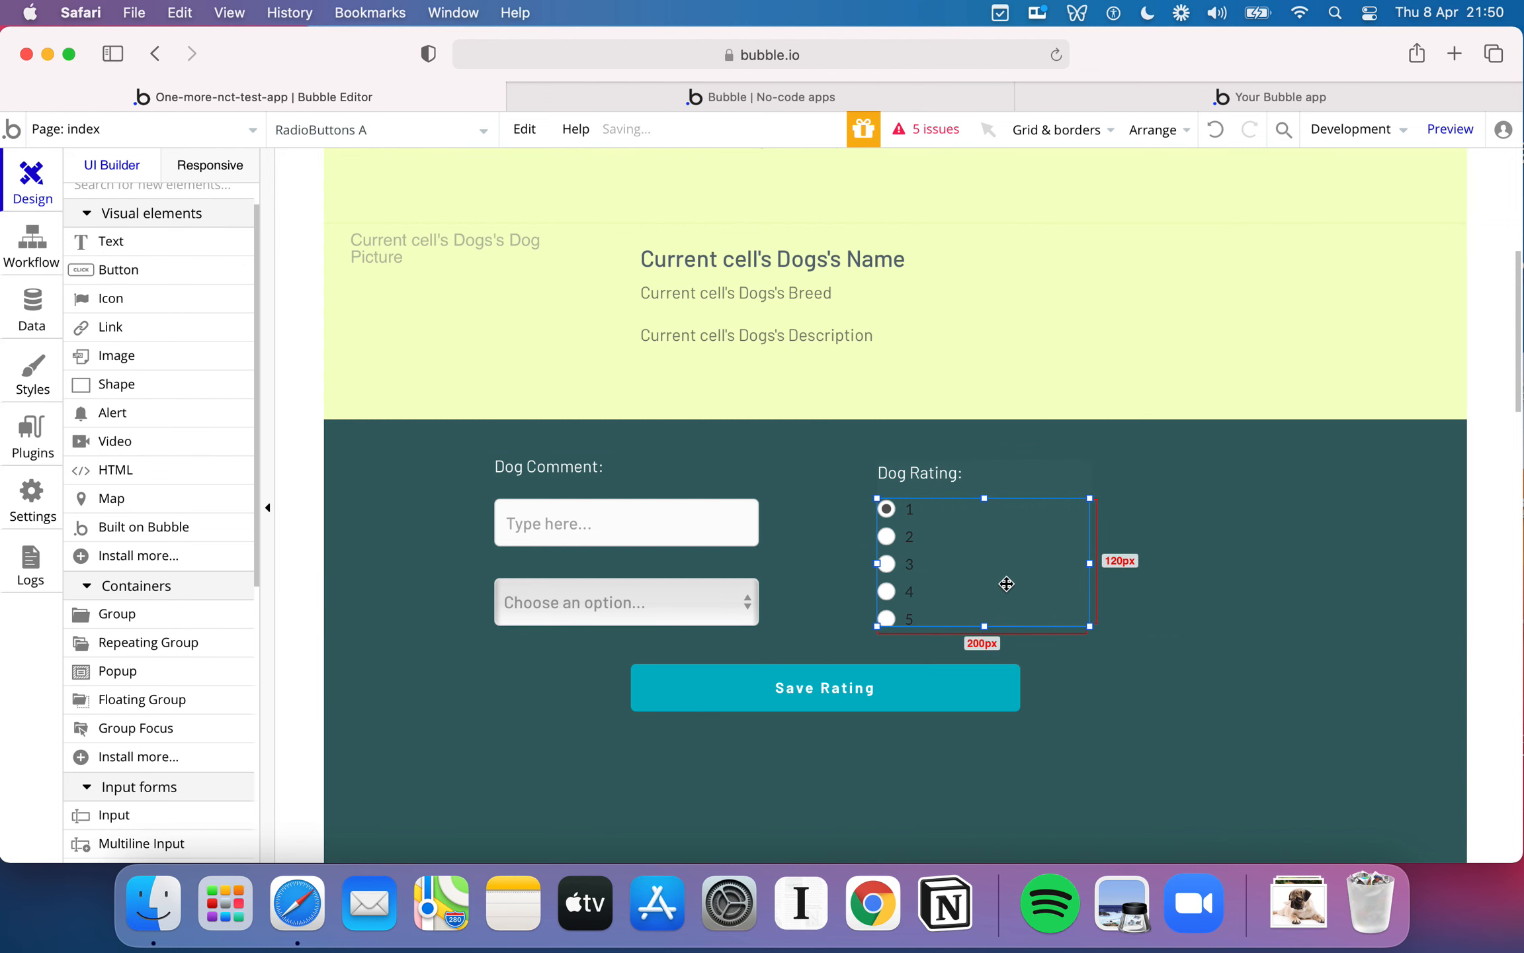
pyautogui.doubleClick(1006, 580)
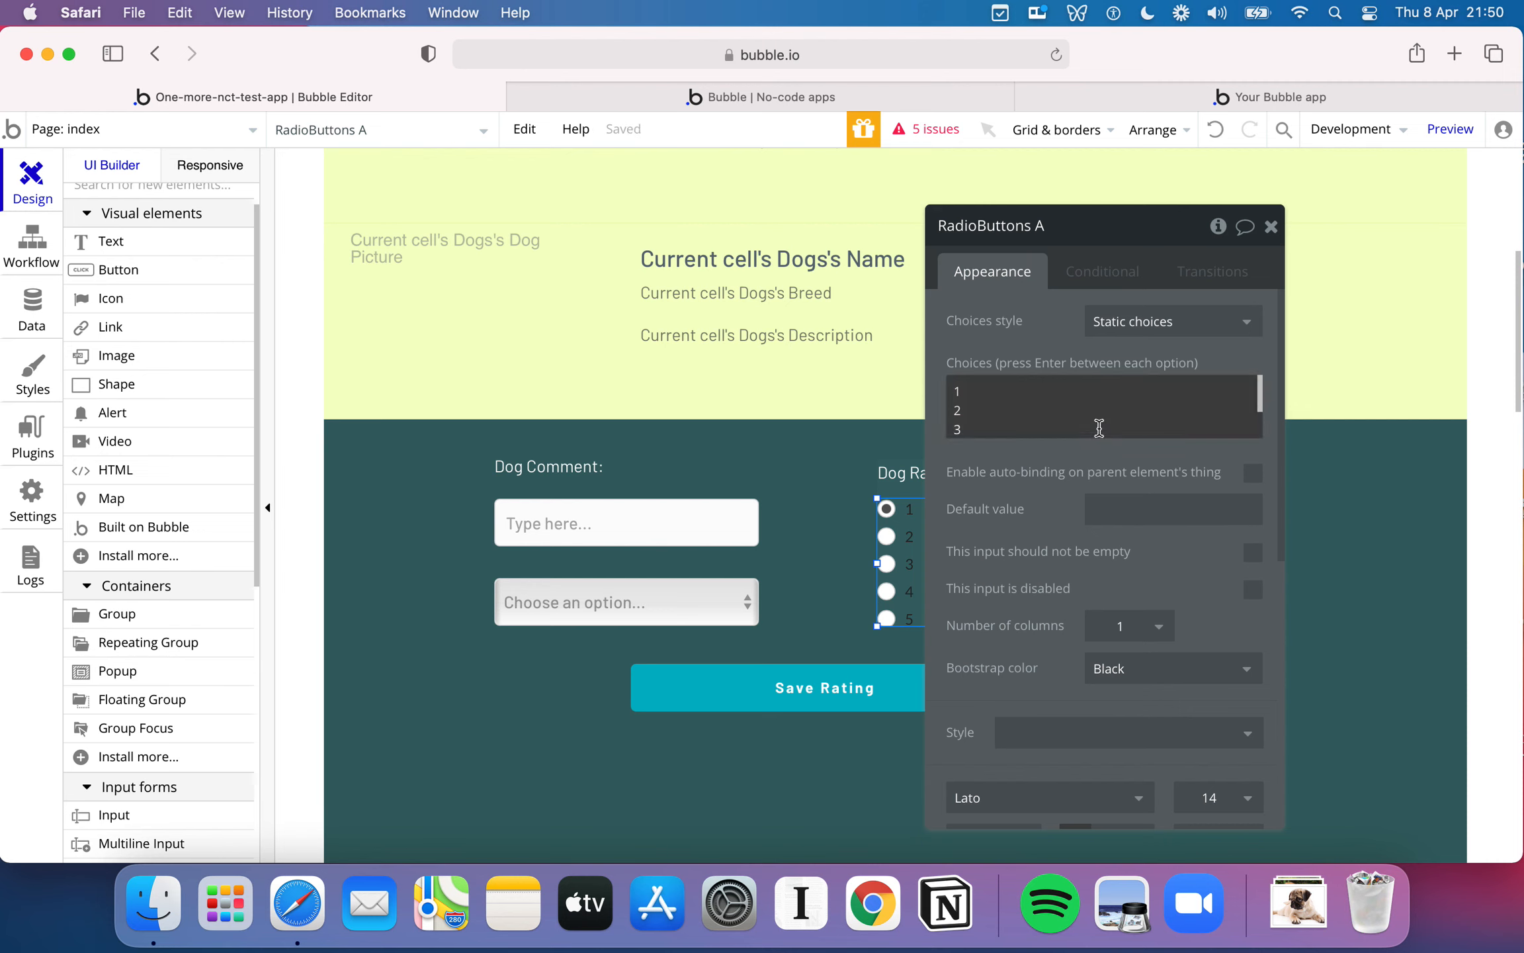
pyautogui.scroll(-5, 1089, 554)
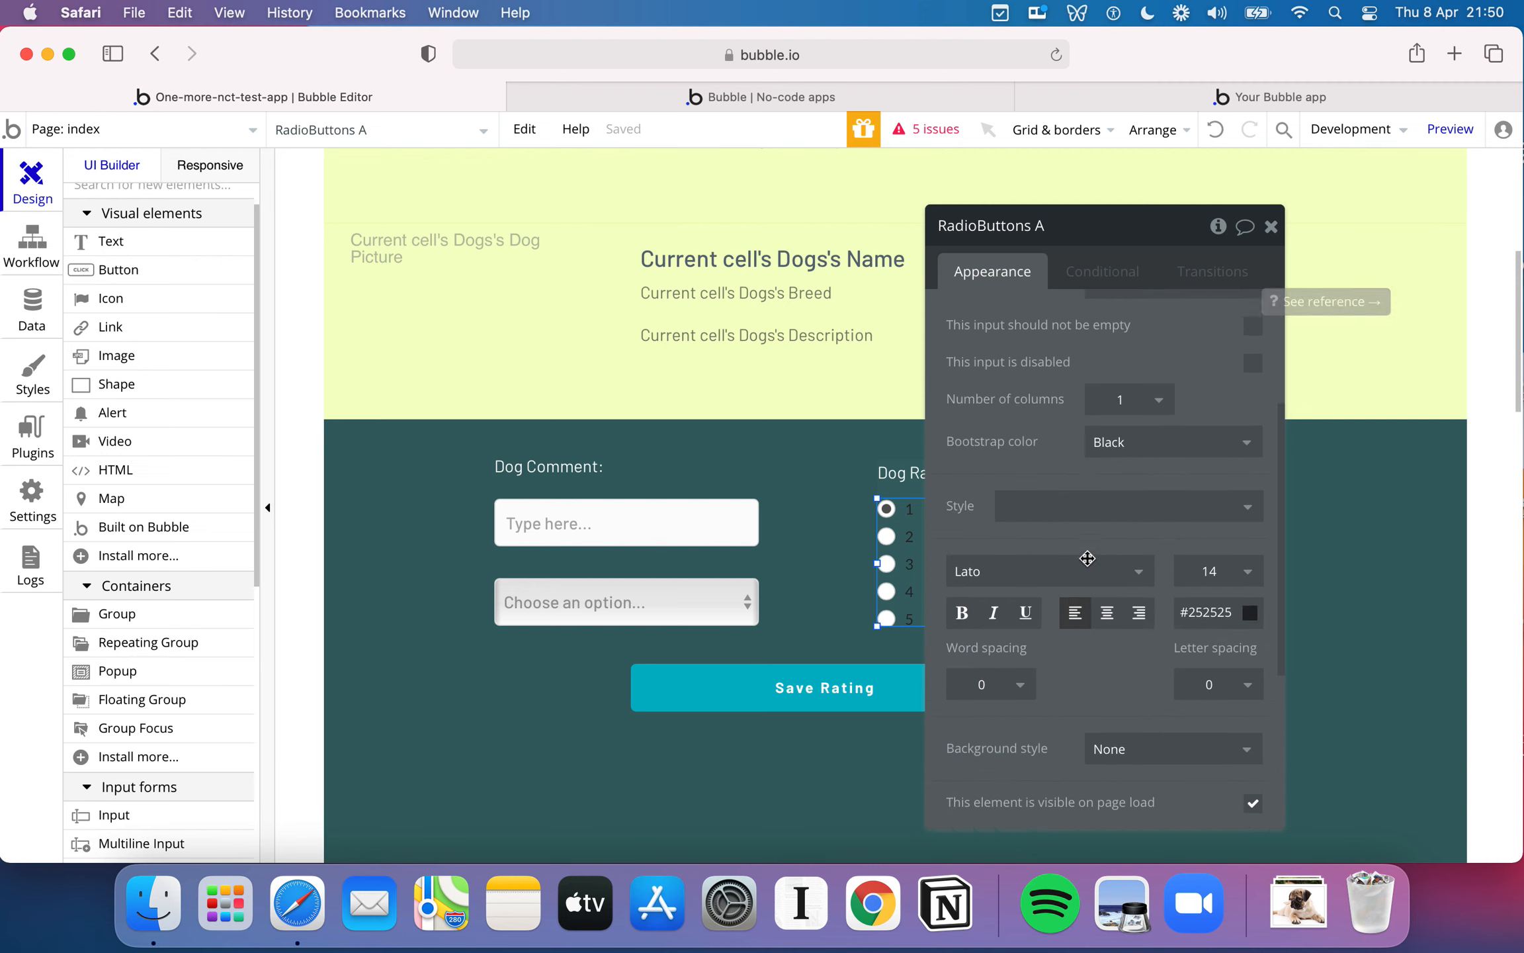
pyautogui.scroll(5, 1088, 559)
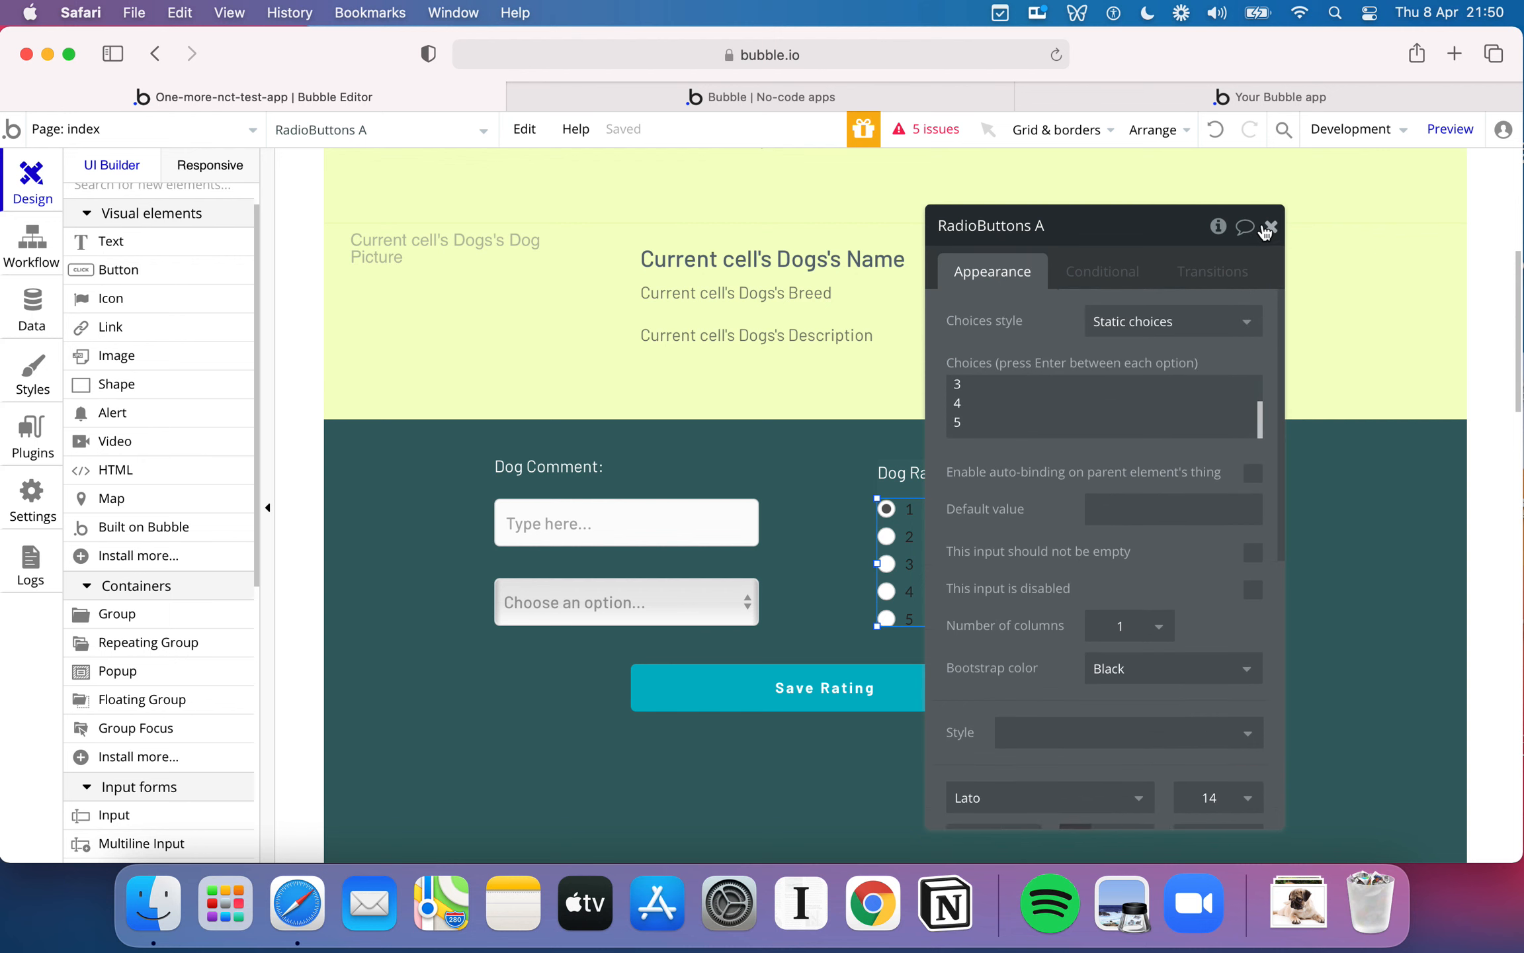
pyautogui.click(1271, 229)
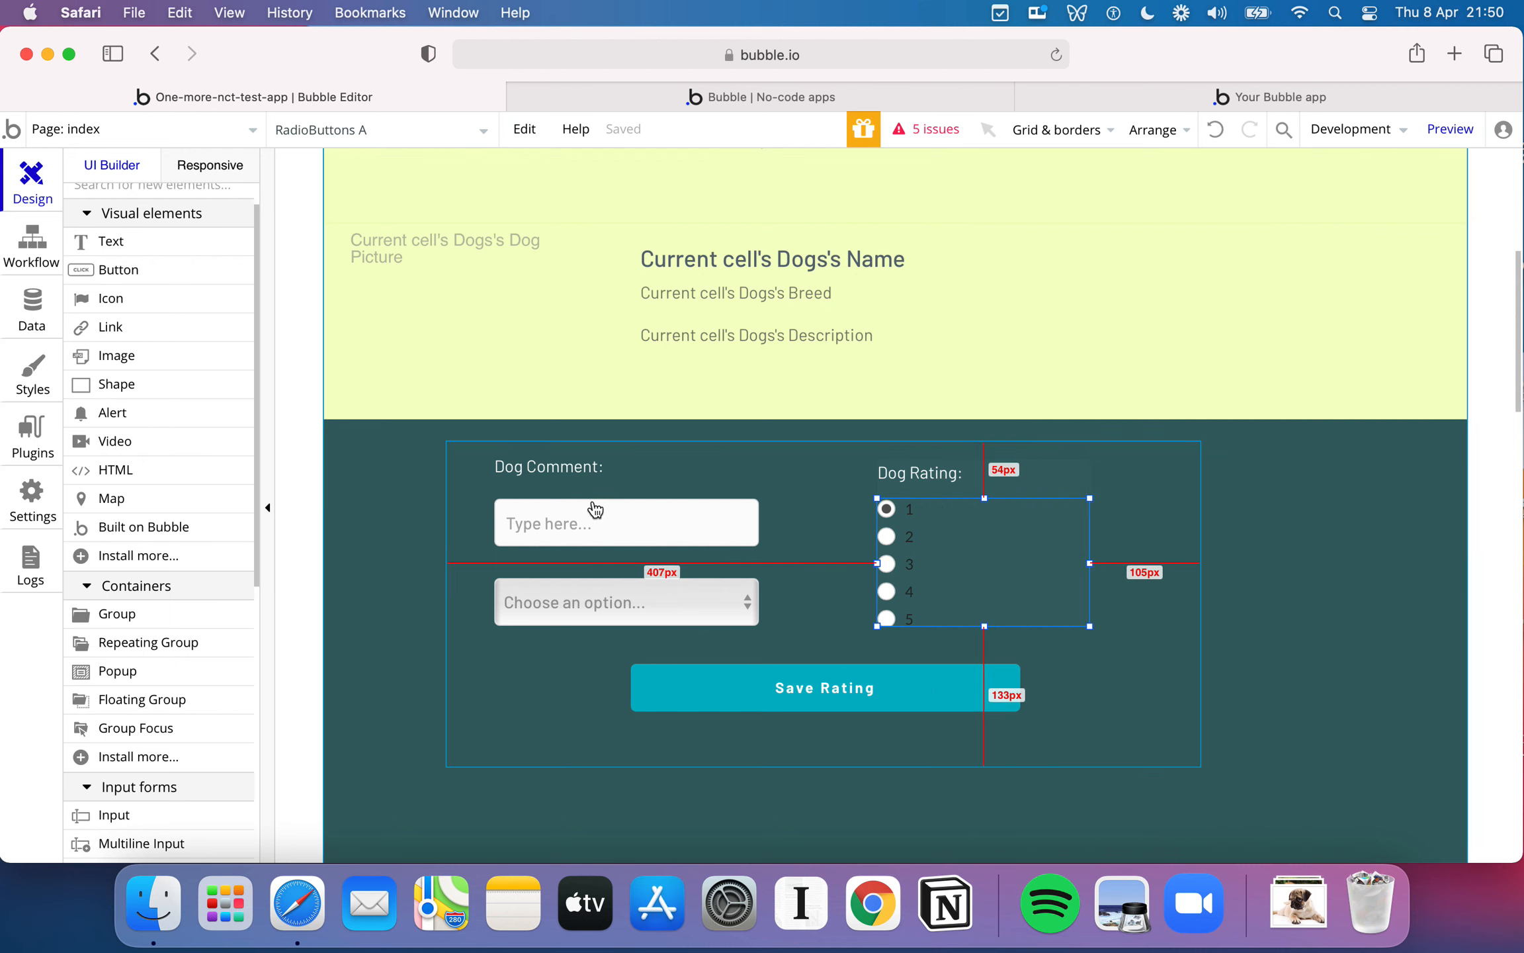
# - Enable preventing the "enter" key from submitting on the Dog Comment input, and make the input slightly wider and taller
pyautogui.doubleClick(721, 519)
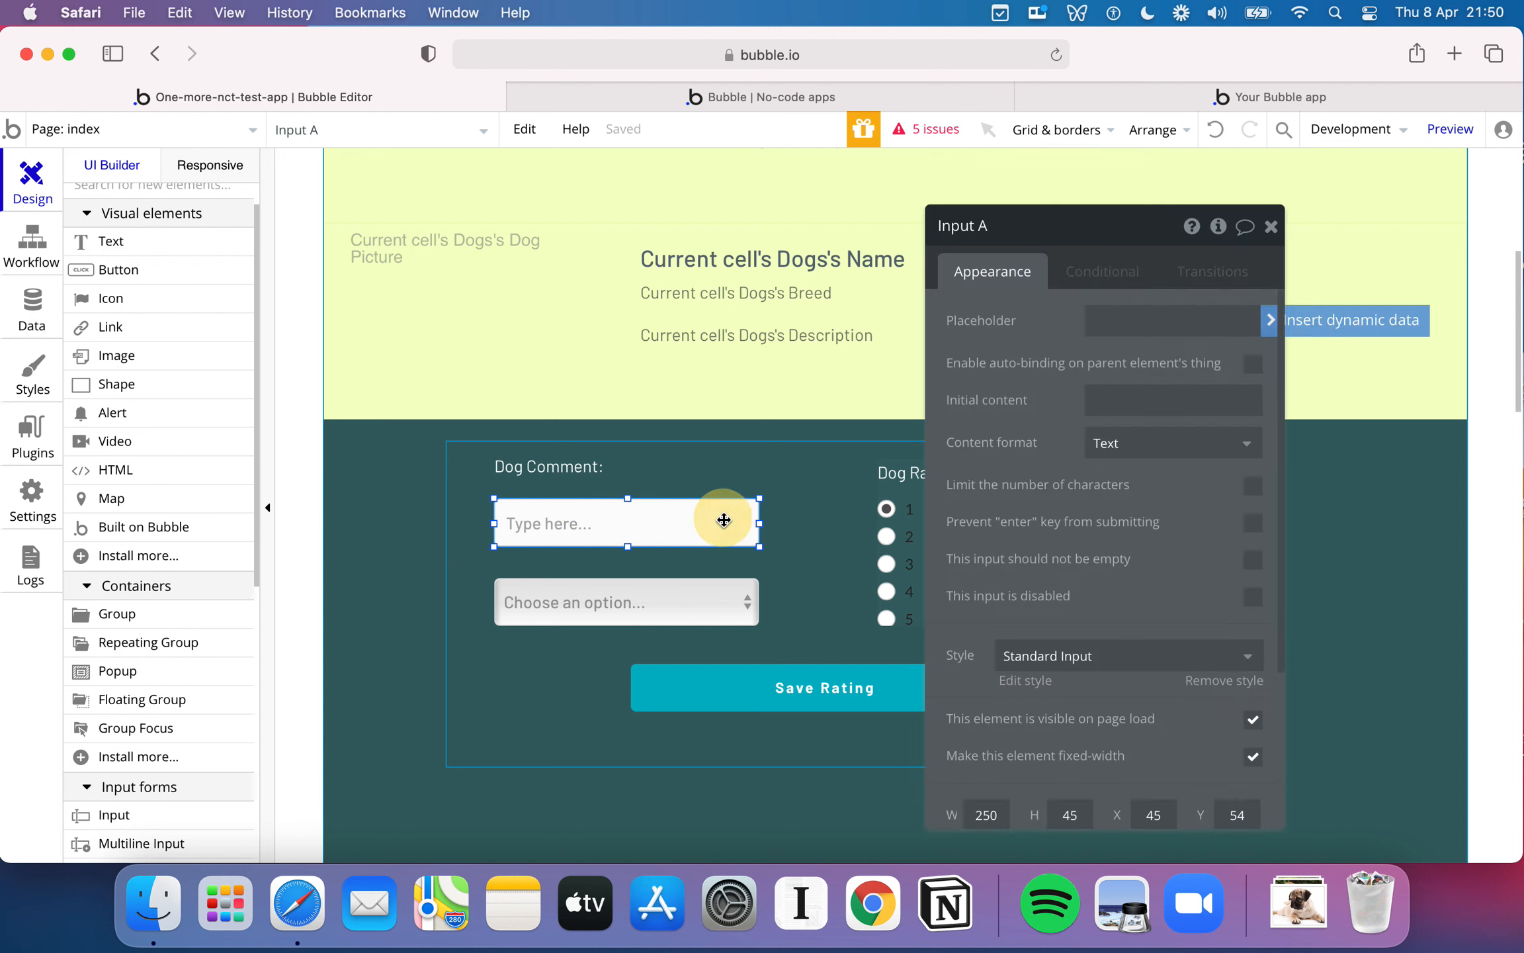
pyautogui.scroll(-2, 1132, 527)
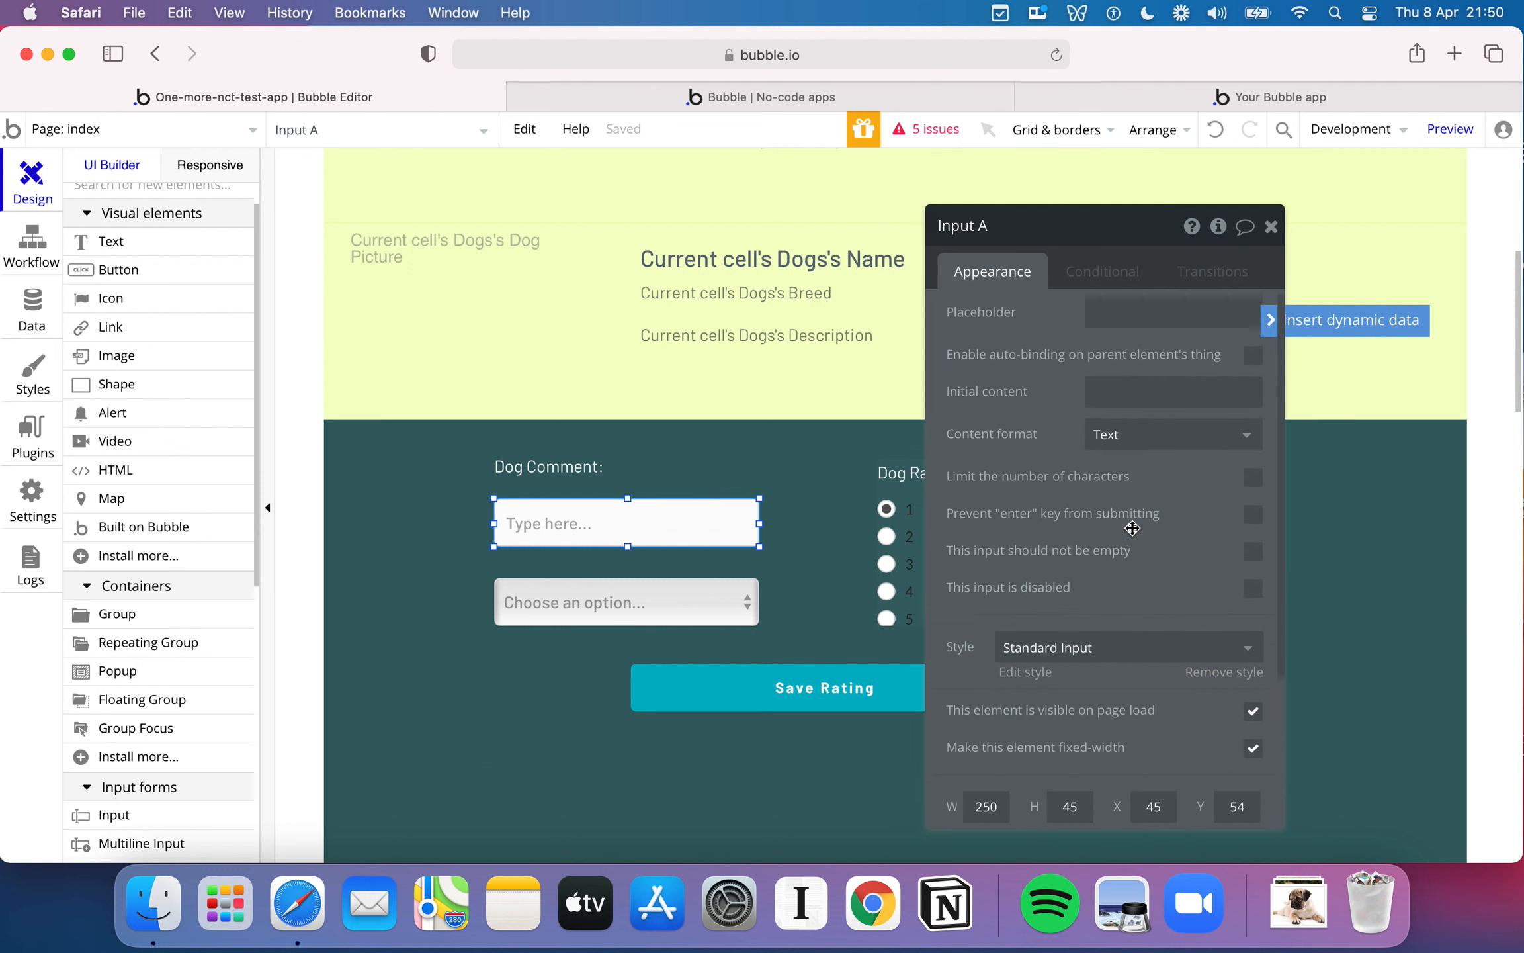
pyautogui.scroll(-1, 1132, 528)
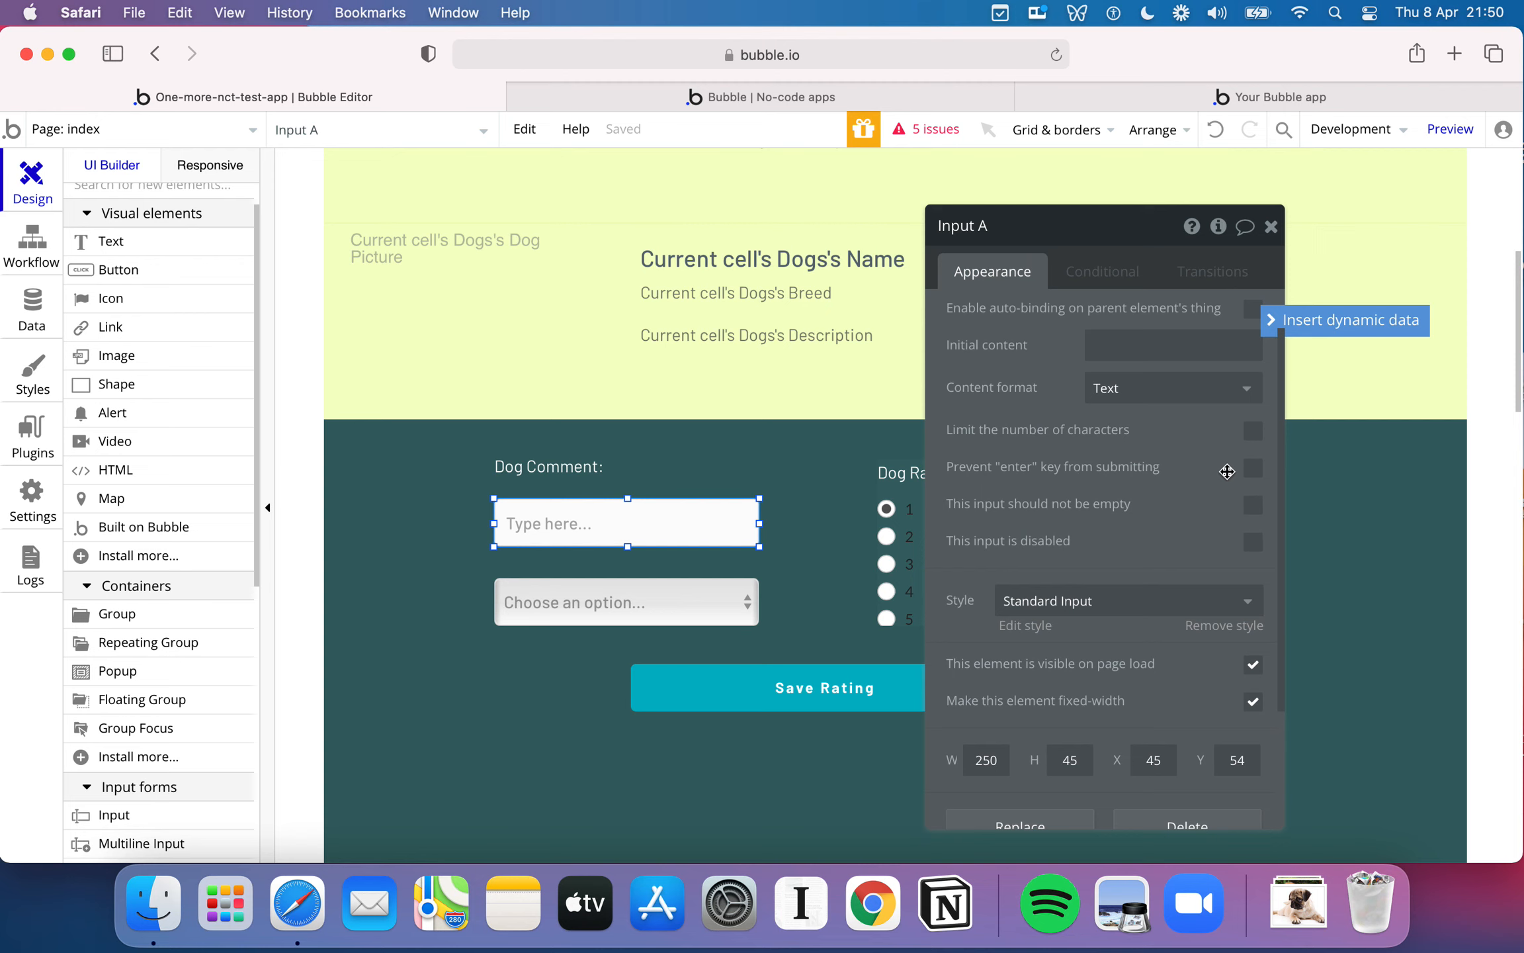
pyautogui.click(1254, 470)
pyautogui.click(1255, 469)
pyautogui.scroll(-5, 1157, 489)
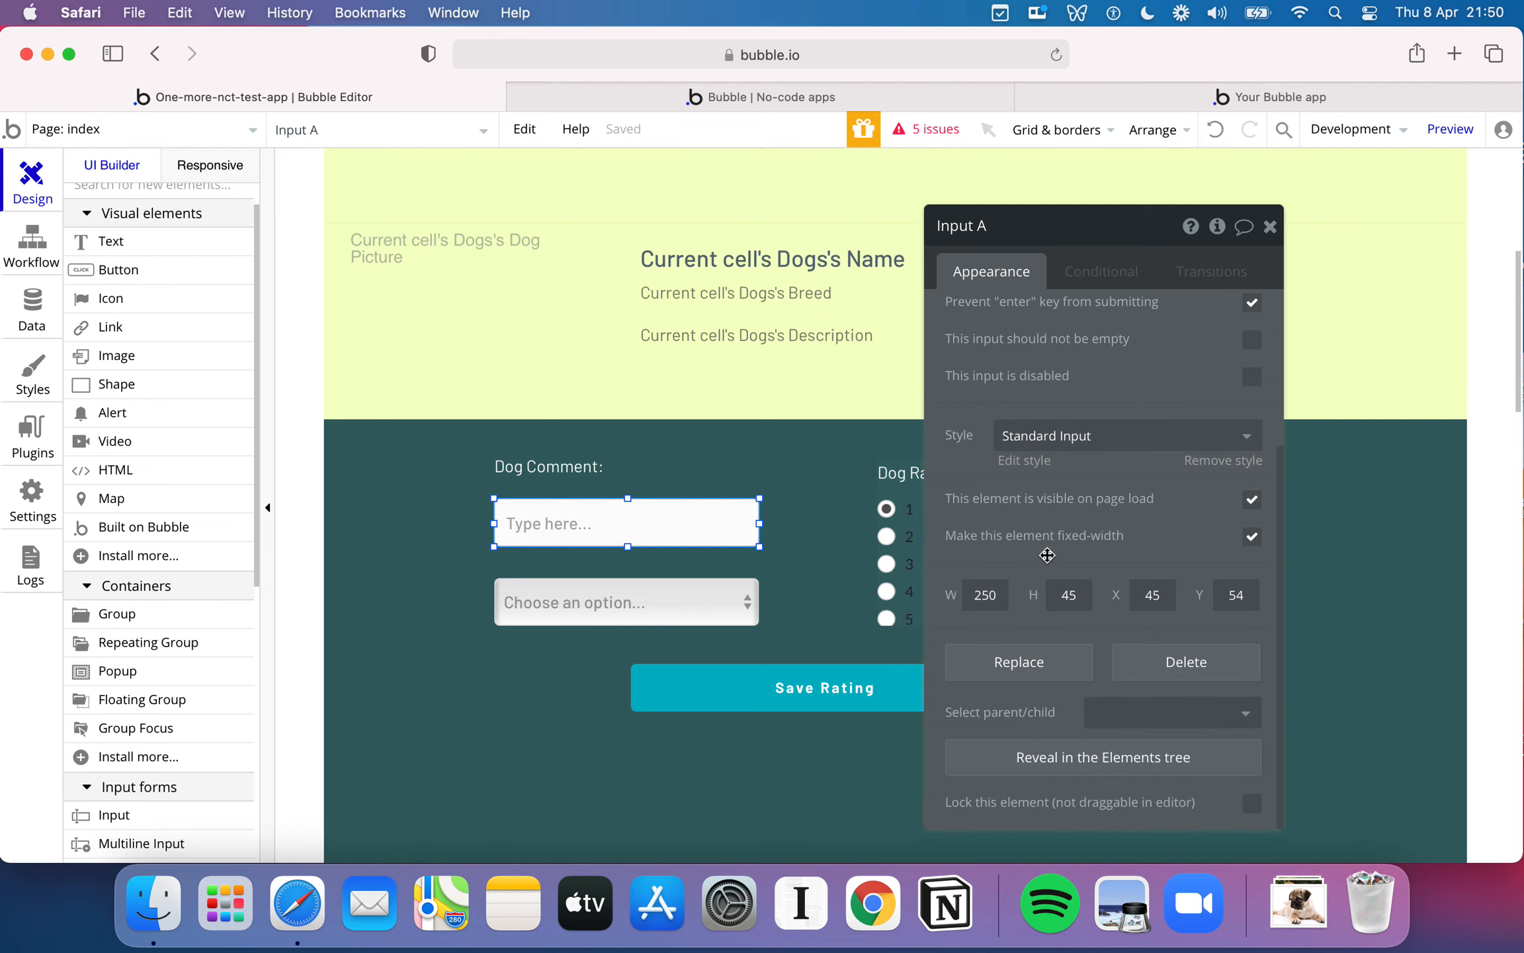
pyautogui.click(1270, 226)
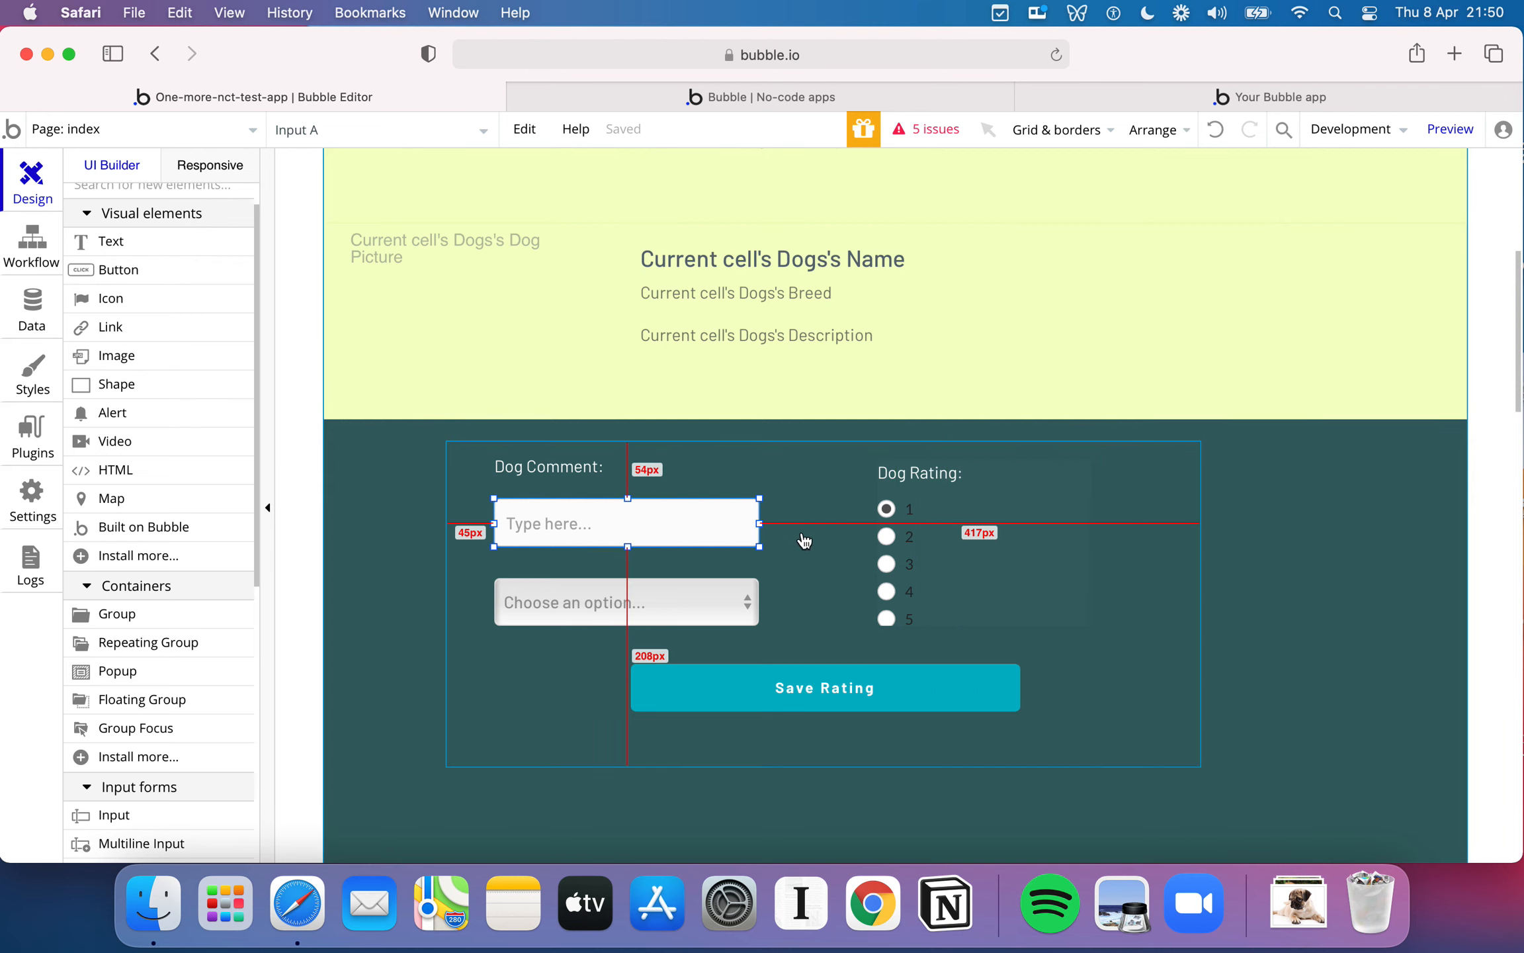
pyautogui.moveTo(761, 547); pyautogui.dragTo(781, 561)
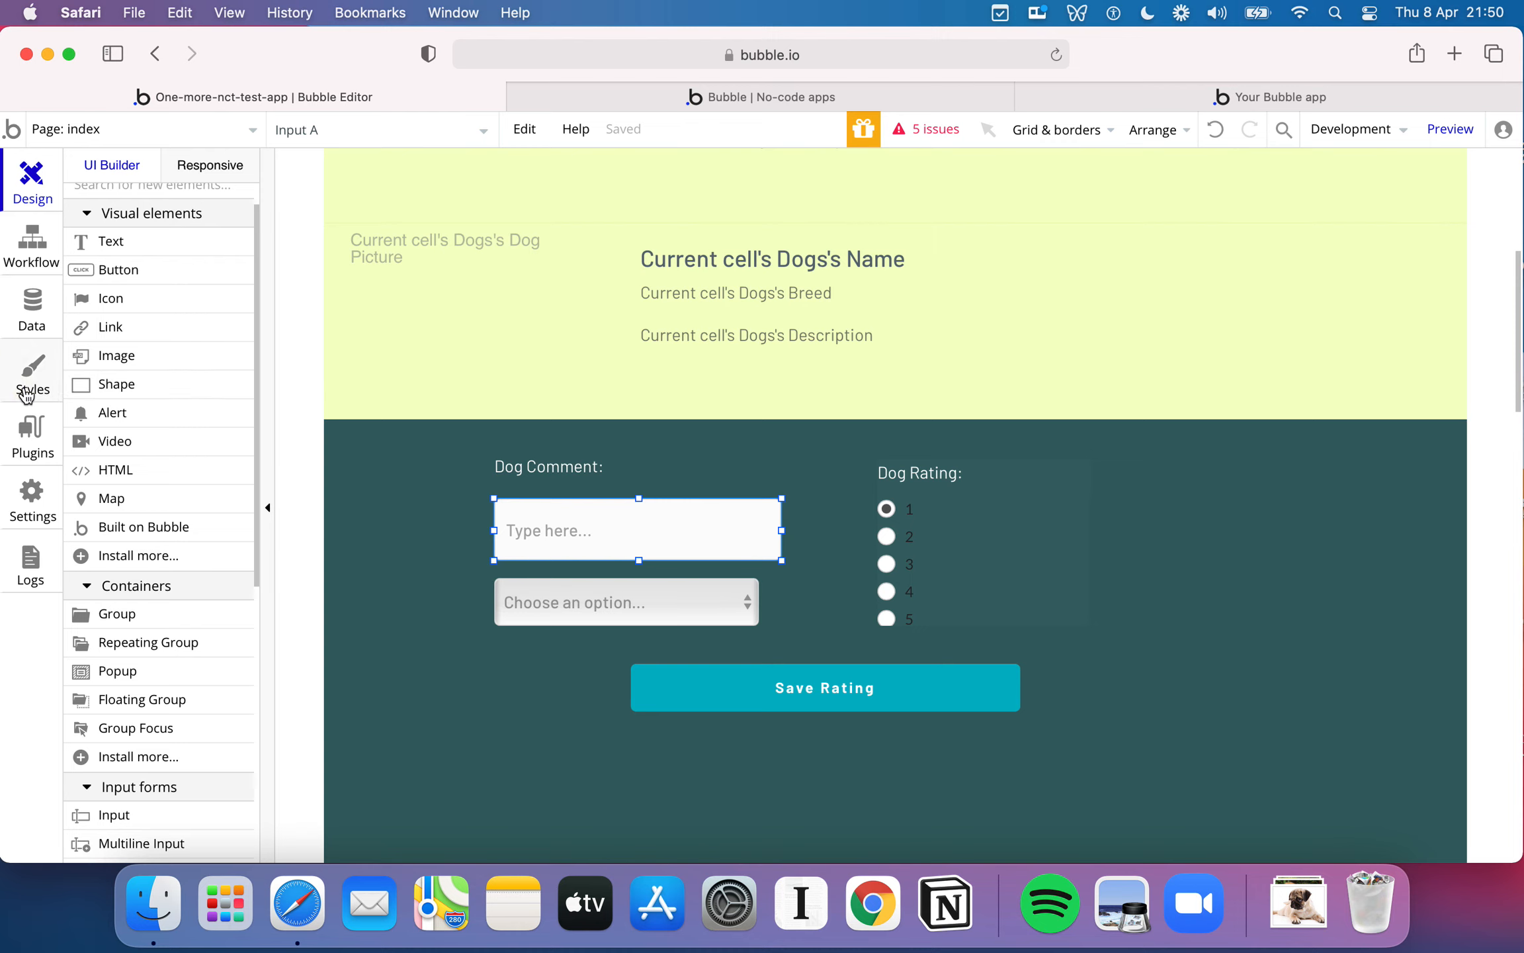
# - Examine the Standard Input style's font, background, border and padding settings, and return to the page design
pyautogui.click(31, 374)
pyautogui.scroll(-15, 300, 534)
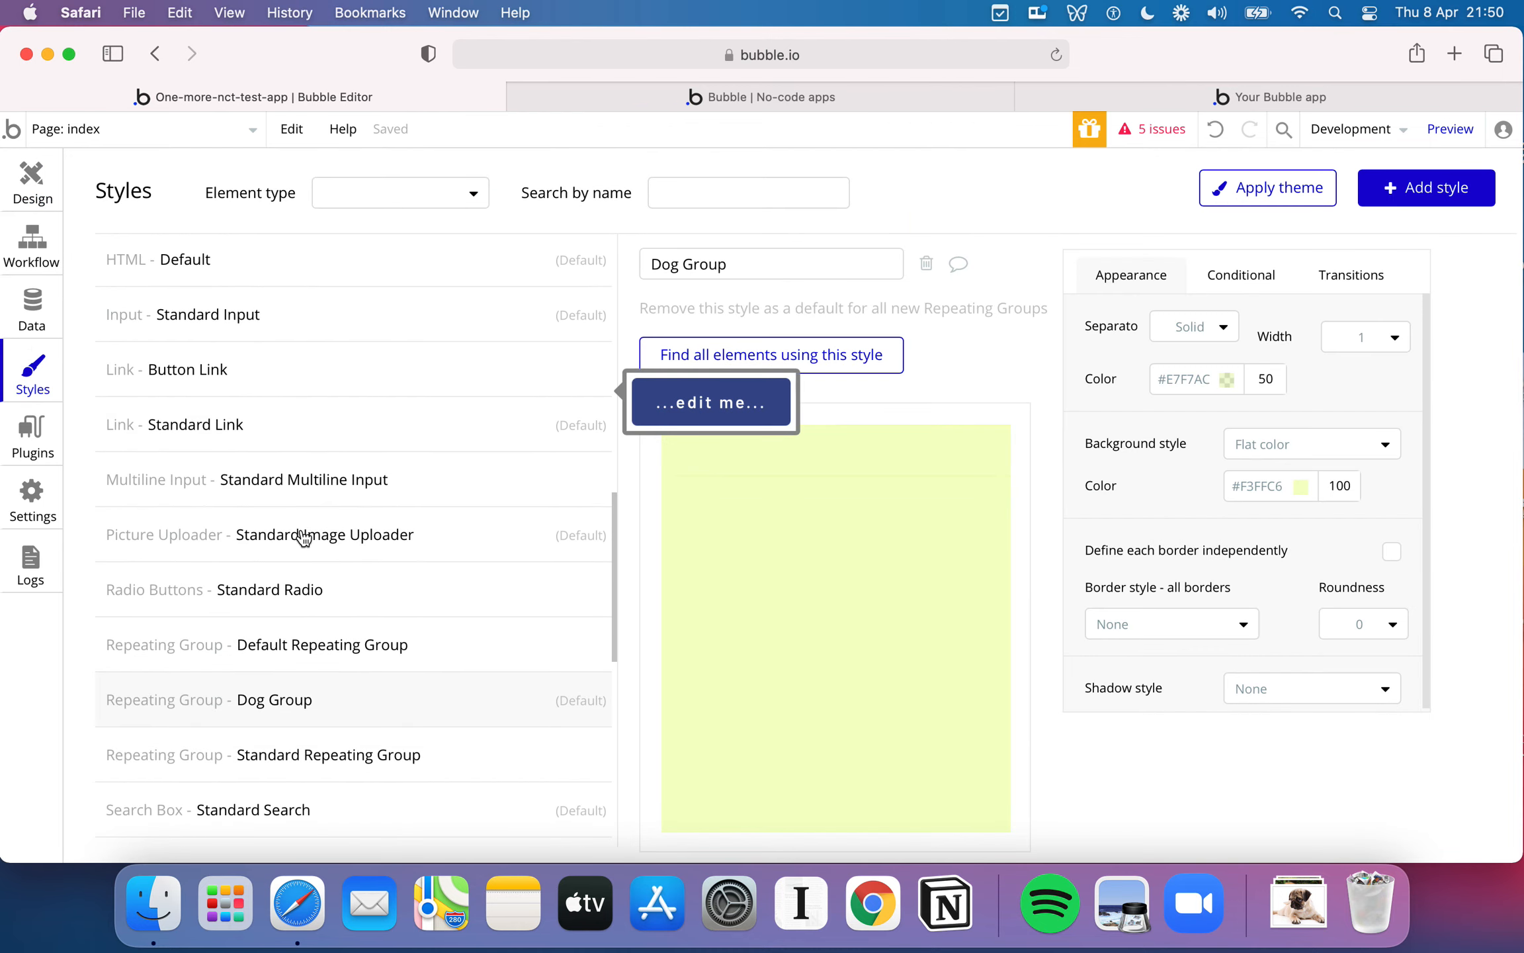
pyautogui.click(213, 316)
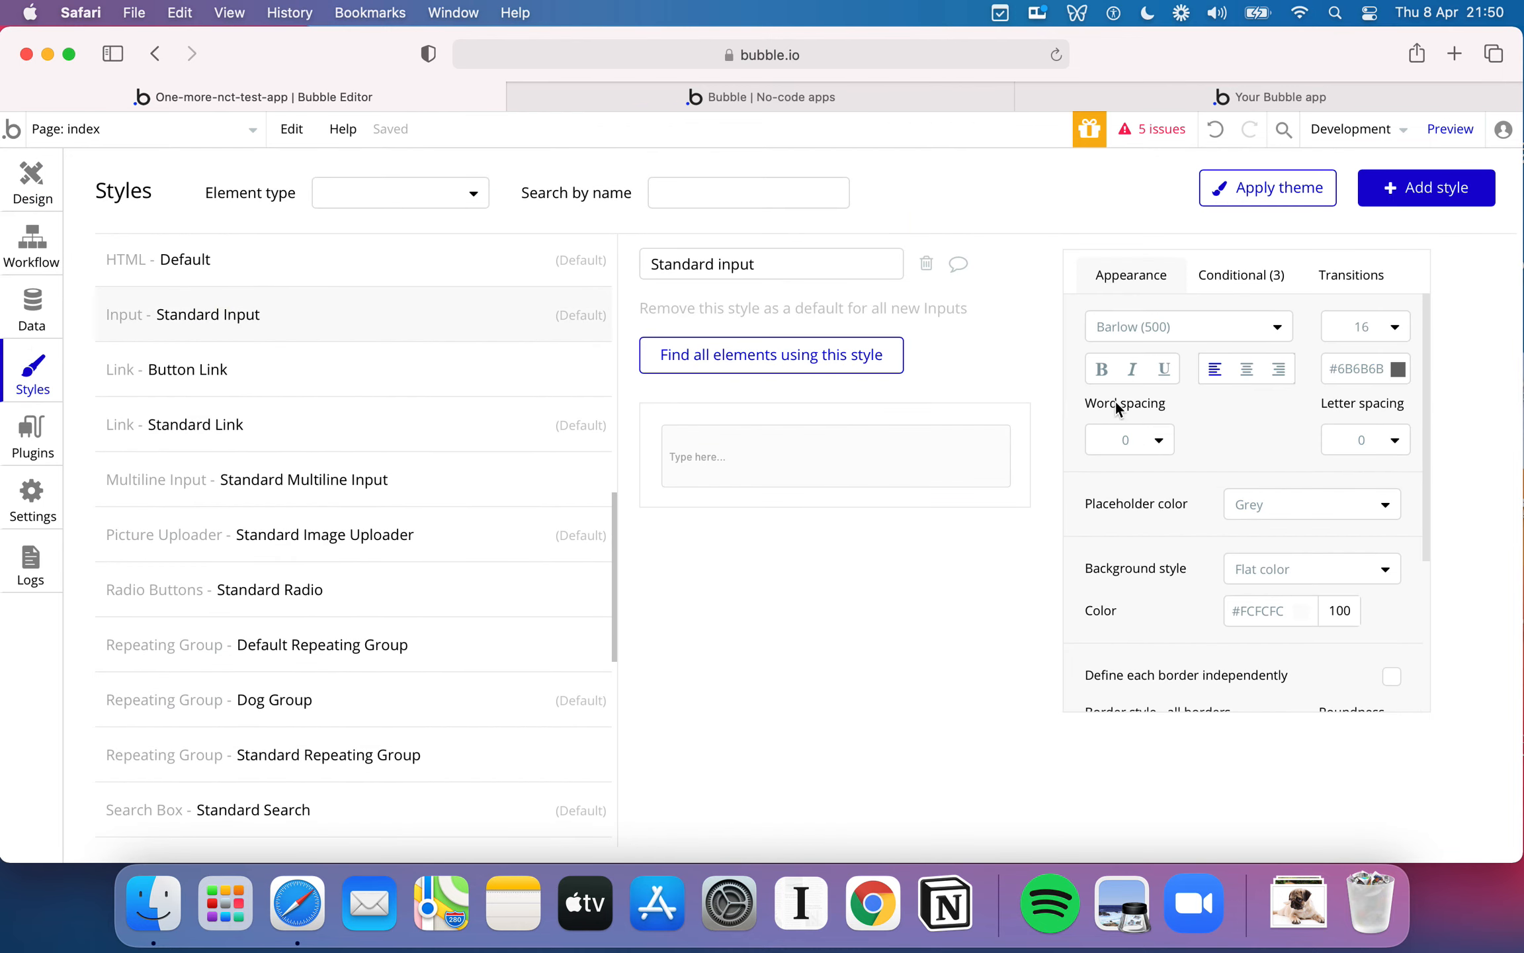
pyautogui.scroll(-2, 1195, 521)
pyautogui.scroll(2, 1195, 521)
pyautogui.scroll(-8, 1192, 443)
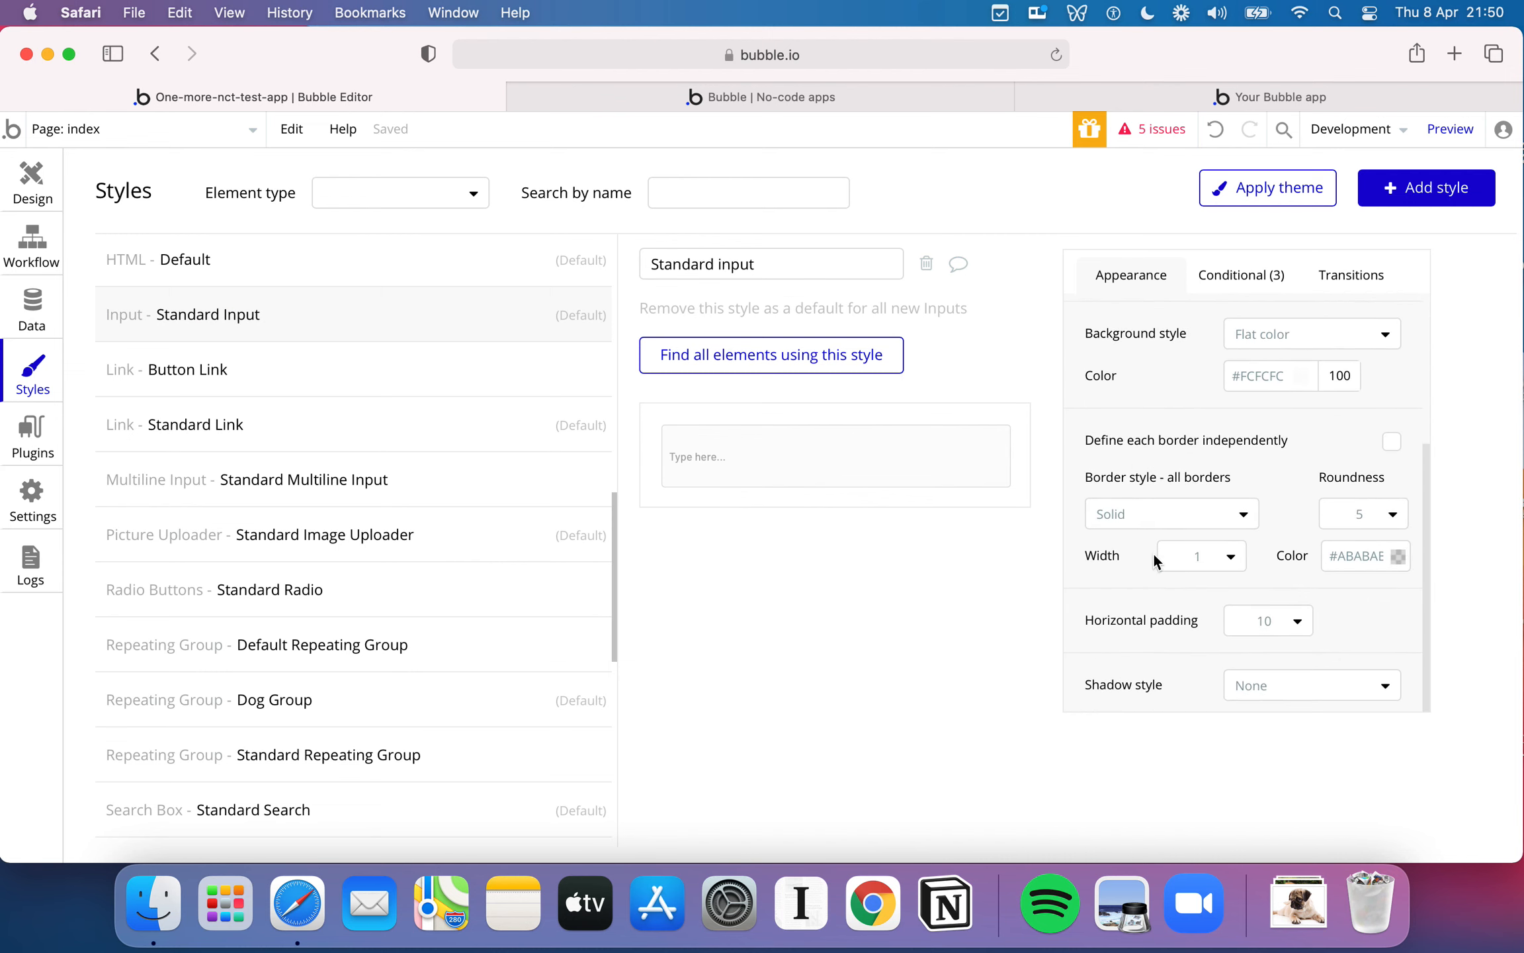
pyautogui.click(36, 196)
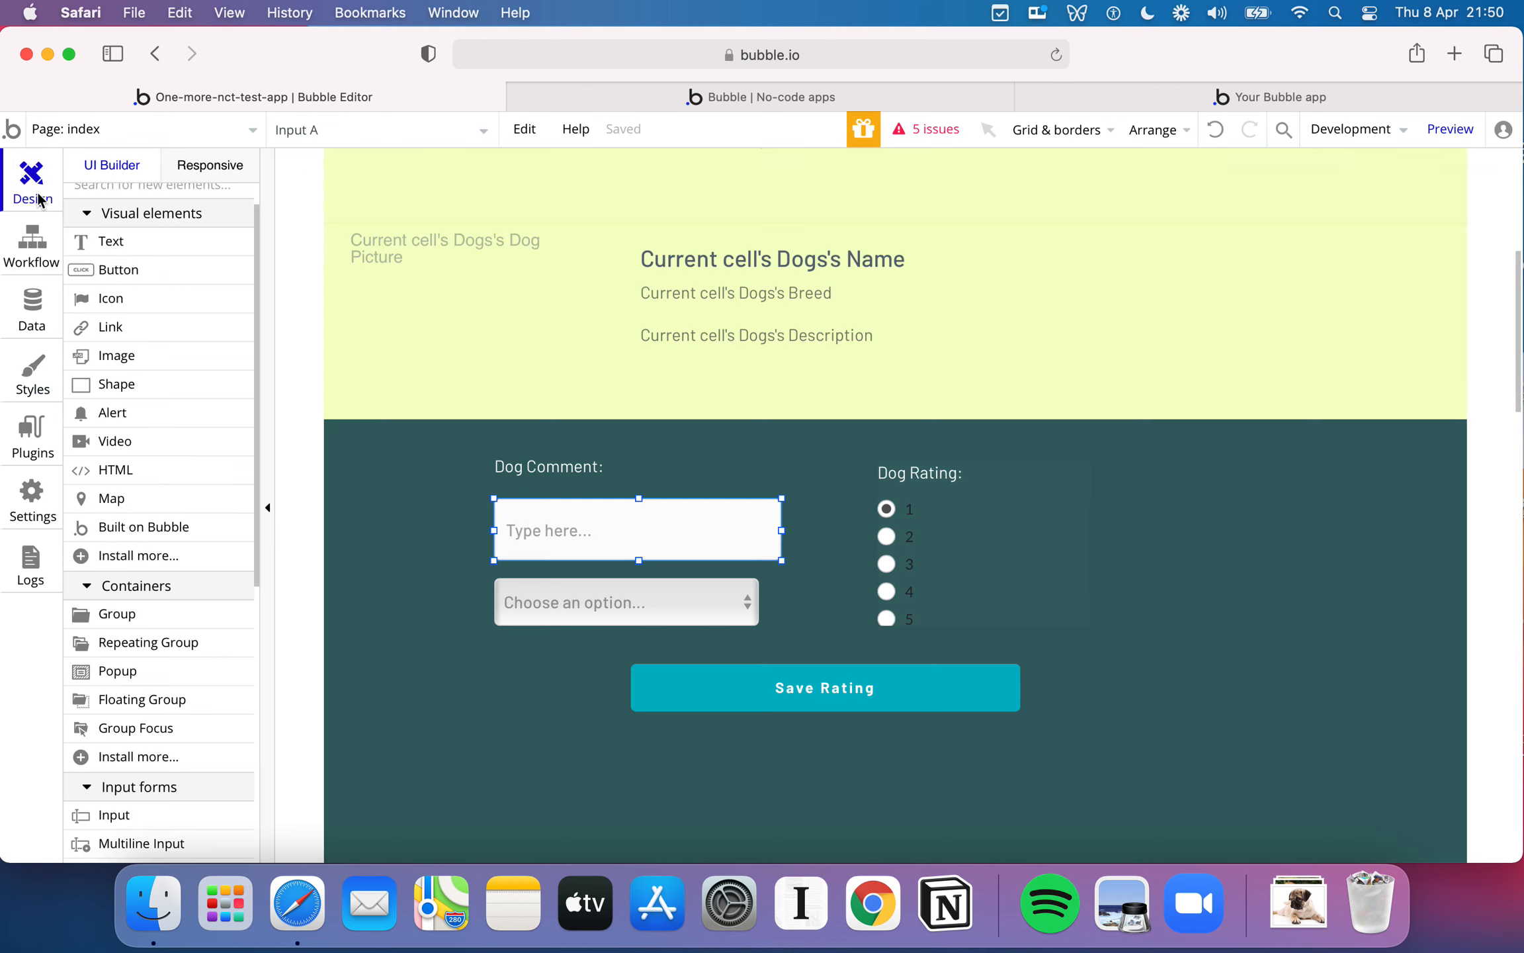
# - Enter Milka, Mocha and Honey Bee as the dropdown's static choices, one per line
pyautogui.click(687, 616)
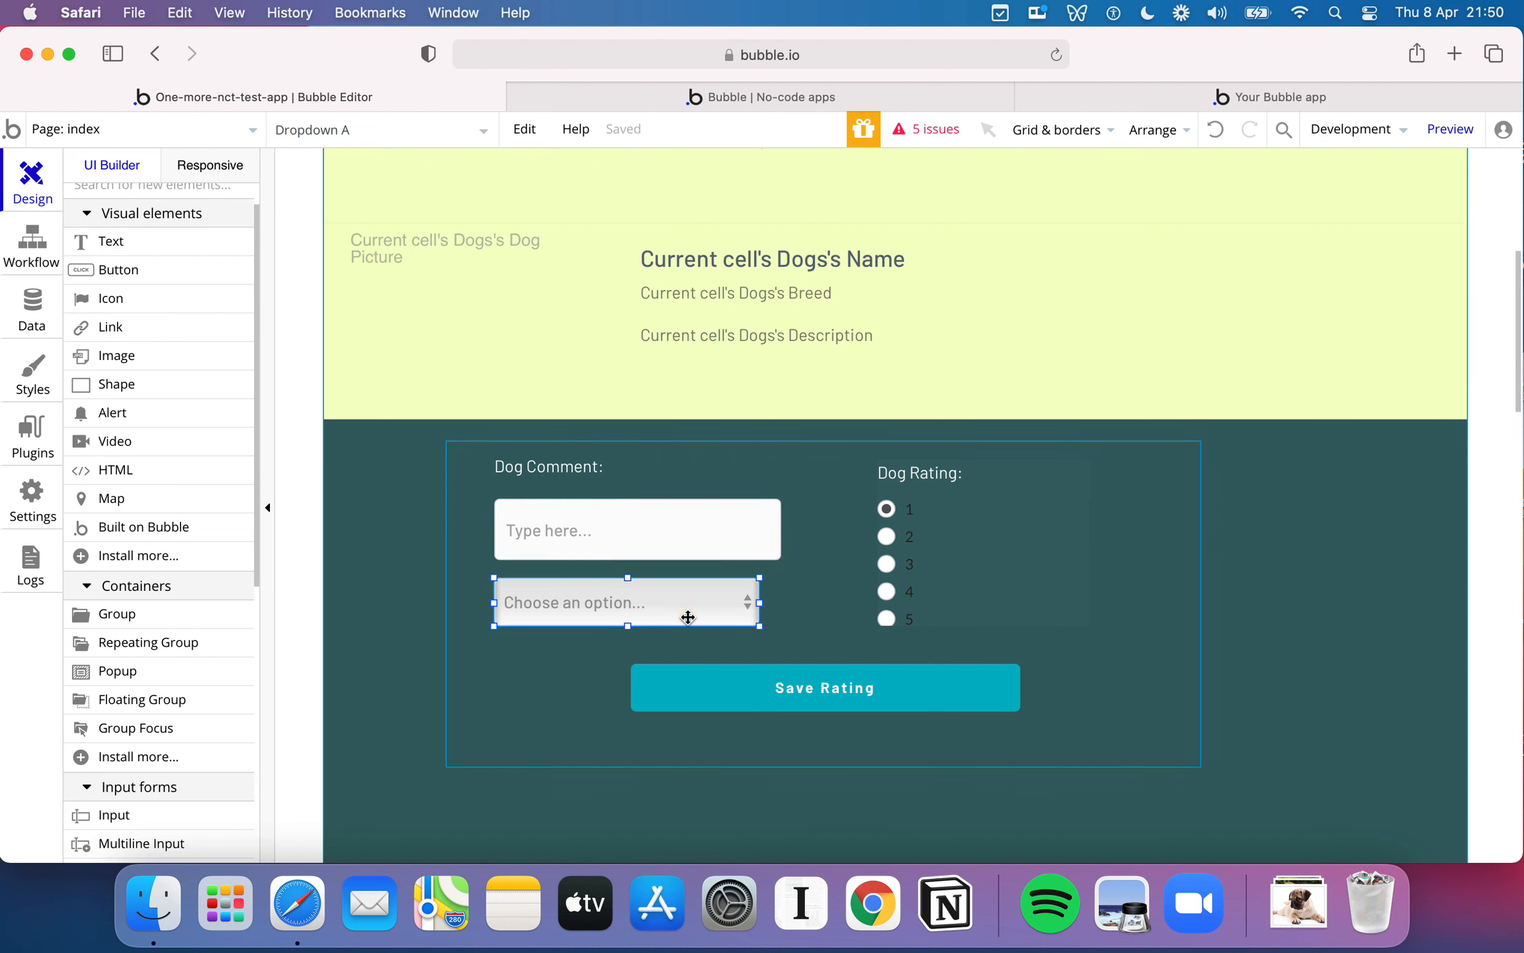
pyautogui.doubleClick(688, 615)
pyautogui.scroll(2, 1174, 477)
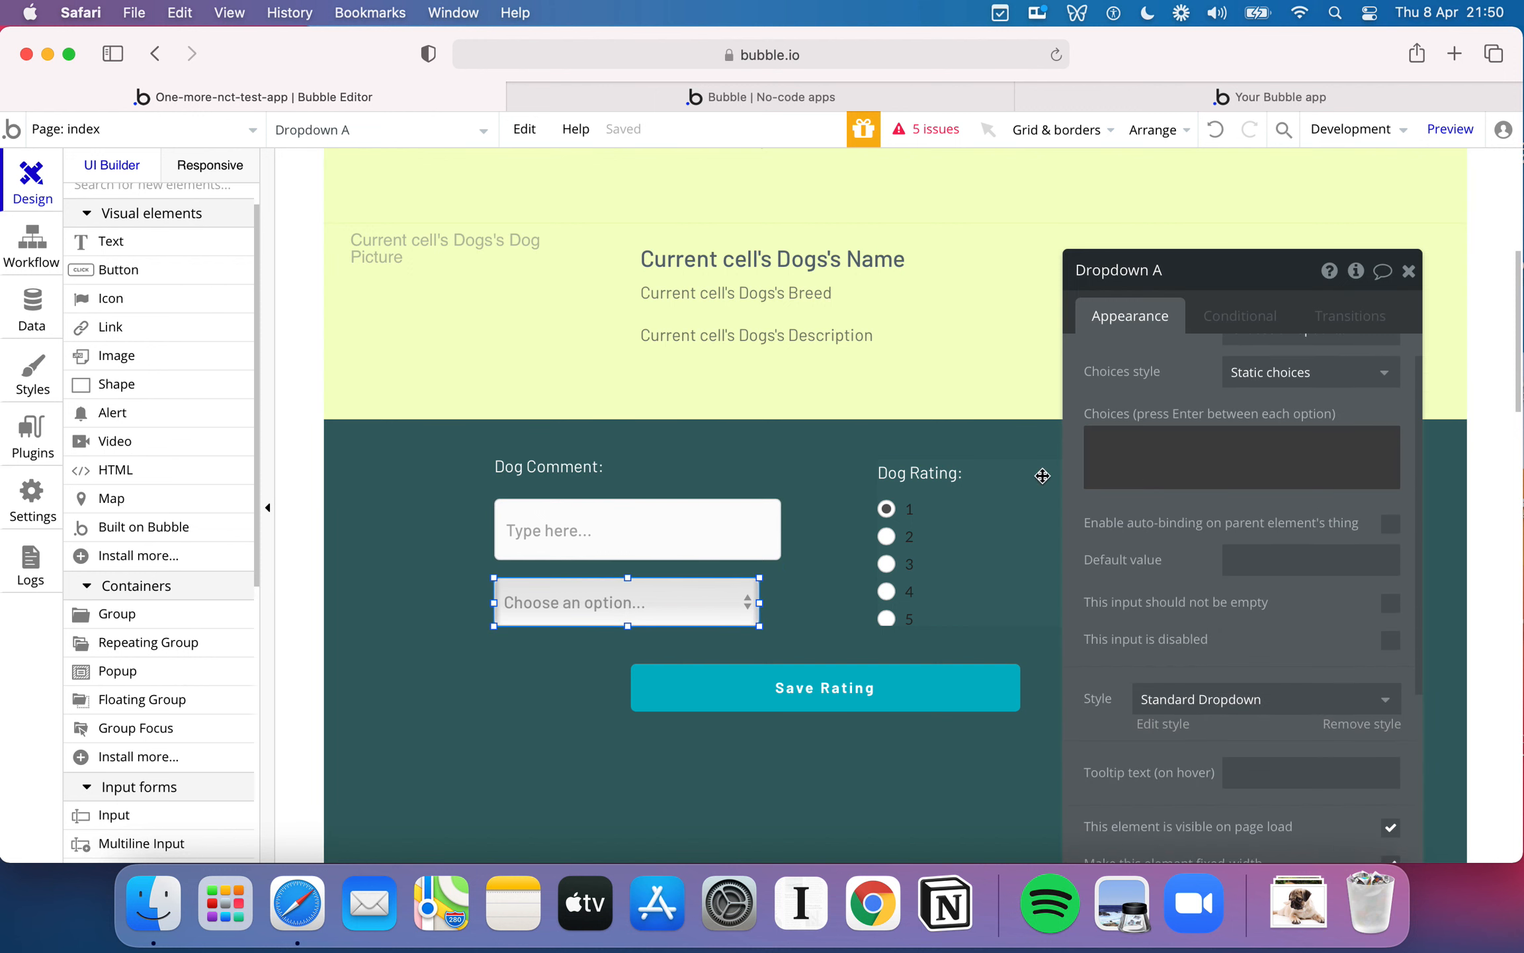
pyautogui.click(1188, 450)
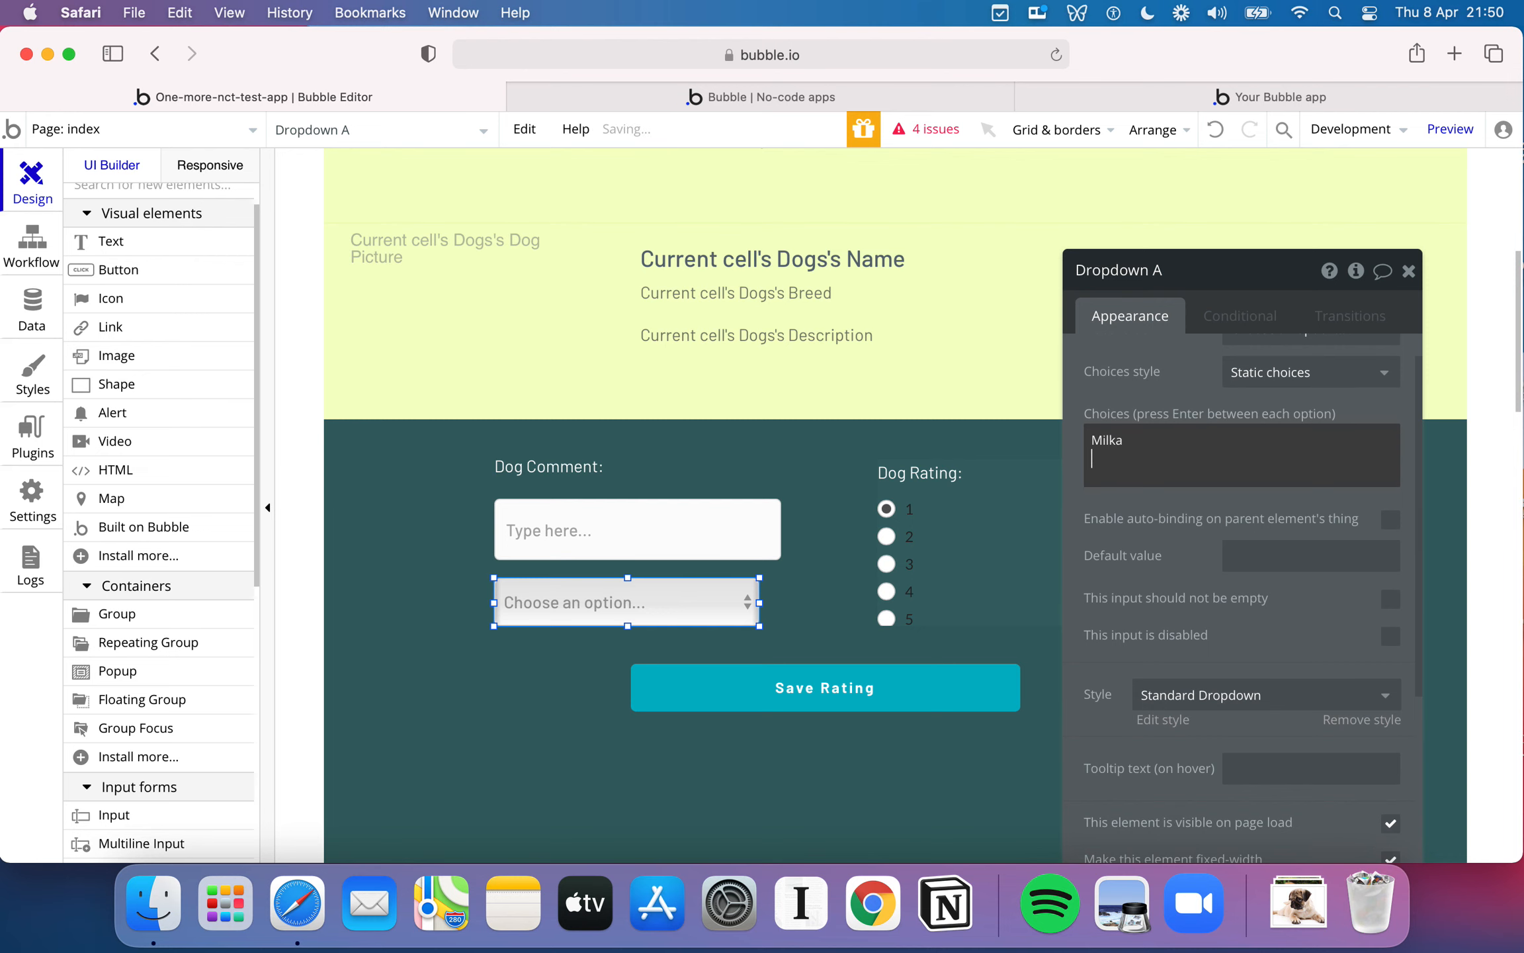
pyautogui.scroll(1, 1242, 598)
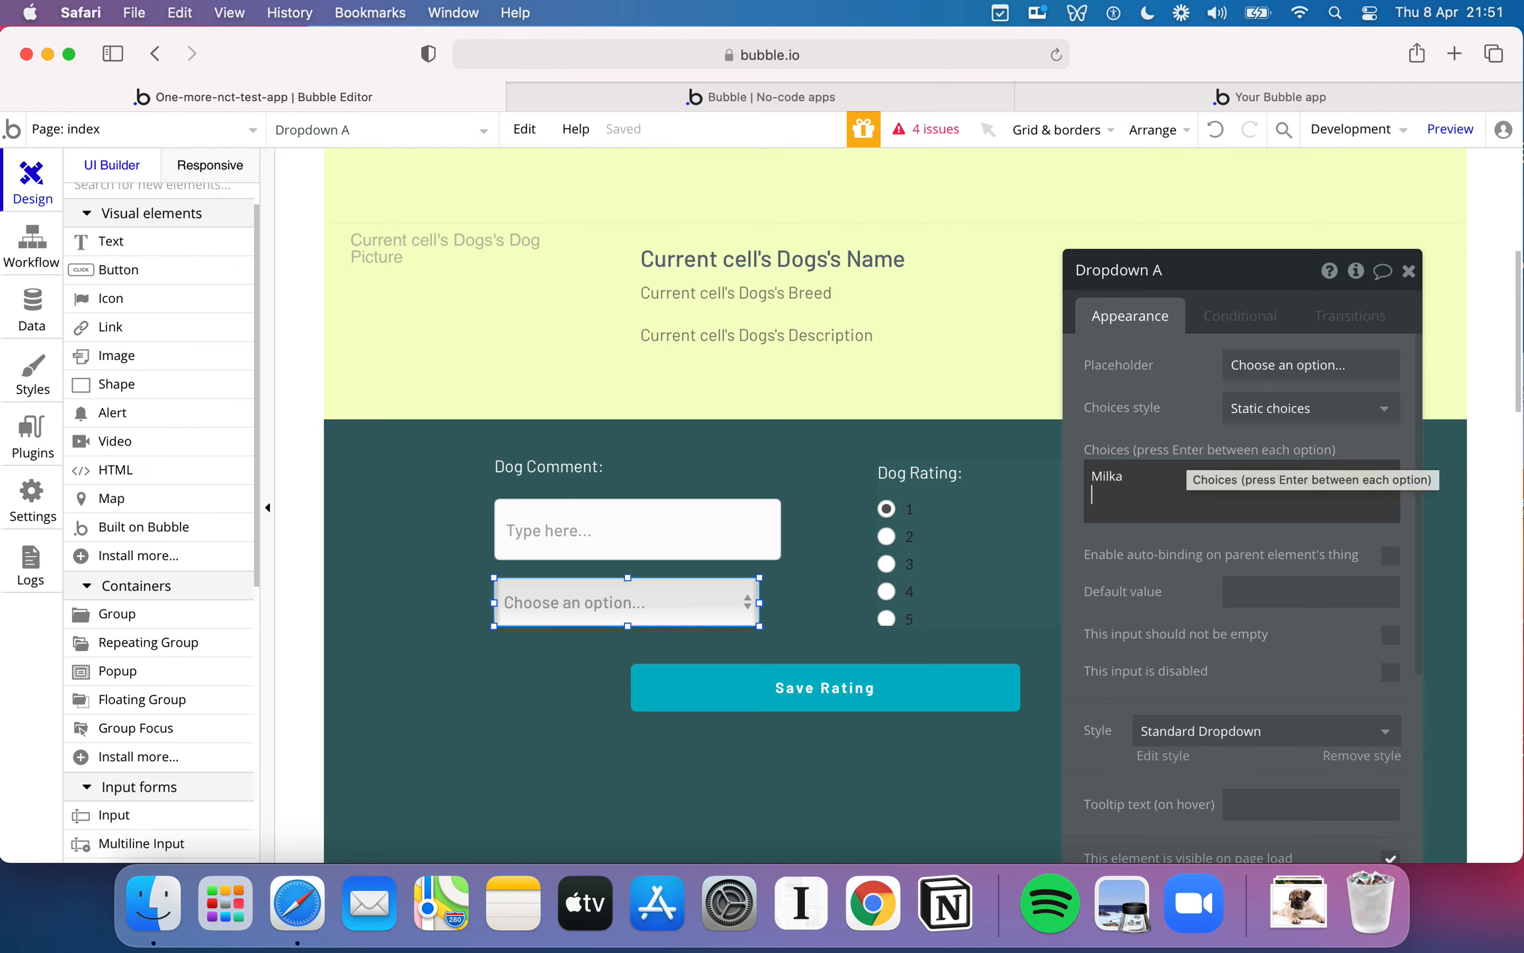
pyautogui.write('Mocha')
pyautogui.press('Return')
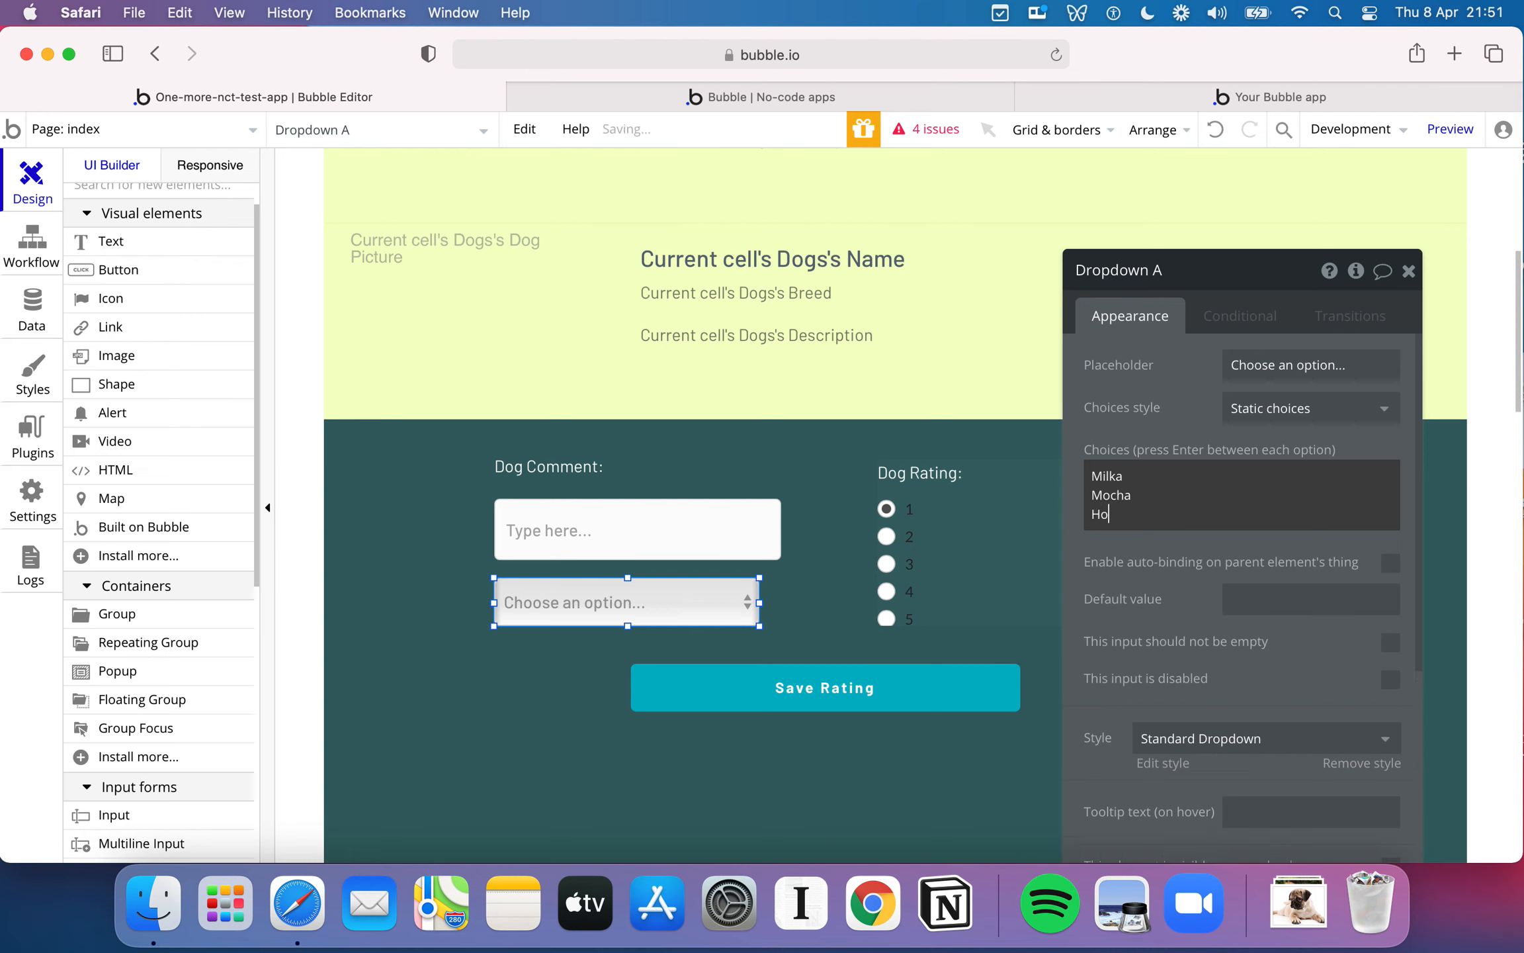
# - Replace the dropdown's placeholder text with an empty dynamic data expression
pyautogui.click(1369, 368)
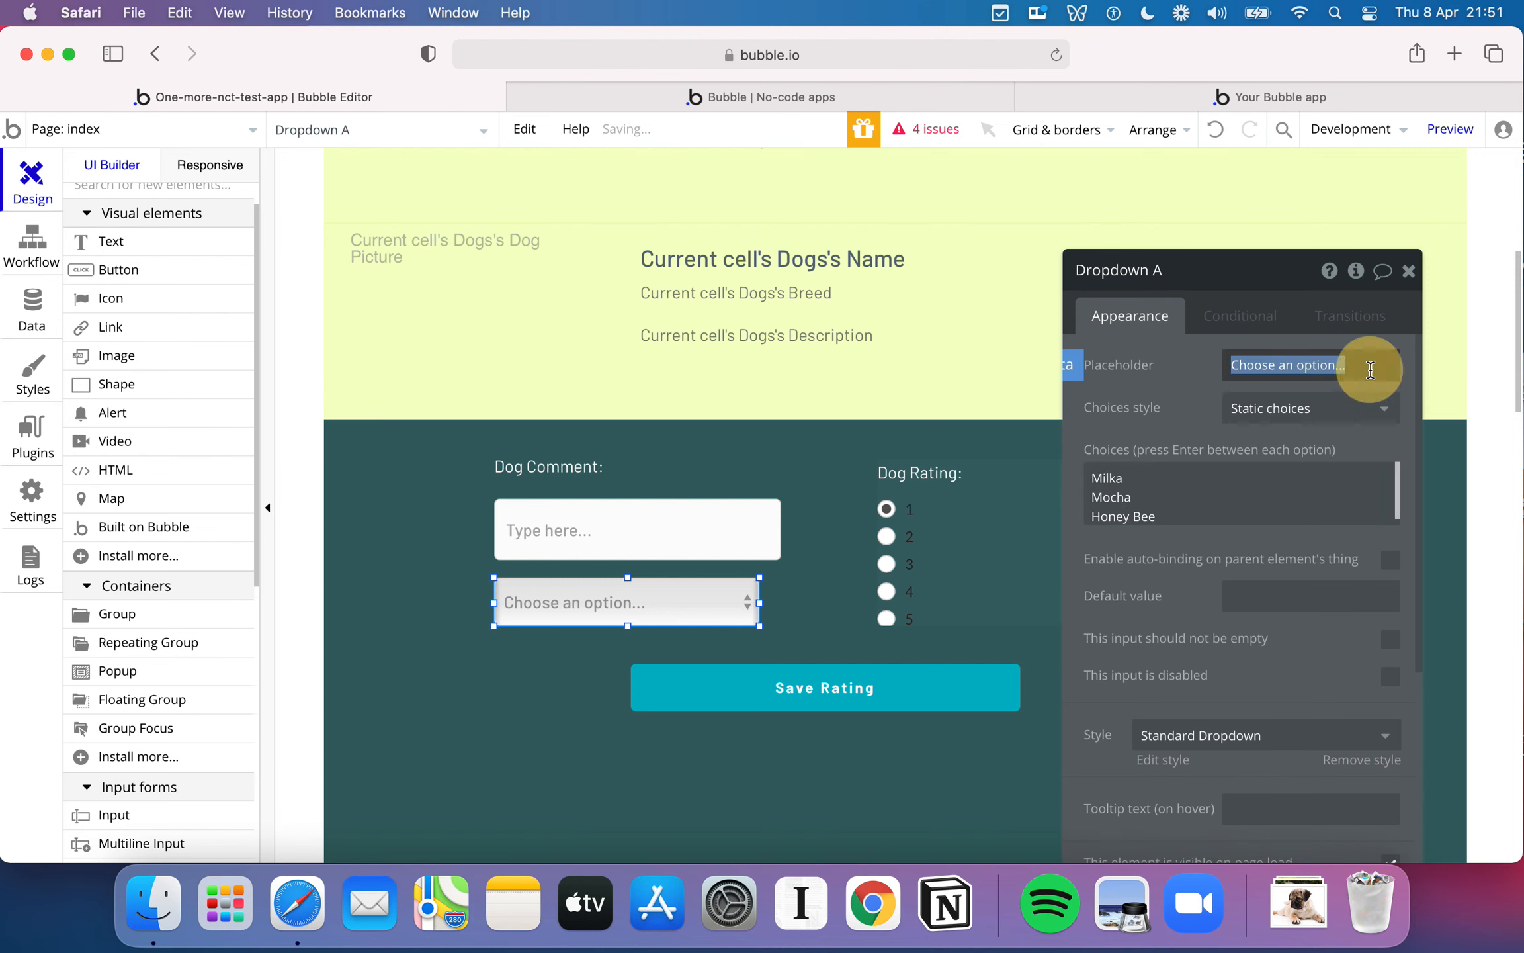
pyautogui.click(1338, 367)
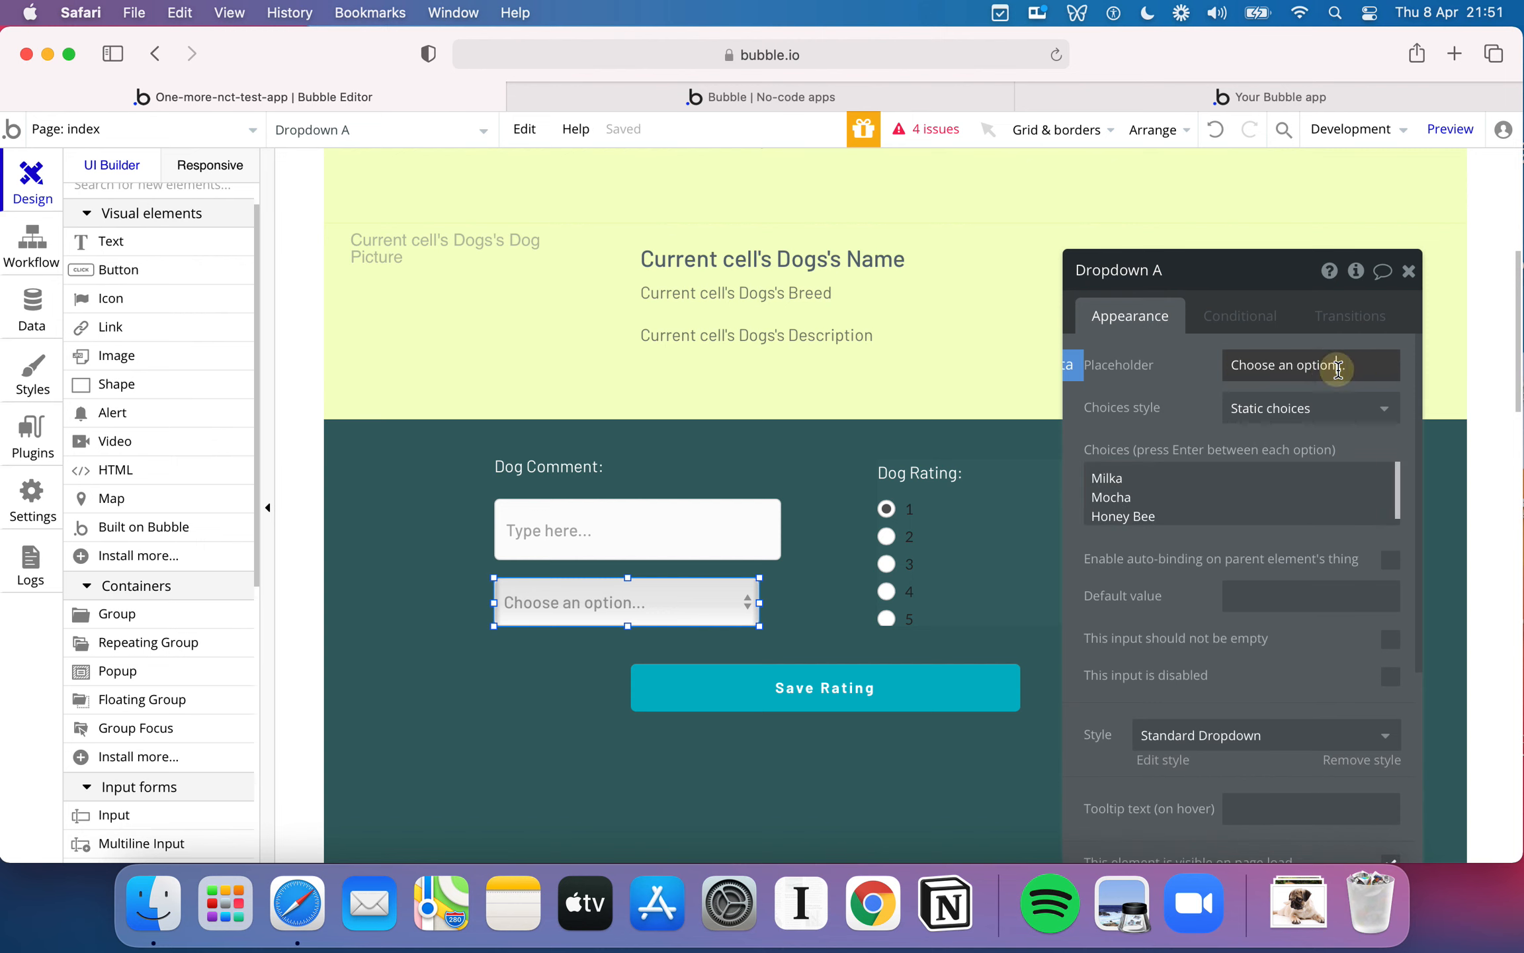
pyautogui.click(1075, 366)
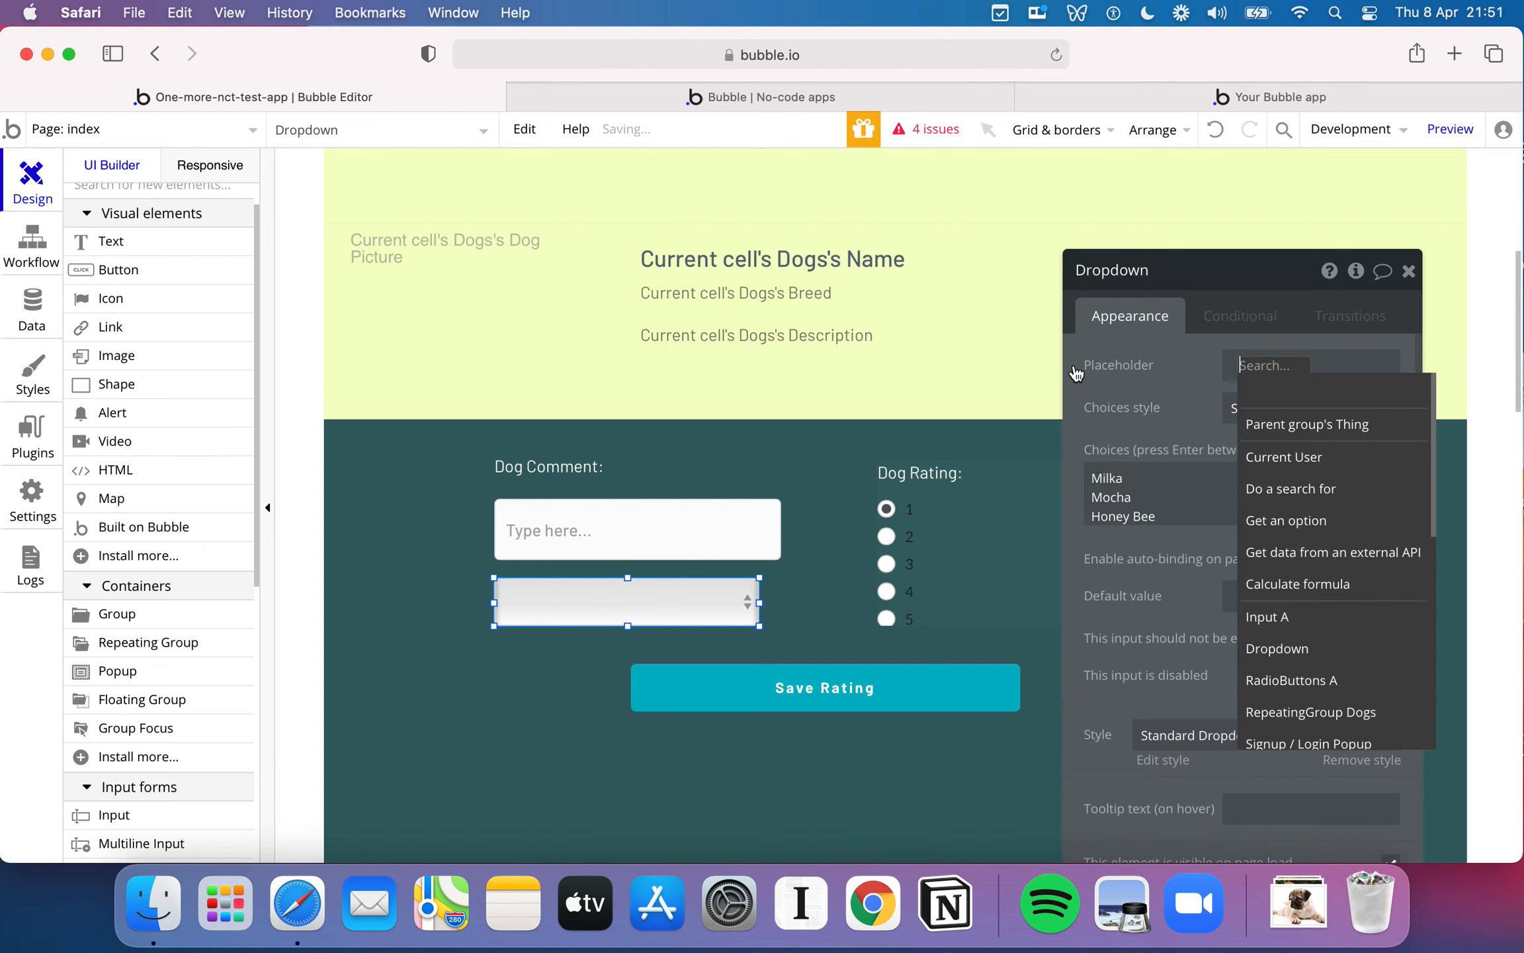
pyautogui.click(1136, 425)
# - Look over the Dogs data type's fields and the app's option sets, and return to the form group in the design
pyautogui.click(16, 338)
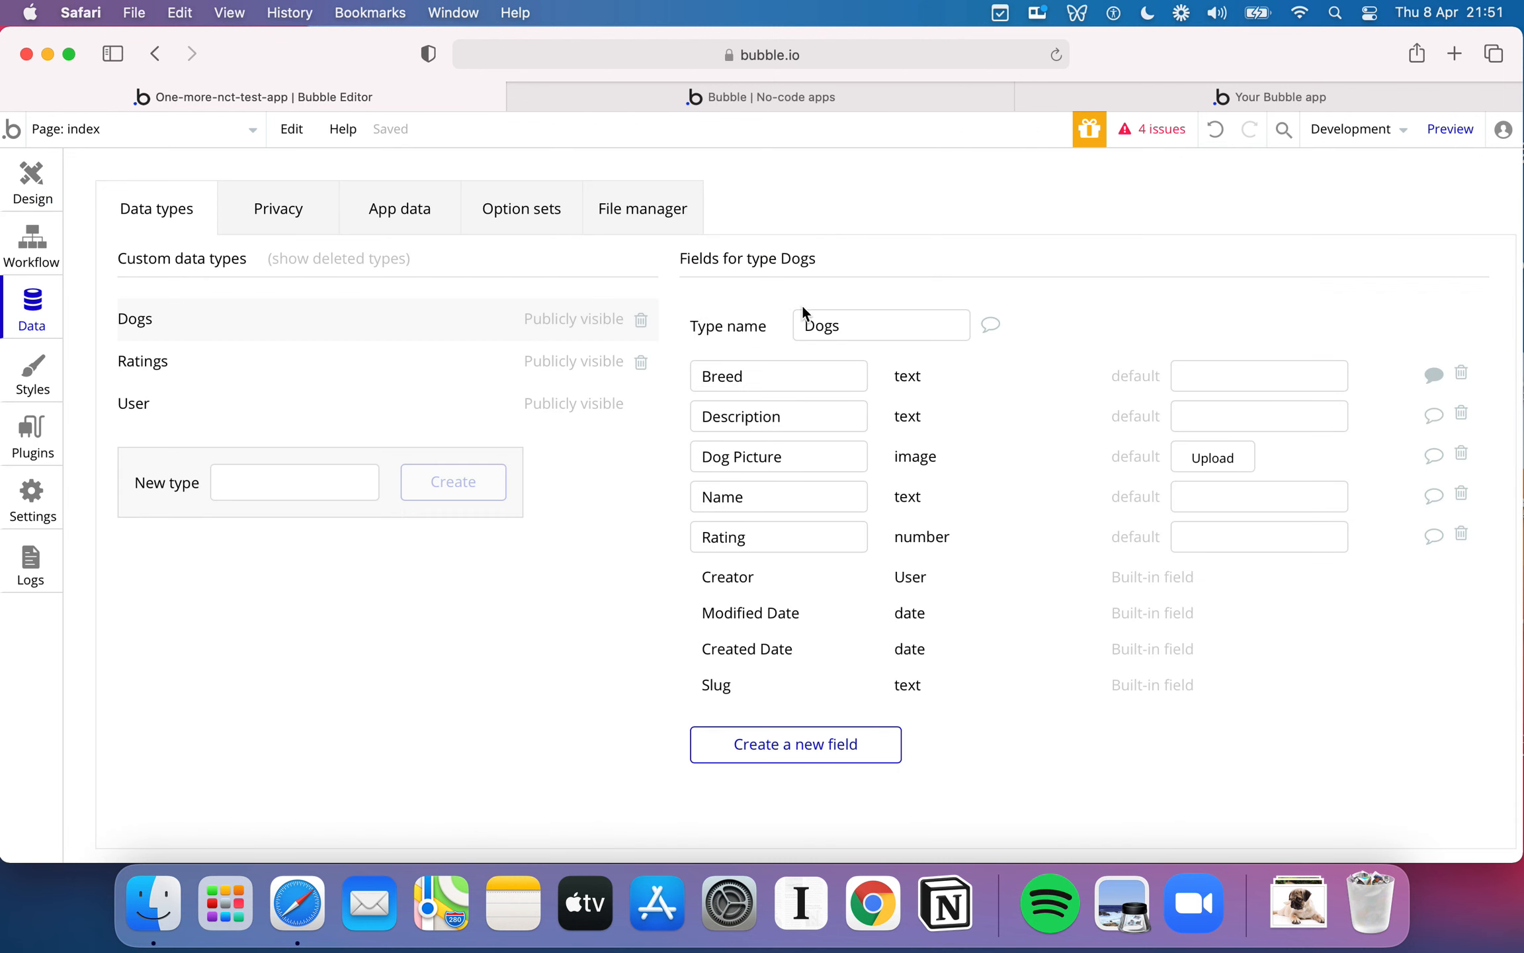
pyautogui.click(491, 213)
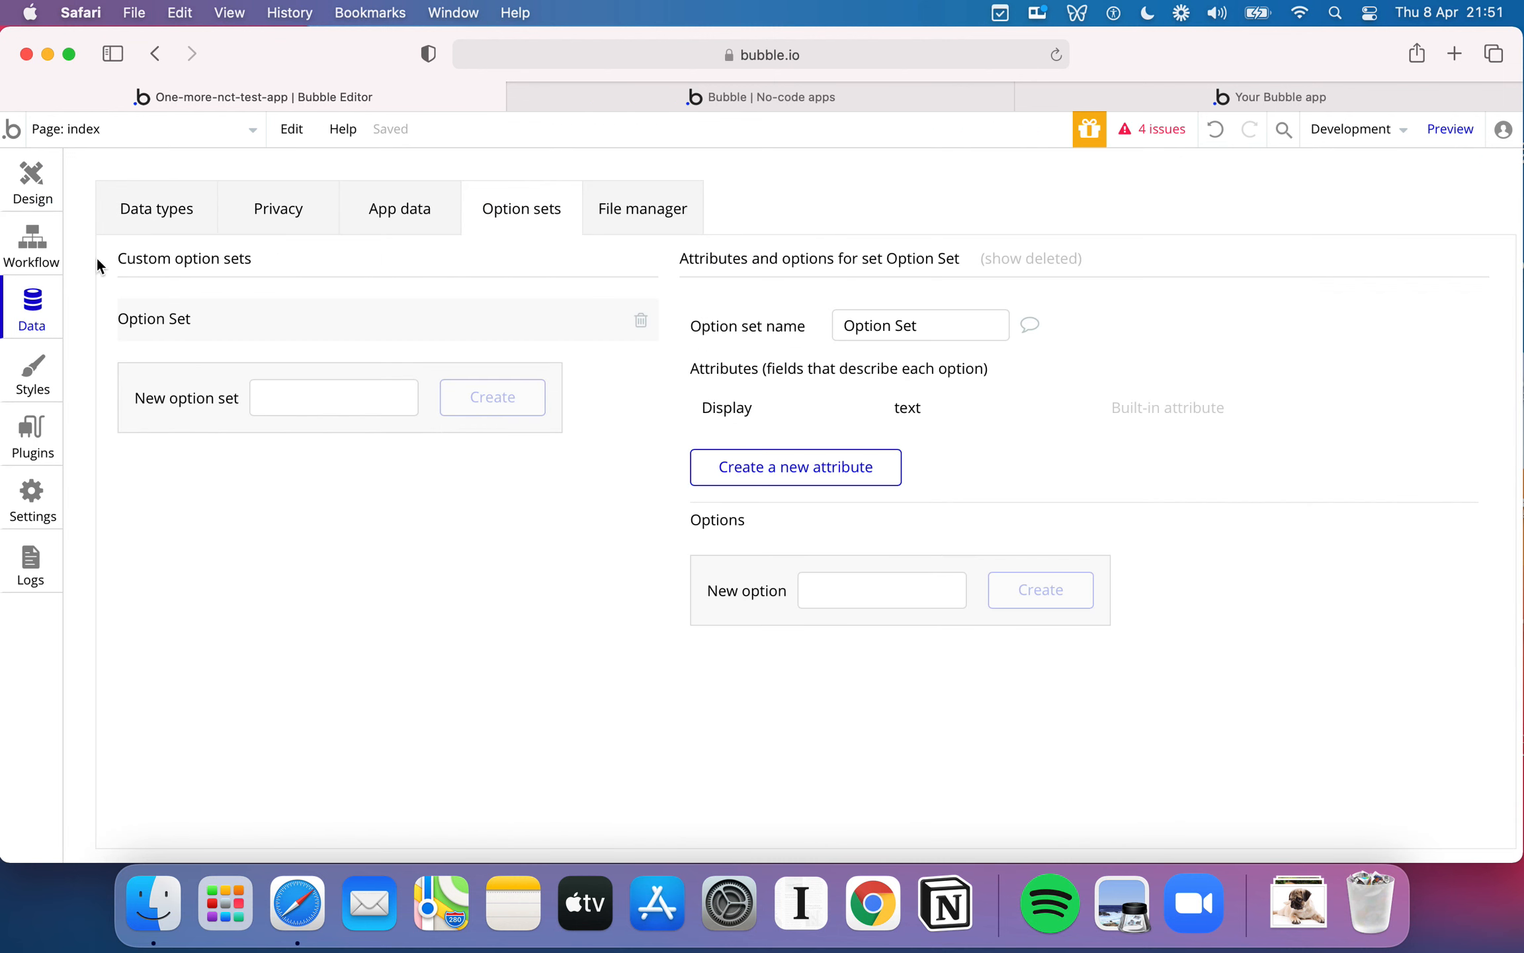
pyautogui.click(42, 190)
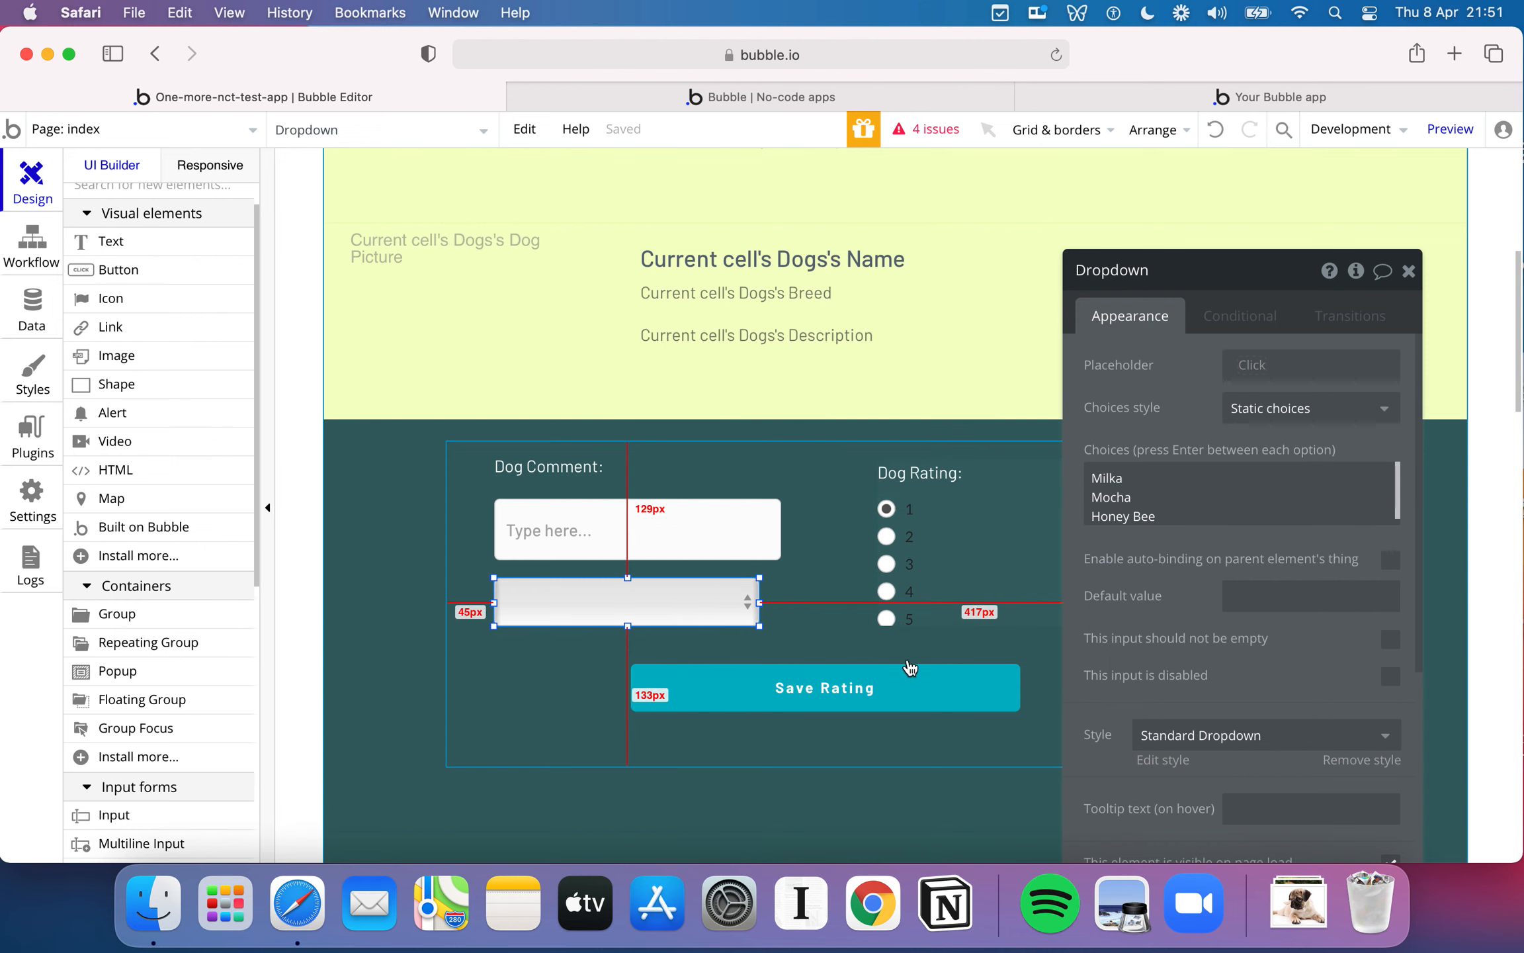
pyautogui.click(853, 436)
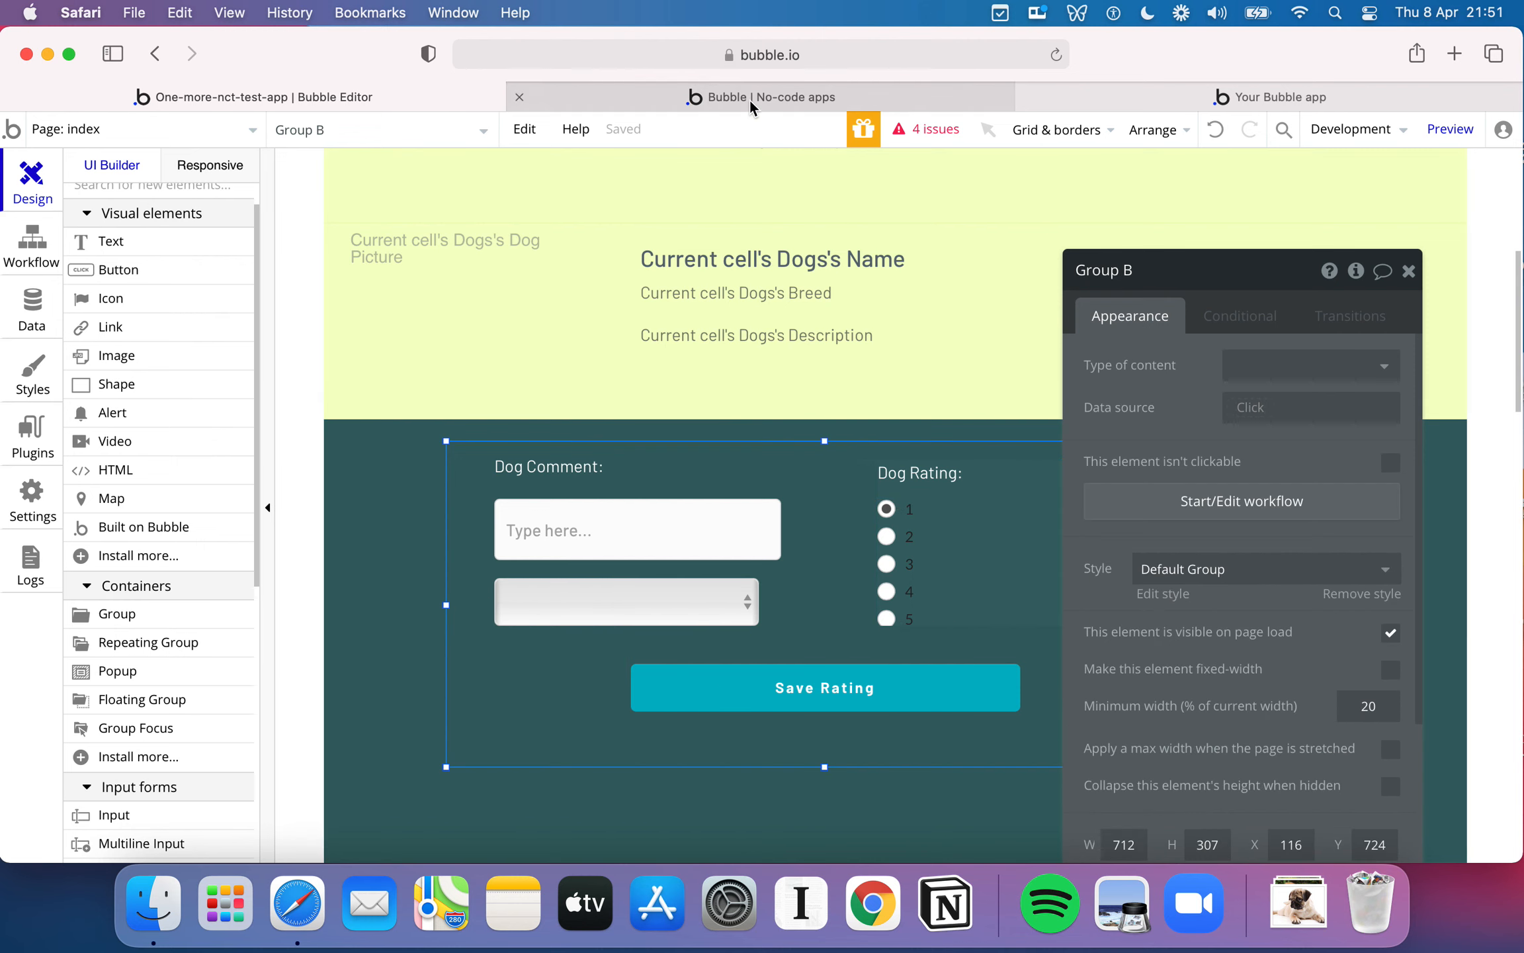
# - Test the rating form on the running page by focusing the comment box, choosing rating 4 and selecting Mocha in the dropdown
pyautogui.click(1102, 89)
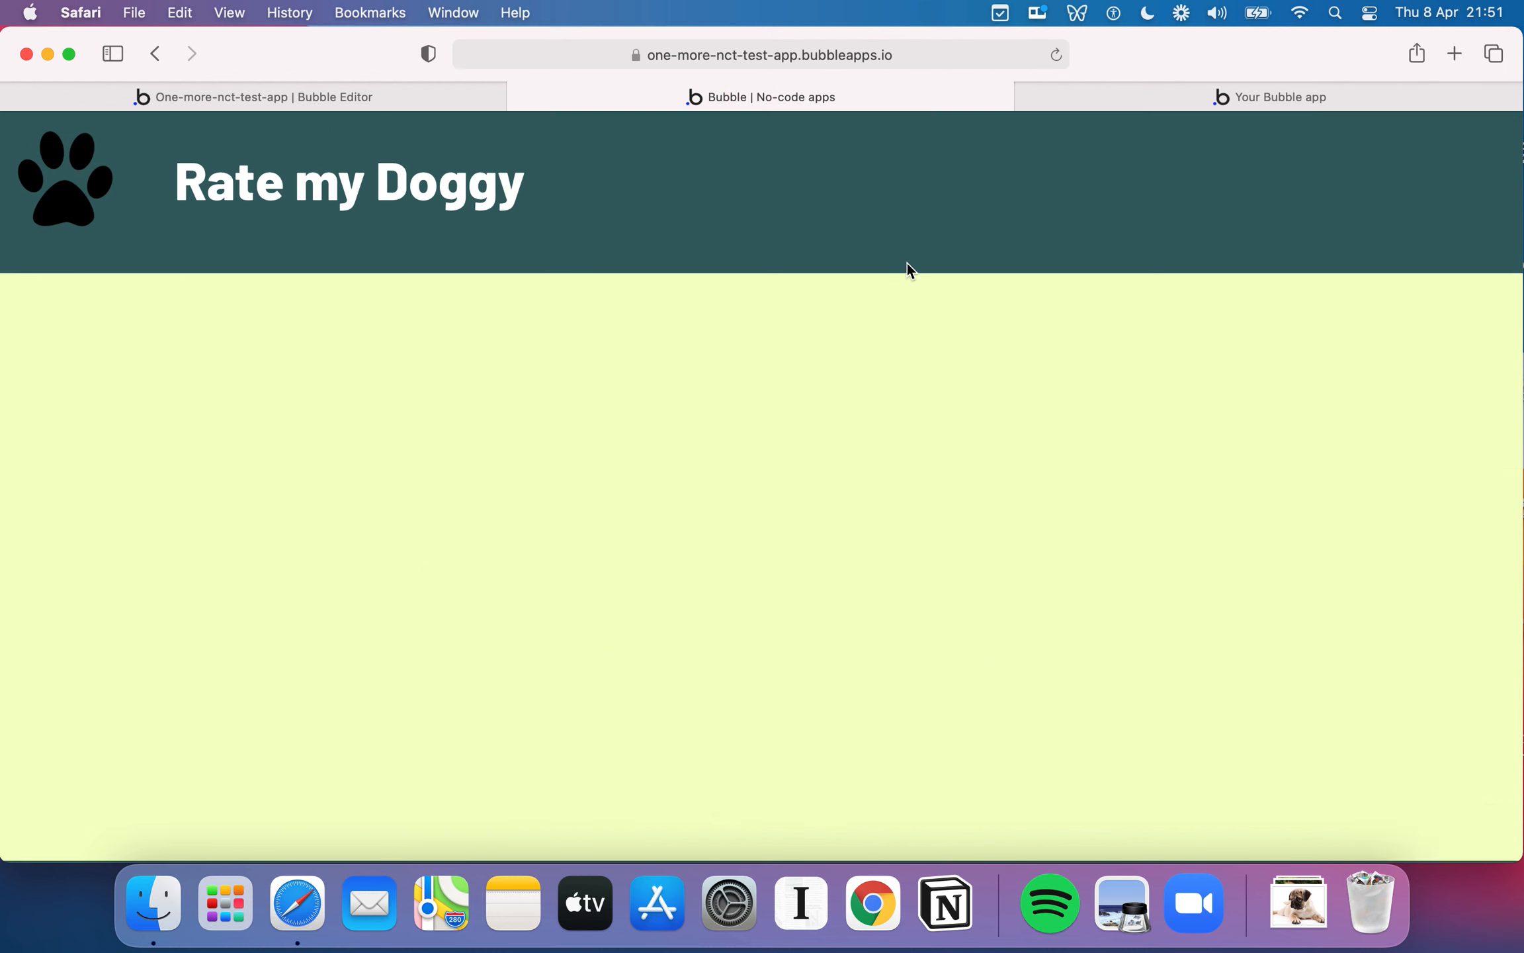
pyautogui.scroll(-5, 906, 348)
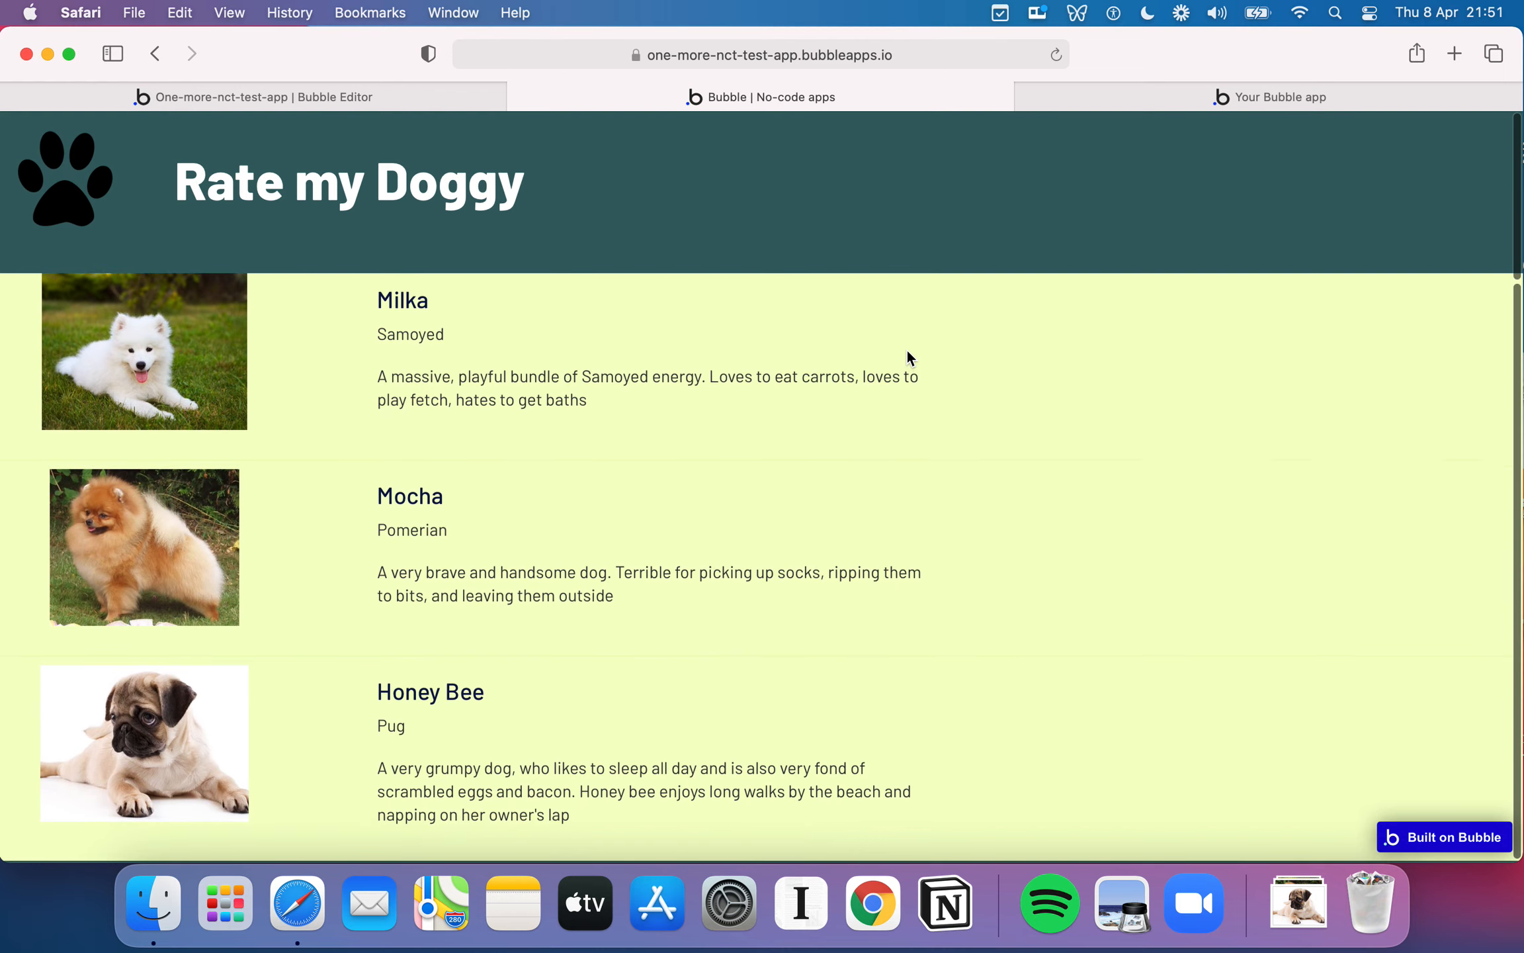
pyautogui.scroll(-5, 1006, 677)
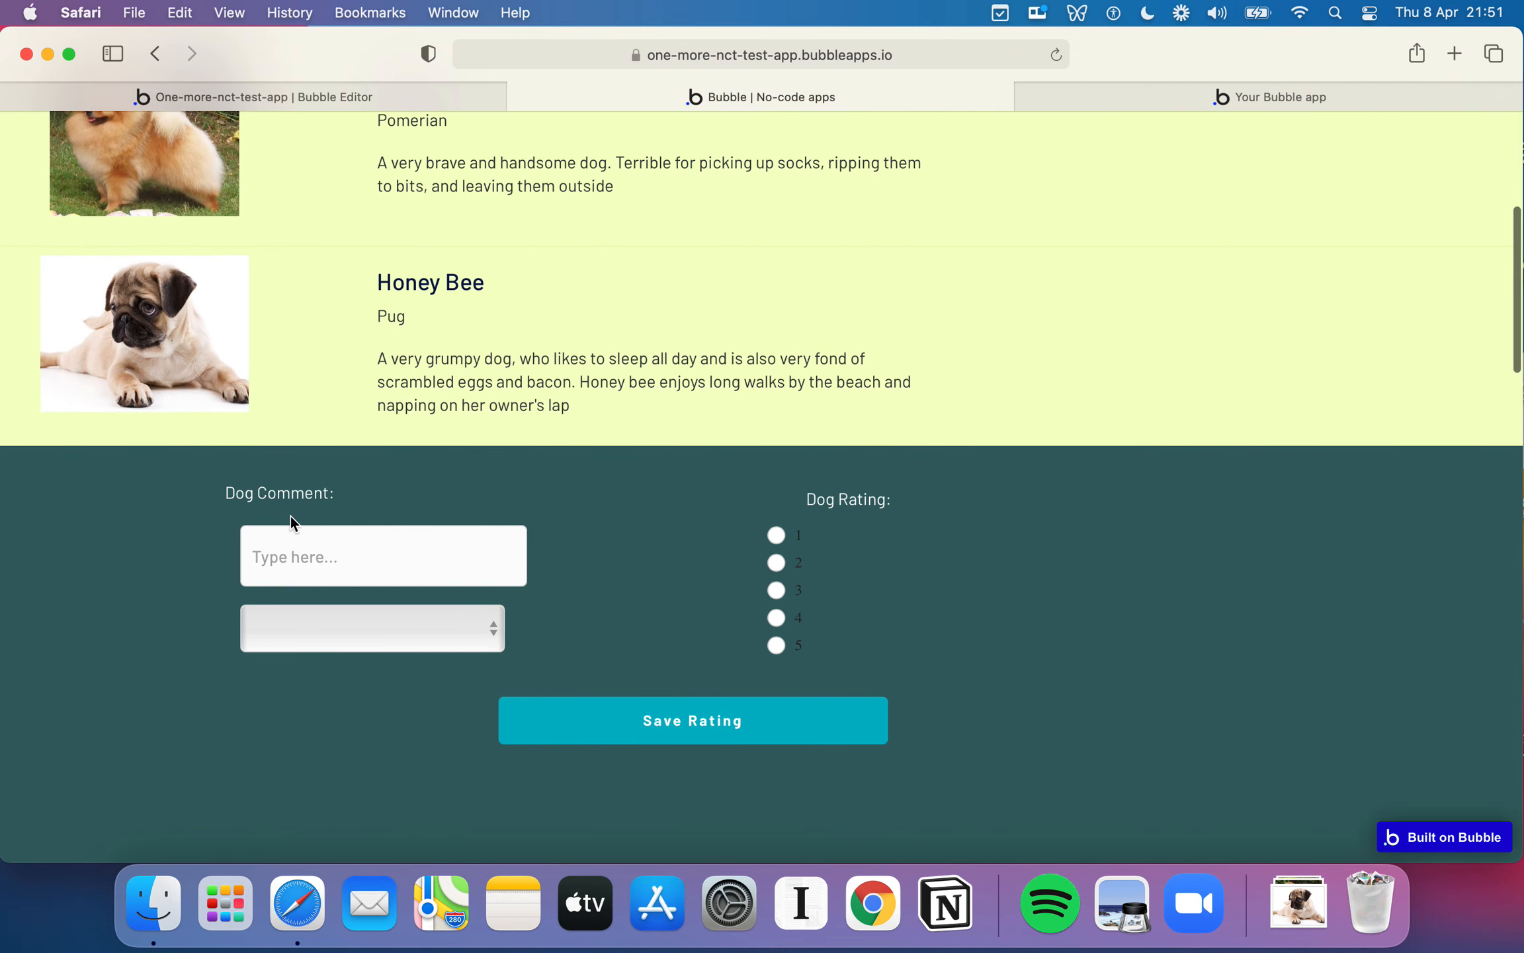
pyautogui.click(307, 551)
pyautogui.click(777, 535)
pyautogui.click(776, 618)
pyautogui.click(455, 629)
pyautogui.click(438, 666)
pyautogui.click(459, 630)
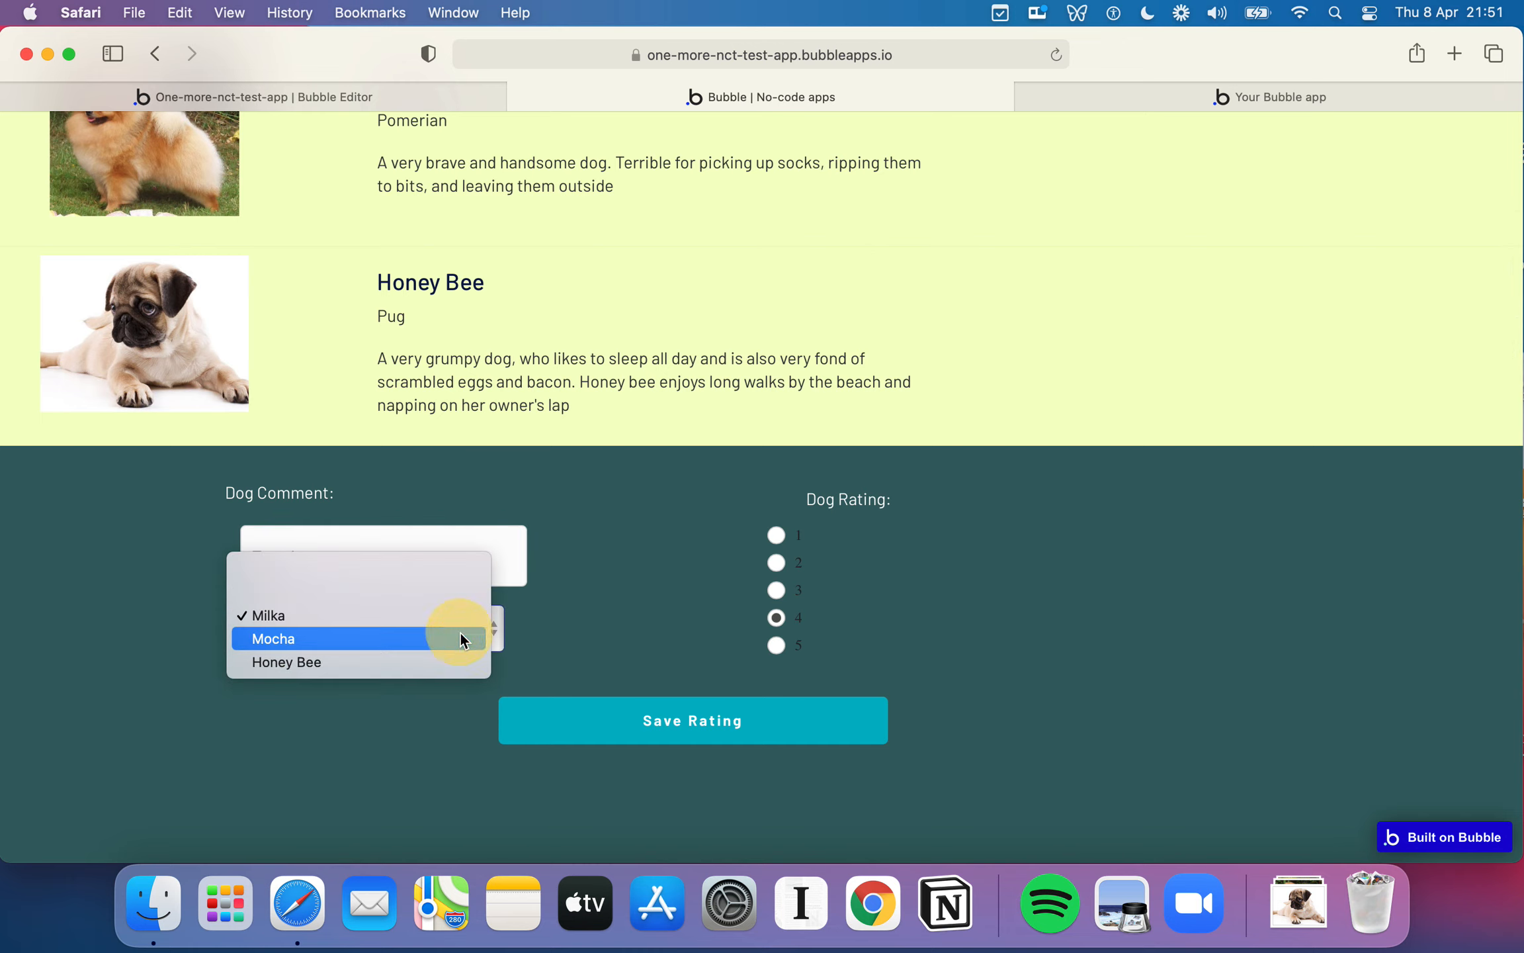
pyautogui.click(396, 637)
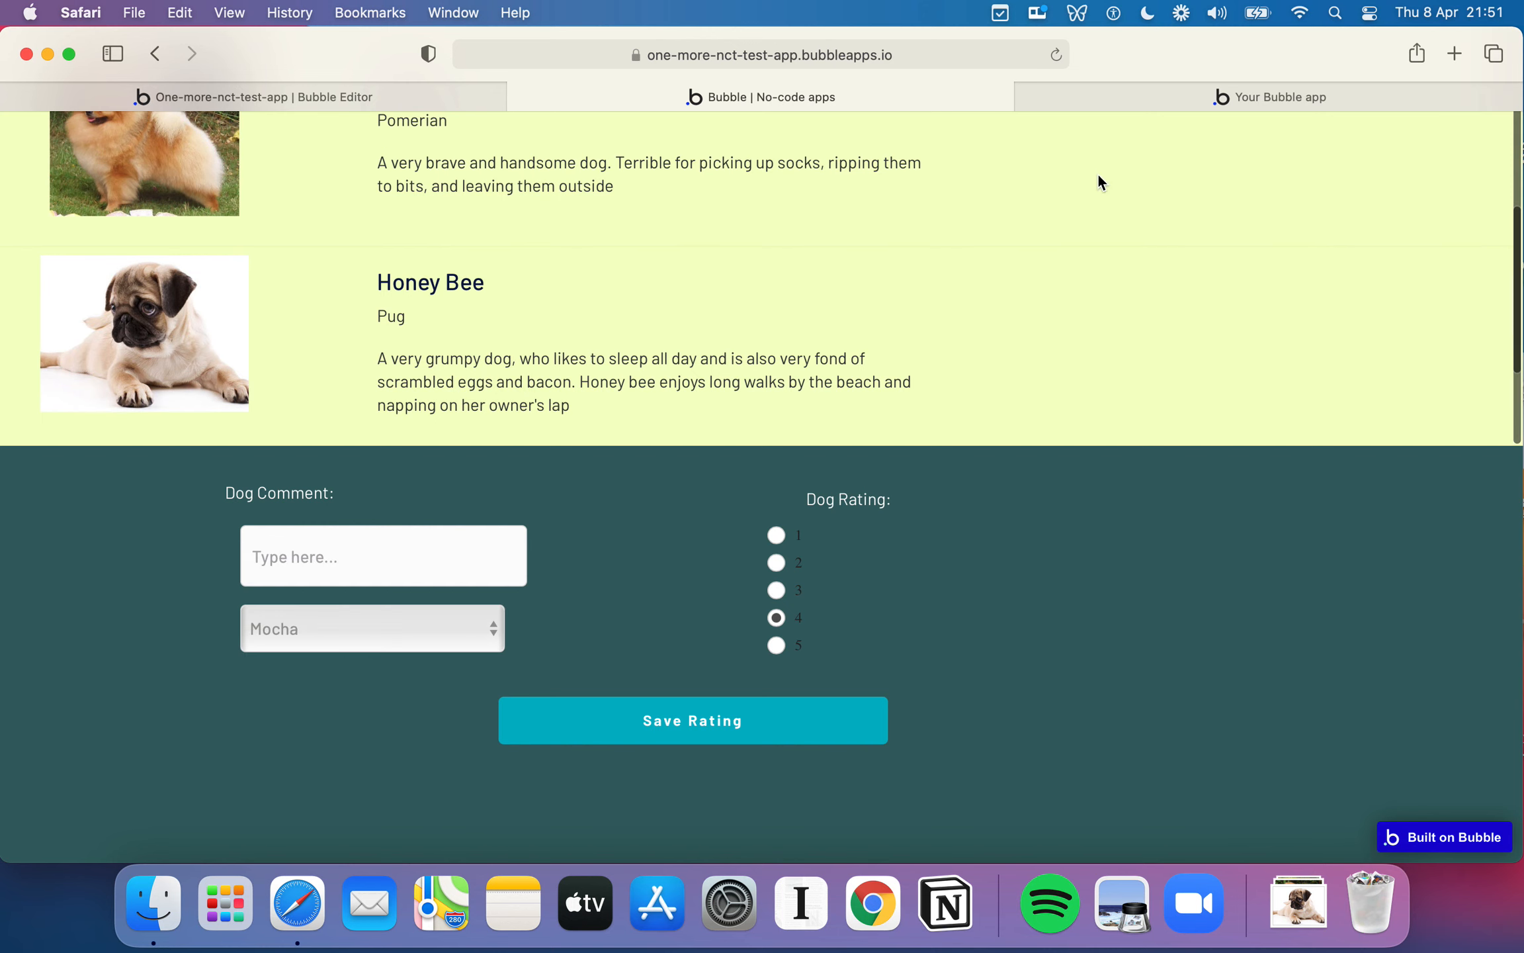
# - Compare the running page with the finished reference app's dog list and rating form
pyautogui.click(1180, 98)
pyautogui.scroll(-5, 1047, 271)
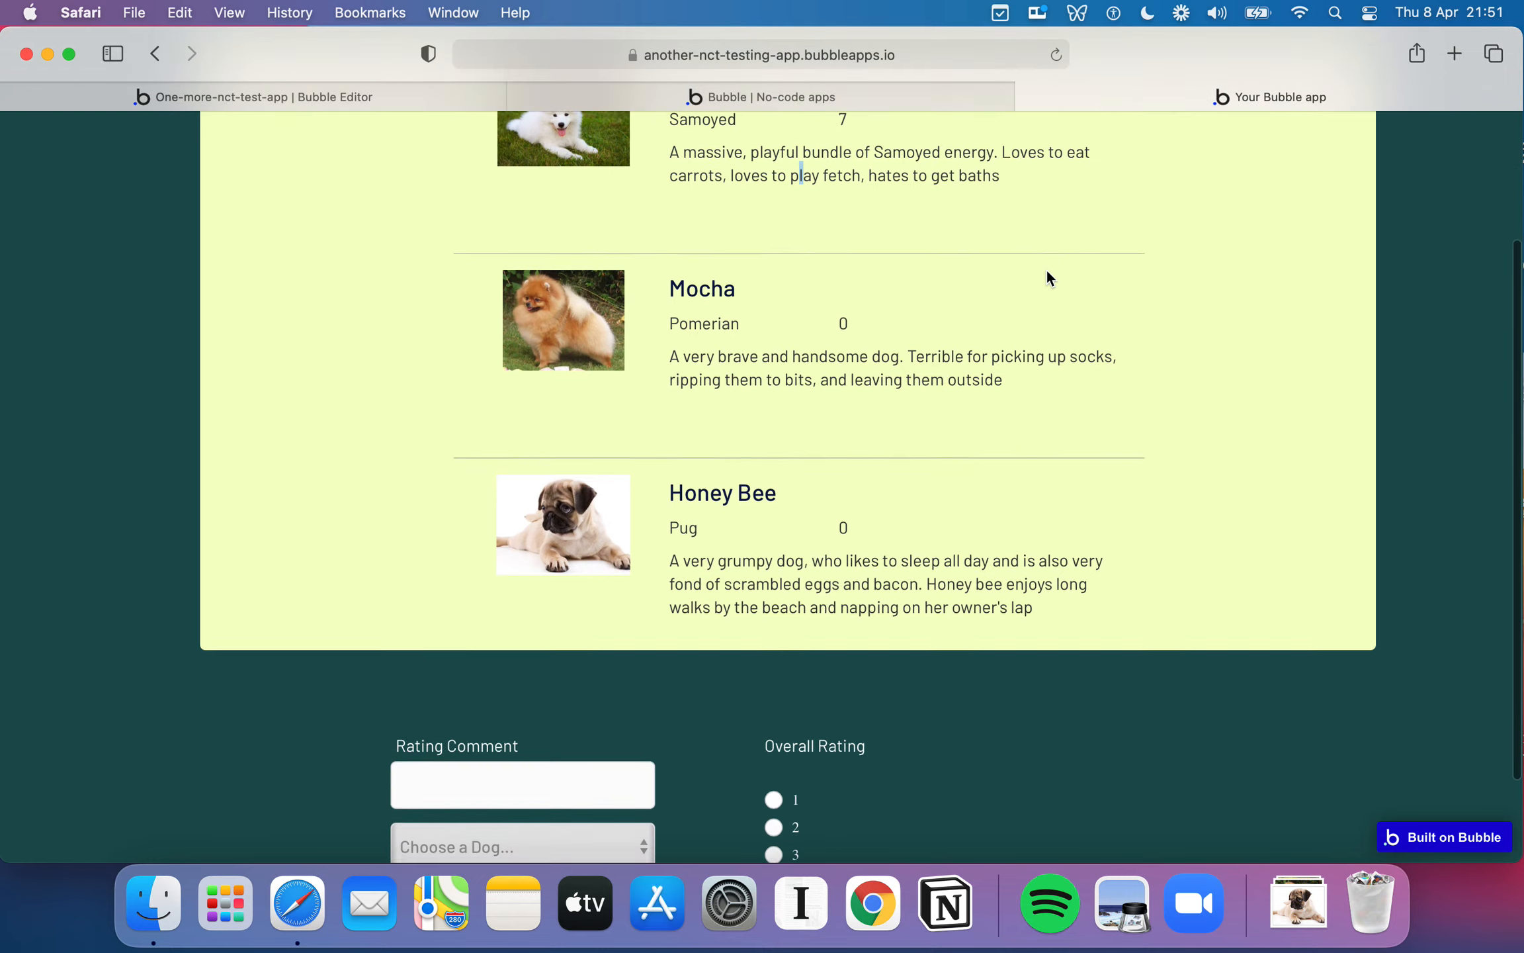
pyautogui.scroll(4, 1047, 271)
pyautogui.click(898, 86)
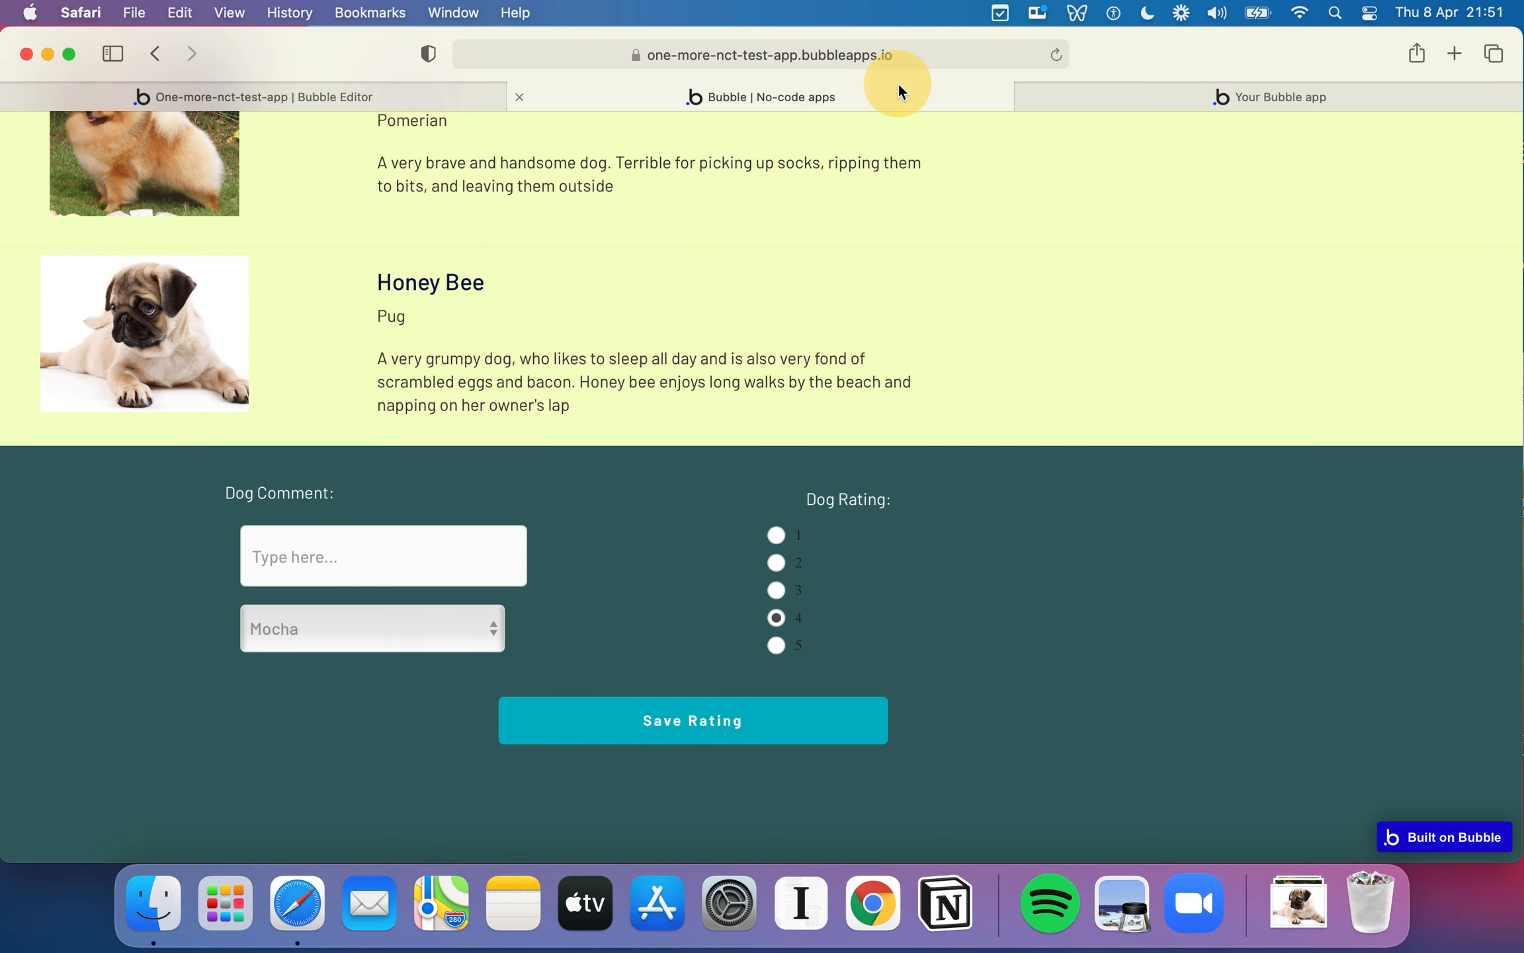
pyautogui.scroll(5, 979, 476)
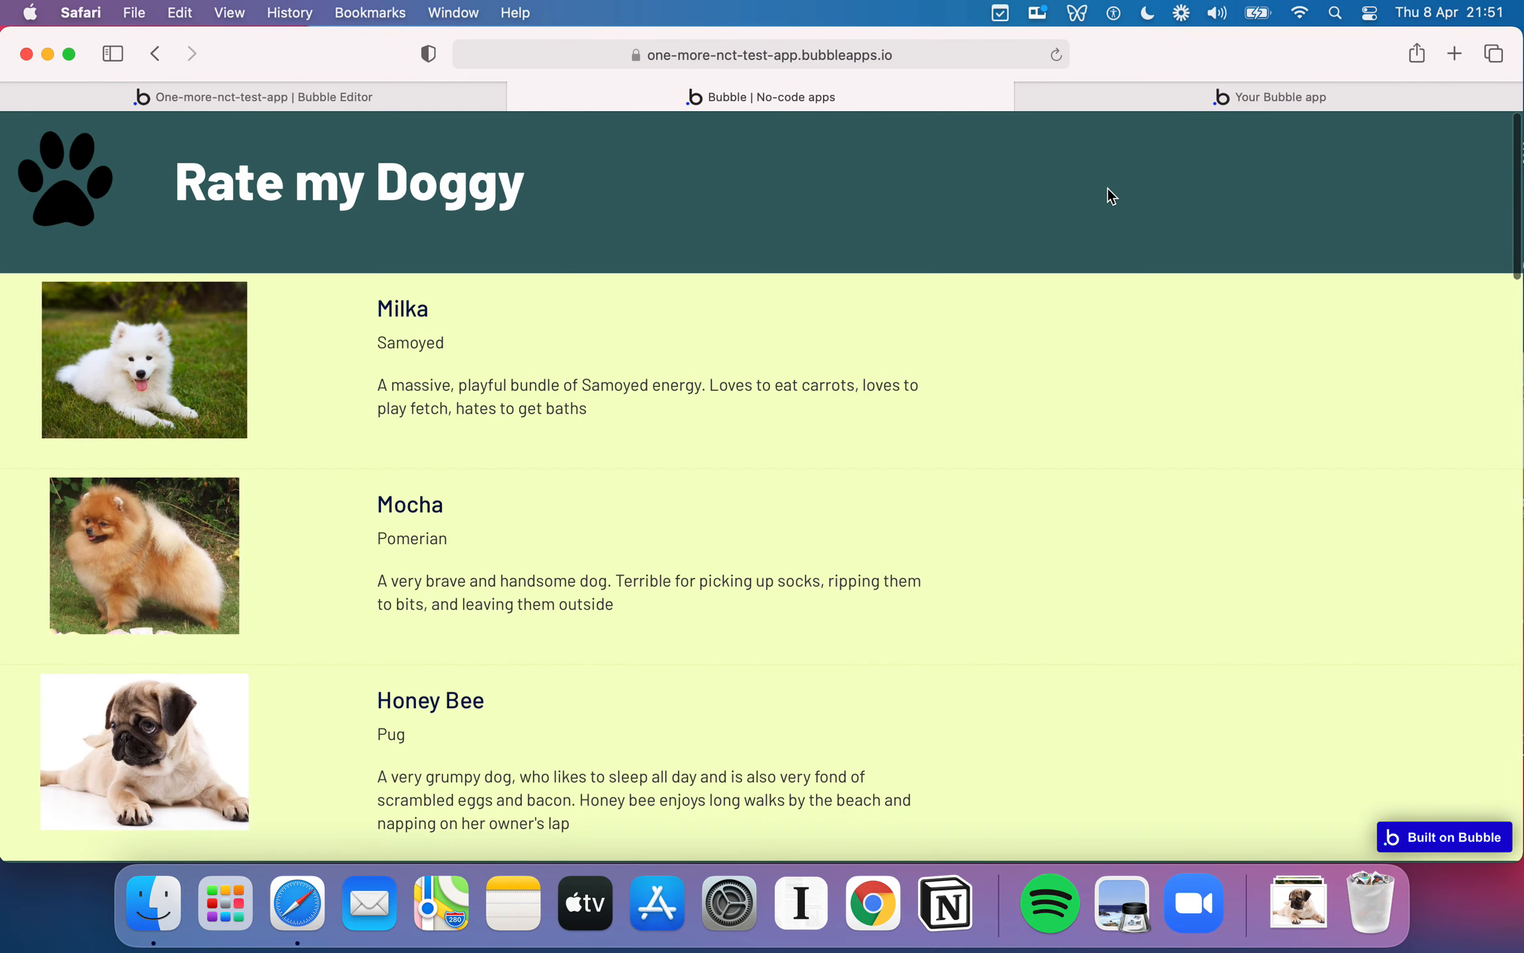
# - Examine how the finished reference app displays each dog's rating in its list
pyautogui.click(1198, 99)
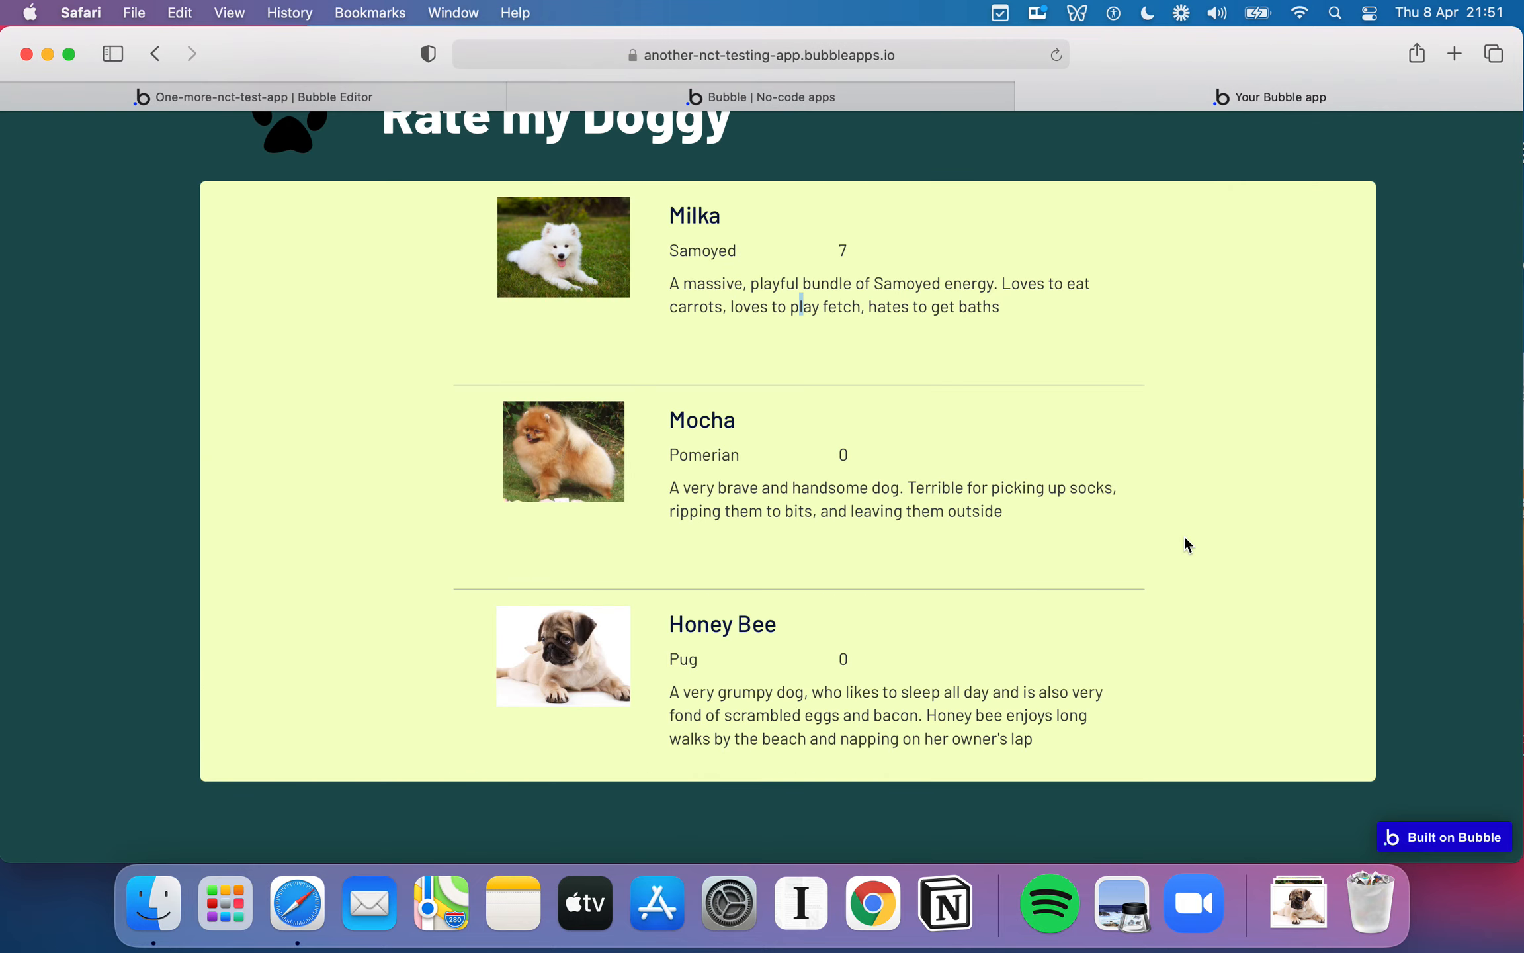
pyautogui.scroll(-5, 1184, 536)
pyautogui.scroll(5, 1184, 534)
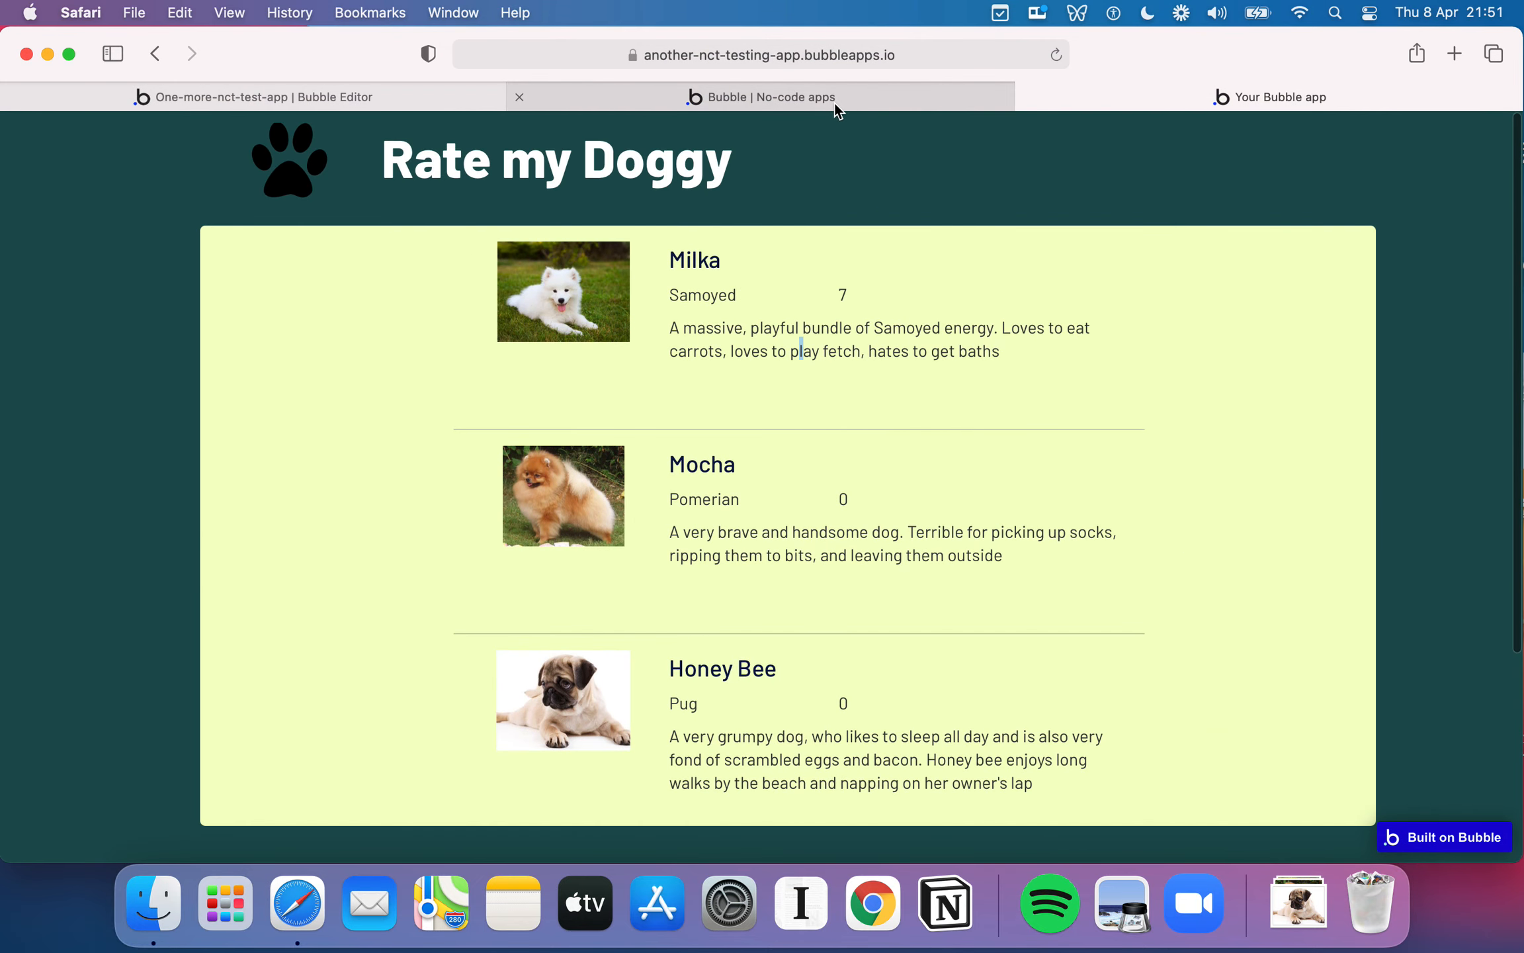
# - In the editor, add a text element beside the breed in the dog list's first cell, showing Current cell's Dogs's Rating
pyautogui.click(432, 93)
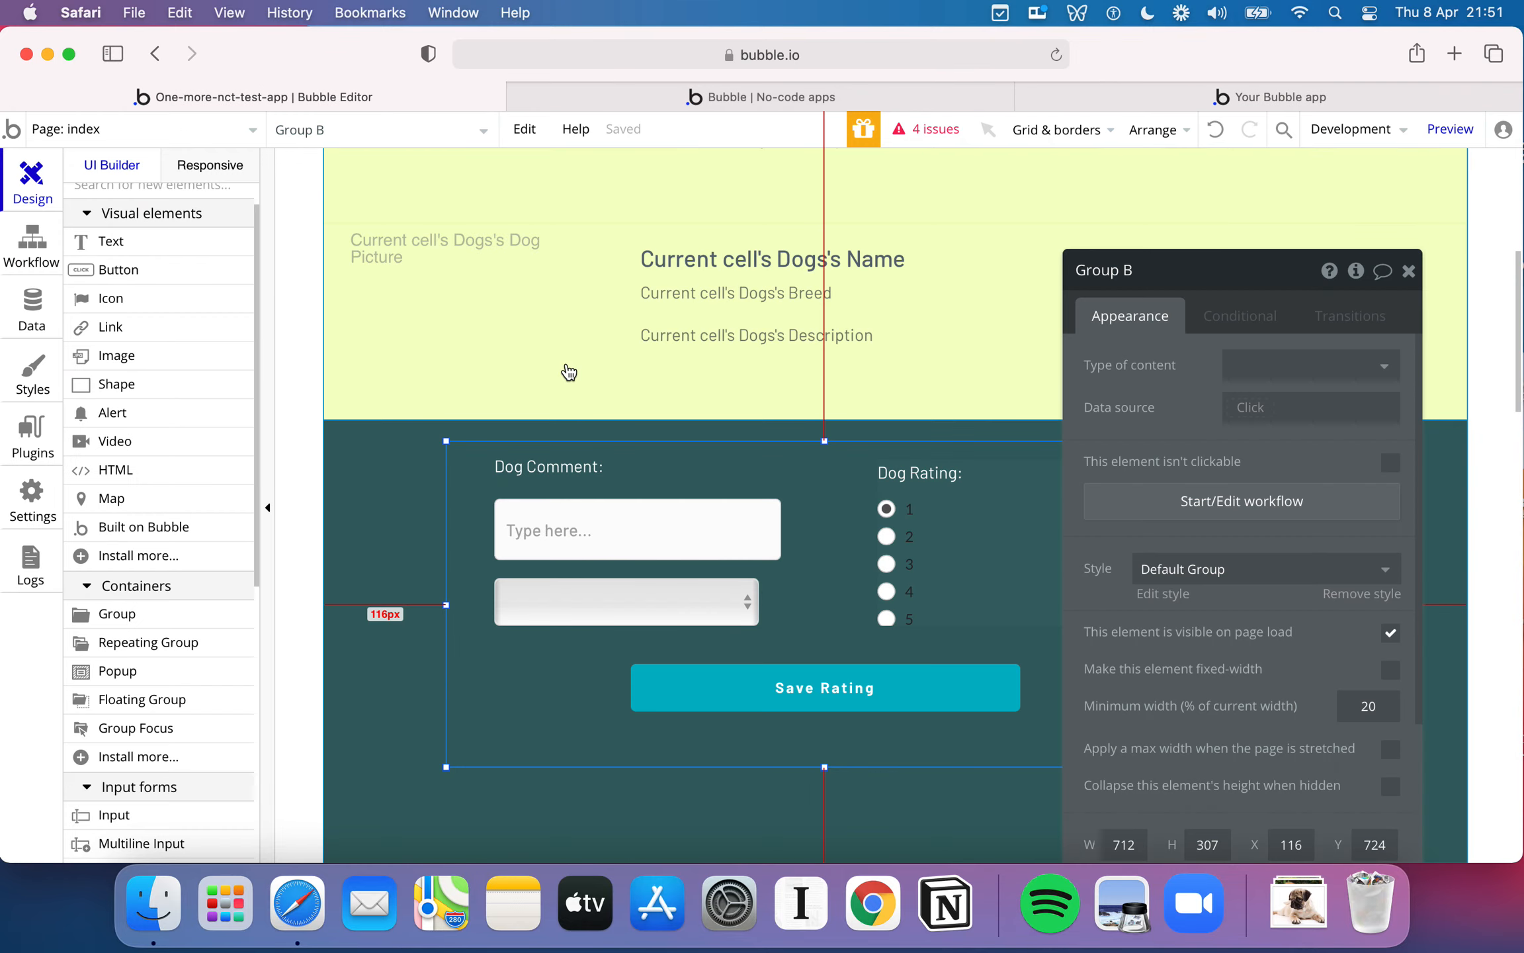
pyautogui.scroll(6, 565, 370)
pyautogui.click(769, 354)
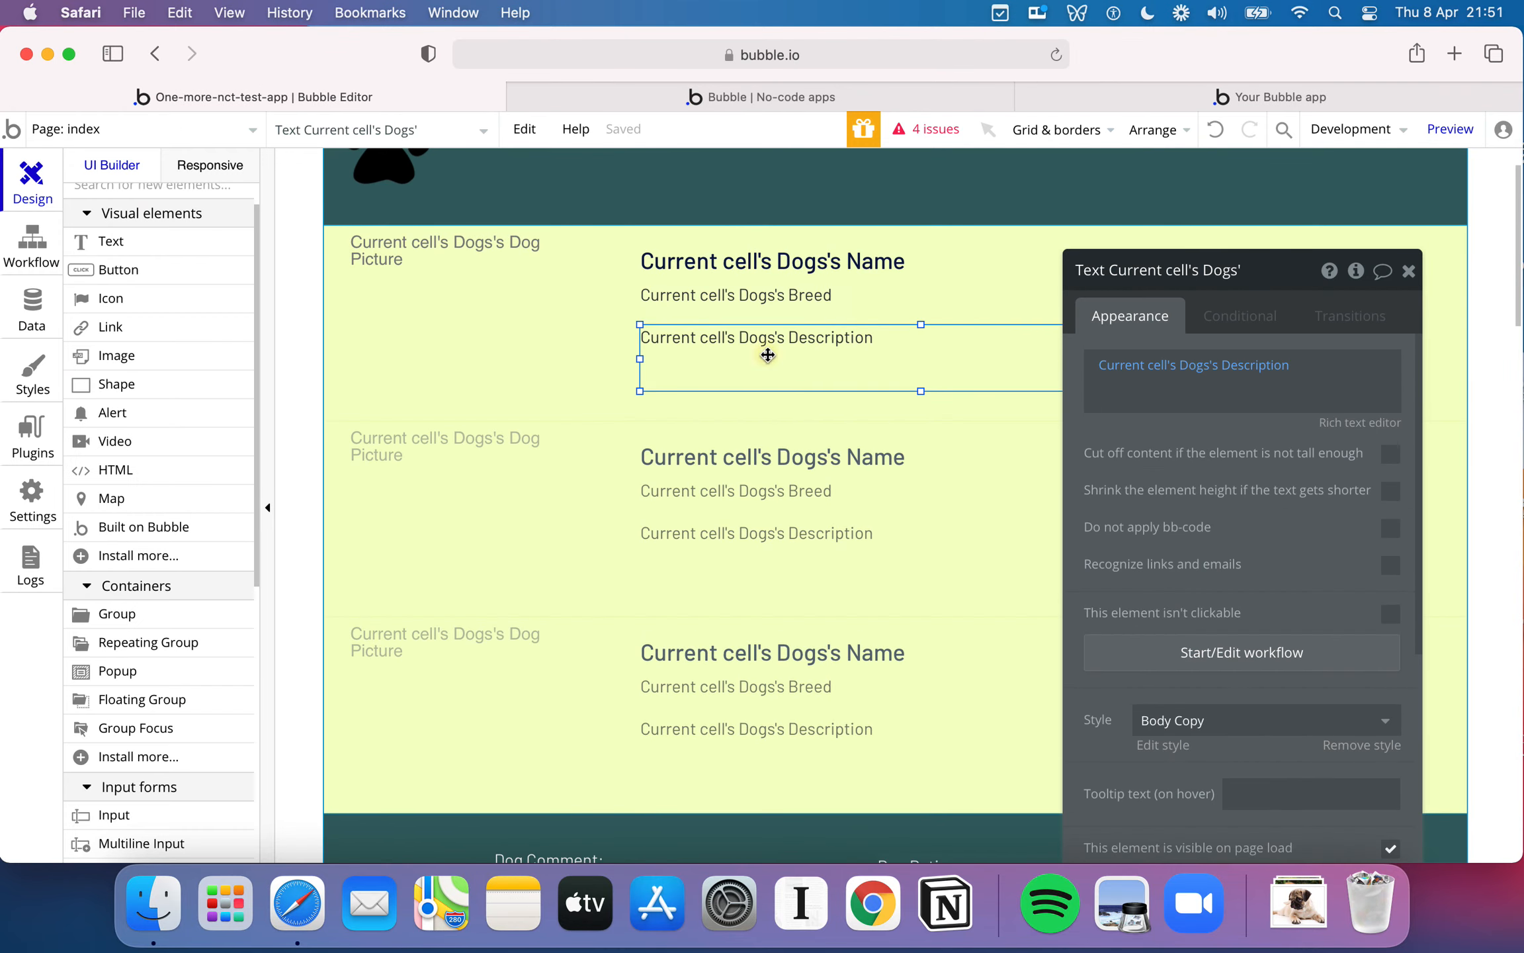
pyautogui.moveTo(150, 258); pyautogui.dragTo(938, 287)
pyautogui.doubleClick(979, 301)
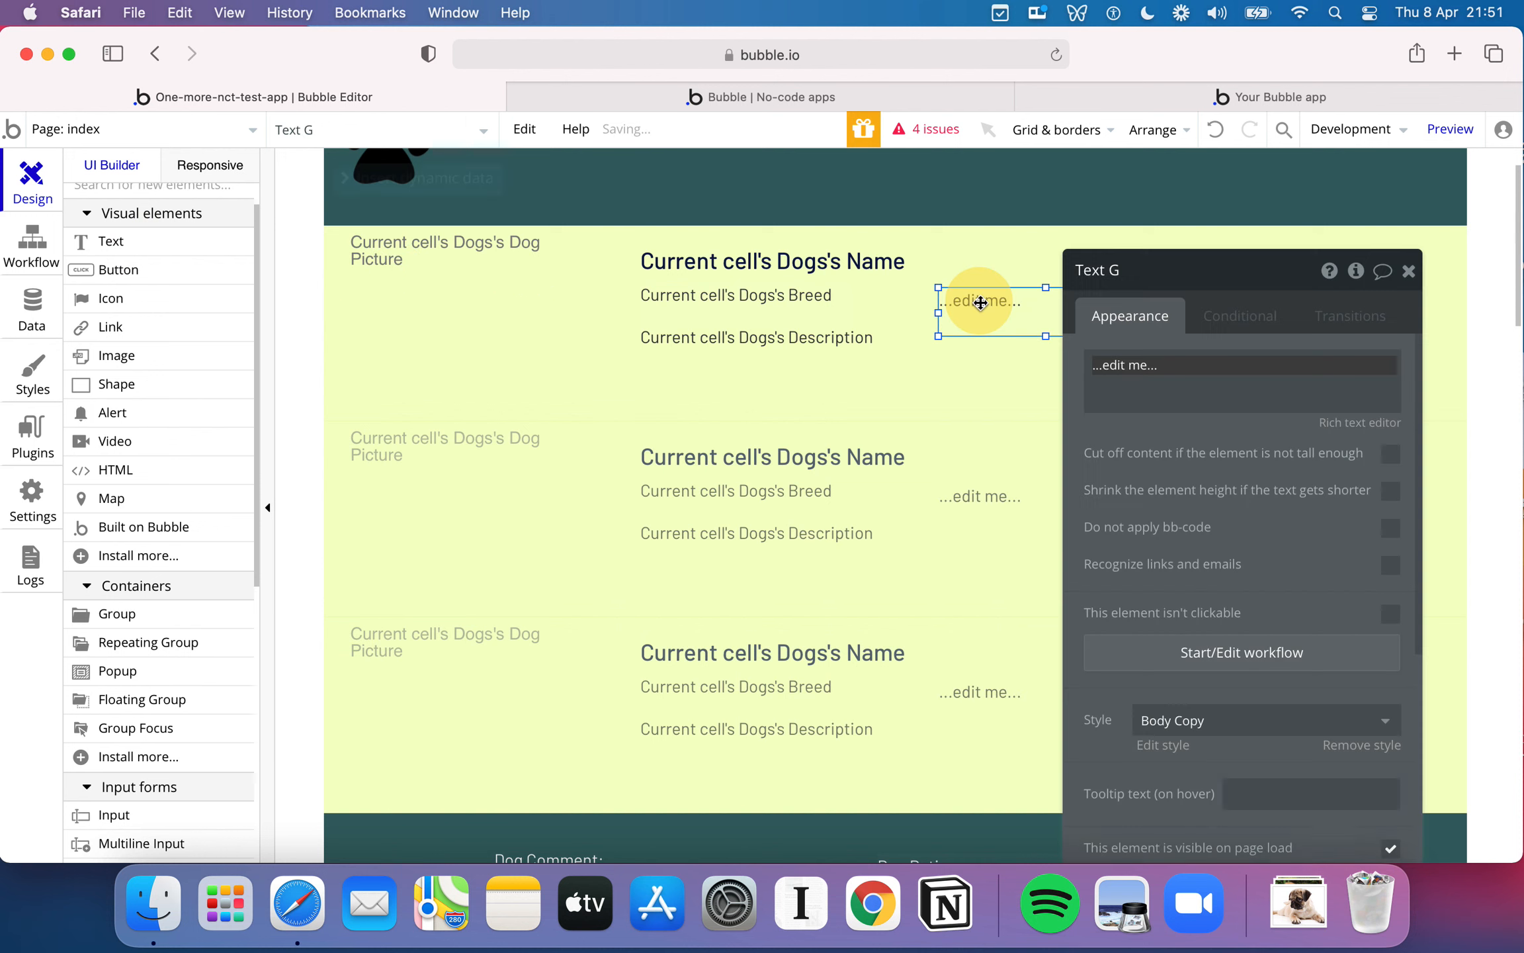
pyautogui.click(1040, 375)
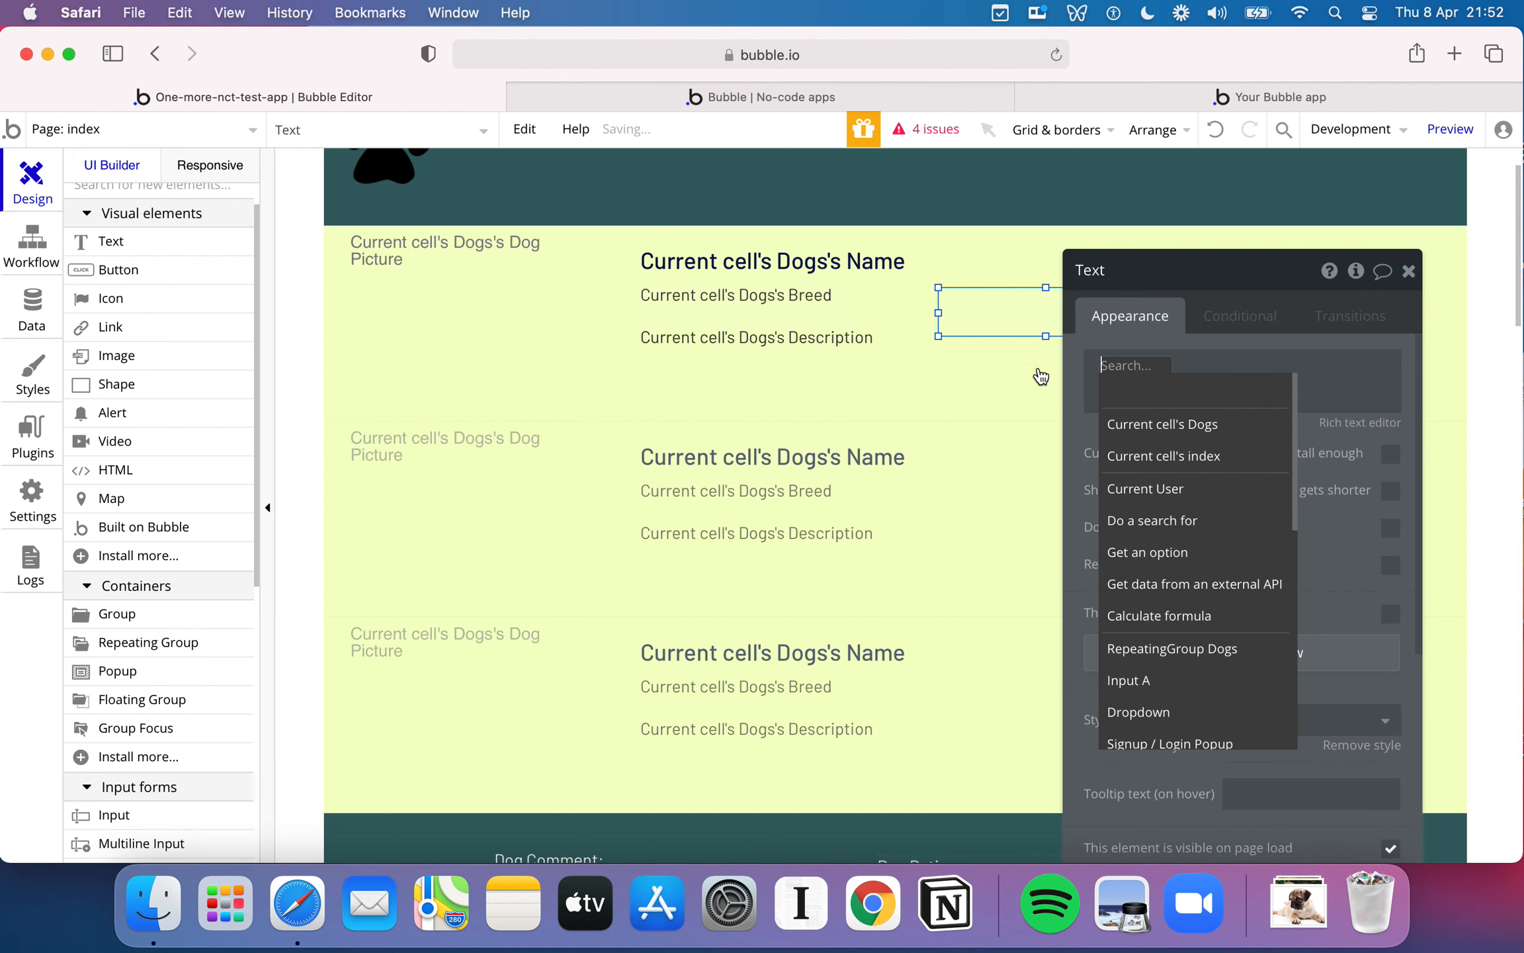
pyautogui.click(1187, 427)
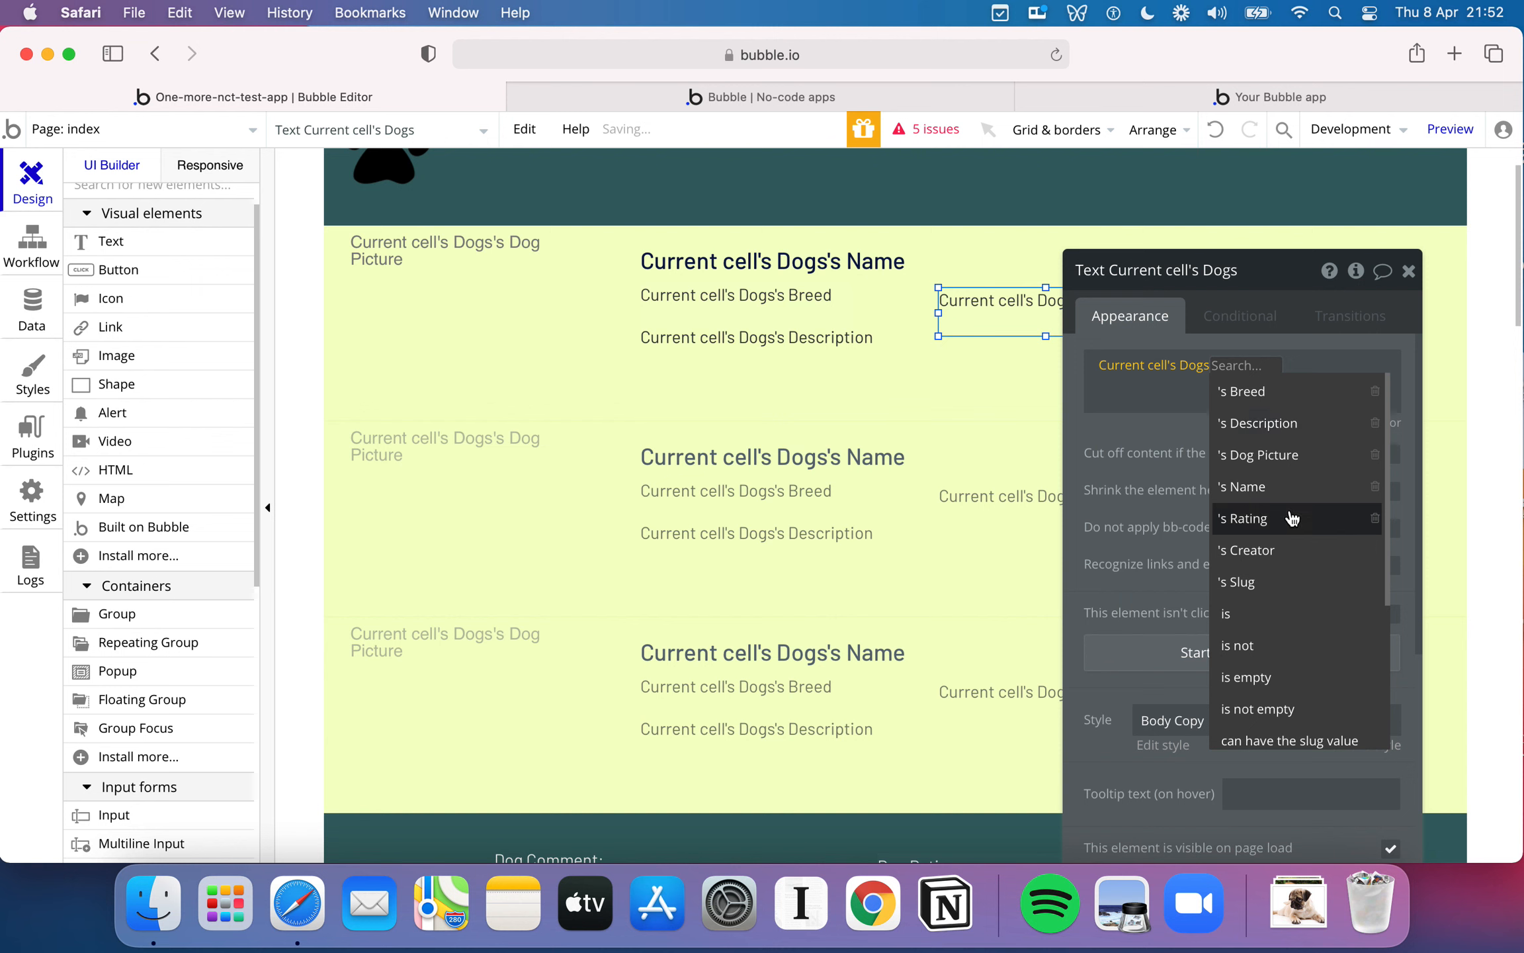
pyautogui.click(1290, 527)
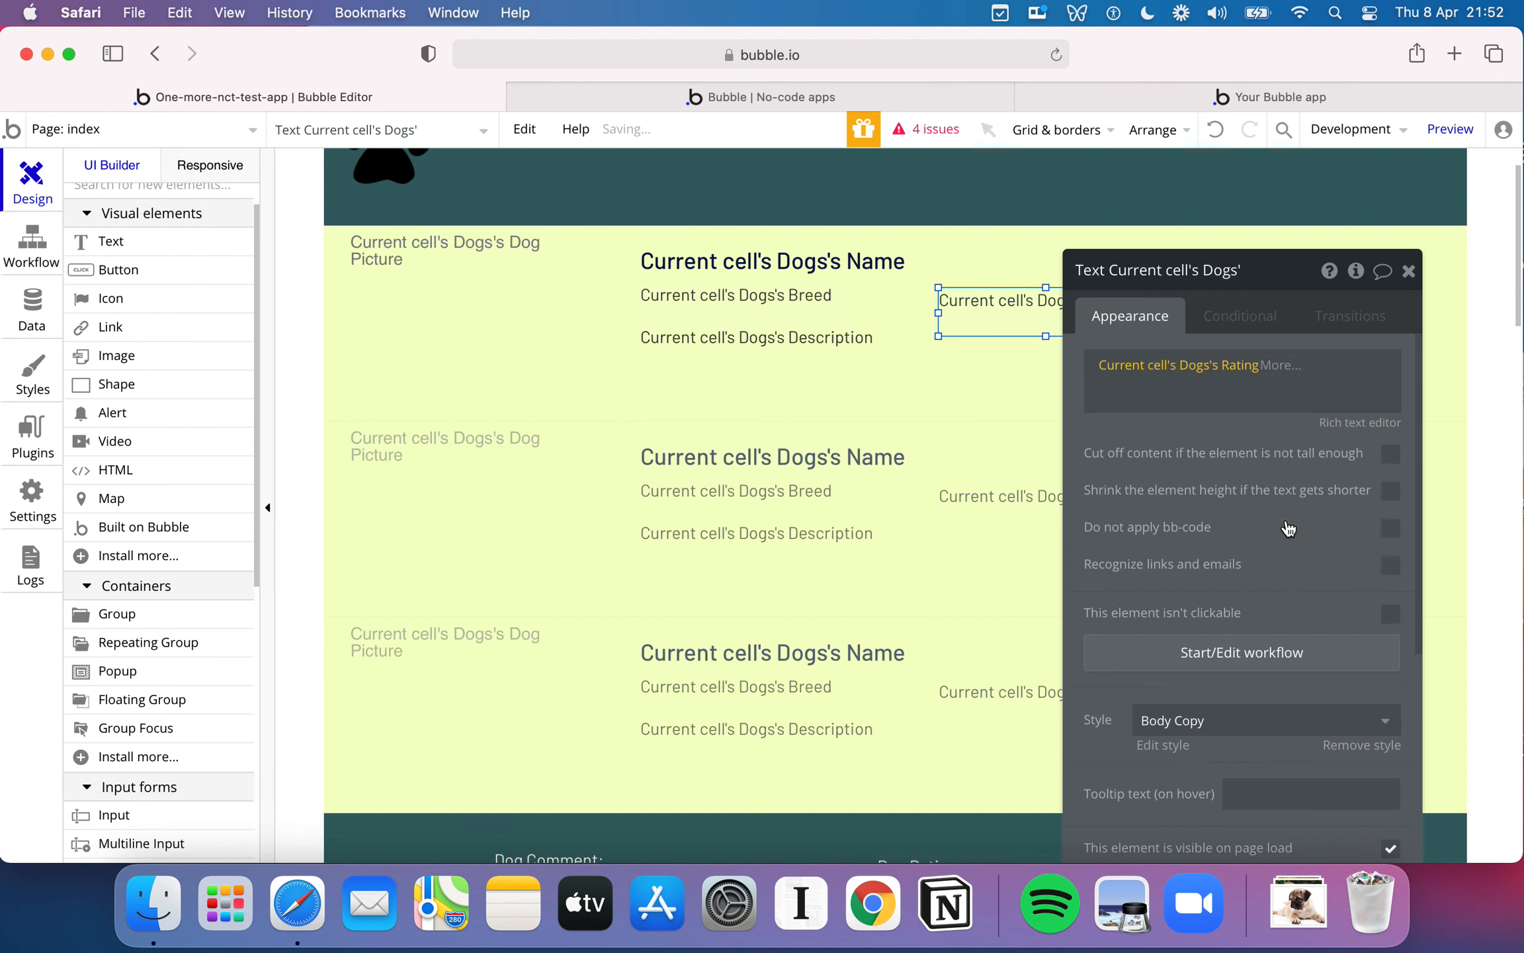
# - Prefix the dynamic rating text with "Rating:" and move the element up slightly to line up with the breed text
pyautogui.click(1098, 366)
pyautogui.write('Rati')
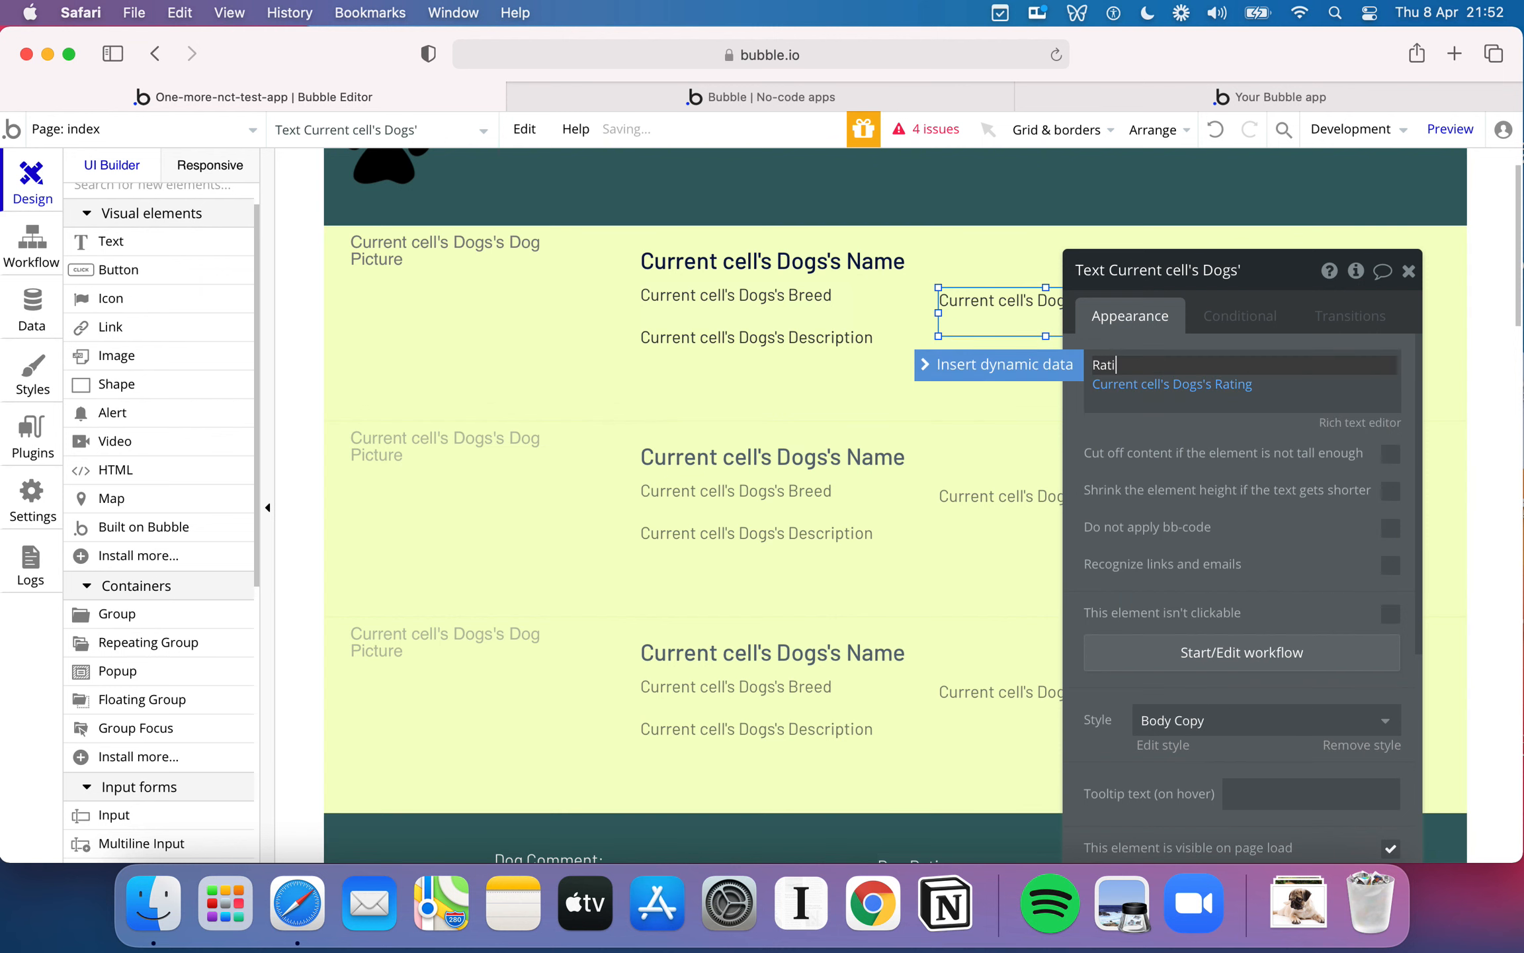
pyautogui.write('ng:')
pyautogui.click(935, 446)
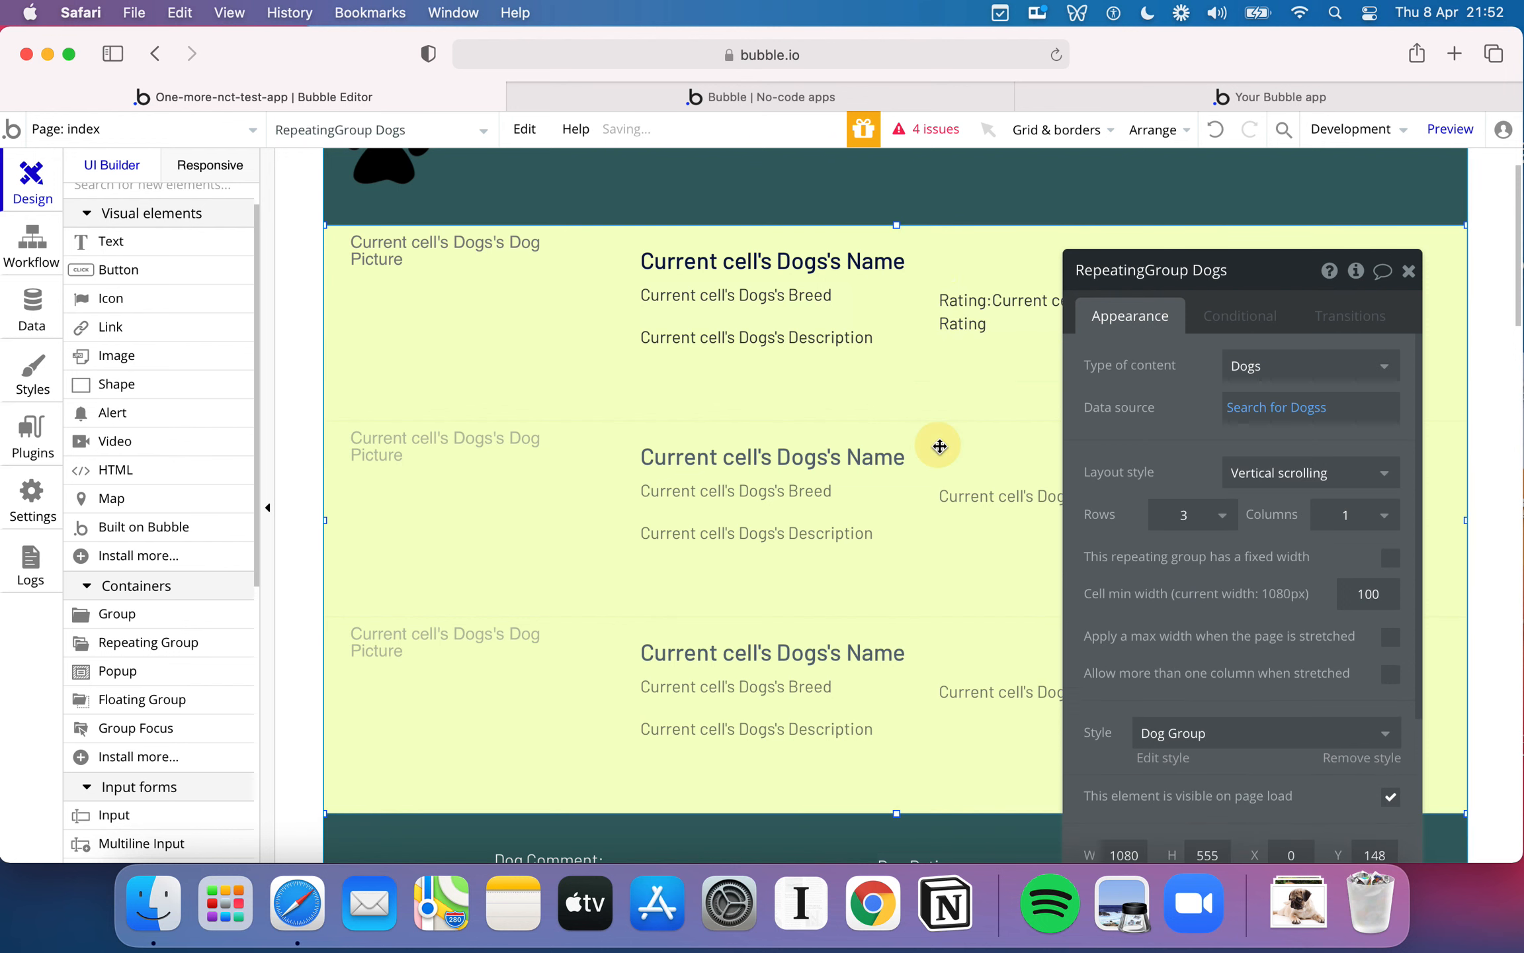
pyautogui.click(1008, 316)
pyautogui.moveTo(1021, 311); pyautogui.dragTo(1022, 305)
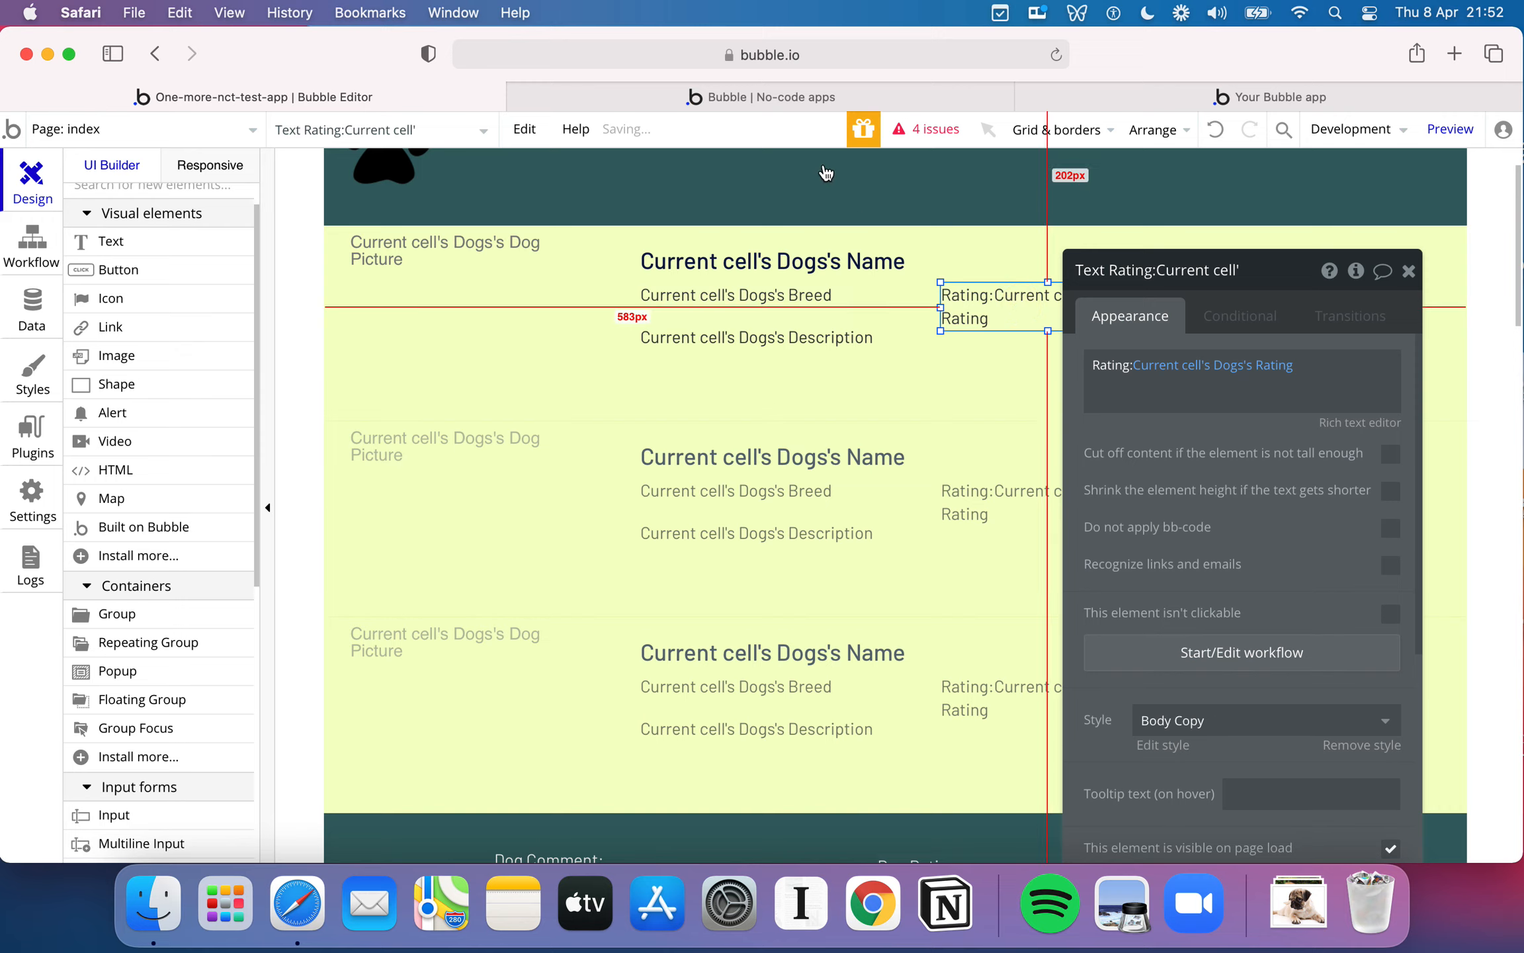
# - Check the rating text beside each dog's breed on the running page
pyautogui.click(766, 101)
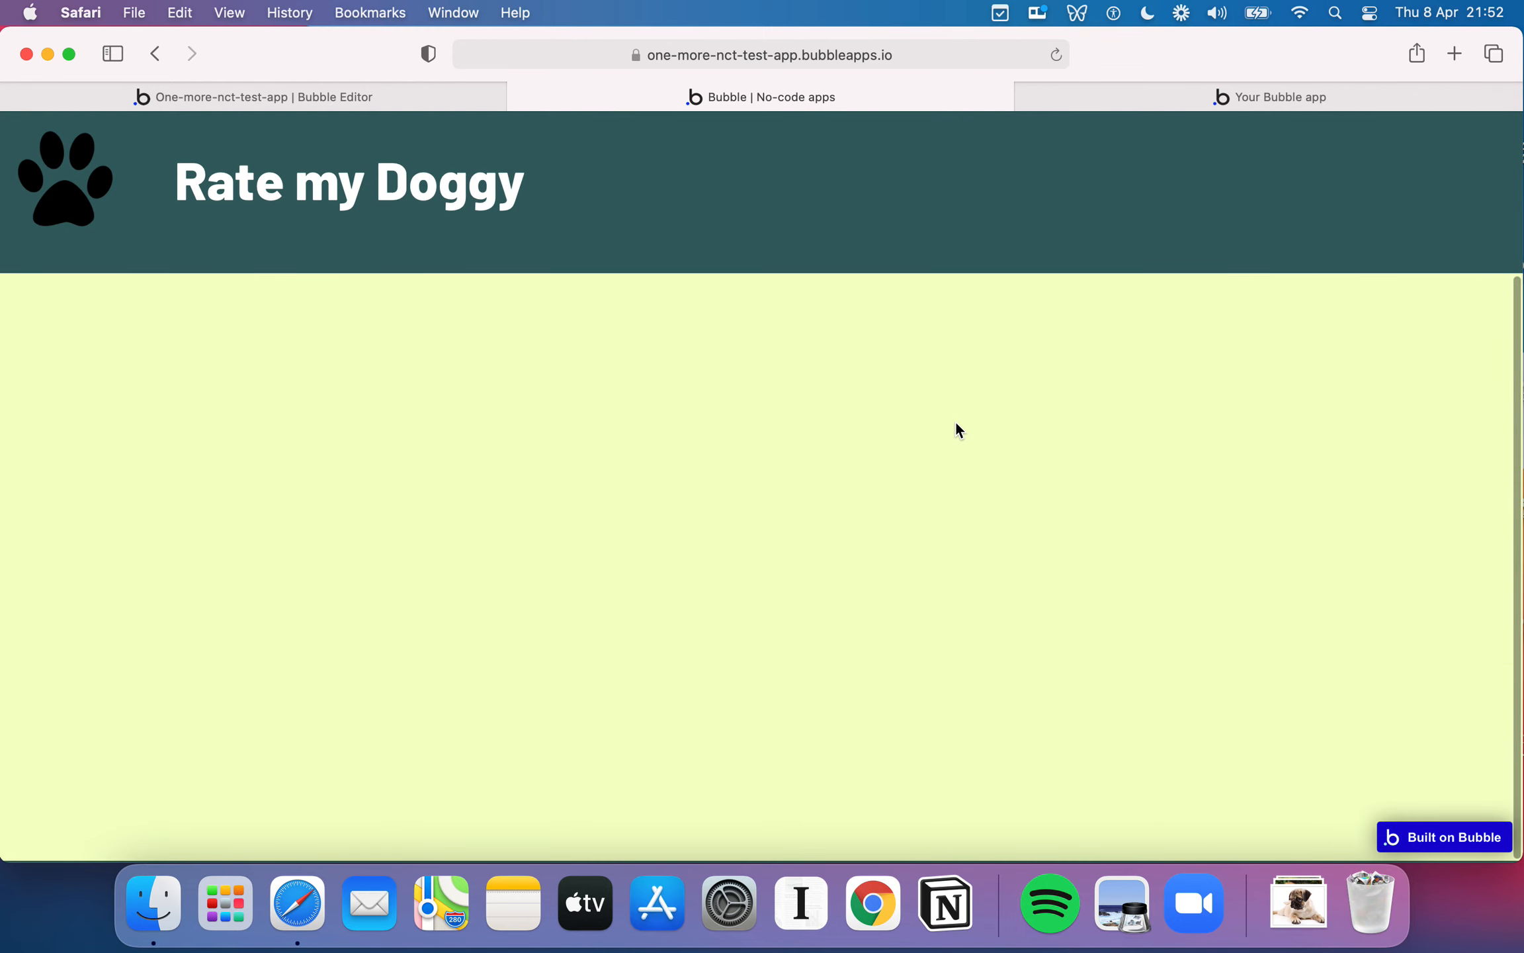
pyautogui.moveTo(734, 345); pyautogui.dragTo(770, 334)
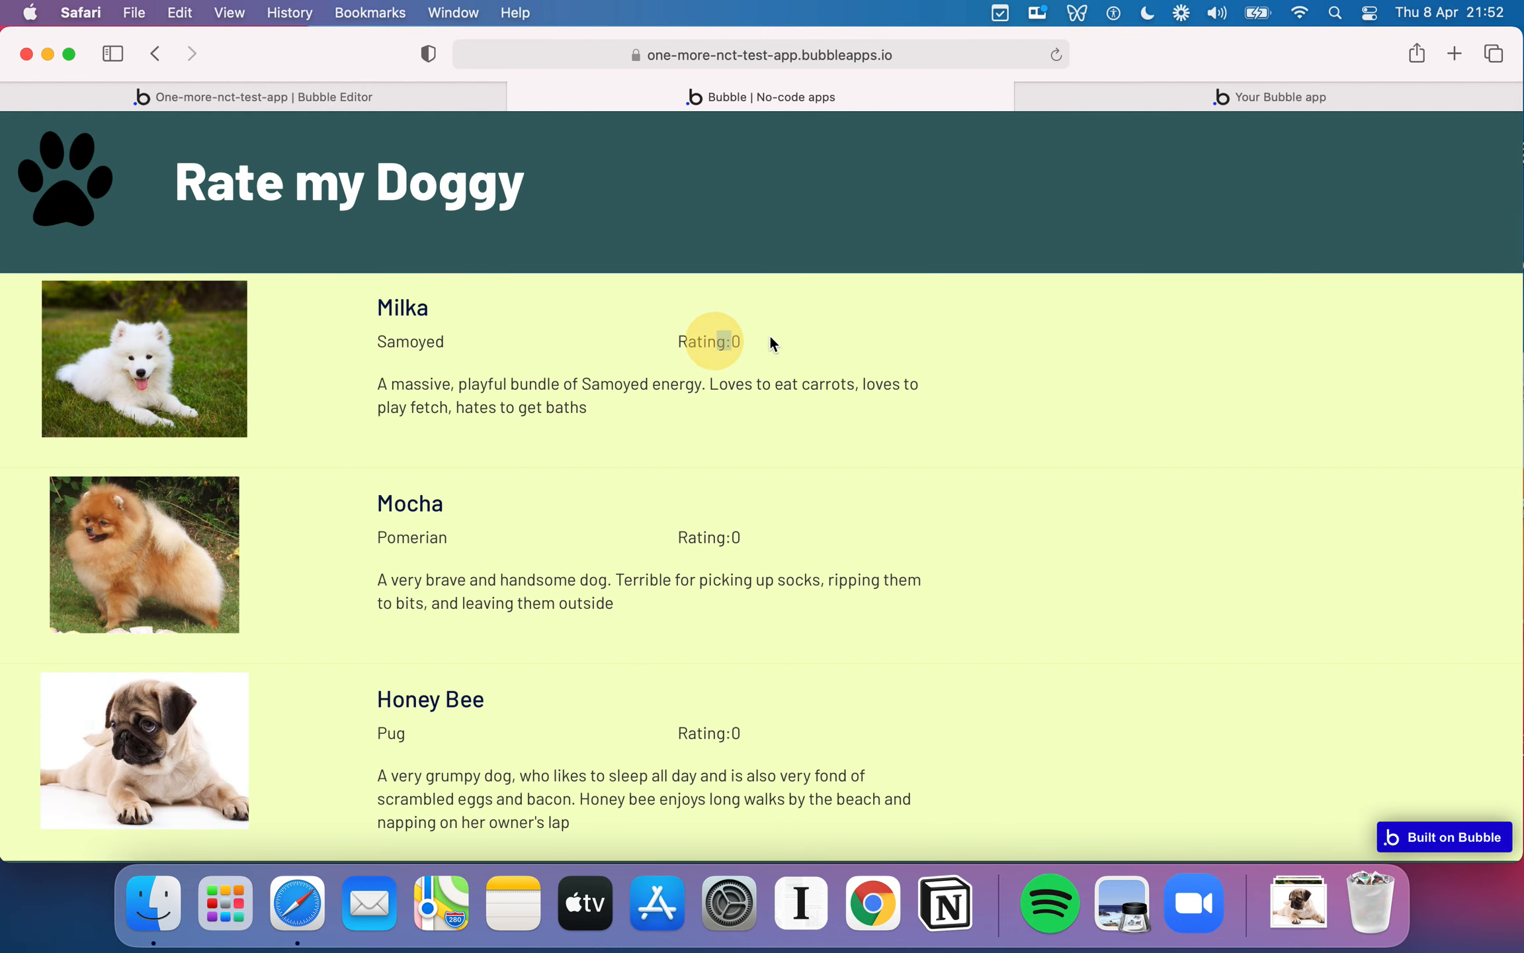
pyautogui.click(906, 334)
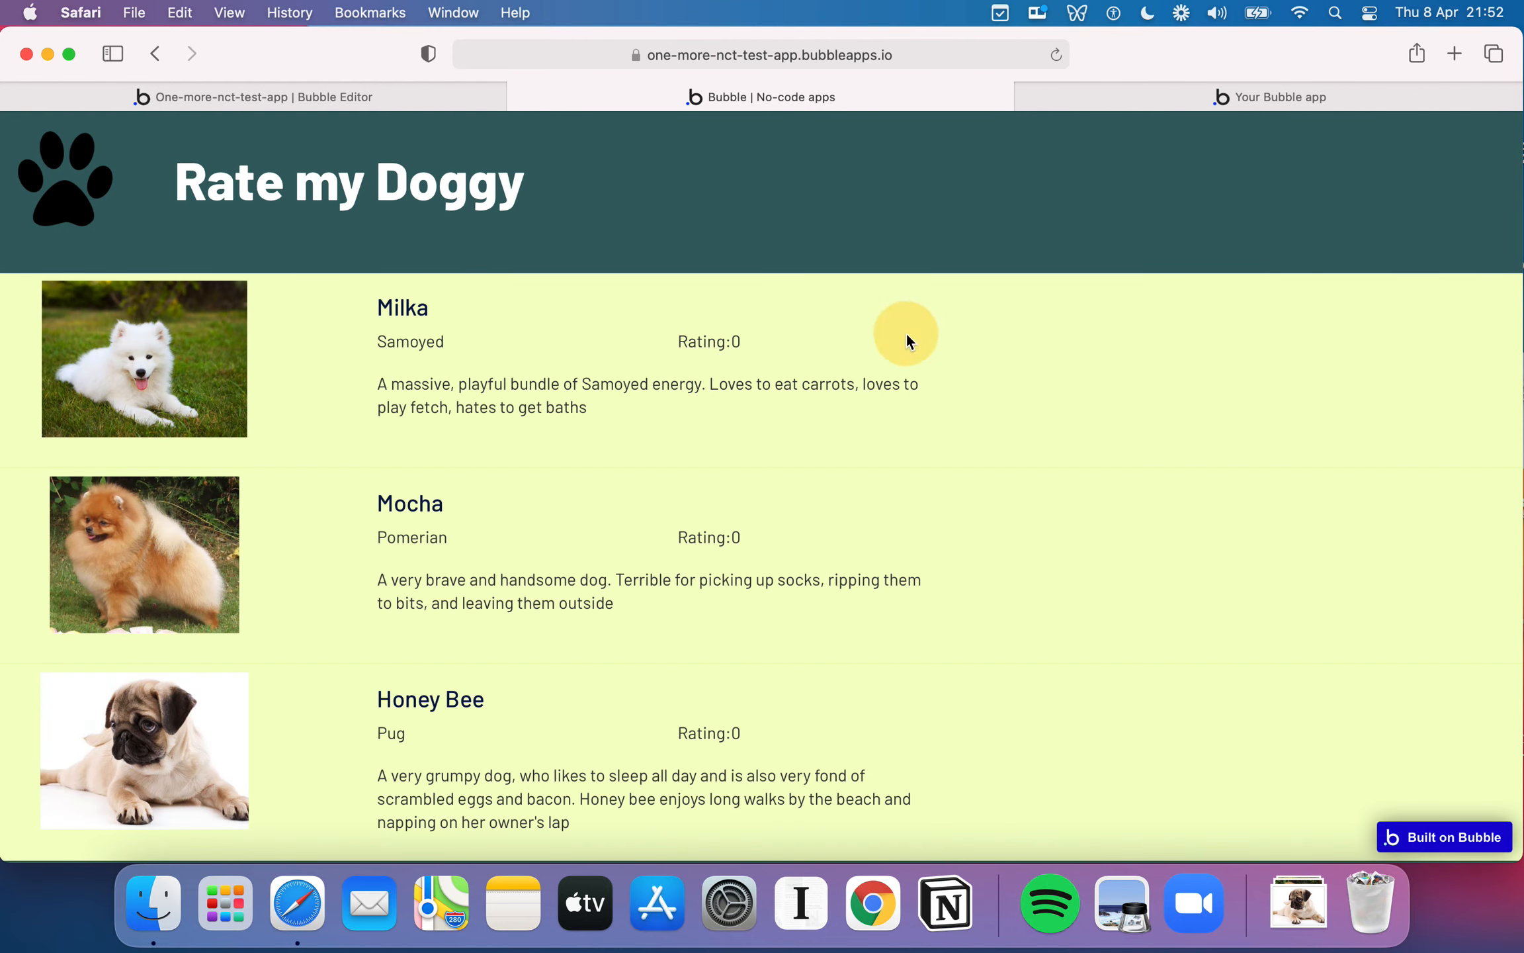